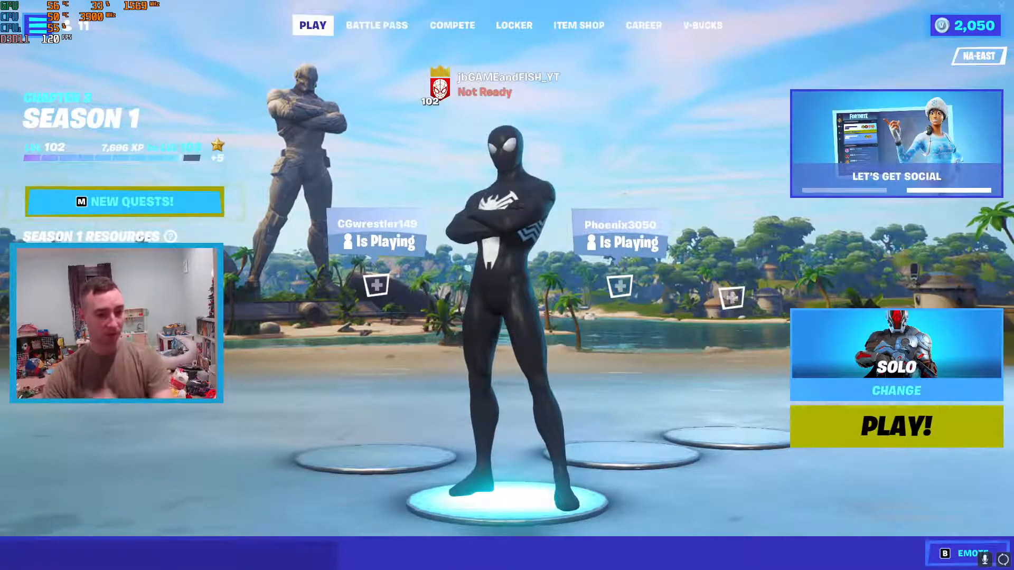
- Switch from the game to DaVinci Resolve and open the project "SHORTS - Storm Kills 2"
key("super")
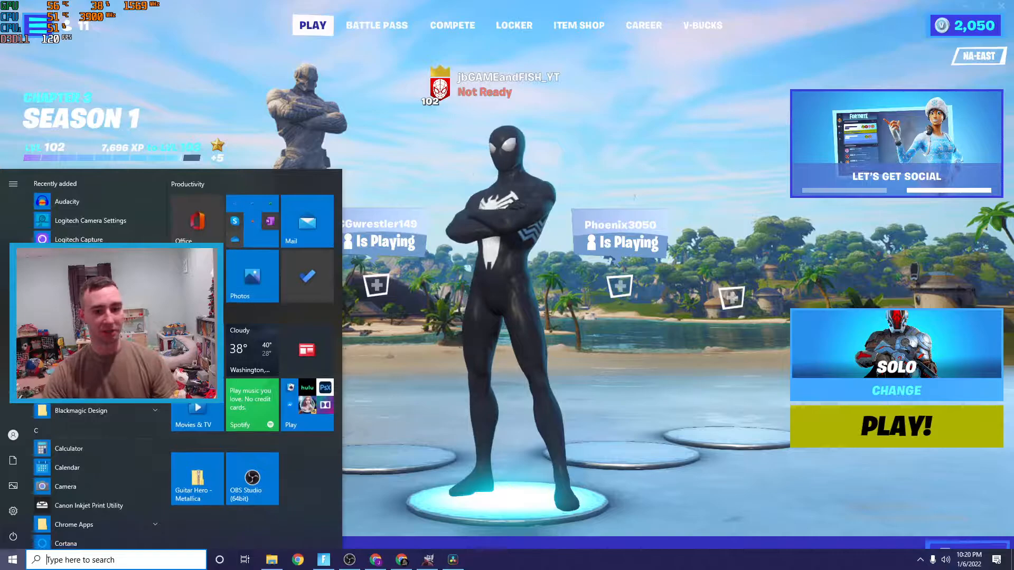
left_click(376, 560)
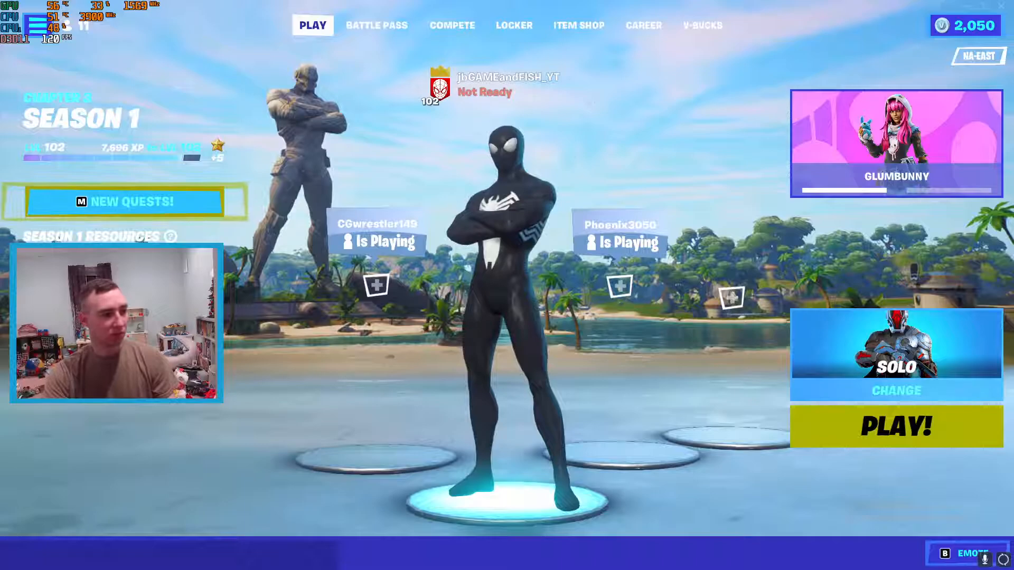
key("alt+Tab")
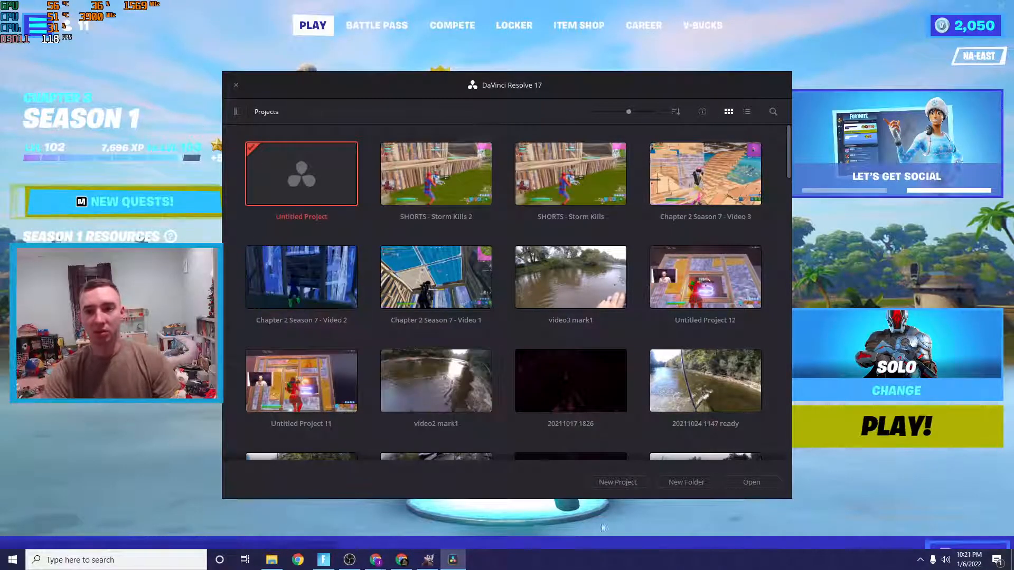
double_click(420, 184)
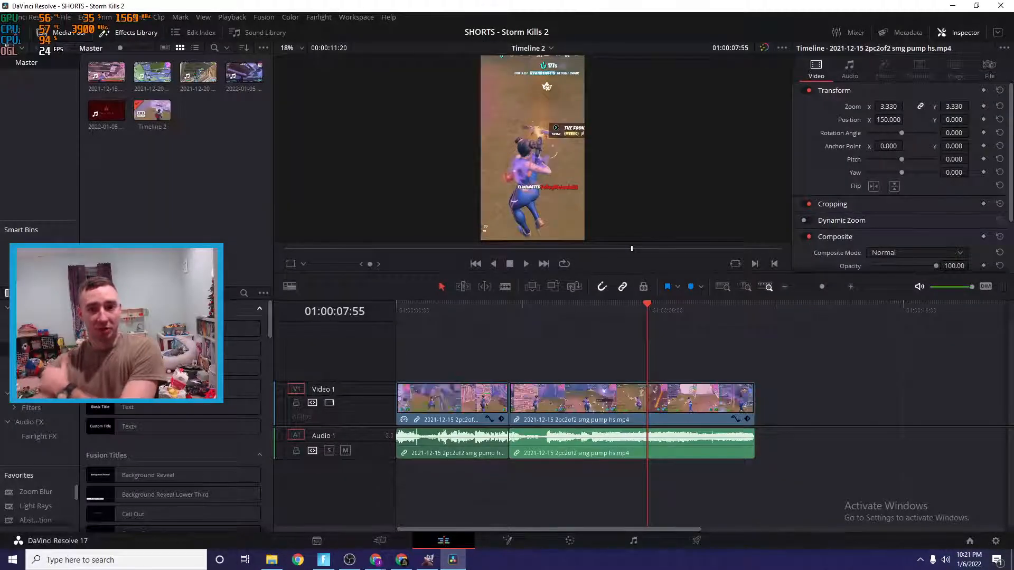
- Scrub the playhead back through the second clip and lower the computer's sound volume
left_click(161, 161)
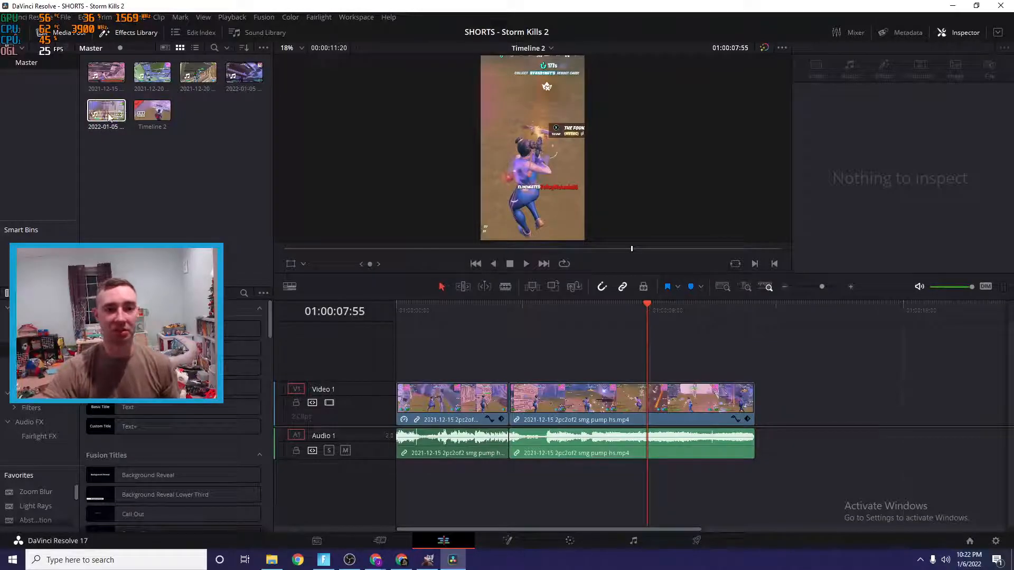
left_click_drag(644, 305, 607, 308)
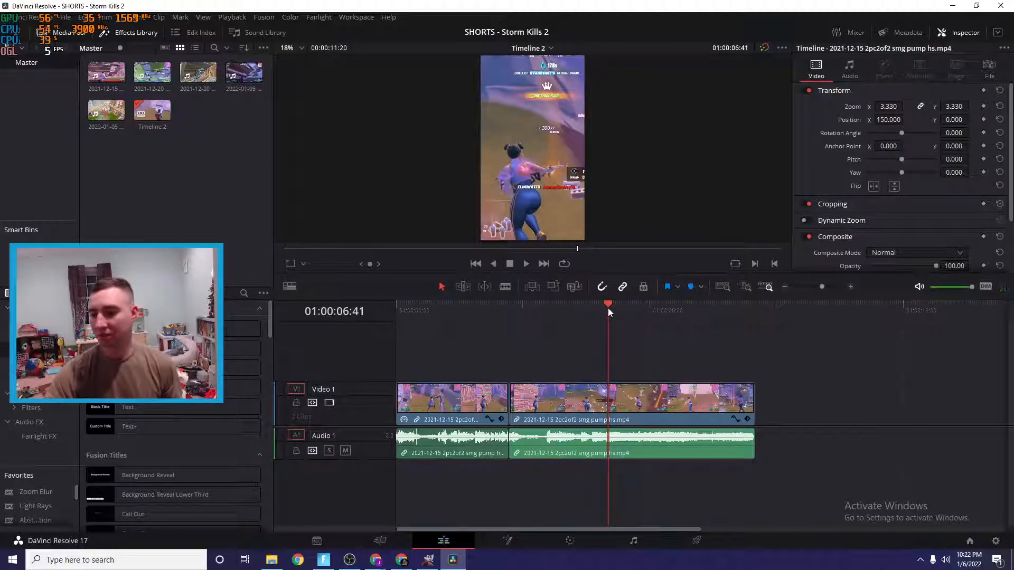
left_click(945, 560)
left_click_drag(955, 535, 890, 536)
left_click(803, 373)
- Review the area around the cut between the two clips by scrubbing and briefly playing the second clip
left_click_drag(599, 309, 441, 334)
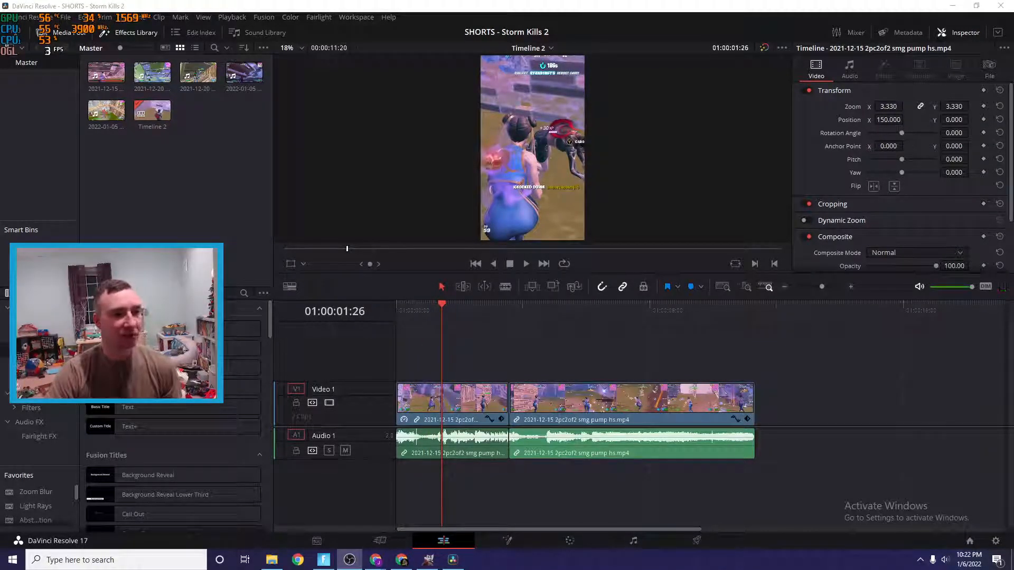
left_click_drag(444, 305, 508, 307)
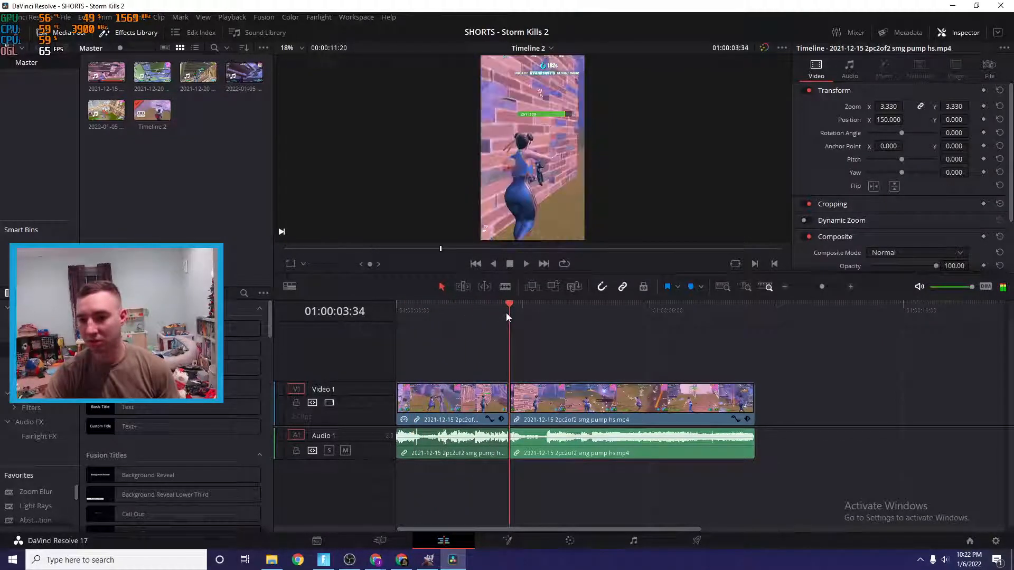
left_click(527, 264)
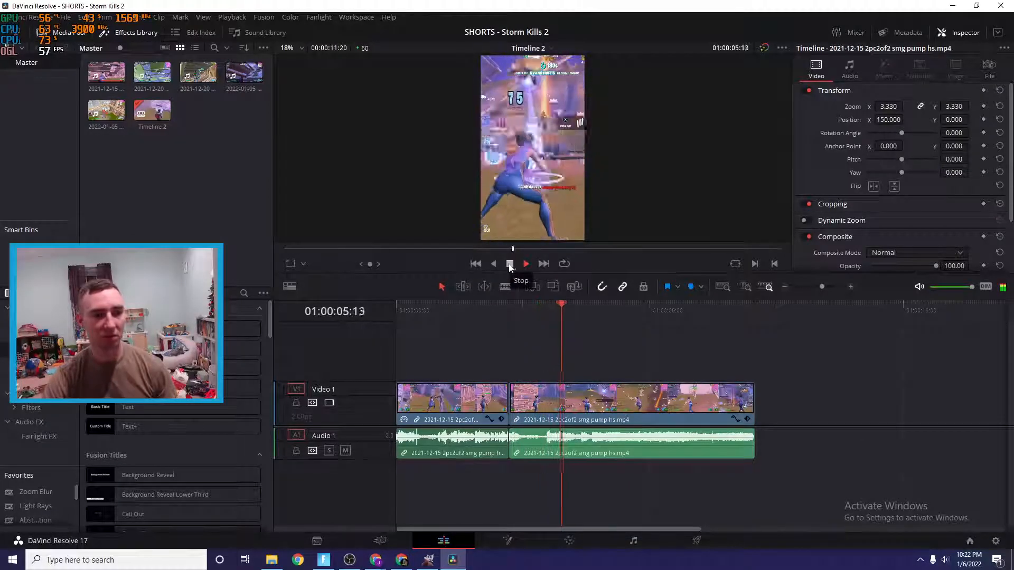
left_click(509, 264)
left_click_drag(592, 309, 526, 310)
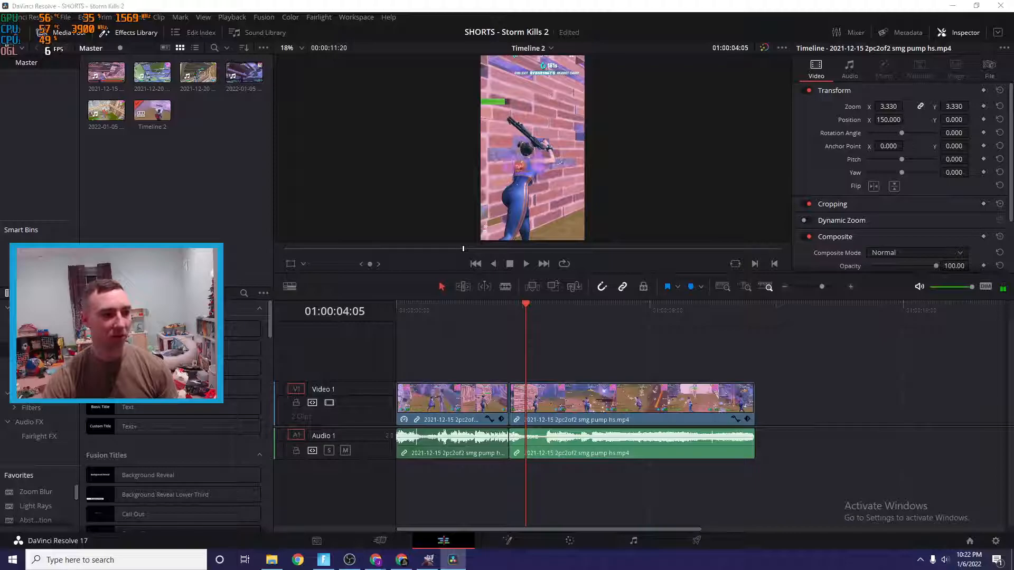
- Close Fortnite and exit the hardware monitoring overlay shown over the screen
key("alt+Tab")
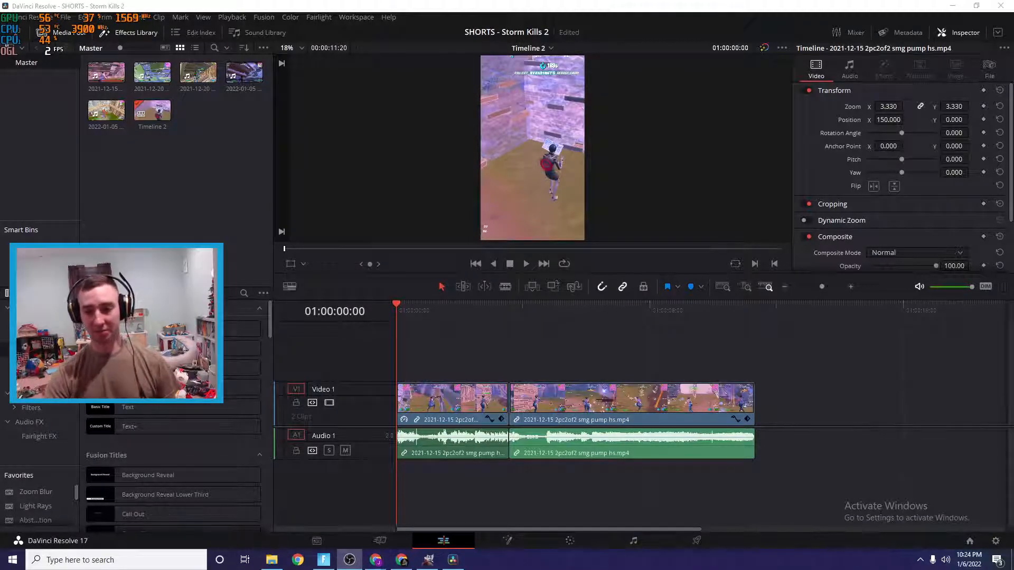
mouse_move(324, 564)
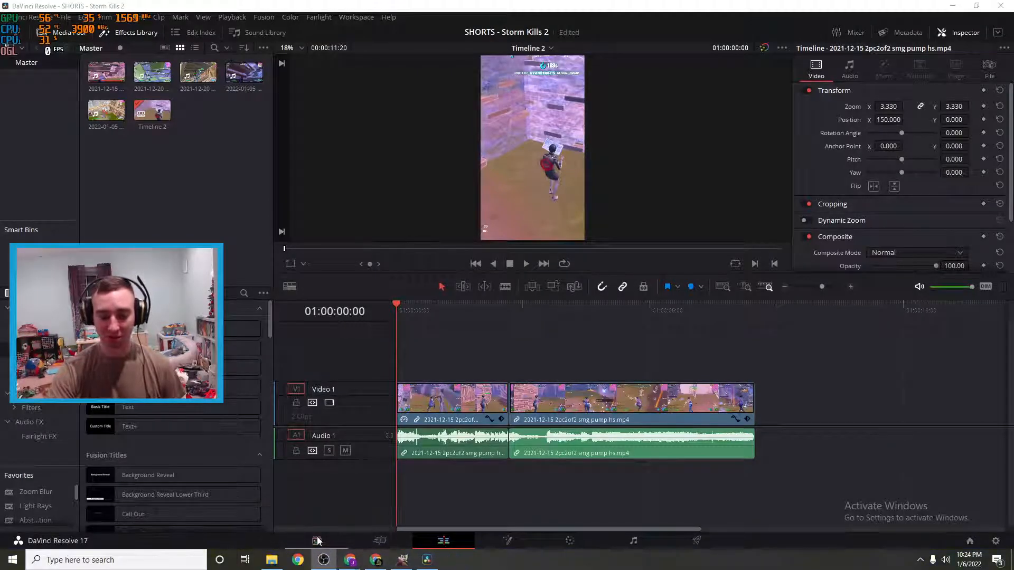
left_click(429, 562)
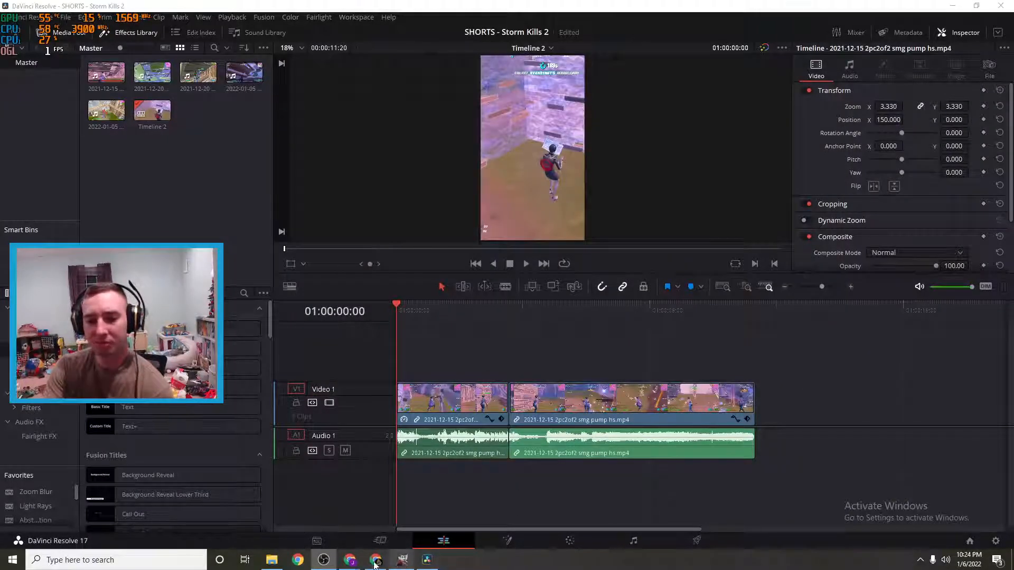
left_click(919, 552)
right_click(920, 519)
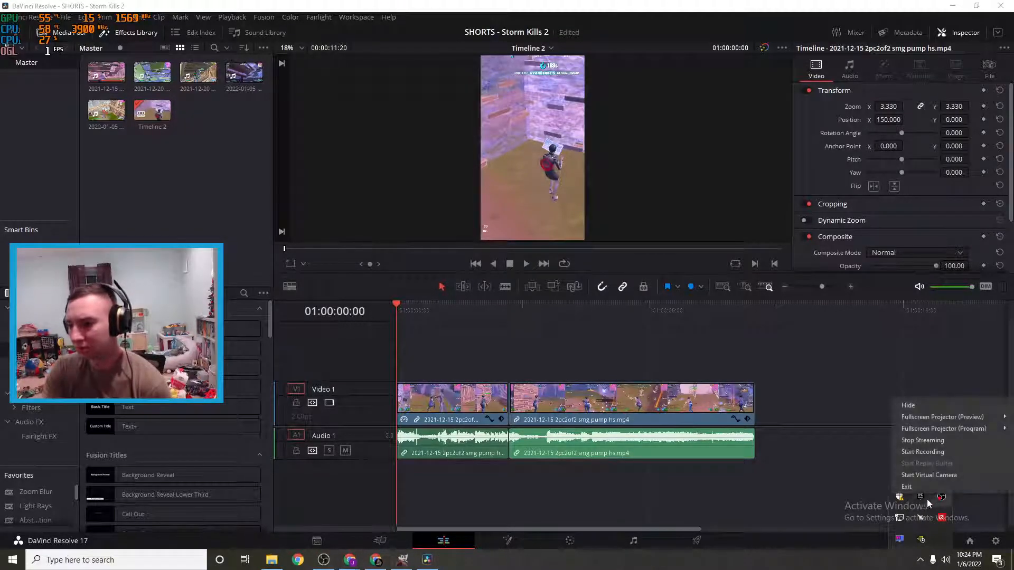
right_click(920, 523)
left_click(933, 513)
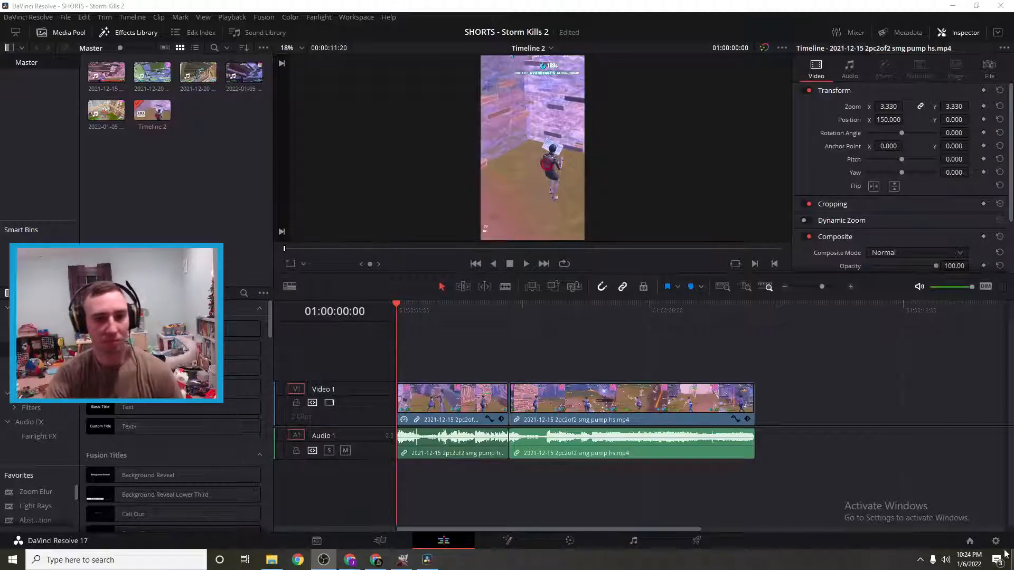
- Play Timeline 2 from its start to review the vertical gameplay edit
left_click(526, 264)
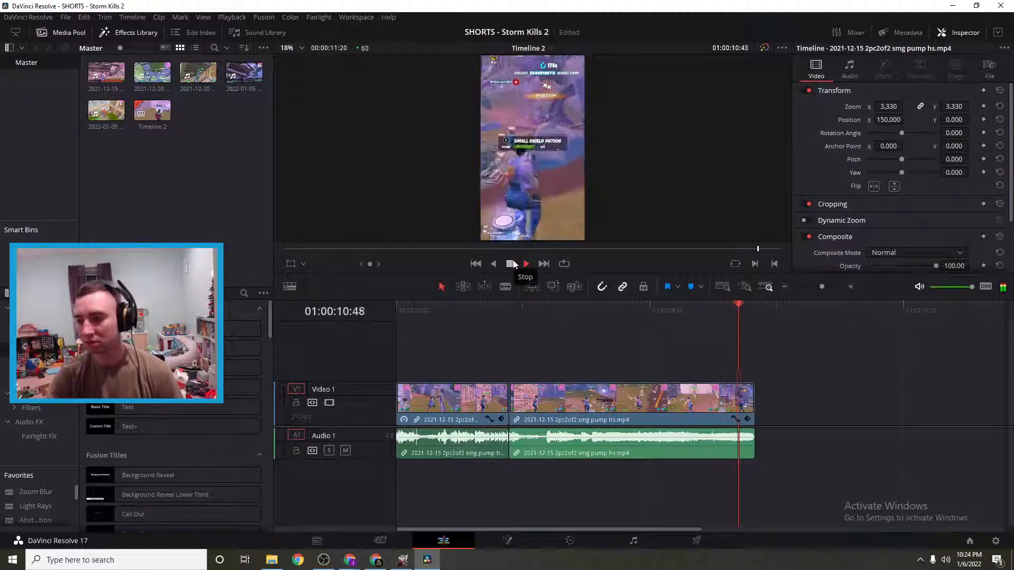
left_click(513, 264)
key("alt+Tab")
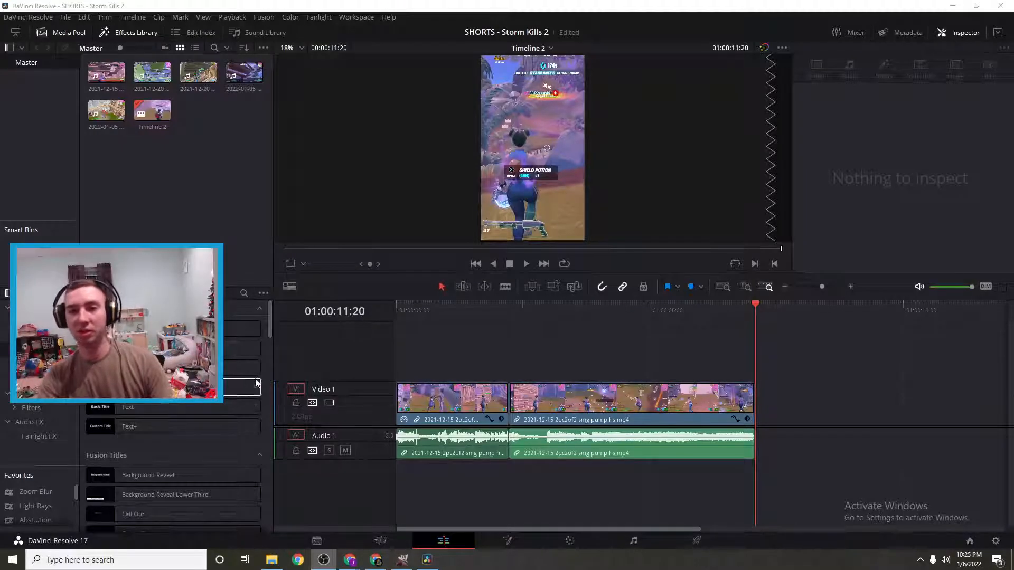
left_click(202, 93)
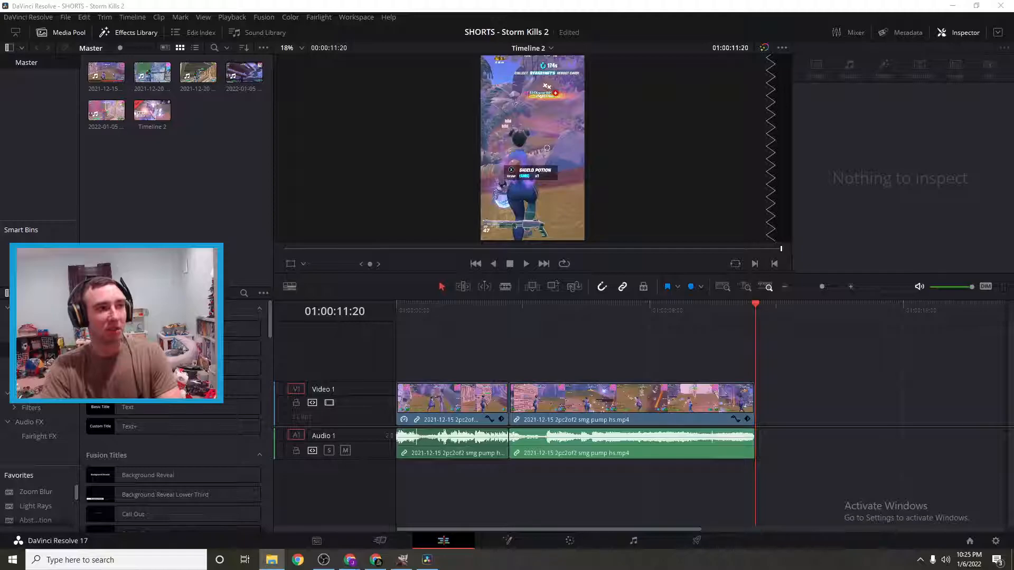
- Look through the Captures folder in File Explorer at the recording "2022-01-05 squads w 9 2 in a row", and return to DaVinci Resolve
left_click(271, 560)
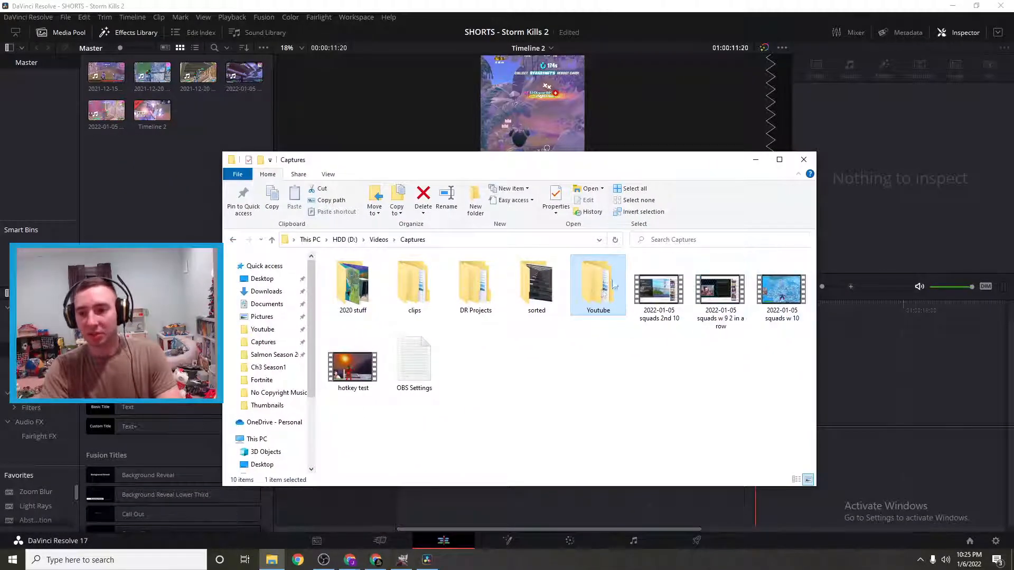
left_click(731, 301)
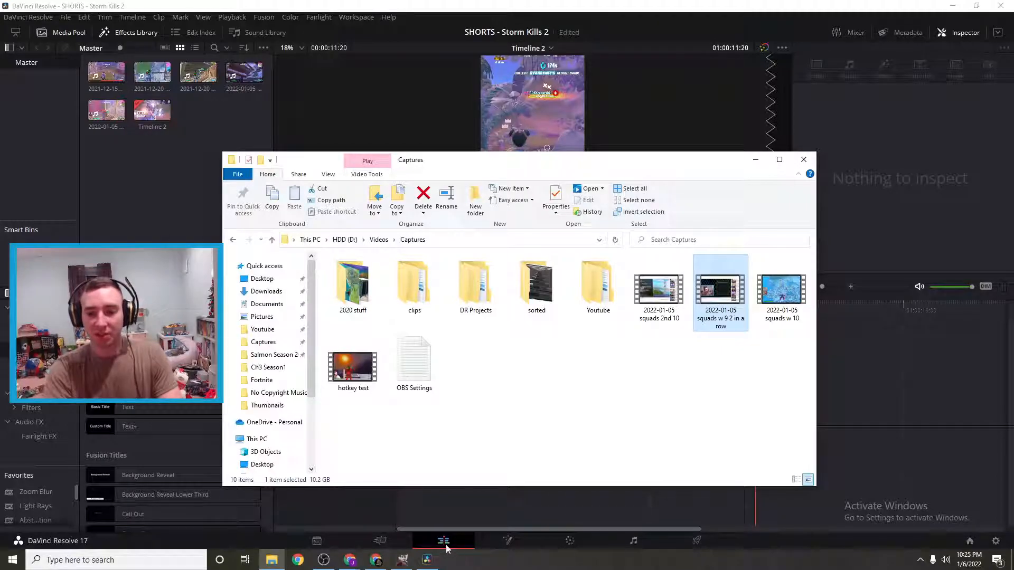
left_click(755, 159)
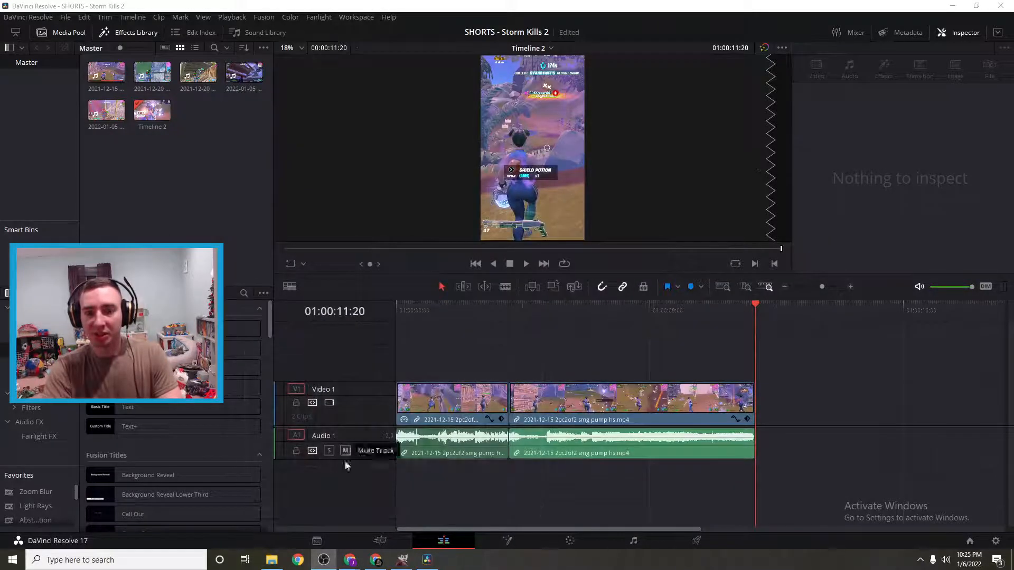
left_click(450, 545)
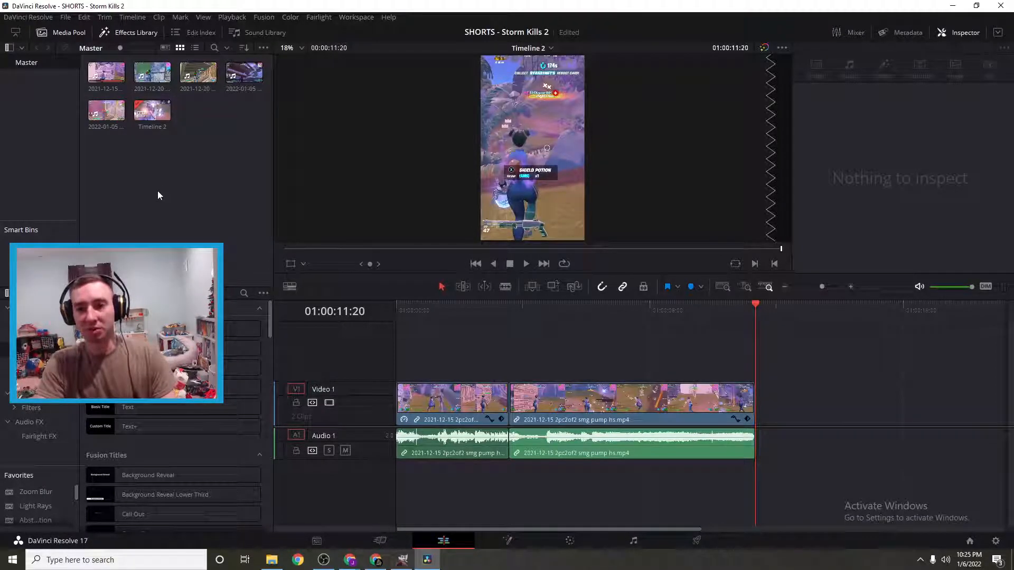
- Begin creating a new timeline without the project settings and bring up its format options
right_click(174, 154)
mouse_move(205, 162)
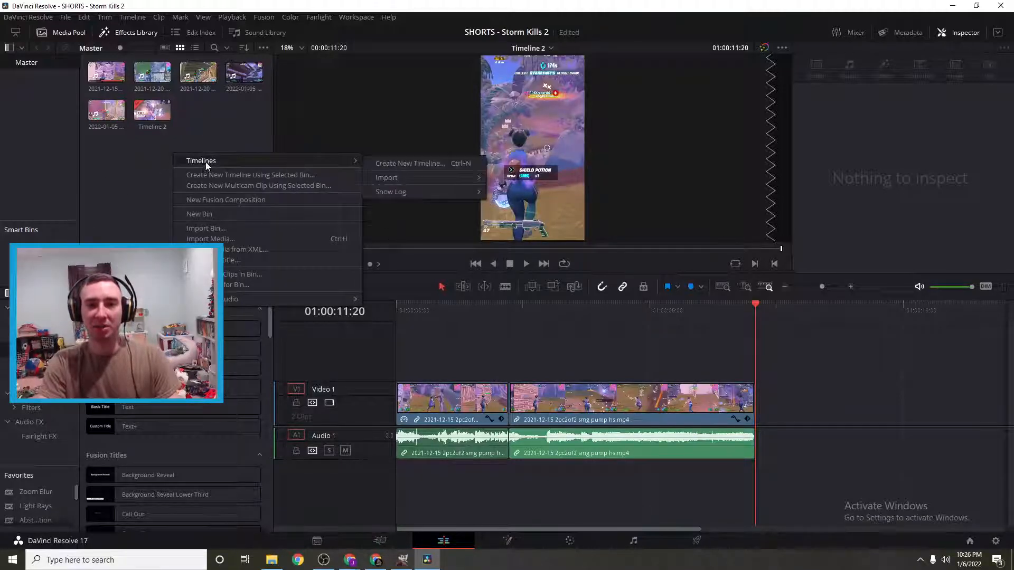
left_click(384, 165)
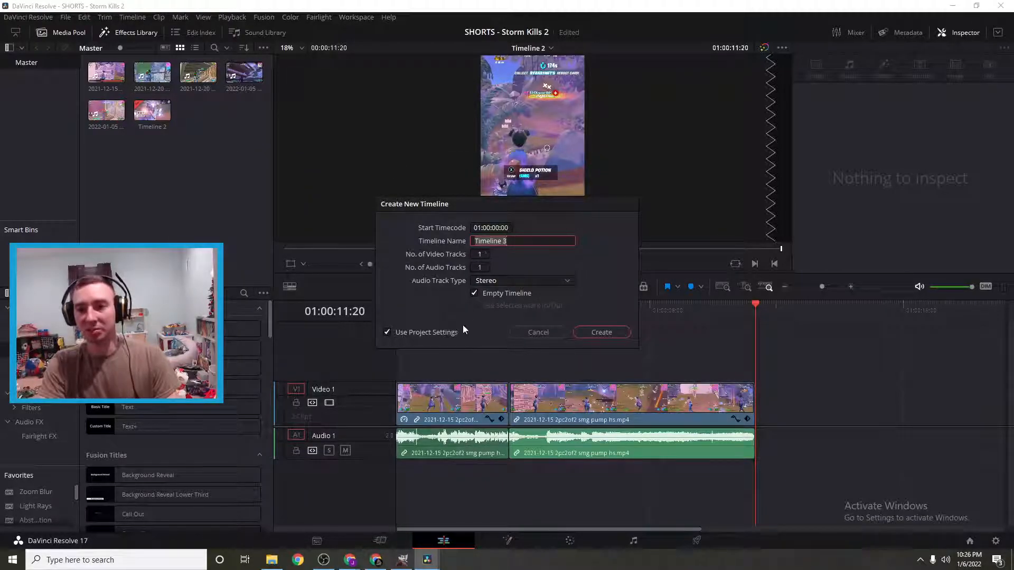
left_click(410, 334)
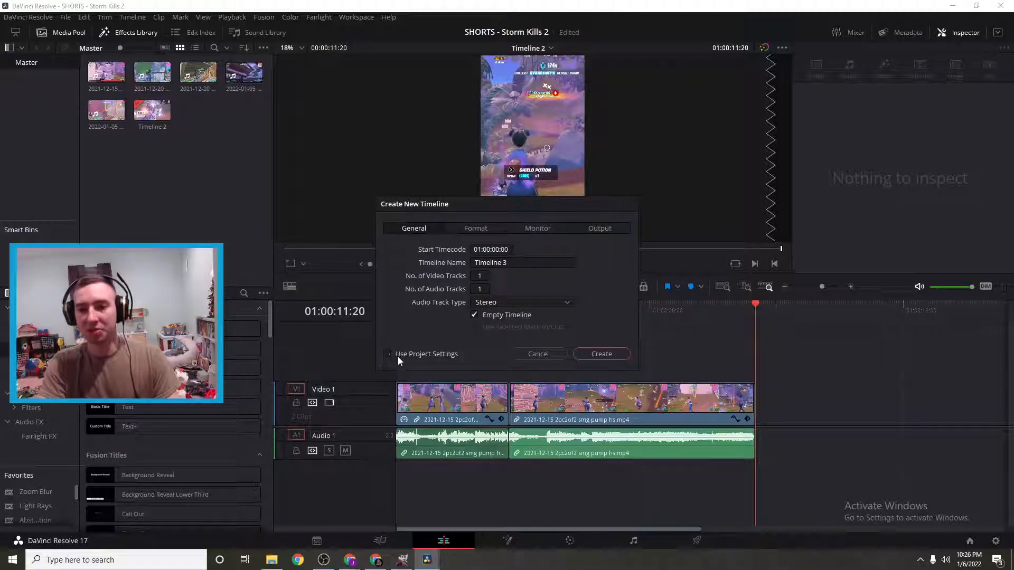
left_click(476, 232)
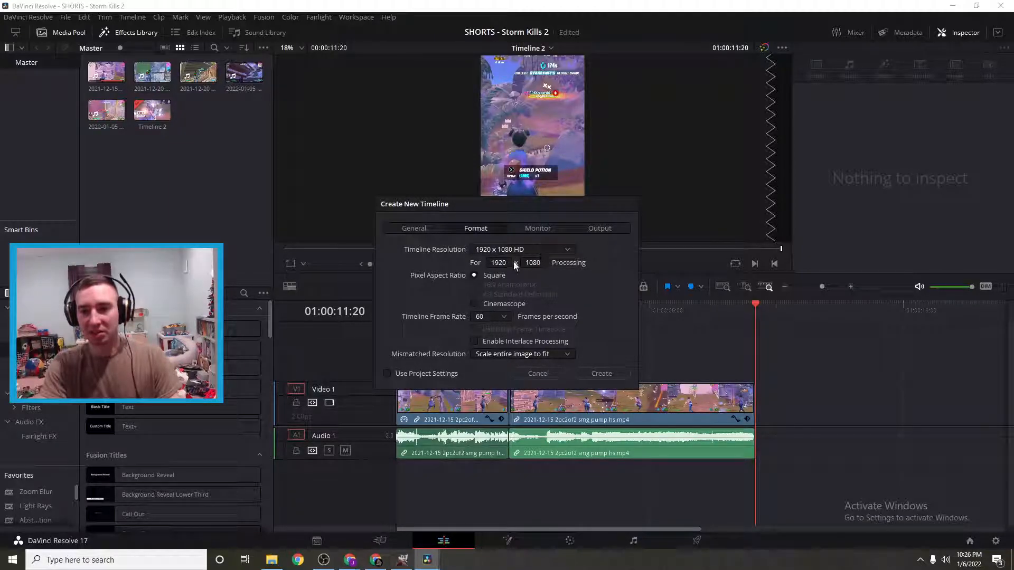
- Try a custom timeline resolution of 1080 x 1920, and dismiss the dialog without creating the timeline
left_click(566, 249)
scroll(528, 316, "down", 3)
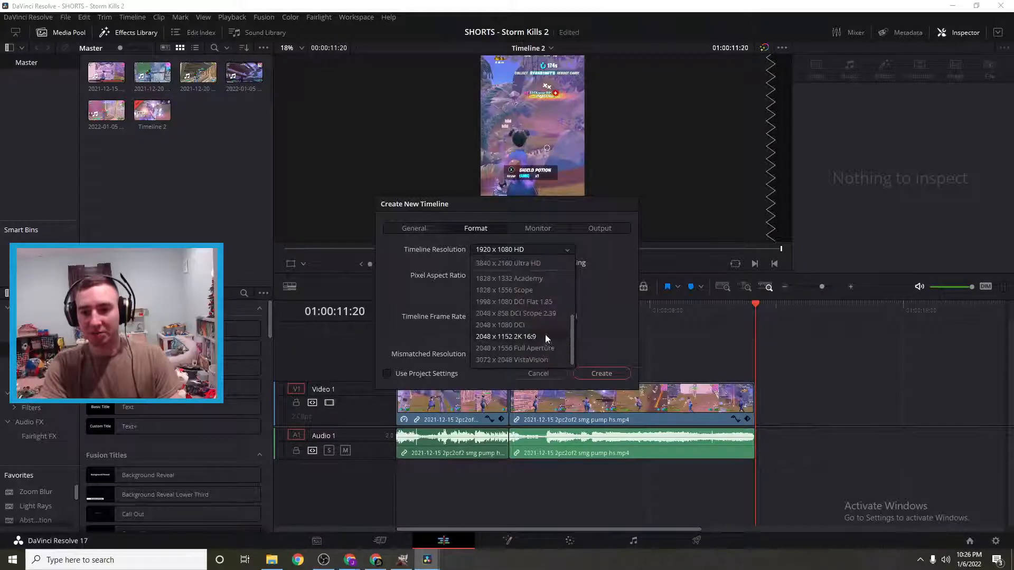
scroll(542, 362, "up", 5)
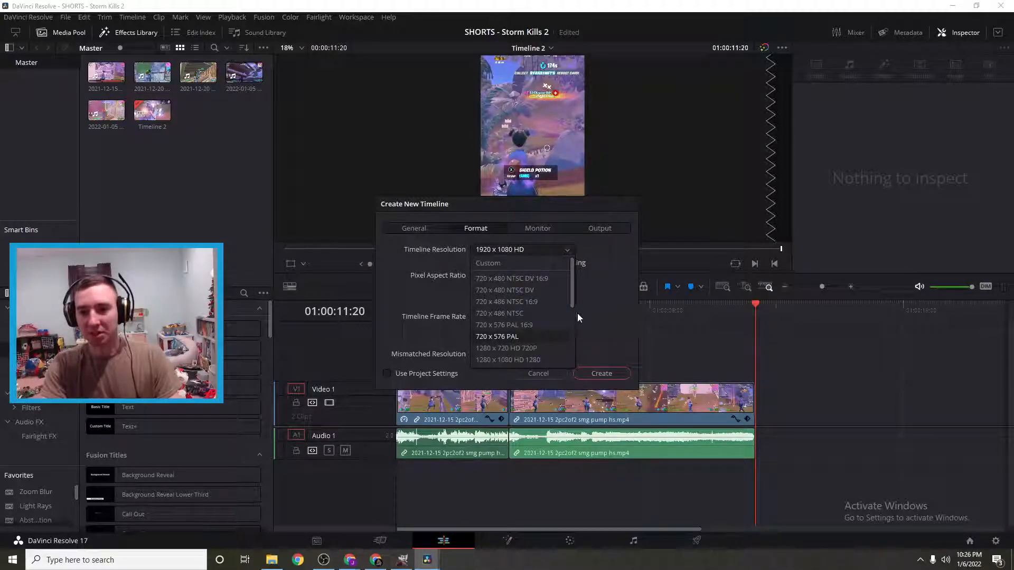
left_click(507, 262)
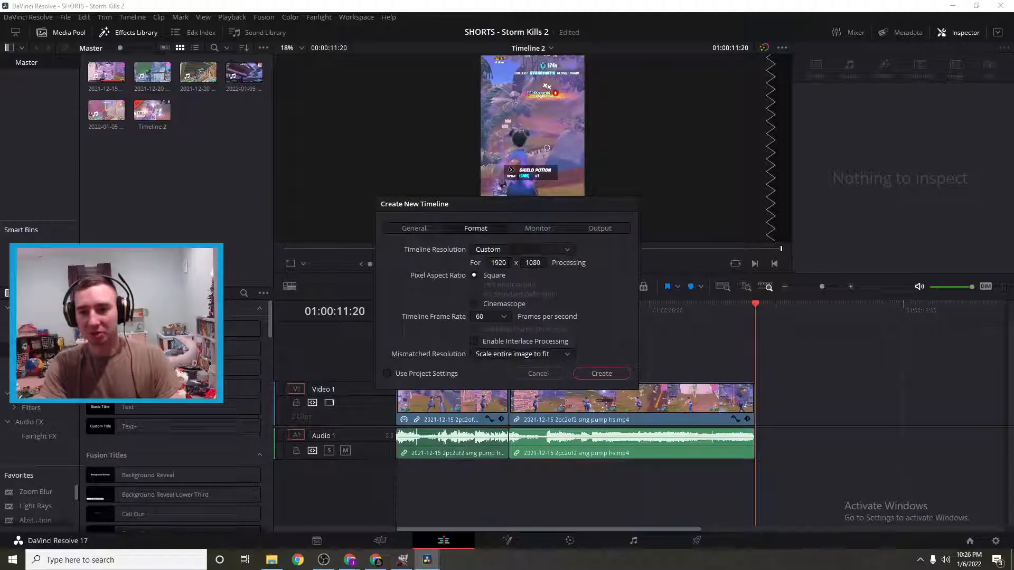
double_click(499, 263)
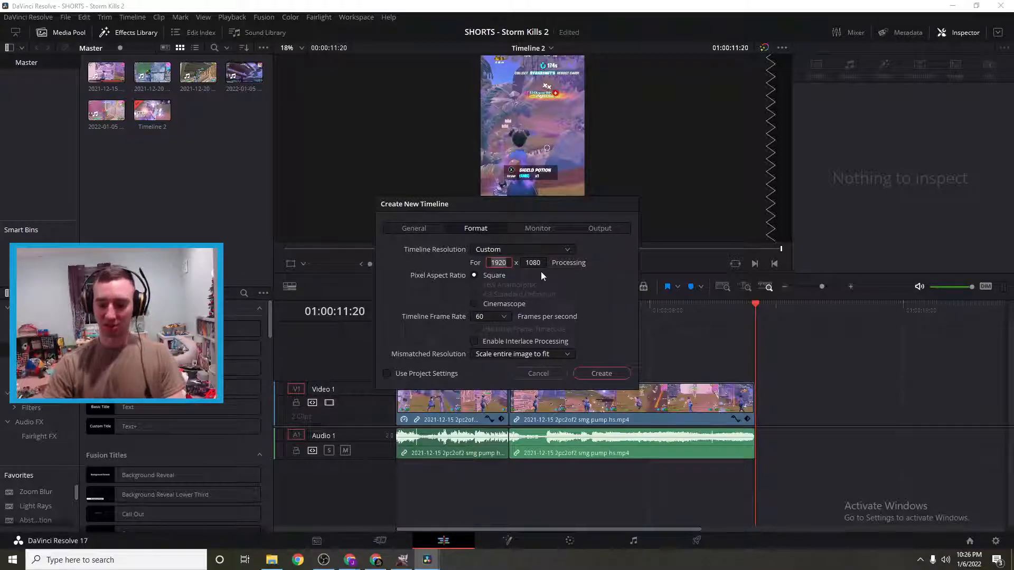
type("1080")
key("Tab")
type("1920")
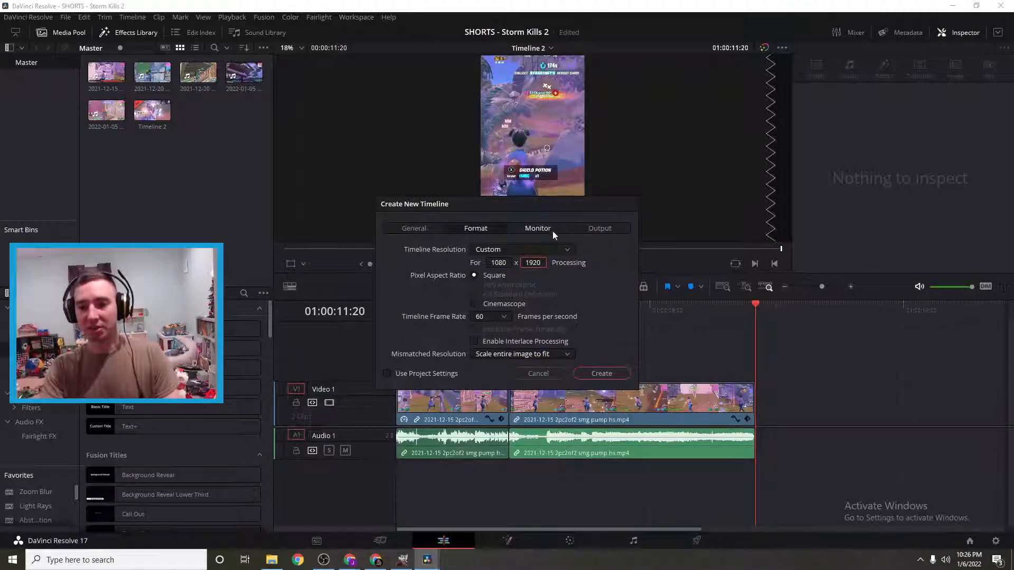
left_click(533, 374)
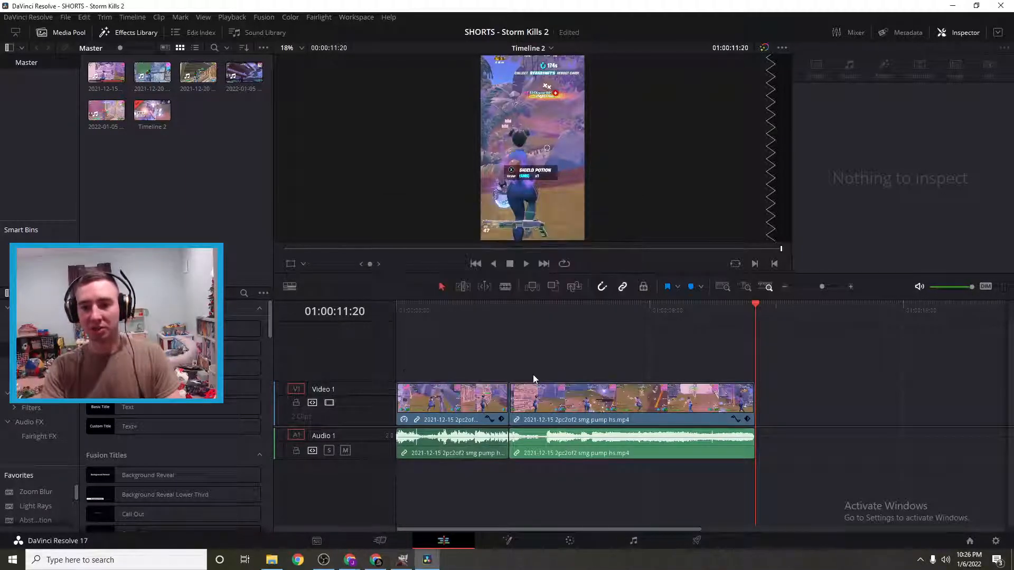
- Inspect Timeline 2's transform zoom and move the playhead to the cut between the two clips
left_click(154, 110)
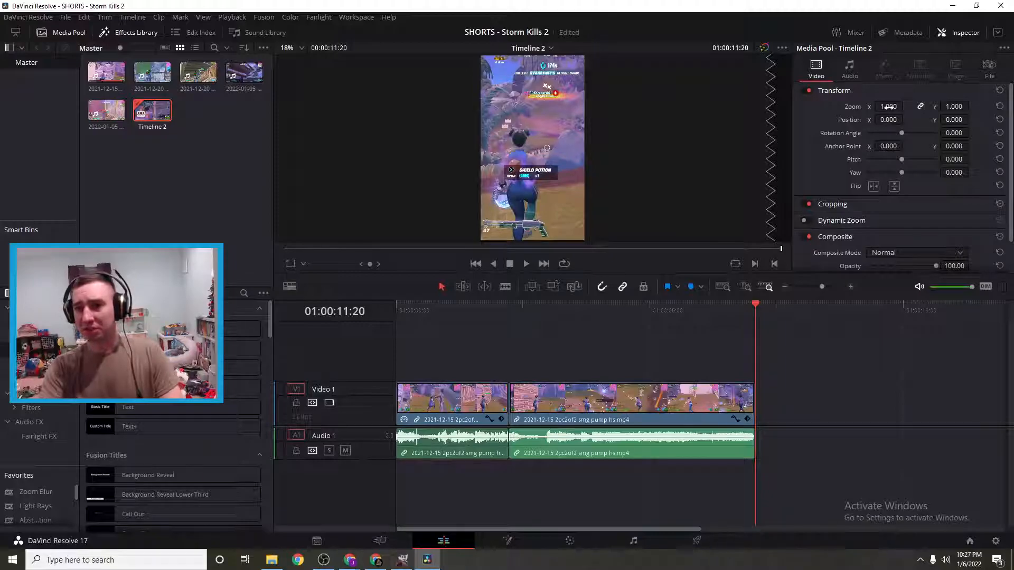
left_click_drag(888, 107, 906, 106)
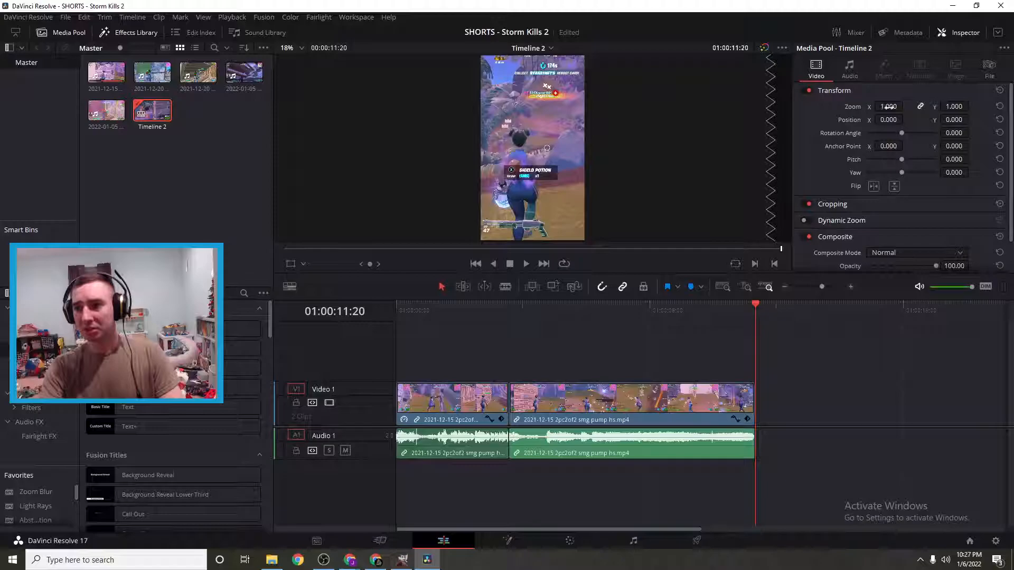
left_click_drag(755, 303, 500, 333)
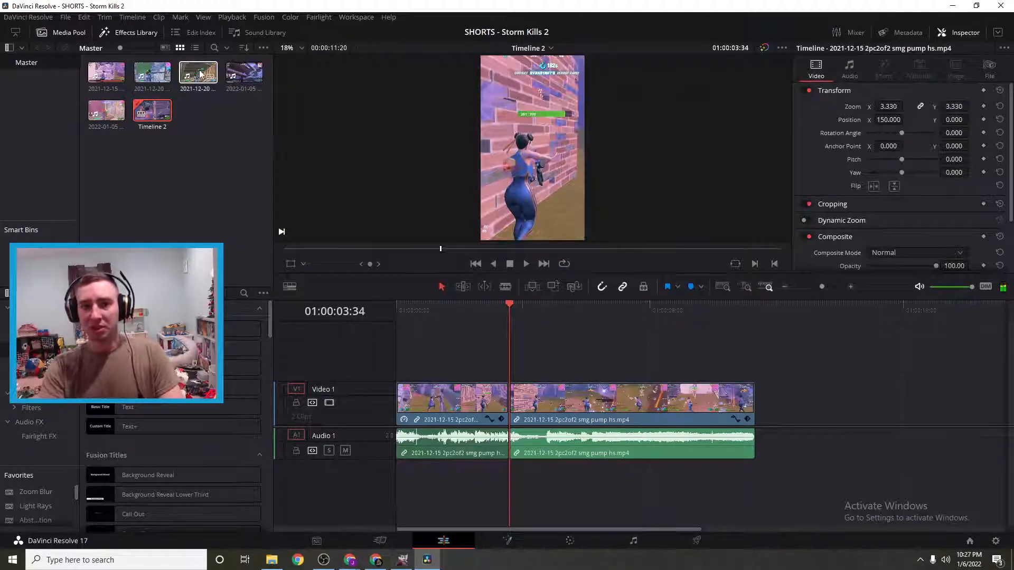
- Append the clip "2021-12-20 trick smg.mp4" to the end of the timeline and set its zoom to 3.220
left_click_drag(198, 72, 759, 411)
left_click_drag(511, 303, 766, 328)
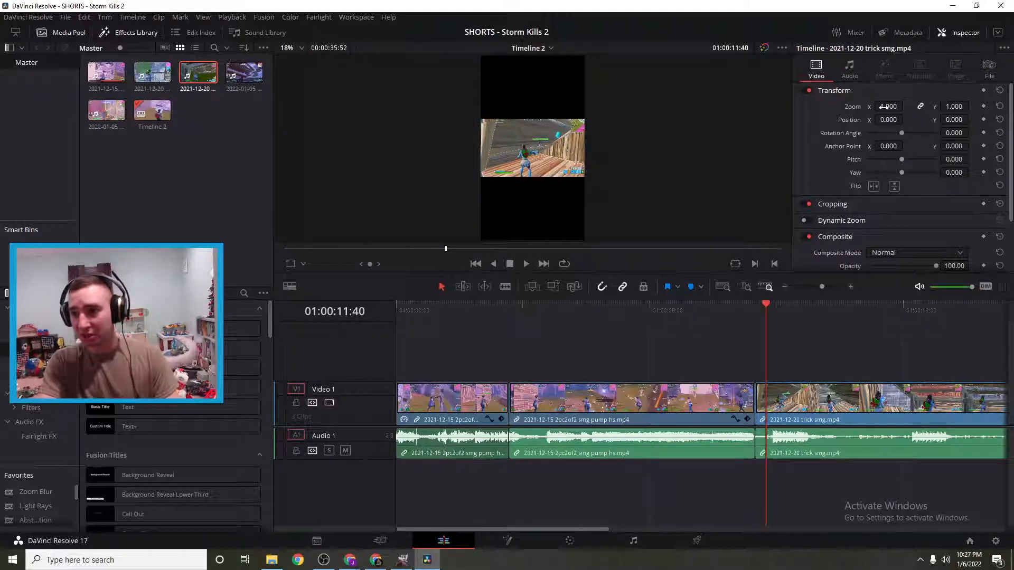
left_click_drag(884, 107, 906, 106)
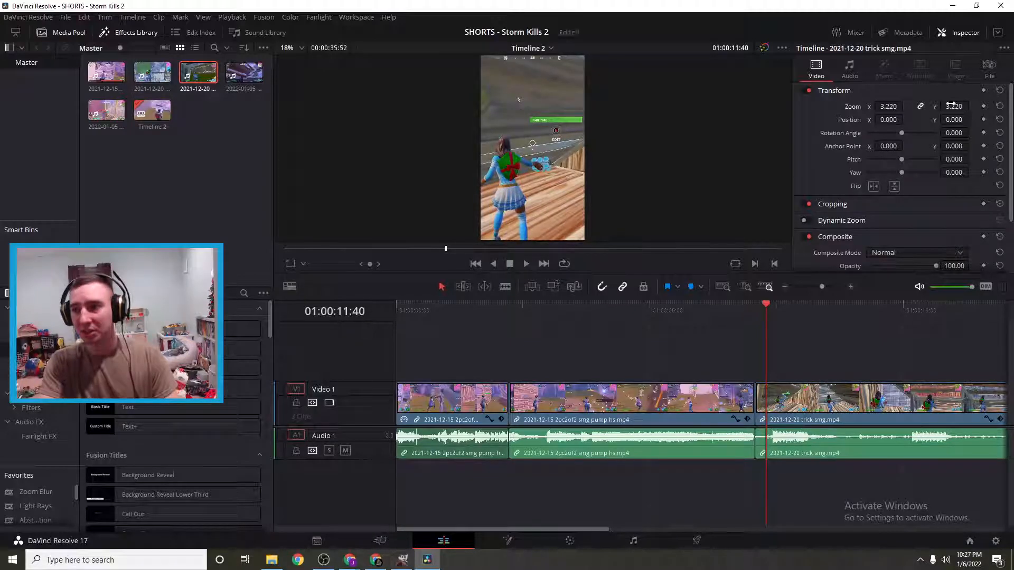
- Set the trick smg clip's position to X 128 and Y 1 to recentre the character in the vertical frame
left_click_drag(885, 120, 906, 119)
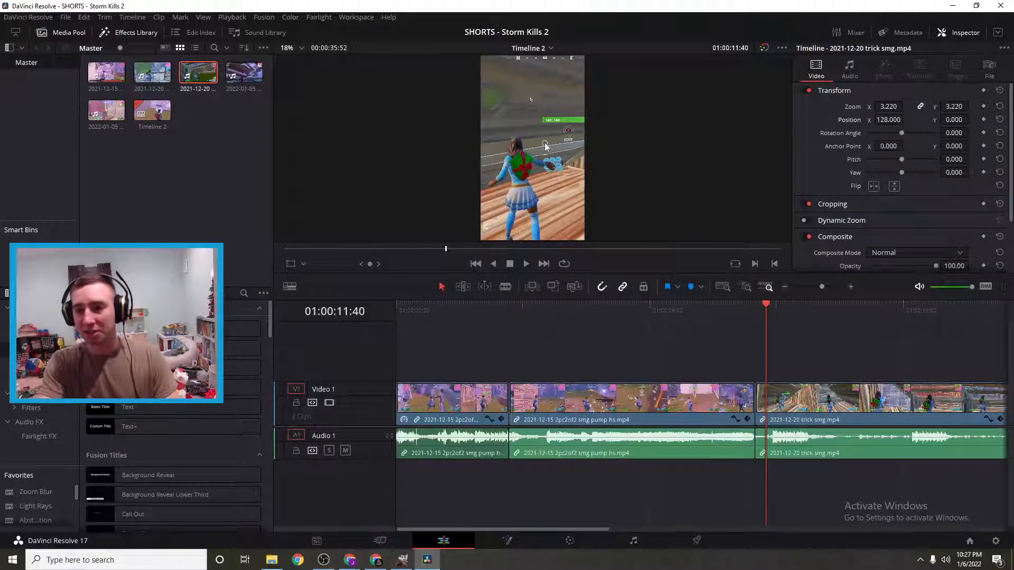
left_click_drag(950, 121, 971, 120)
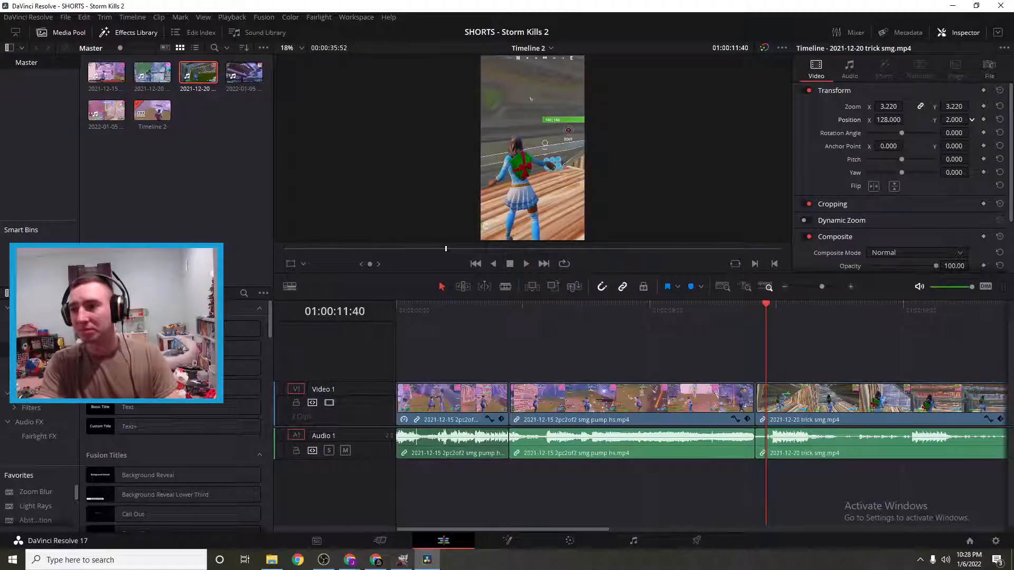
left_click(971, 118)
left_click(972, 120)
left_click(972, 120)
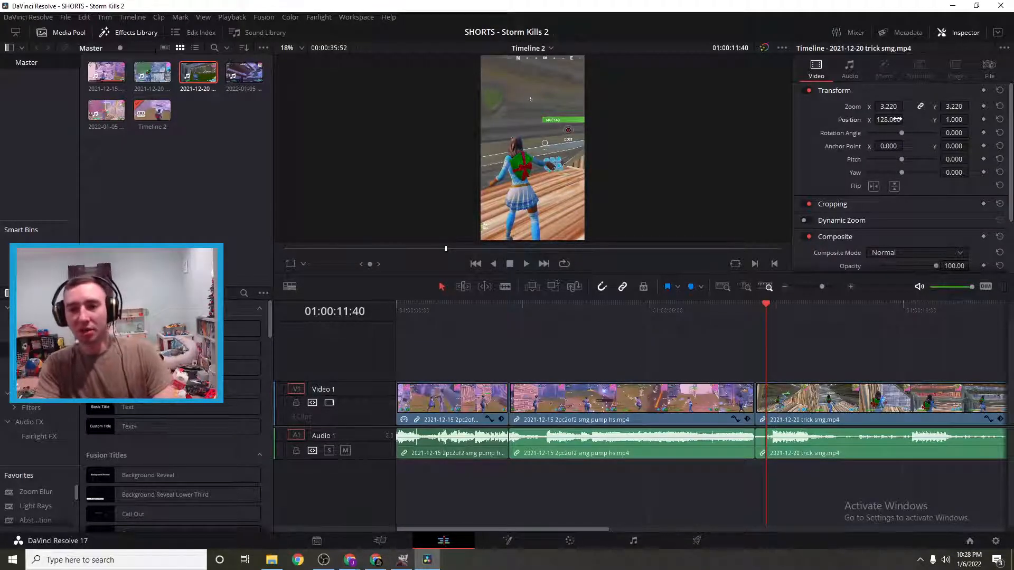
- Preview a moment of the trick smg clip and delete the clip from the timeline
left_click_drag(767, 306, 775, 325)
left_click(807, 405)
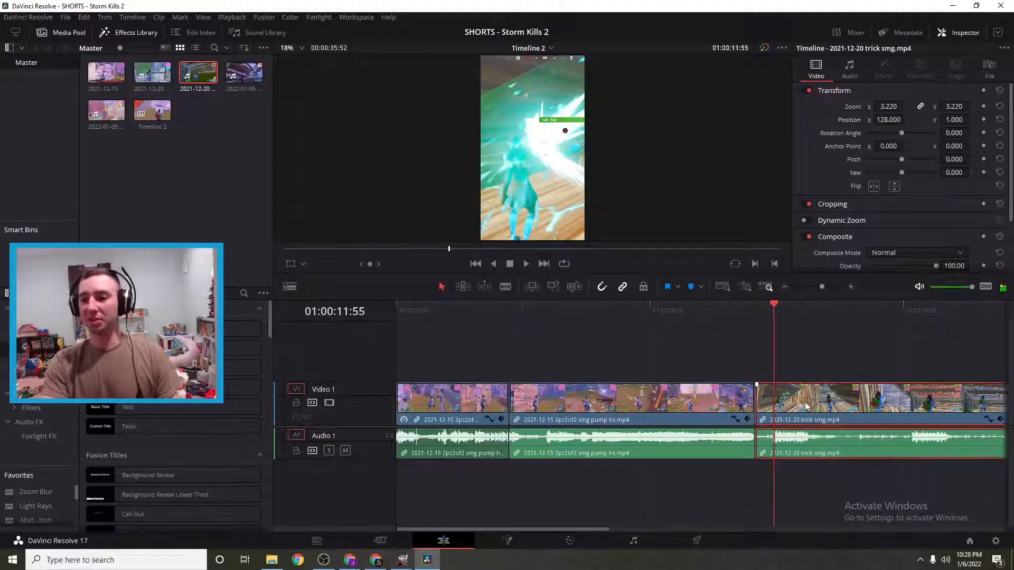
key("Delete")
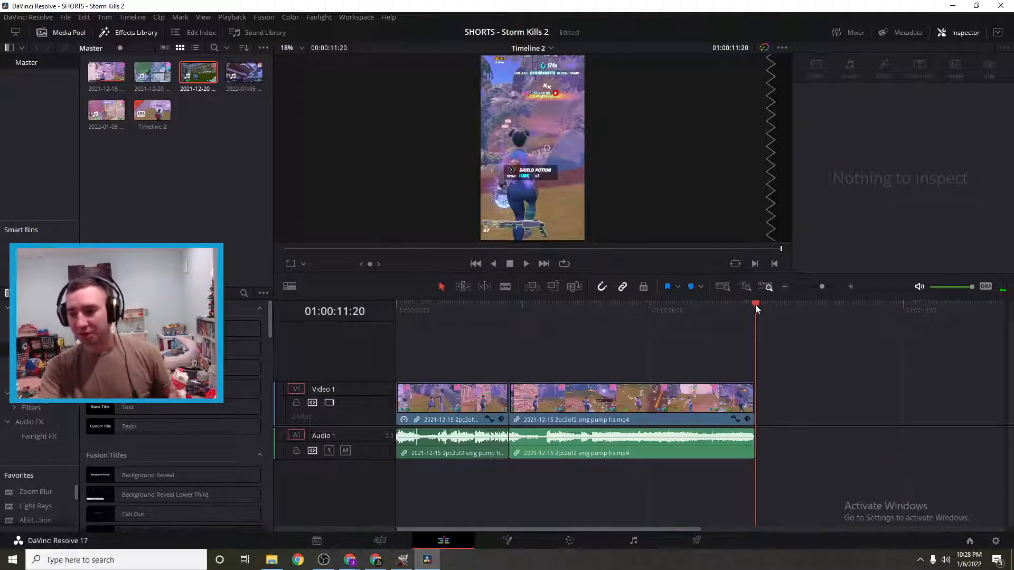
- Try a blade cut in the second smg pump hs clip, undo the cut, and save the project
left_click_drag(756, 306, 297, 354)
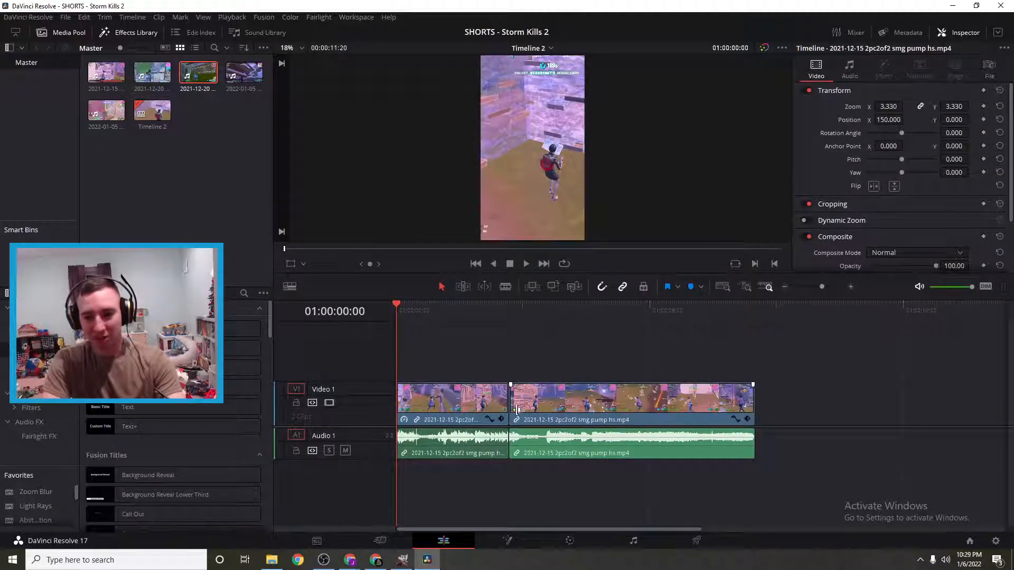
left_click(461, 409)
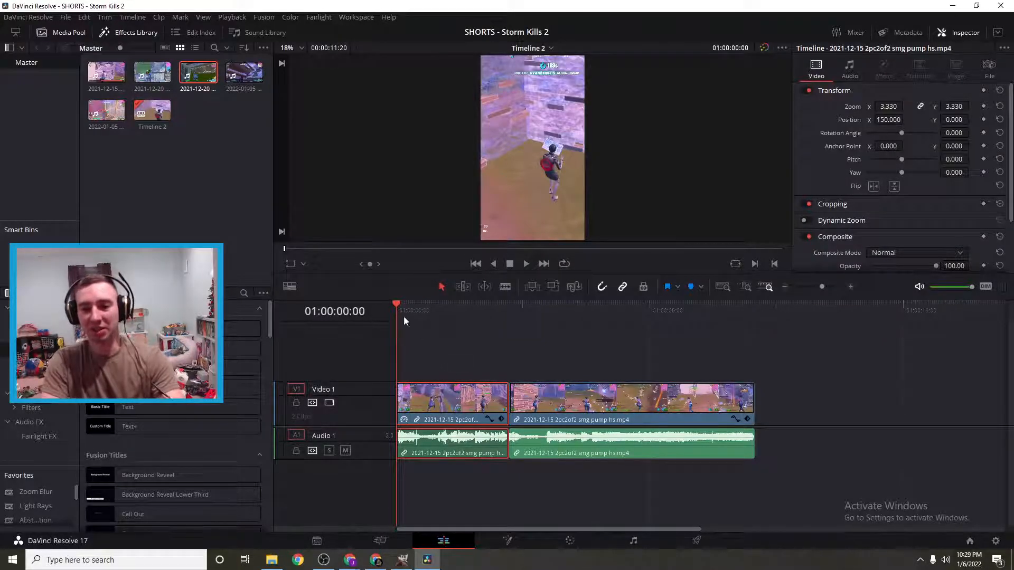
left_click(504, 289)
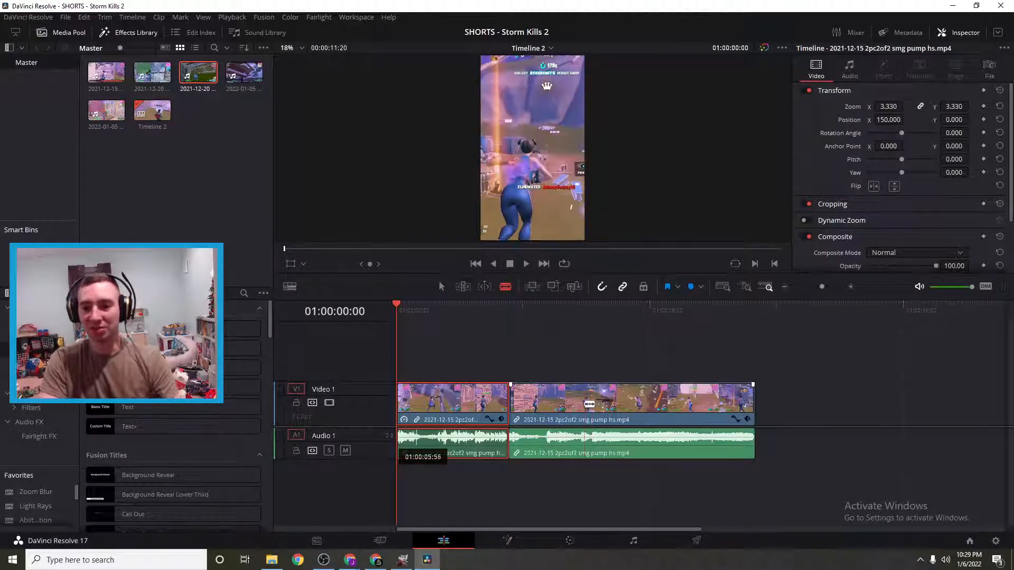
left_click(557, 405)
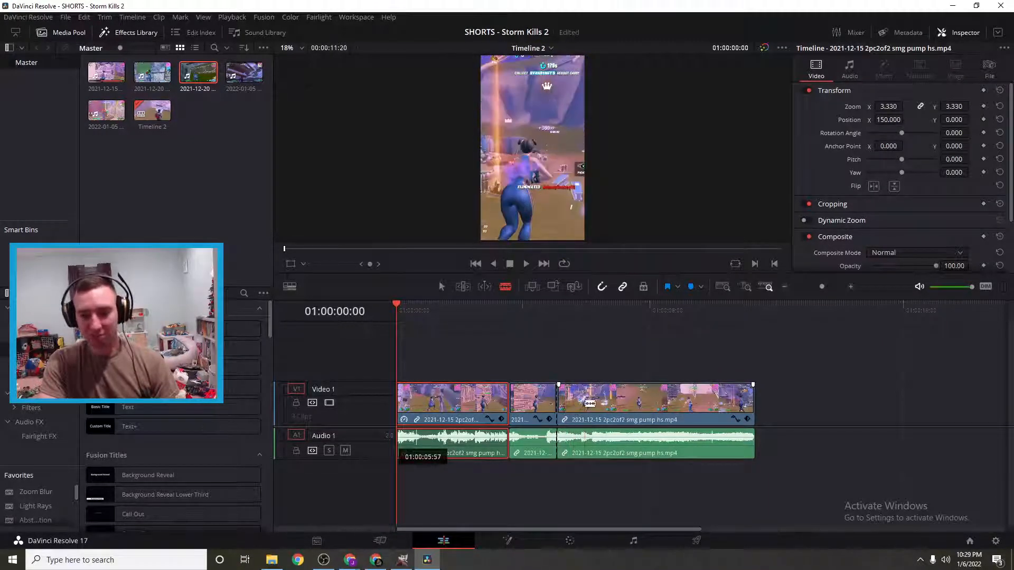
key("ctrl+z")
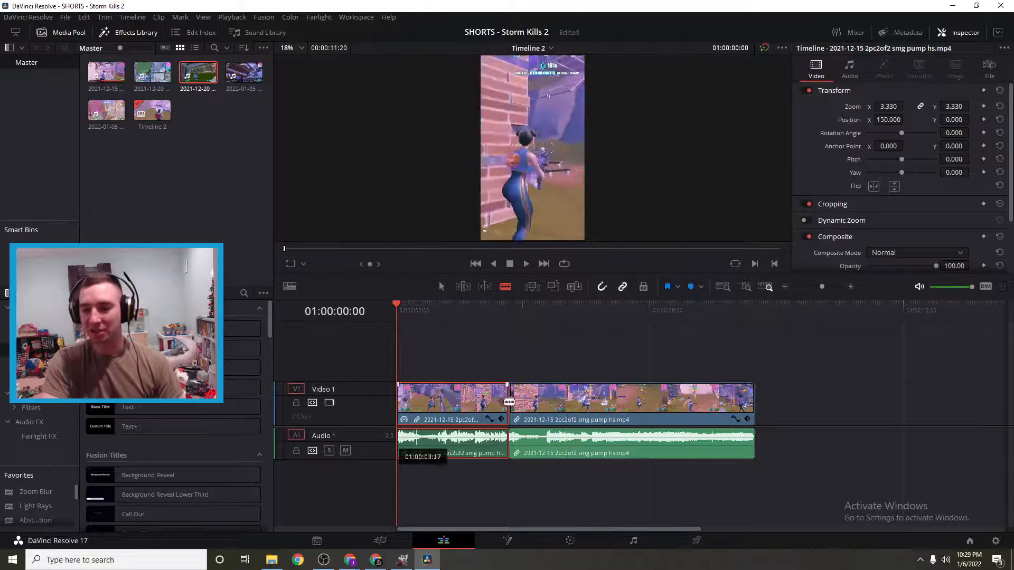
key("ctrl+s")
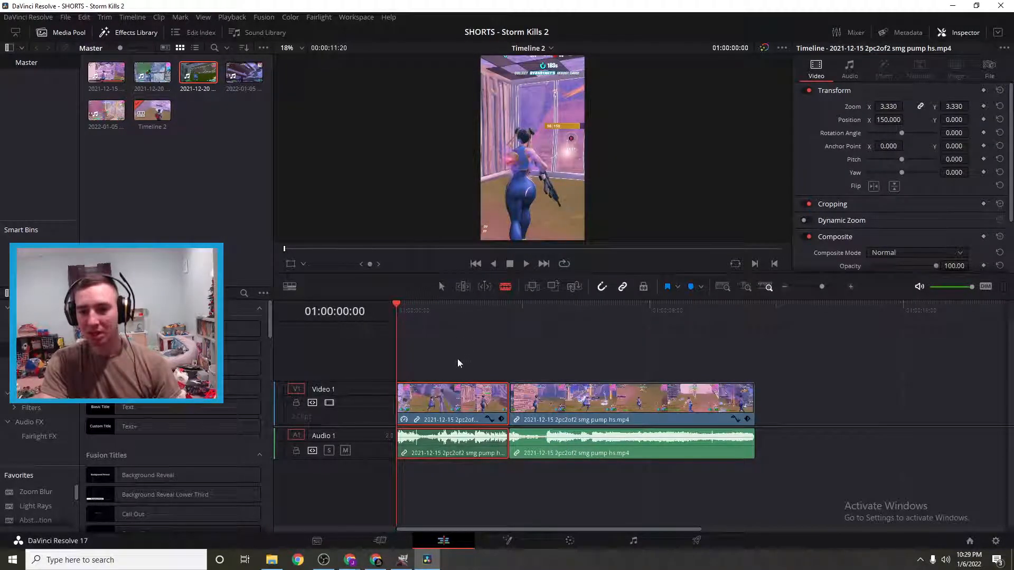
- Examine the available options for both timeline clips and the first clip's speed settings without changing them
right_click(452, 401)
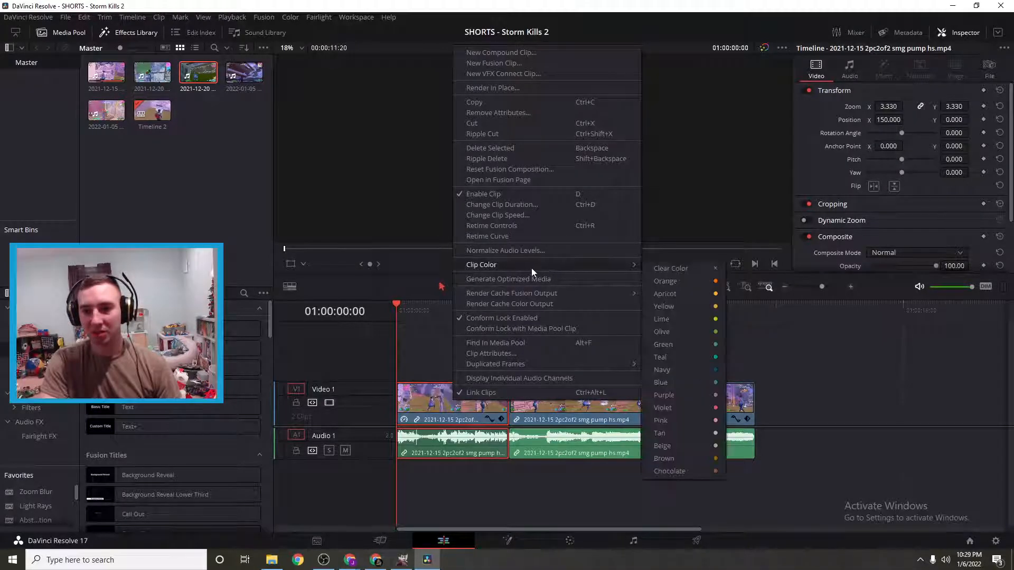
left_click(580, 410)
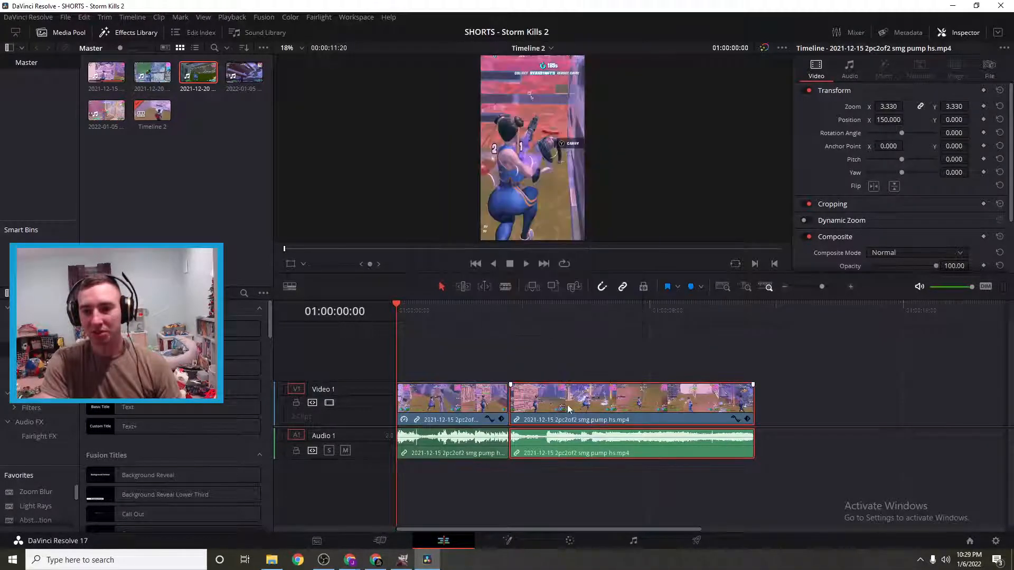
right_click(567, 409)
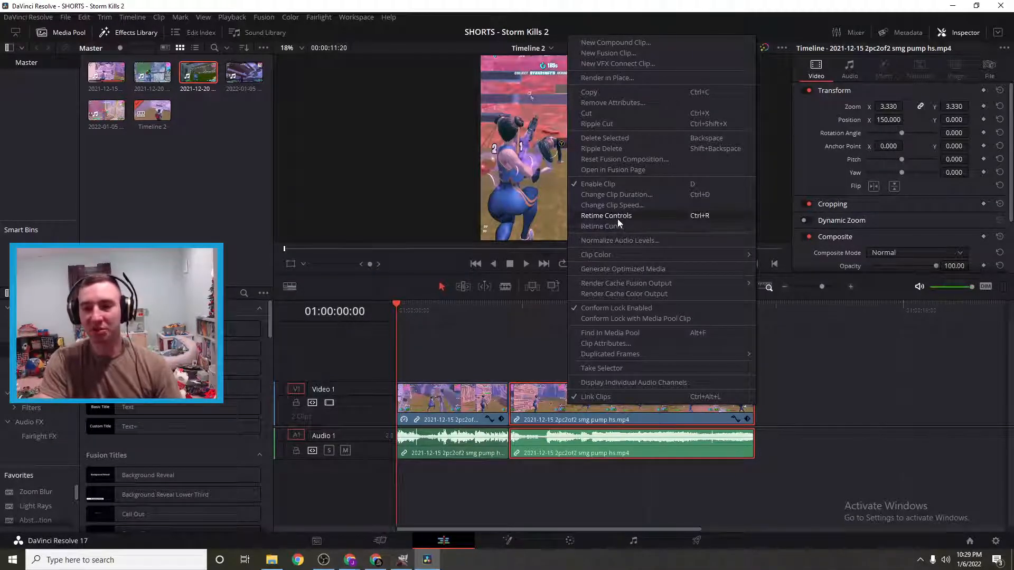
left_click(477, 408)
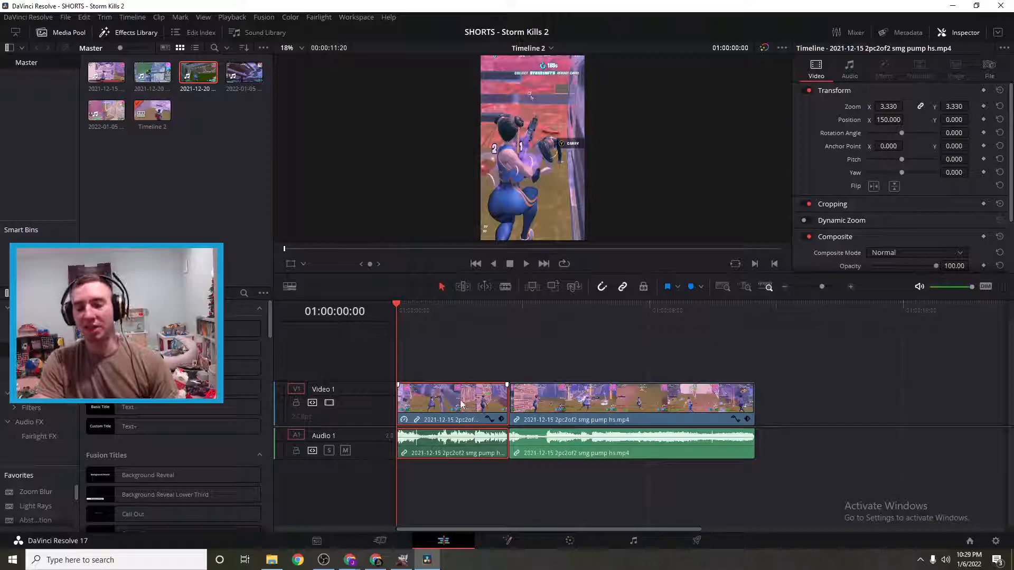
right_click(464, 402)
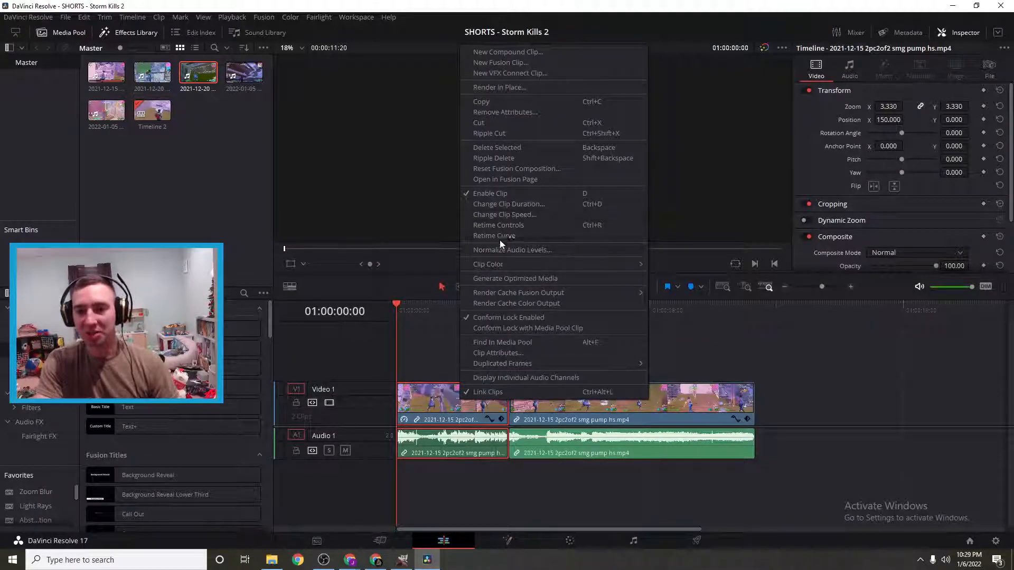
left_click(505, 216)
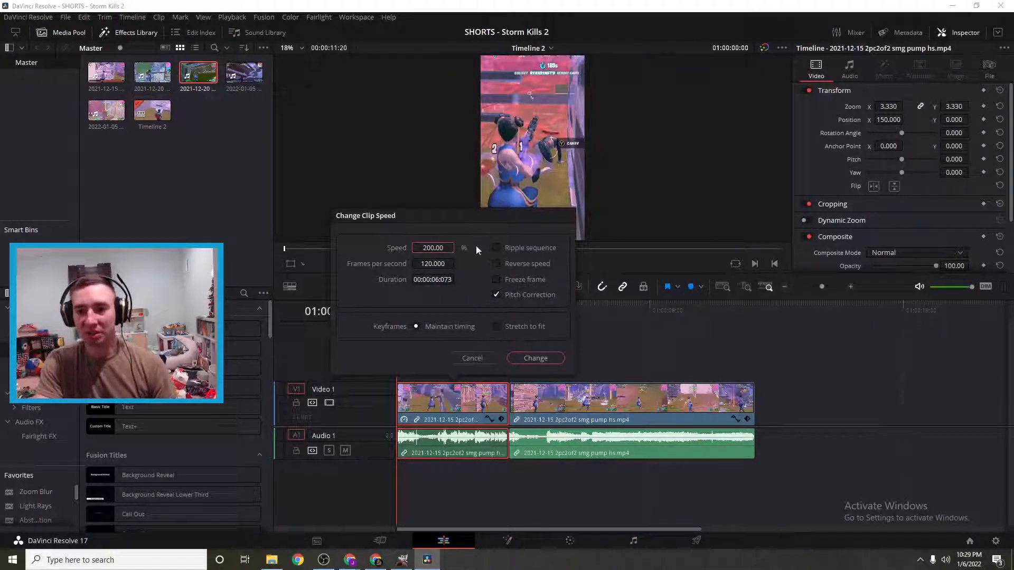
left_click(475, 359)
right_click(463, 408)
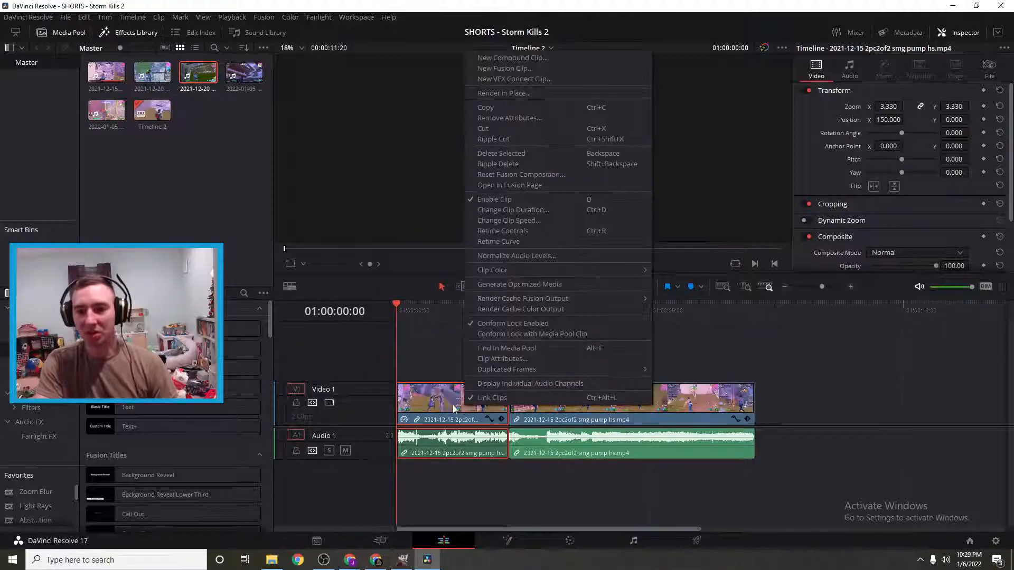
left_click(435, 410)
left_click(565, 407)
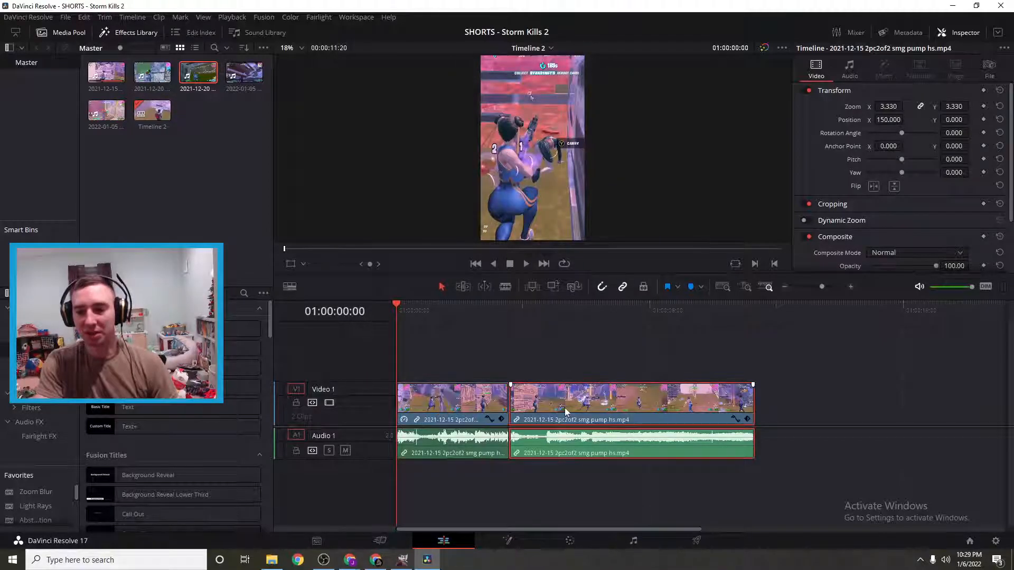
right_click(563, 408)
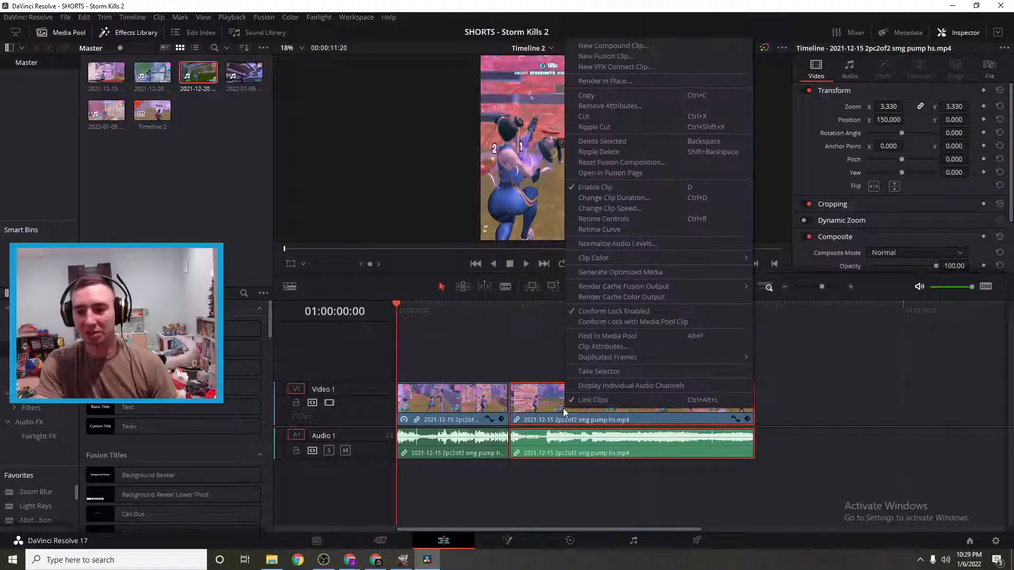
left_click(490, 403)
- Scrub from the first clip past the cut into the second clip to review the speed change
left_click_drag(396, 305, 496, 322)
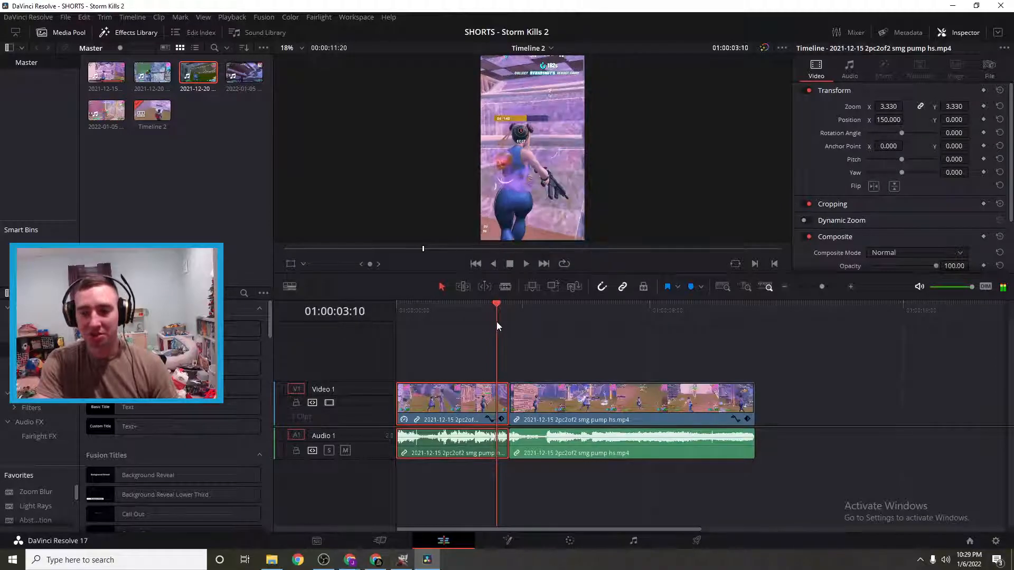
right_click(499, 322)
left_click(509, 306)
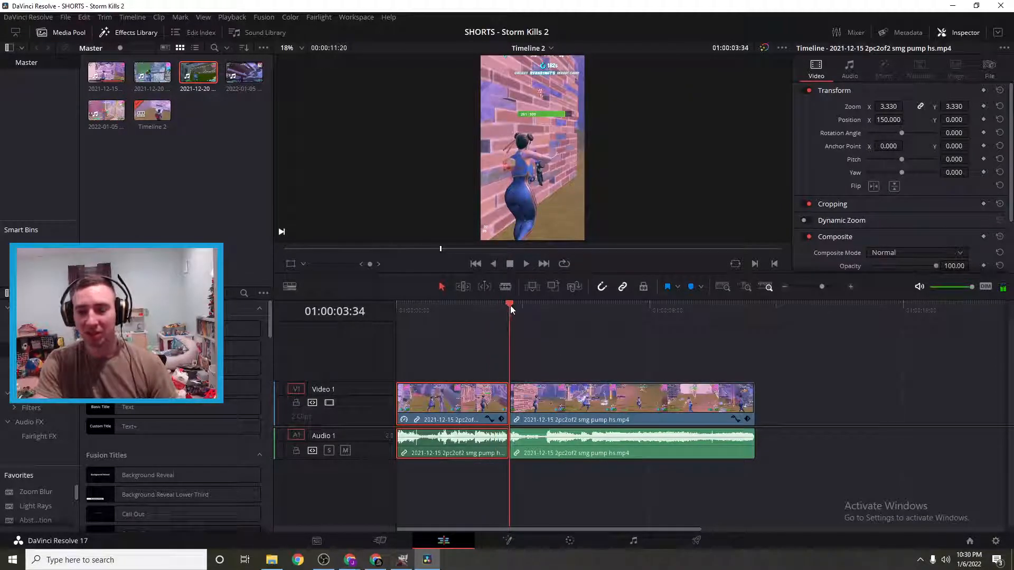
left_click_drag(503, 307, 547, 318)
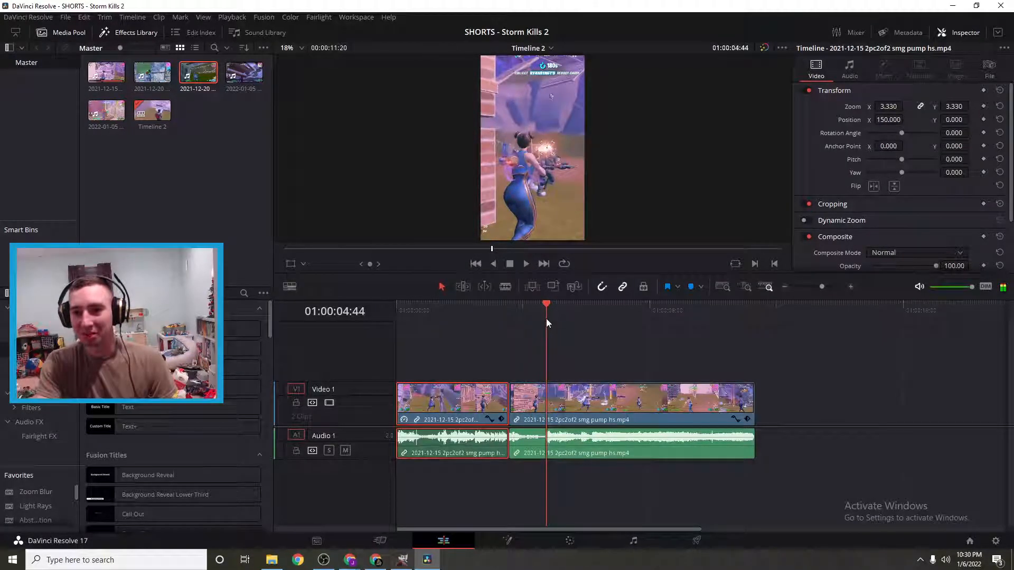
right_click(546, 319)
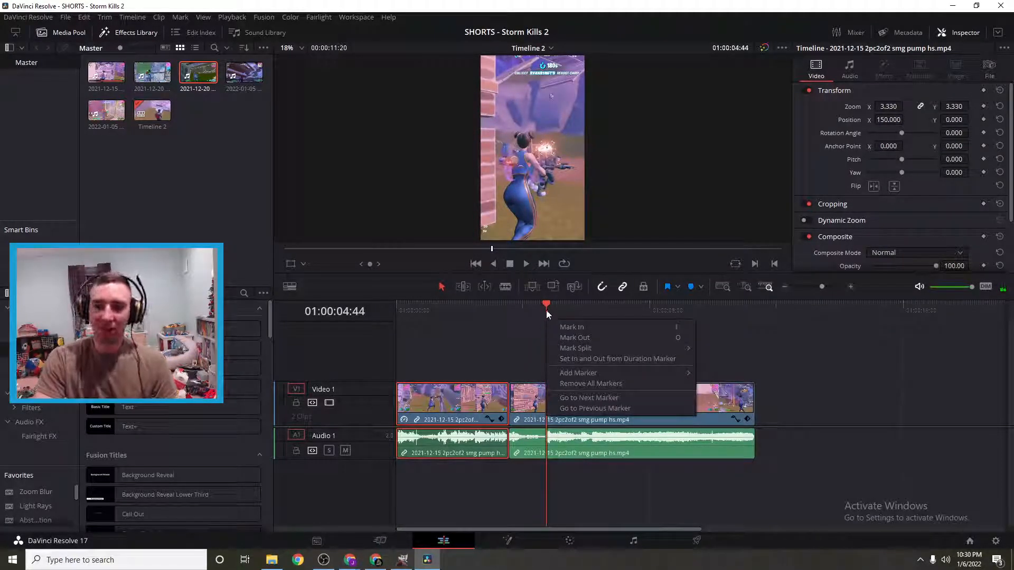
left_click(544, 306)
- Append the clip "2021-12-20 mc edit pump.mp4" to the end of the timeline and set its zoom to 3.170
left_click_drag(544, 306, 752, 313)
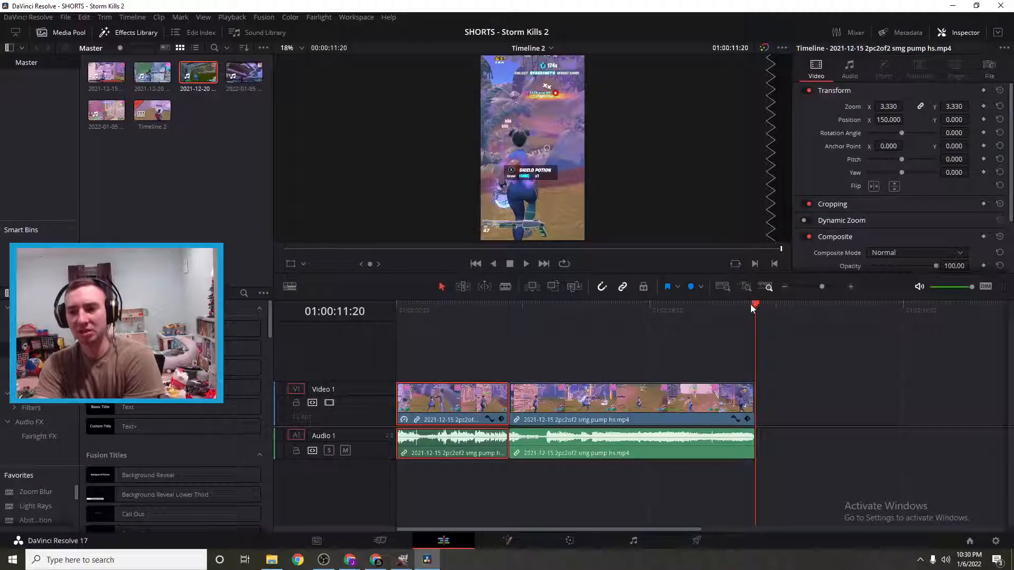
left_click(154, 82)
left_click_drag(153, 83, 765, 403)
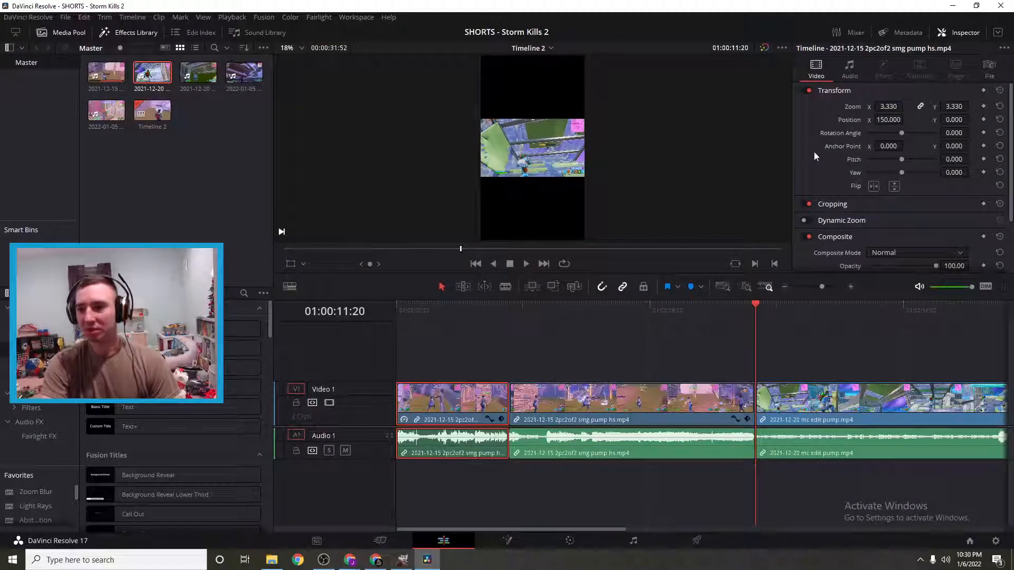
left_click_drag(753, 308, 766, 308)
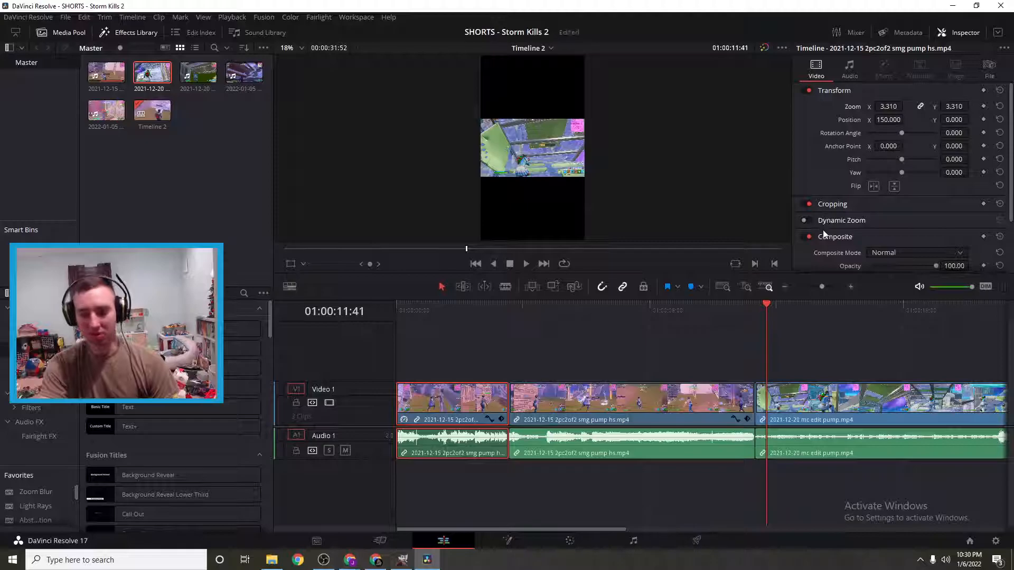
left_click(848, 403)
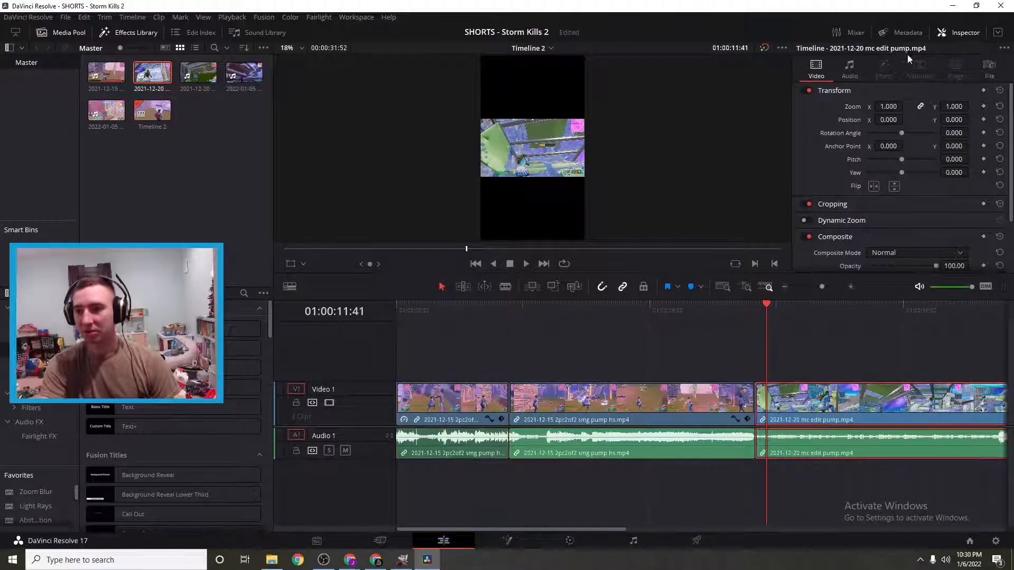
left_click_drag(883, 108, 906, 106)
- Check the transform settings of the two earlier clips and set the mc edit pump clip's X position to 150
left_click_drag(768, 303, 724, 313)
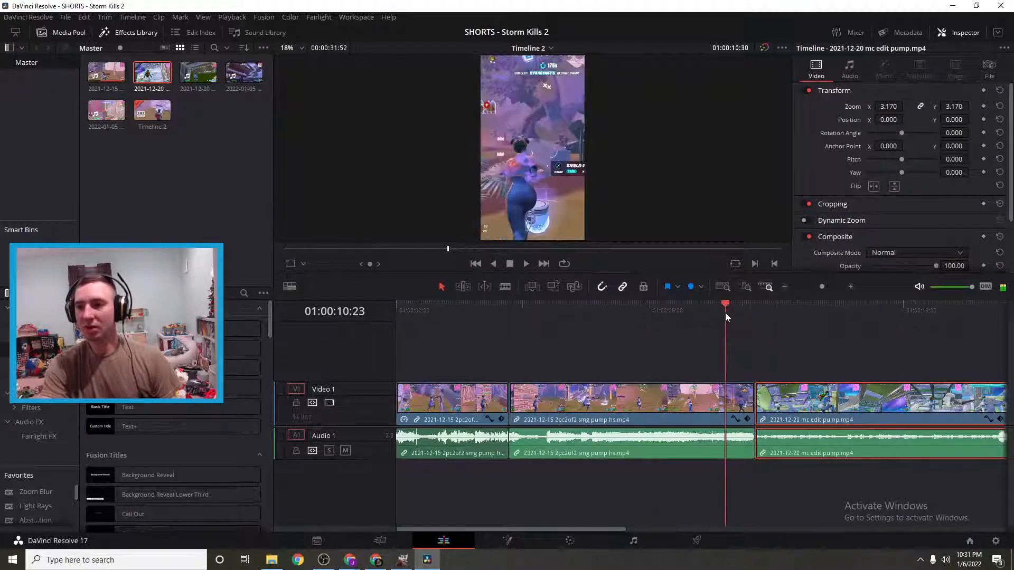
left_click(666, 417)
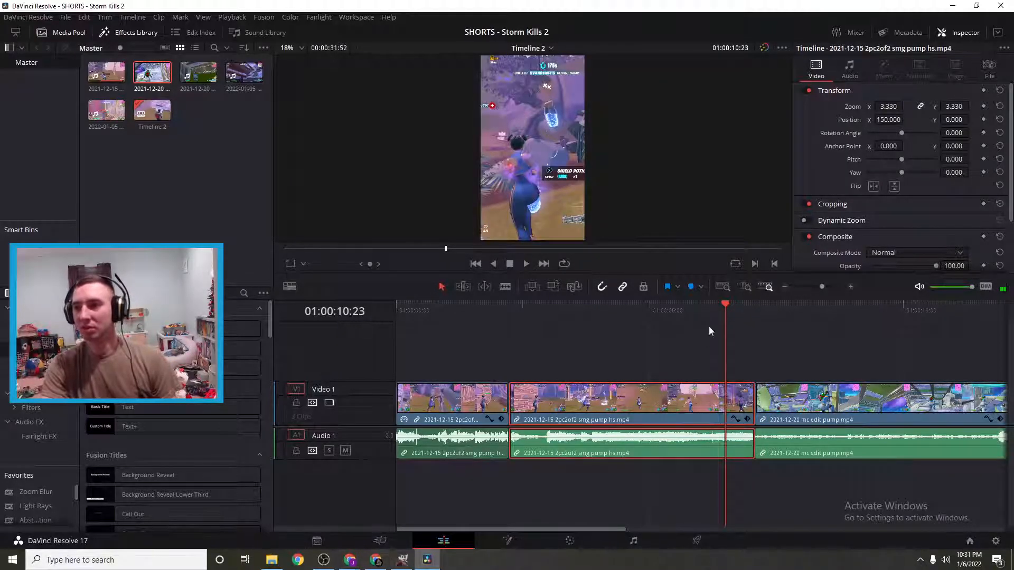
left_click(467, 413)
left_click(790, 402)
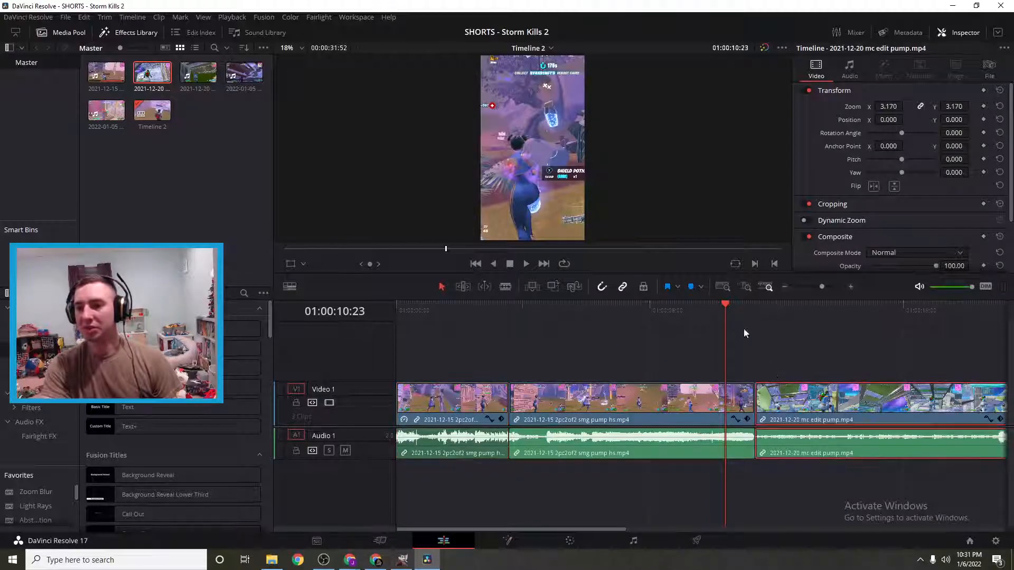
left_click_drag(728, 304, 776, 310)
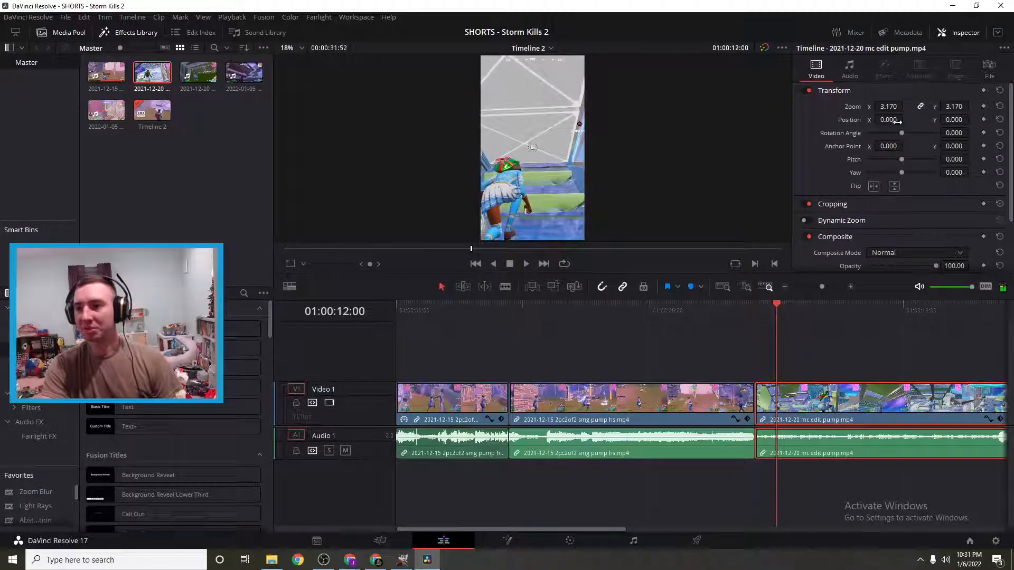
left_click_drag(888, 119, 906, 120)
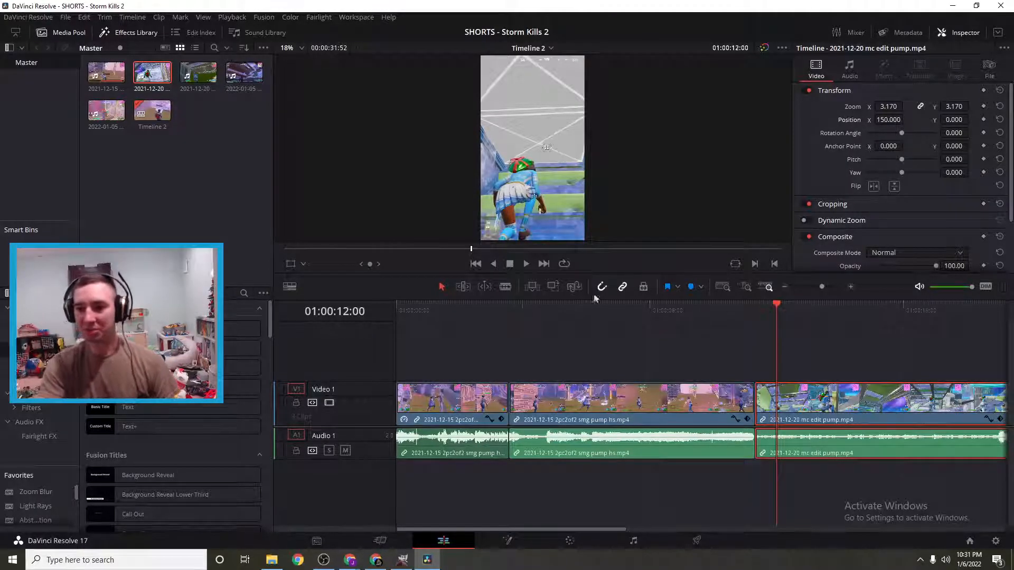
- Play through the mc edit pump clip and trim its end back to 01:00:26:40
left_click(526, 264)
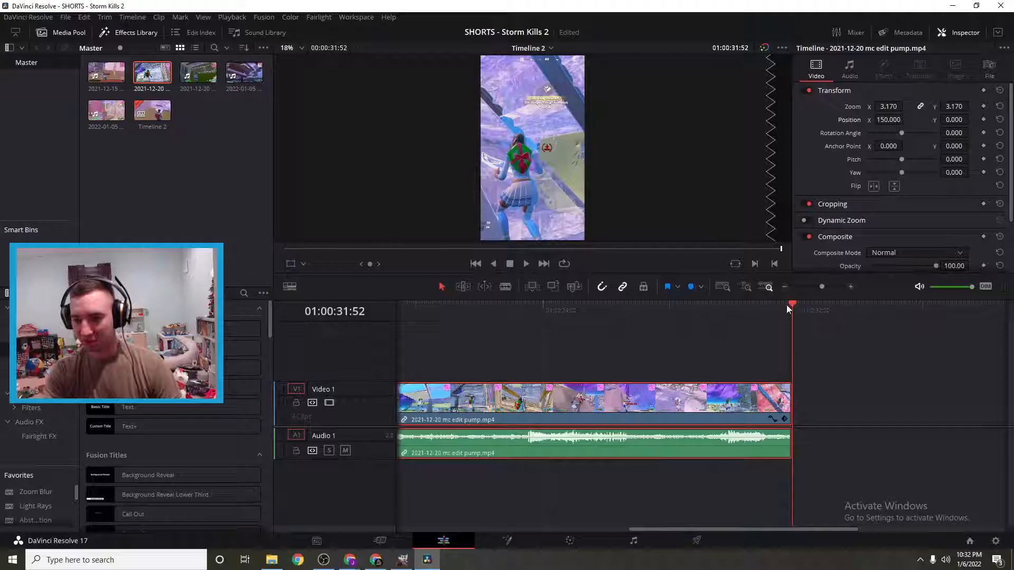
left_click_drag(793, 304, 628, 362)
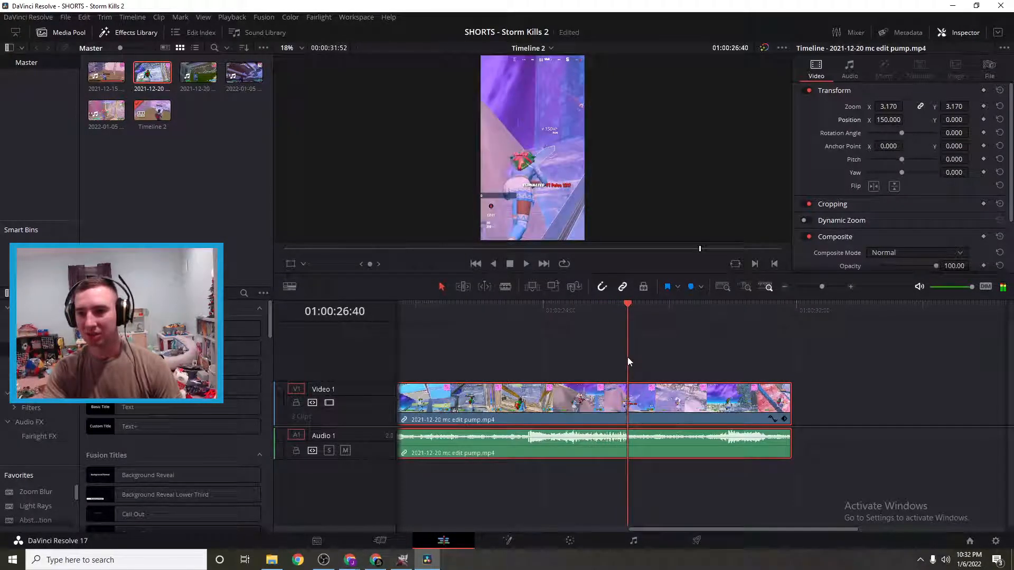
left_click_drag(794, 399, 635, 415)
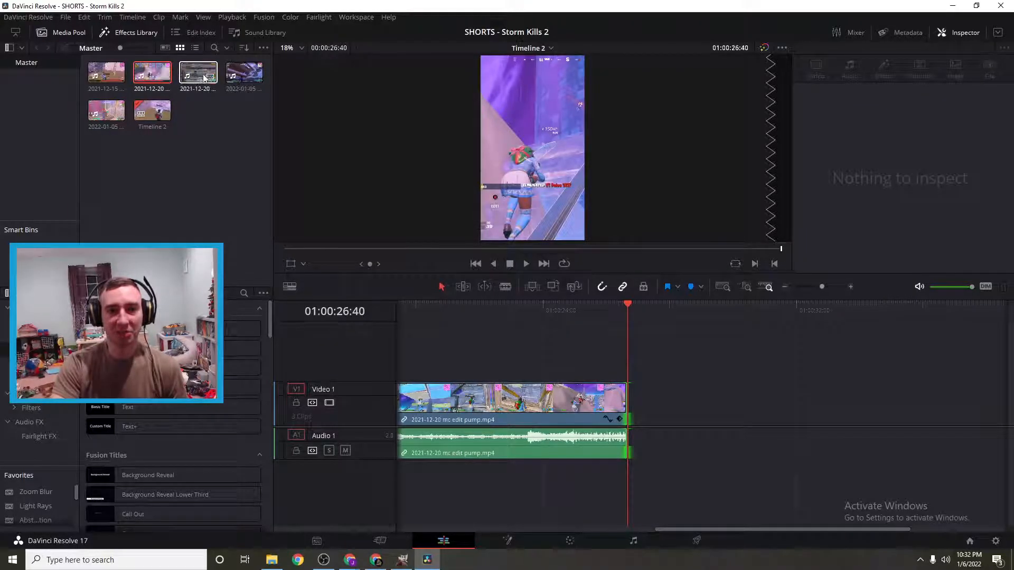
- Append "2021-12-20 trick smg.mp4" after the mc edit pump clip and set its zoom to 3.220 and X position to 150
left_click_drag(198, 77, 630, 394)
left_click_drag(631, 309, 701, 327)
left_click(731, 404)
left_click_drag(888, 107, 1006, 107)
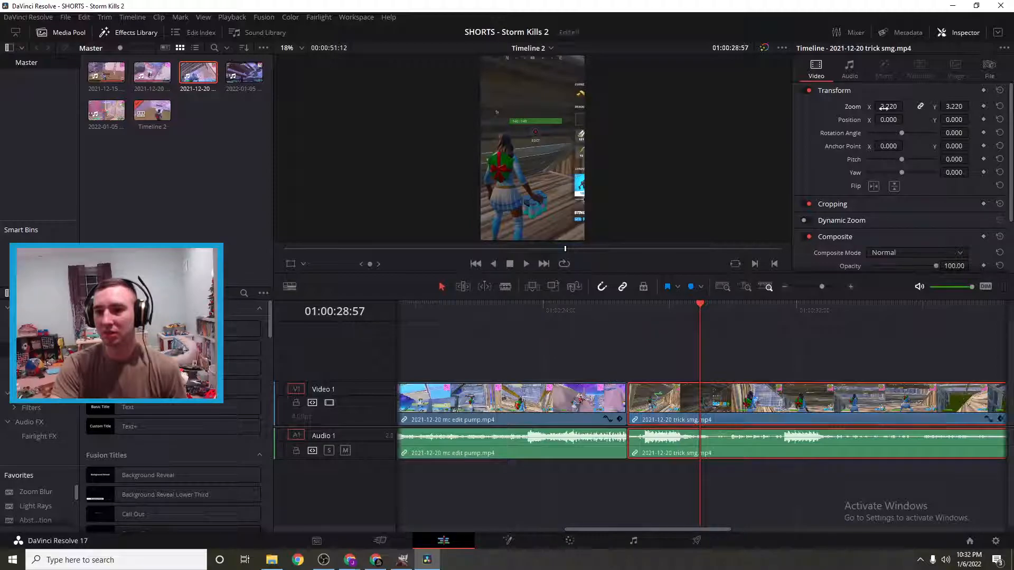
left_click_drag(886, 120, 906, 120)
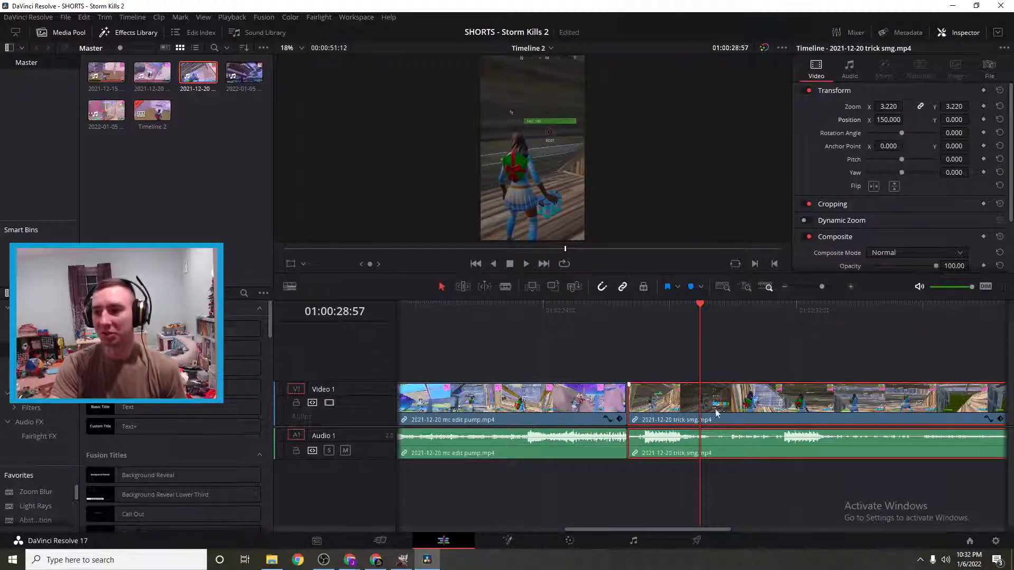
- Split the trick smg clip at 01:00:39:36 and delete the part before the cut, closing the gap
left_click(525, 263)
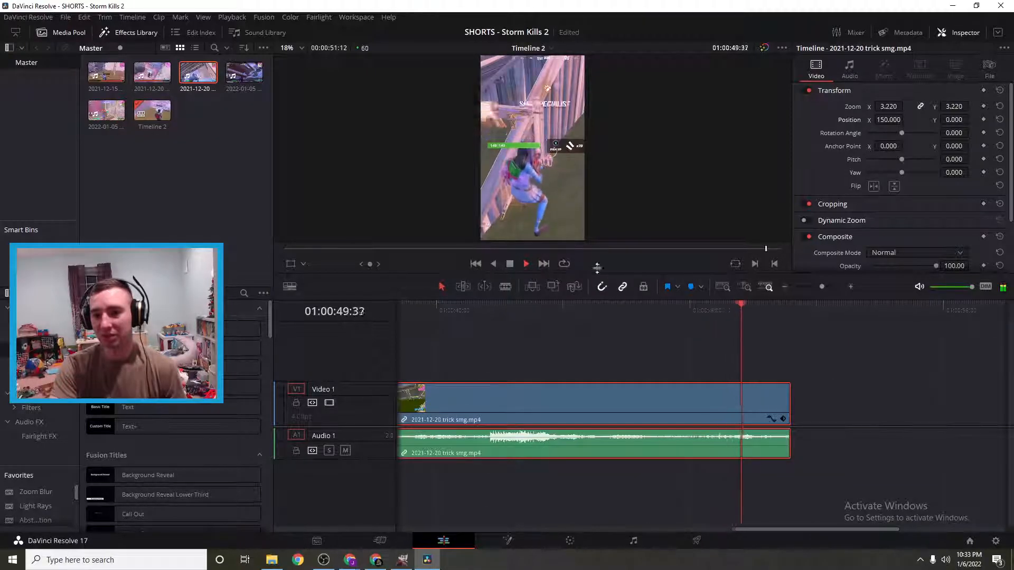
left_click(510, 264)
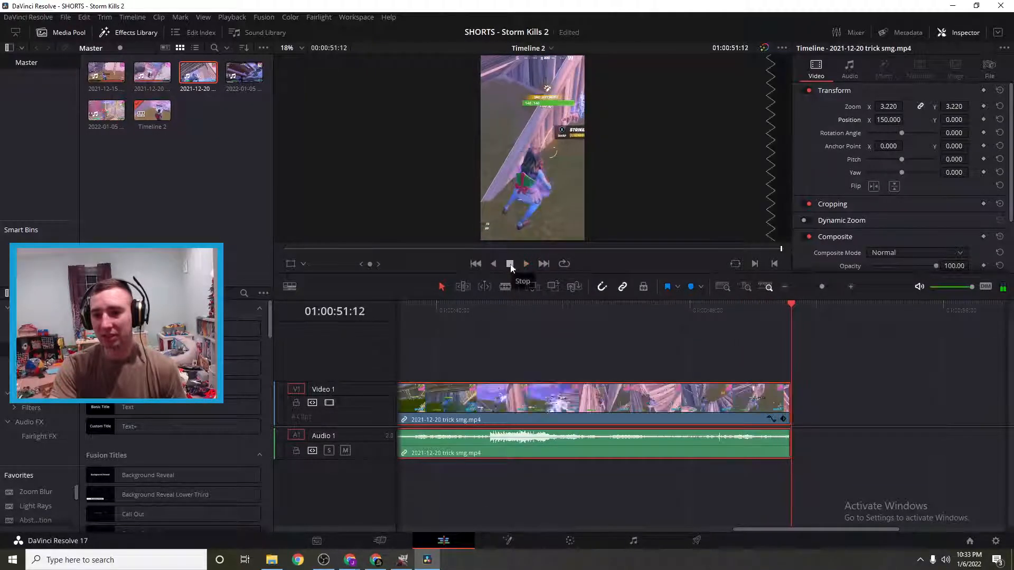
left_click_drag(784, 310, 425, 365)
mouse_move(428, 310)
left_mouse_down()
mouse_move(442, 306)
mouse_move(424, 313)
left_mouse_up()
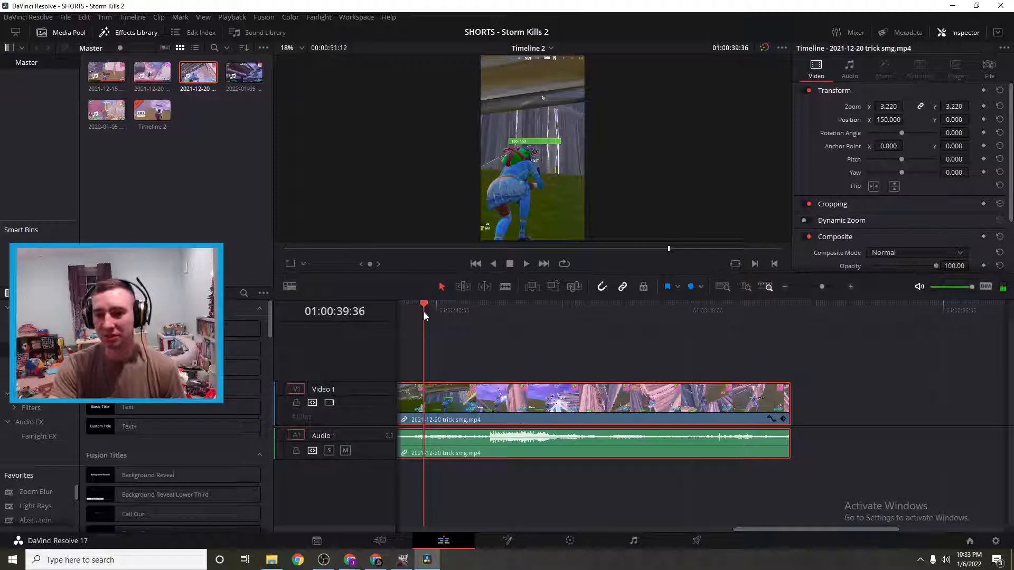
left_click(505, 287)
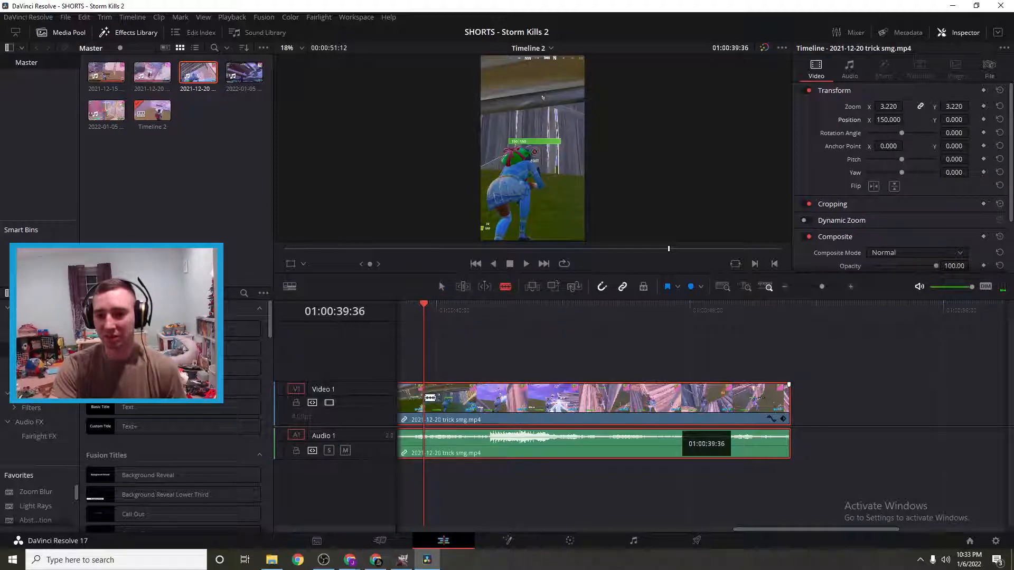
left_click(430, 397)
left_click(441, 287)
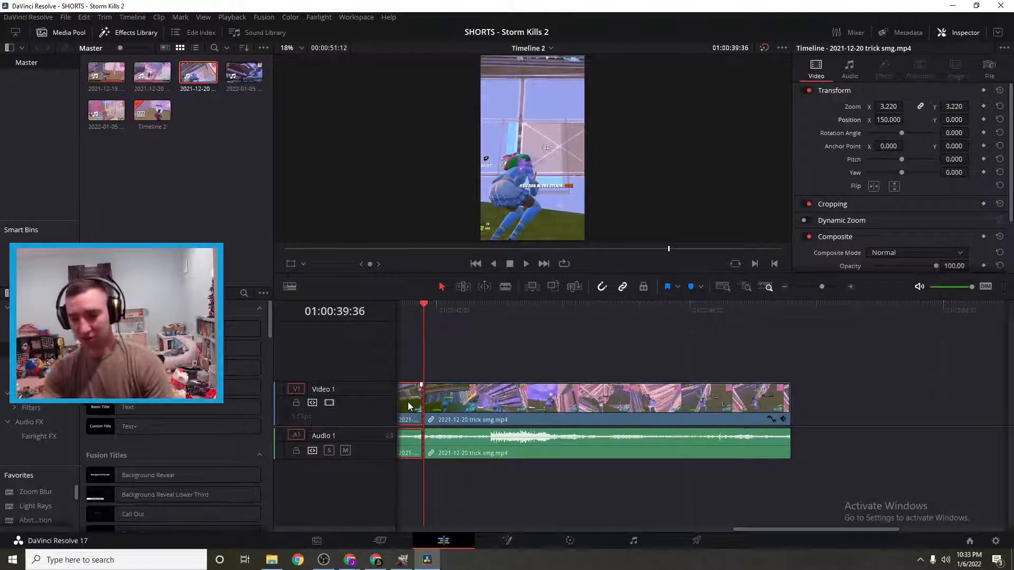
key("Delete")
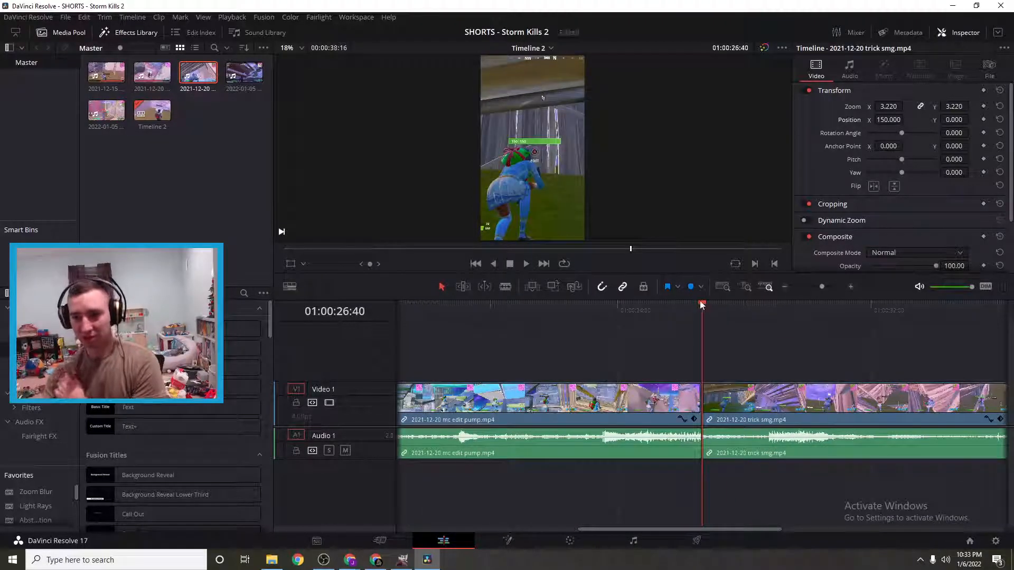
- Trim the end of the trick smg clip back to 01:00:30:57
left_click_drag(853, 340, 474, 395)
left_click_drag(695, 420, 479, 407)
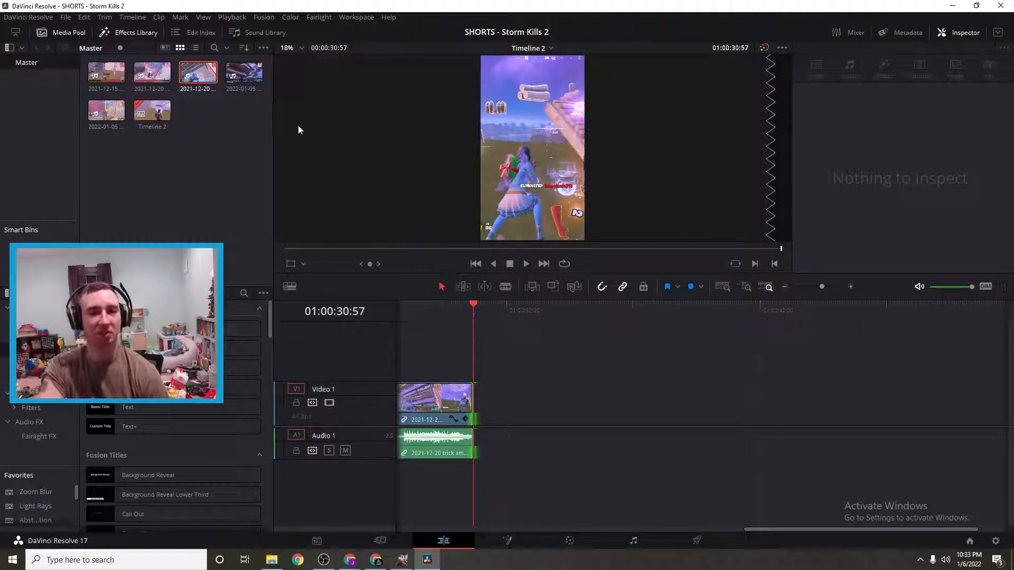
left_click(248, 77)
left_click(246, 77)
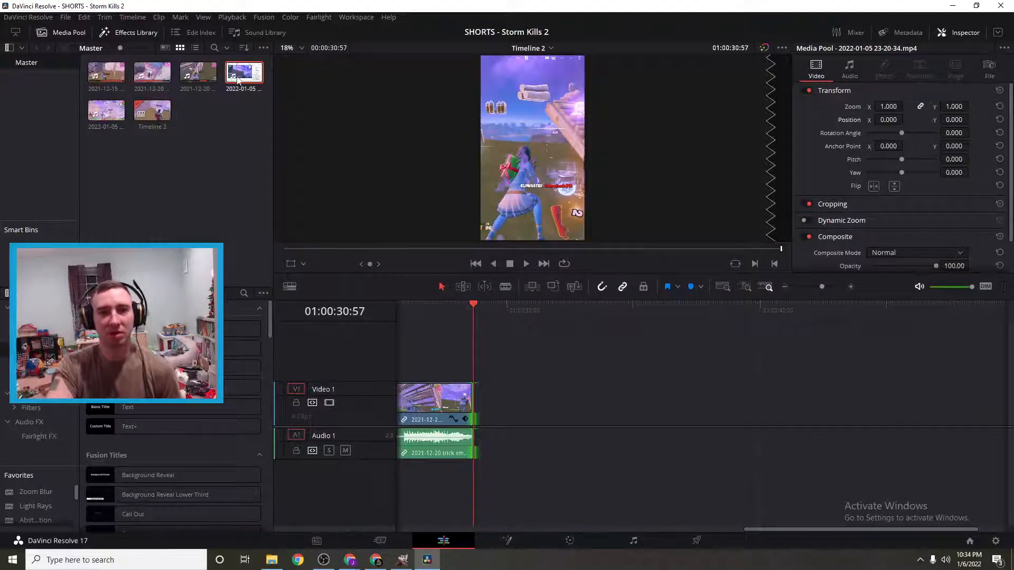
left_click_drag(104, 112, 479, 411)
left_click_drag(472, 305, 578, 437)
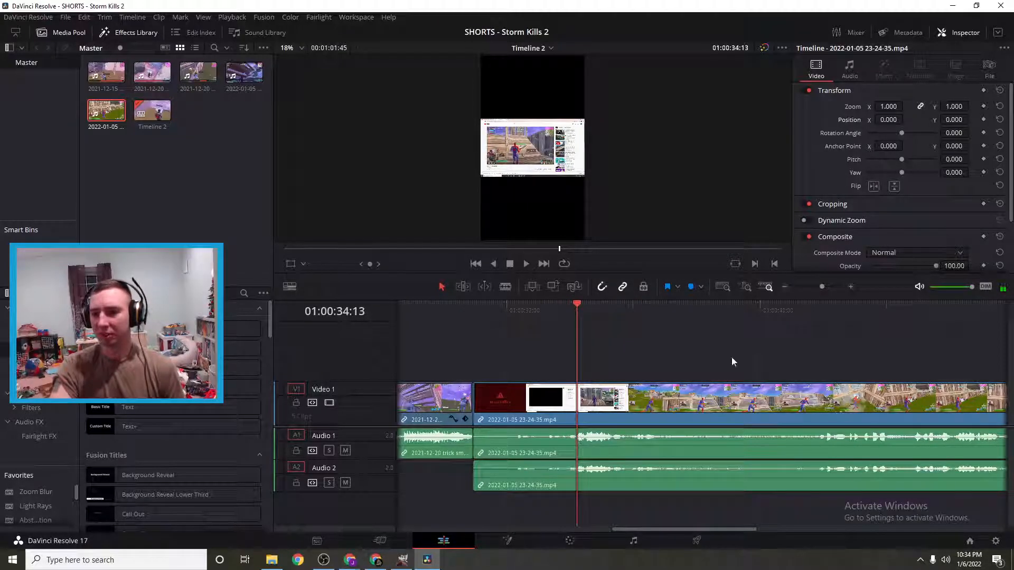
left_click(747, 393)
left_click_drag(888, 110, 935, 110)
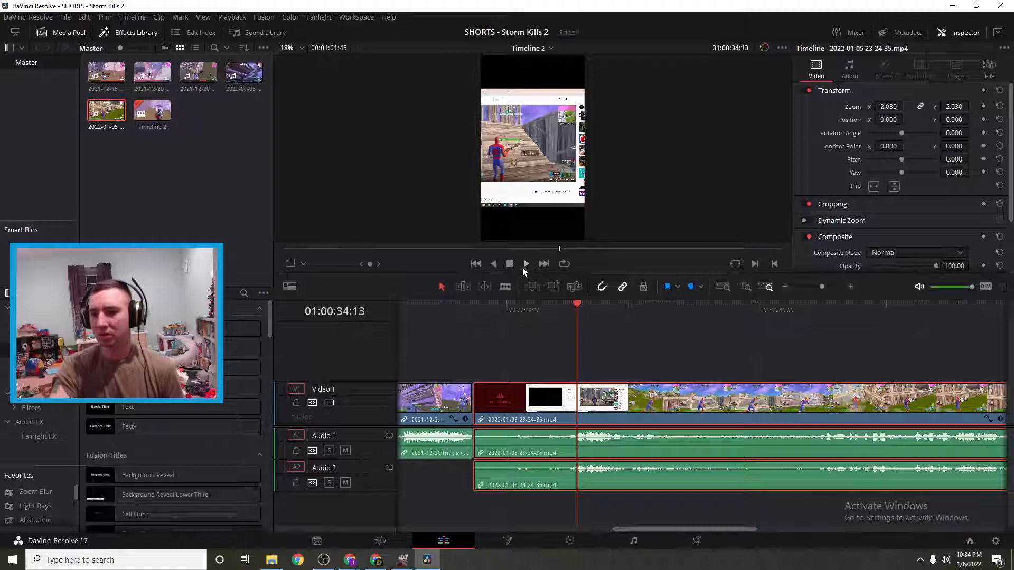
left_click(524, 265)
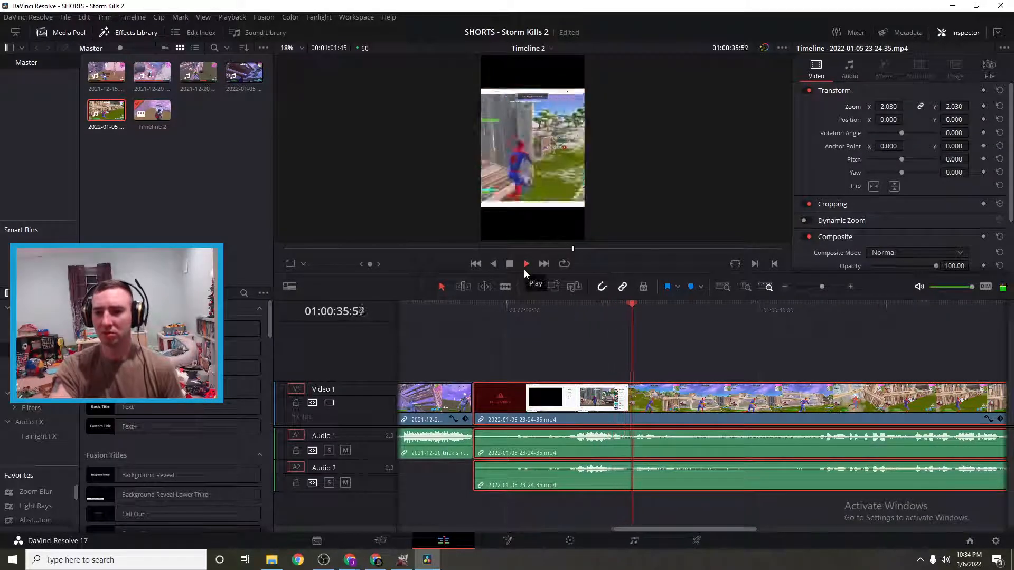
left_click(597, 504)
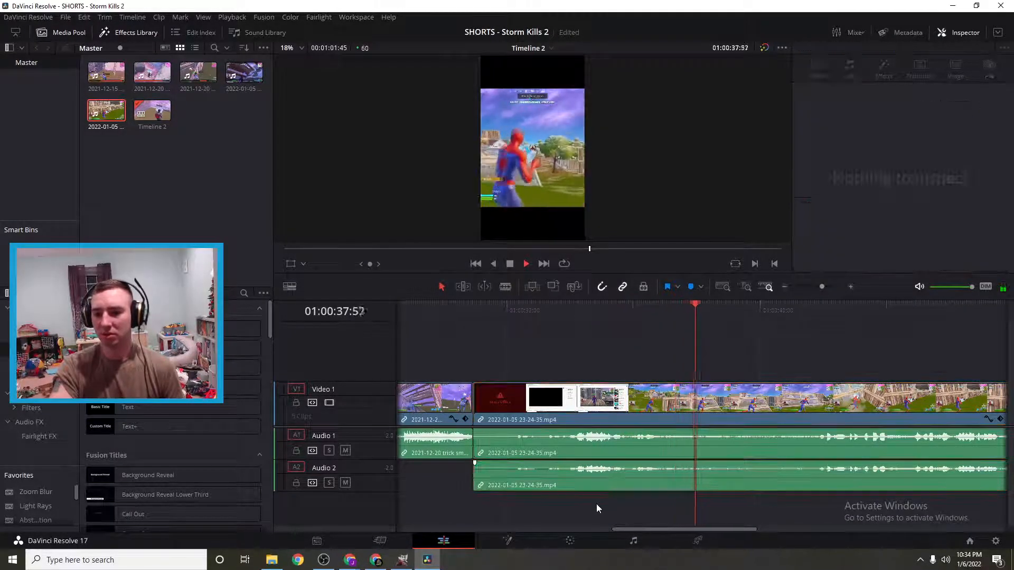
left_click_drag(642, 530, 926, 527)
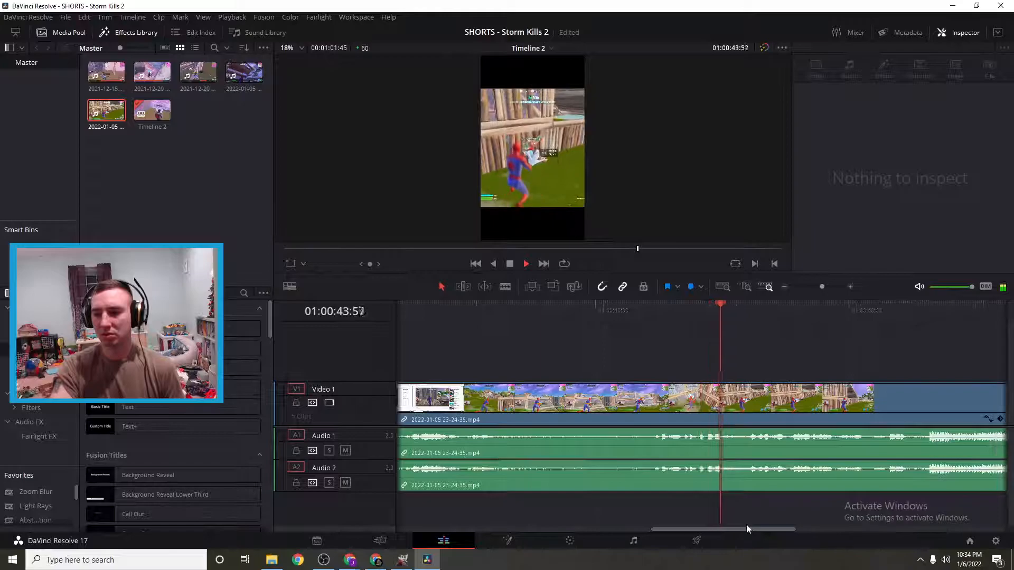
left_click(696, 483)
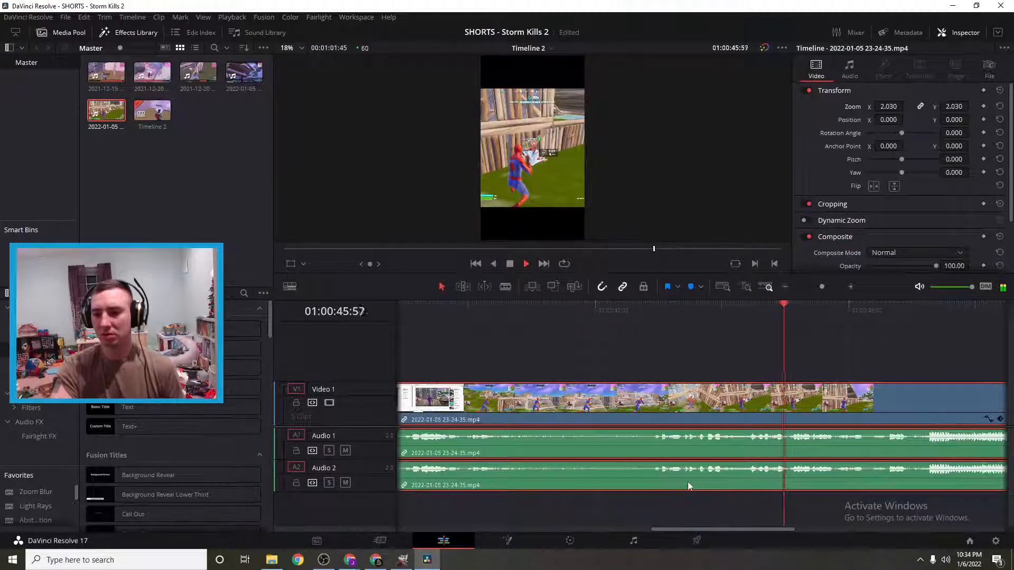
right_click(688, 486)
left_click(714, 474)
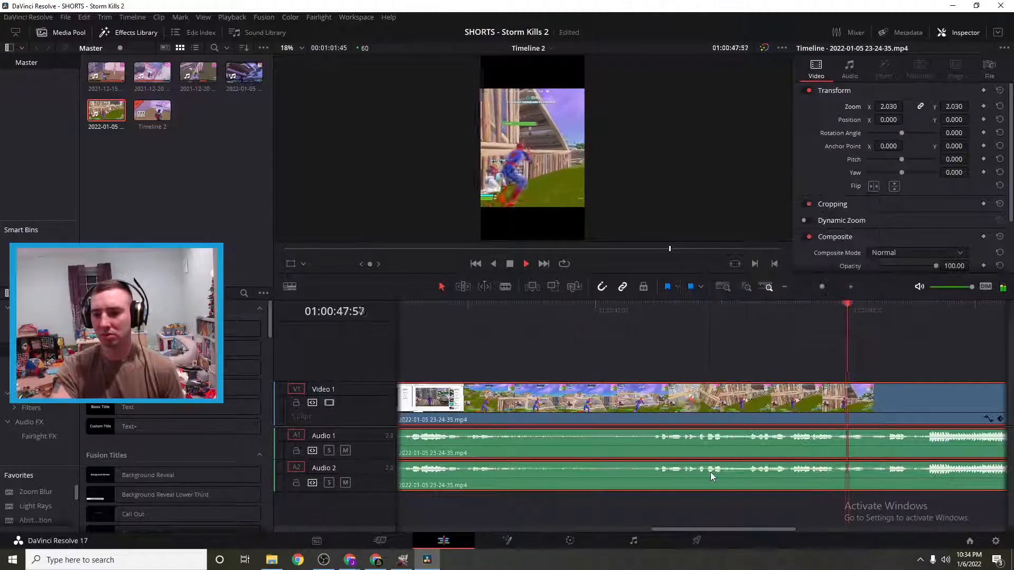
left_click(708, 512)
left_click(692, 477)
key("Delete")
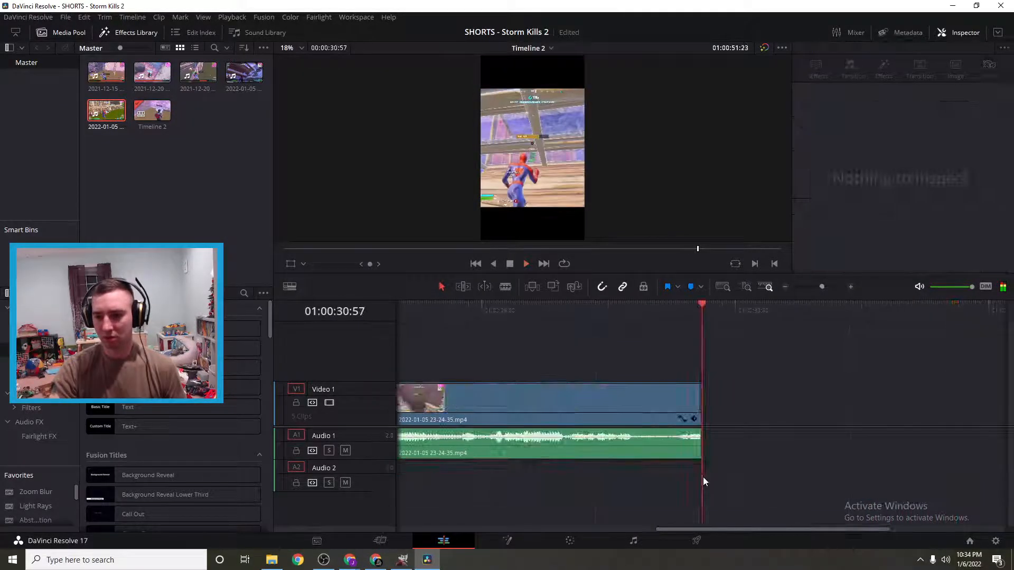
left_click_drag(702, 305, 627, 316)
left_click(524, 265)
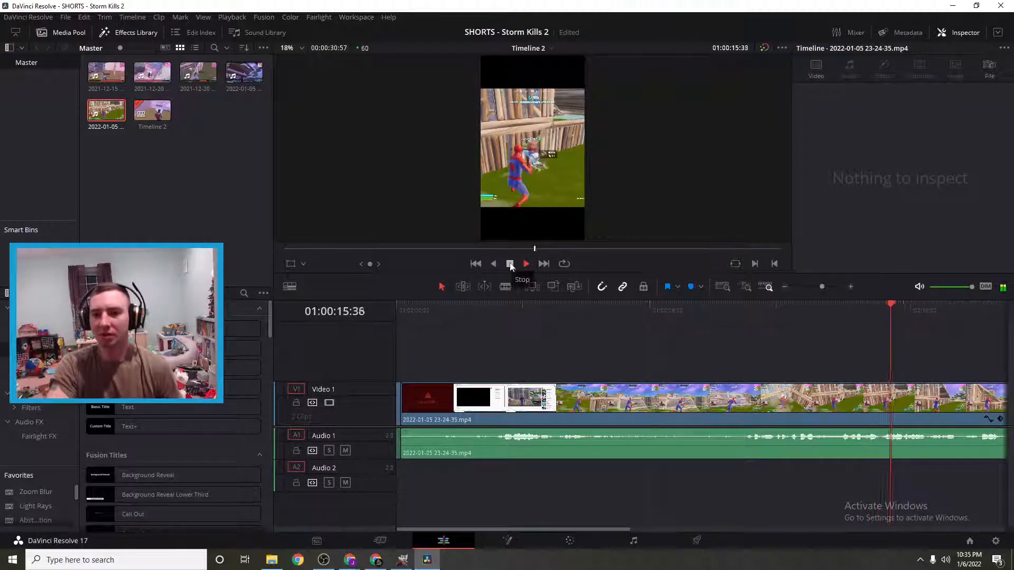
left_click(505, 287)
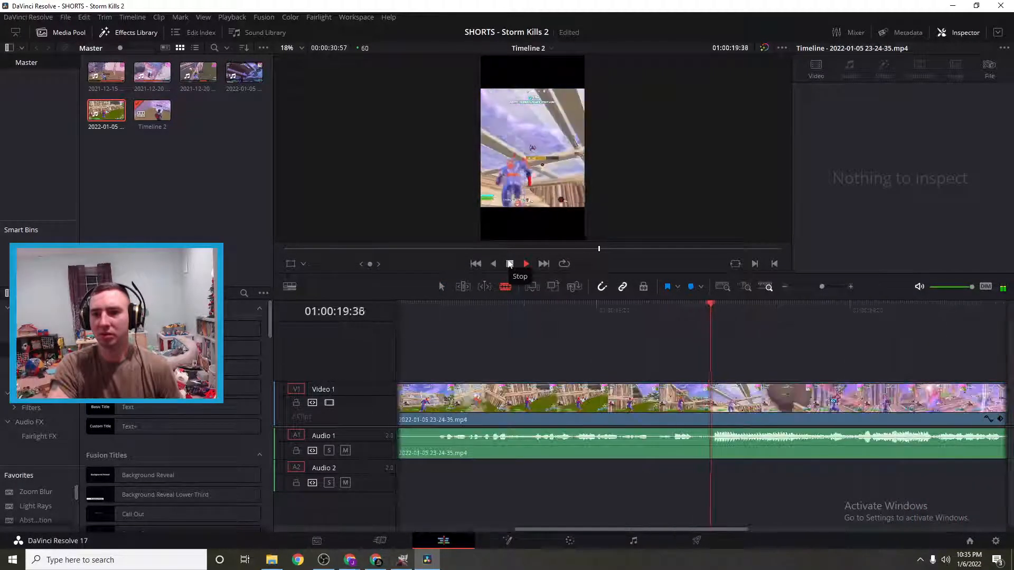
left_click(510, 264)
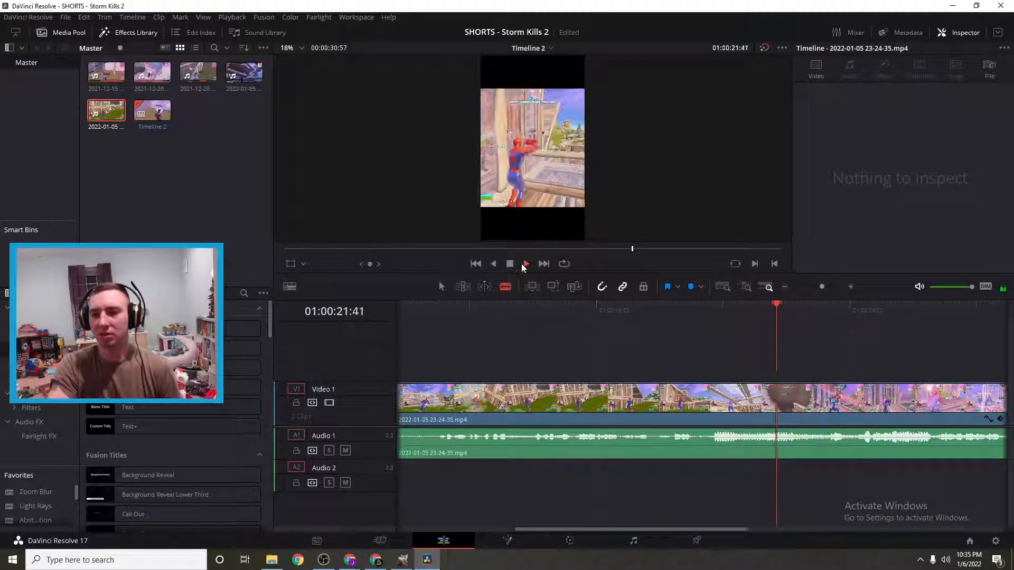
left_click(509, 266)
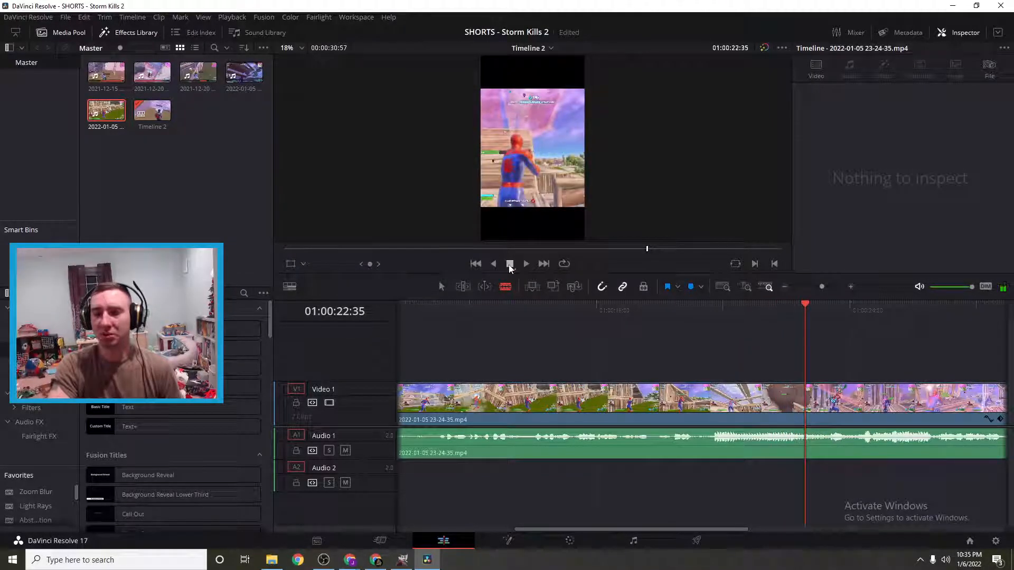
key("space")
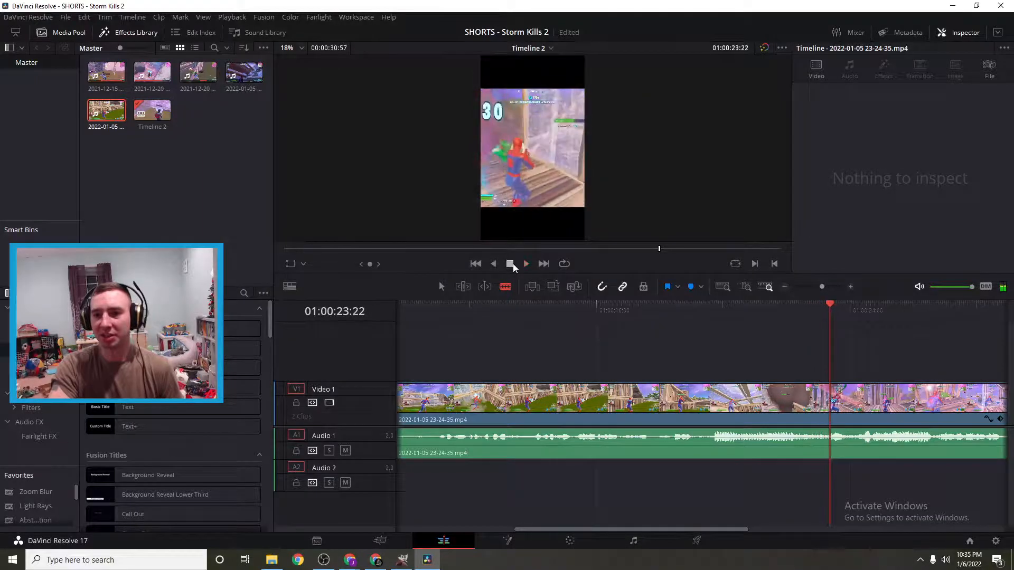
right_click(822, 306)
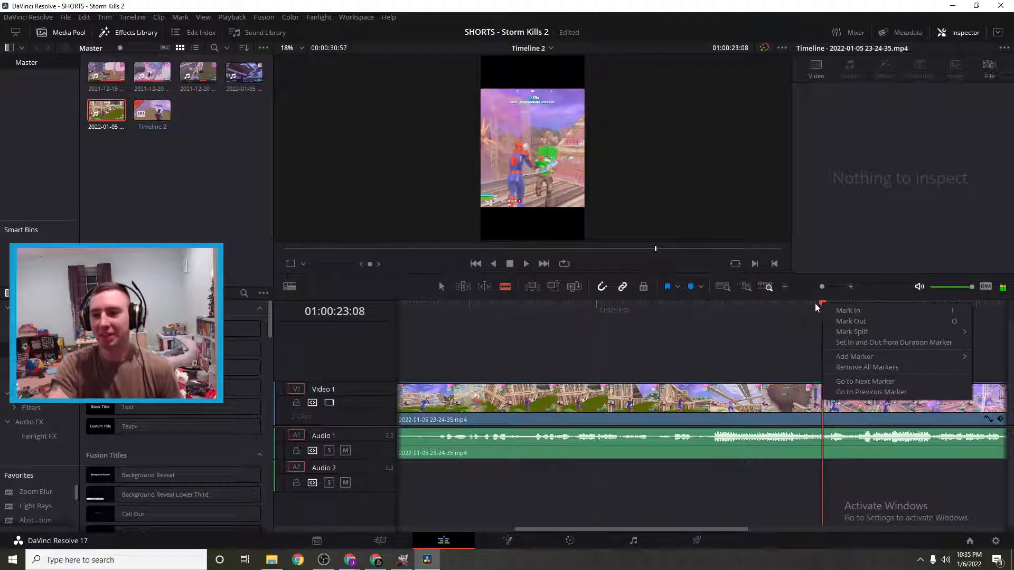
left_click(815, 306)
left_click_drag(815, 306, 778, 313)
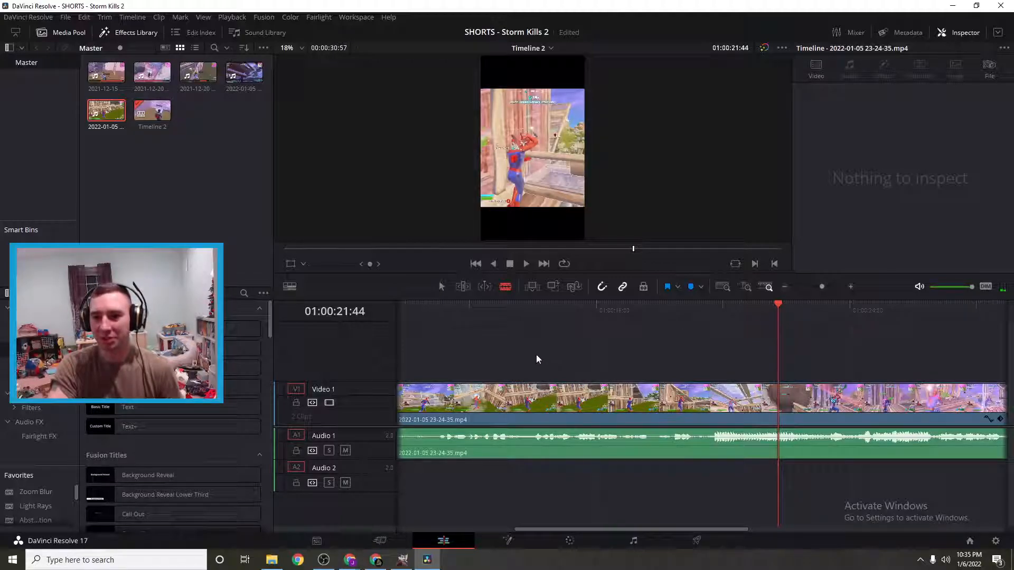
left_click(783, 400)
left_click(441, 287)
left_click(651, 404)
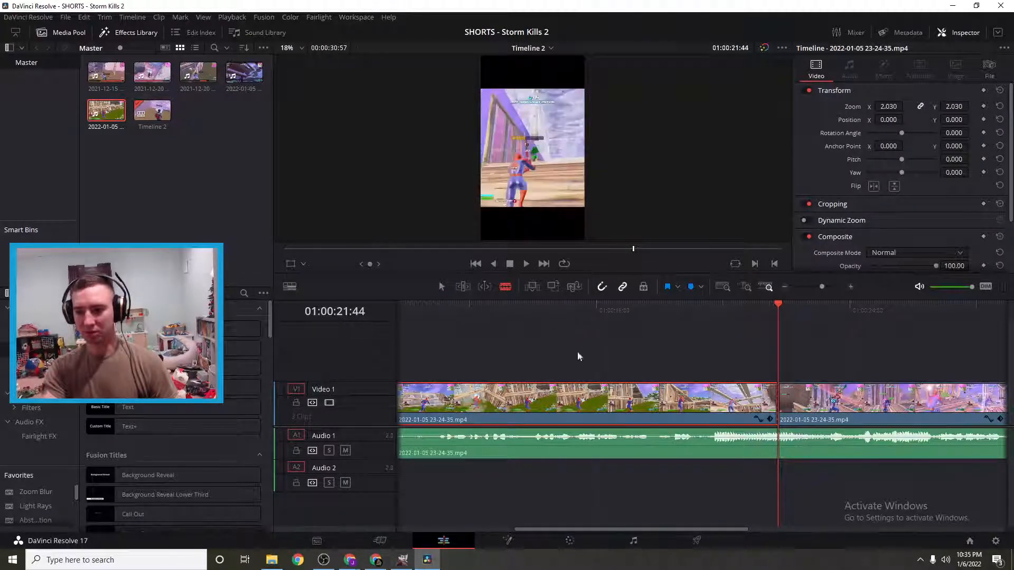
- Undo the video split and the removal of the Audio 2 clip
key("ctrl+z")
key("ctrl+z")
key("ctrl+z")
key("ctrl+z")
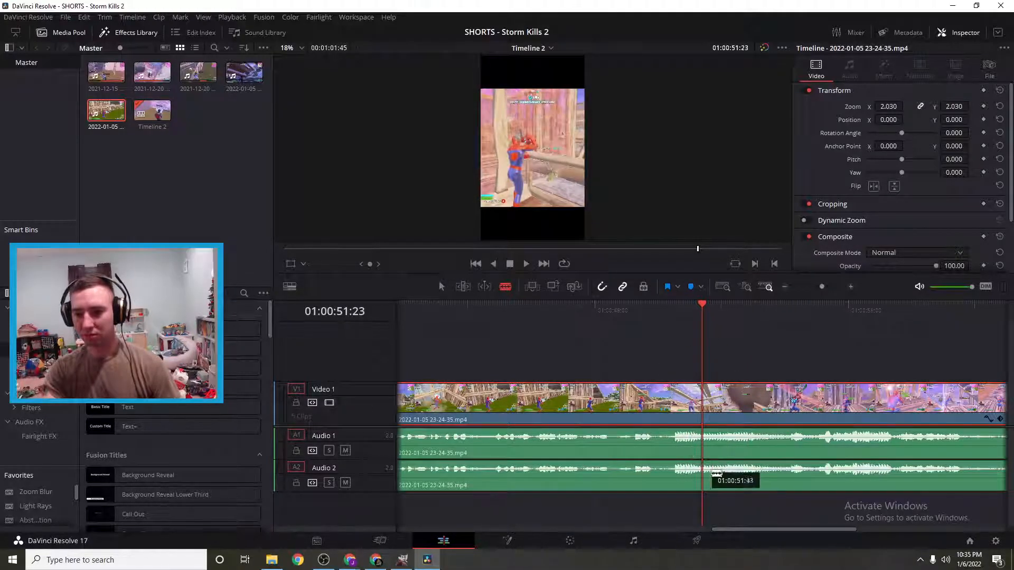
left_click(443, 287)
left_click(647, 486)
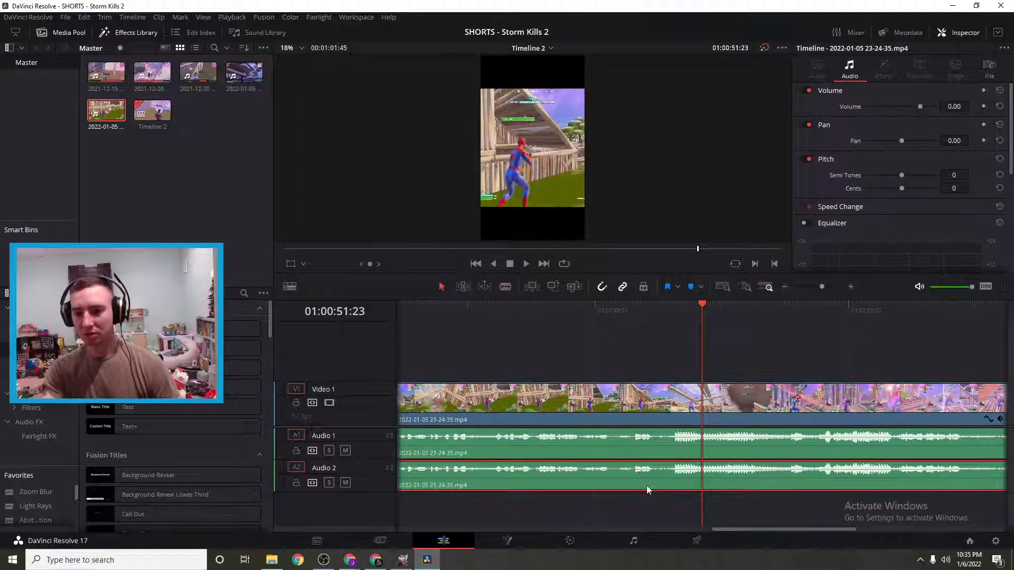
key("Delete")
left_click_drag(704, 311, 528, 364)
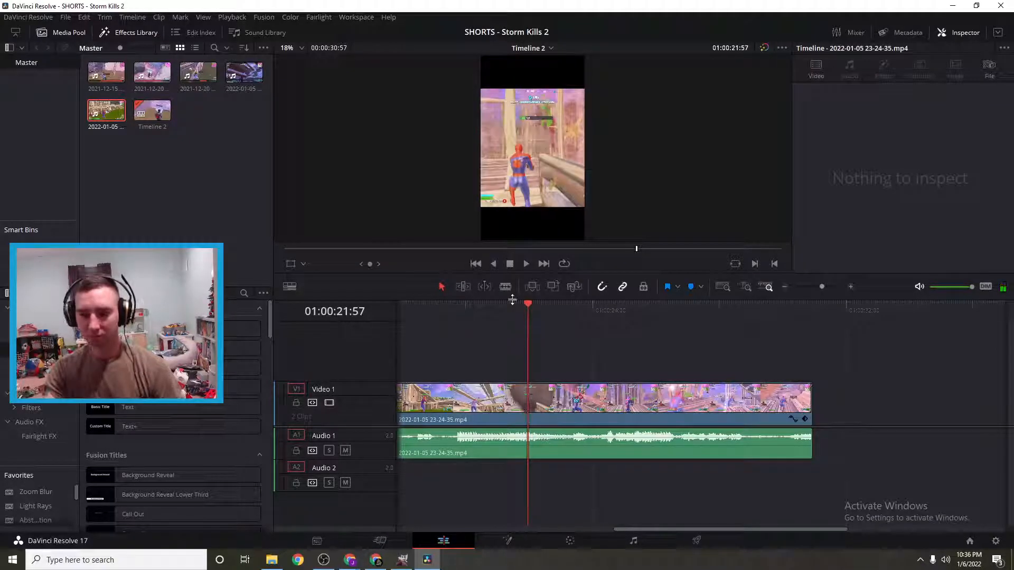
left_click(571, 449)
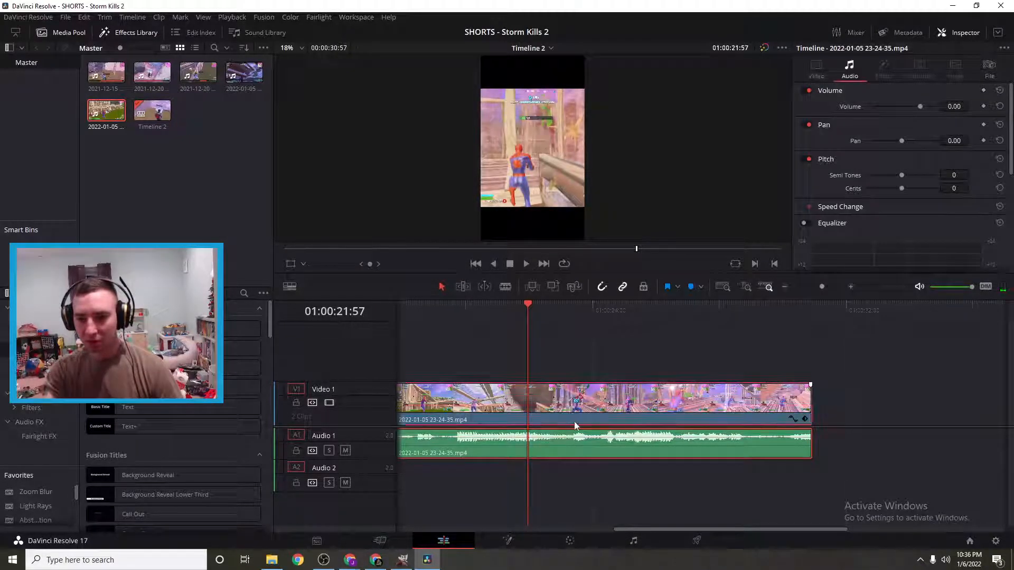
right_click(575, 425)
left_click(591, 415)
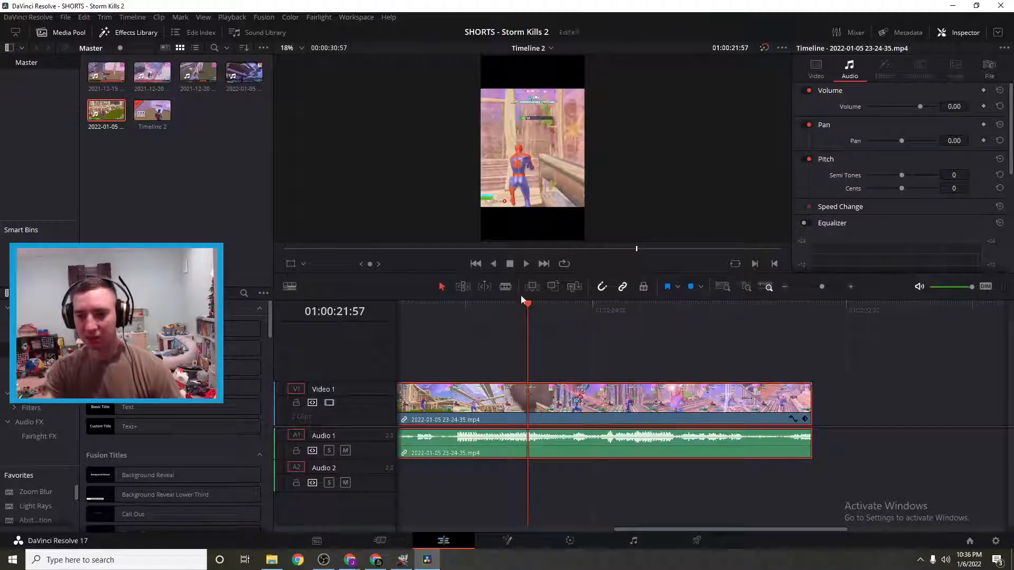
left_click(505, 289)
left_click(535, 407)
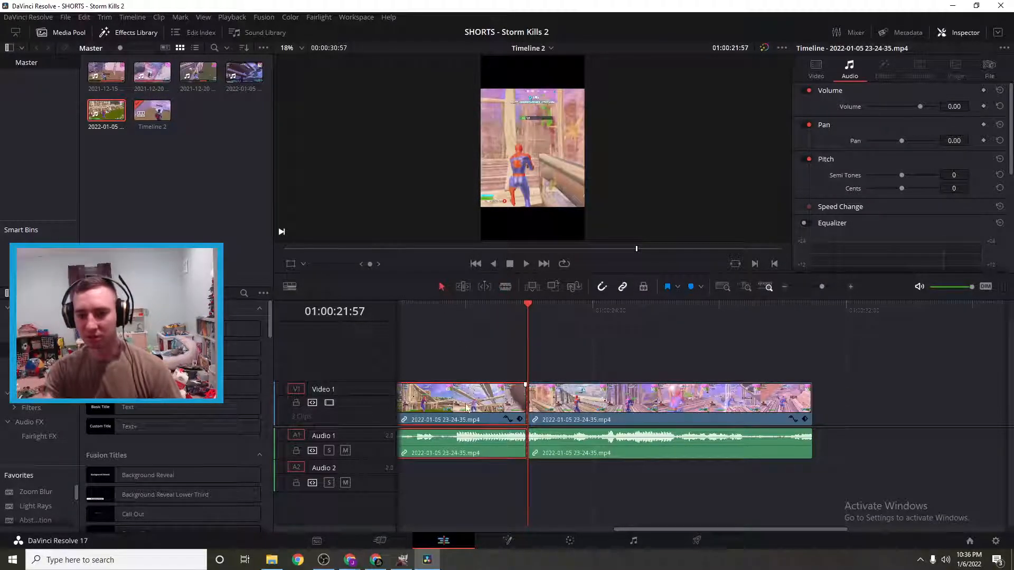
key("Delete")
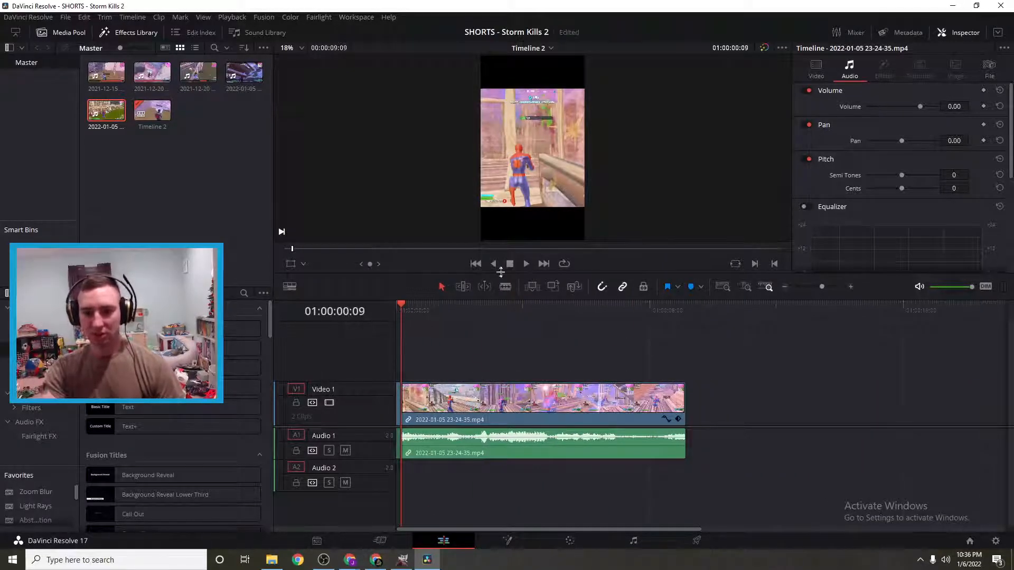
left_click(525, 264)
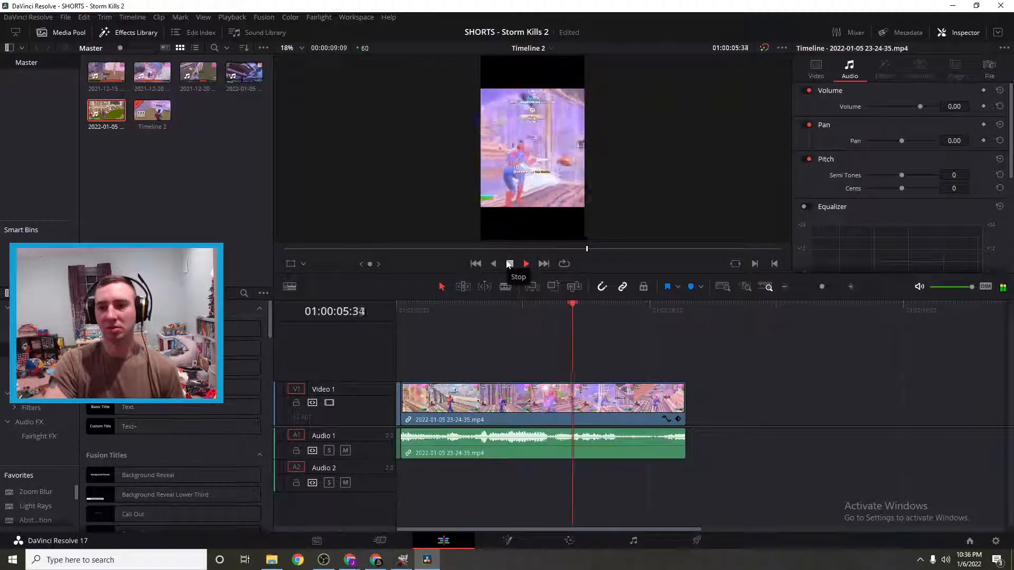
left_click(509, 263)
left_click_drag(594, 305, 508, 315)
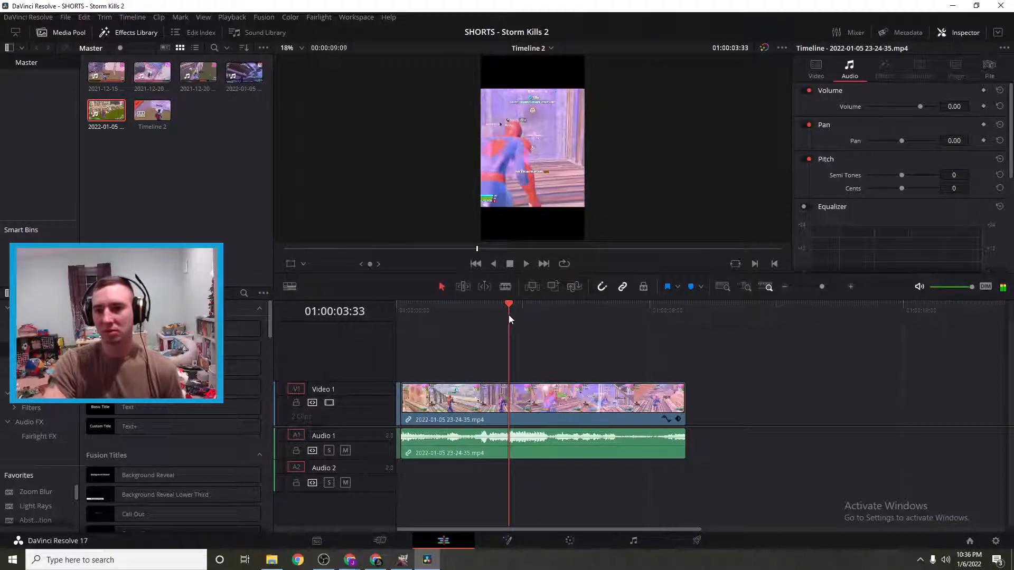
left_click_drag(685, 399, 509, 400)
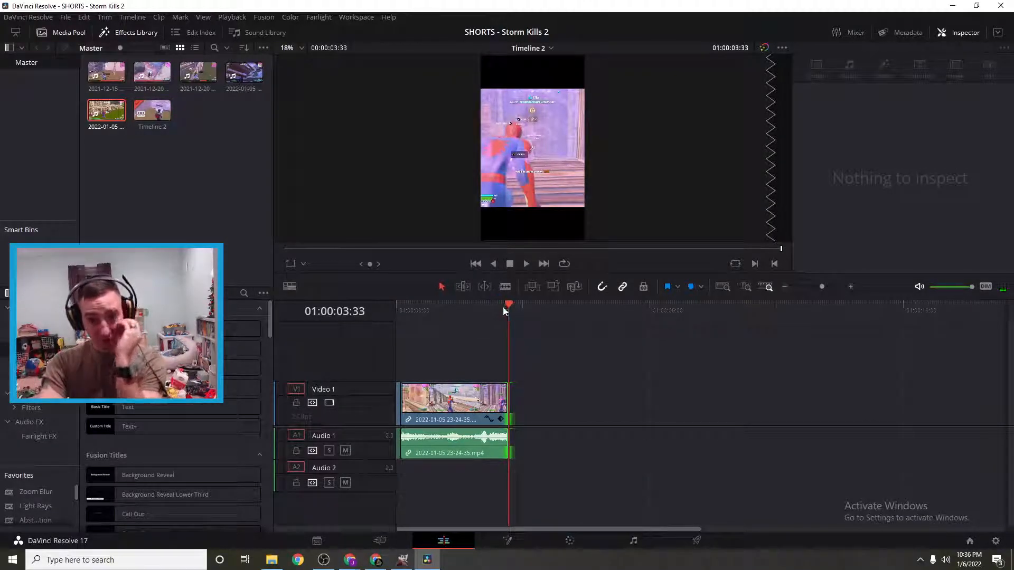
left_click_drag(508, 305, 452, 335)
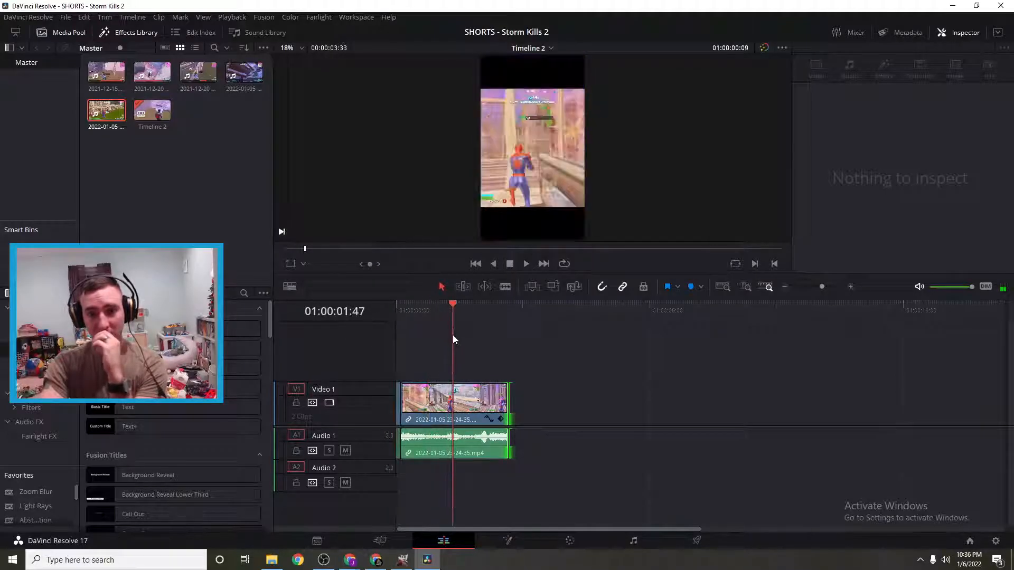
left_click_drag(524, 530, 349, 500)
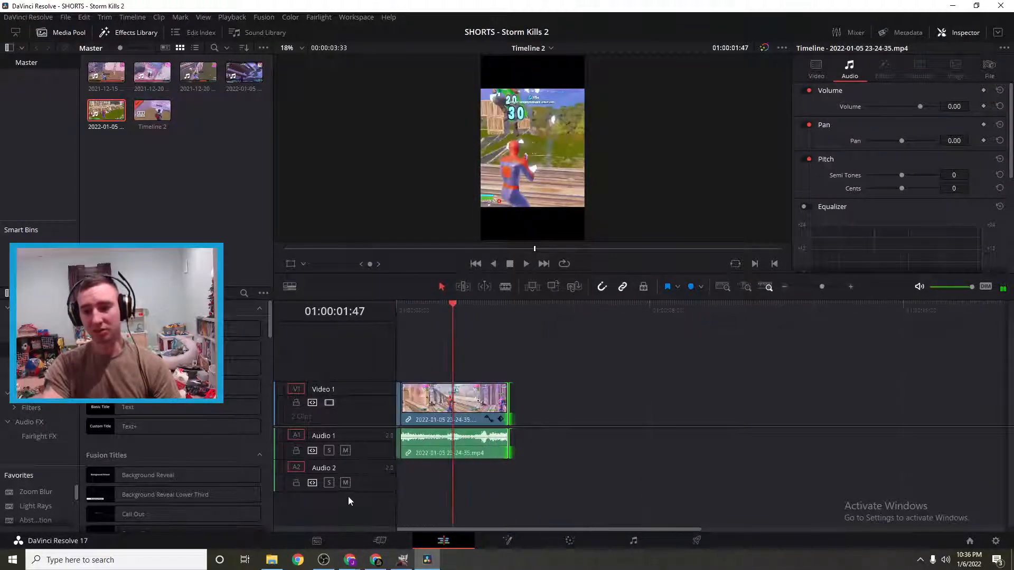
- Undo the end trim and the removal of the part before the 01:00:21:57 cut
key("ctrl+z")
key("ctrl+z")
key("ctrl+z")
key("ctrl+z")
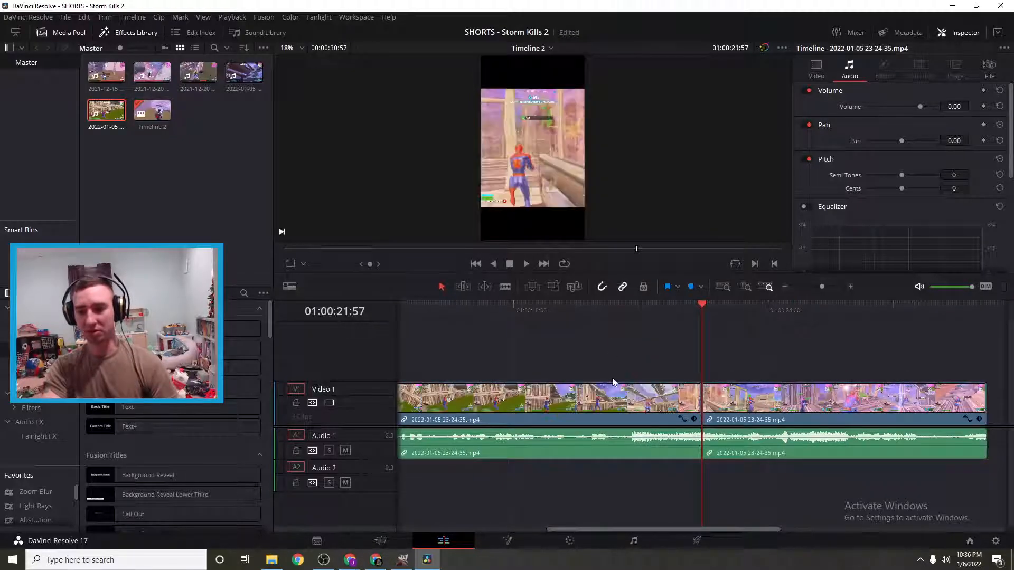
left_click_drag(611, 530, 515, 522)
key("ctrl+z")
key("ctrl+z")
key("ctrl+z")
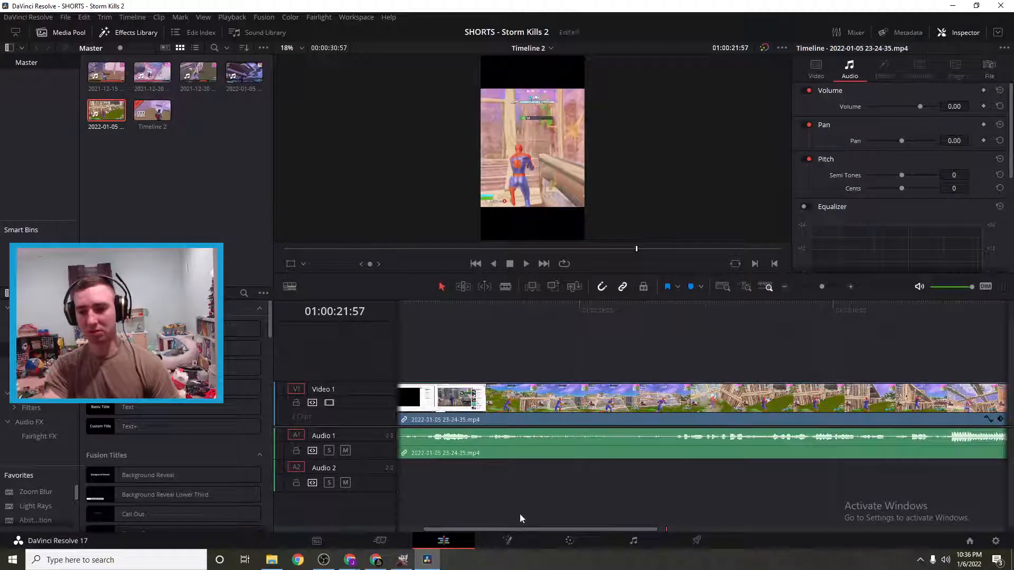
key("ctrl+shift+z")
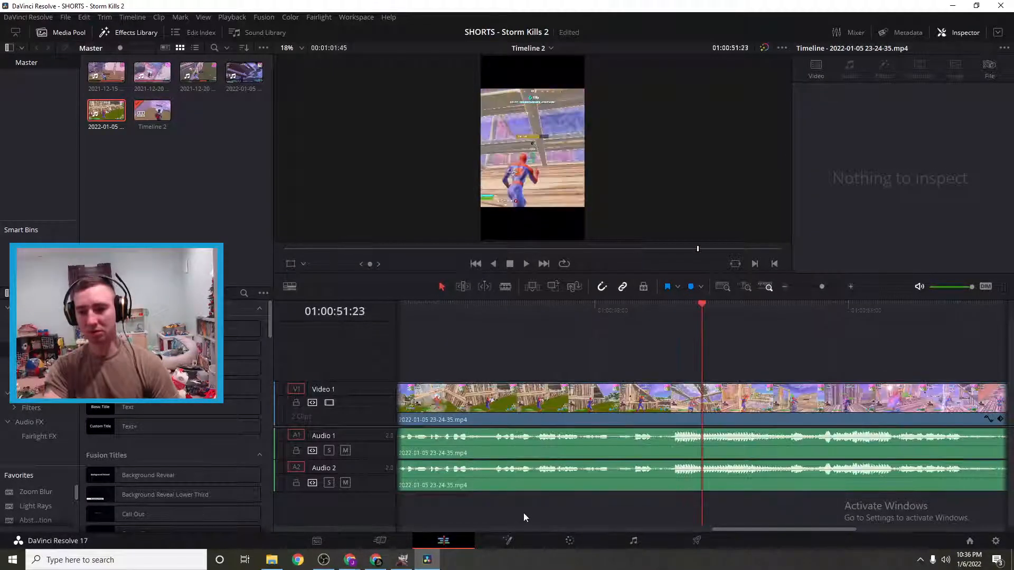
key("ctrl+z")
key("ctrl+z")
key("ctrl+z")
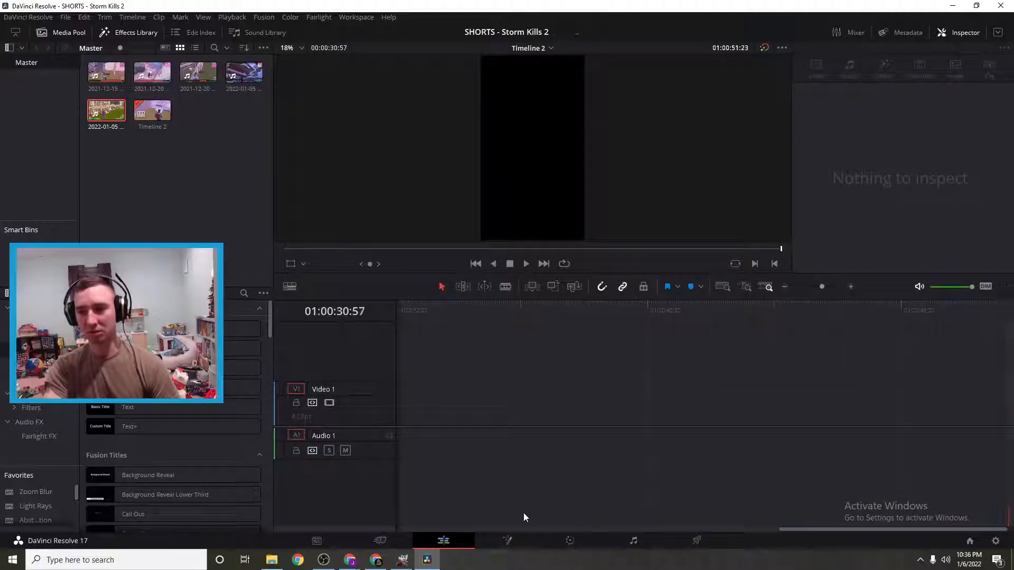
left_click_drag(802, 528, 671, 531)
left_click(769, 287)
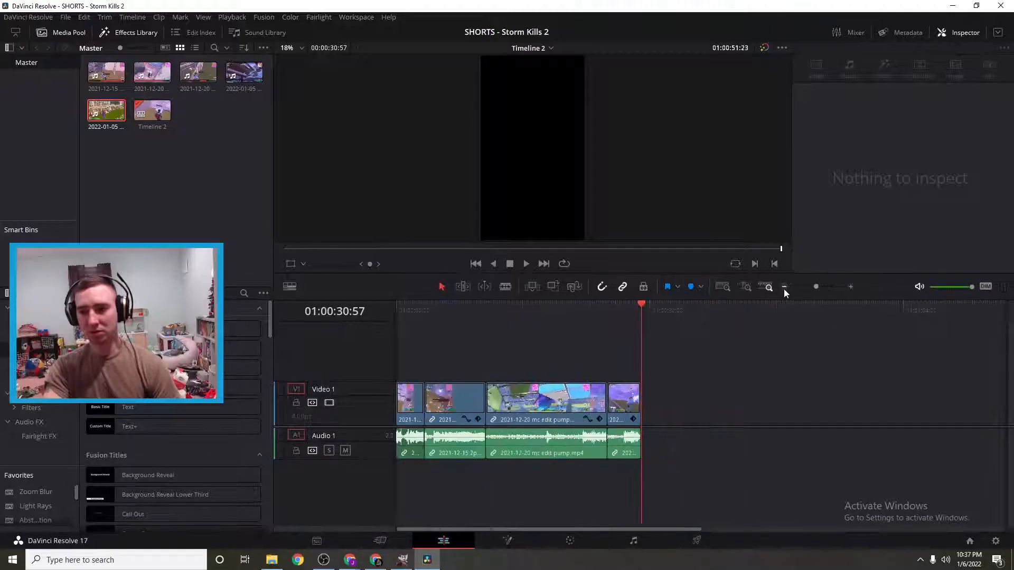
left_click_drag(106, 111, 651, 420)
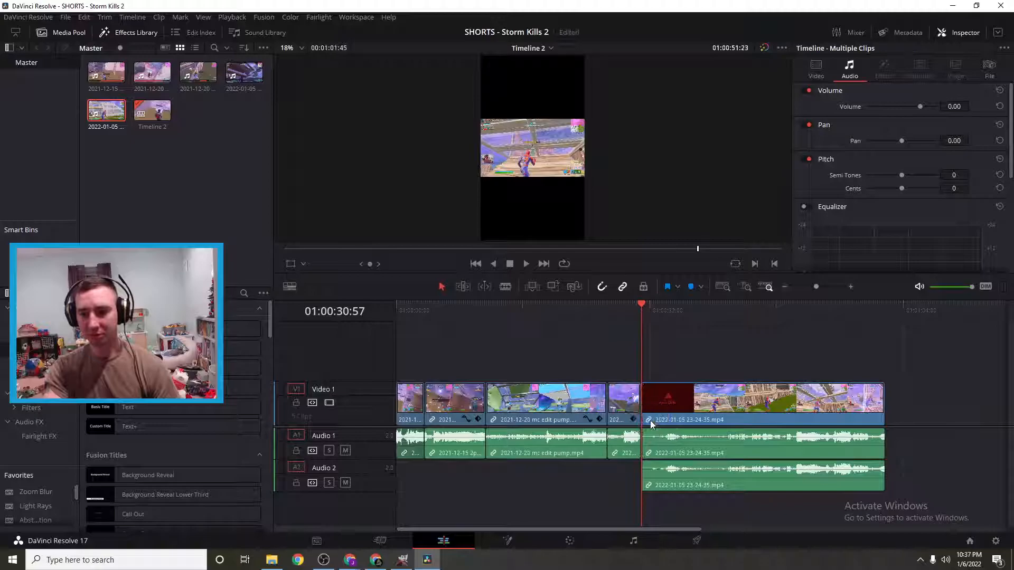
right_click(678, 473)
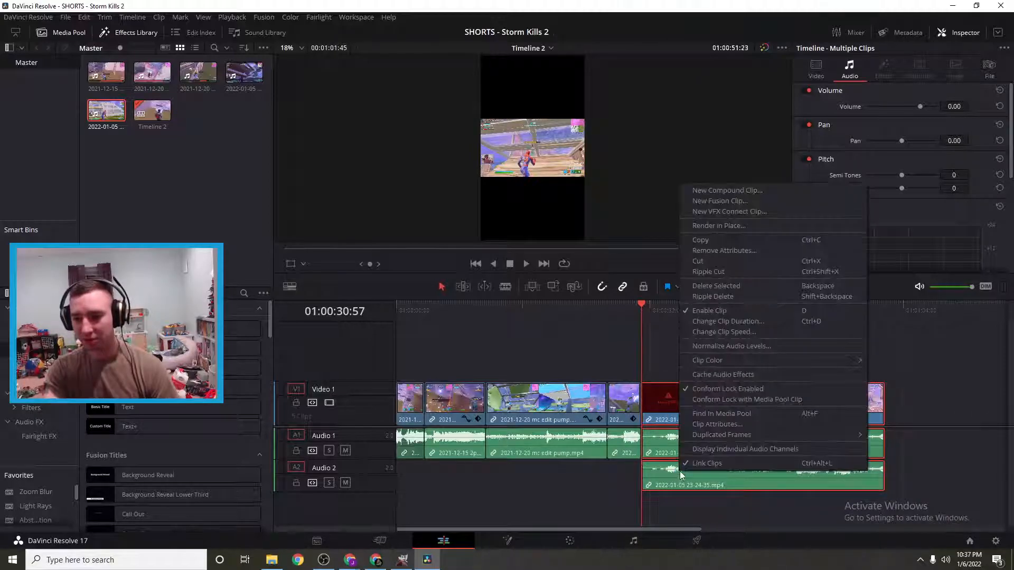
left_click(689, 464)
left_click(605, 487)
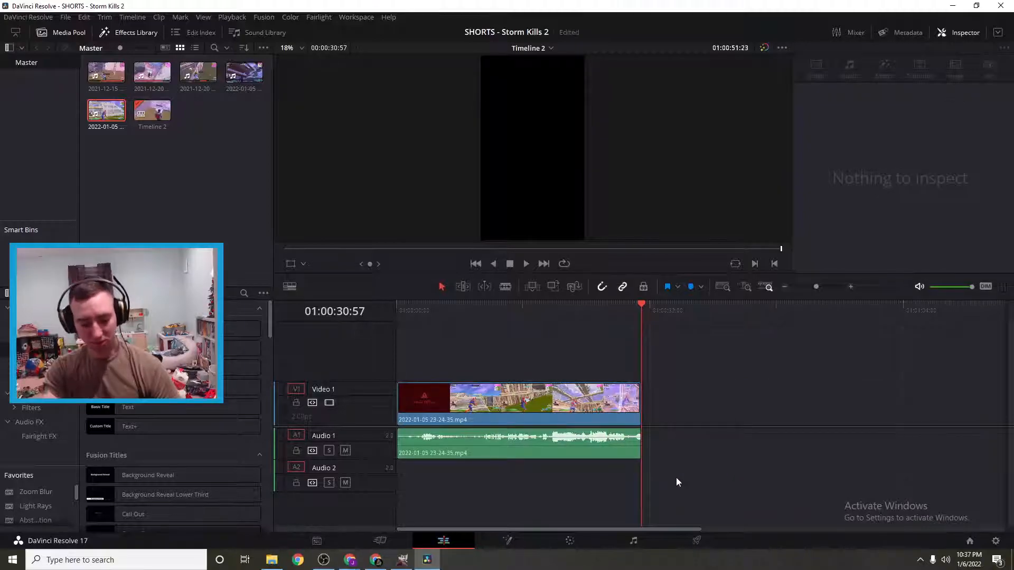
key("ctrl+z")
left_click(715, 488)
left_click(715, 507)
left_click(731, 481)
left_click(722, 309)
left_click(779, 452)
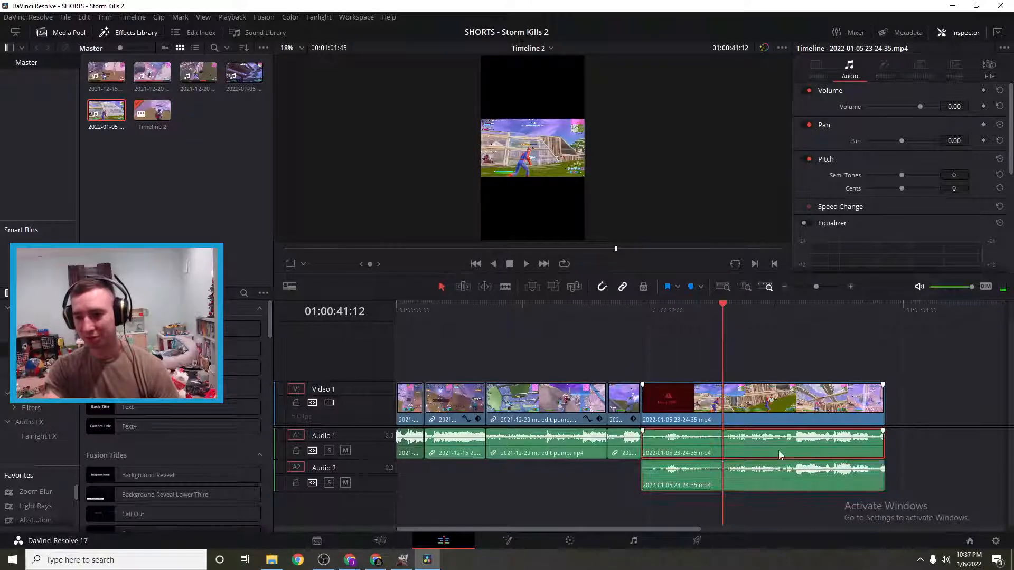
key("ctrl+z")
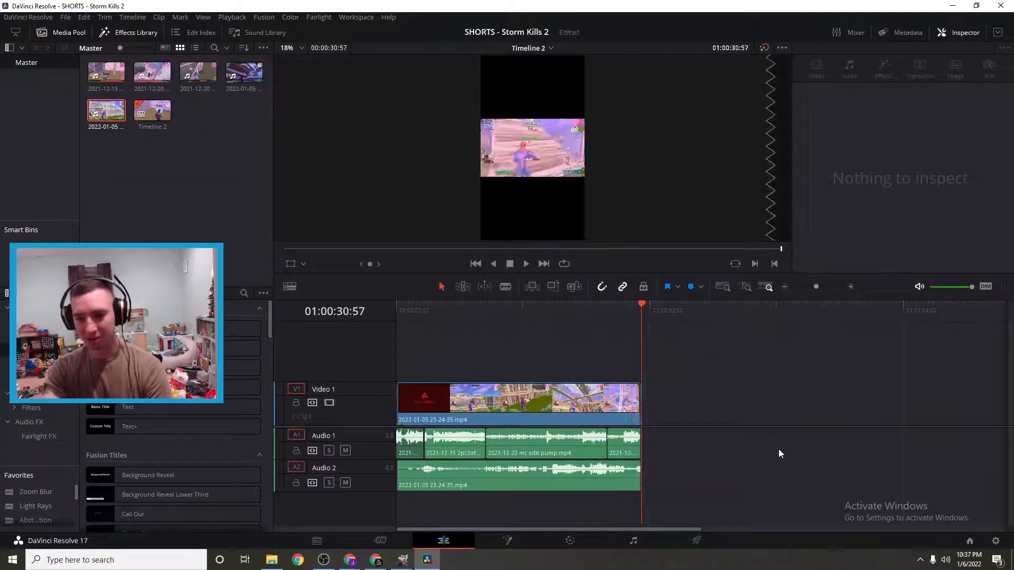
key("ctrl+shift+z")
key("ctrl+shift+z")
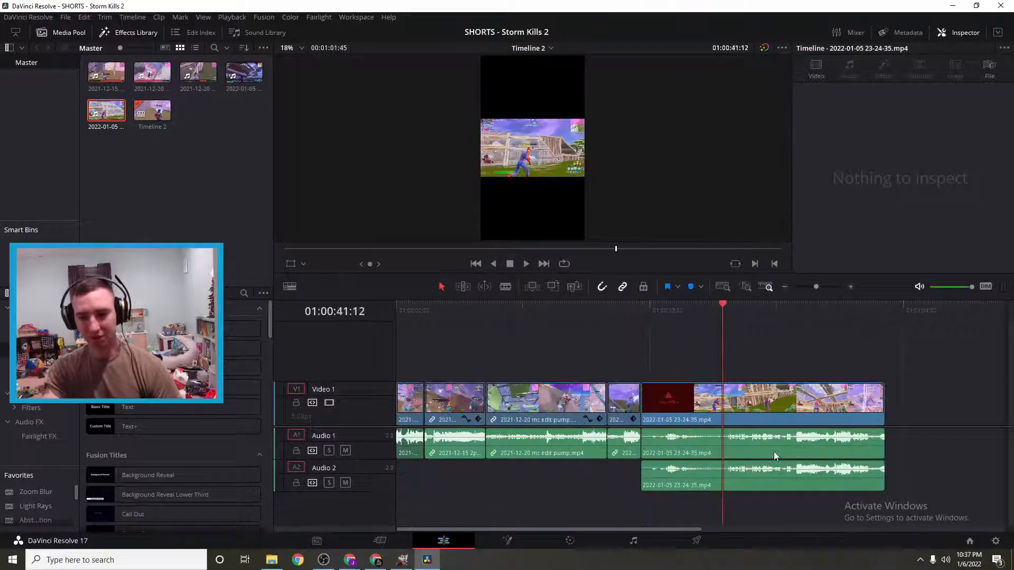
- Unlink the video and audio of each of the four earlier clips on Video 1 and Audio 1
left_click(752, 451)
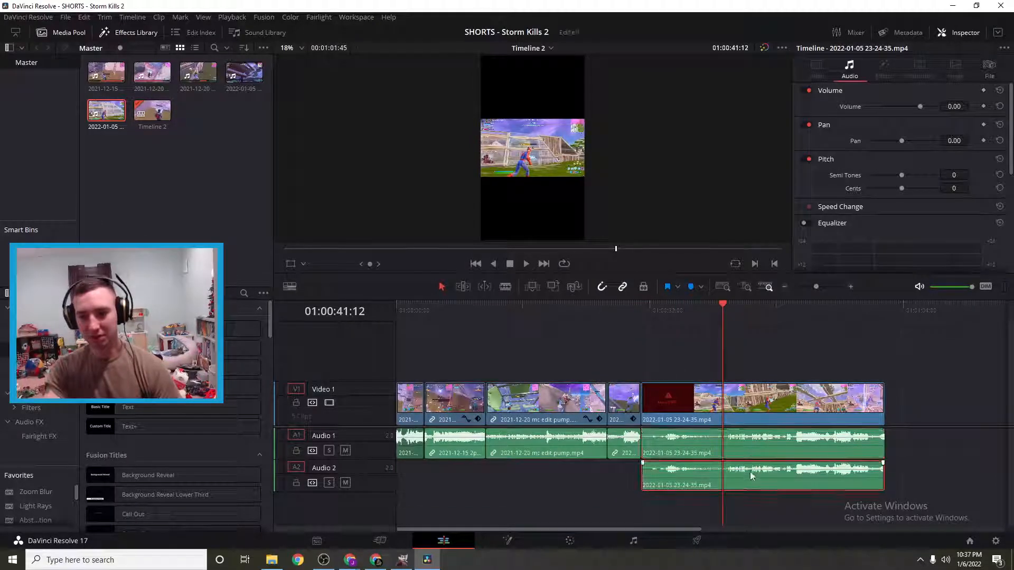
left_click(726, 414)
left_click(624, 417)
left_click(591, 446)
left_click(619, 447)
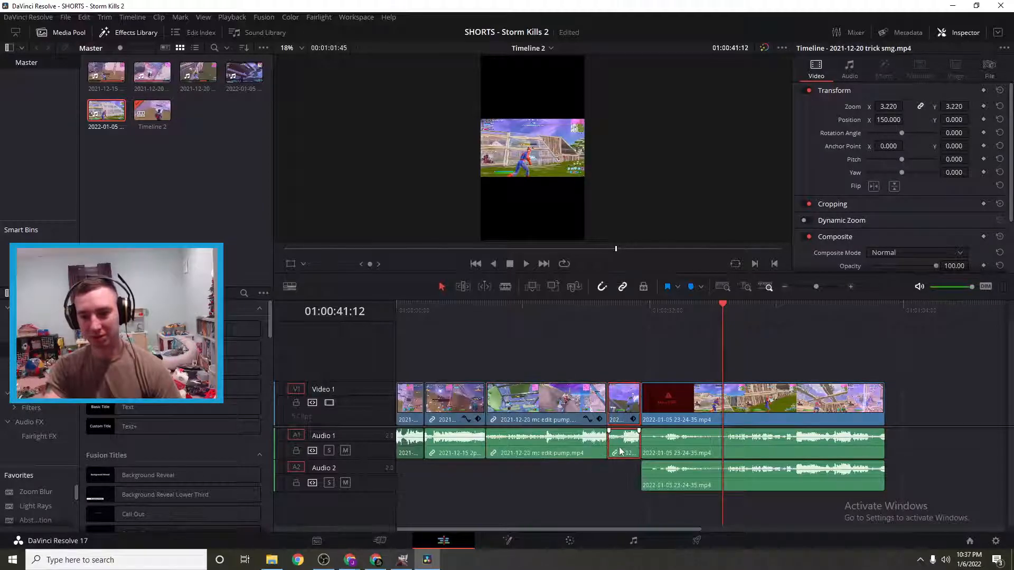
right_click(619, 446)
left_click(629, 439)
right_click(576, 442)
left_click(597, 433)
right_click(442, 446)
left_click(470, 433)
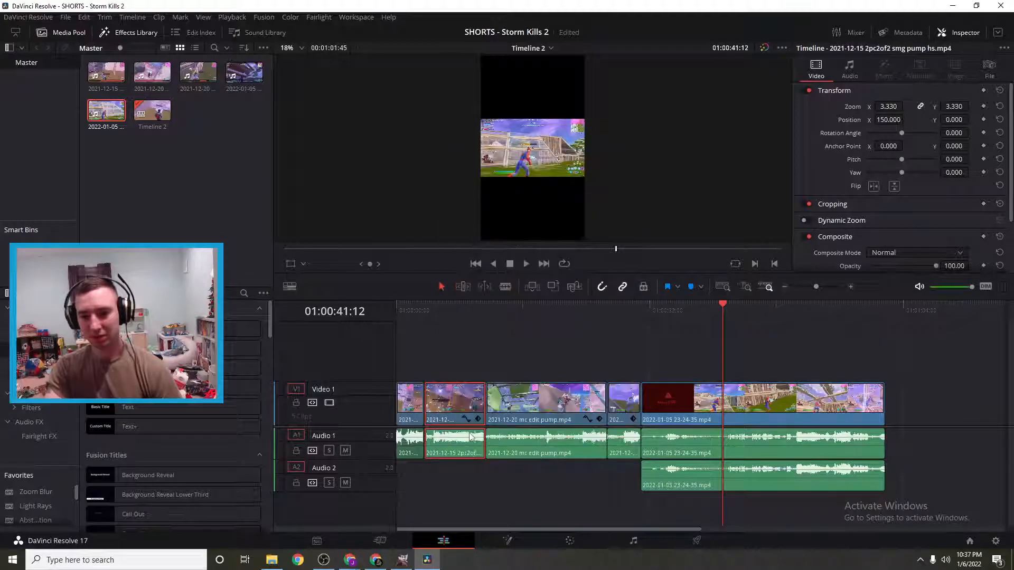
right_click(417, 445)
left_click(432, 434)
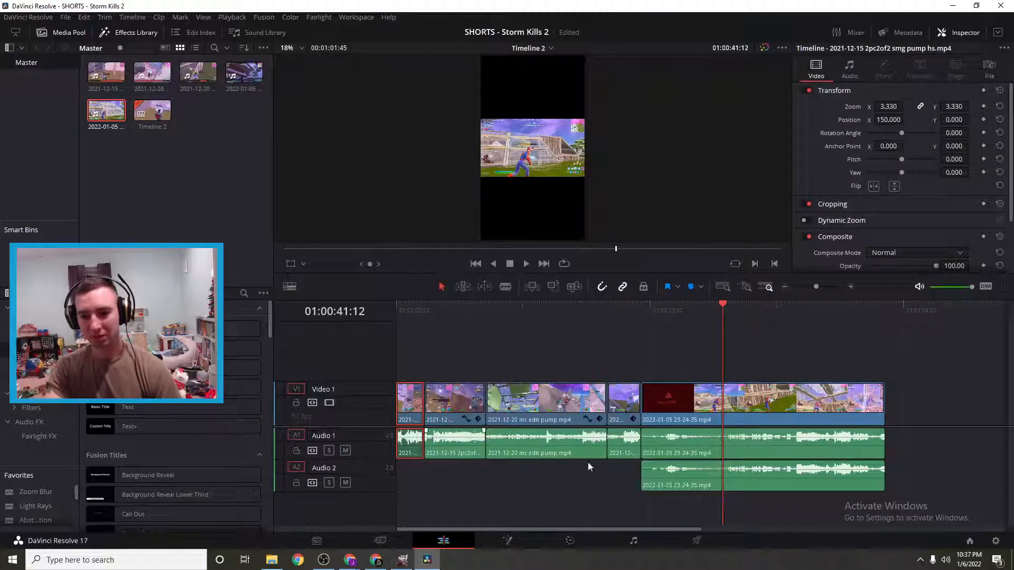
- Try again to remove the extra audio clip with the earlier clips unlinked, and restore the unlinked arrangement
left_click(713, 481)
key("ctrl+z")
key("ctrl+z")
key("ctrl+z")
key("ctrl+z")
key("ctrl+z")
key("ctrl+z")
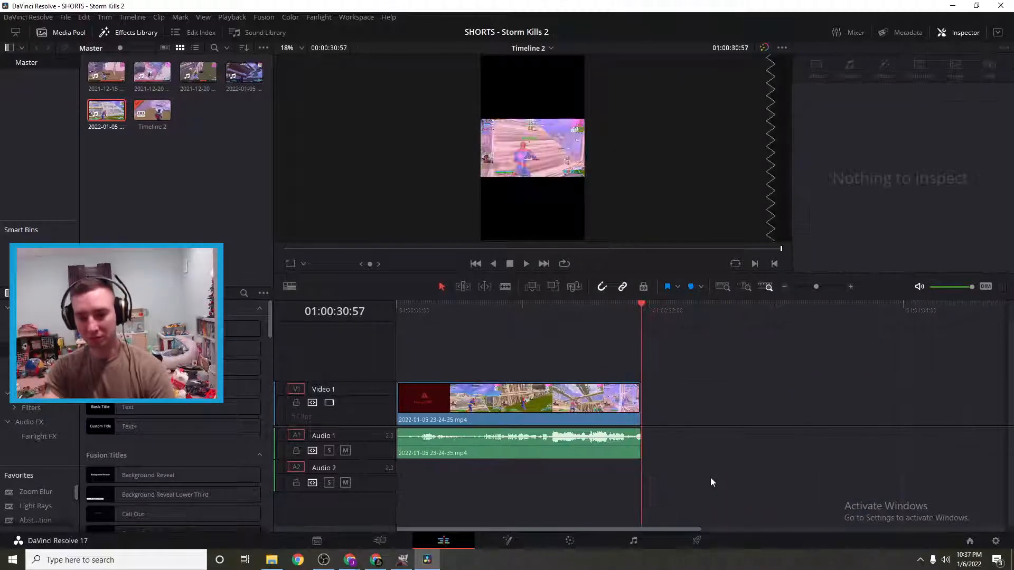
key("ctrl+shift+z")
key("ctrl+shift+z")
key("ctrl+shift+z")
key("ctrl+shift+z")
key("ctrl+shift+z")
key("ctrl+shift+z")
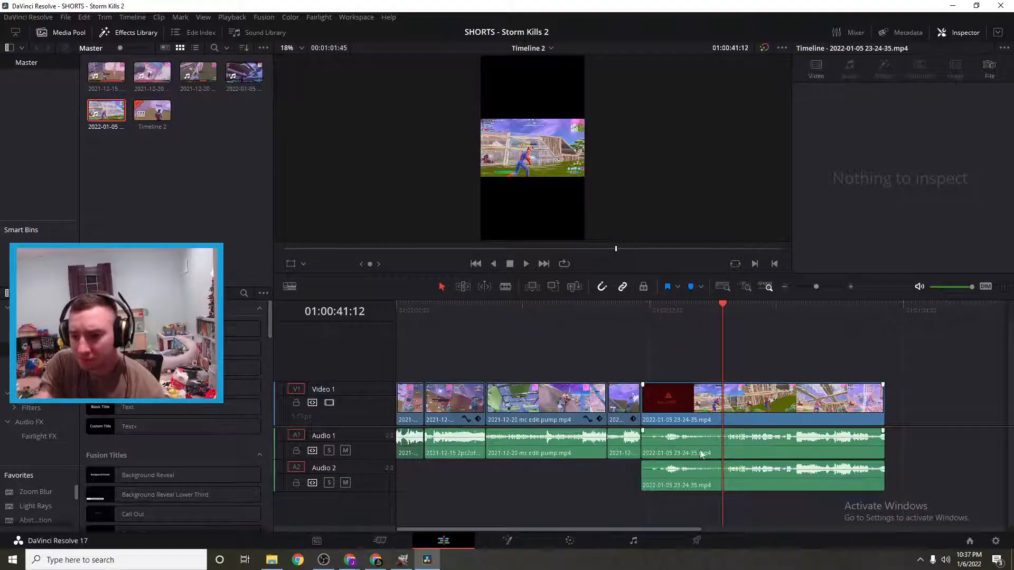
left_click(676, 448)
left_click(771, 415)
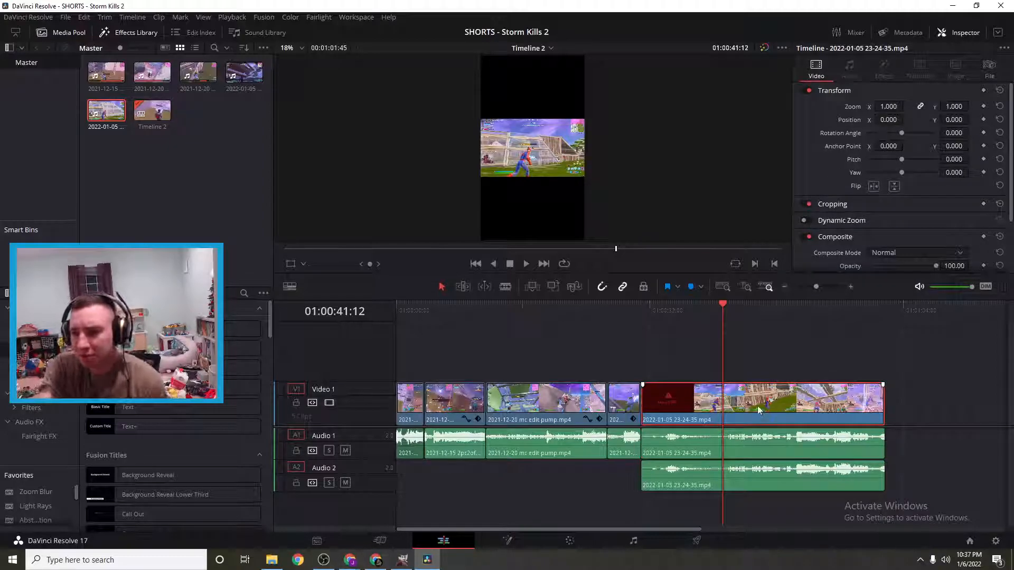
right_click(360, 366)
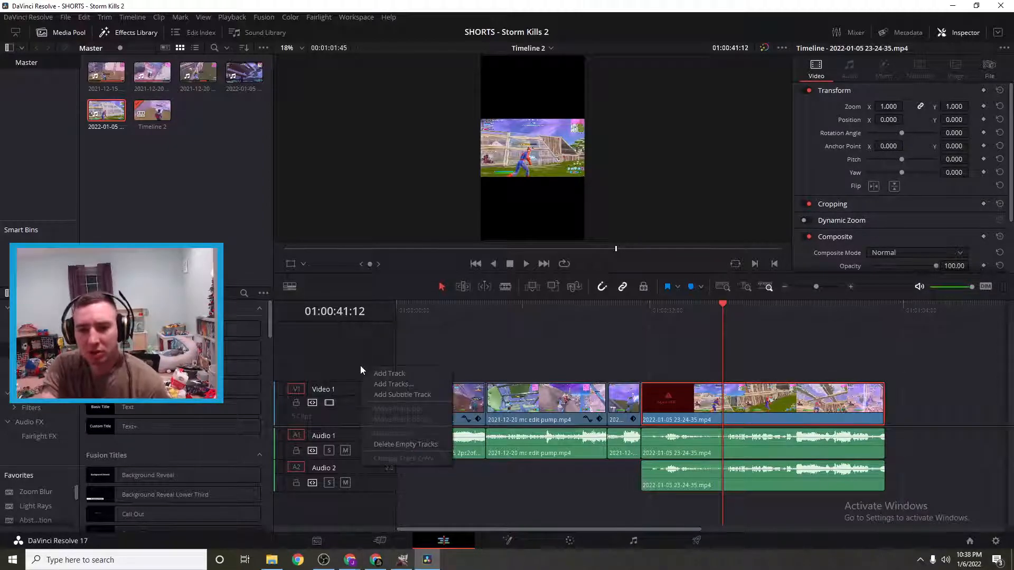
left_click(378, 375)
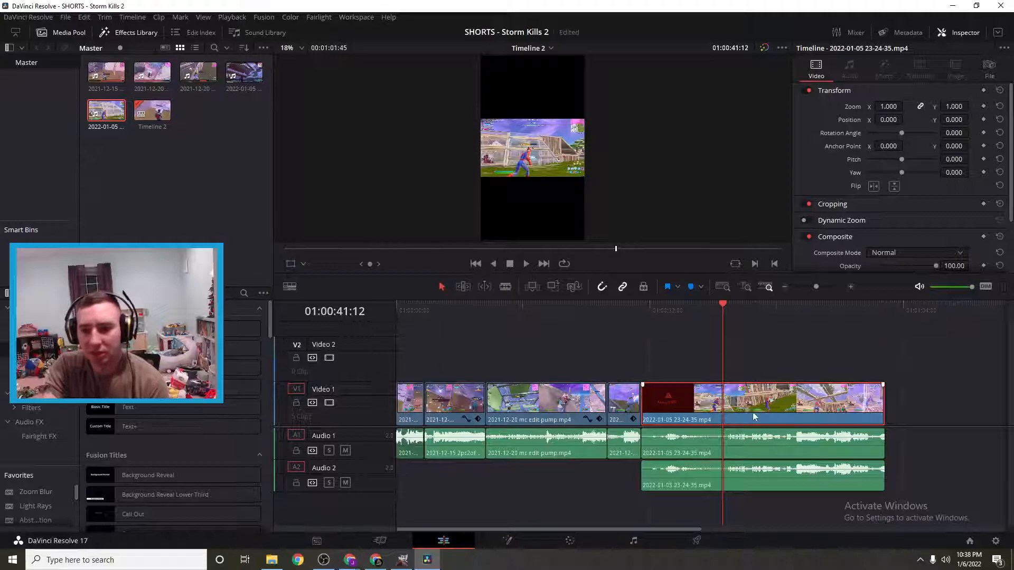
left_click_drag(765, 420, 770, 372)
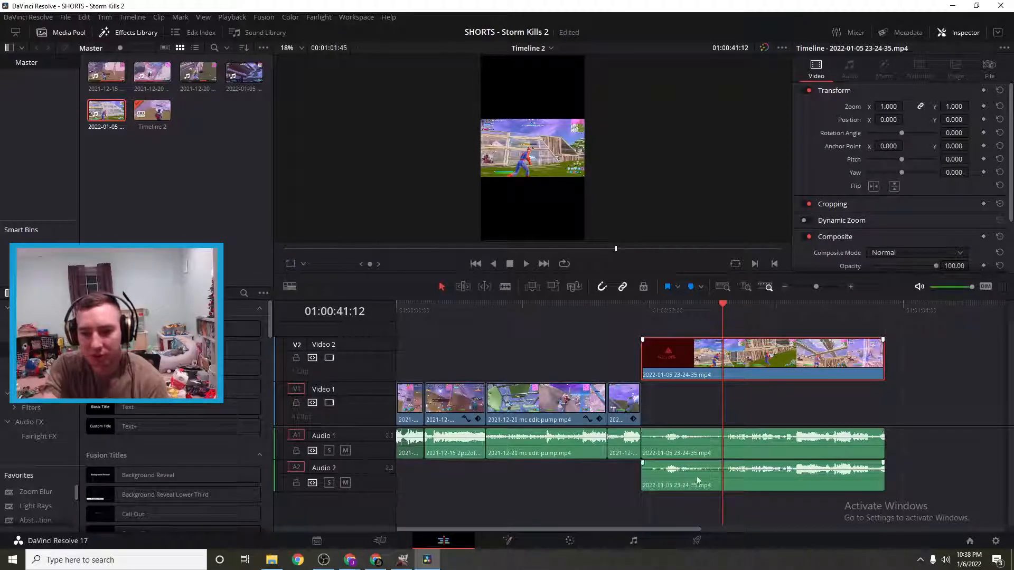
left_click(761, 446)
key("Delete")
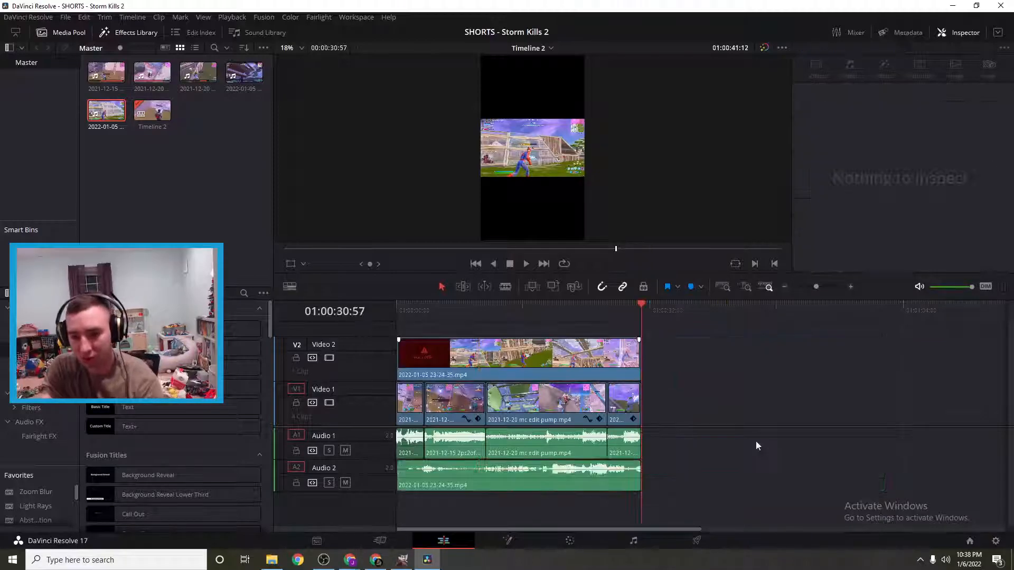
left_click_drag(571, 365, 815, 364)
left_click_drag(599, 475, 845, 491)
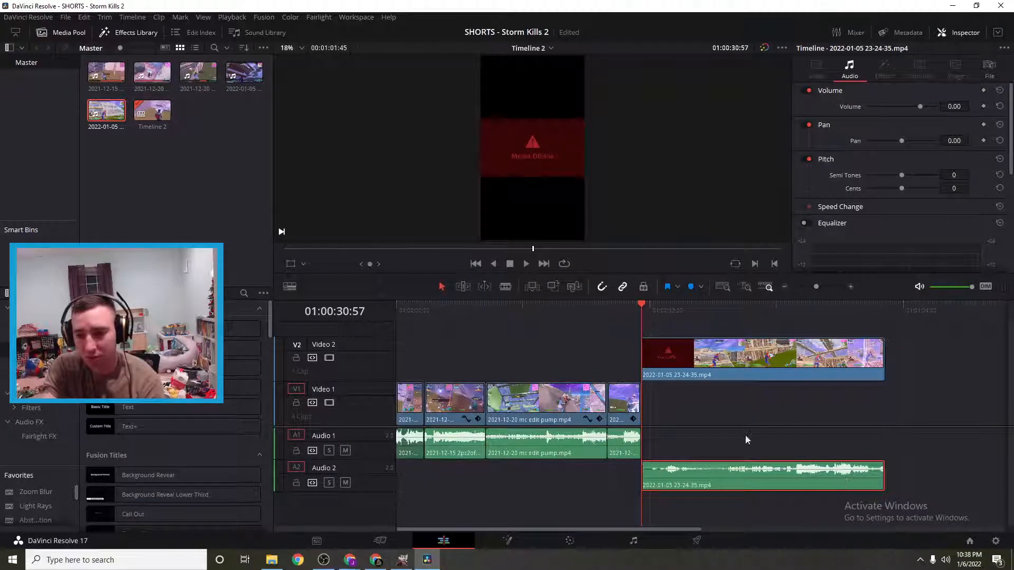
left_click_drag(719, 482, 724, 455)
left_click_drag(724, 374, 724, 404)
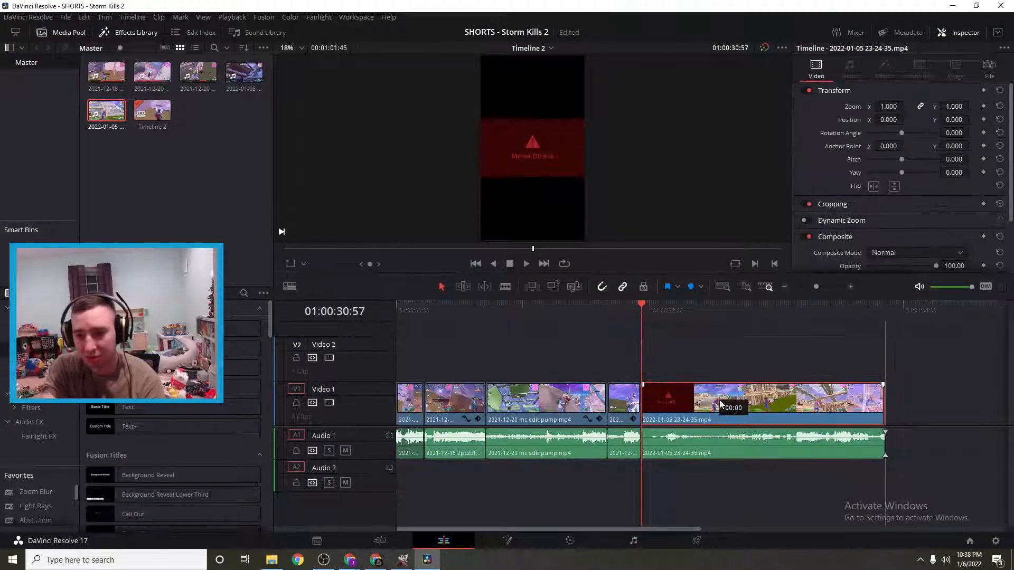
left_click(707, 349)
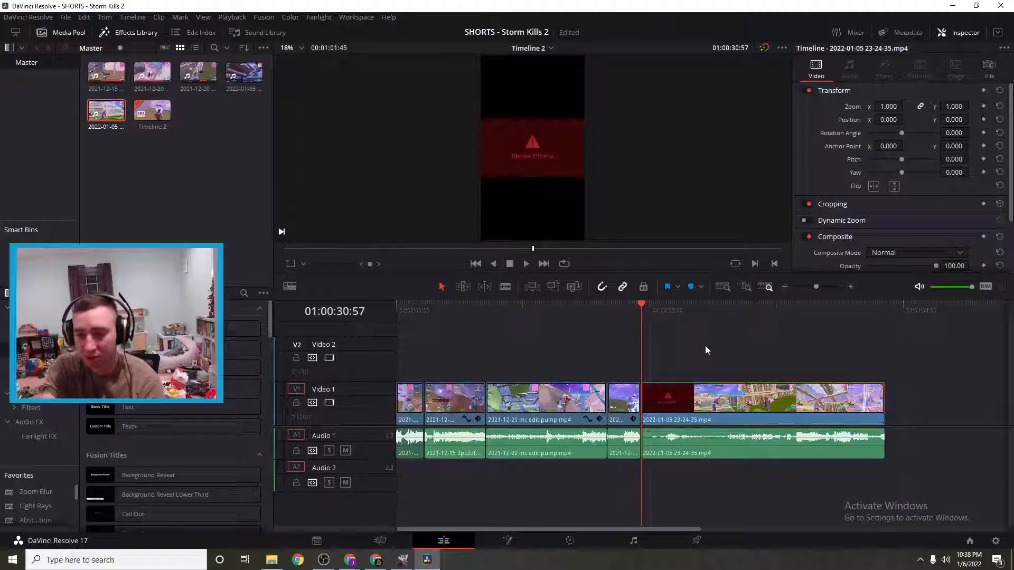
left_click(369, 485)
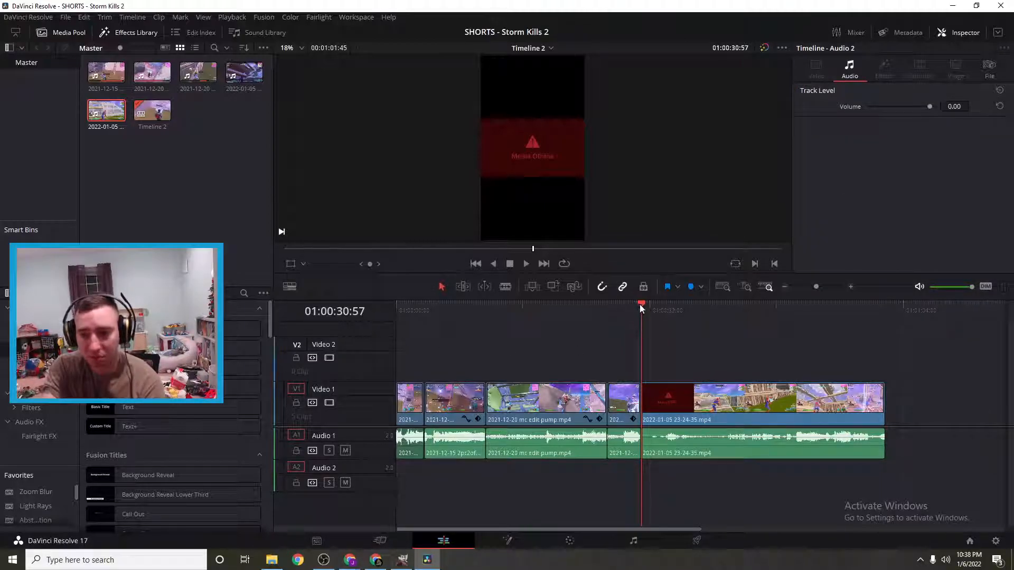
left_click(526, 264)
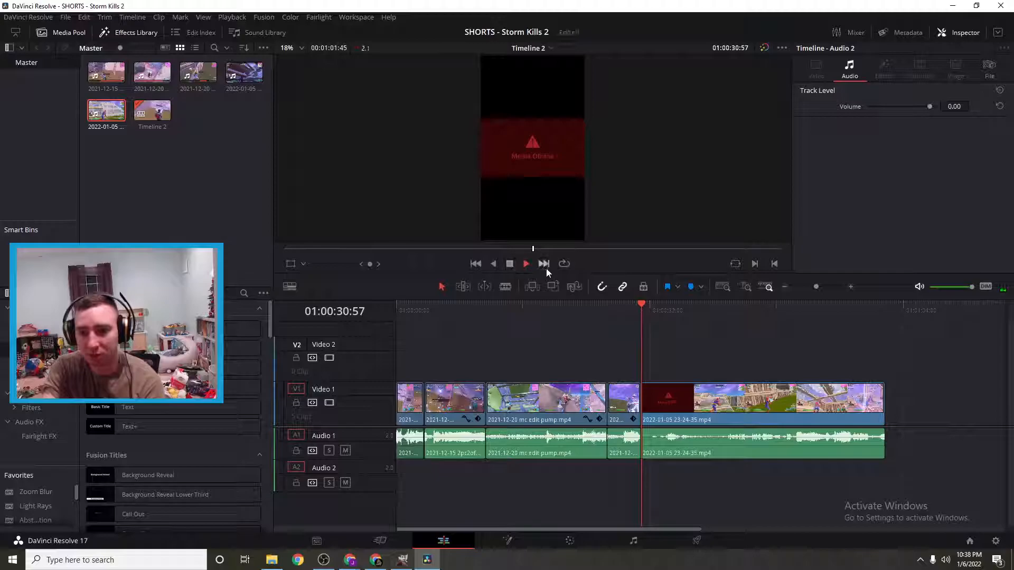
left_click_drag(689, 318, 718, 318)
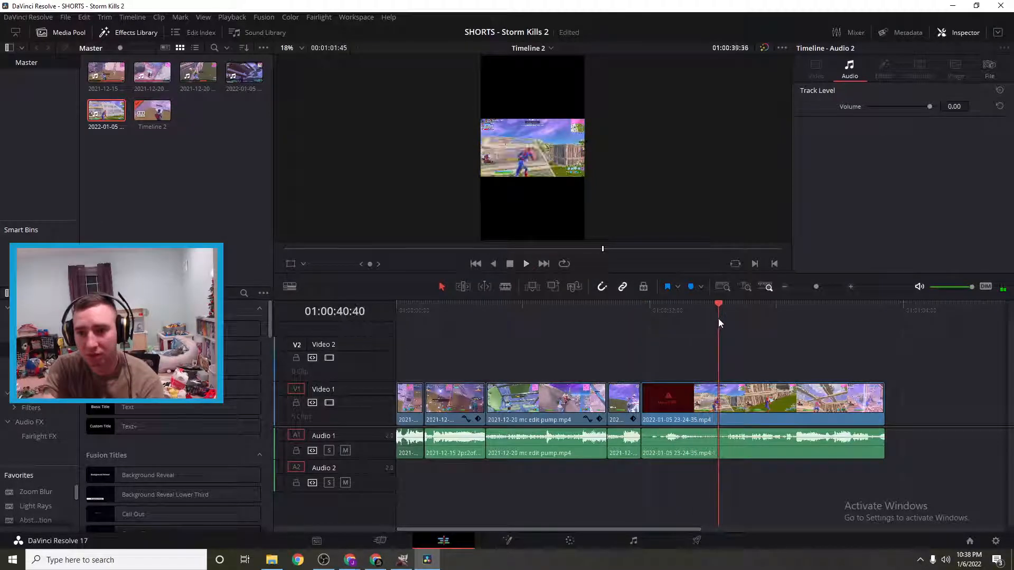
left_click(510, 264)
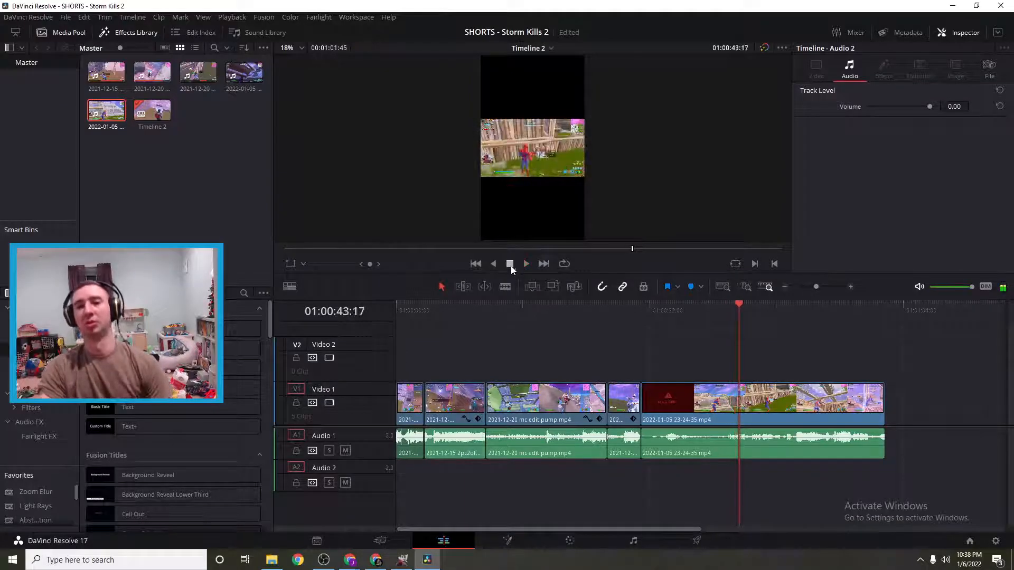
- Delete the empty Video 2 and Audio 2 tracks from the timeline
right_click(356, 366)
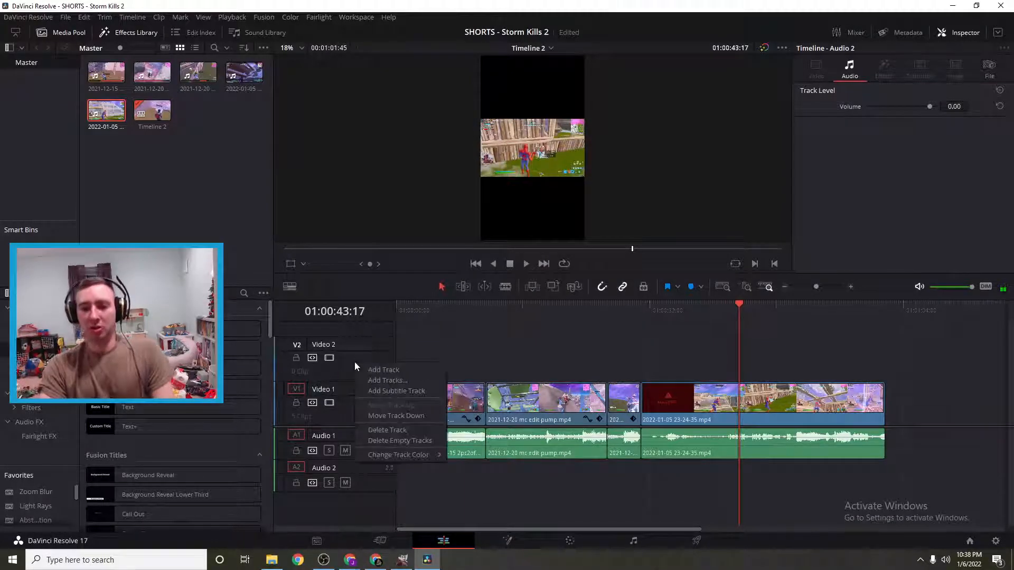
left_click(389, 440)
right_click(366, 485)
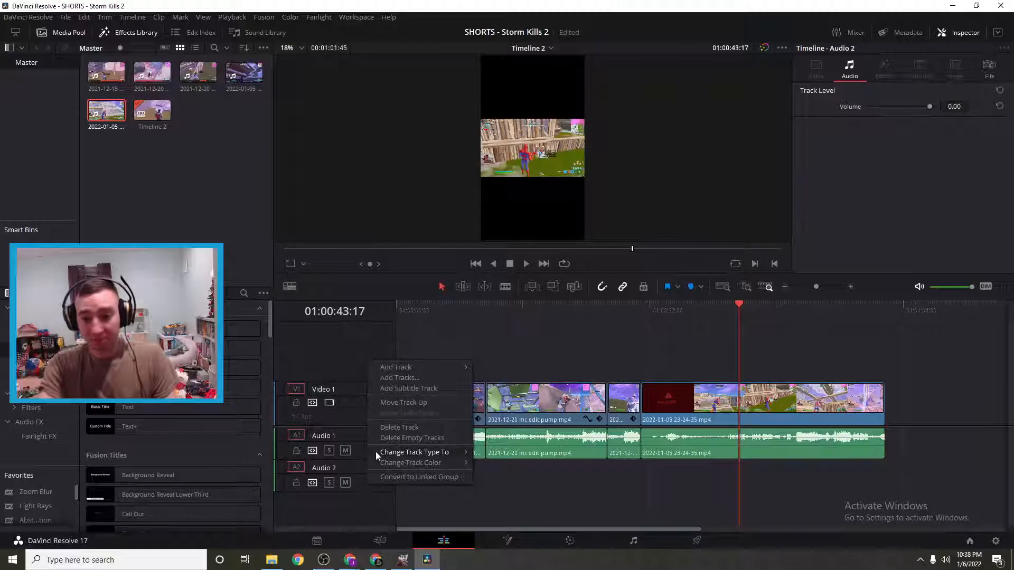
left_click(392, 432)
left_click_drag(761, 305, 718, 309)
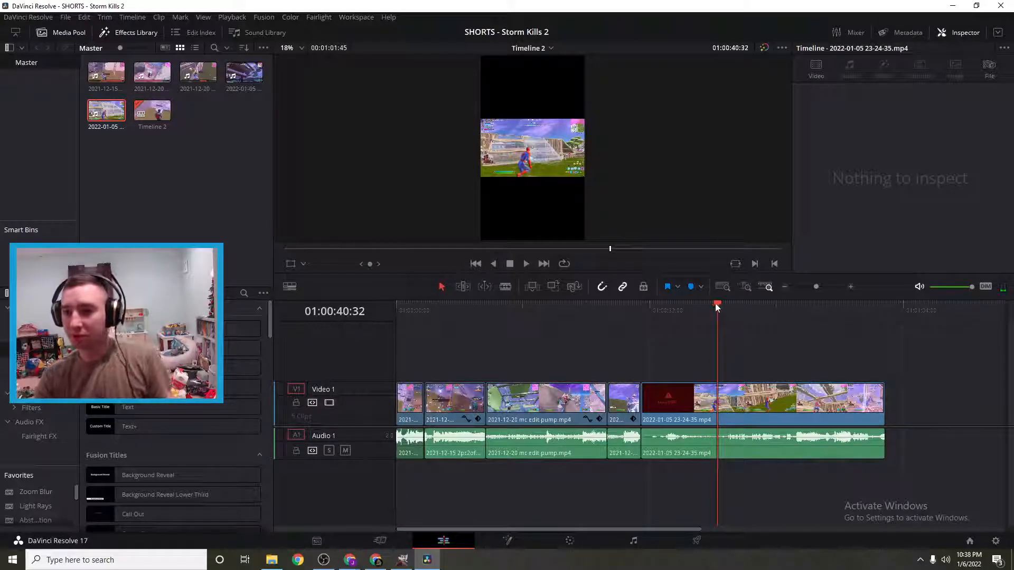
left_click(745, 420)
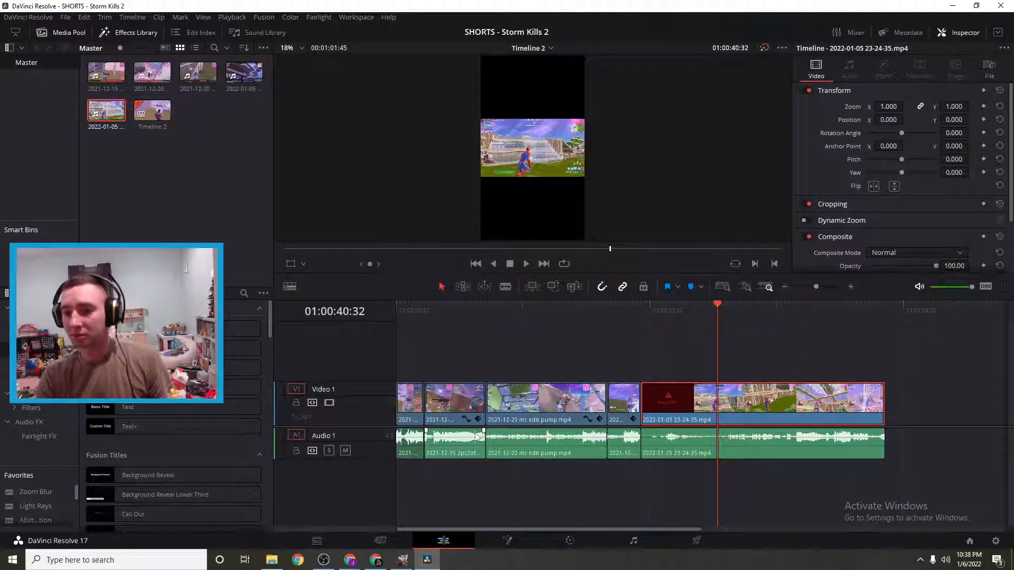
left_click(763, 442, "ctrl")
right_click(764, 442)
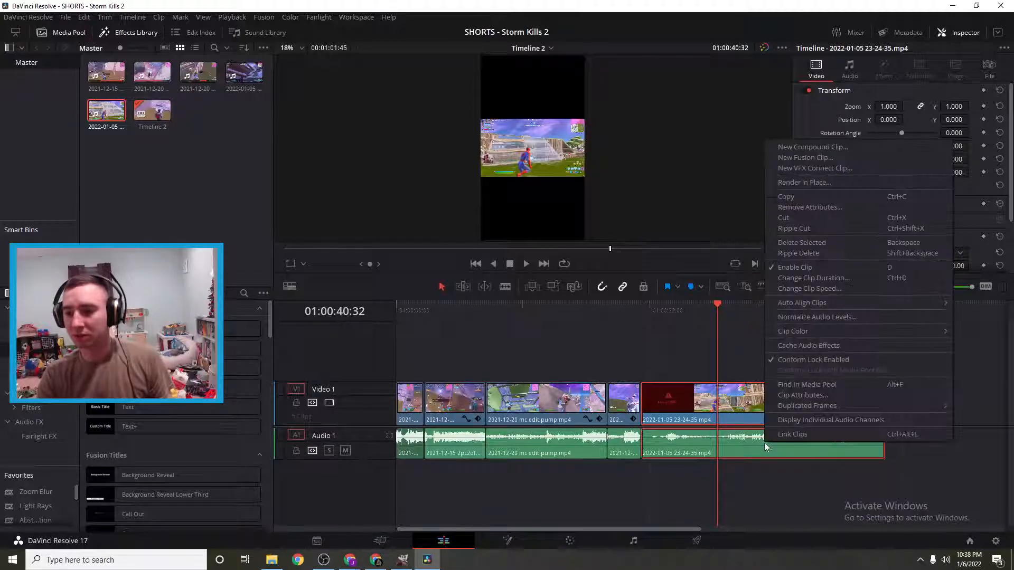
left_click(796, 436)
left_click(622, 407)
left_click(623, 443, "ctrl")
right_click(624, 443)
left_click(641, 434)
- Link the video and audio of the 2021-12-20 mc edit pump clip and of the two clips preceding it
left_click(569, 410)
left_click(566, 447, "ctrl")
right_click(566, 446)
left_click(590, 440)
left_click(451, 404)
left_click(463, 446, "ctrl")
right_click(463, 446)
left_click(486, 437)
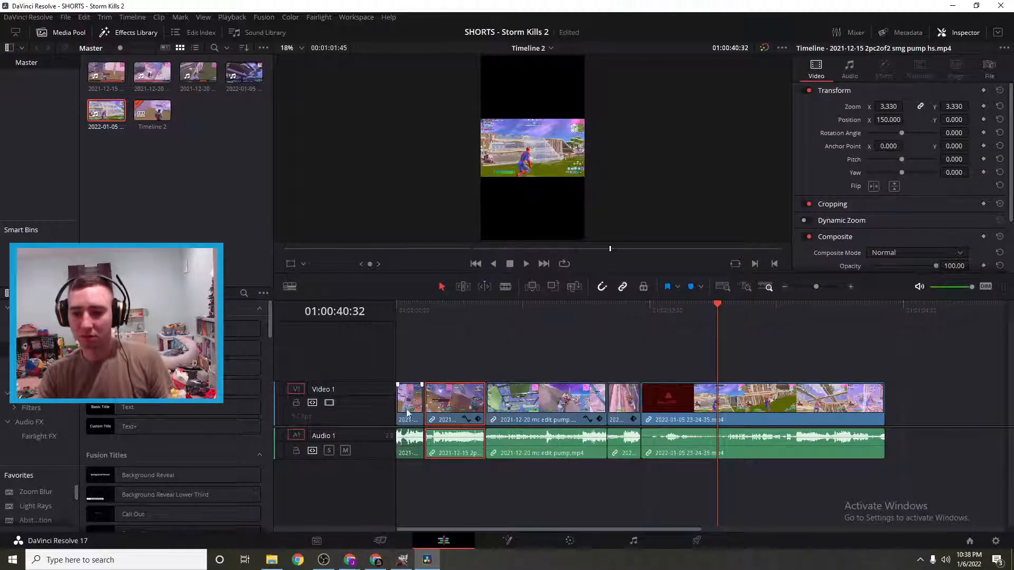
left_click(409, 408)
left_click(411, 445, "ctrl")
right_click(411, 445)
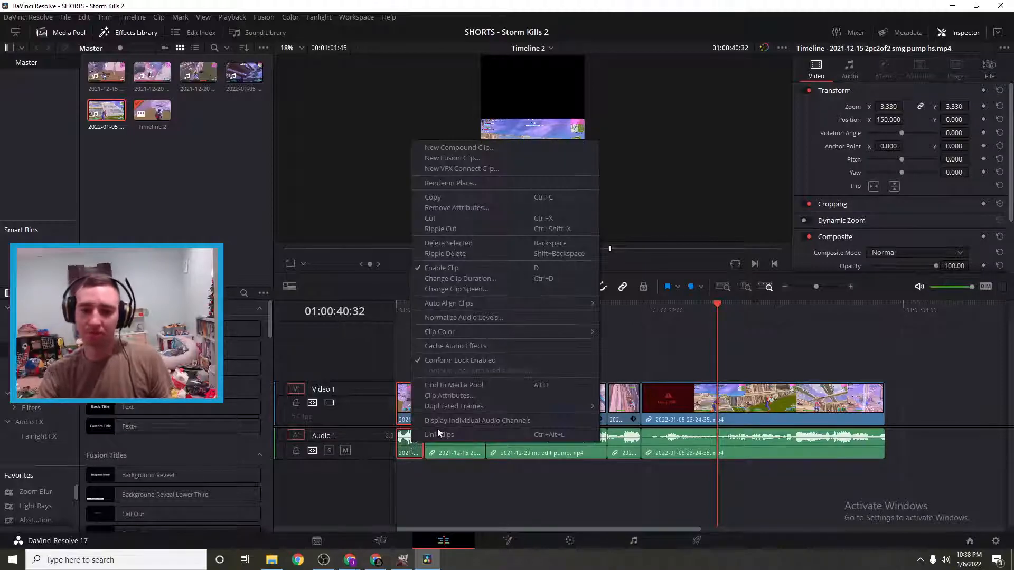
left_click(438, 434)
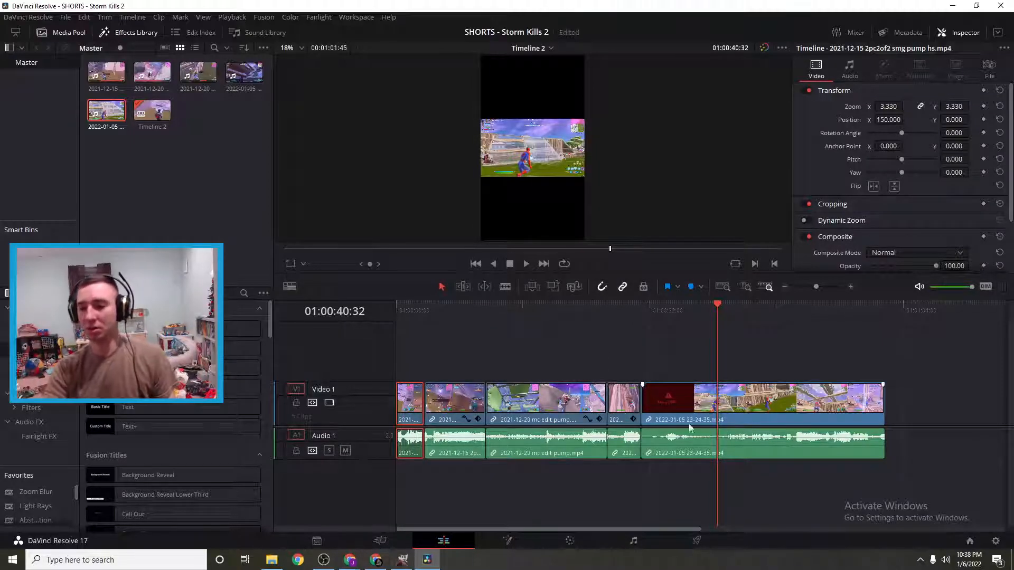
left_click(762, 409)
left_click_drag(716, 306, 730, 305)
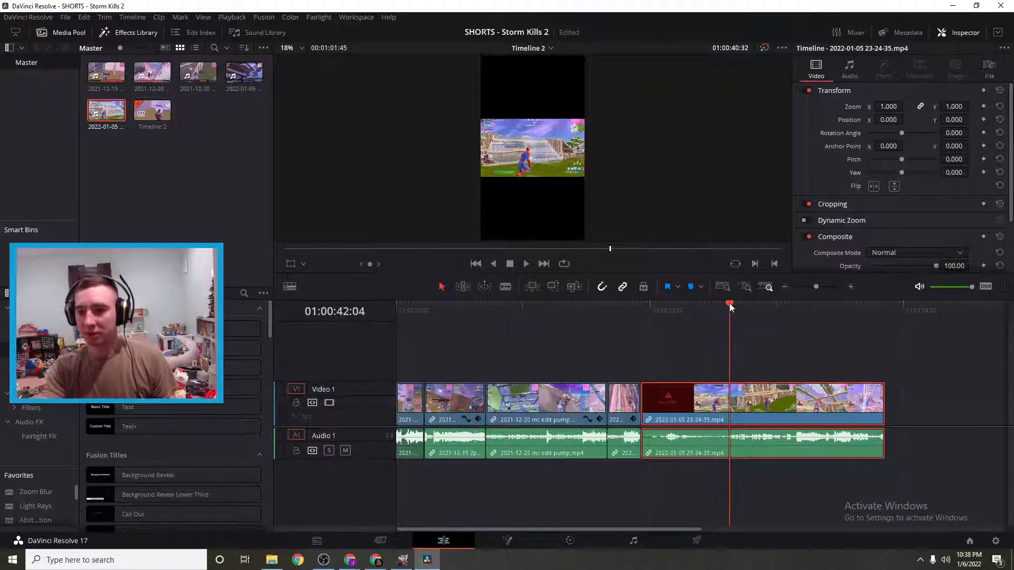
left_click_drag(889, 106, 908, 107)
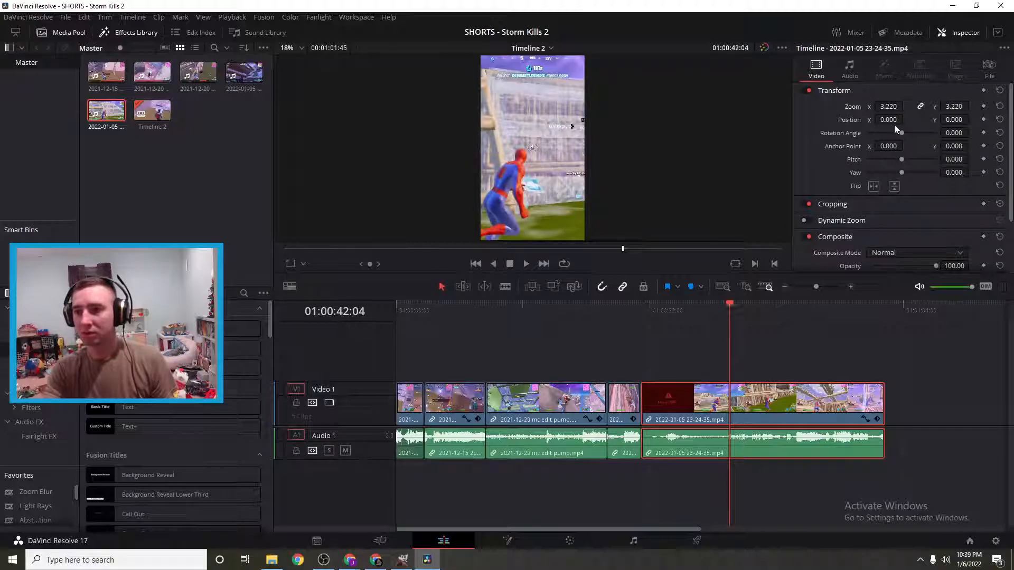
left_click_drag(889, 119, 905, 120)
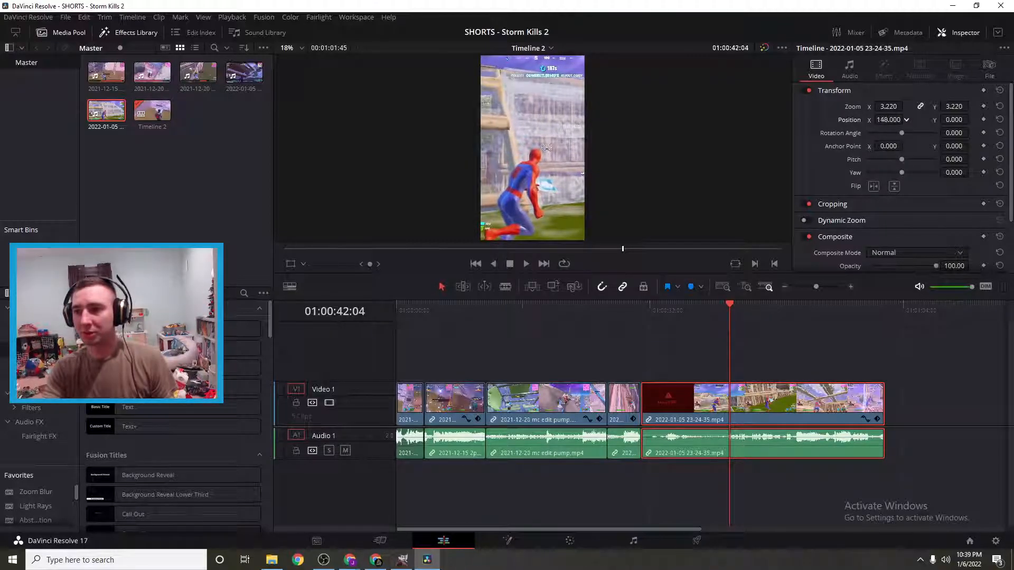
left_click_drag(730, 305, 800, 317)
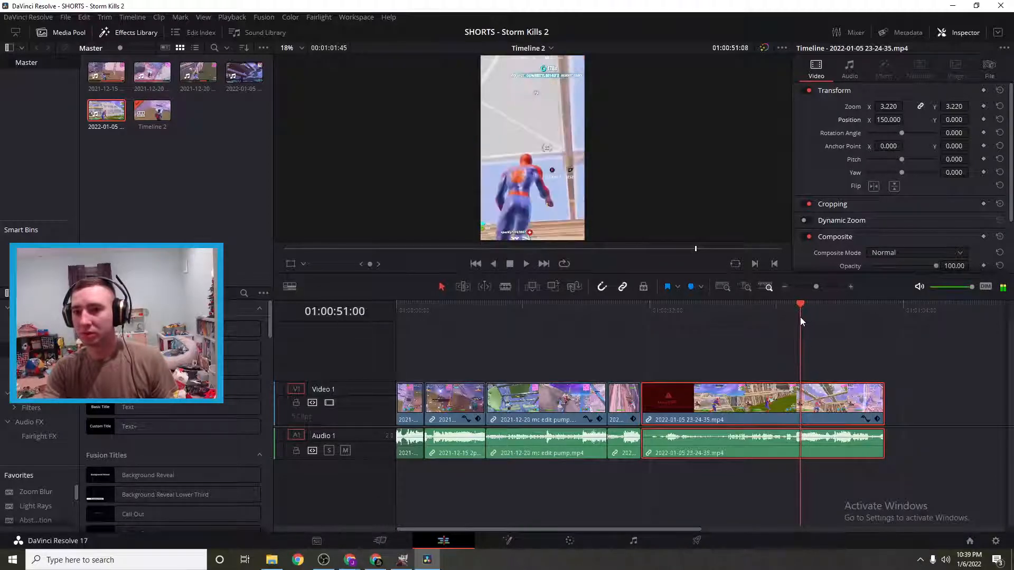
left_click(850, 287)
left_click_drag(702, 305, 730, 305)
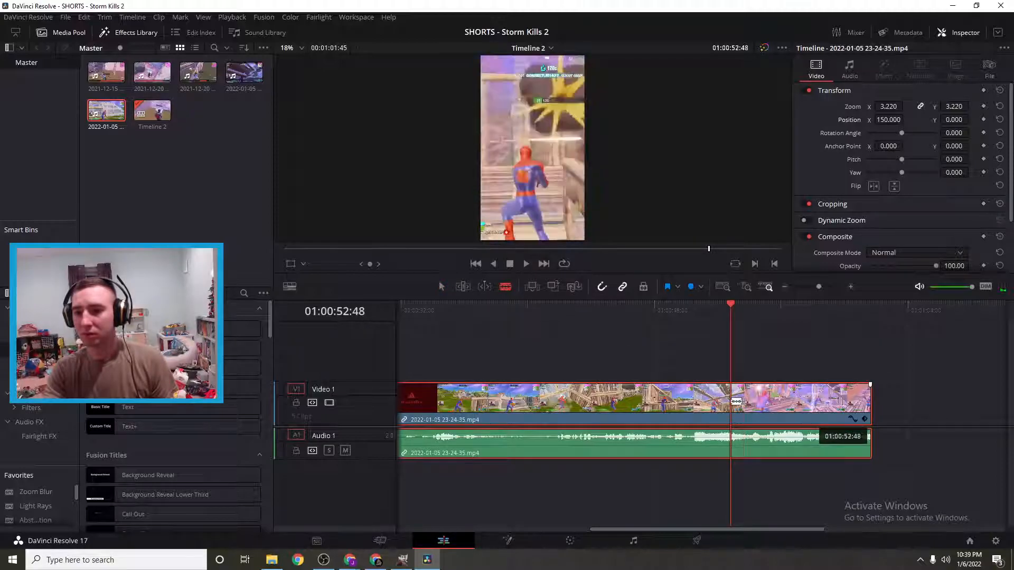
key("ctrl+b")
left_click(450, 287)
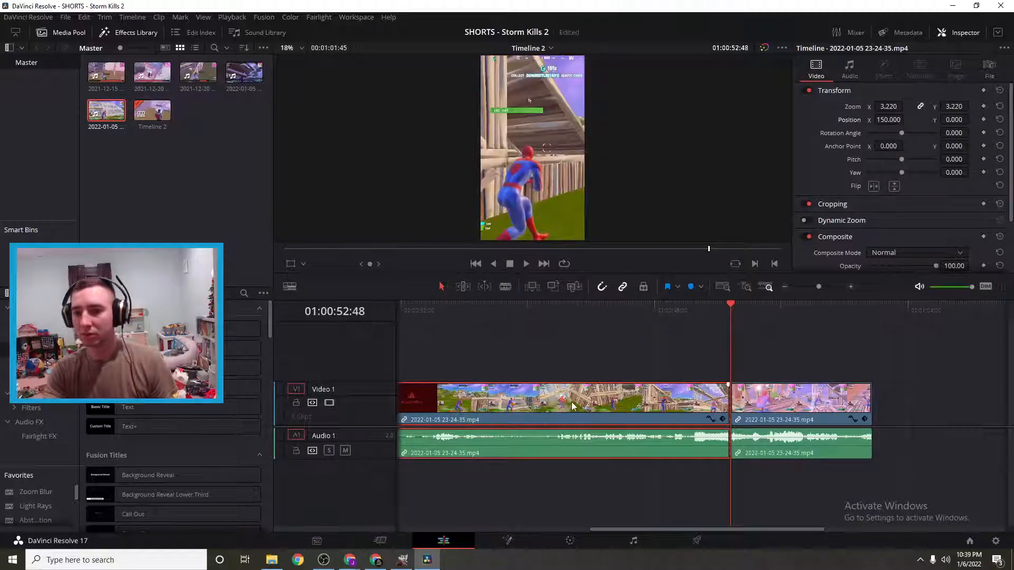
key("Delete")
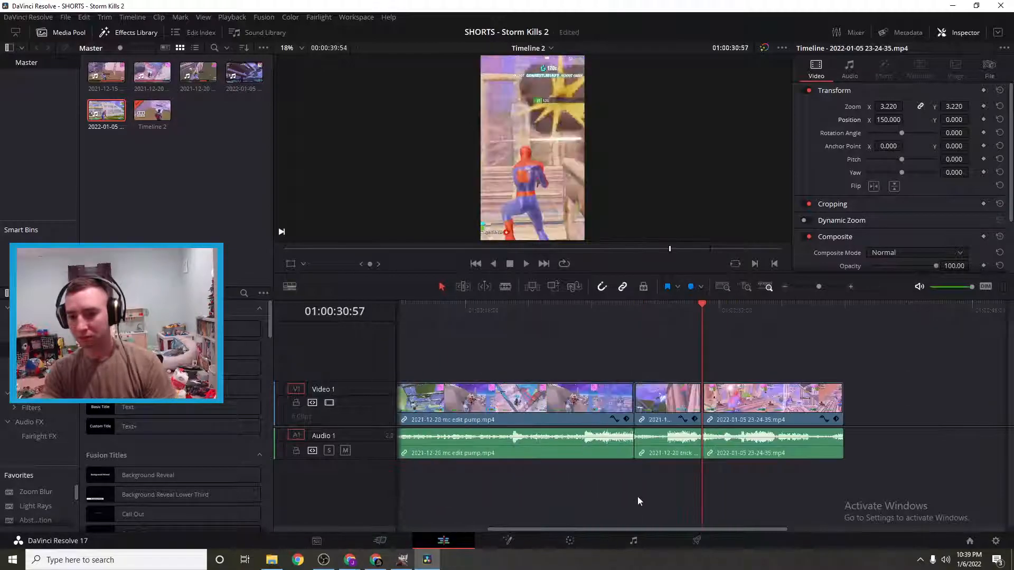
left_click_drag(612, 530, 663, 531)
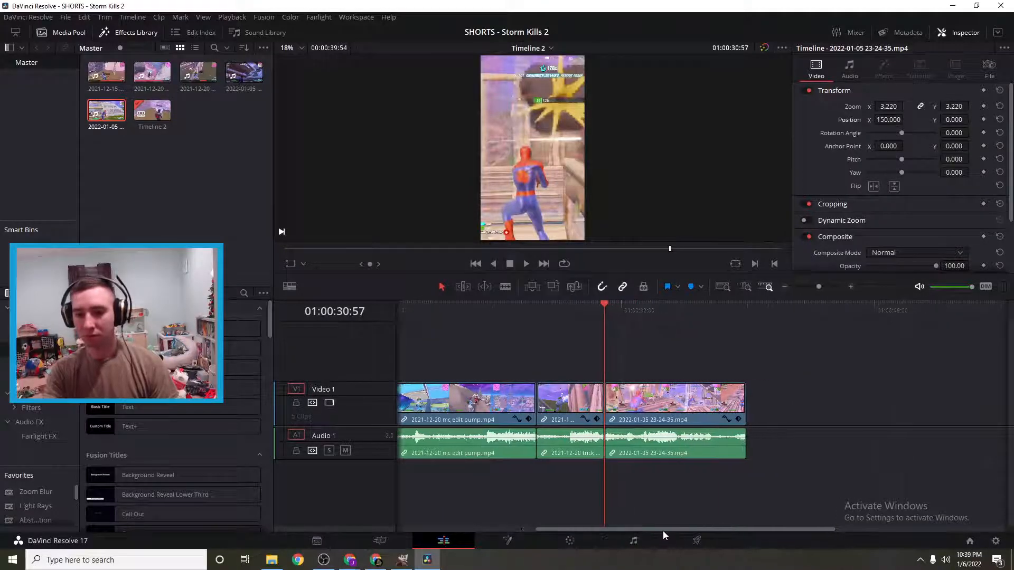
left_click_drag(606, 306, 656, 328)
left_click_drag(740, 398, 657, 401)
left_click_drag(657, 305, 594, 316)
left_click(528, 267)
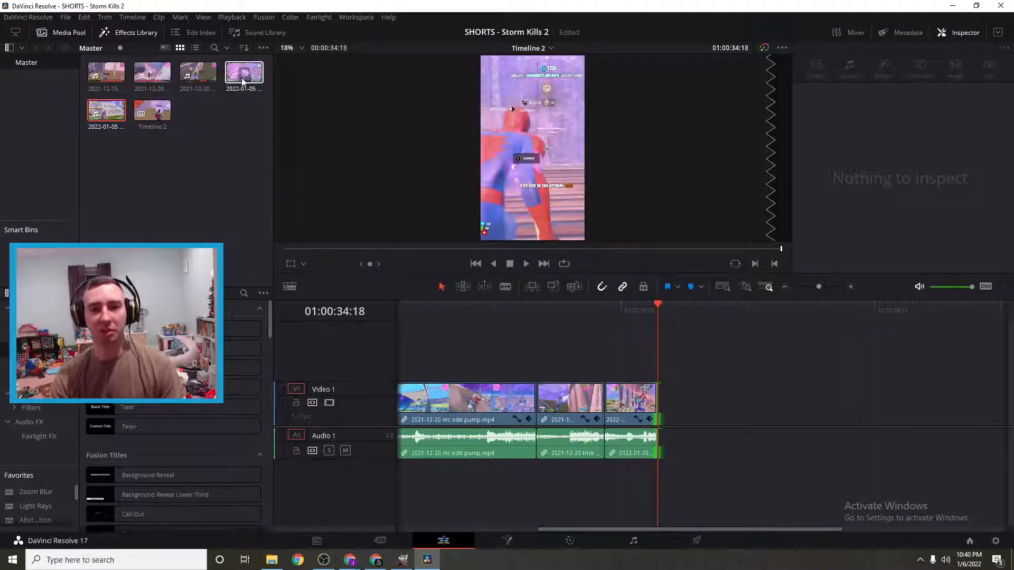
left_click_drag(244, 72, 663, 415)
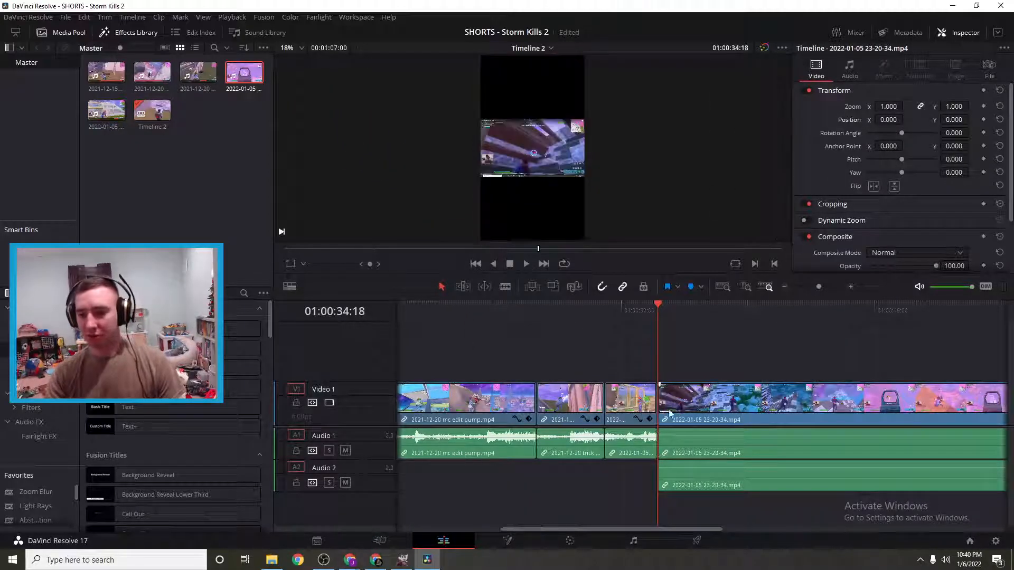
right_click(699, 414)
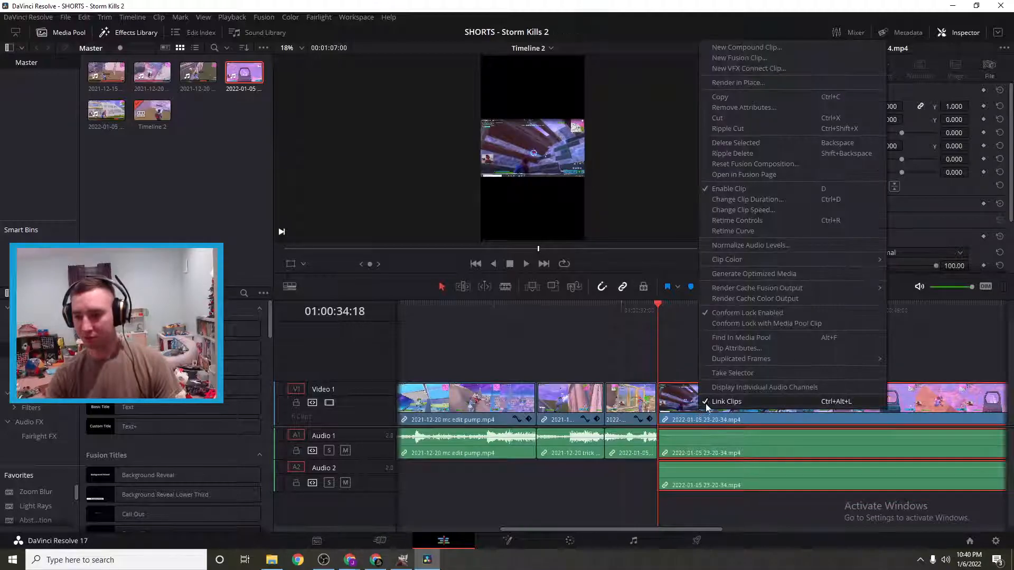
left_click(710, 403)
left_click_drag(704, 384, 715, 368)
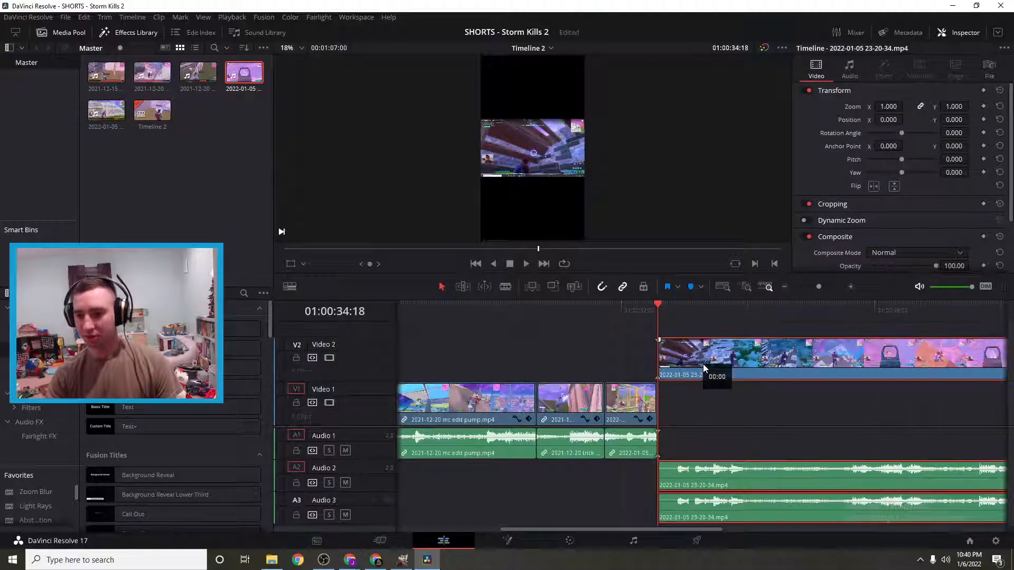
left_click(716, 495)
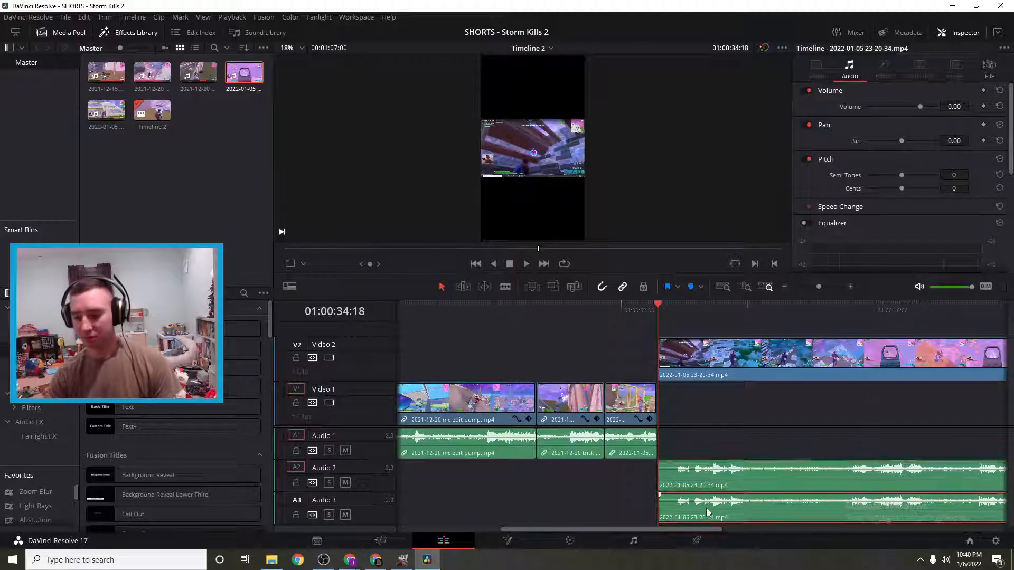
key("Delete")
left_click_drag(574, 472, 710, 493)
left_click_drag(742, 528, 629, 530)
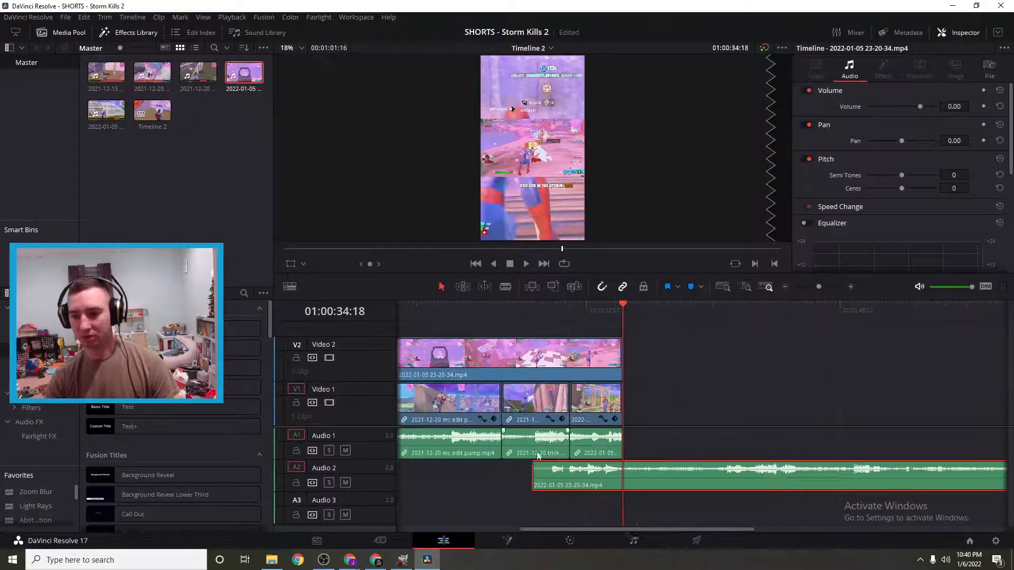
left_click_drag(553, 473, 642, 476)
left_click_drag(565, 362, 746, 405)
left_click_drag(731, 476, 729, 452)
left_click(695, 418)
left_click(700, 449, "ctrl")
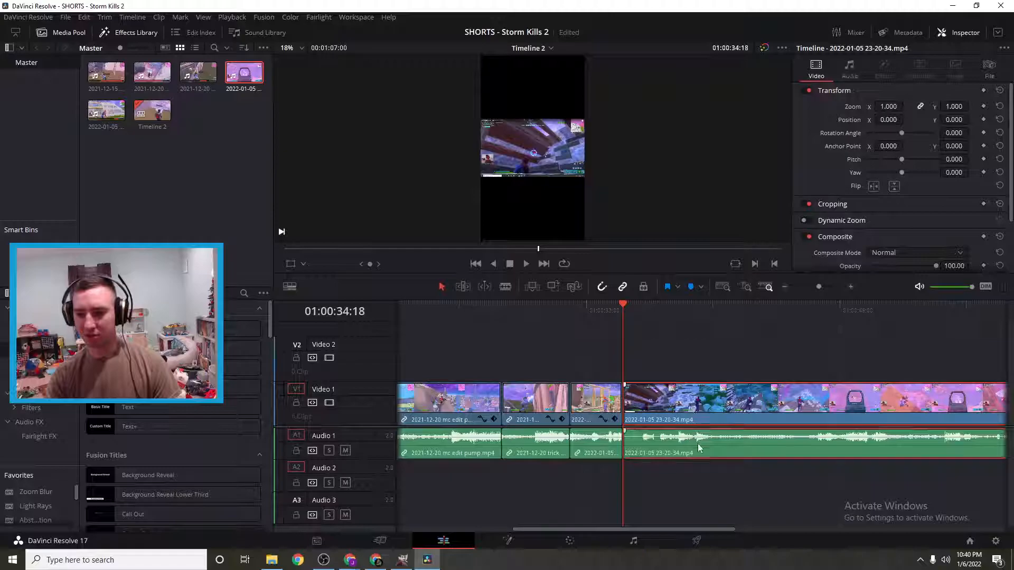
right_click(699, 448)
left_click(714, 438)
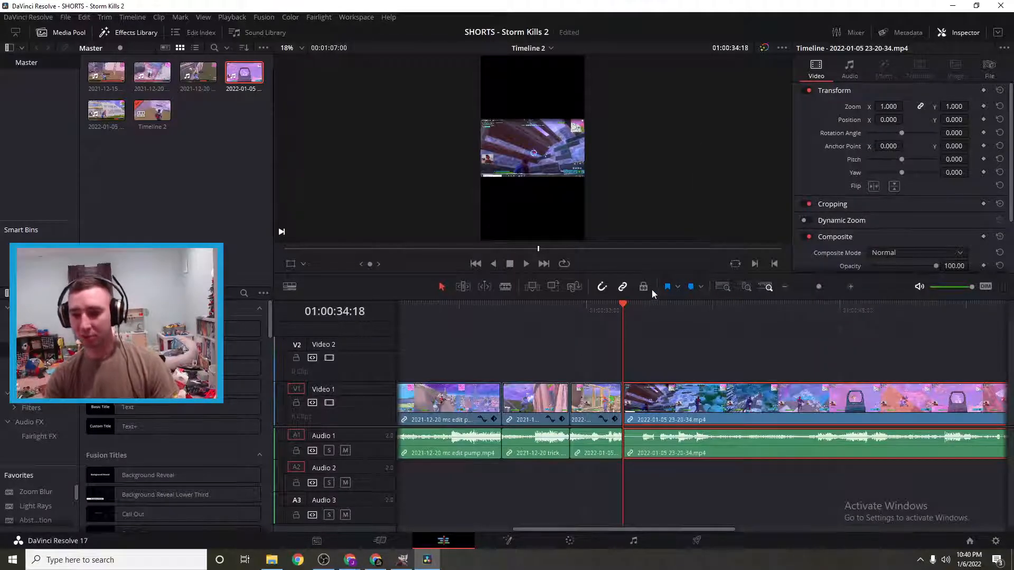
left_click_drag(623, 305, 639, 305)
left_click_drag(880, 101, 959, 106)
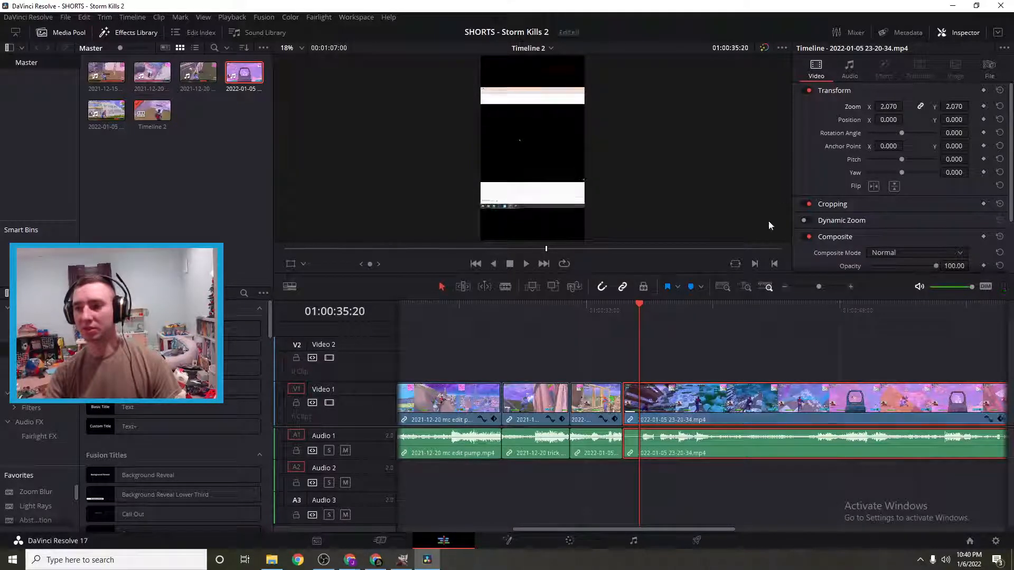
left_click_drag(639, 305, 784, 318)
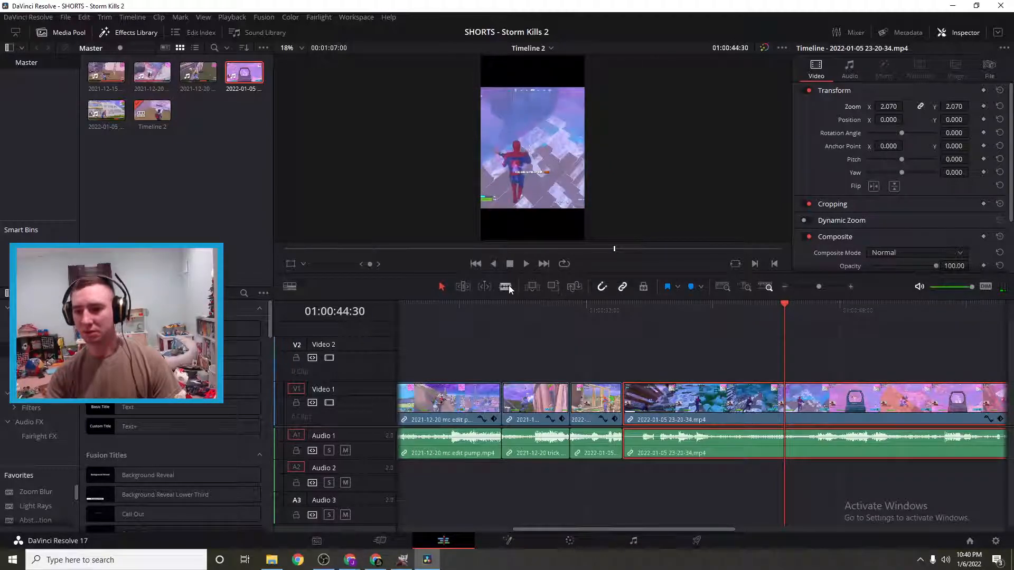
key("ctrl+b")
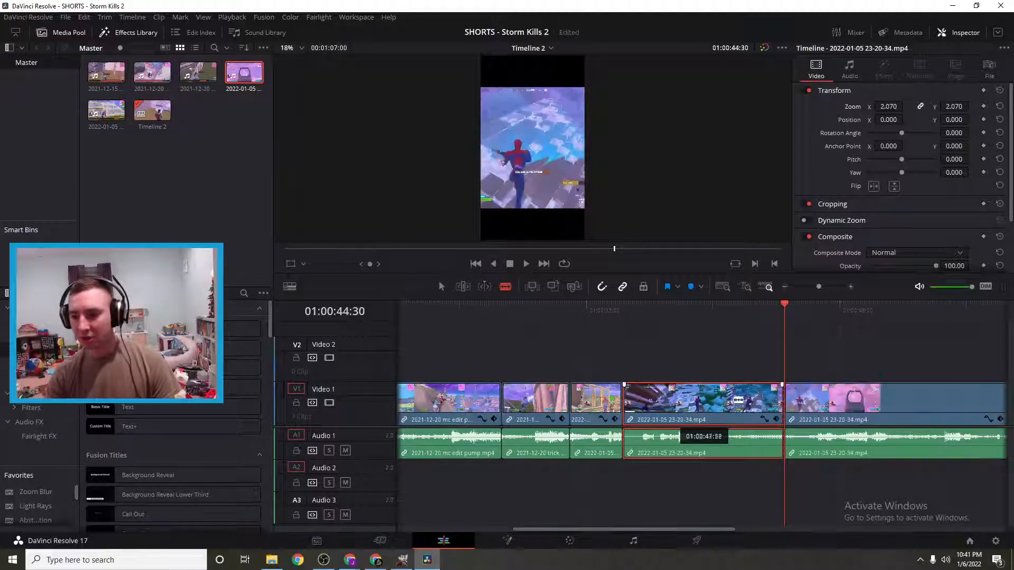
left_click(444, 286)
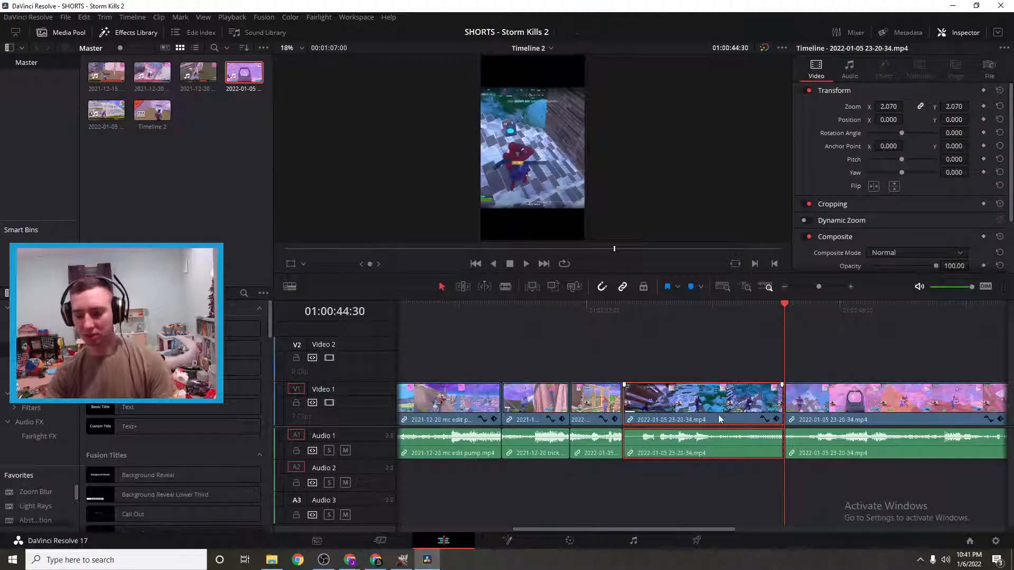
key("Delete")
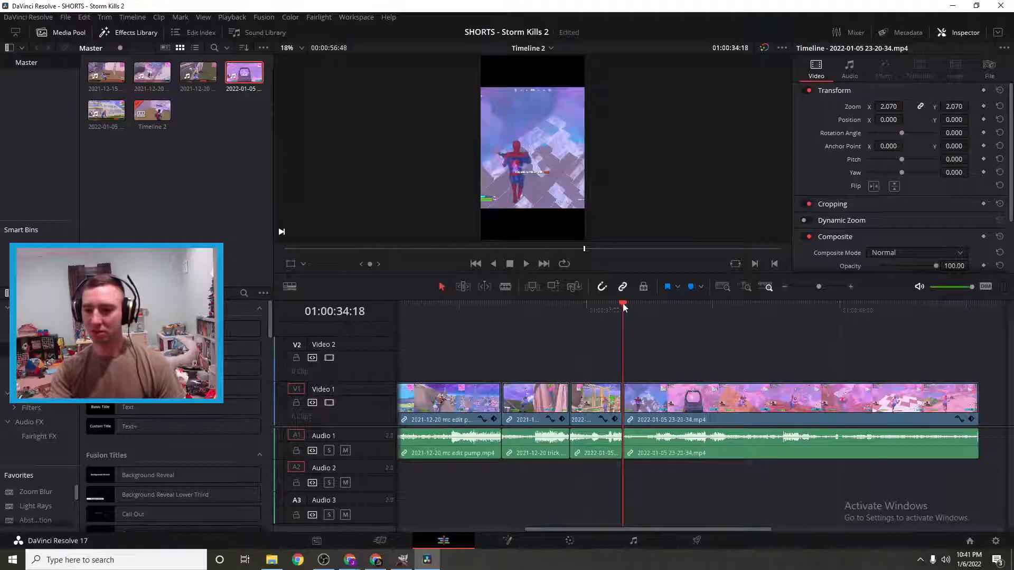
left_click(525, 265)
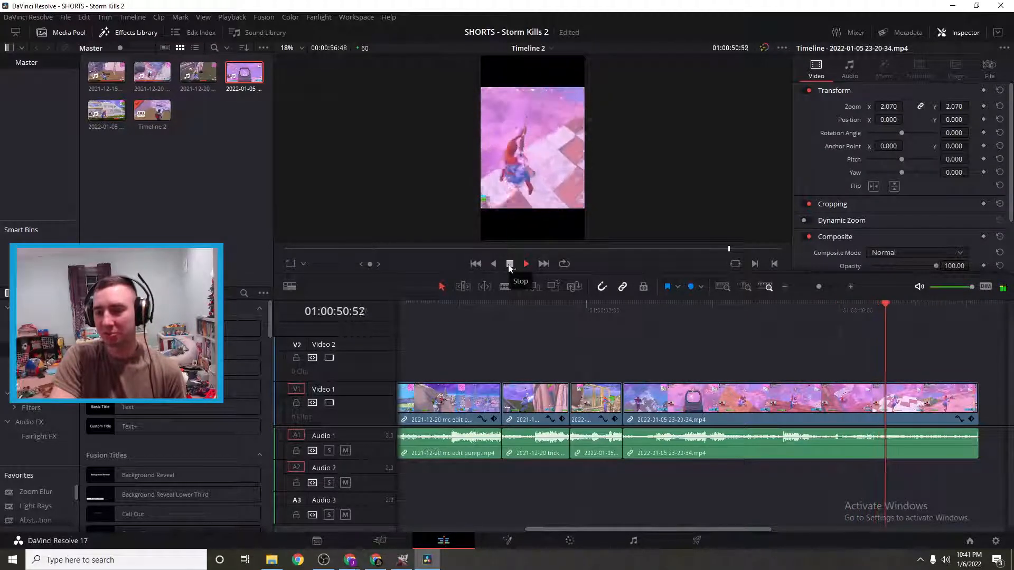
left_click(510, 264)
left_click_drag(905, 303, 771, 311)
left_click(524, 263)
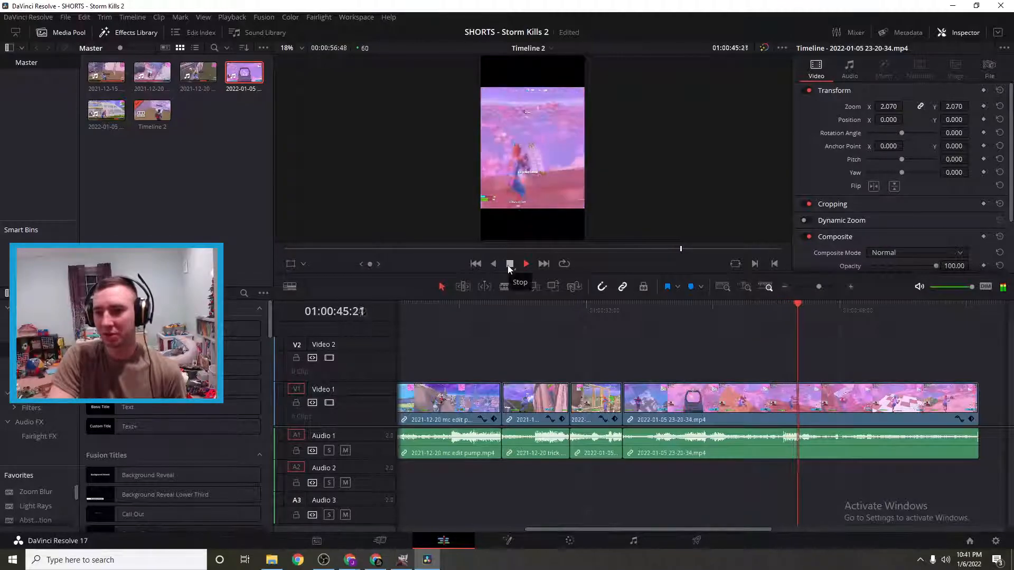
key("space")
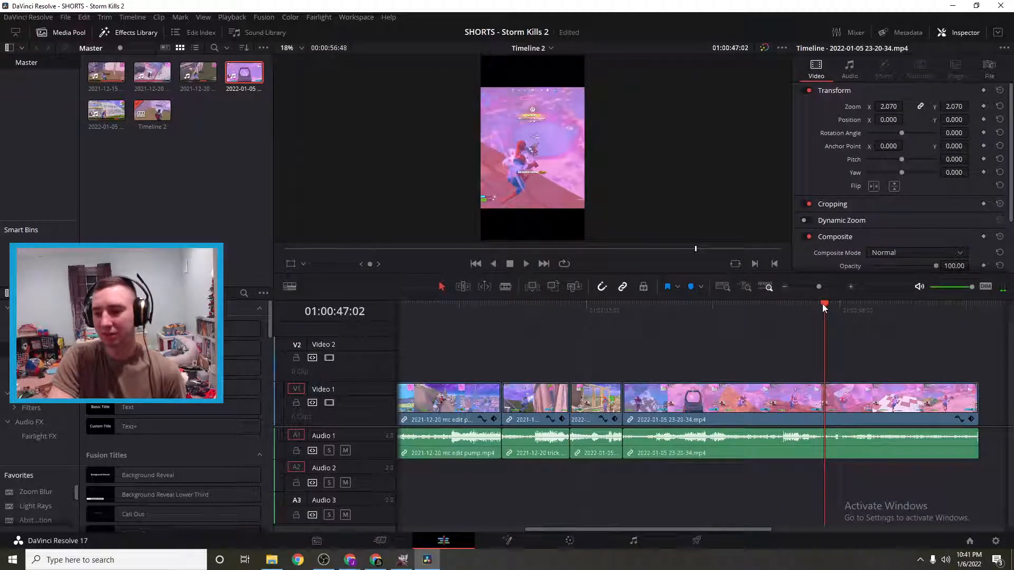
left_click(822, 303)
left_click(505, 286)
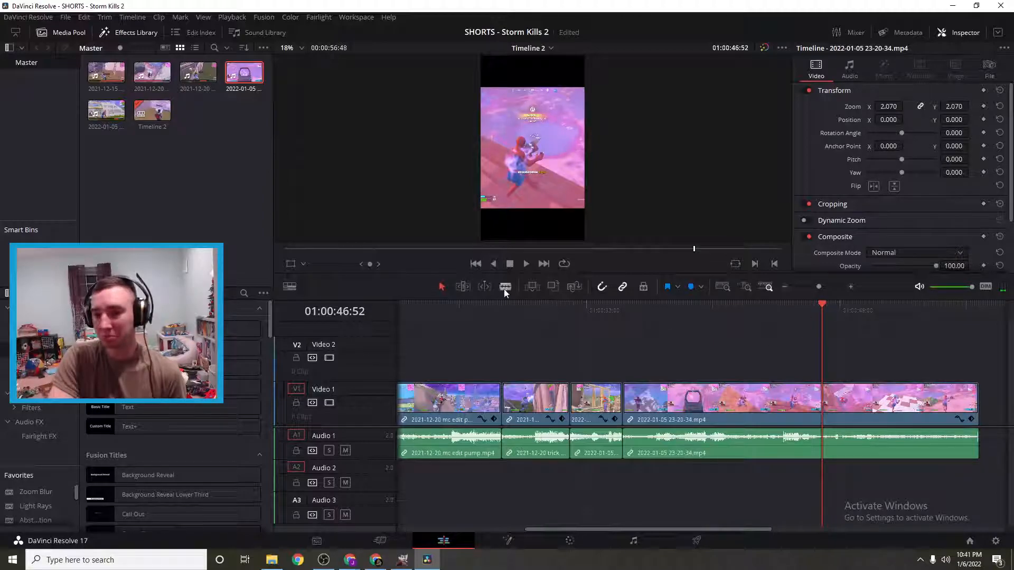
left_click(823, 408)
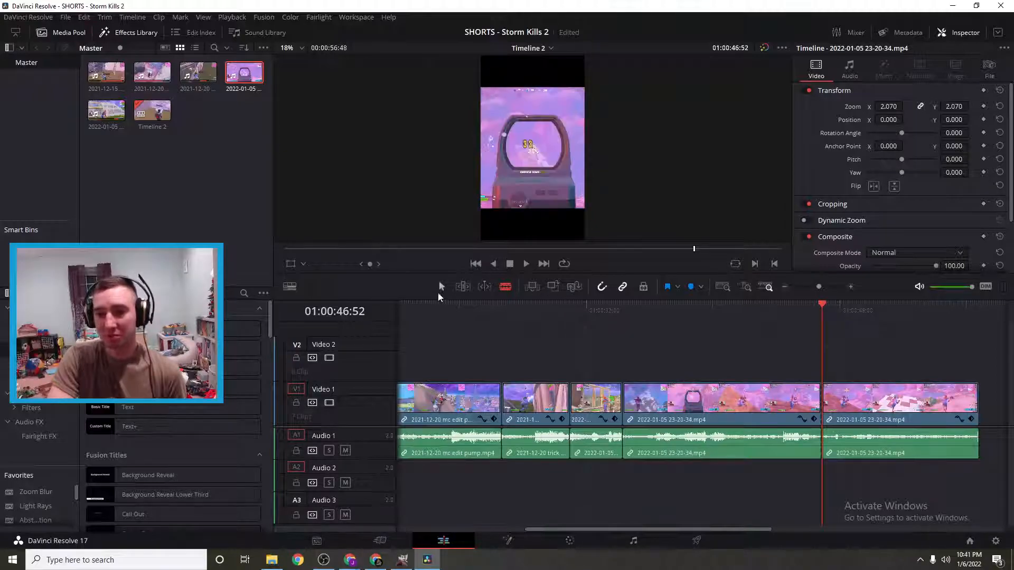
left_click(440, 288)
left_click(875, 409)
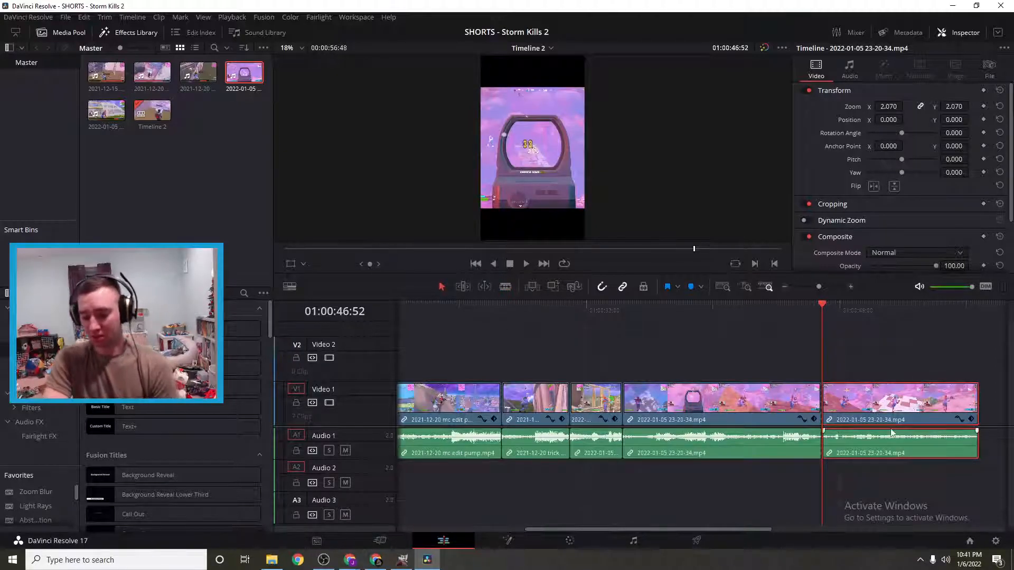
key("Delete")
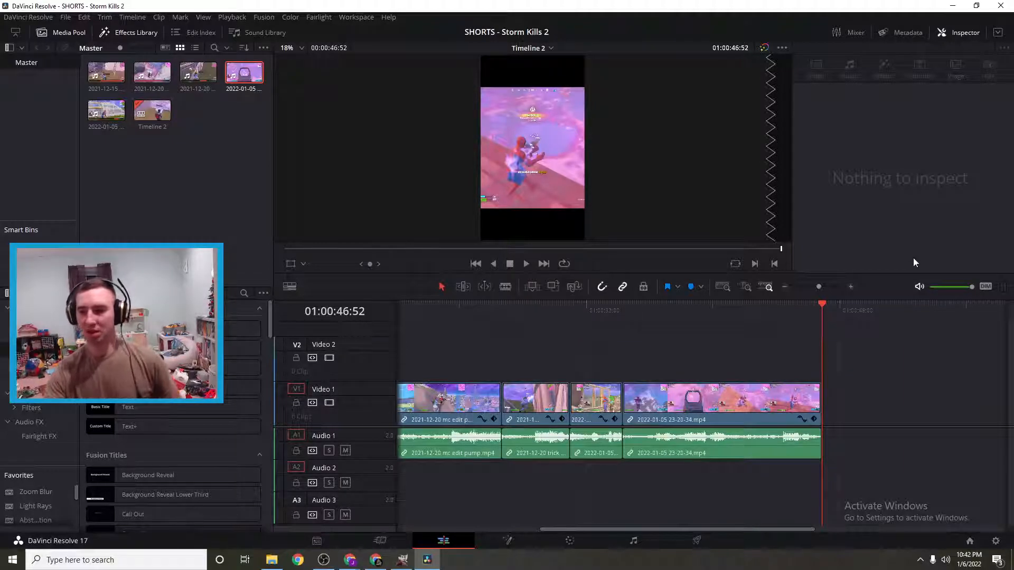
left_click_drag(827, 306, 787, 307)
left_click(718, 403)
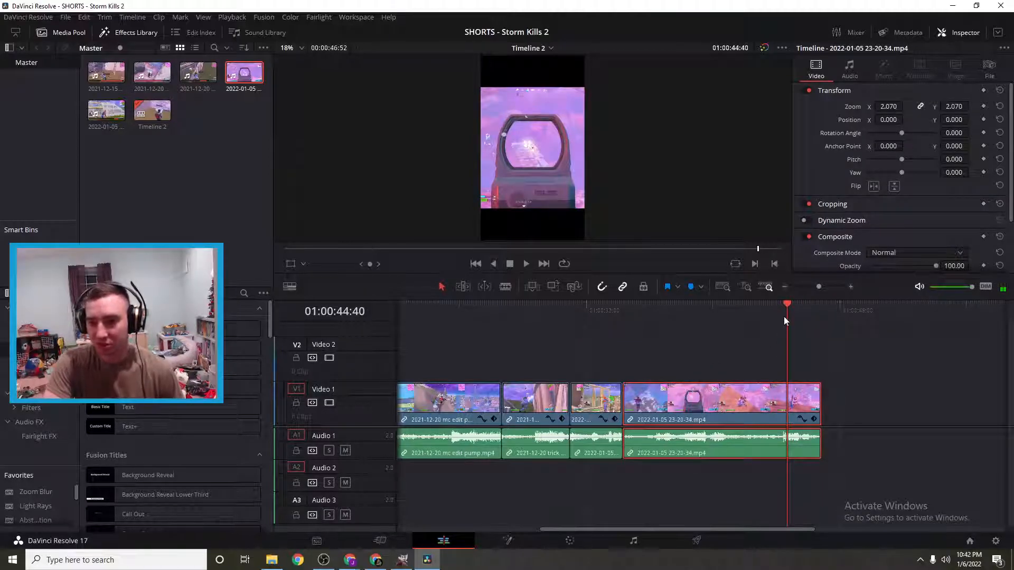
right_click(711, 403)
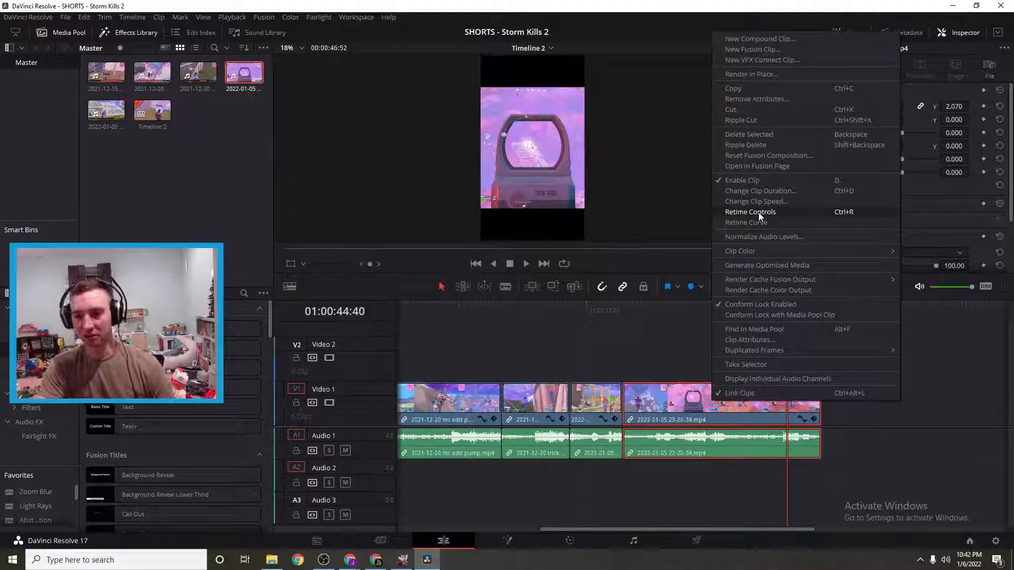
left_click(670, 354)
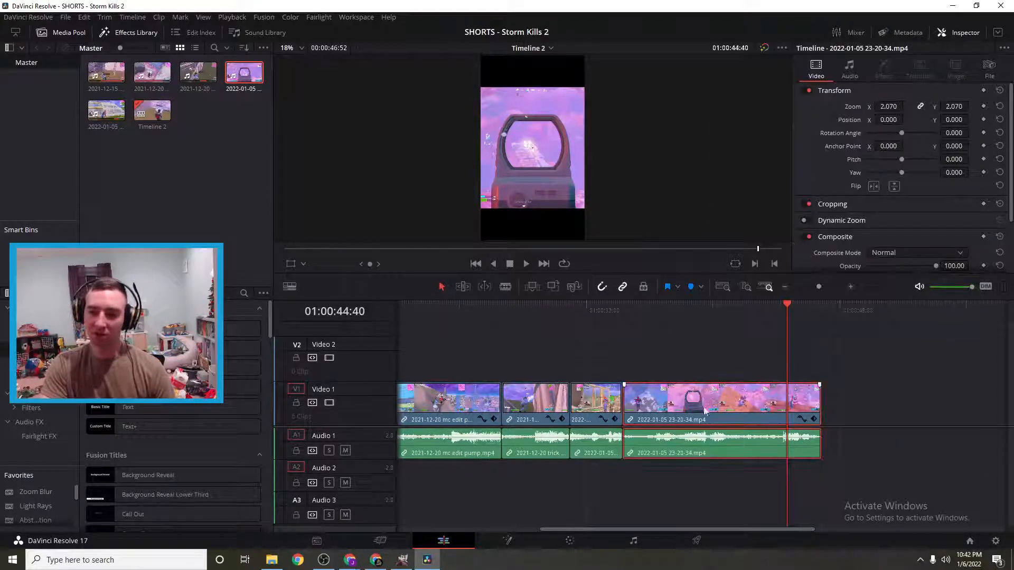
key("ctrl+r")
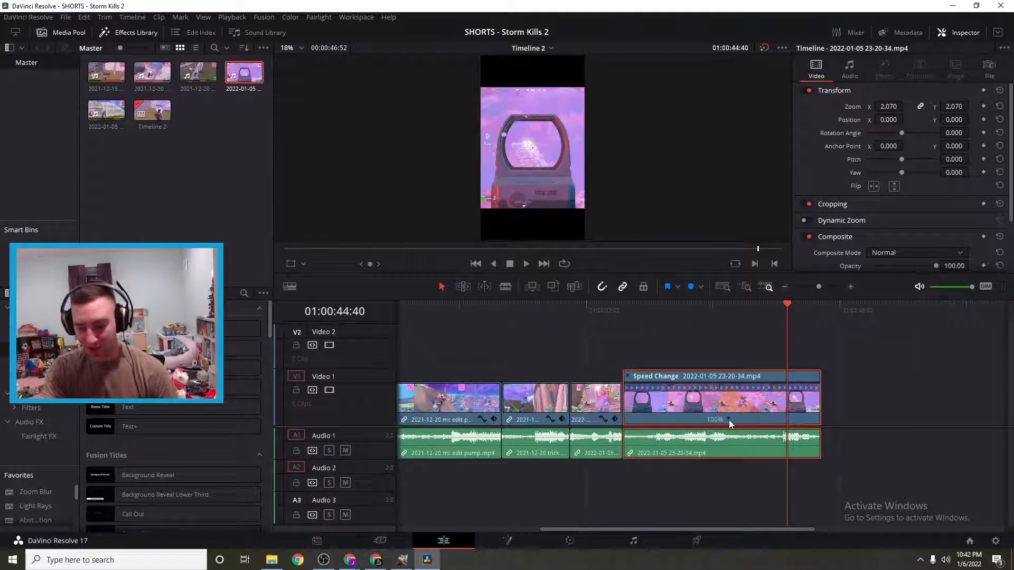
left_click(729, 421)
mouse_move(752, 462)
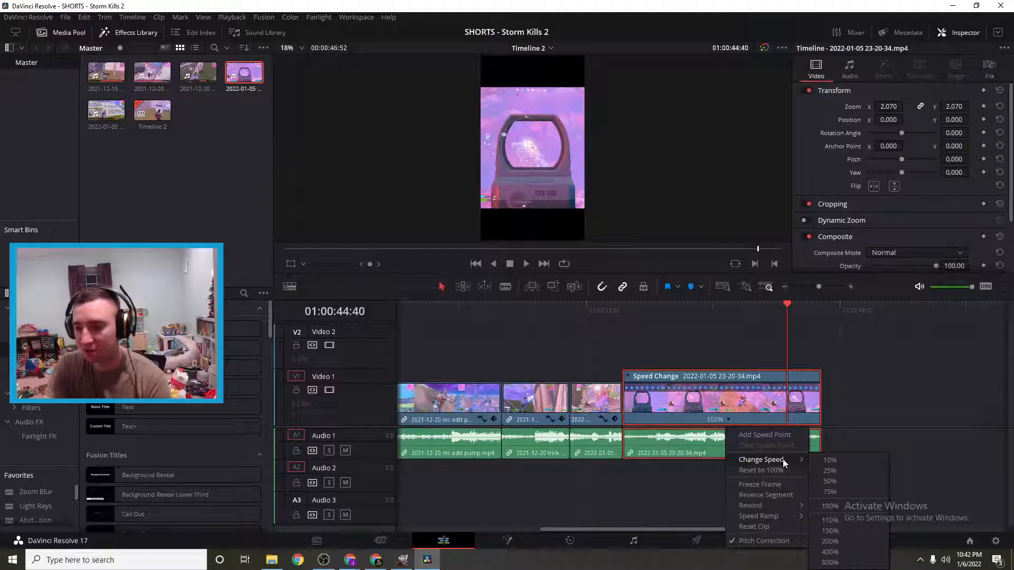
left_click(842, 541)
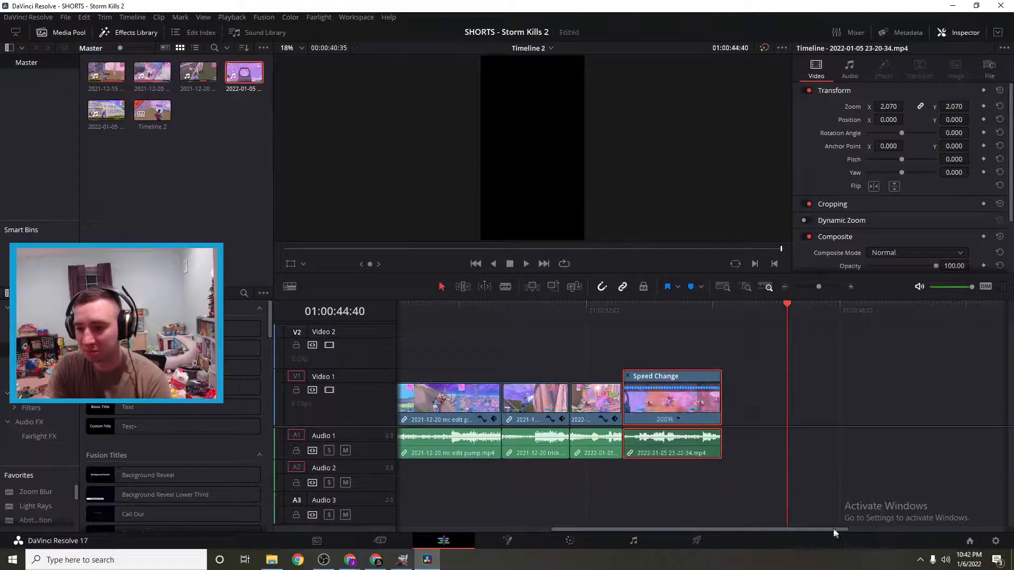
- Play the sped-up clip from 01:00:34:18 to its end and return the playhead to the timeline start
left_click_drag(784, 306, 628, 331)
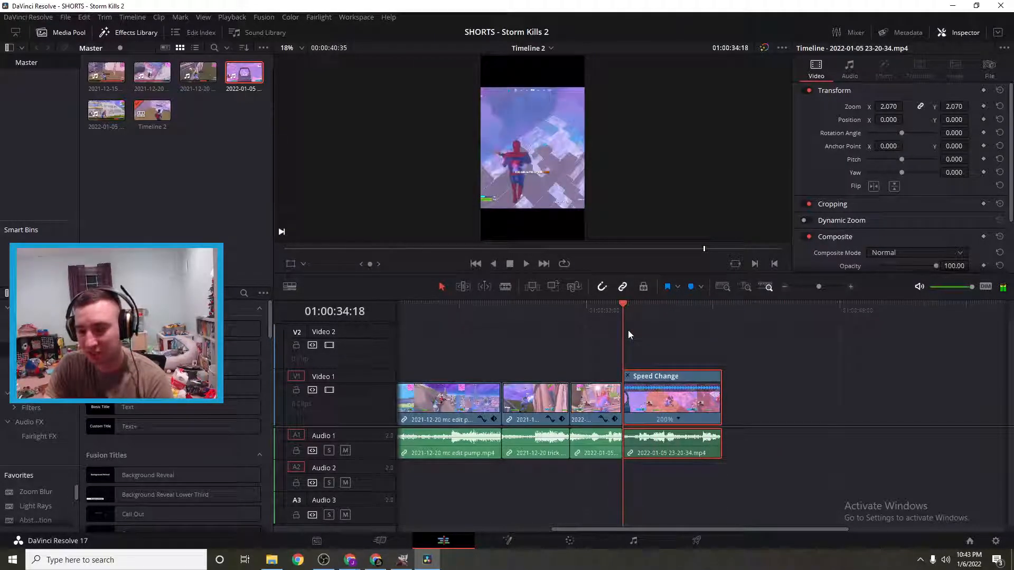
left_click(528, 266)
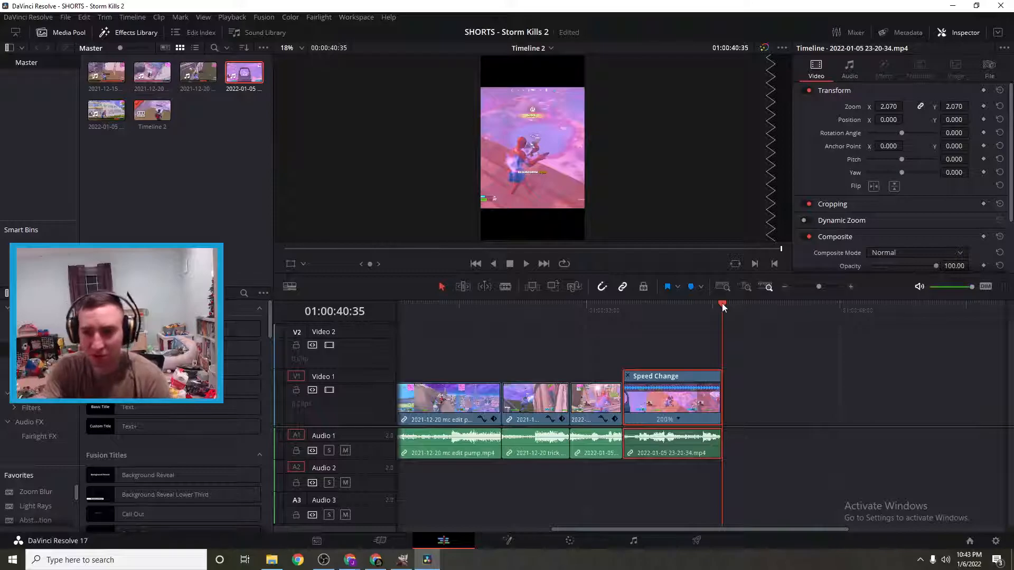
left_click_drag(722, 304, 385, 318)
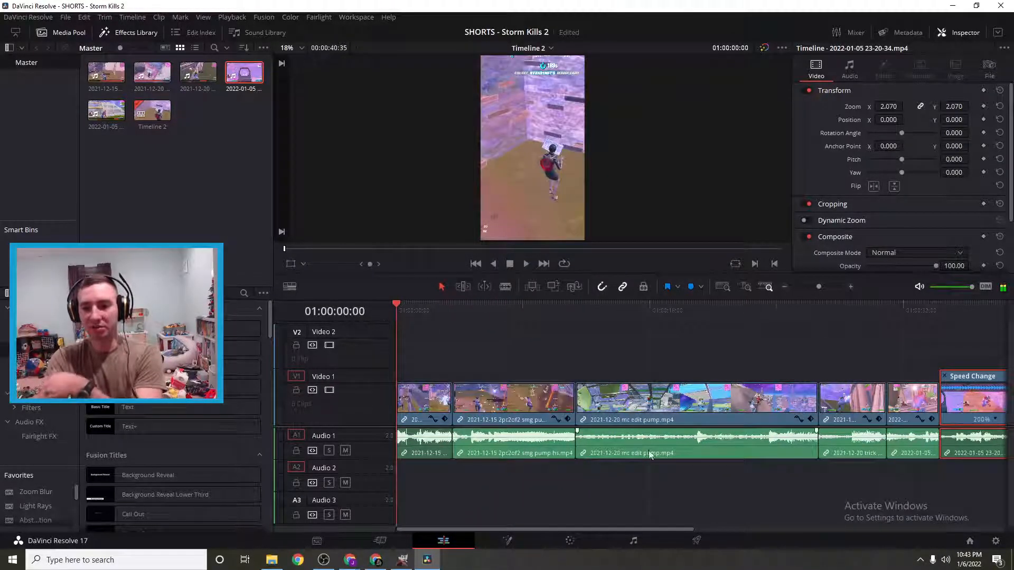
- Browse the saved projects in the Project Manager and open Chapter 2 Season 7 - Video 2
left_click(969, 541)
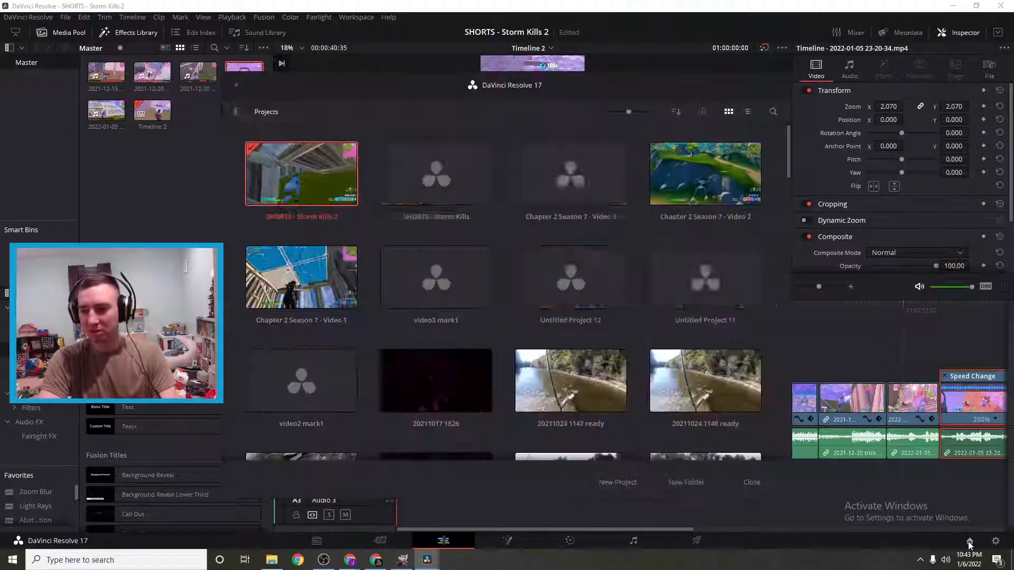
scroll(708, 400, "down", 10)
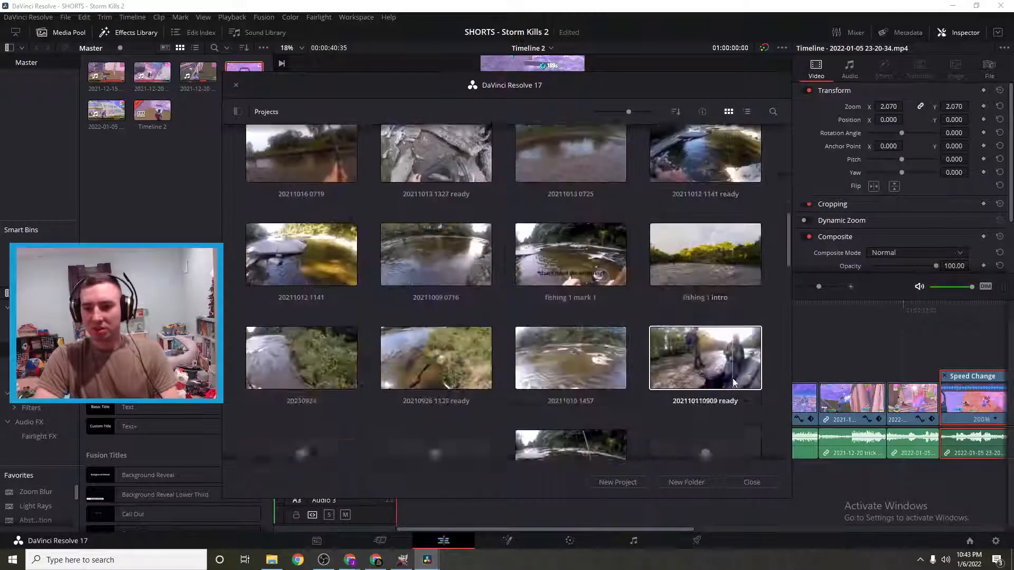
scroll(708, 399, "down", 10)
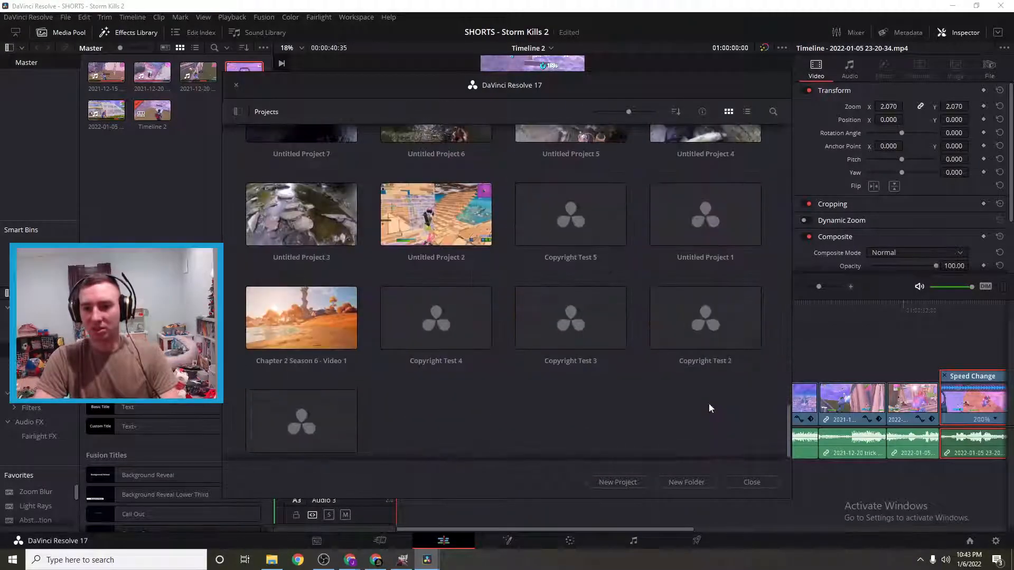
scroll(460, 362, "up", 5)
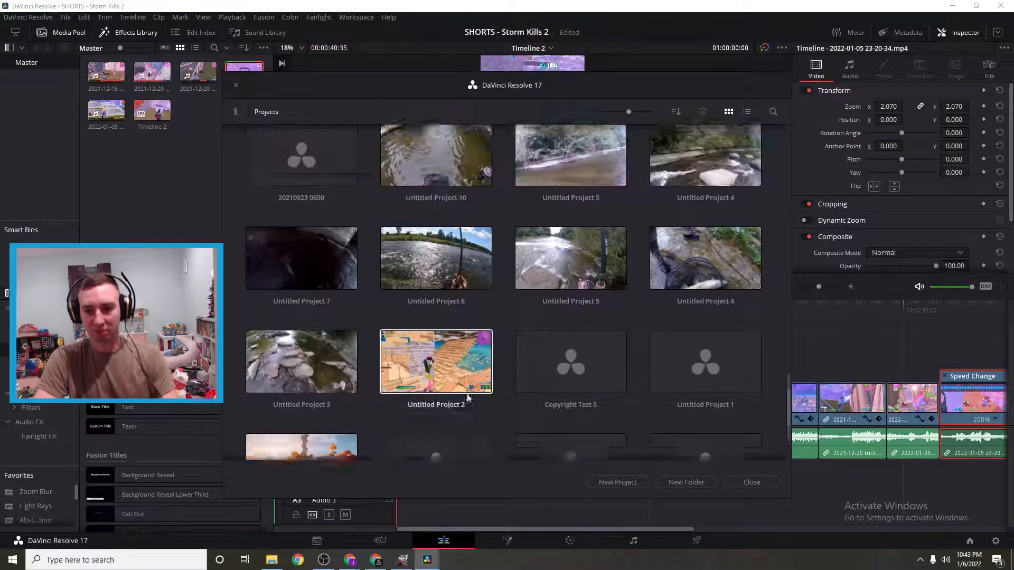
scroll(466, 393, "up", 6)
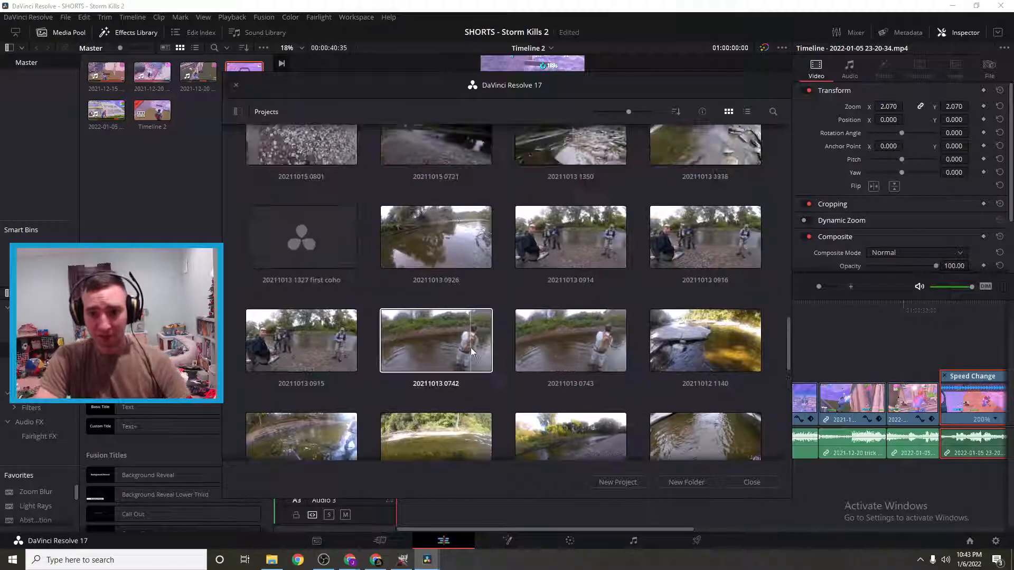
scroll(470, 359, "up", 8)
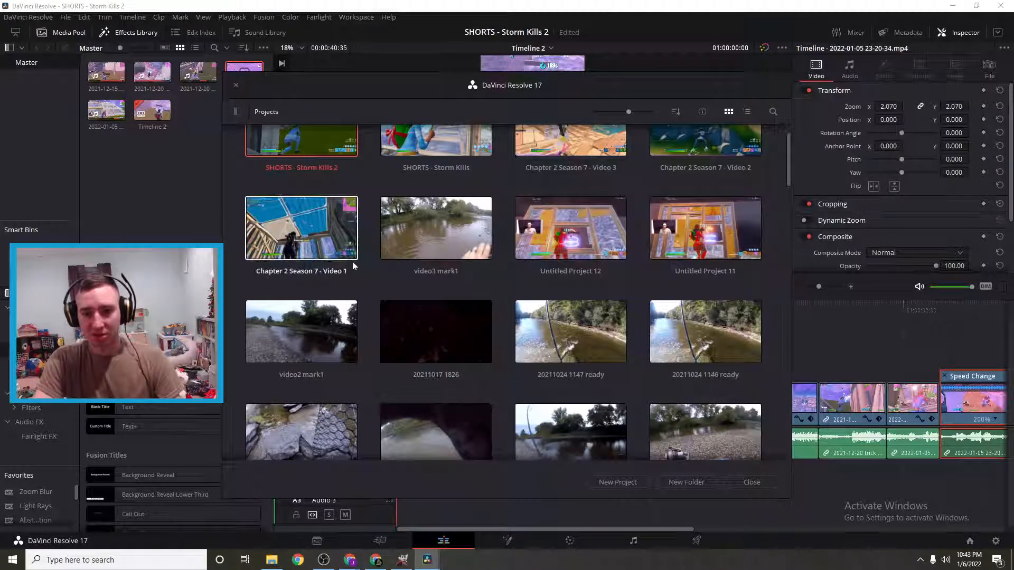
scroll(570, 285, "up", 1)
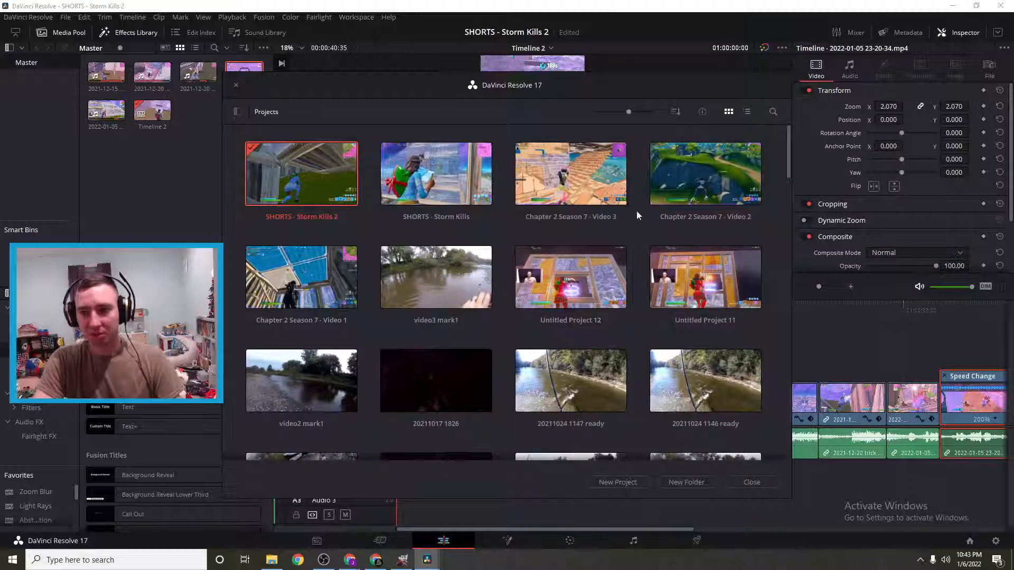
left_click(721, 179)
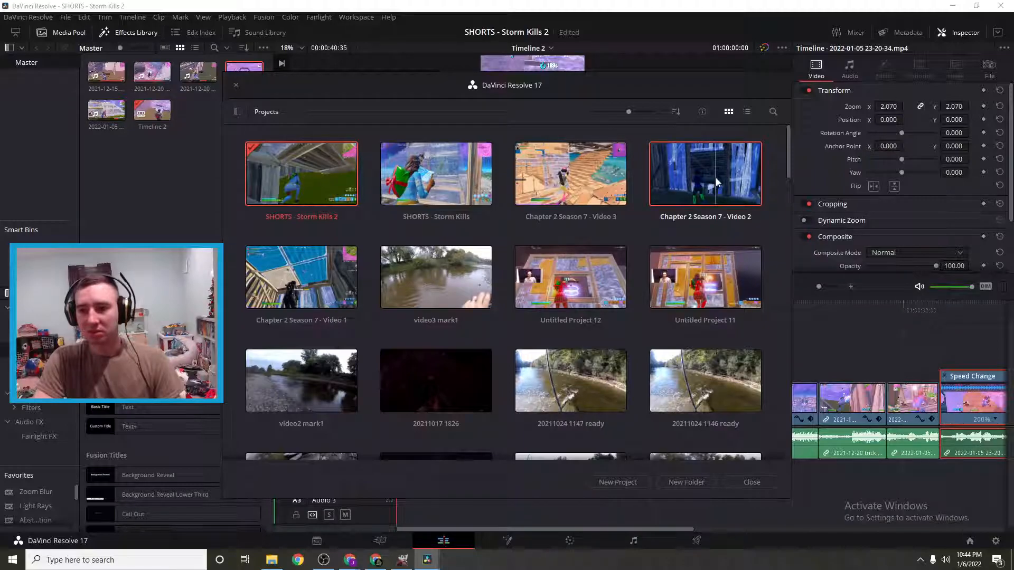
double_click(715, 177)
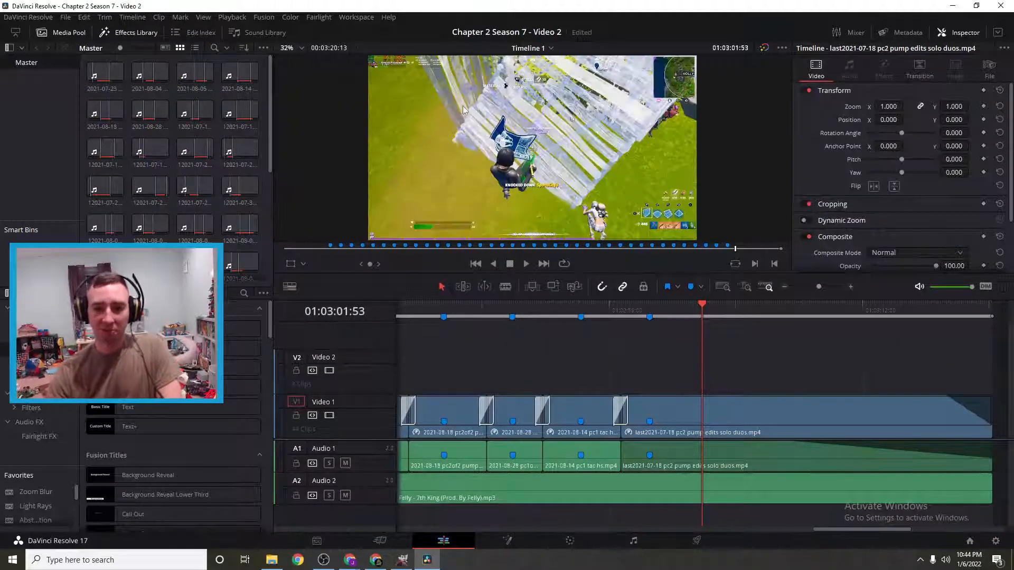
- Scrub through the montage timeline to examine how its gameplay clips, music and markers are laid out, ending at 01:00:18:33
left_click(784, 287)
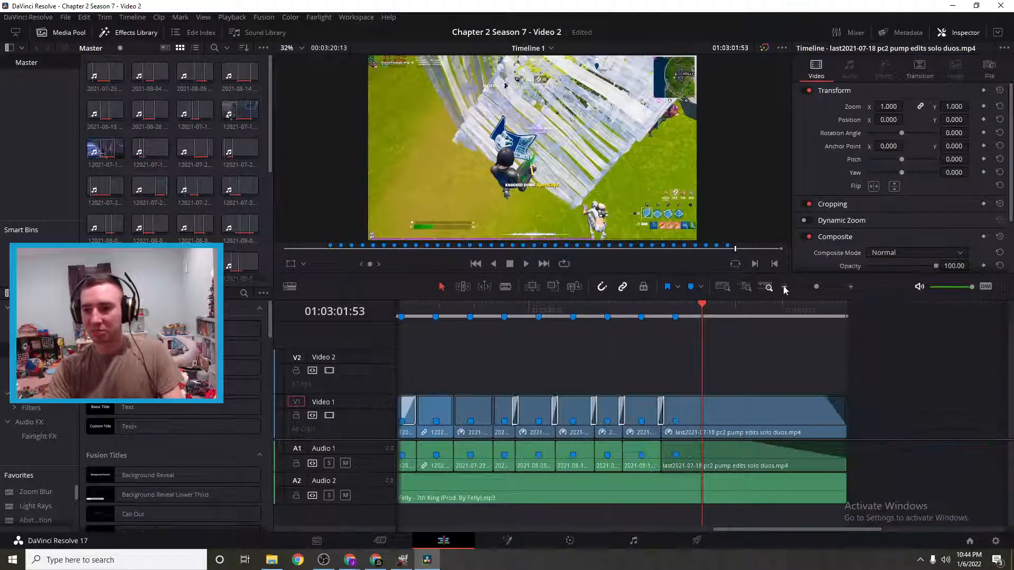
left_click(784, 287)
left_click_drag(702, 304, 590, 319)
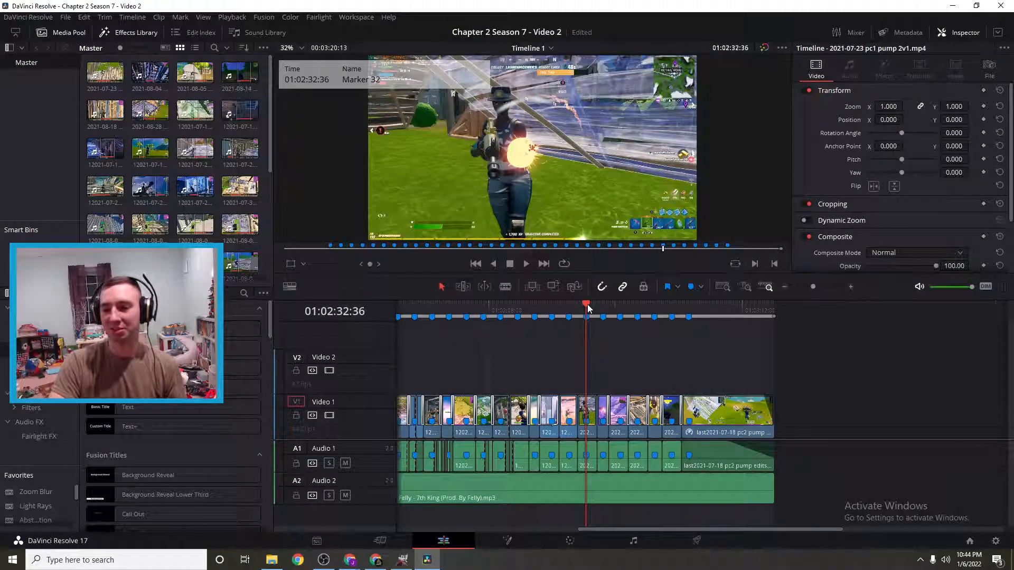
left_click_drag(588, 309, 624, 309)
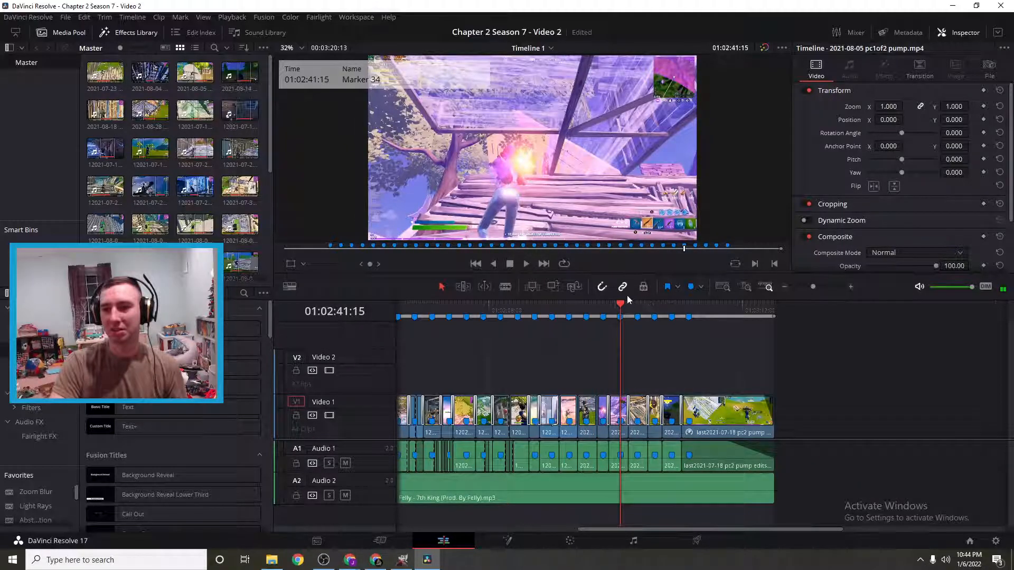
mouse_move(622, 303)
left_mouse_down()
mouse_move(692, 309)
mouse_move(390, 310)
mouse_move(447, 310)
mouse_move(438, 317)
left_mouse_up()
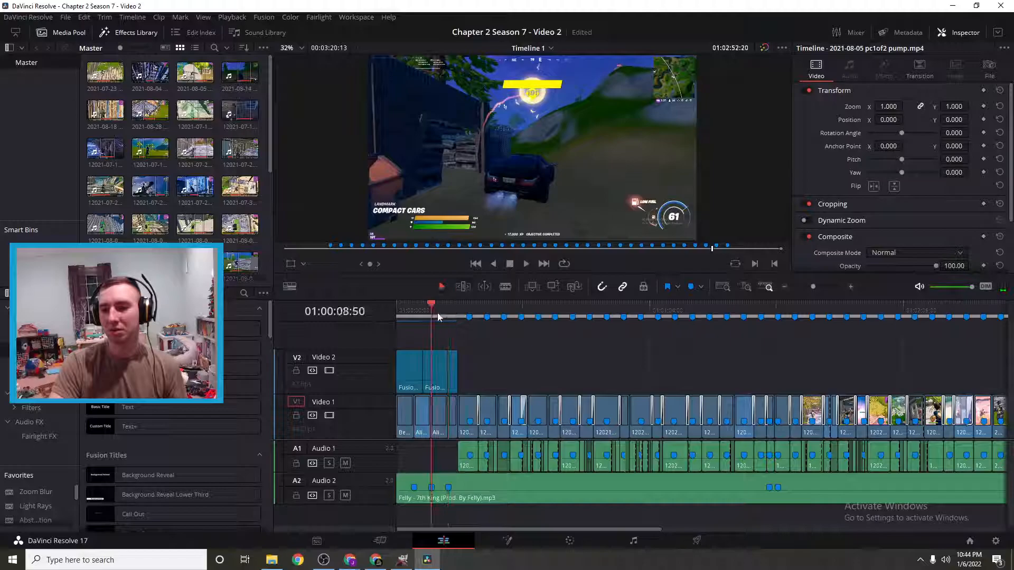
right_click(437, 313)
left_click(432, 306)
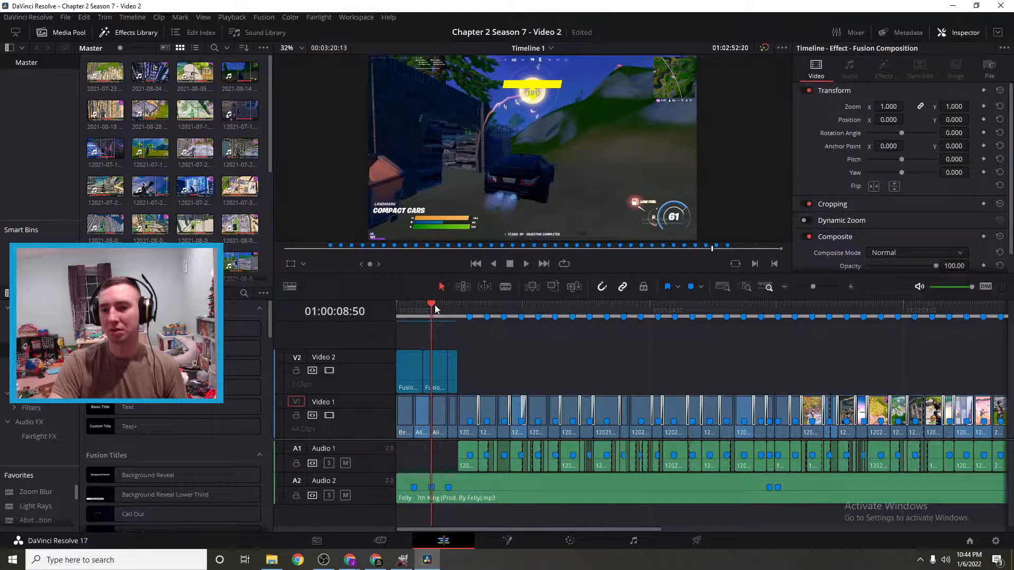
left_click_drag(430, 304, 471, 316)
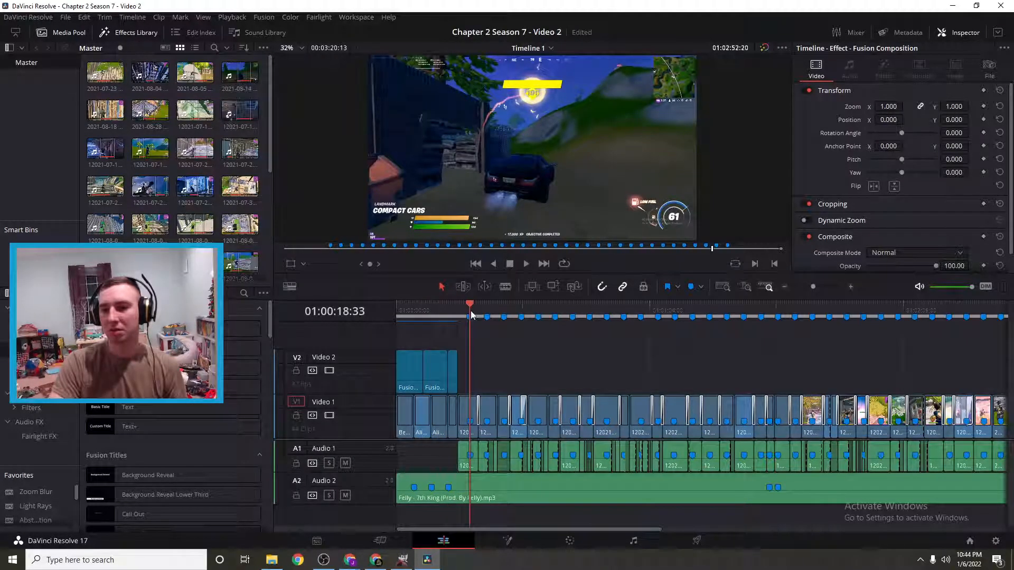
- Play the montage from 01:00:18:33 to 01:00:30:16, replaying the pc1 pump pf vr clip, and inspect the railgun launch clip in the timeline
left_click(526, 265)
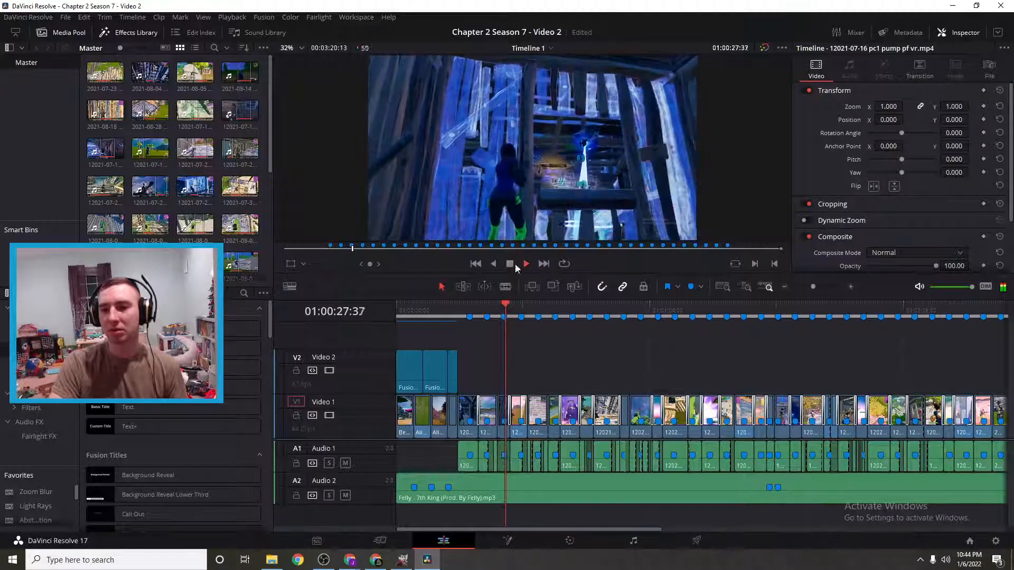
left_click(508, 264)
left_click_drag(508, 304, 500, 305)
left_click(524, 265)
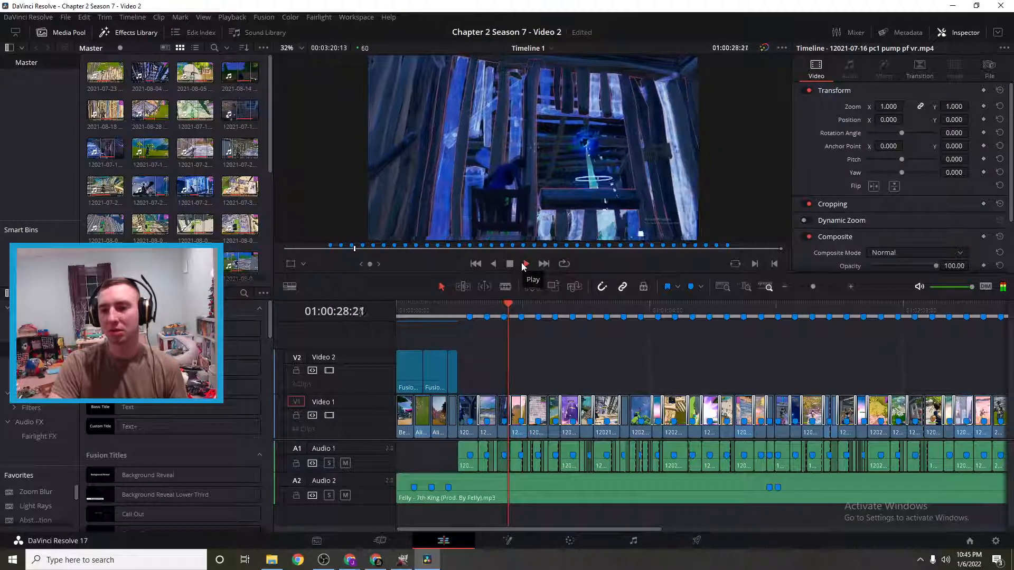
left_click(509, 265)
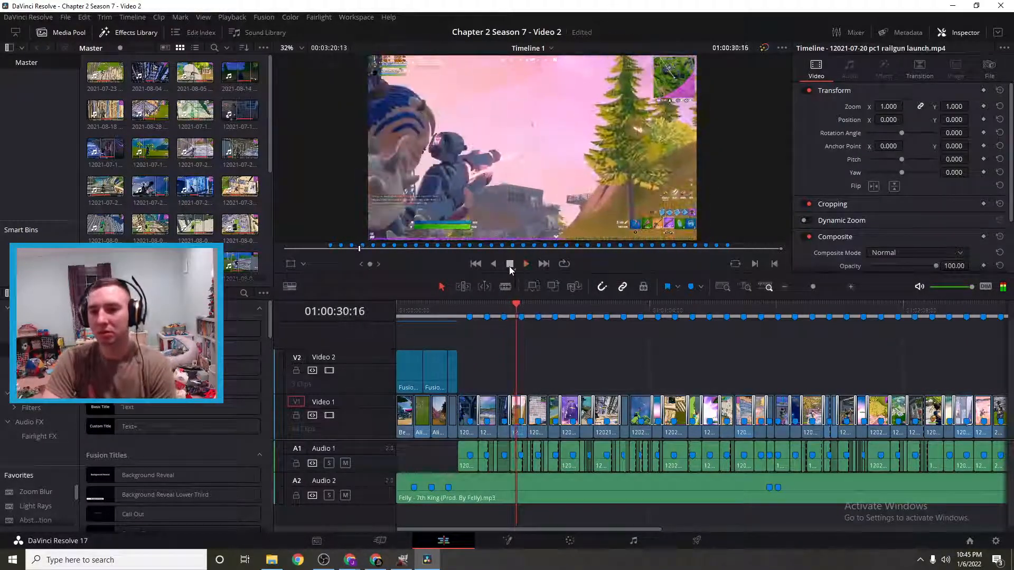
left_click(851, 287)
left_click(850, 287)
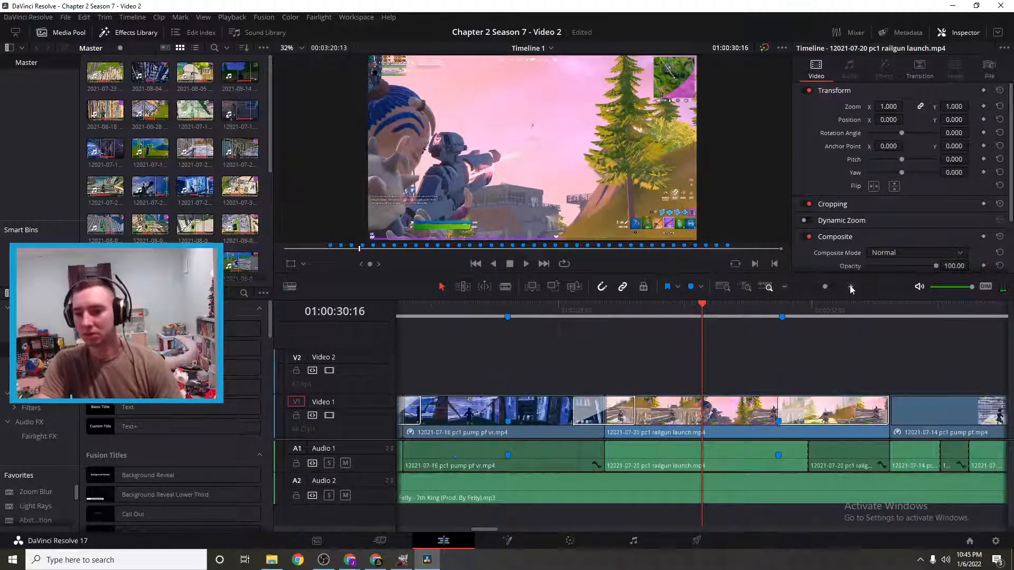
- Scrub the montage from its marker at 01:00:27:12 to 01:00:33:27 and play on to 01:00:39:46
mouse_move(702, 305)
left_mouse_down()
mouse_move(438, 344)
mouse_move(500, 356)
left_mouse_up()
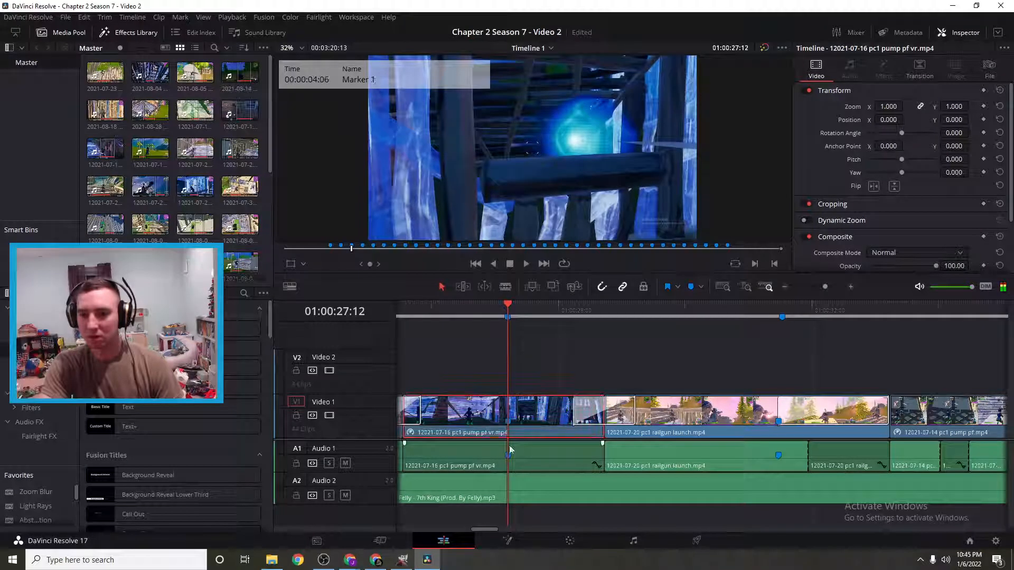
left_click_drag(507, 305, 904, 371)
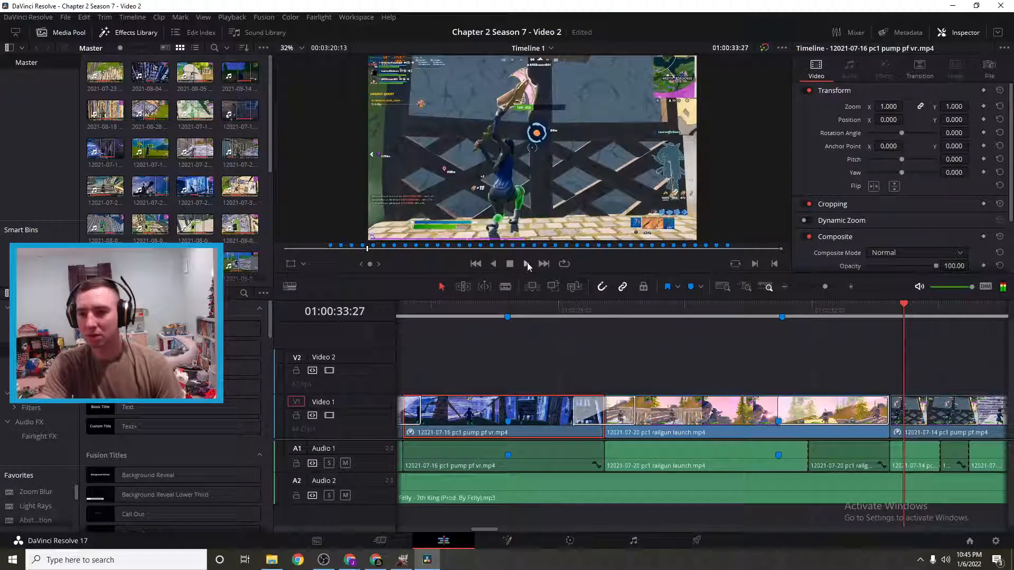
left_click(527, 264)
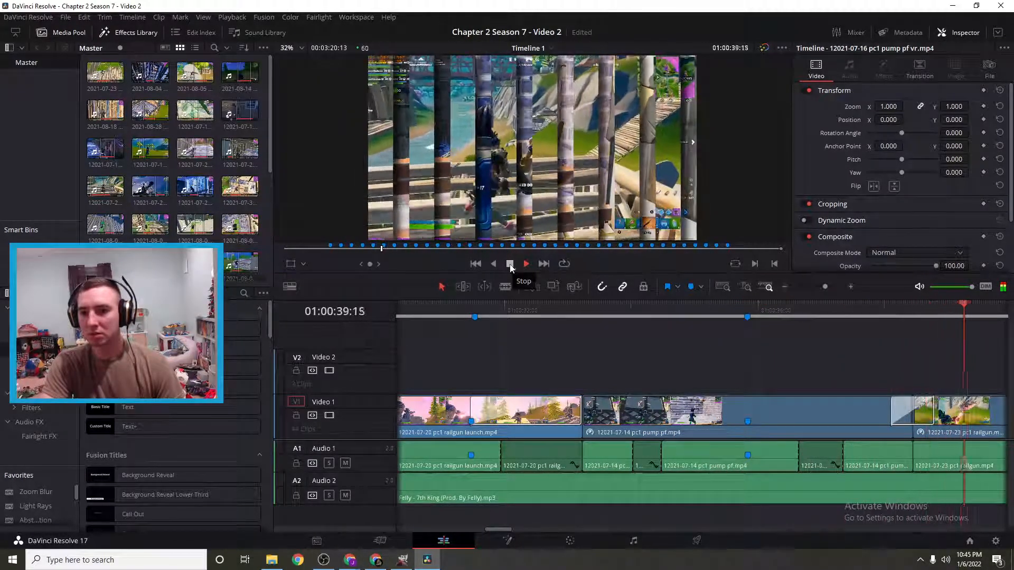
left_click(510, 264)
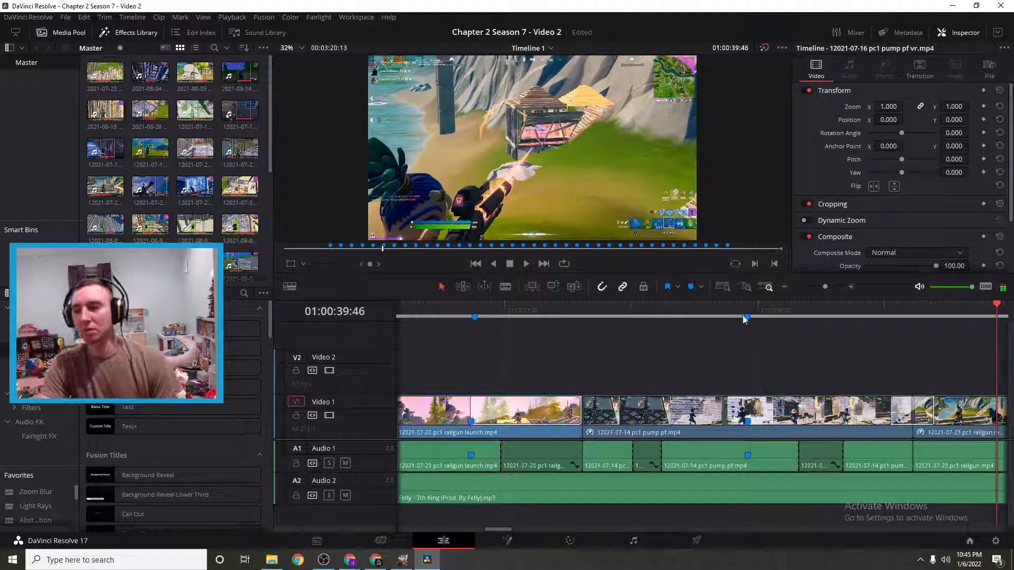
- Open the SHORTS - Storm Kills 2 project and place the playhead at 01:00:39:58 in the last clip
left_click(969, 540)
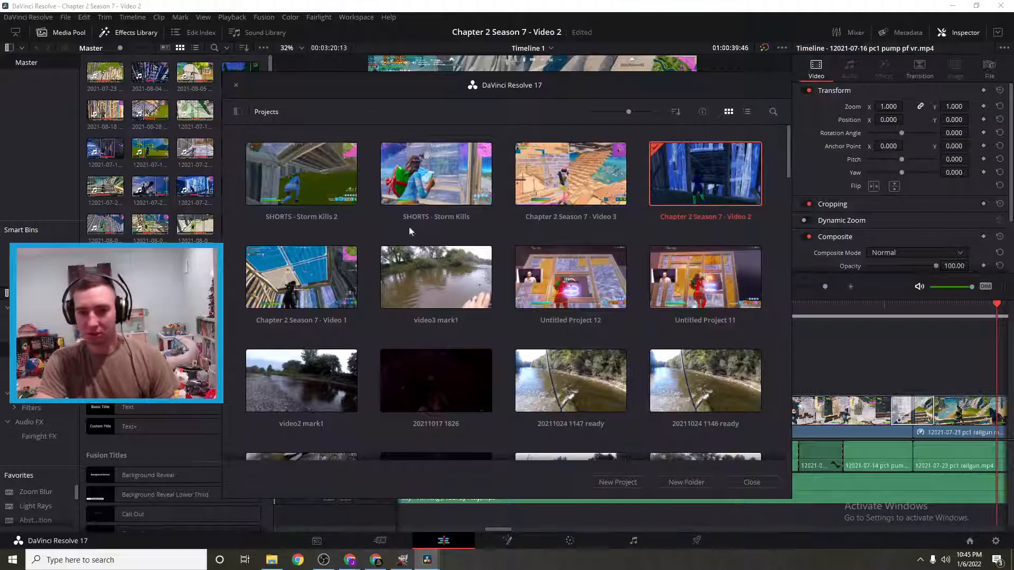
double_click(318, 174)
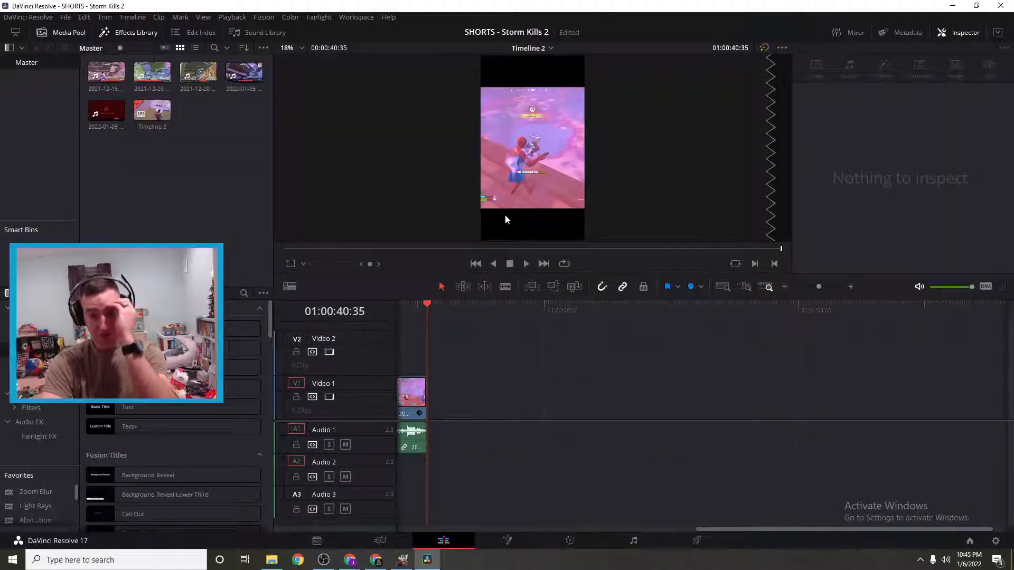
left_click(418, 305)
- Set the last timeline clip's zoom to 3.220 and its X position to 150, checking the framing at 01:00:36:16
left_click(407, 396)
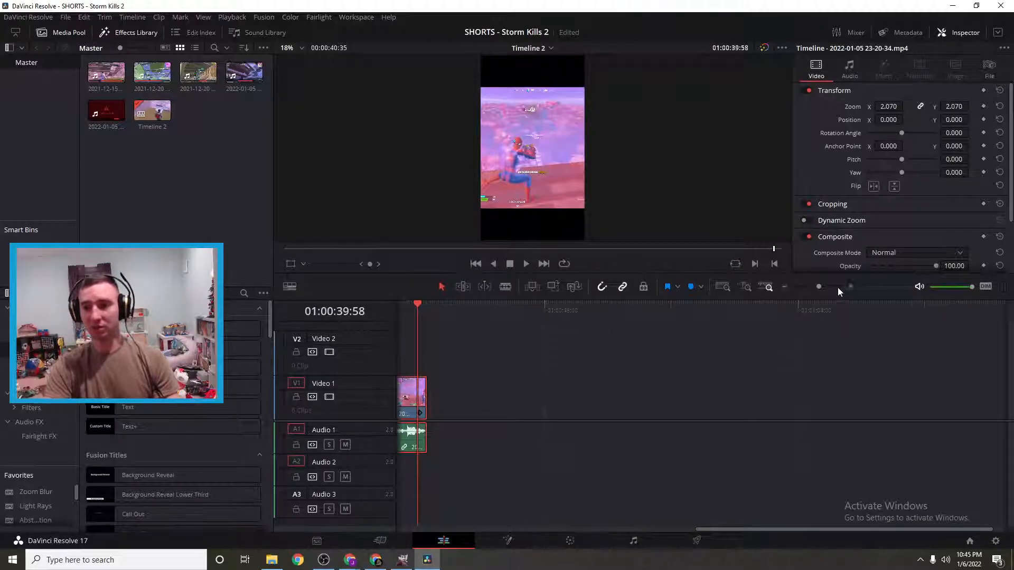
left_click_drag(823, 528, 702, 528)
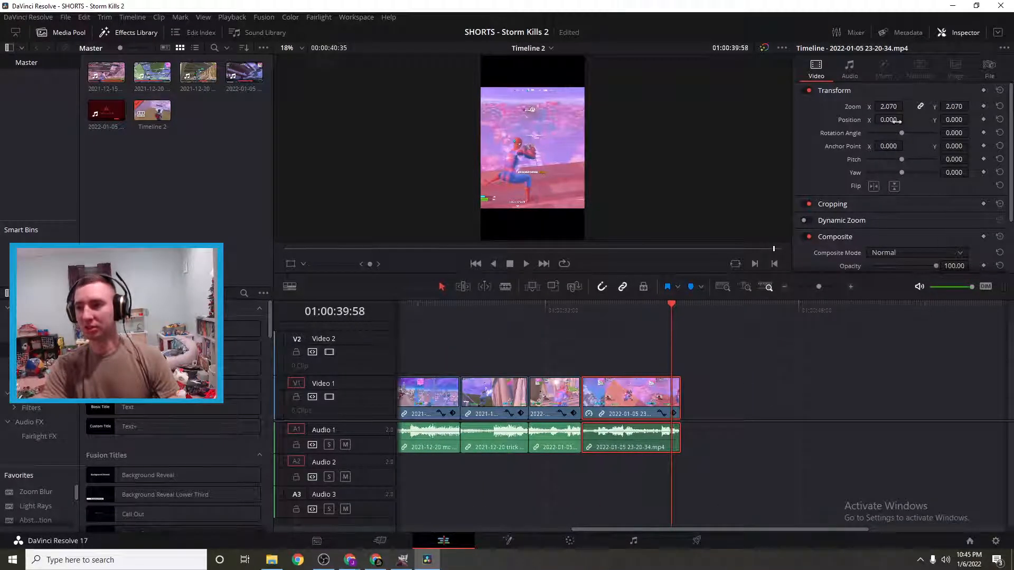
left_click_drag(891, 106, 911, 116)
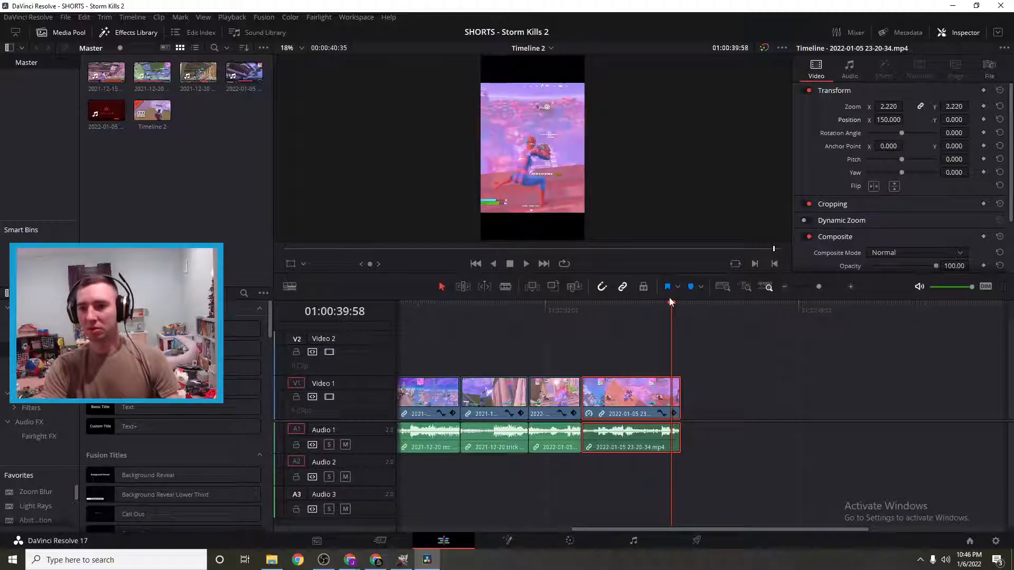
left_click_drag(671, 306, 612, 315)
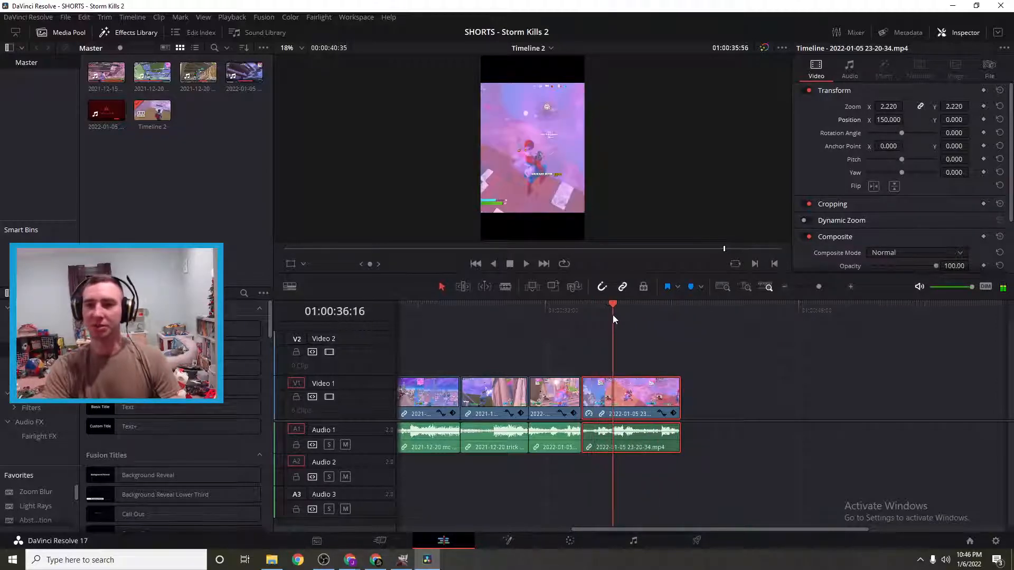
left_click_drag(890, 106, 942, 107)
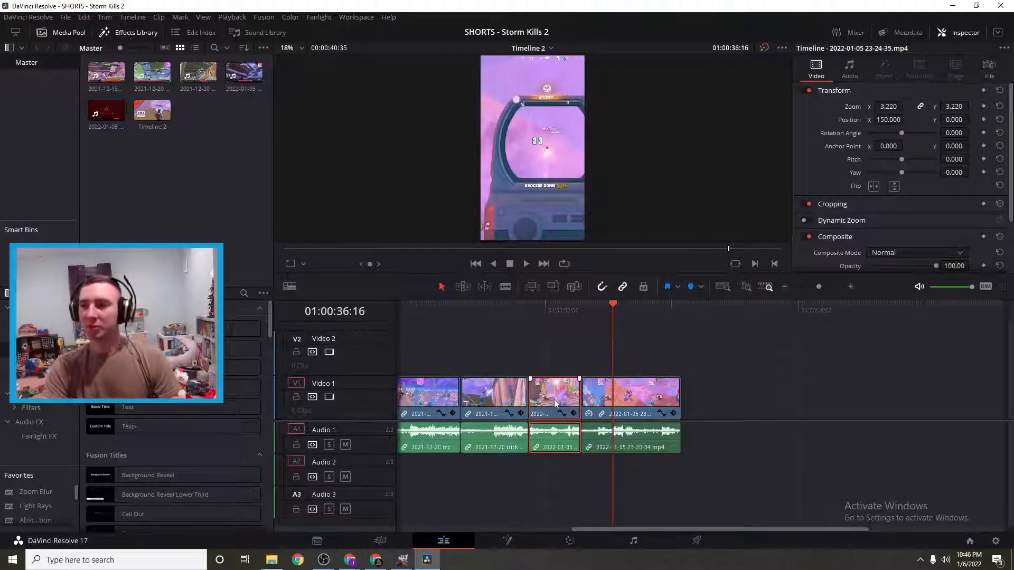
- Check the framing of the preceding clips and set the second clip's zoom to 3.220
left_click(502, 406)
left_click(435, 401)
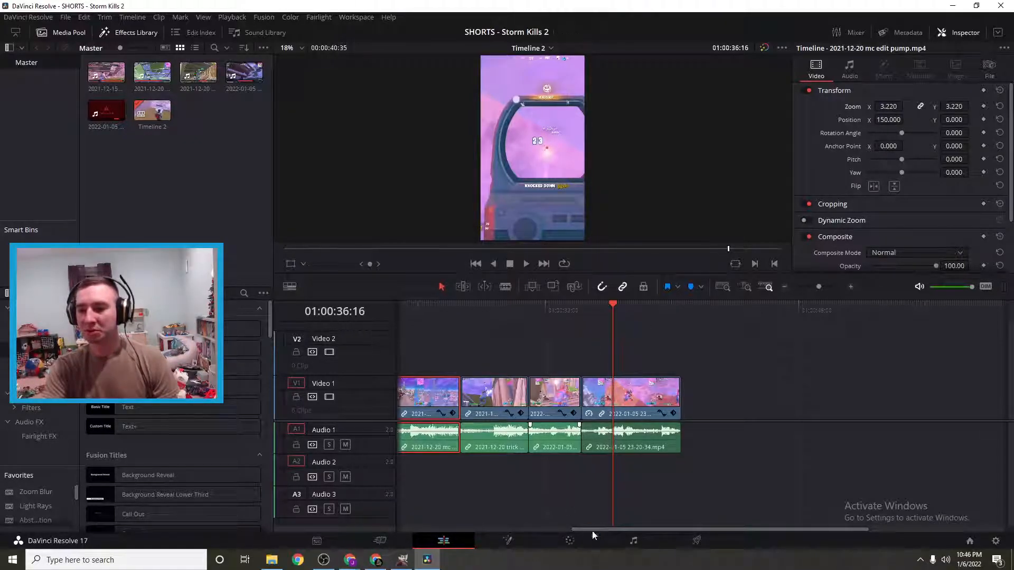
left_click_drag(591, 530, 390, 521)
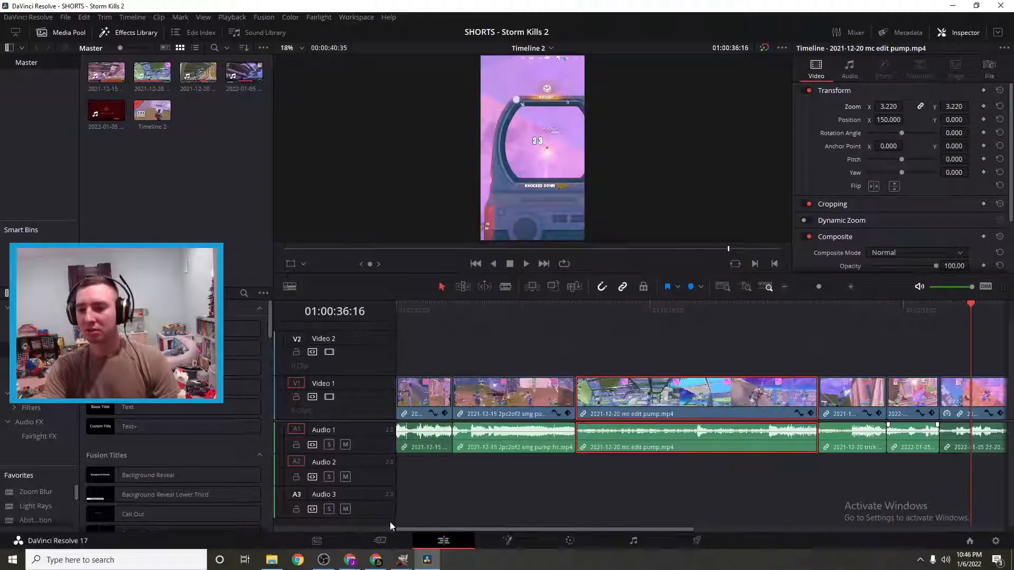
left_click(512, 397)
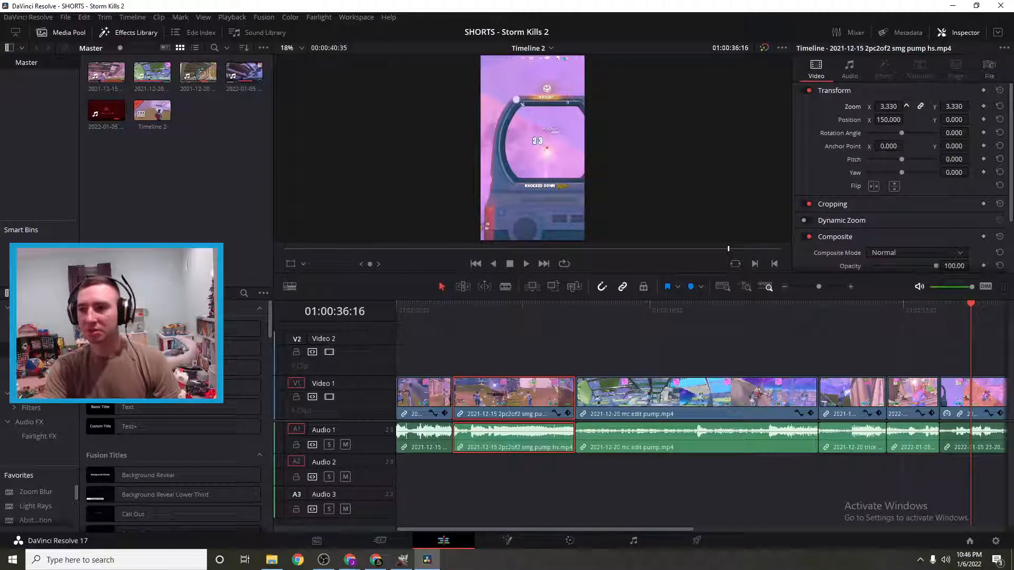
left_click(906, 107)
left_click(906, 108)
left_click(906, 107)
- Set the first timeline clip's zoom to 3.320
left_click(429, 401)
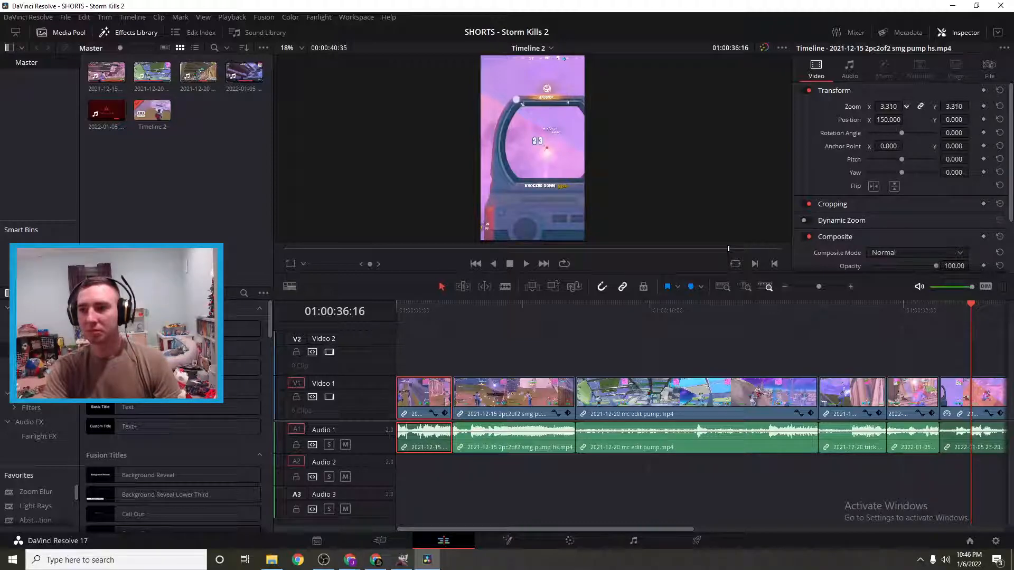
left_click(889, 106)
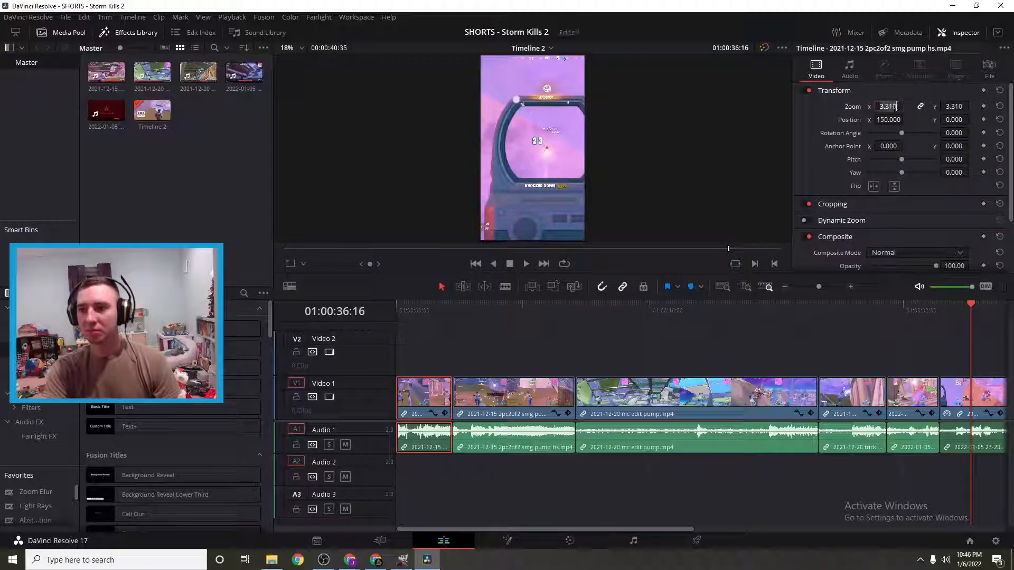
type("3.3")
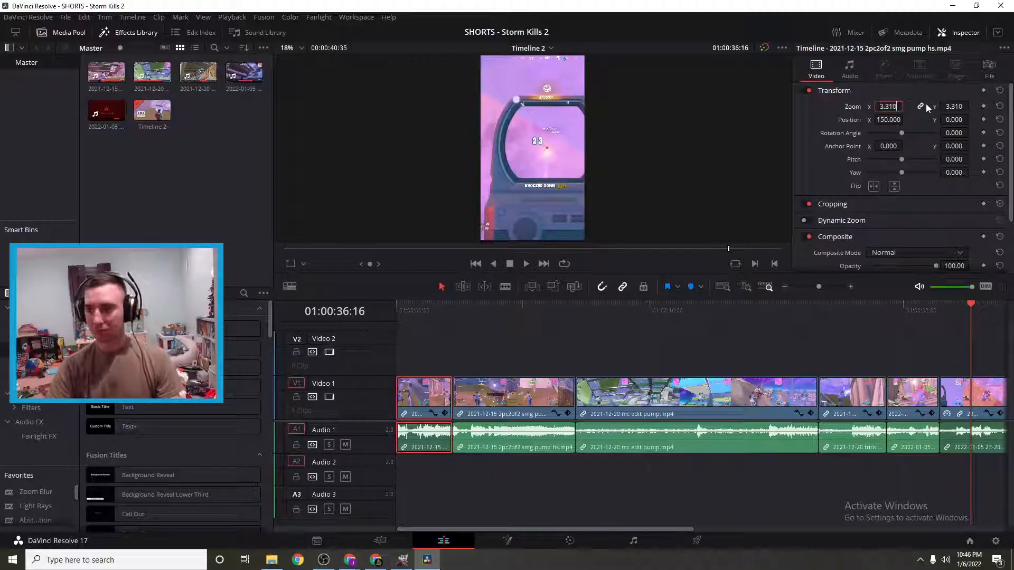
type("2")
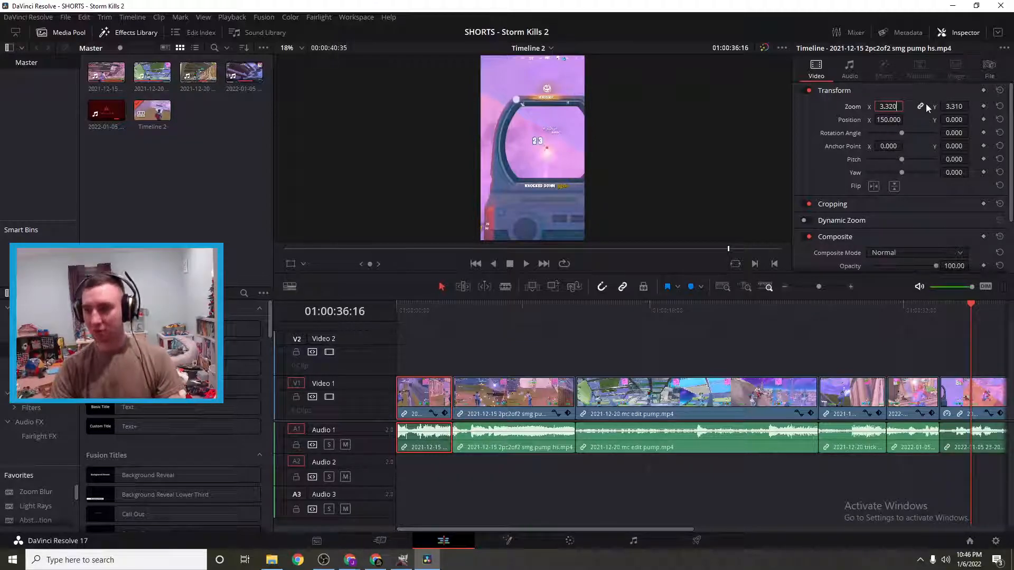
key("Return")
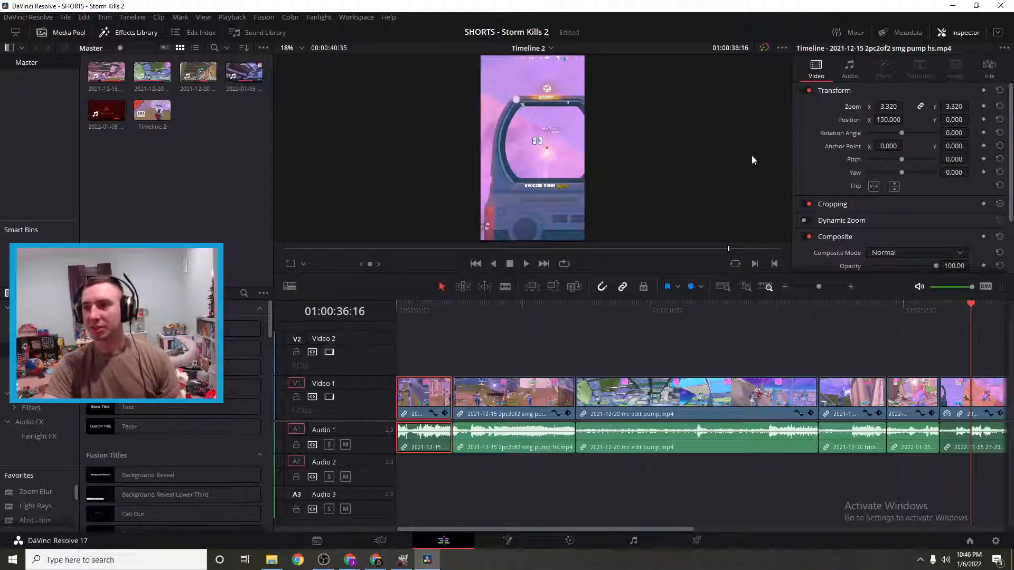
- Check the zoom and position values of each clip from the second to the last
left_click(509, 403)
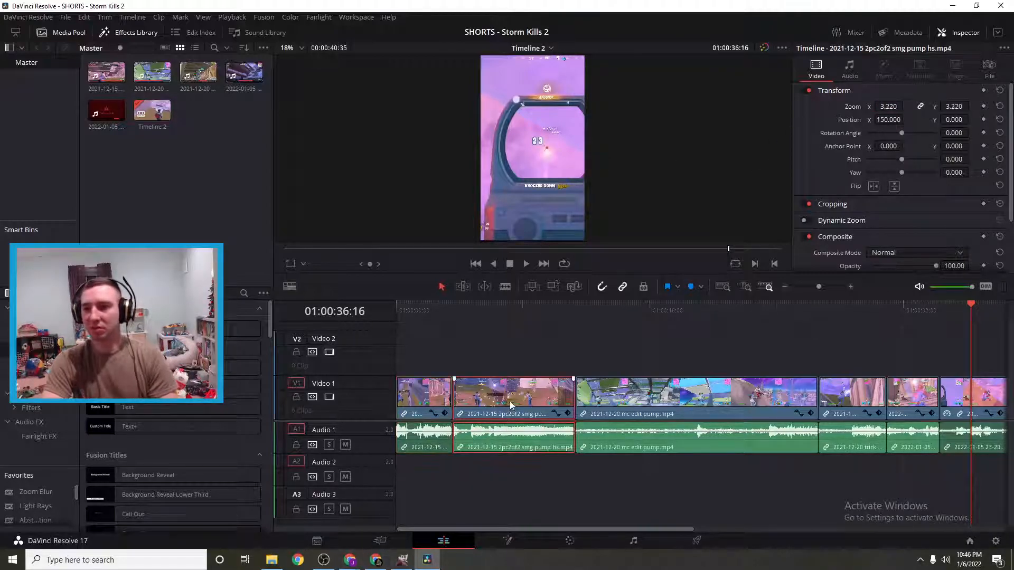
left_click(651, 409)
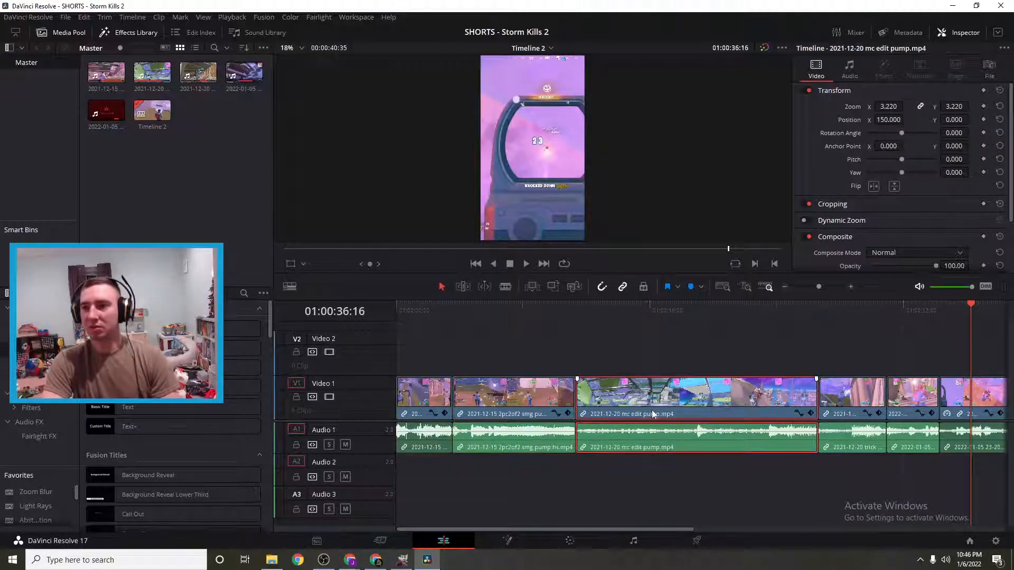
left_click(854, 401)
left_click(909, 401)
left_click(964, 401)
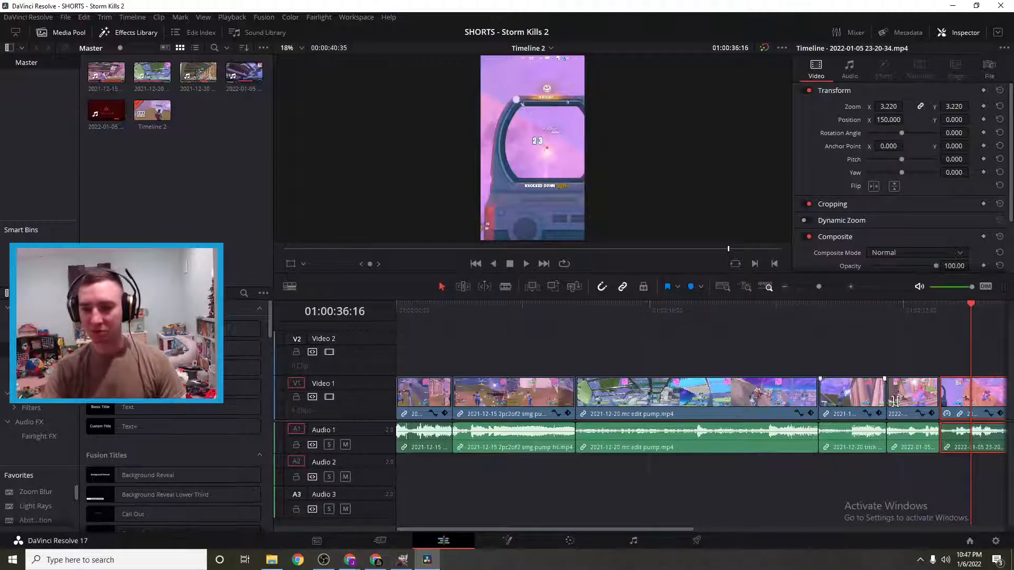
- Find the moment of the shot in the second clip and add a clip marker at 01:00:04:45
left_click_drag(971, 304, 509, 406)
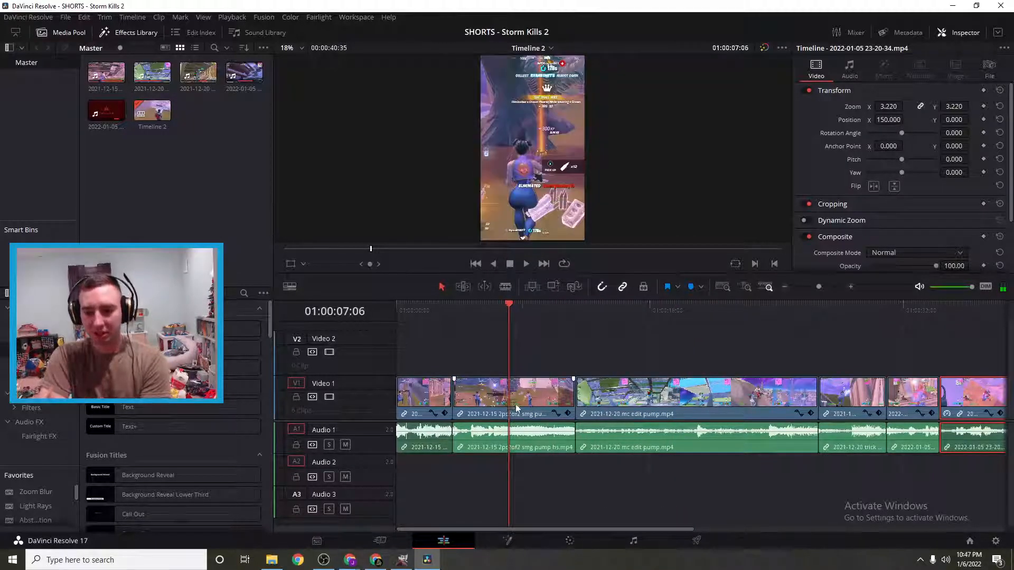
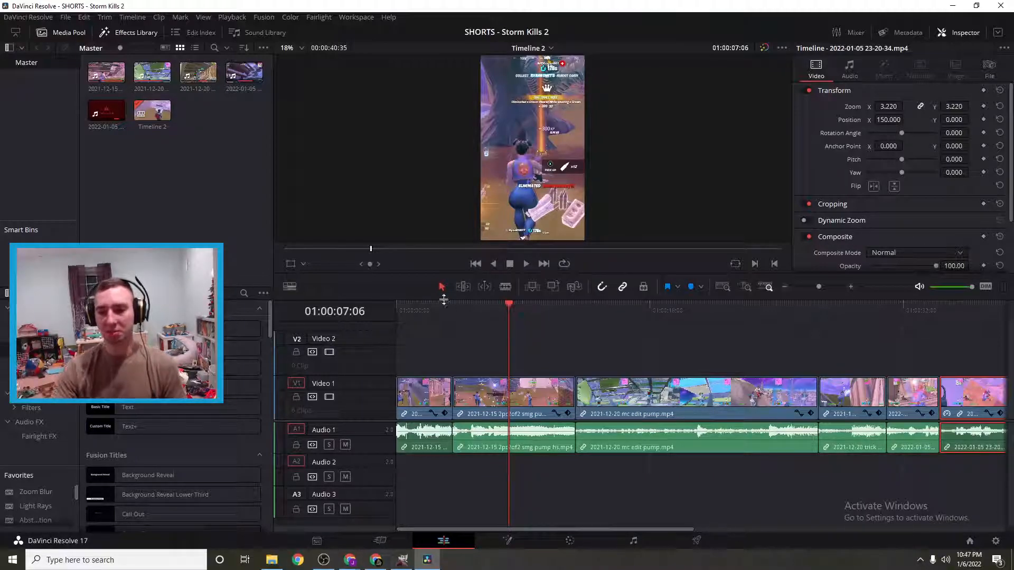
left_click_drag(508, 305, 464, 343)
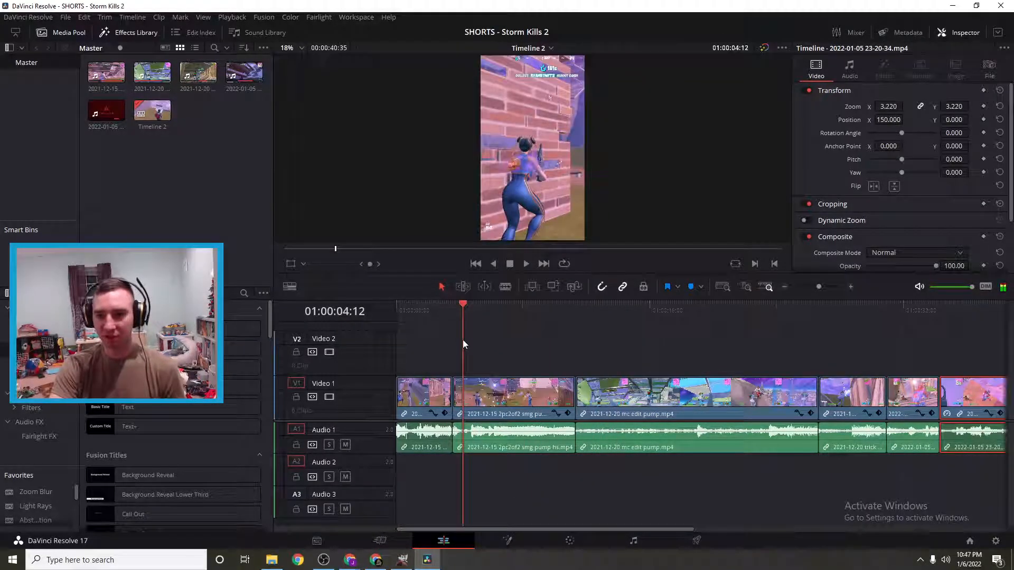
left_click(851, 286)
left_click_drag(534, 304, 546, 306)
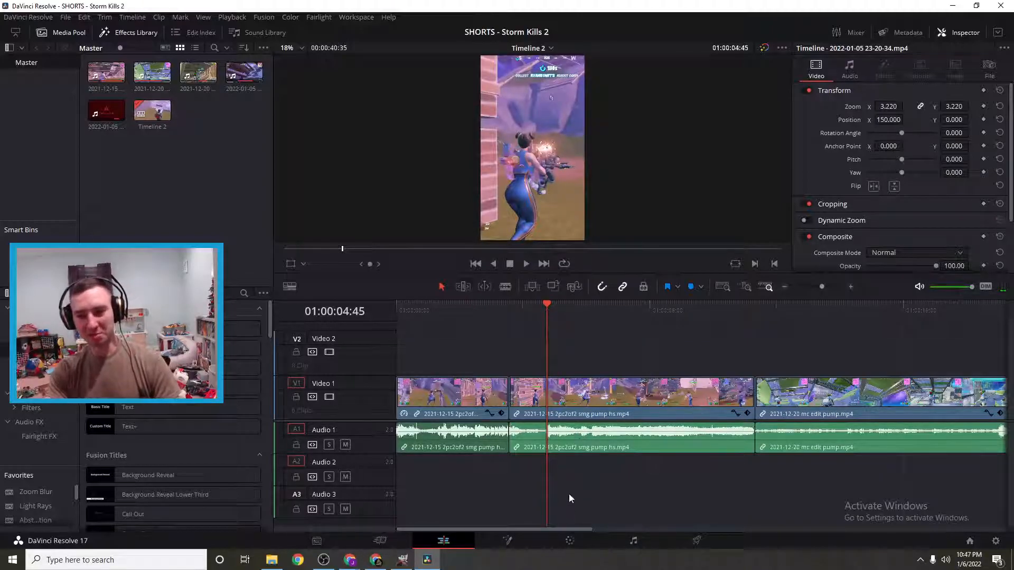
left_click(575, 394)
key("m")
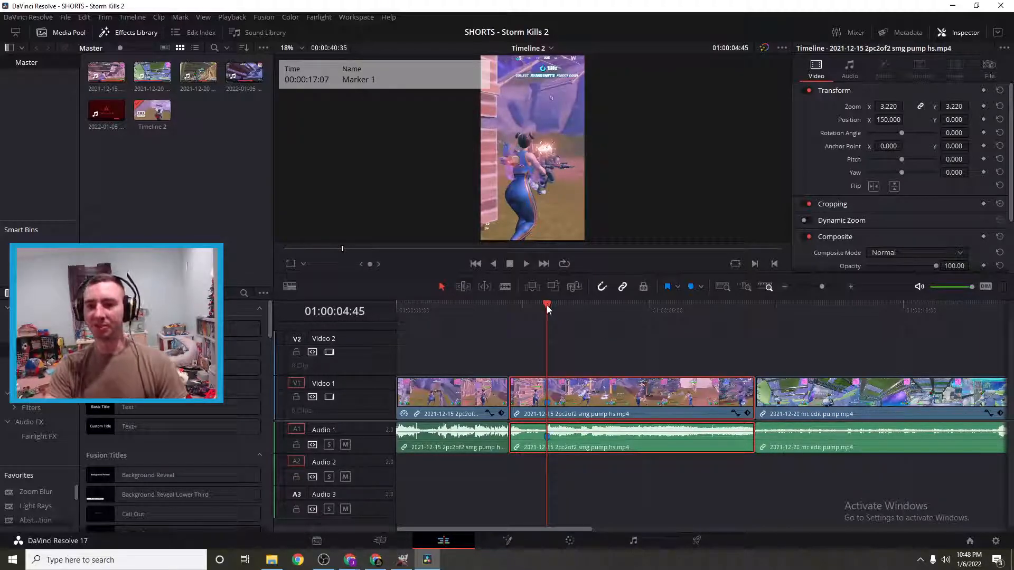
- Split the second clip at its marker at 01:00:04:45 and return to the selection tool
left_click(507, 288)
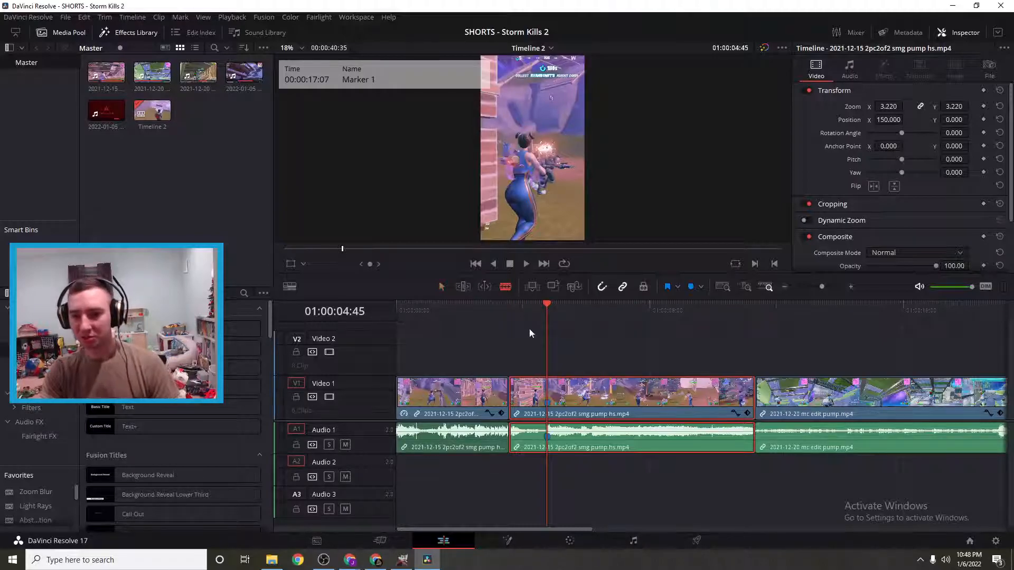
left_click(549, 394)
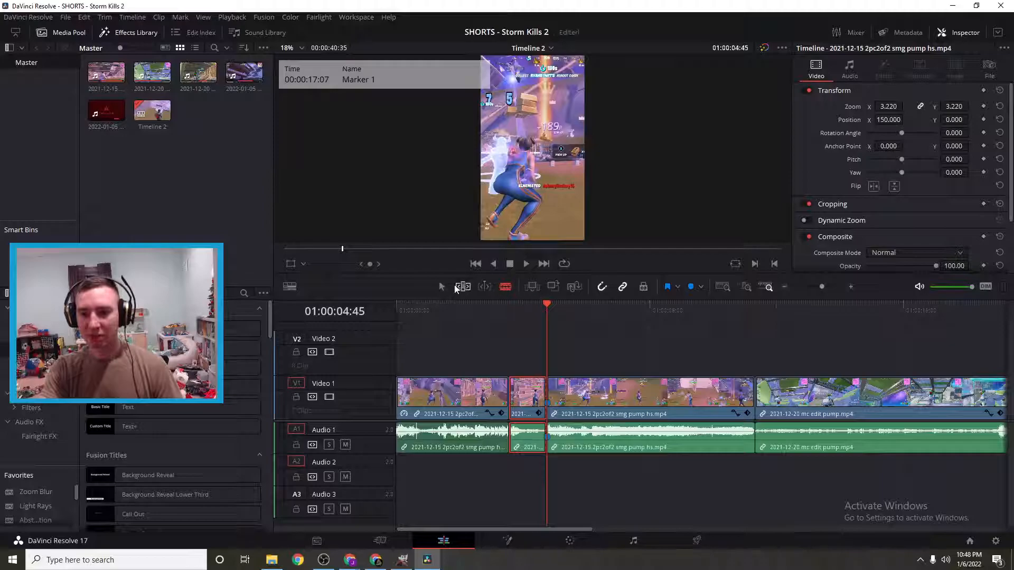
left_click(440, 287)
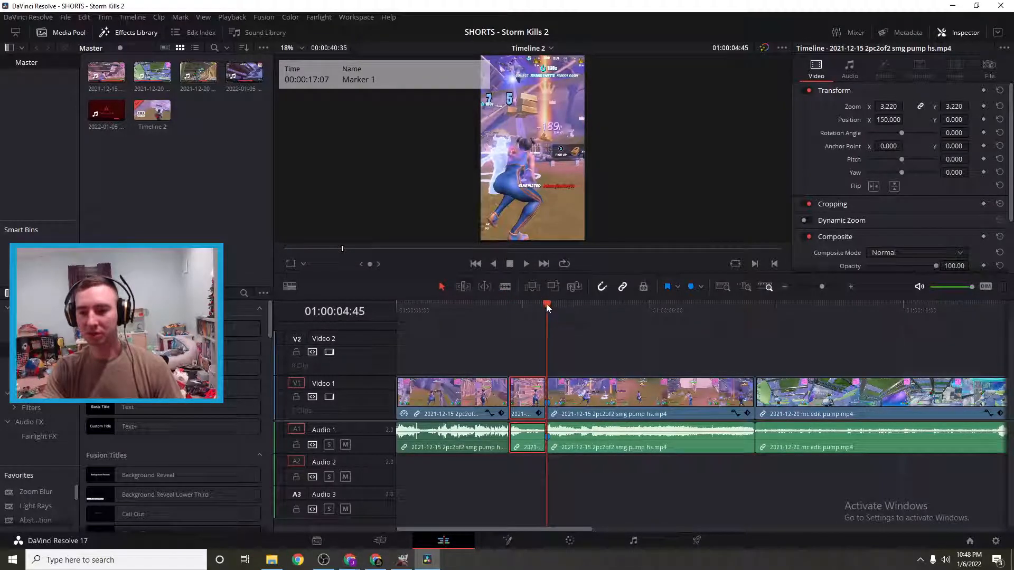
- Split the short section before the marker again at 01:00:04:29
mouse_move(539, 305)
left_mouse_down()
mouse_move(521, 311)
mouse_move(536, 315)
left_mouse_up()
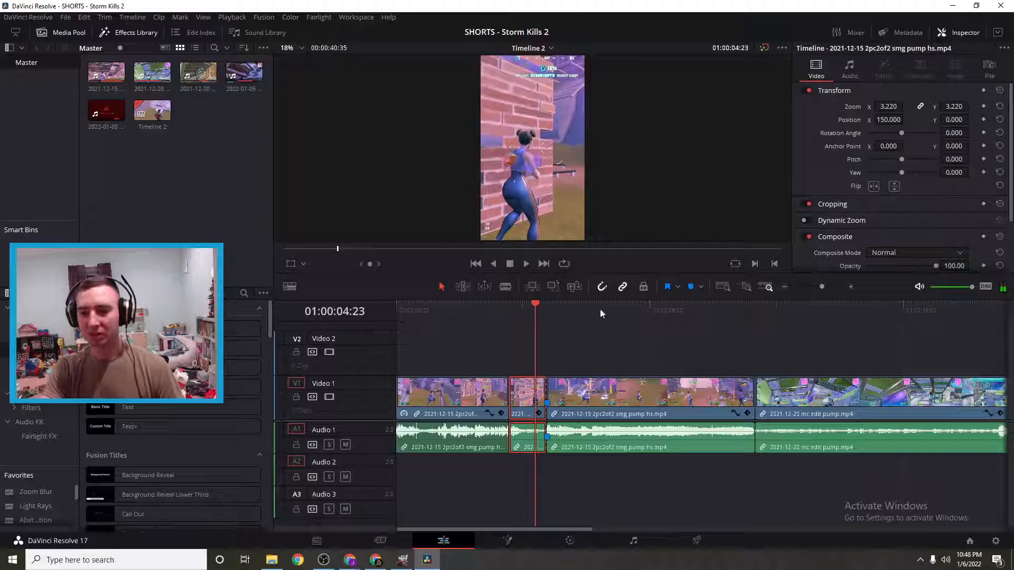
left_click(851, 286)
left_click(851, 287)
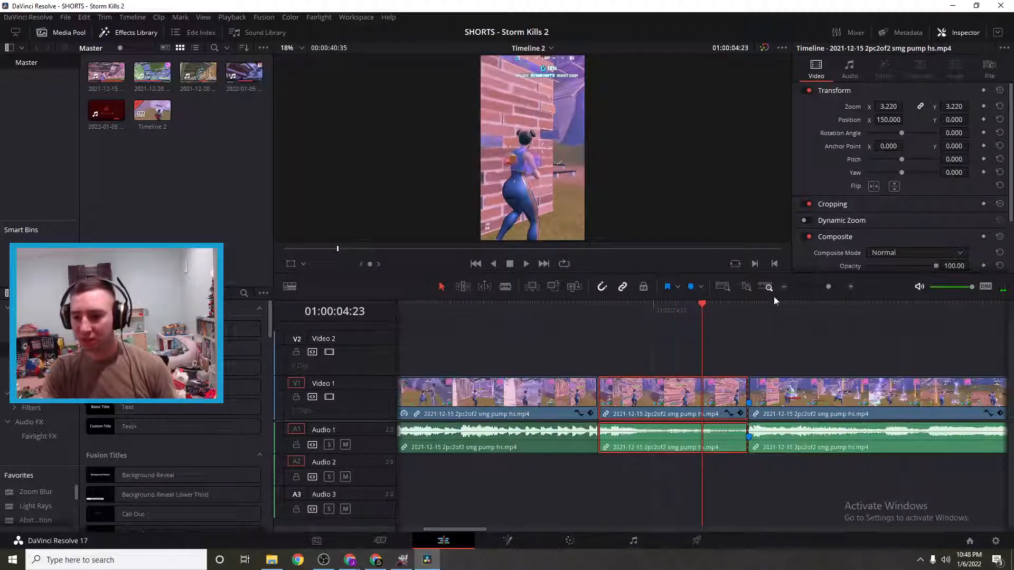
left_click_drag(702, 306, 715, 309)
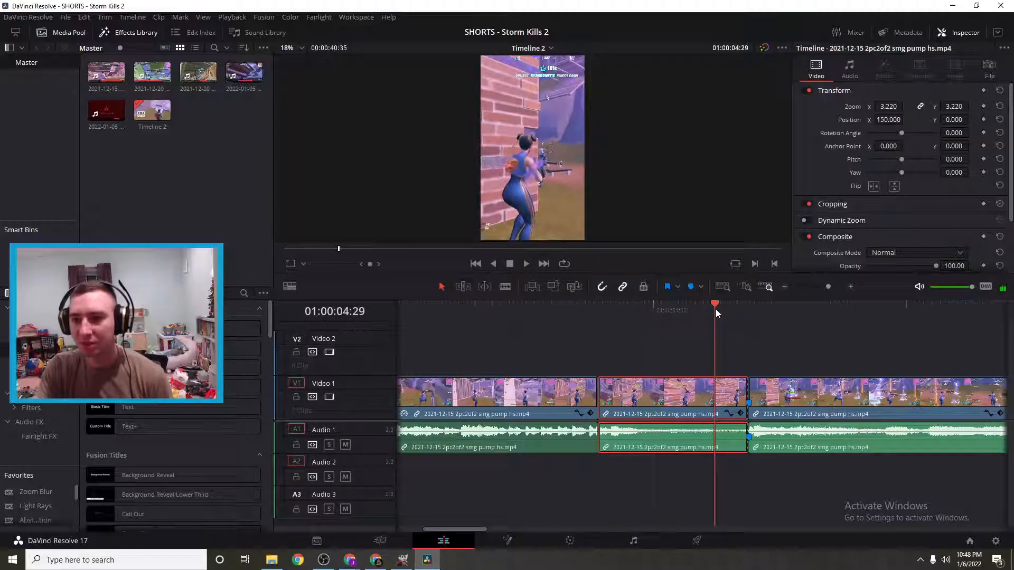
left_click(506, 287)
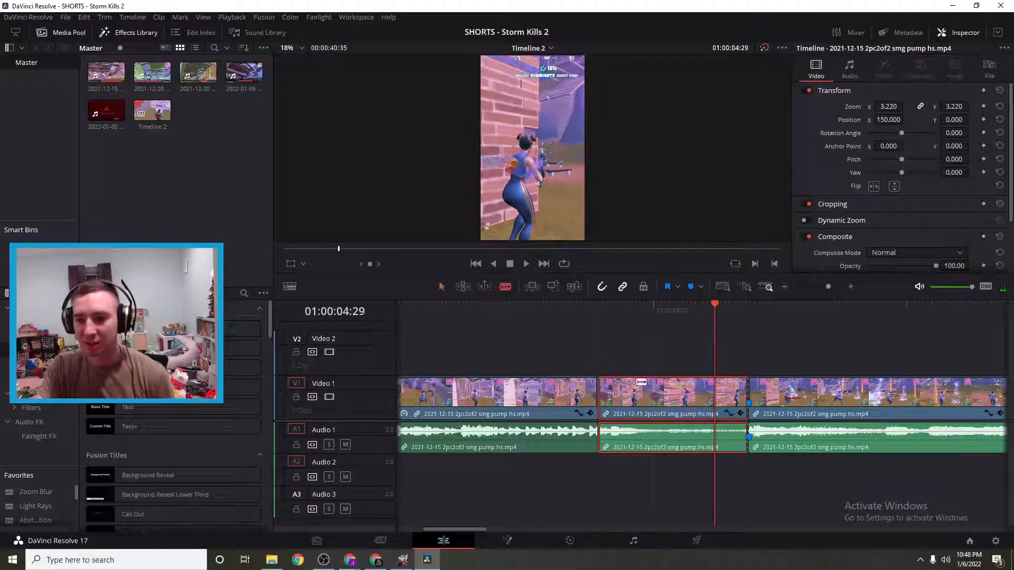
left_click(715, 394)
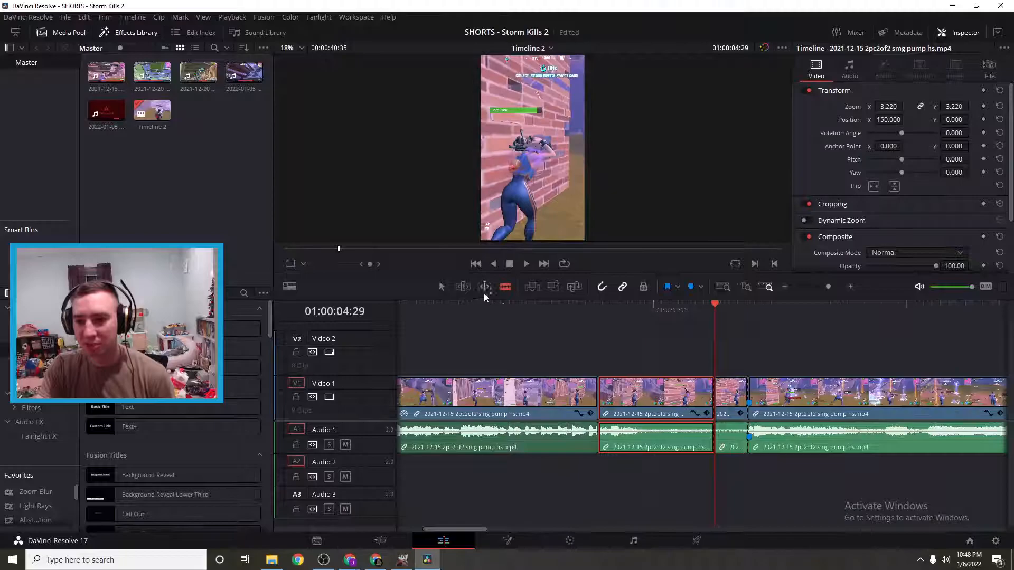
- Split the clip following the marker at 01:00:05:07 and return to the selection tool
key("a")
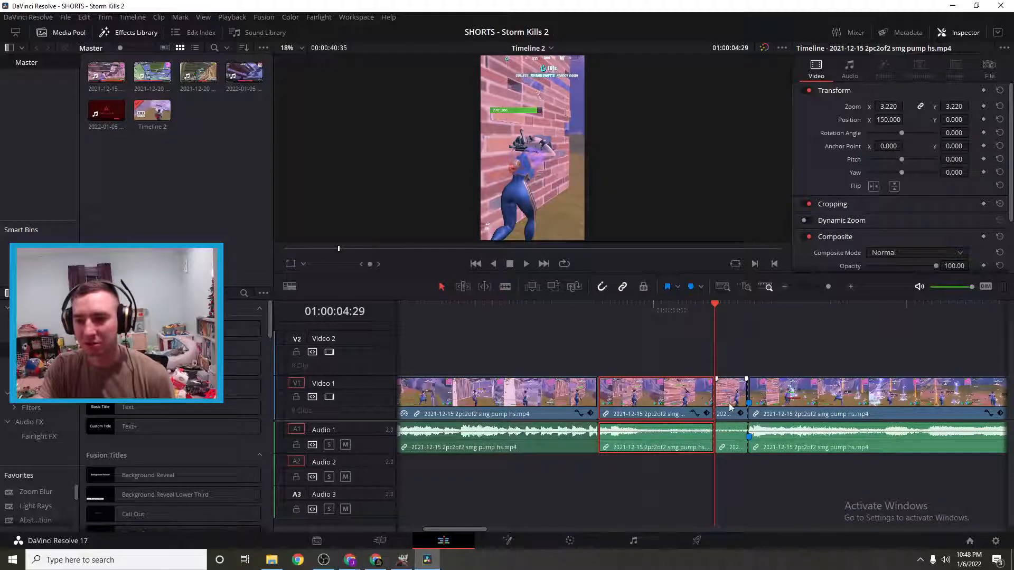
left_click(729, 403)
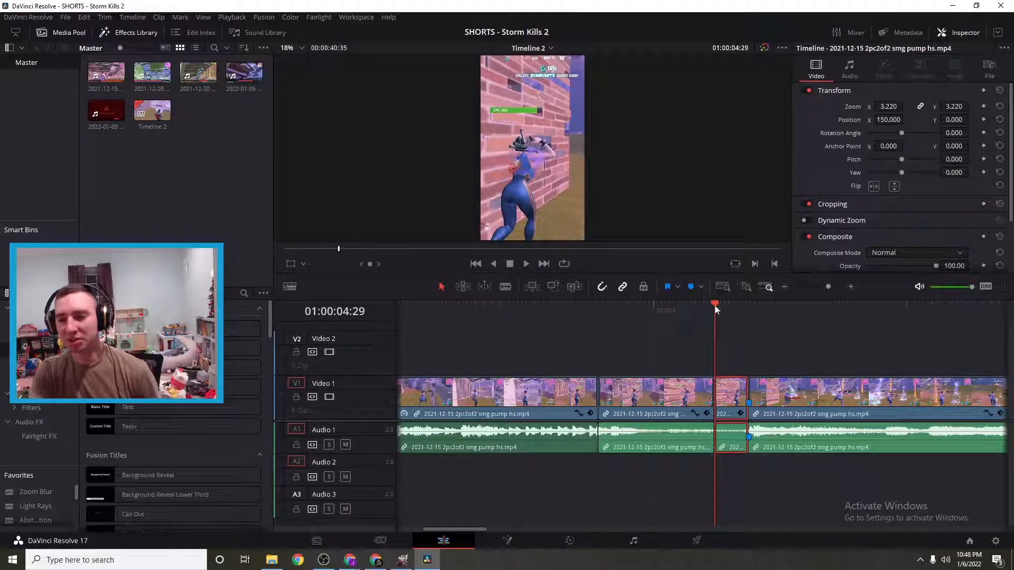
mouse_move(714, 306)
left_mouse_down()
mouse_move(915, 328)
mouse_move(747, 347)
mouse_move(794, 344)
left_mouse_up()
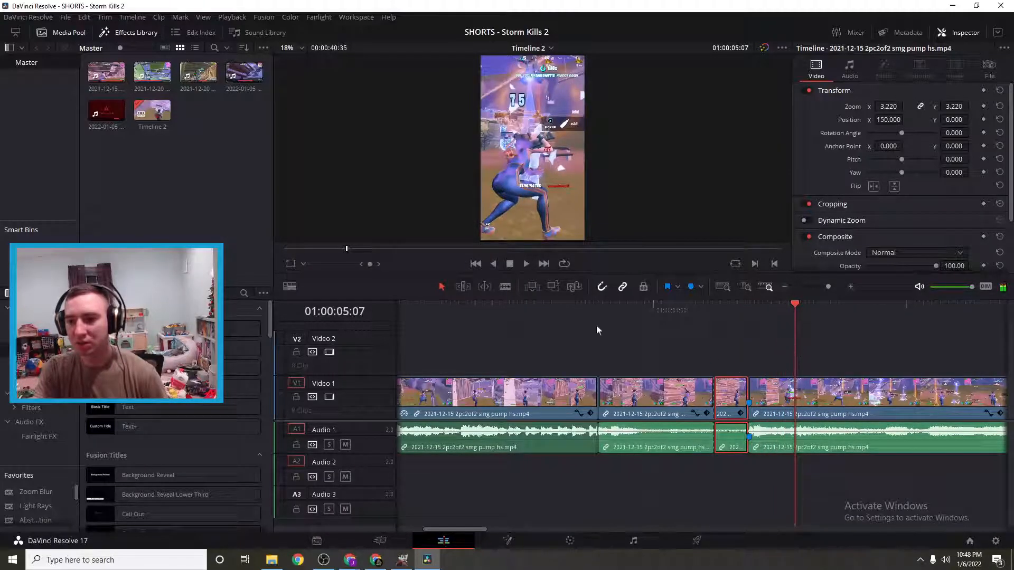
left_click(506, 287)
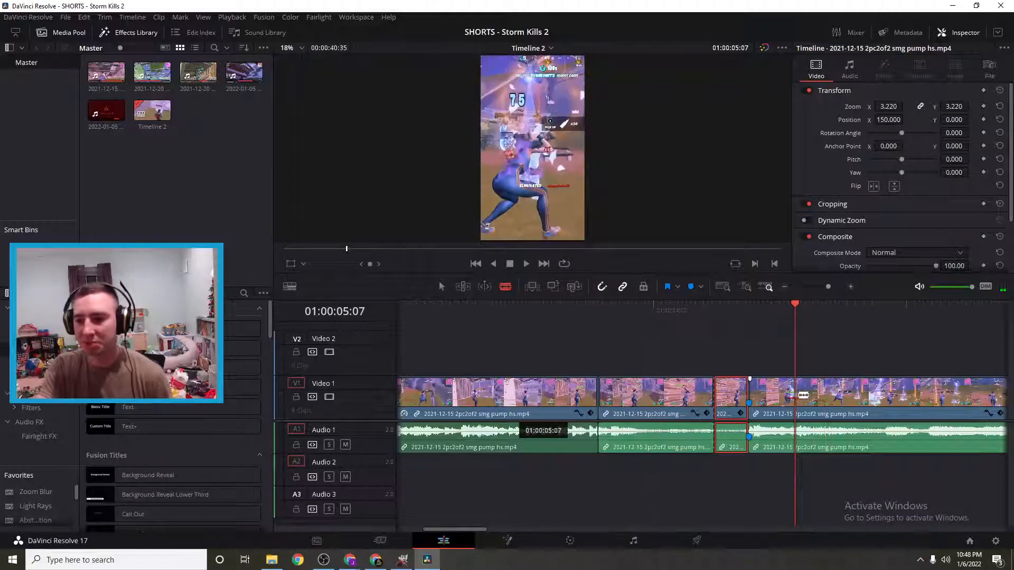
left_click(794, 394)
left_click_drag(796, 306, 783, 306)
left_click(442, 287)
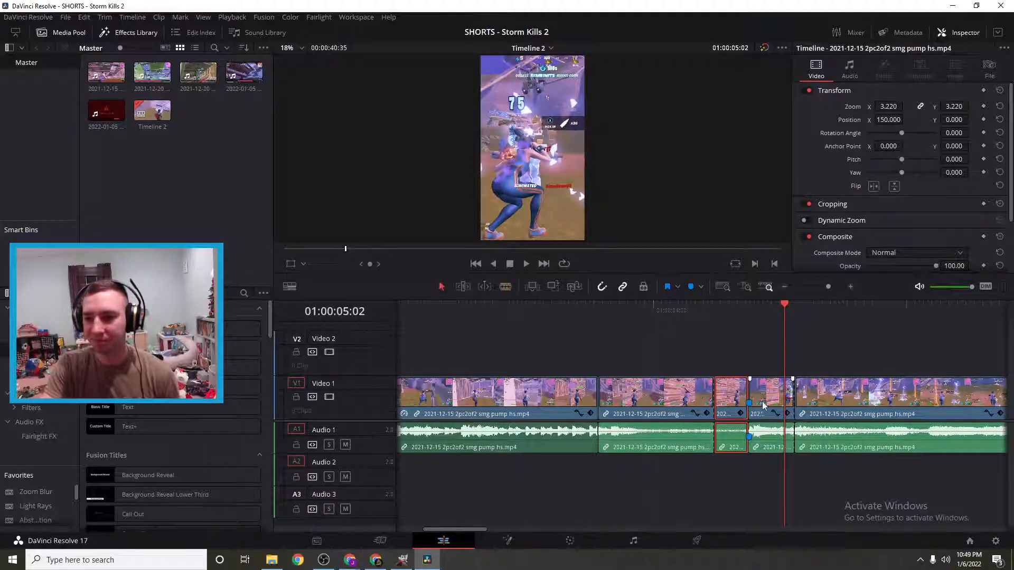
- Display the retime controls on the short section just before the marker
right_click(733, 400)
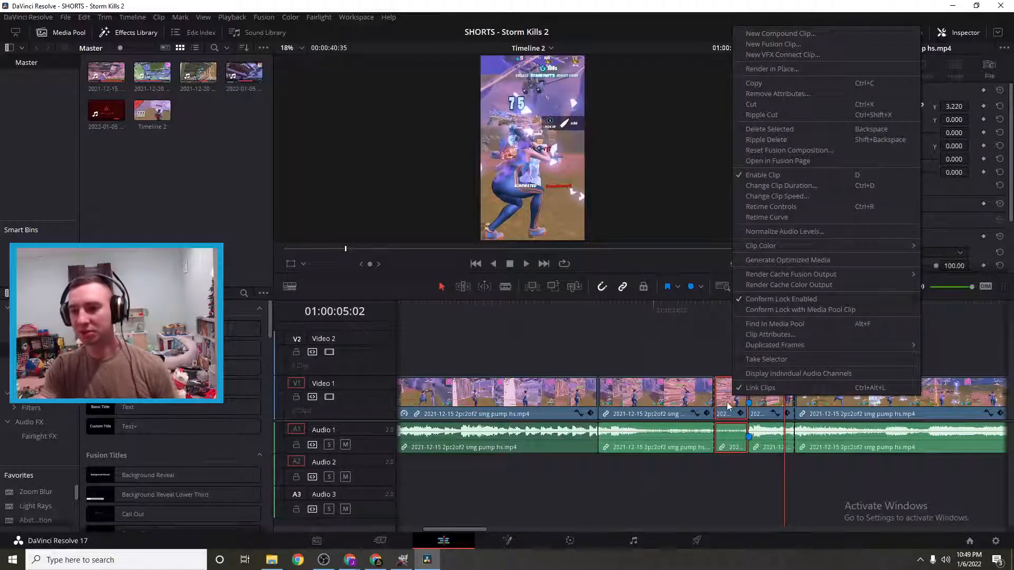
left_click(727, 404)
key("ctrl+r")
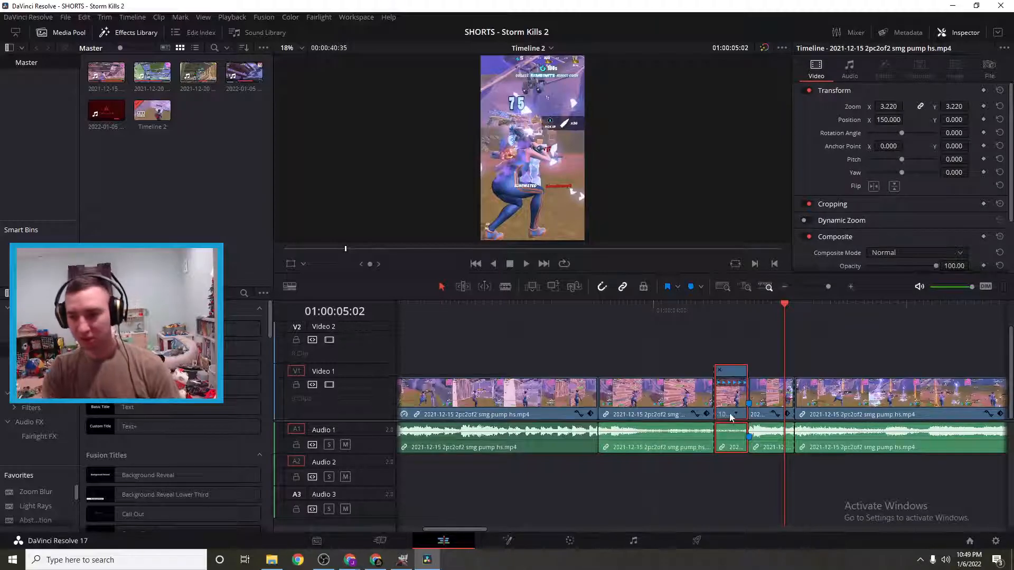
- Change the speed of the short section before the marker to 400%
left_click(736, 414)
mouse_move(763, 457)
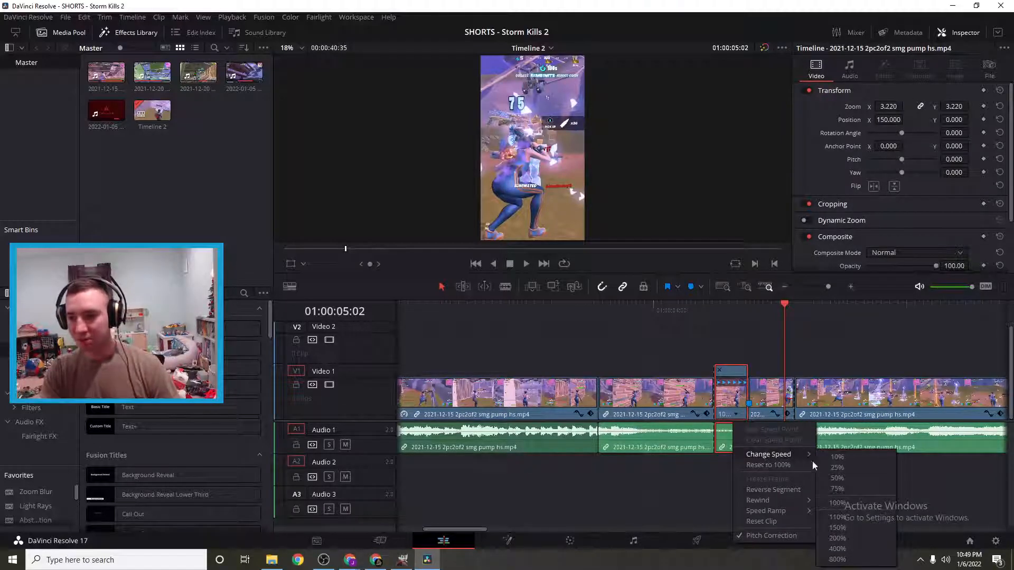
left_click(845, 551)
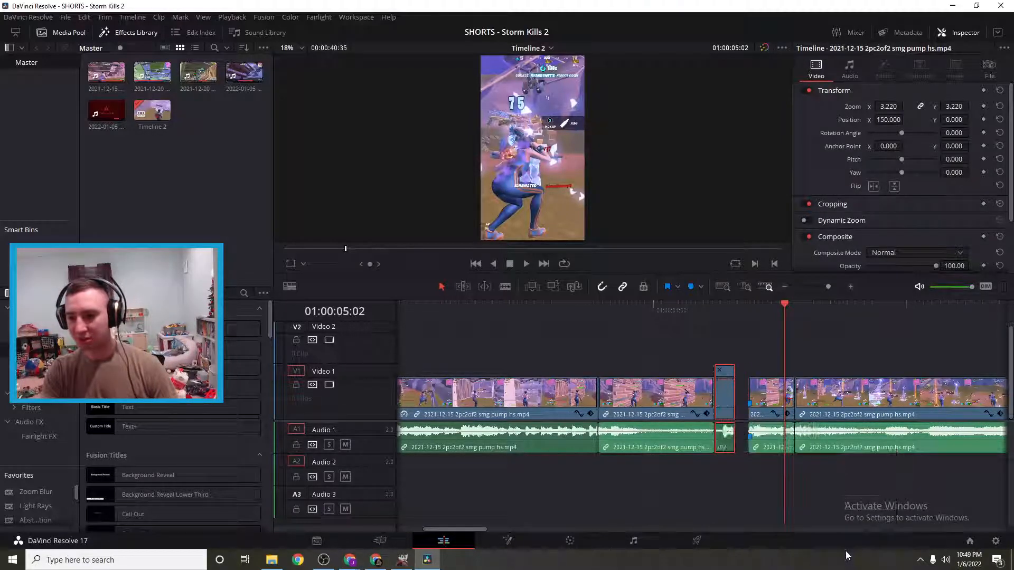
- Close the gap by moving the section after the marker against the shortened one, and display its retime controls
left_click_drag(772, 401, 745, 400)
right_click(745, 400)
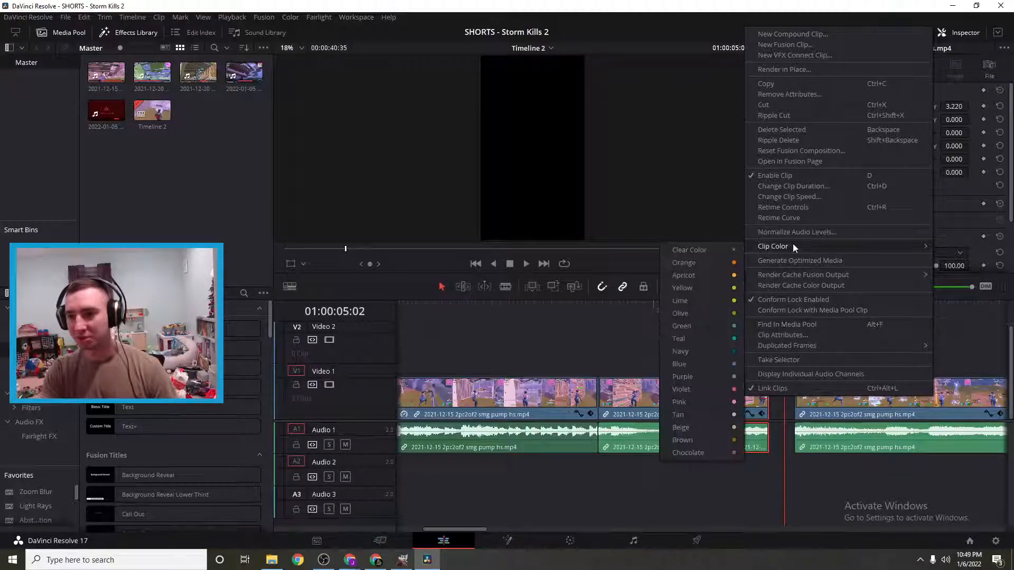
left_click(792, 207)
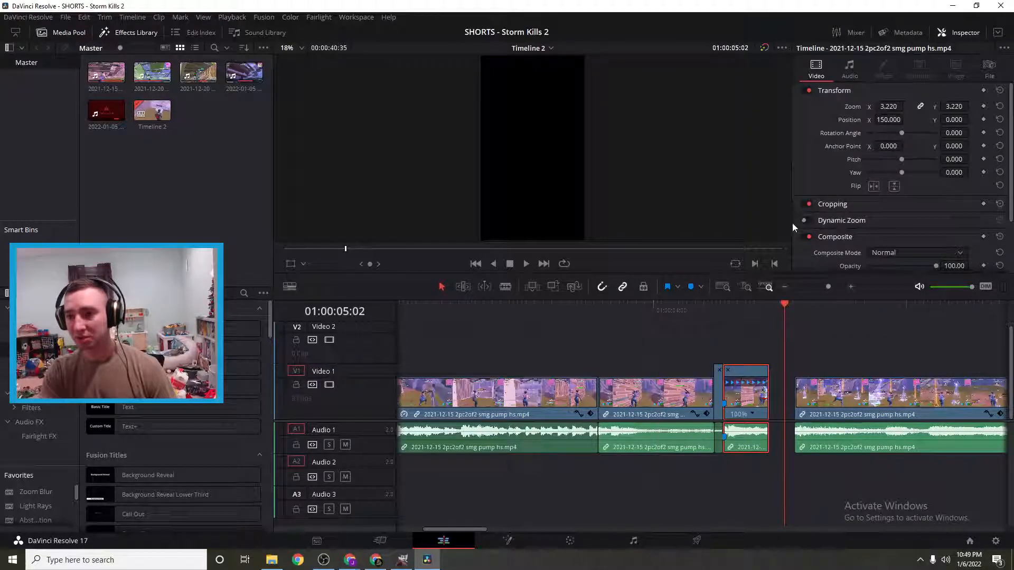
- Slow the section that starts at the marker to 50% speed
left_click(751, 415)
mouse_move(794, 458)
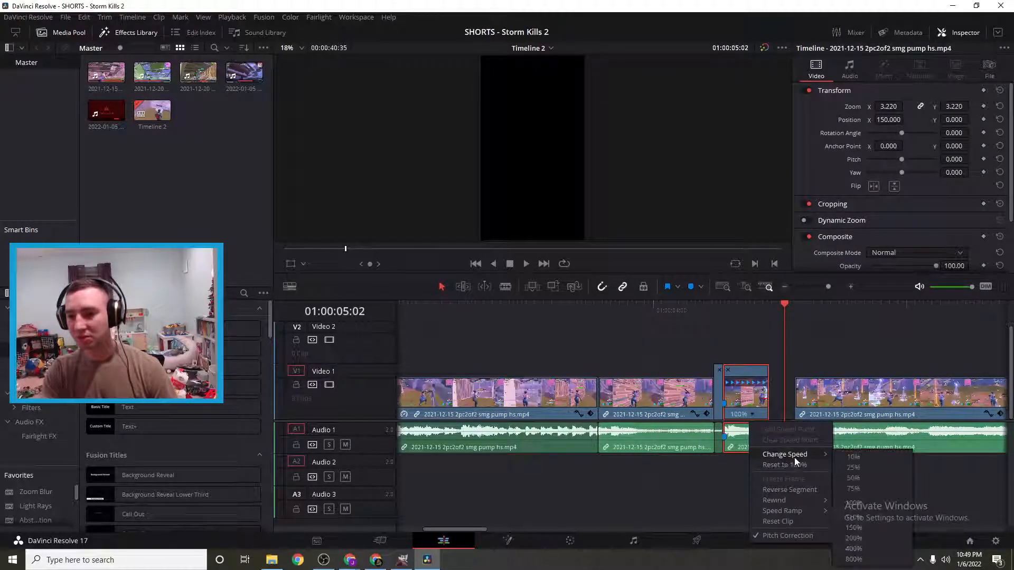
left_click(853, 477)
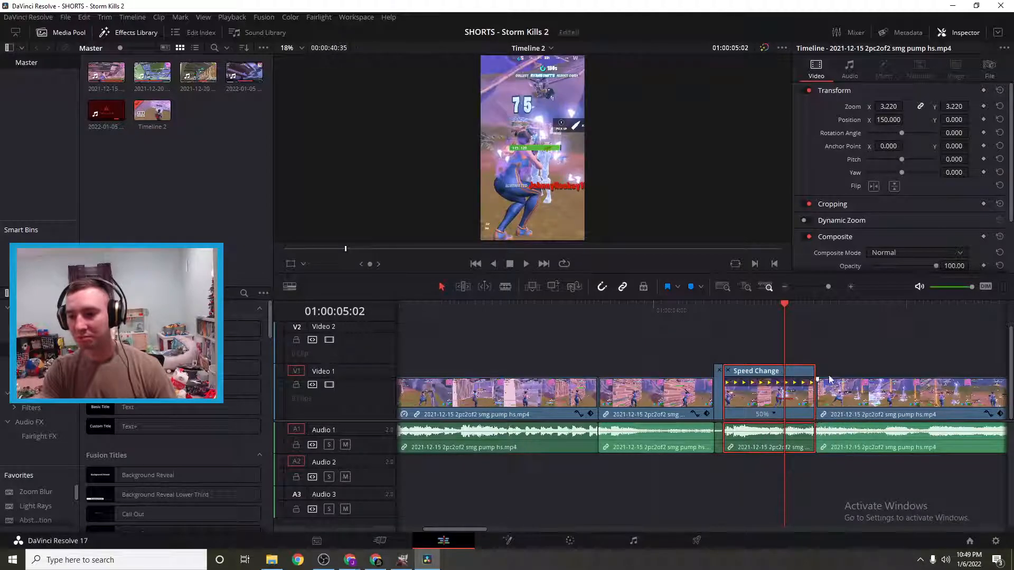
- Return the playhead to 01:00:04:29 and undo the speed changes and the clip move around the marker
left_click_drag(784, 305, 714, 316)
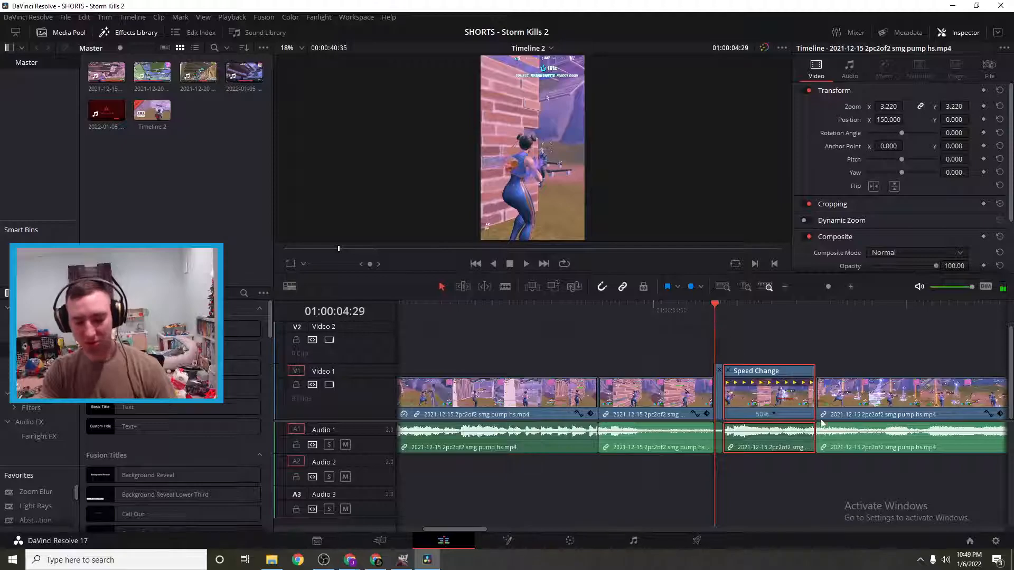
key("ctrl+z")
key("ctrl+z")
left_click(813, 401)
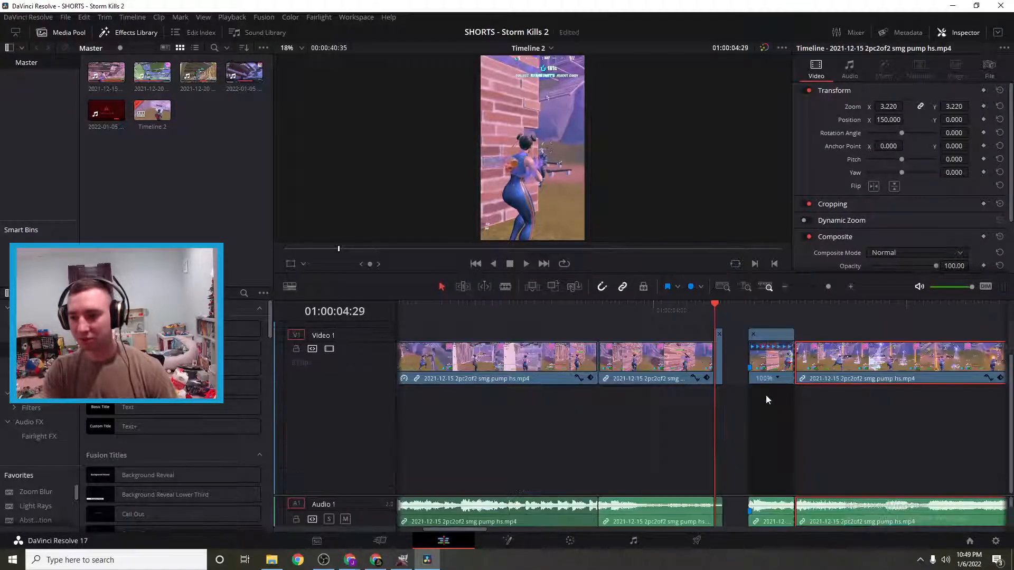
key("ctrl+z")
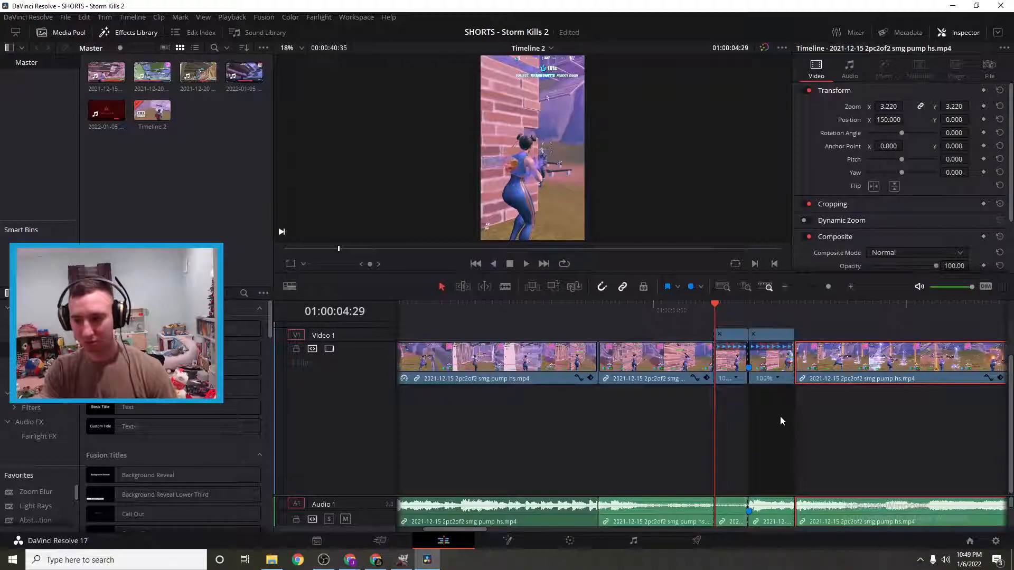
- Adjust the timeline track layout and enlarge the viewer so that Video 1 and Audio 1 are both in sight beneath it
left_click(735, 379)
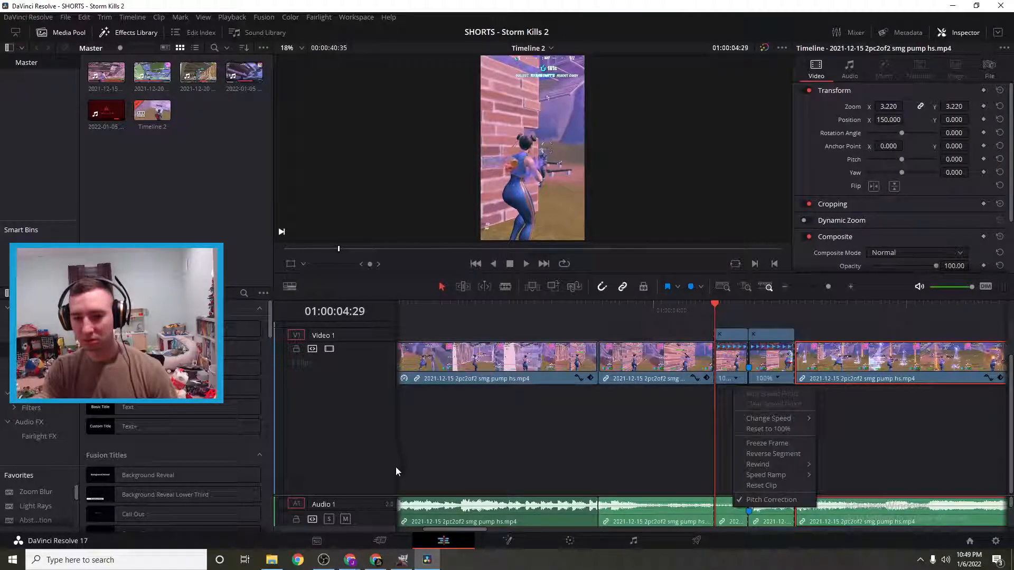
left_click(376, 495)
scroll(376, 491, "down", 2)
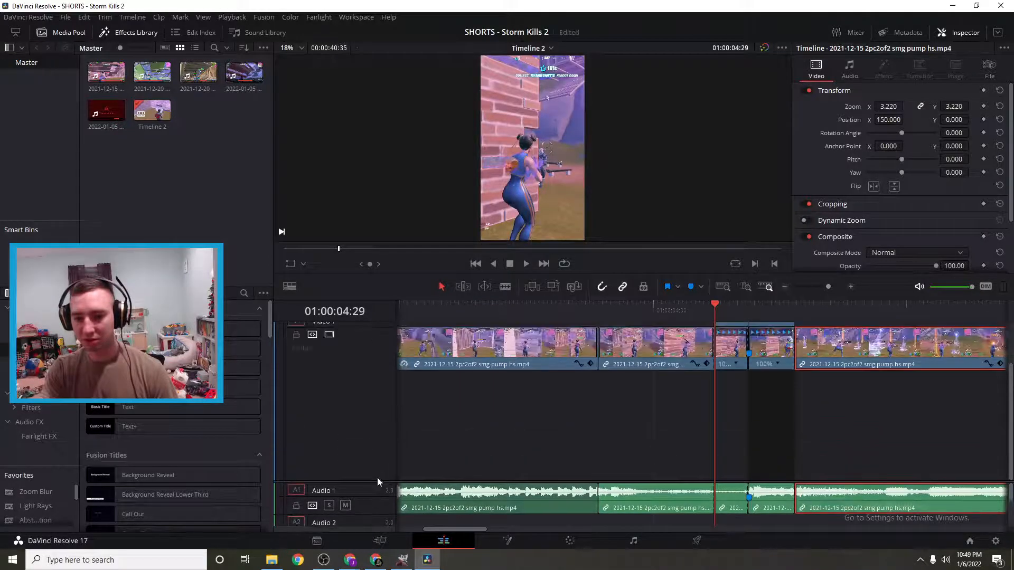
scroll(380, 354, "up", 4)
left_click_drag(386, 348, 385, 410)
left_click_drag(383, 452, 404, 344)
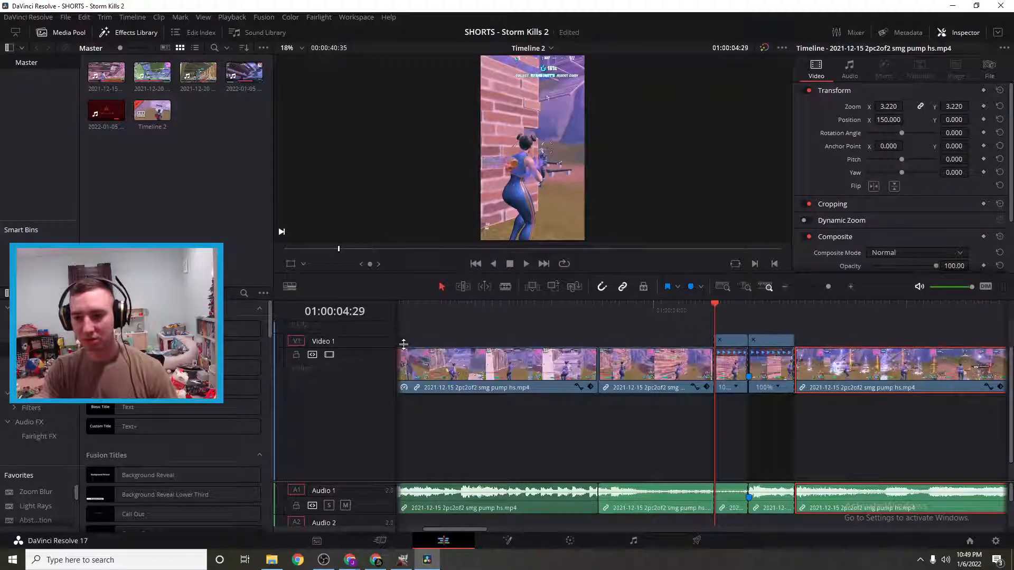
left_click(427, 430)
left_click_drag(389, 482, 406, 501)
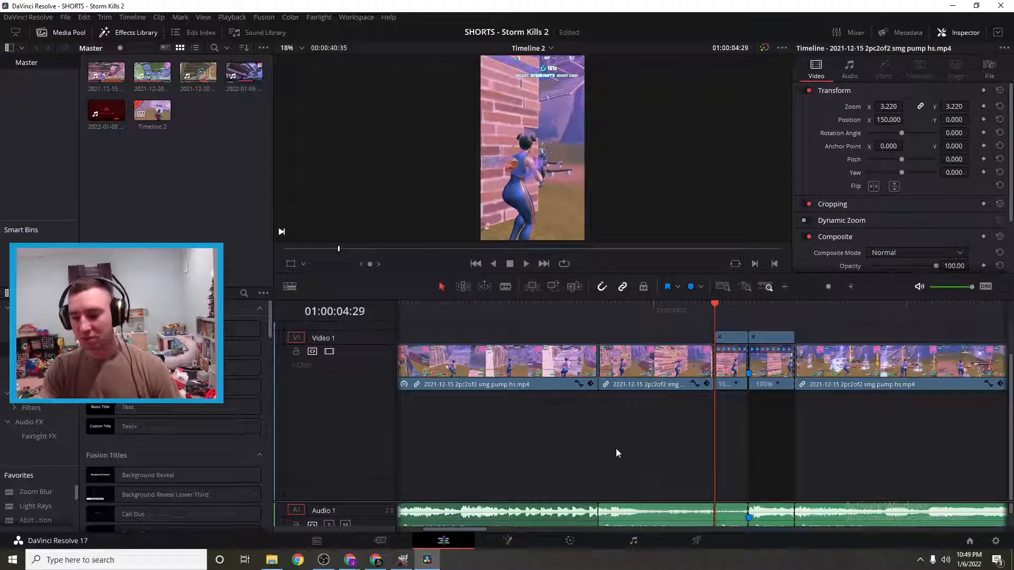
scroll(616, 449, "up", 2)
left_click_drag(625, 299, 656, 380)
scroll(660, 441, "up", 5)
scroll(664, 449, "down", 2)
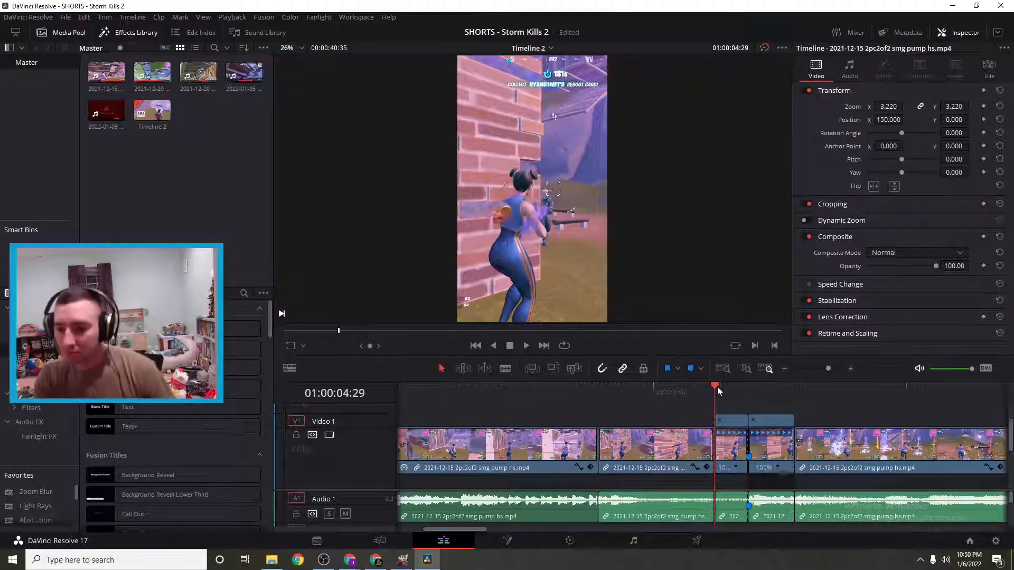
- Speed up the short section before the marker to 400% again
left_click(728, 472)
left_click(734, 469)
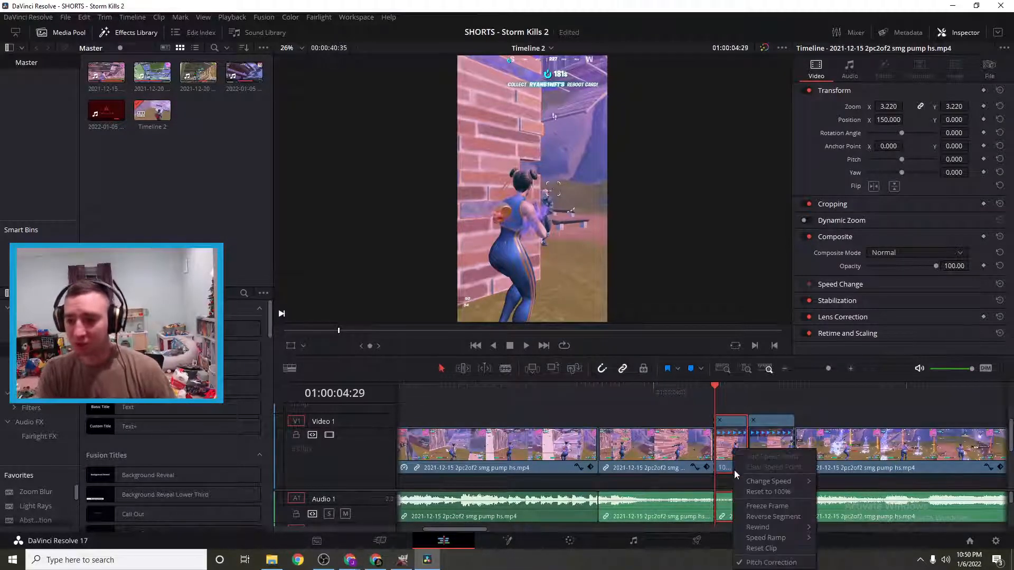
mouse_move(771, 485)
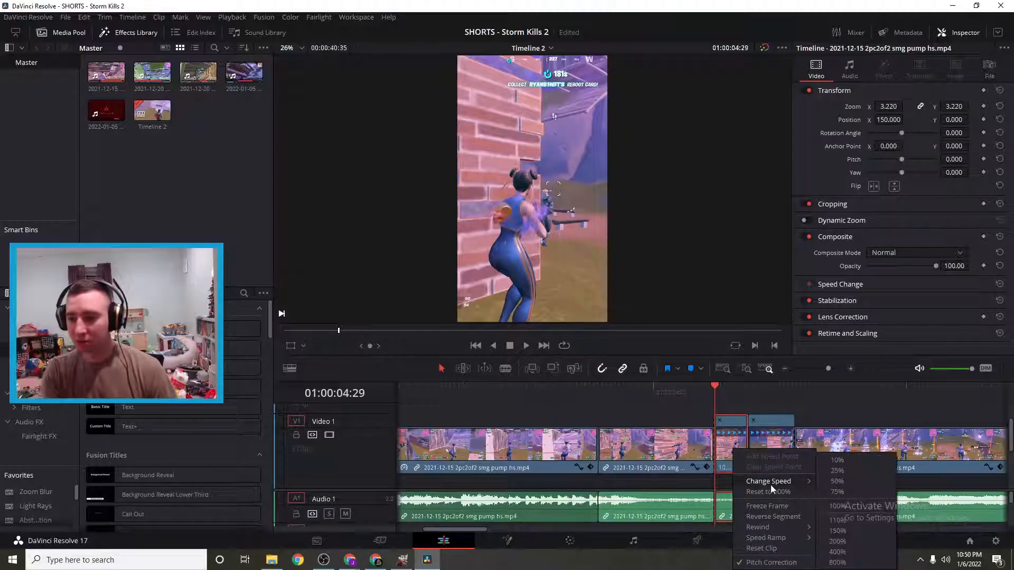
left_click(837, 562)
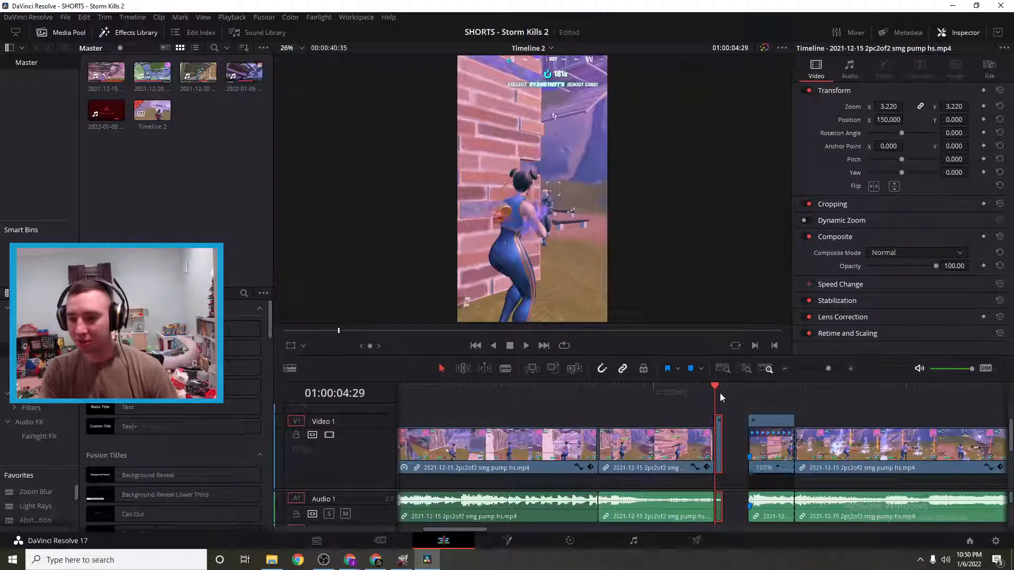
- Set the section after the marker to 50% speed and move it against the sped-up section
left_click(778, 465)
mouse_move(824, 481)
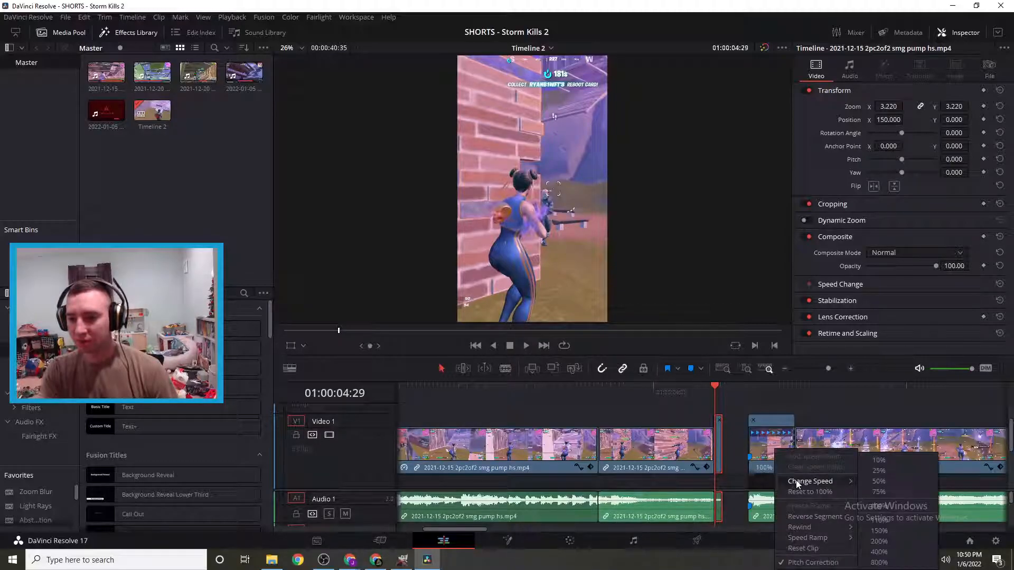
left_click(878, 481)
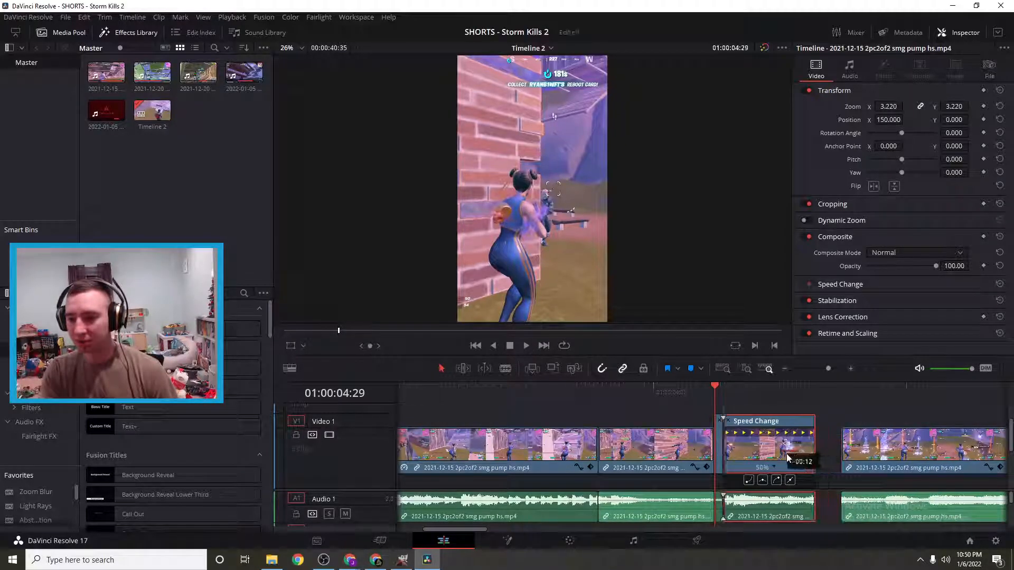
- Play the retimed sections from the start of the preceding section to check the speed changes
left_click_drag(716, 389, 598, 389)
left_click(524, 345)
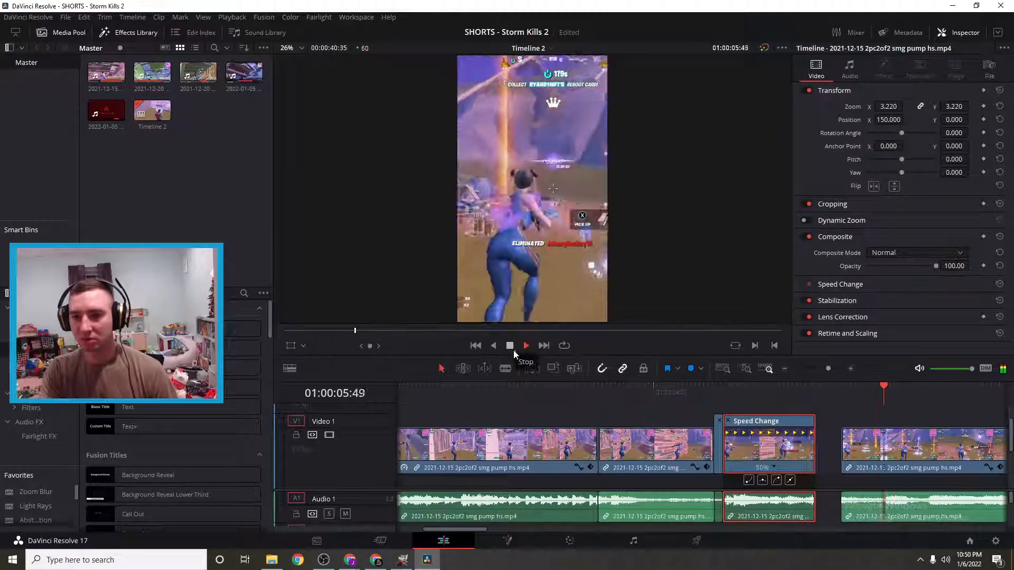
left_click(511, 348)
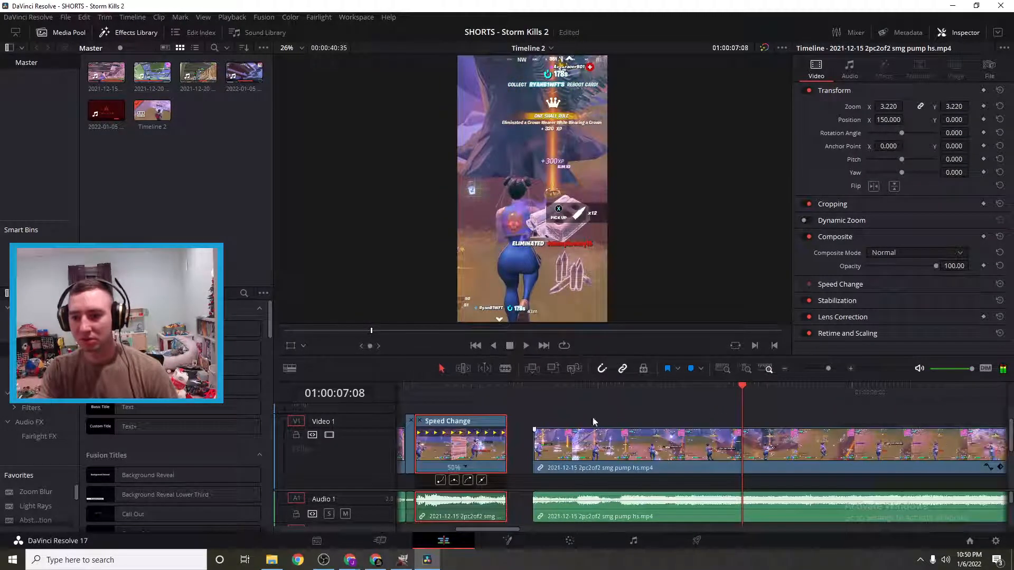
- Move the remaining clip against the slowed section to close the gap, and play across the joined cuts
left_click_drag(602, 457, 576, 457)
left_click(630, 390)
left_click_drag(628, 397, 435, 390)
left_click(525, 345)
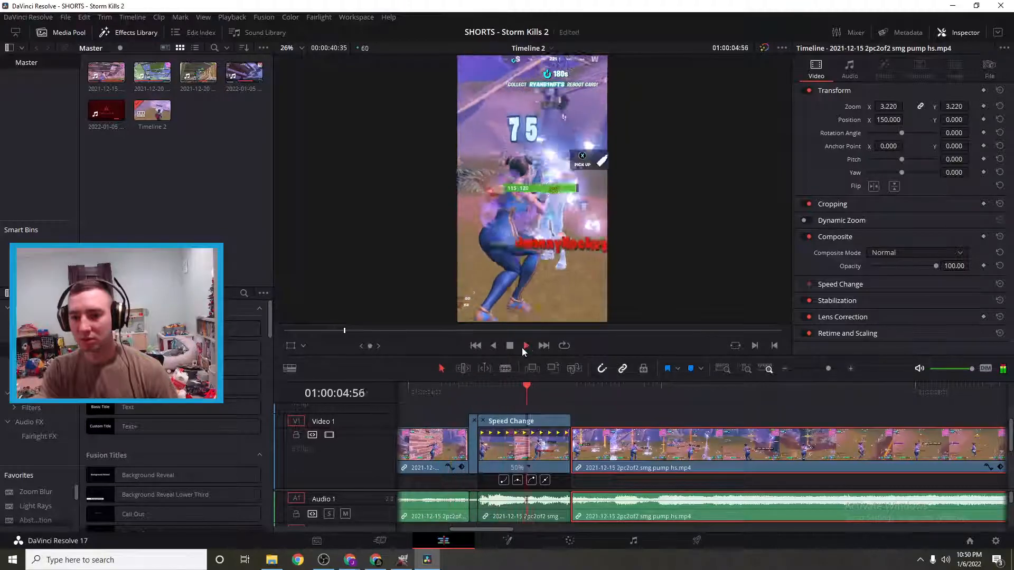
key("space")
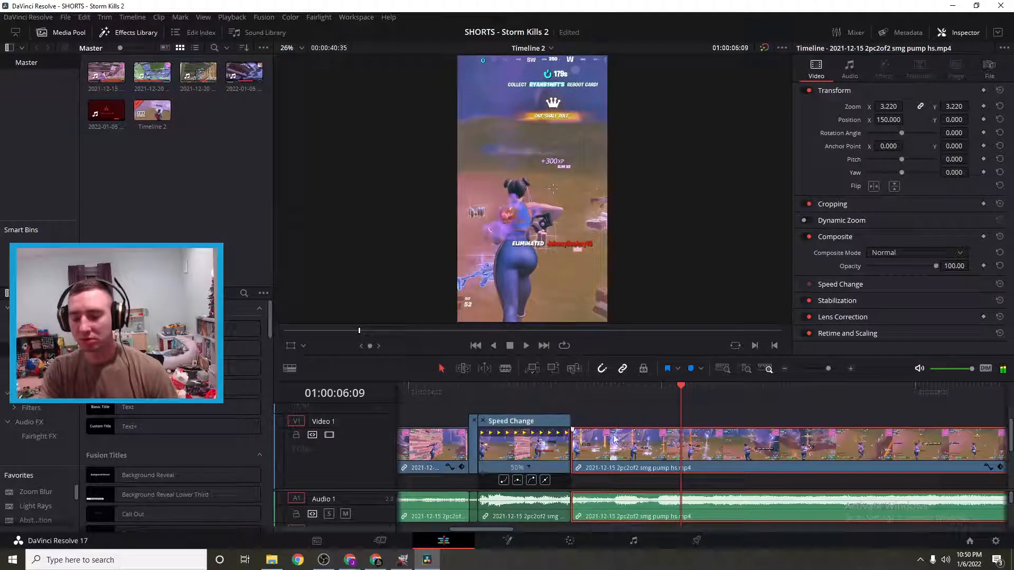
- Undo the clip moves and speed changes until both sections around the marker are back at 100%
key("ctrl+z")
key("ctrl+z")
key("ctrl+z")
key("ctrl+z")
key("ctrl+z")
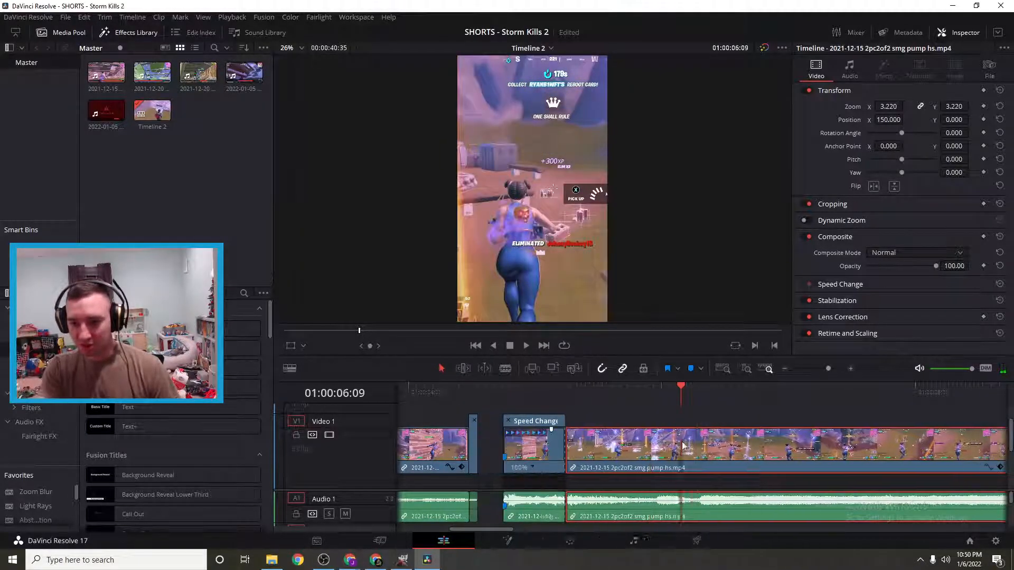
key("ctrl+z")
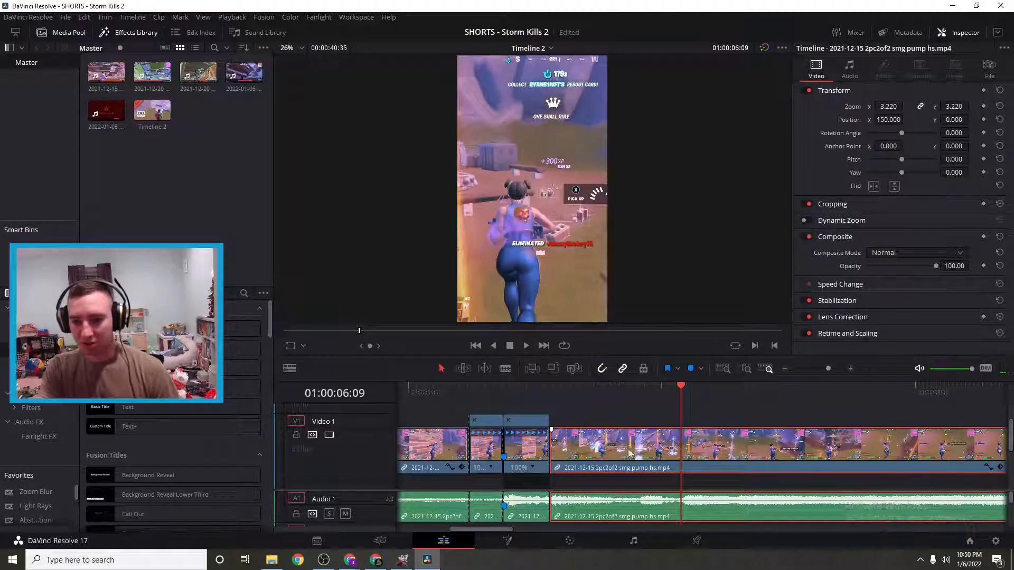
- Try a 50% speed on the short section before the marker, and undo it
left_click(491, 469)
mouse_move(517, 484)
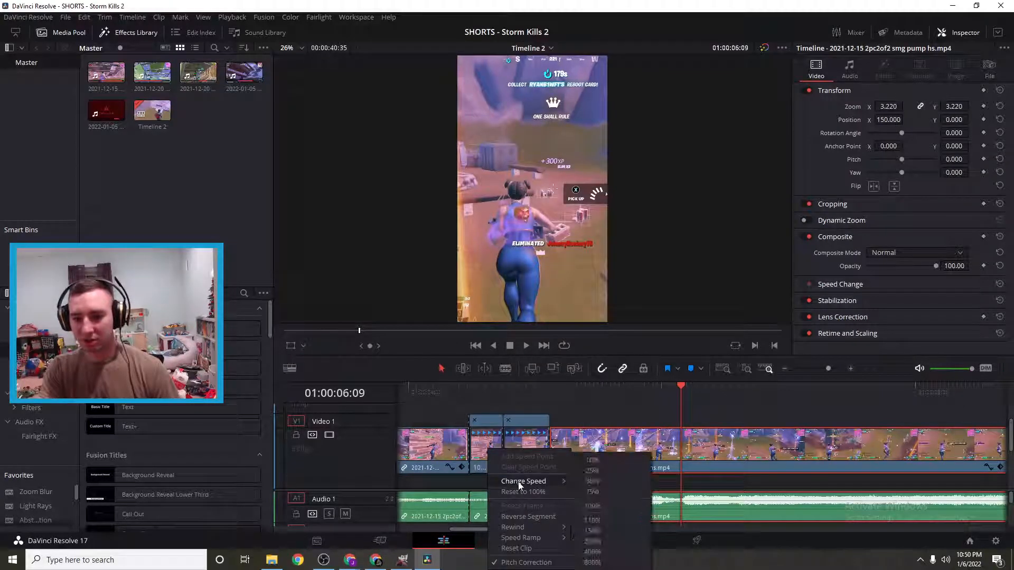
left_click(592, 481)
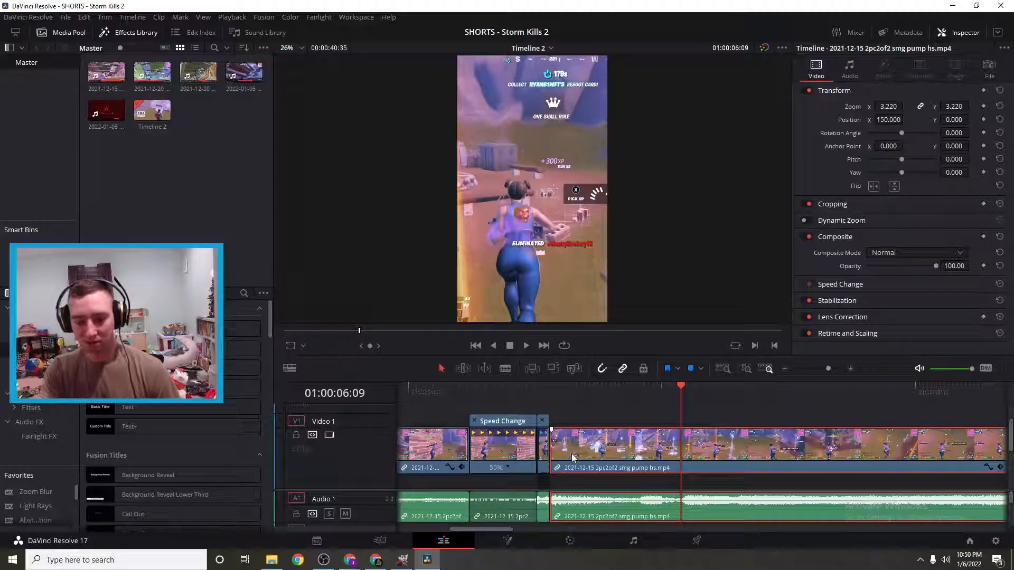
key("ctrl+z")
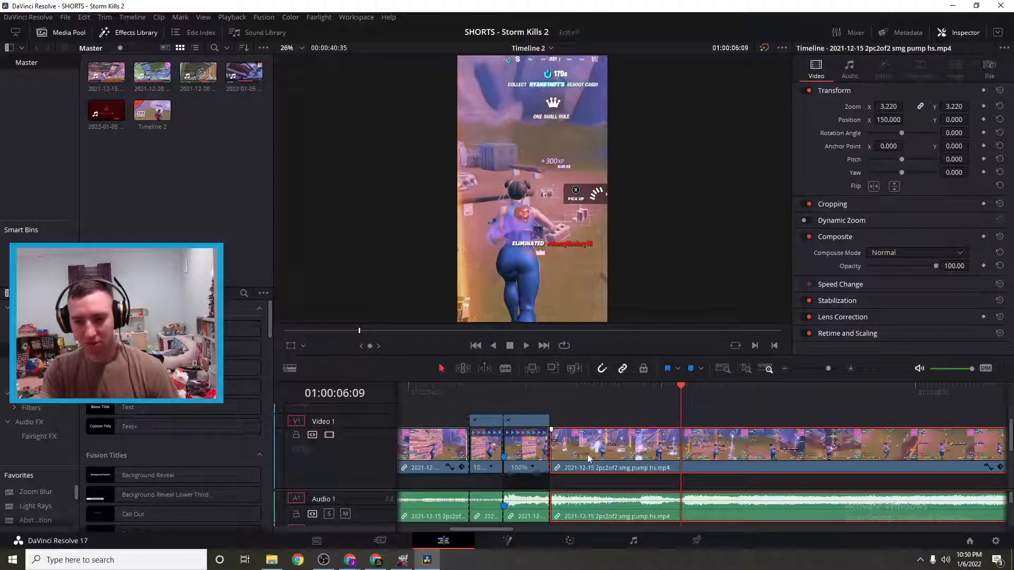
- Shift the clips after the retimed sections further along the timeline, leaving gaps between them for the speed changes
left_click(783, 371)
left_click(783, 371)
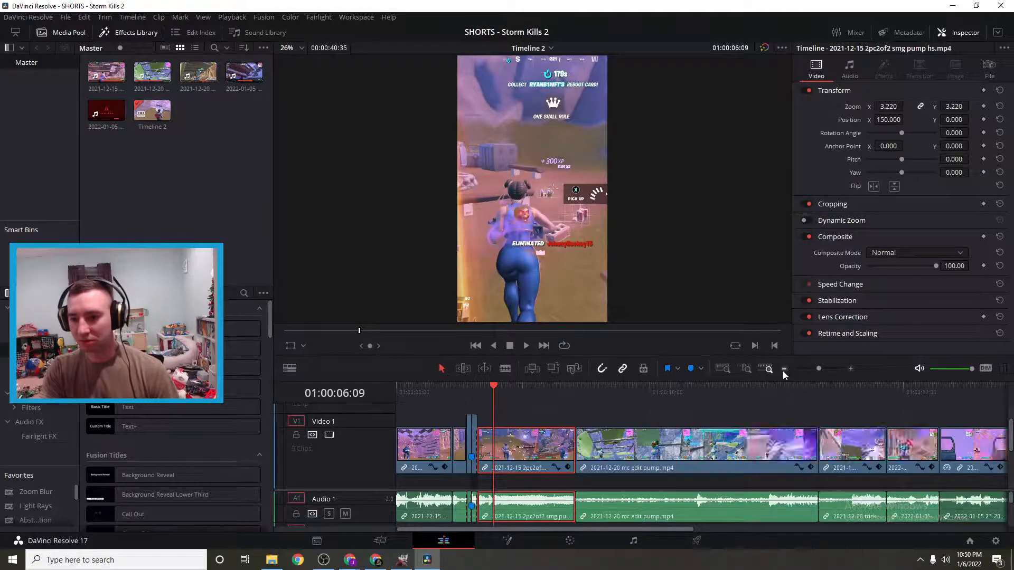
left_click(783, 371)
left_click_drag(701, 462, 944, 470)
left_click_drag(660, 457, 839, 459)
left_click_drag(622, 452, 727, 457)
left_click_drag(542, 457, 604, 458)
left_click_drag(472, 451, 499, 453)
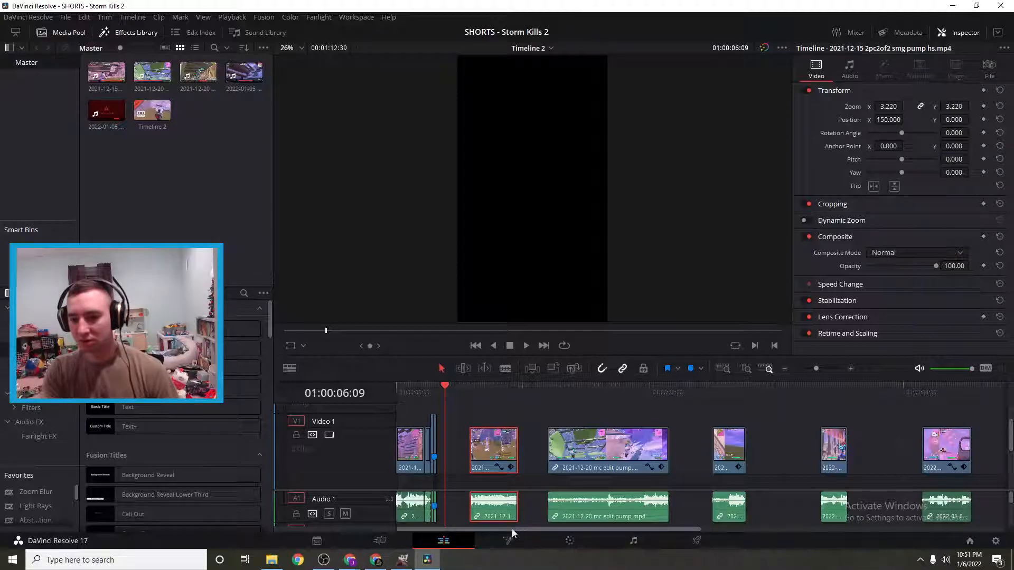
- Try slowing the short section before the marker to 50% with the marked section directly behind it, and undo that
left_click(850, 369)
left_click(851, 369)
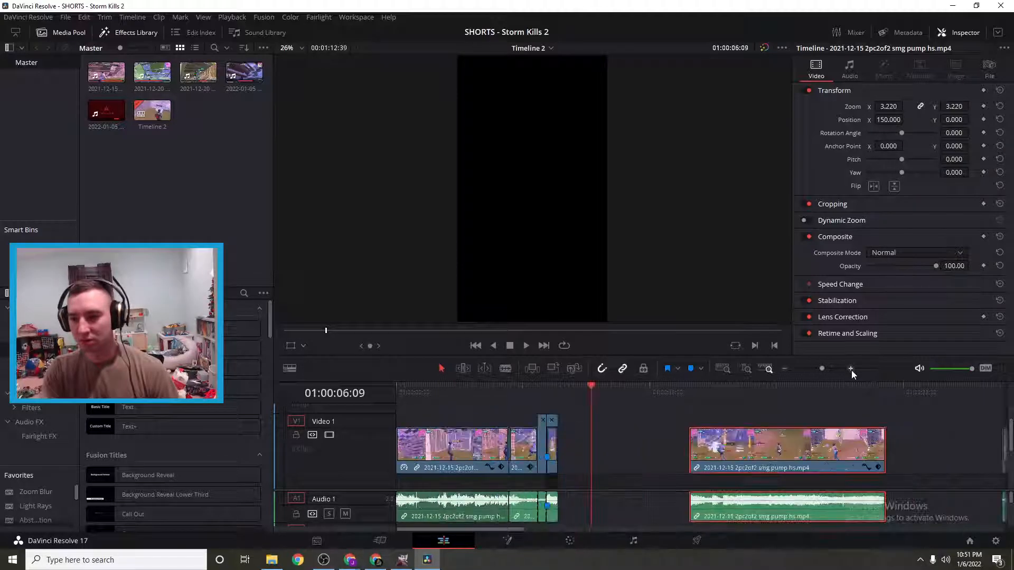
left_click(851, 369)
left_click(850, 369)
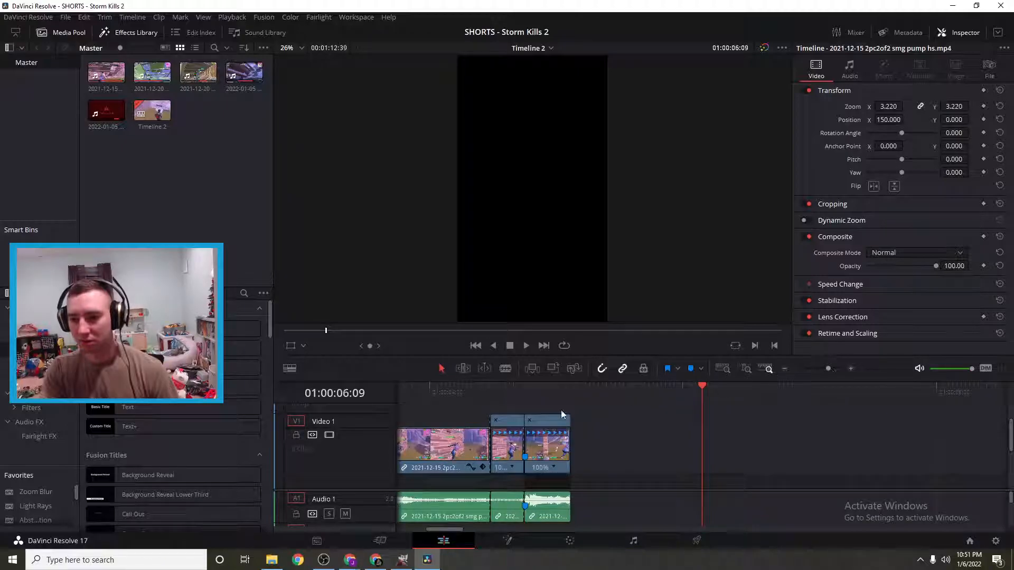
left_click(511, 468)
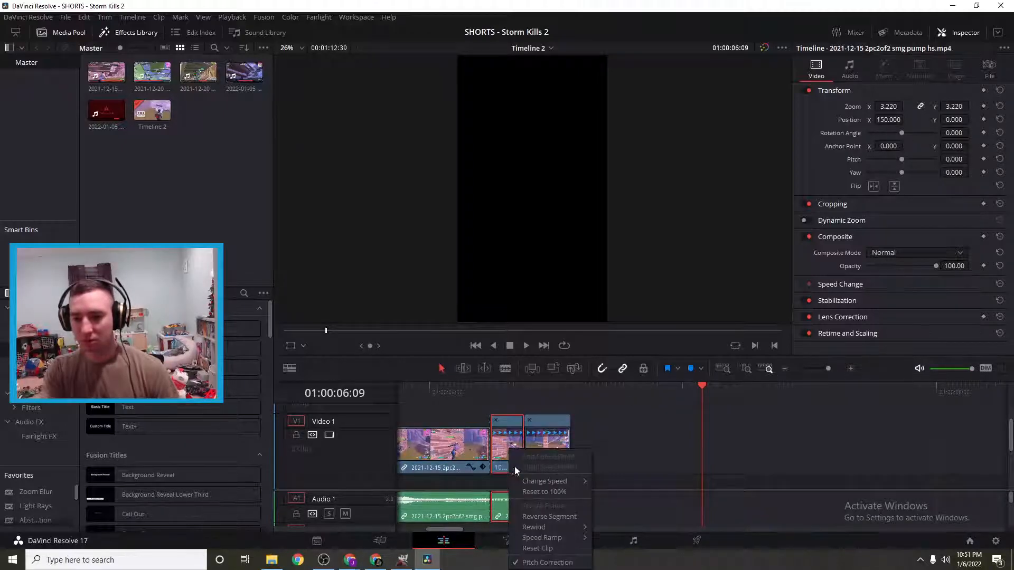
mouse_move(565, 481)
left_click(611, 482)
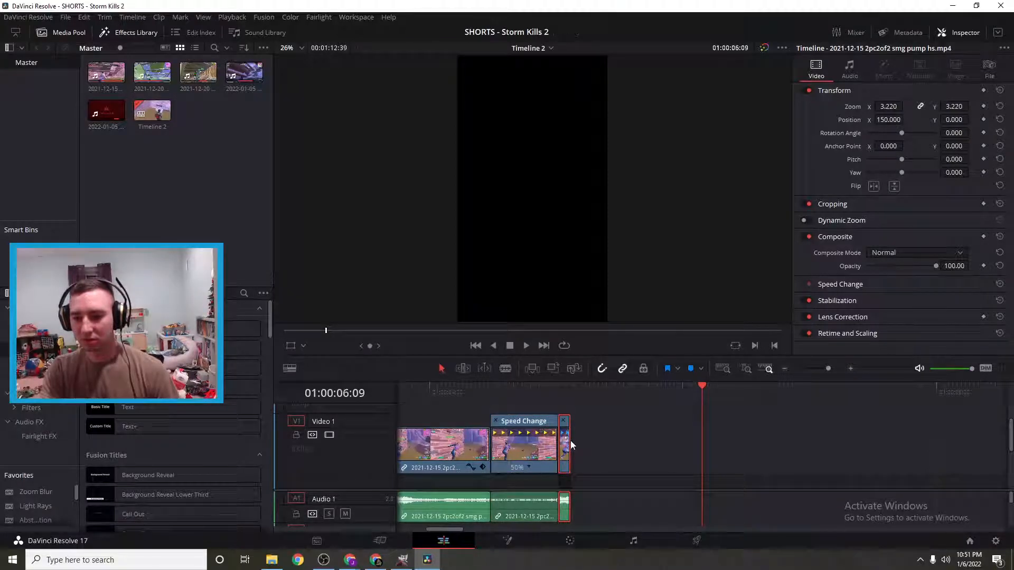
key("ctrl+z")
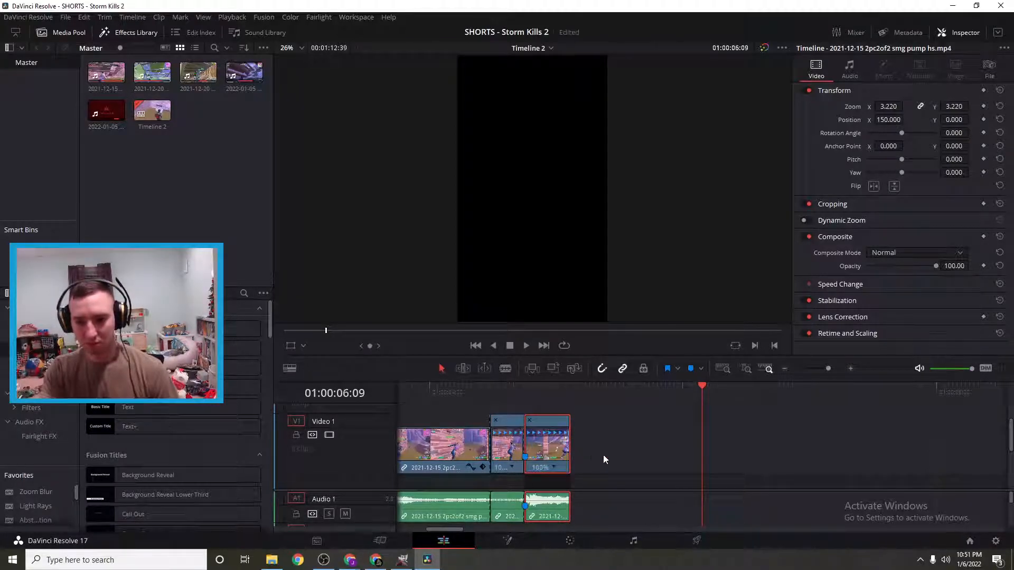
- Move the marked section out of the way, slow the section before it to 50%, and rejoin the two
left_click_drag(562, 454, 635, 458)
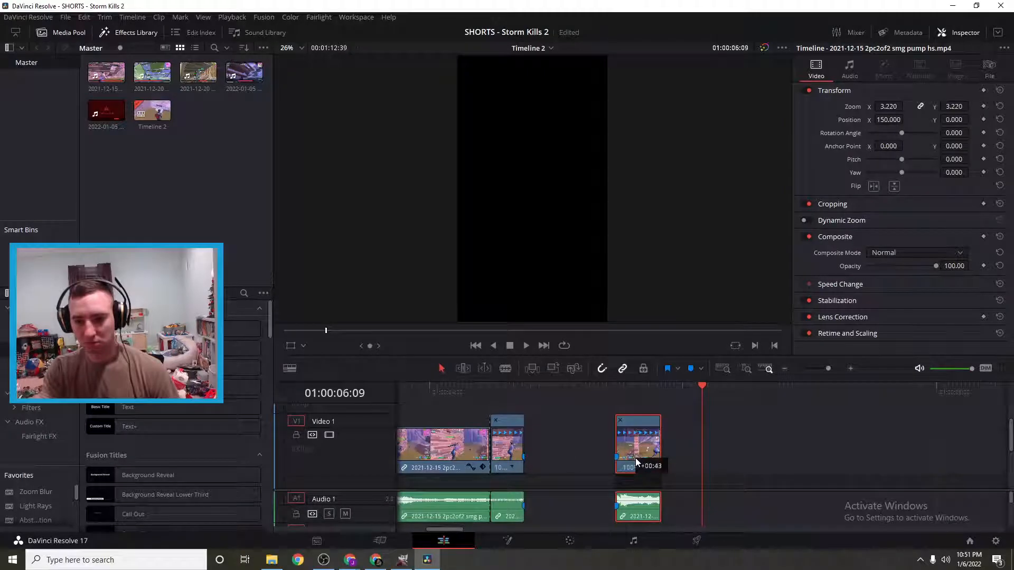
left_click(512, 467)
mouse_move(560, 481)
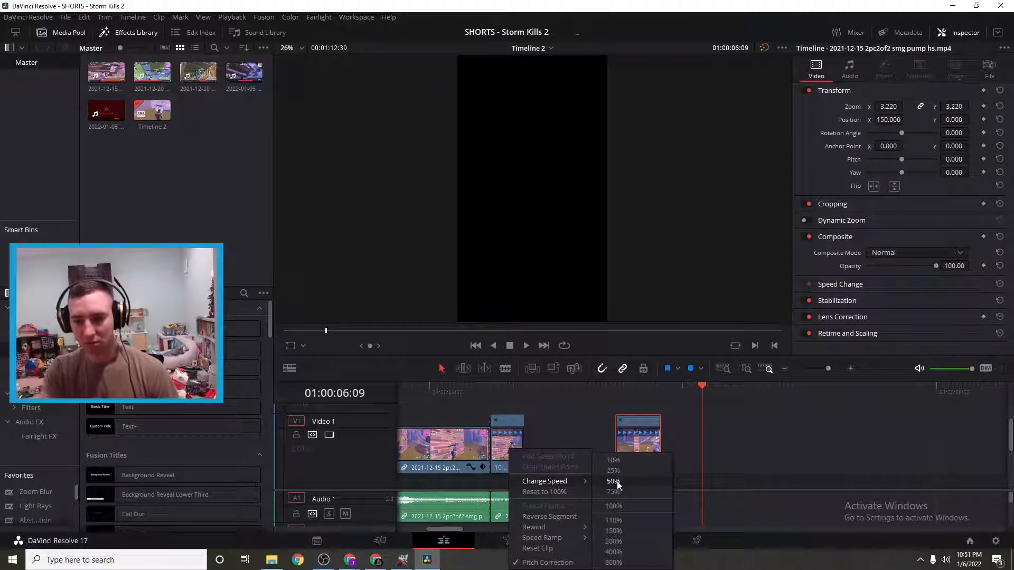
left_click(613, 481)
scroll(587, 458, "up", 1)
scroll(645, 464, "down", 2)
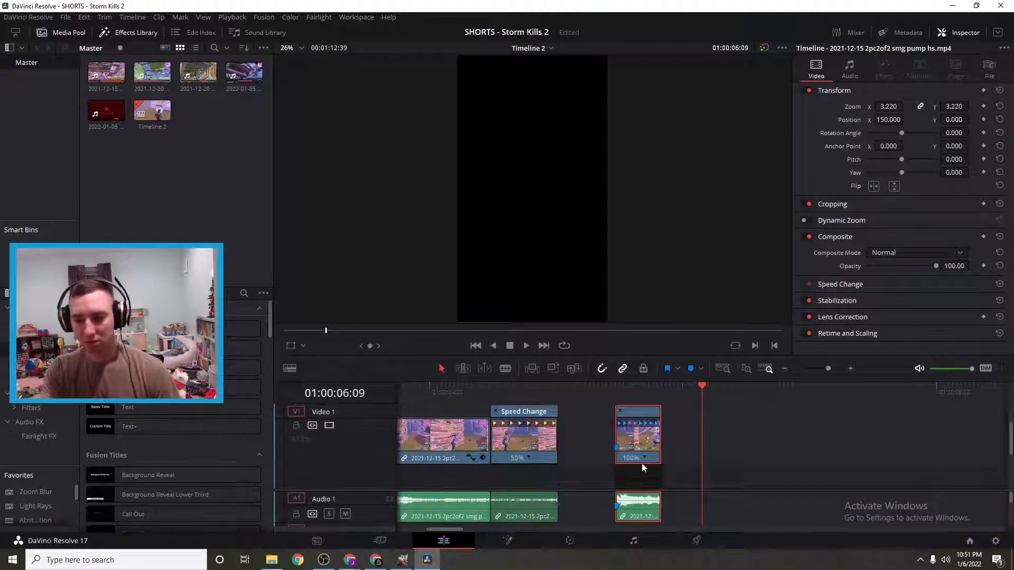
scroll(618, 449, "up", 1)
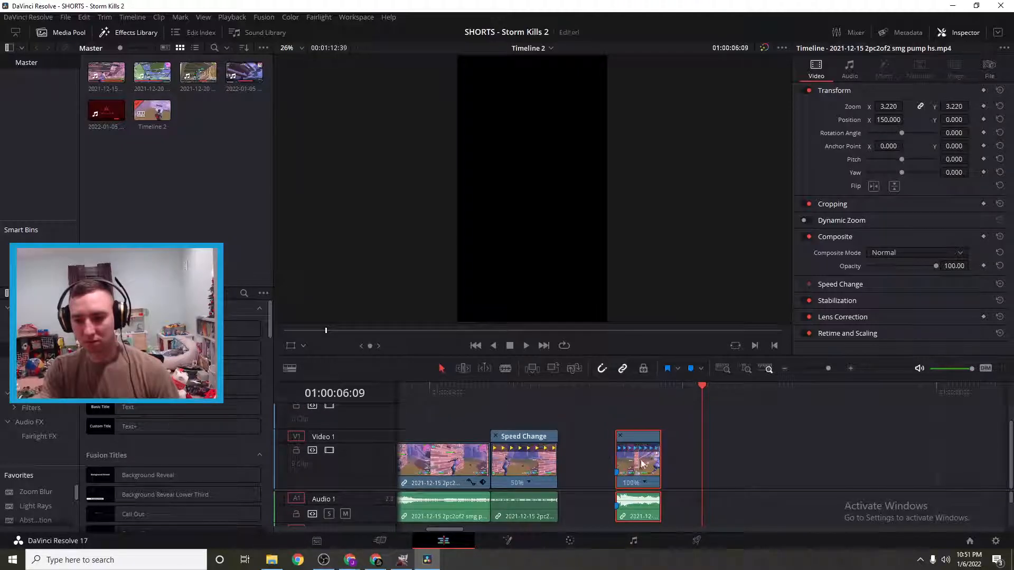
left_click_drag(644, 464, 578, 463)
- Move the remaining 2021-12-15 smg pump clip against the marked section, and play across the joined cuts
left_click_drag(701, 389, 456, 389)
left_click(526, 345)
left_click(508, 346)
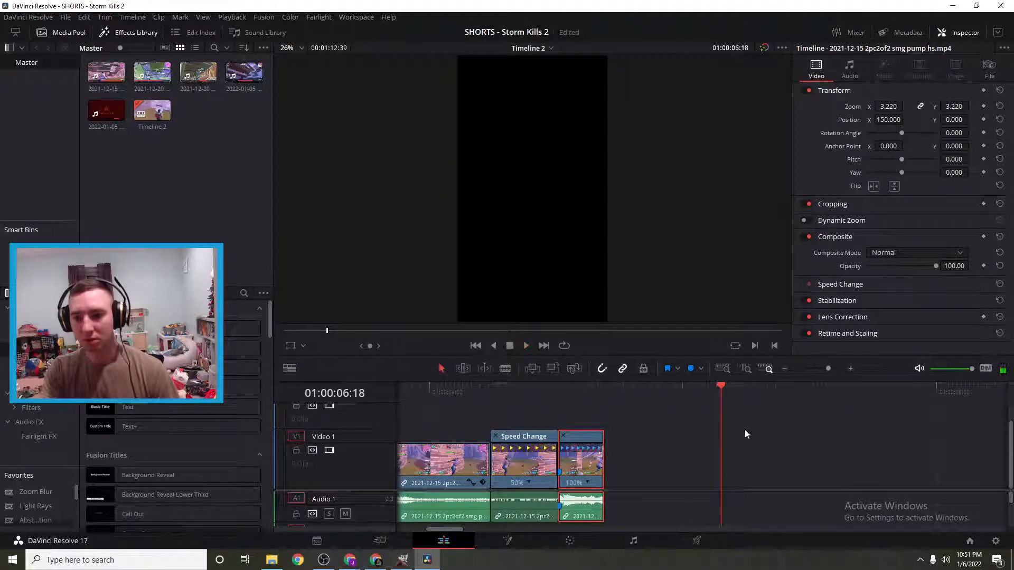
left_click(784, 369)
left_click_drag(897, 467, 698, 478)
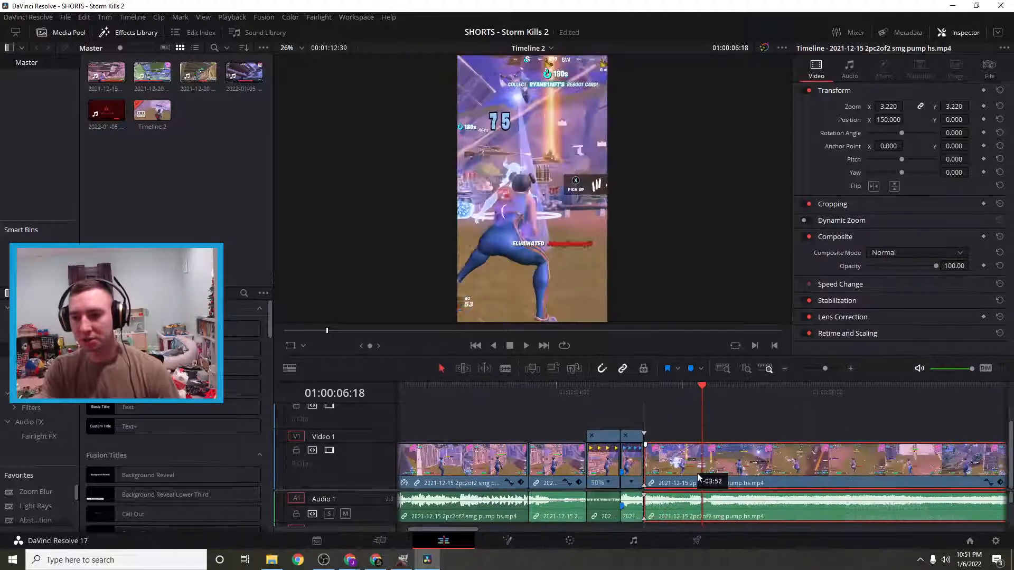
left_click_drag(702, 388, 503, 403)
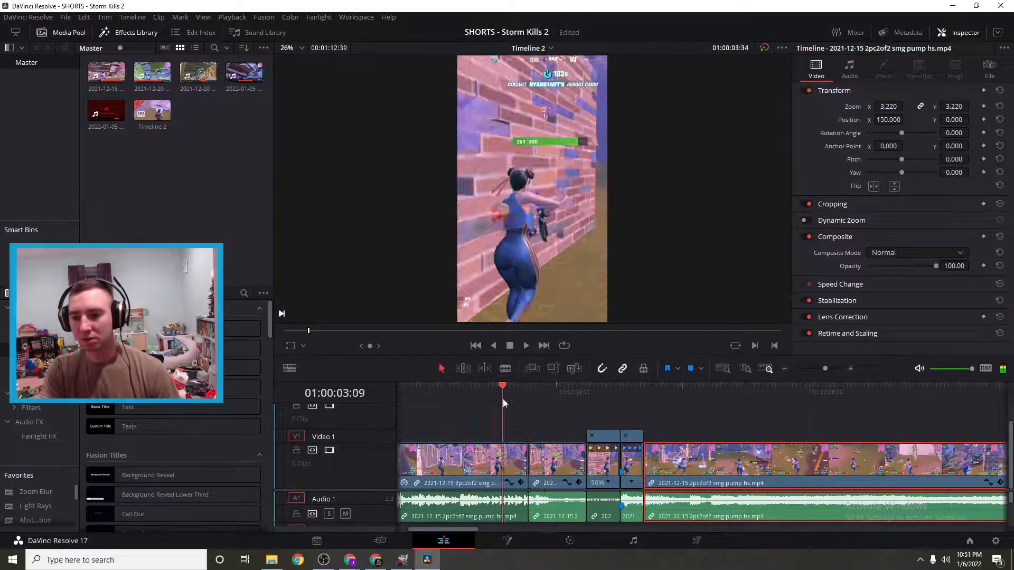
left_click(525, 347)
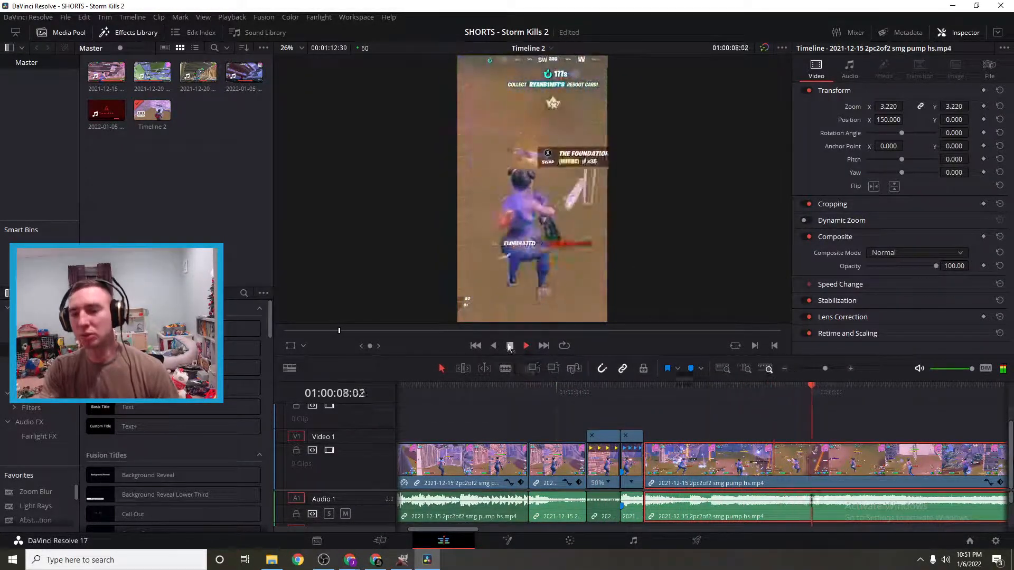
left_click(510, 346)
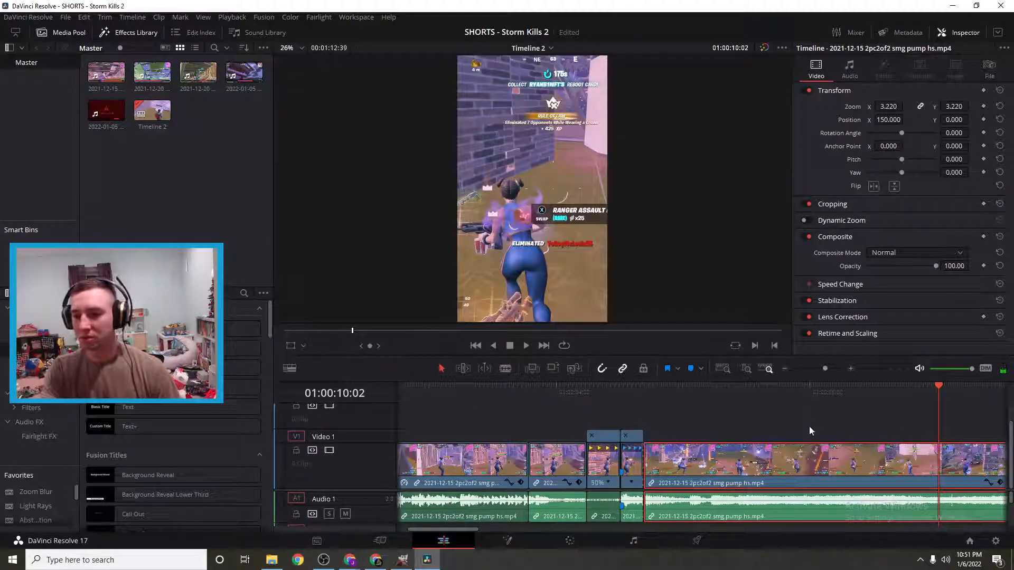
- Move the 2021-12-20 mc edit pump clip against the preceding clip, and place the playhead at 01:00:20:18
left_click(784, 370)
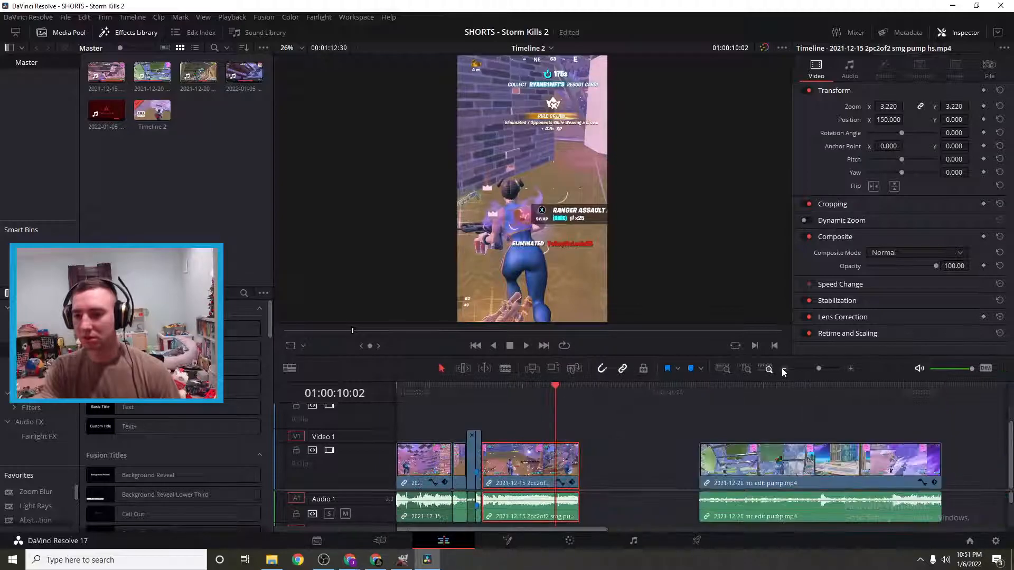
left_click_drag(767, 474, 653, 473)
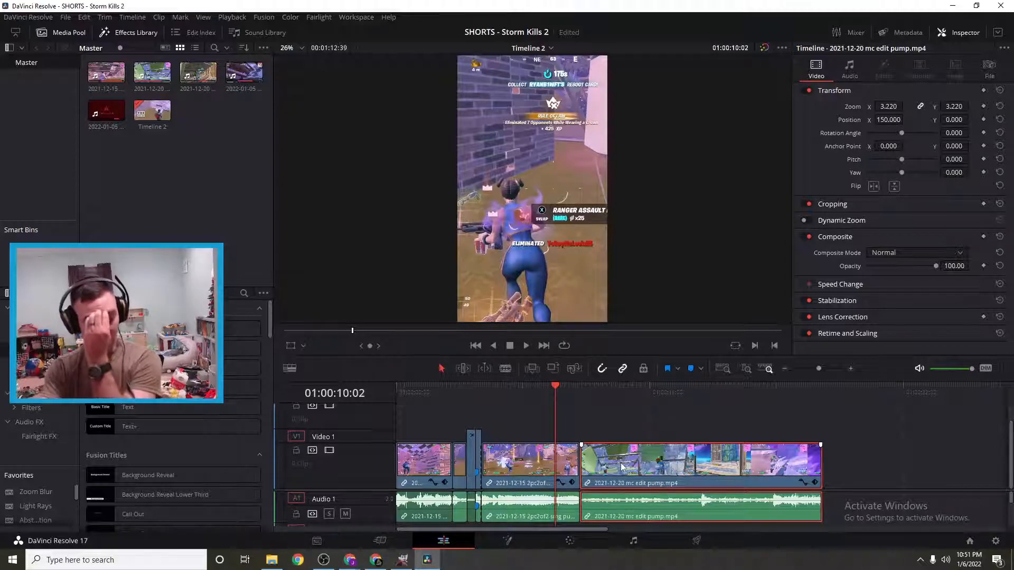
left_click_drag(556, 386, 748, 455)
left_click_drag(747, 388, 717, 405)
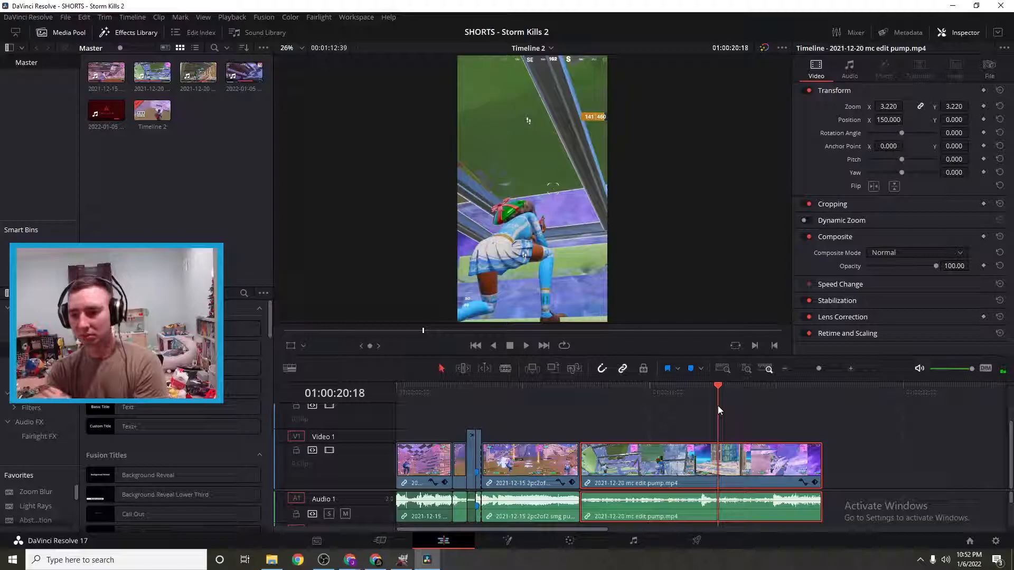
- Split the mc edit pump clip at the playhead and ripple-delete the part before the cut
left_click(507, 372)
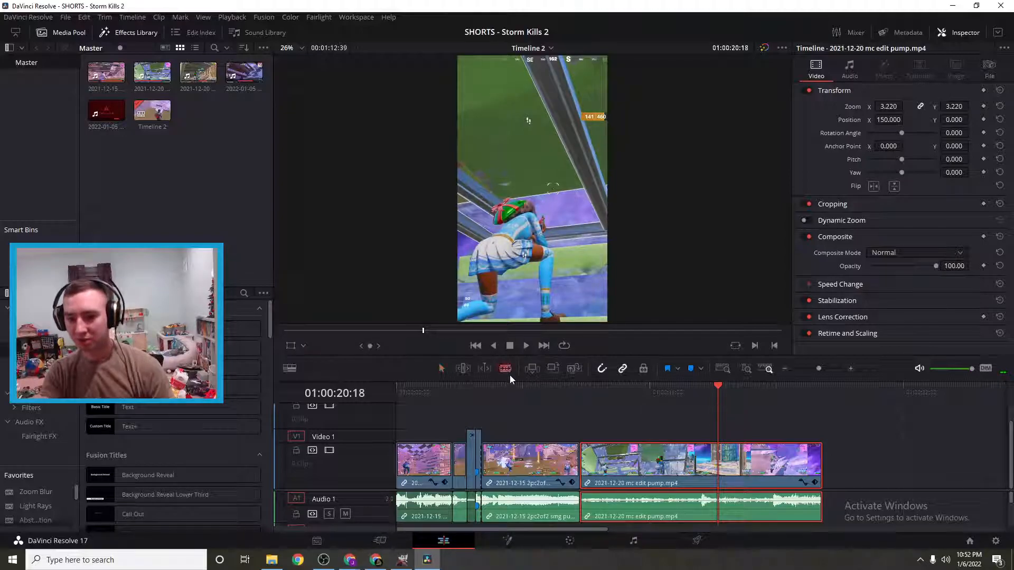
left_click(717, 462)
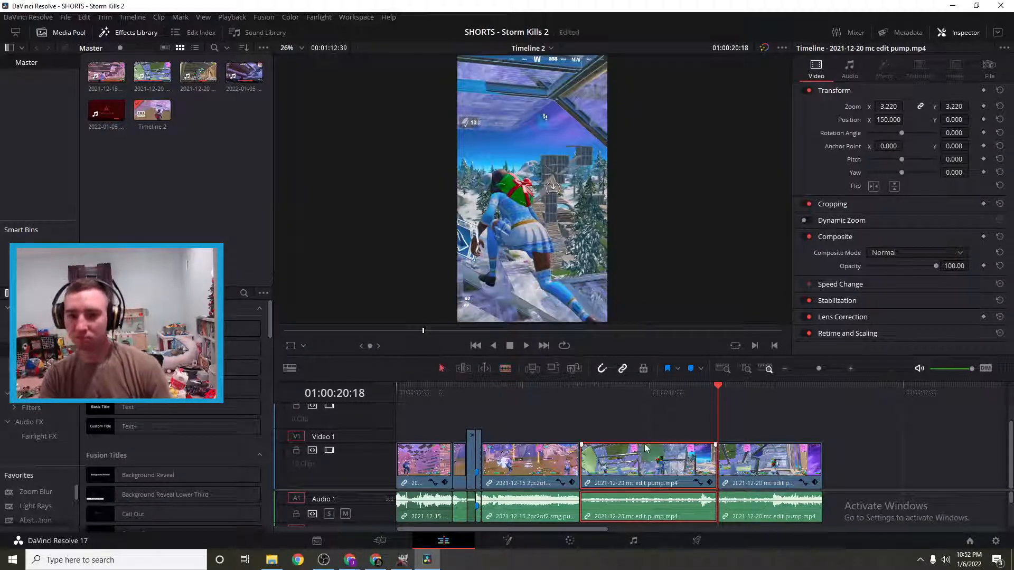
key("Delete")
mouse_move(627, 471)
left_mouse_down()
mouse_move(650, 471)
mouse_move(627, 472)
left_mouse_up()
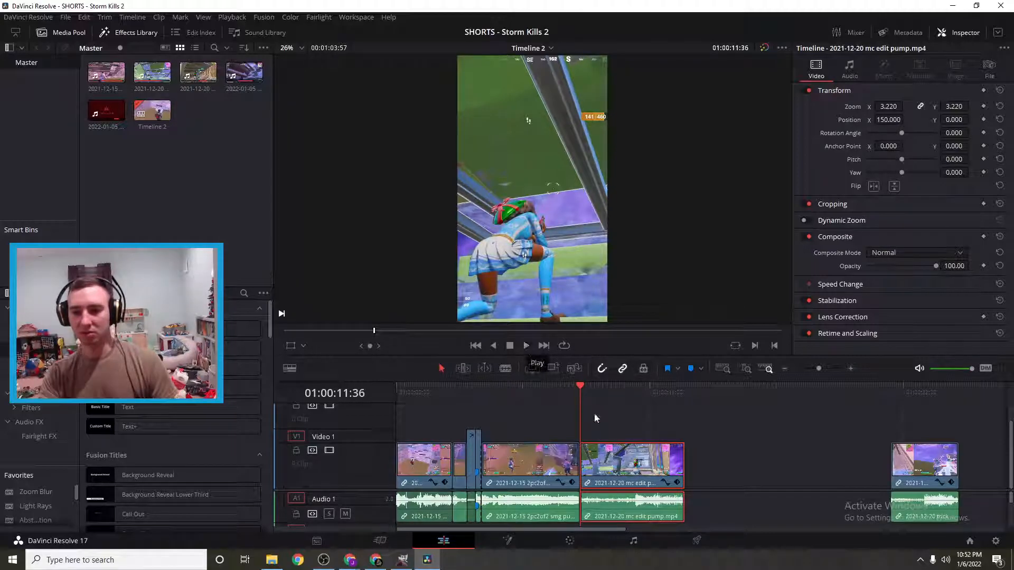
mouse_move(610, 469)
left_mouse_down()
mouse_move(626, 470)
mouse_move(605, 471)
left_mouse_up()
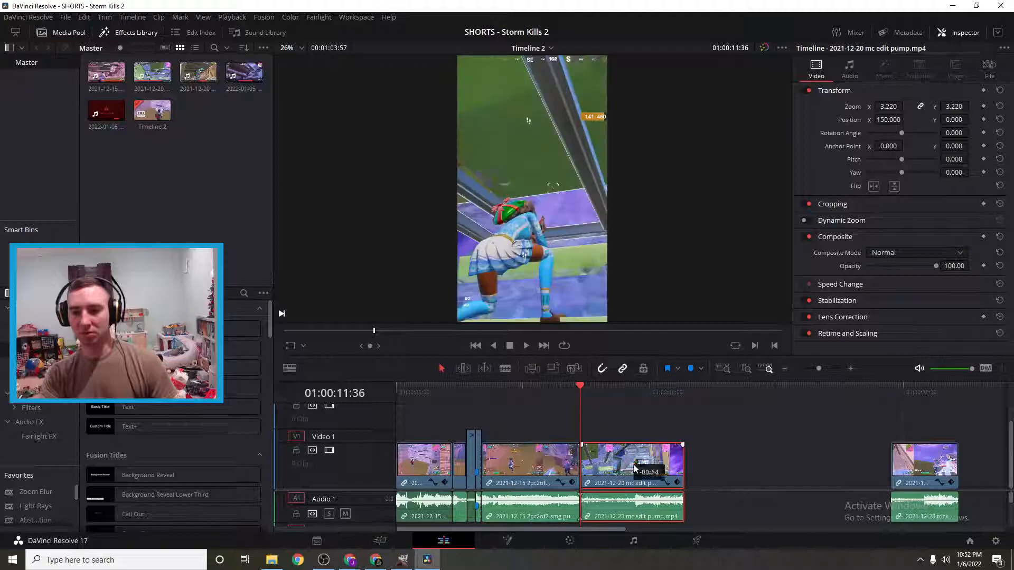
- Play the trimmed mc edit pump clip and add a marker on the shot at 01:00:15:04
left_click(523, 345)
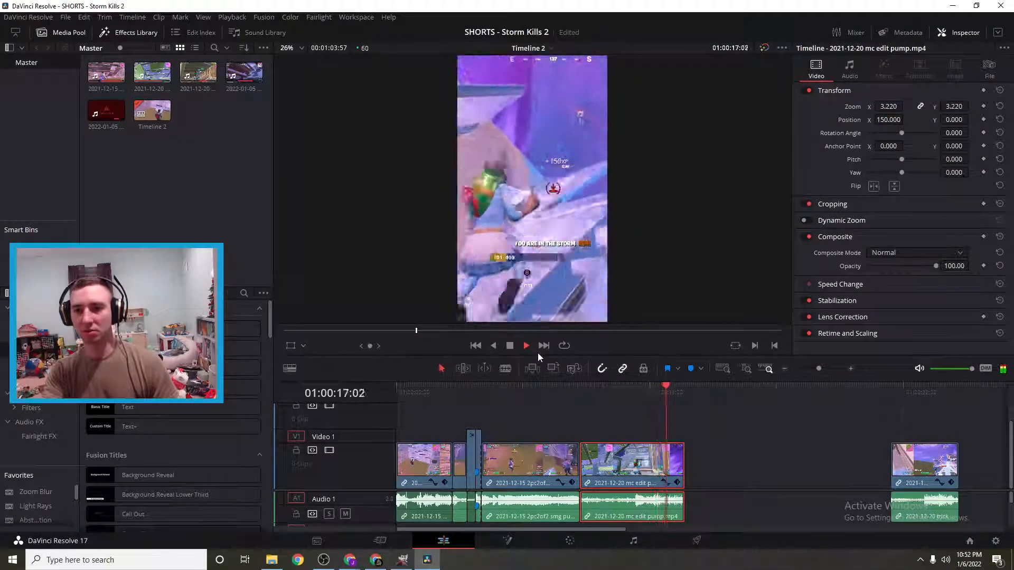
left_click(511, 347)
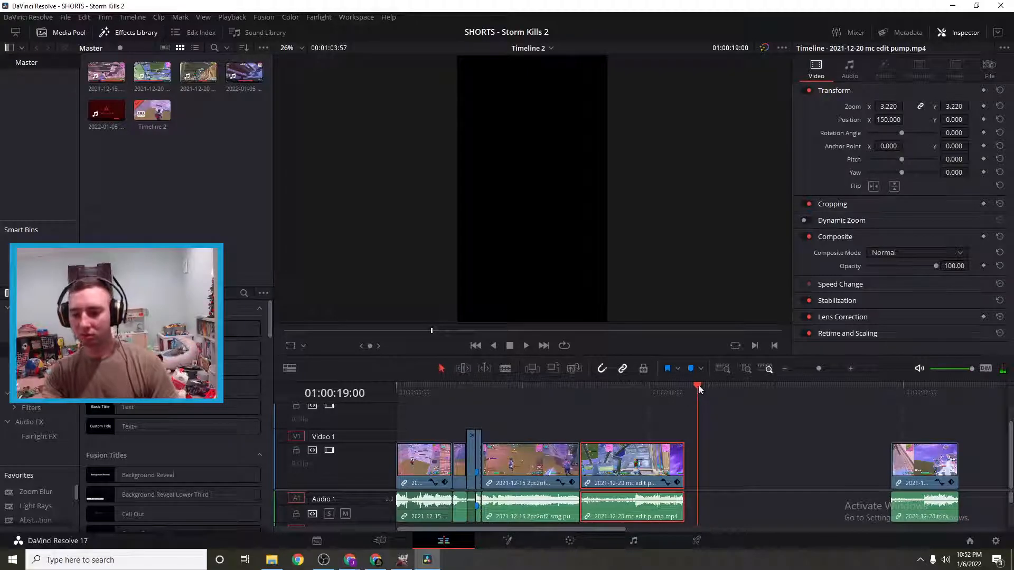
left_click_drag(698, 384, 634, 397)
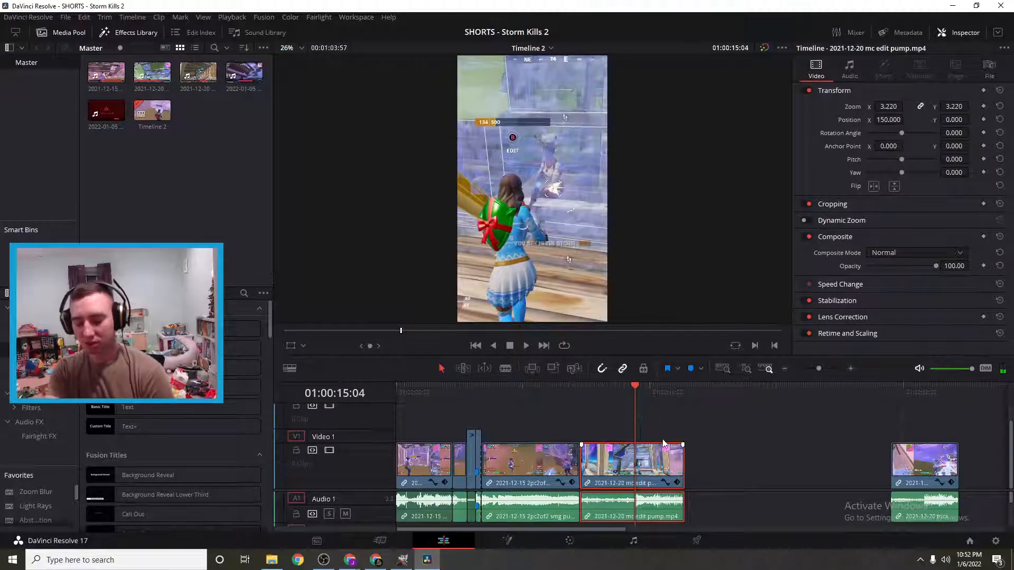
key("m")
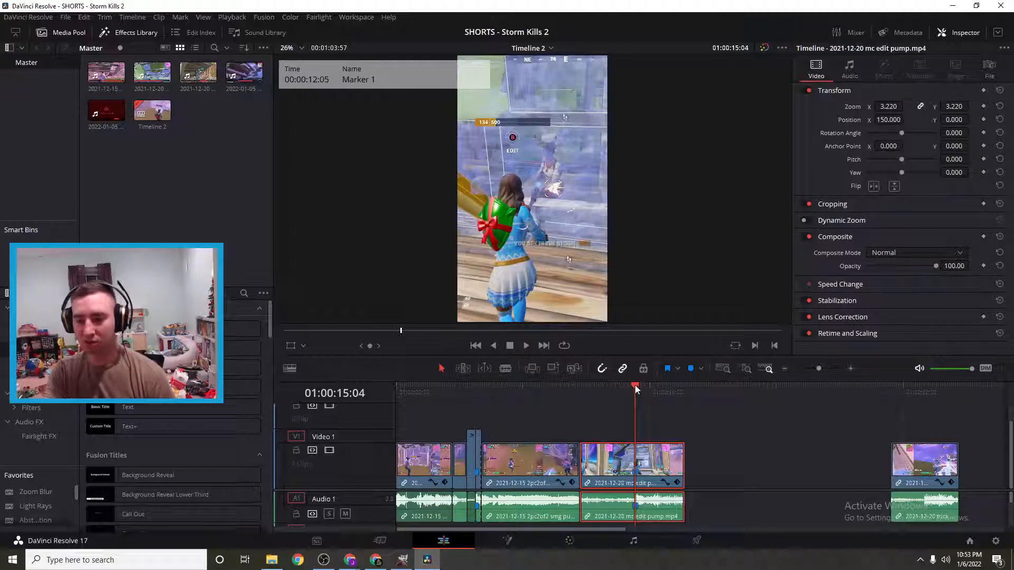
- Split the mc edit pump clip at the marker and shortly before it at 01:00:14:28
left_click(852, 370)
left_click(851, 369)
left_click_drag(703, 386, 664, 388)
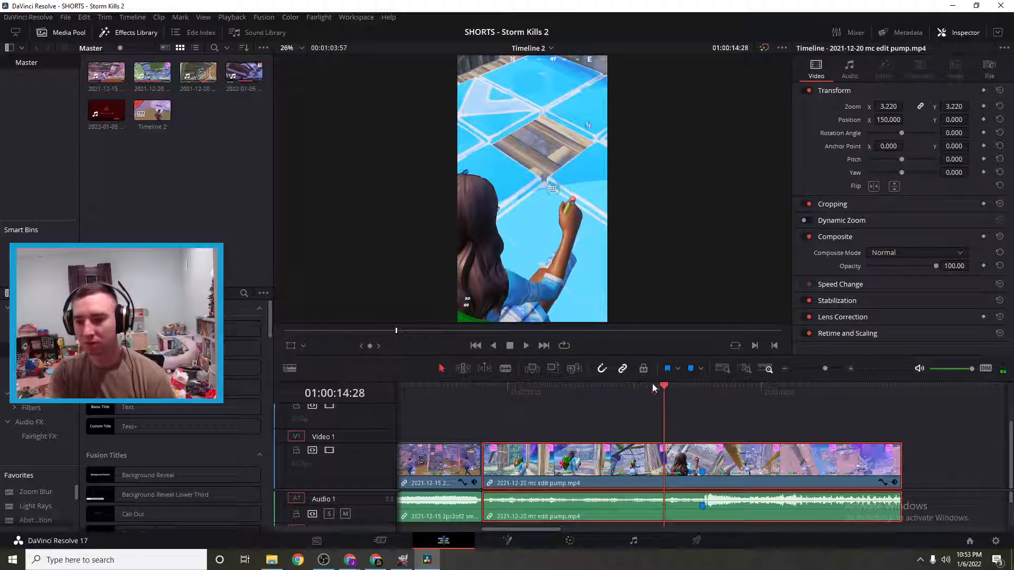
left_click(506, 369)
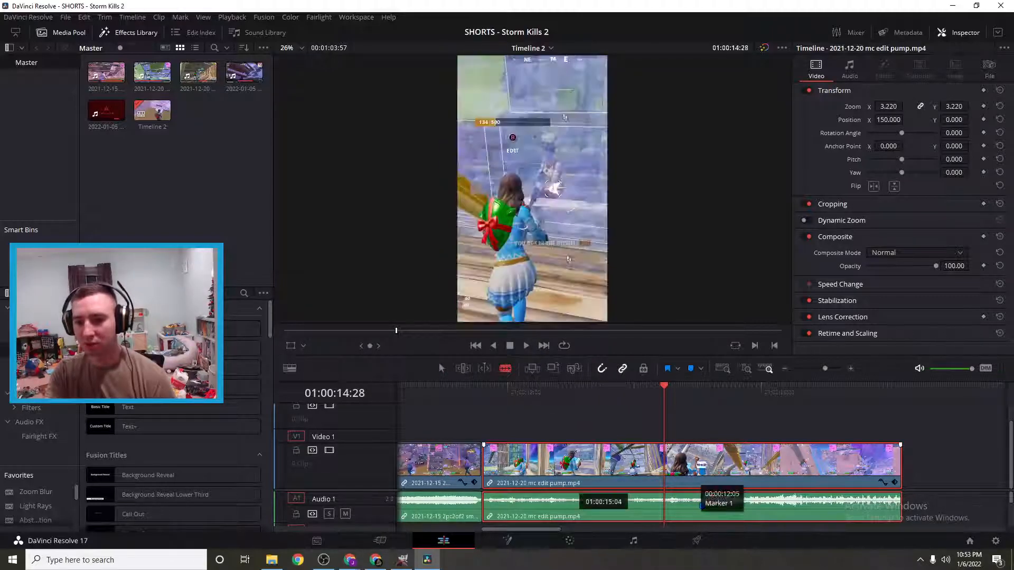
left_click(701, 460)
left_click(664, 460)
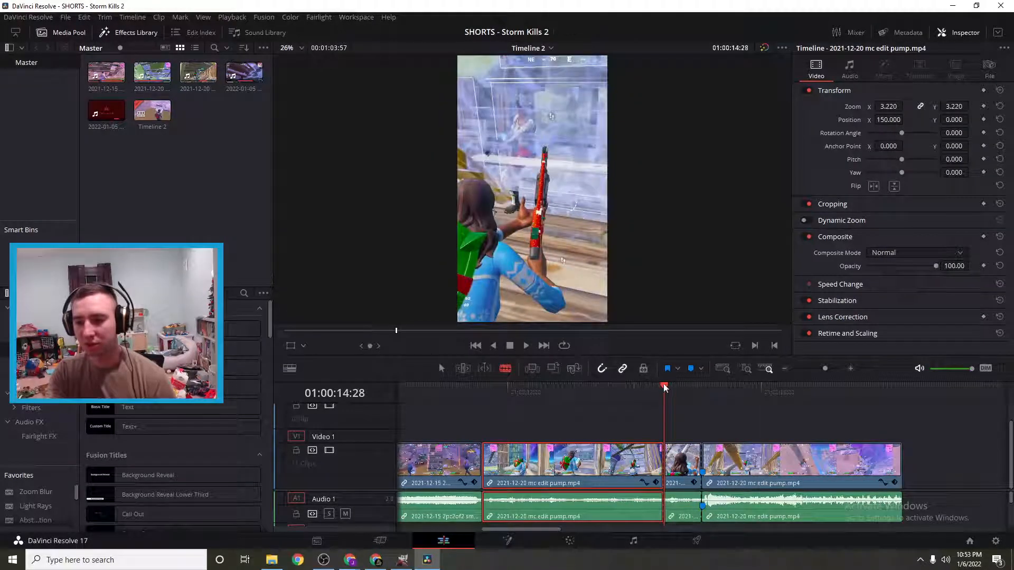
- Show the retime controls on the short section before the new marker and set its speed to 50%
mouse_move(663, 383)
left_mouse_down()
mouse_move(698, 393)
mouse_move(680, 395)
left_mouse_up()
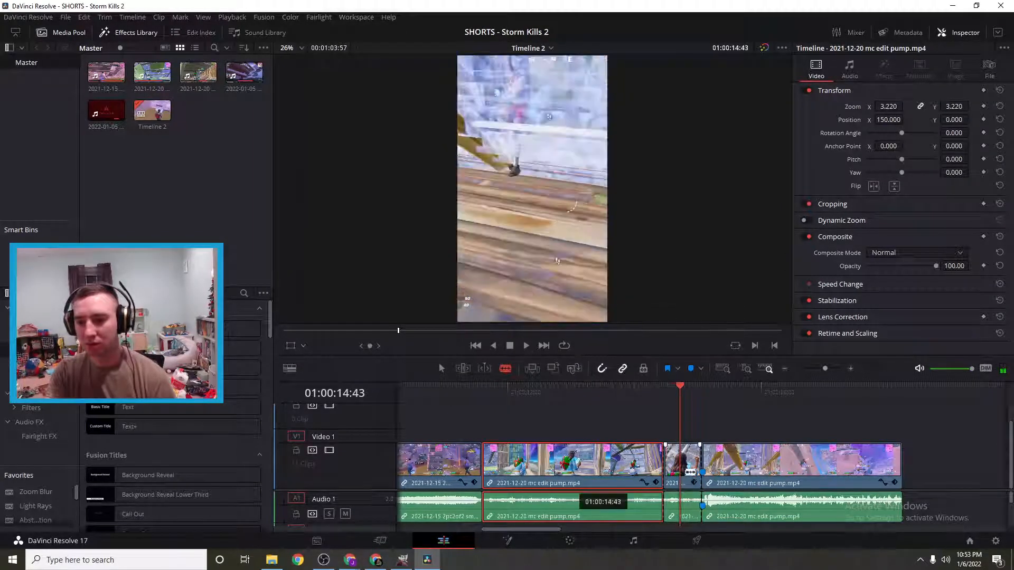
left_click(442, 369)
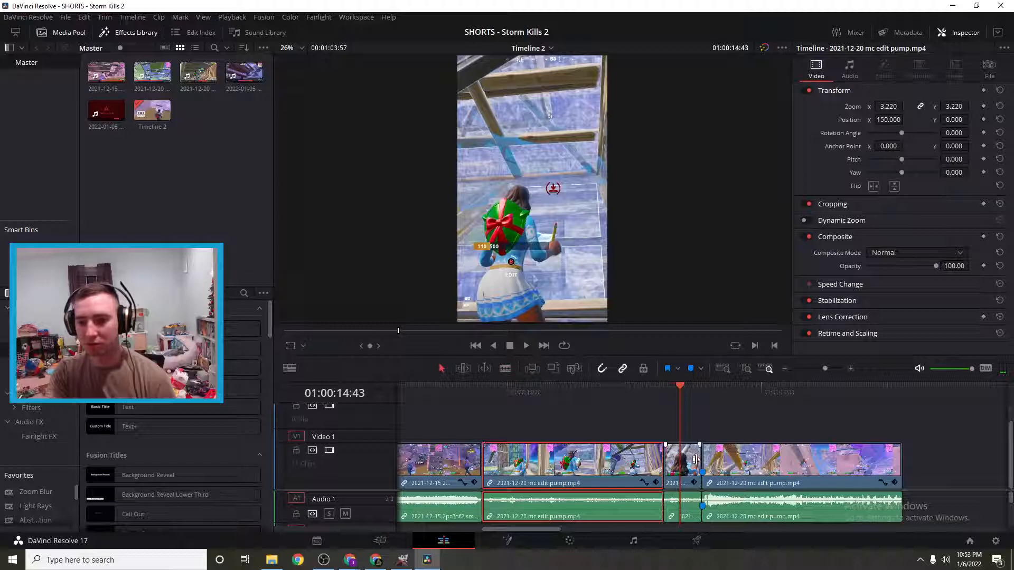
left_click(688, 465)
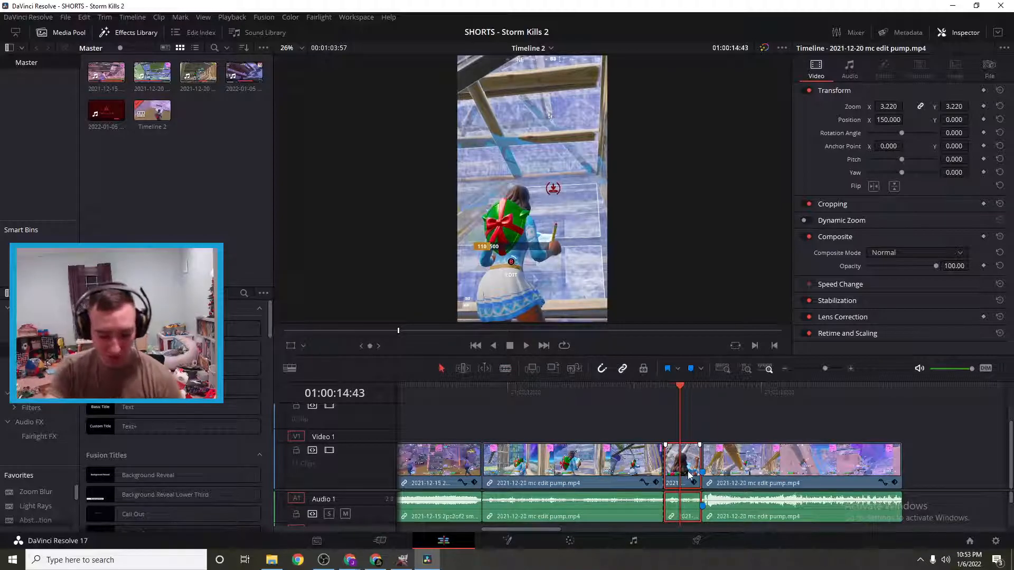
key("ctrl+r")
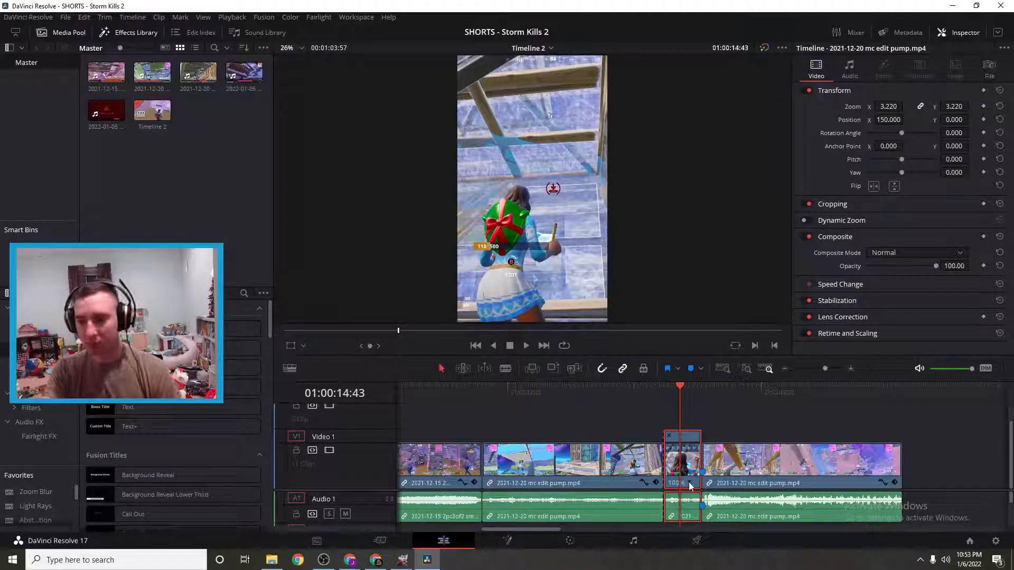
left_click(689, 485)
mouse_move(750, 482)
left_click(788, 486)
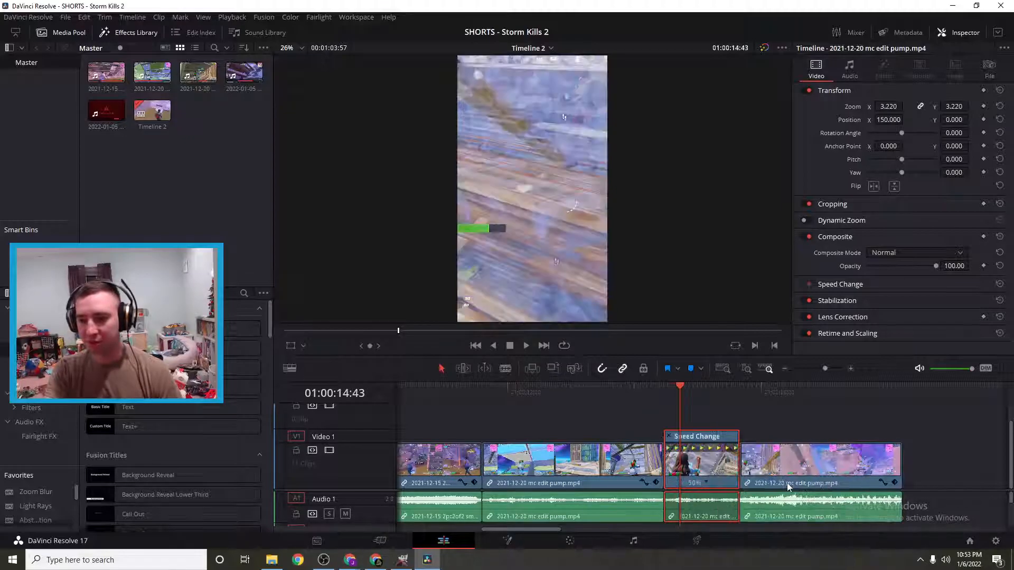
- Play the timeline from before the slowed mc edit pump section through the start of the clip after it
left_click_drag(681, 389, 608, 389)
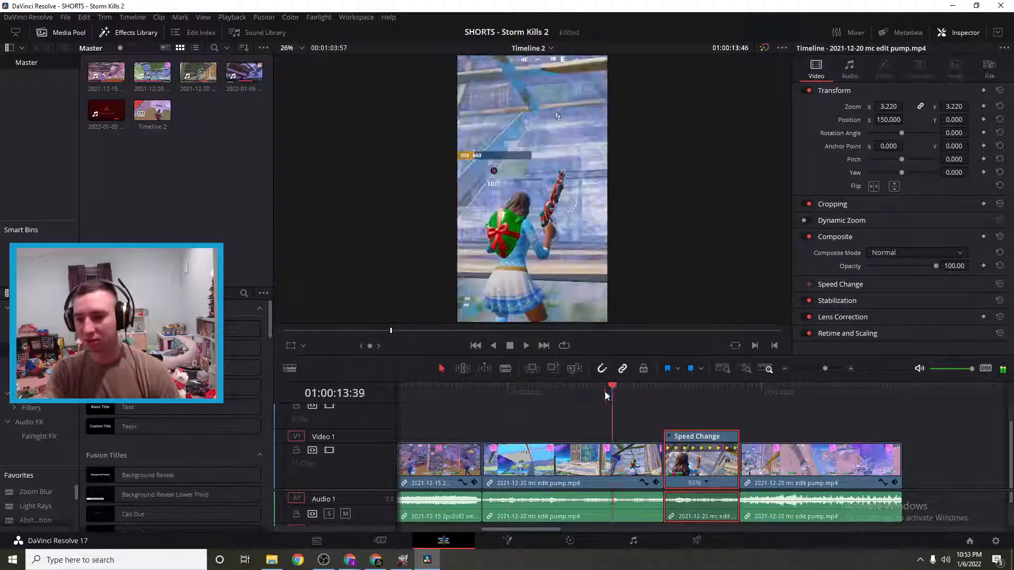
left_click(527, 346)
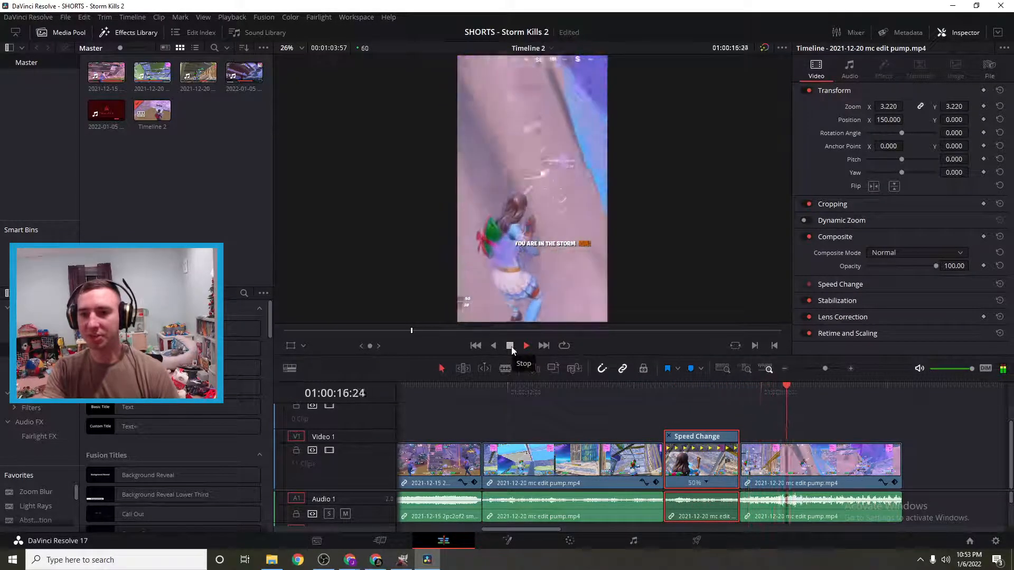
left_click(510, 347)
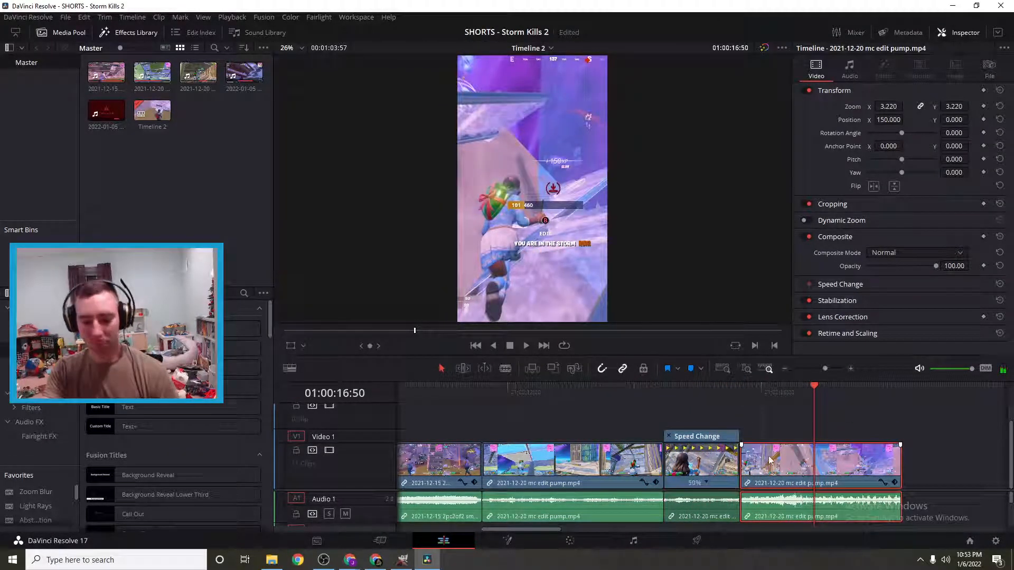
- Undo the speed change, move the following clip away to make room, slow the short section to 50% again and close the gap
key("ctrl+z")
left_click_drag(798, 474, 831, 473)
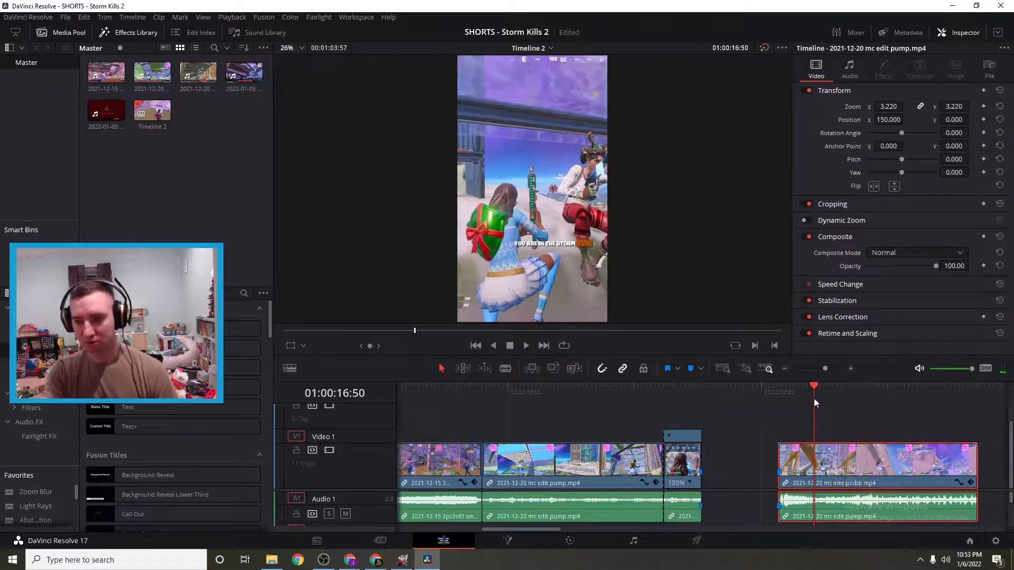
left_click(690, 483)
mouse_move(723, 483)
left_click(789, 542)
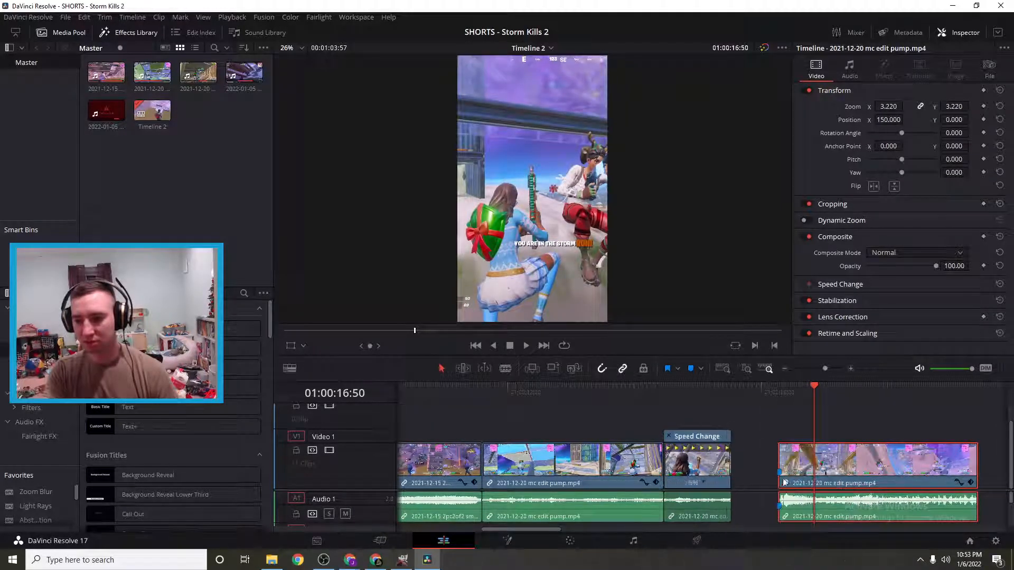
left_click_drag(879, 474, 840, 474)
- Play the mc edit pump sequence from 01:00:13:24 through the slowed section to the end of its last clip
left_click(807, 388)
left_click(596, 388)
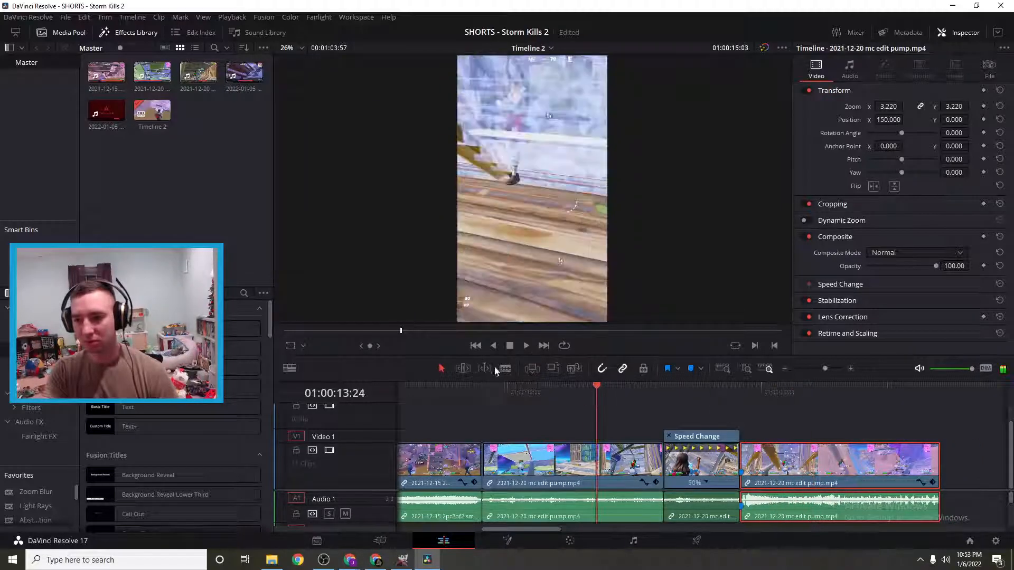
left_click(526, 346)
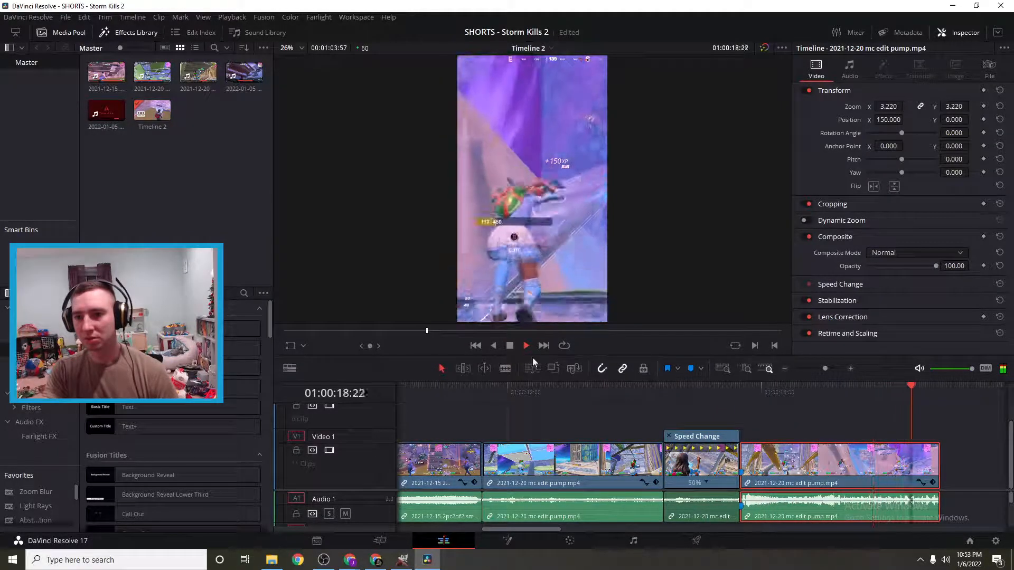
left_click(510, 346)
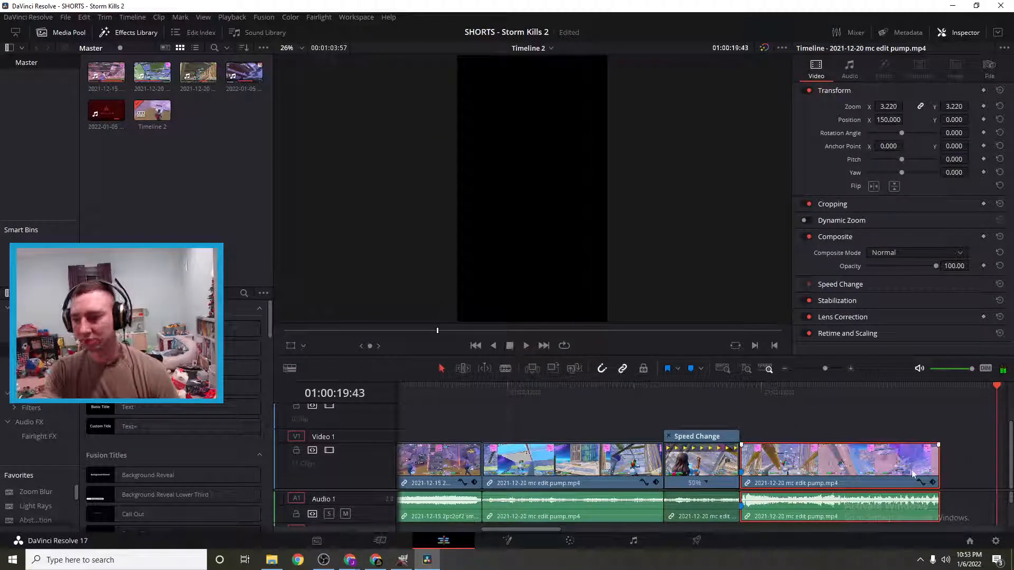
- Move the trick smg clip directly against the end of the last mc edit pump clip
left_click_drag(550, 528, 730, 530)
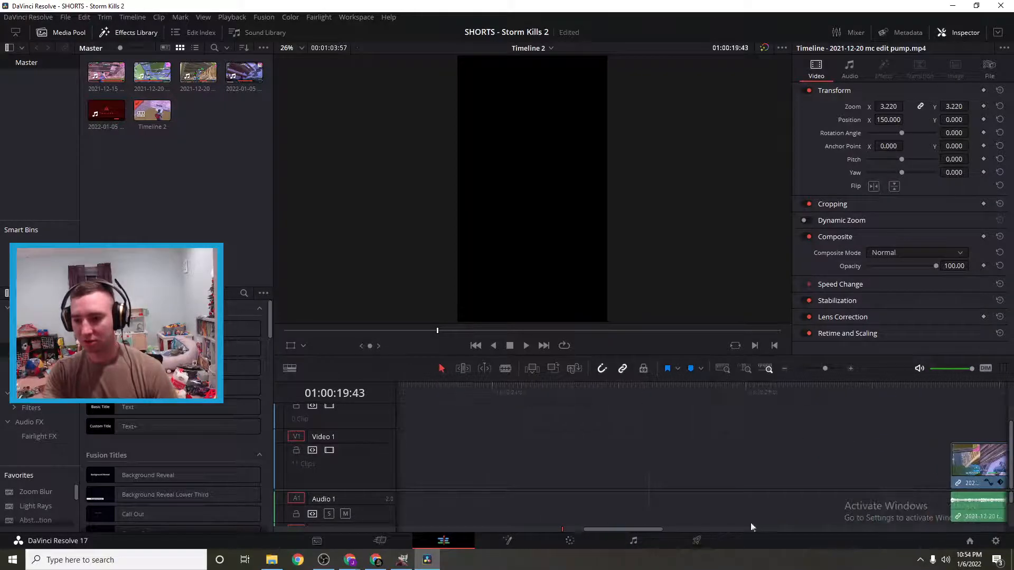
left_click_drag(957, 470, 921, 491)
left_click_drag(549, 533, 609, 534)
- Move the two remaining 2022-01-05 clips earlier on the timeline, closer to the trick smg clip
left_click(786, 368)
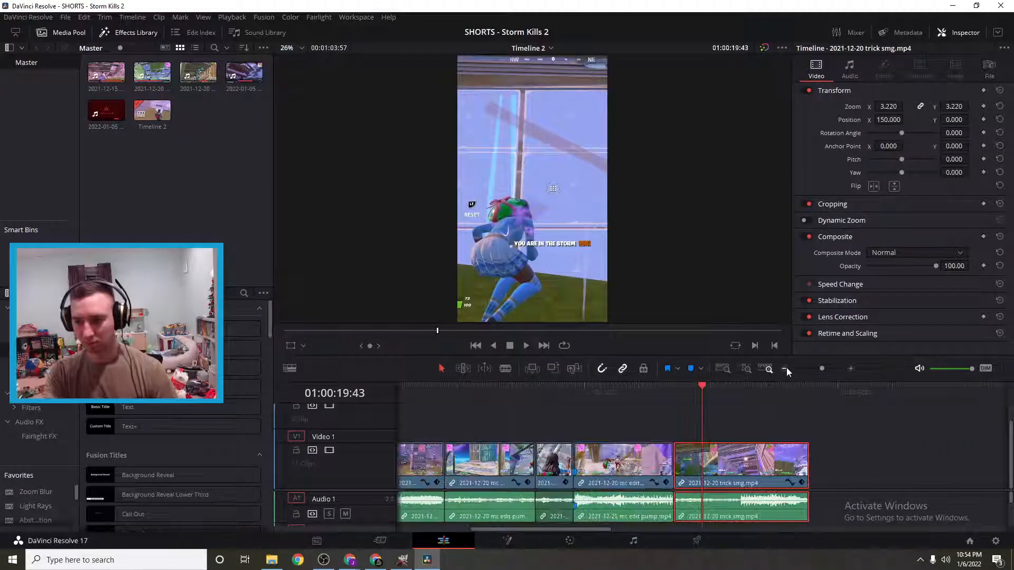
left_click(787, 368)
left_click(764, 471)
left_click_drag(764, 471, 652, 472)
left_click_drag(881, 475, 747, 475)
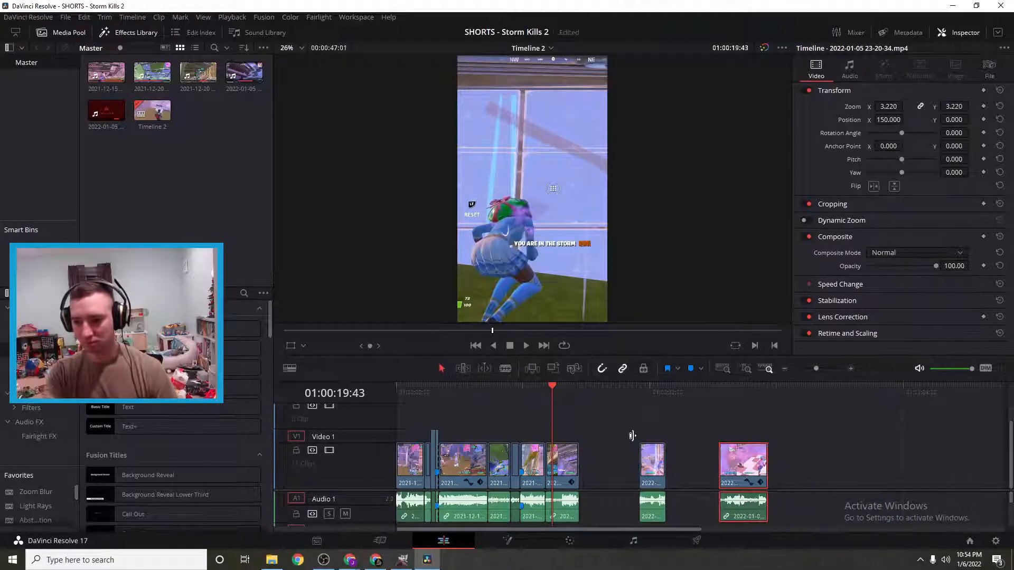
- Play the trick smg clip from its start to its end to find the shots
left_click(851, 368)
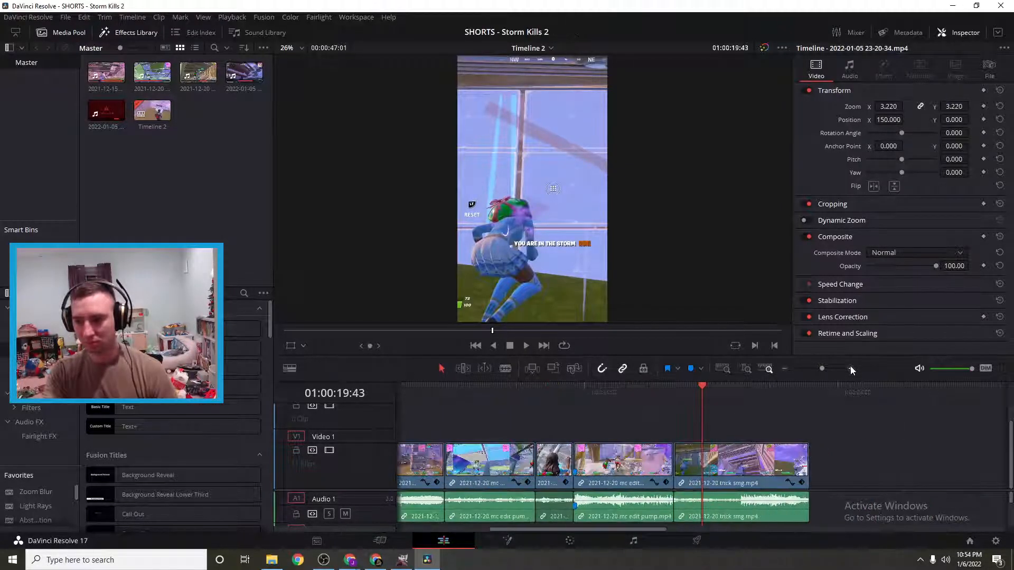
left_click(850, 368)
left_click(850, 368)
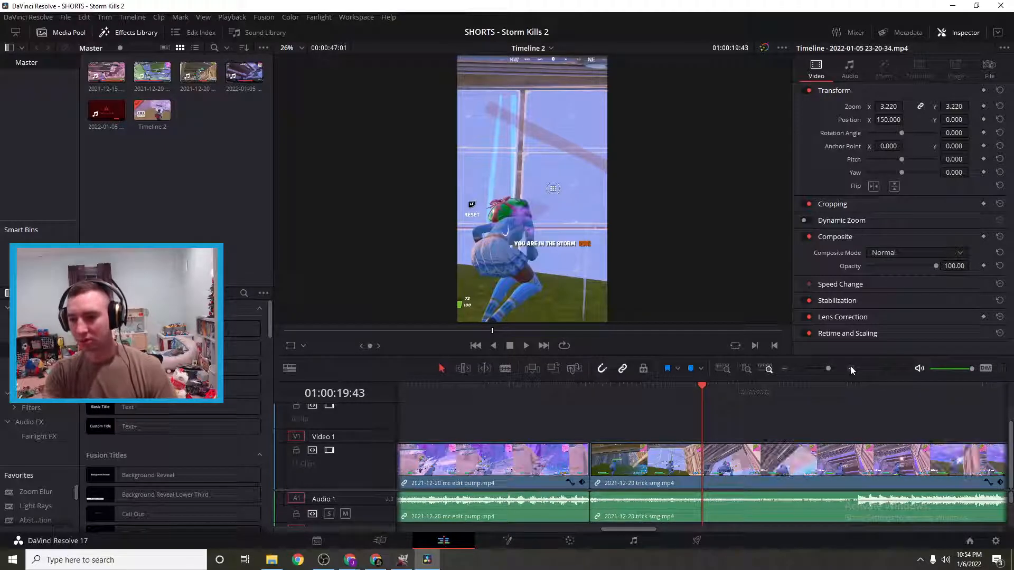
left_click(784, 368)
left_click(784, 369)
left_click_drag(703, 387, 673, 402)
left_click(525, 346)
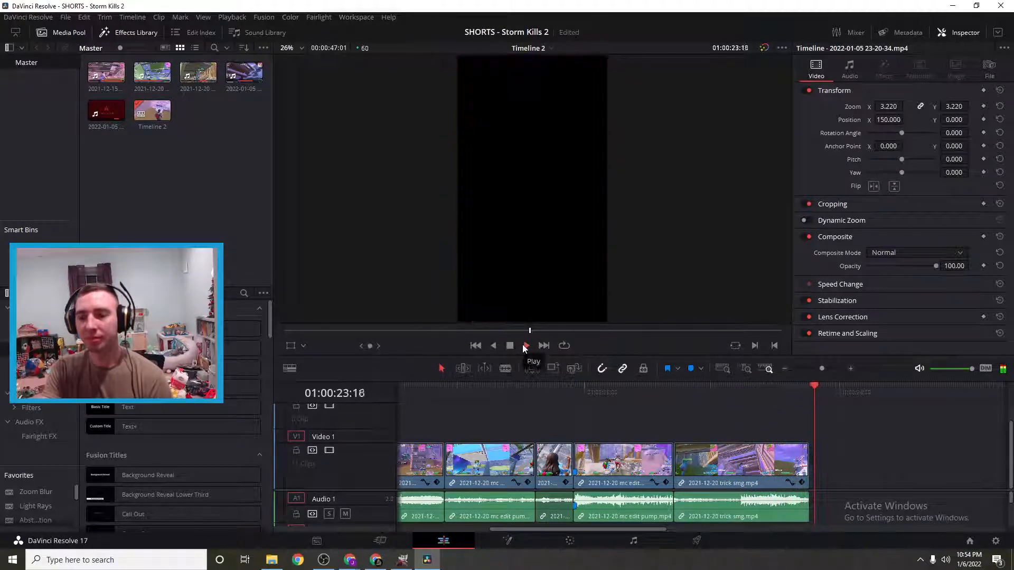
left_click(509, 346)
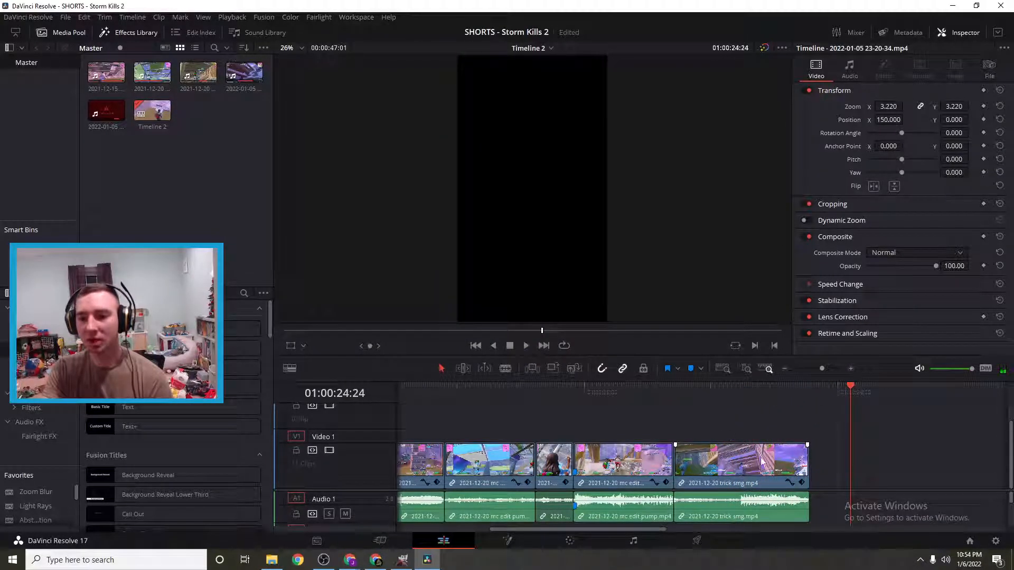
- Add a timeline marker on the shot in the trick smg section at 01:00:21:31
left_click_drag(851, 386, 760, 470)
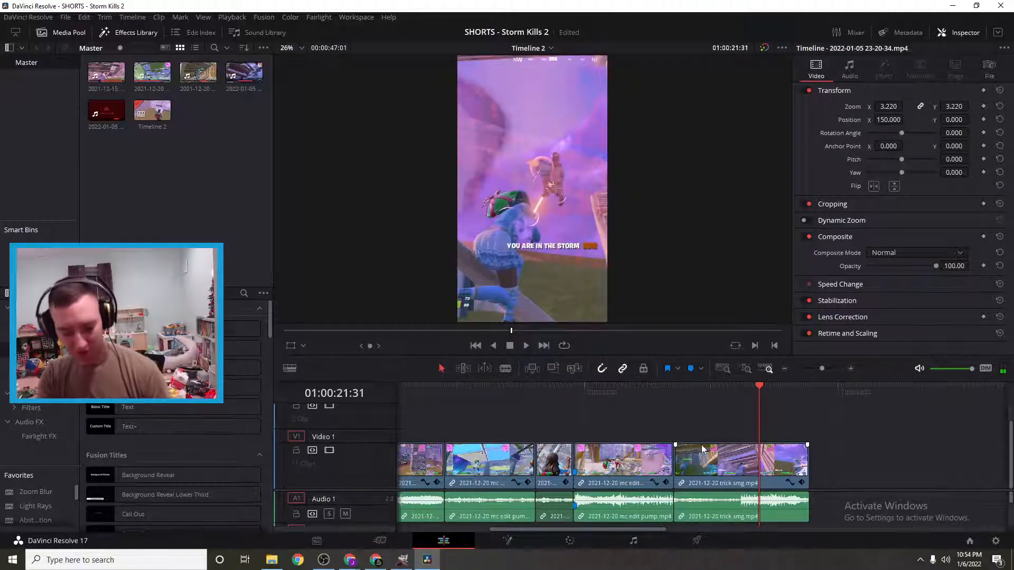
key("m")
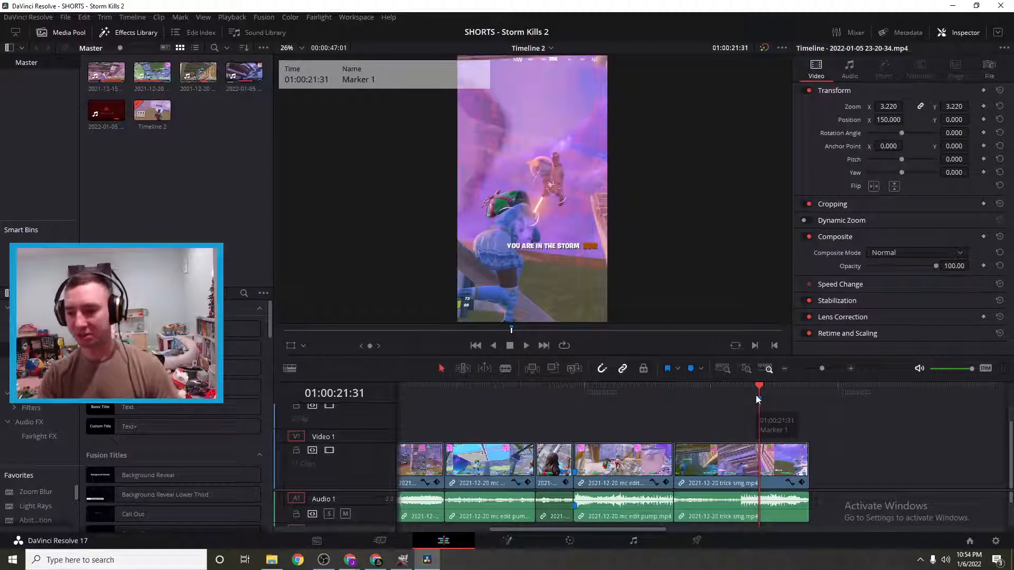
- Select the trick smg clip and add clip markers at 01:00:22:20 and 01:00:21:31
left_click_drag(763, 387, 784, 394)
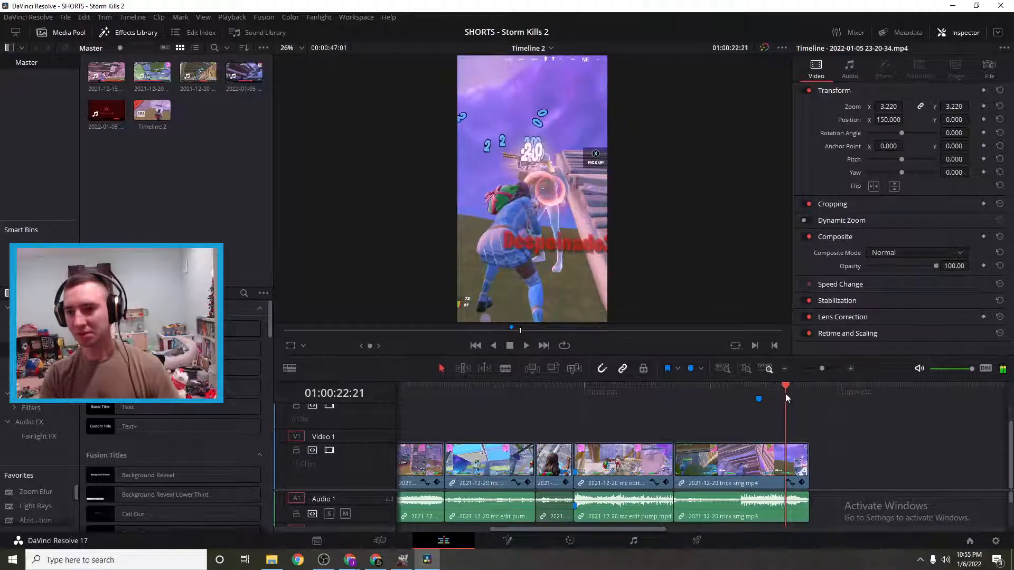
left_click(784, 394)
left_click(792, 472)
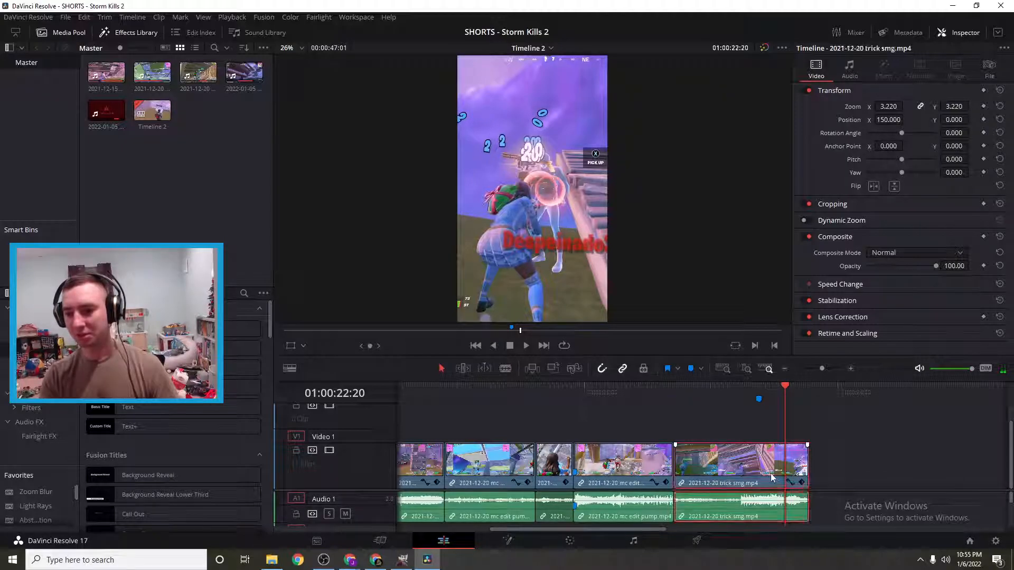
key("m")
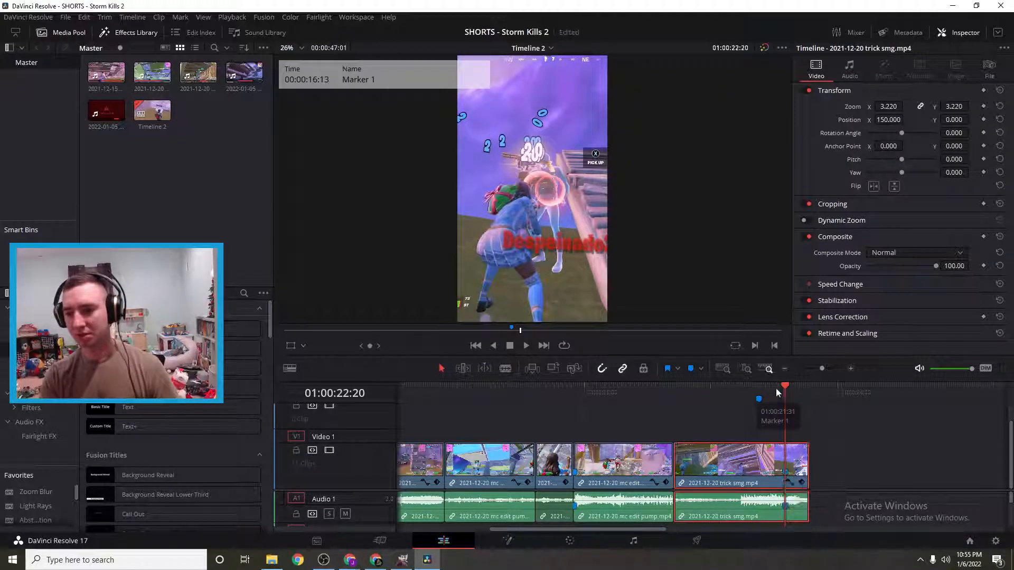
left_click(760, 387)
key("m")
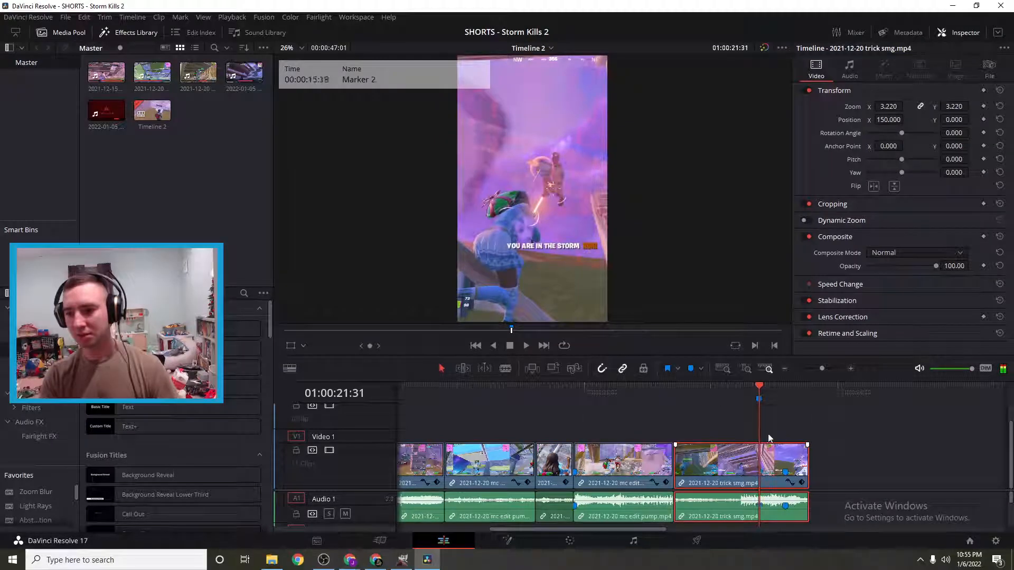
- Open the options for the timeline marker at 01:00:21:31
left_click(798, 391)
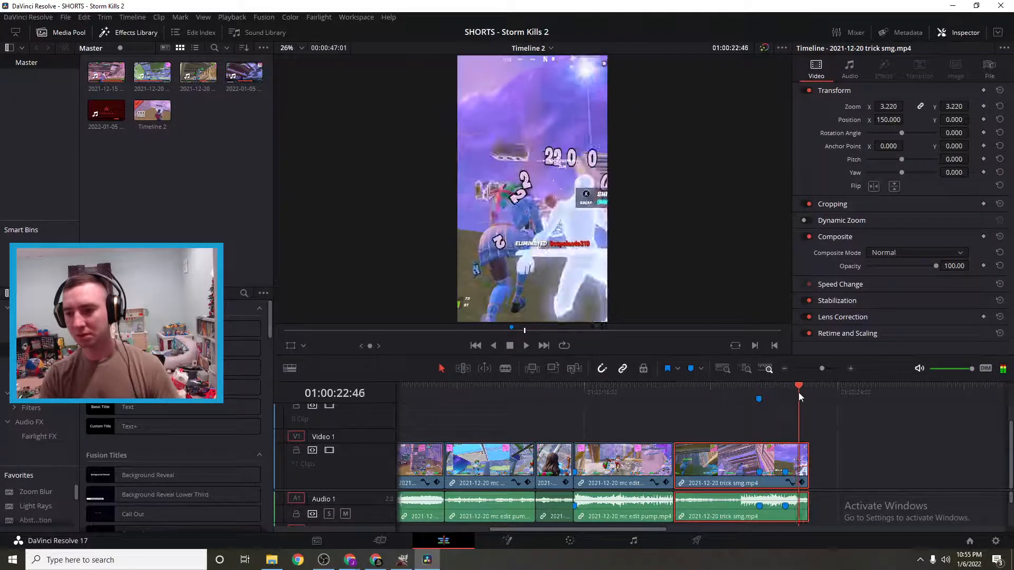
right_click(759, 400)
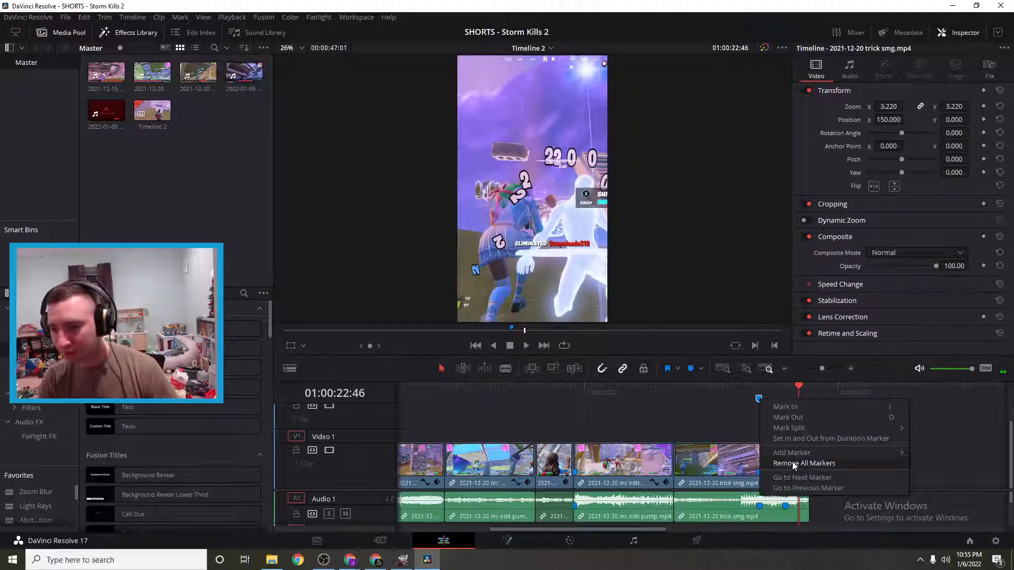
- Remove all markers from the timeline ruler
left_click(731, 421)
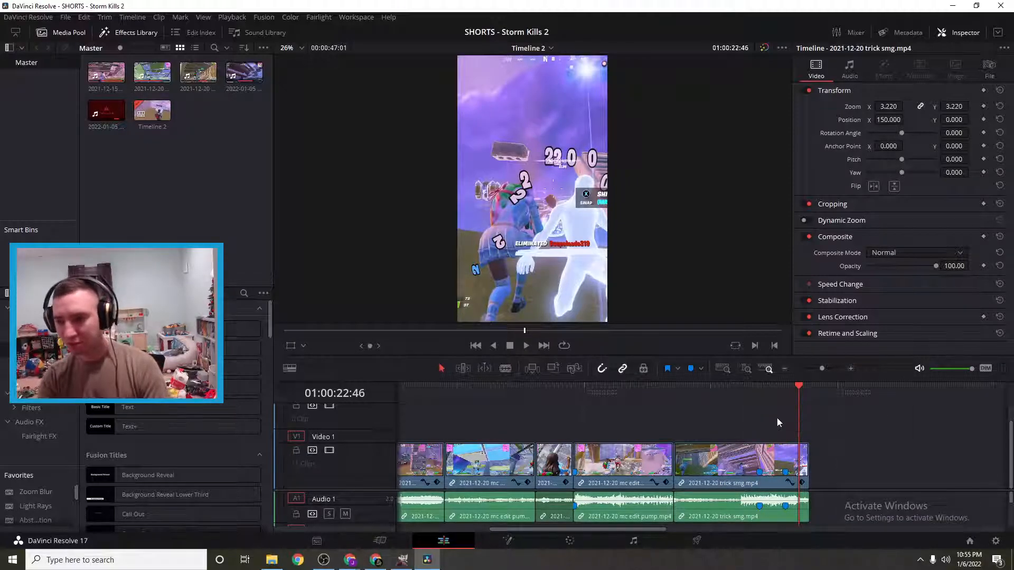
- Split the last 2021-12-20 trick smg.mp4 clip with the Blade tool at its two blue clip markers
left_click(798, 386)
left_click(505, 368)
left_click(758, 459)
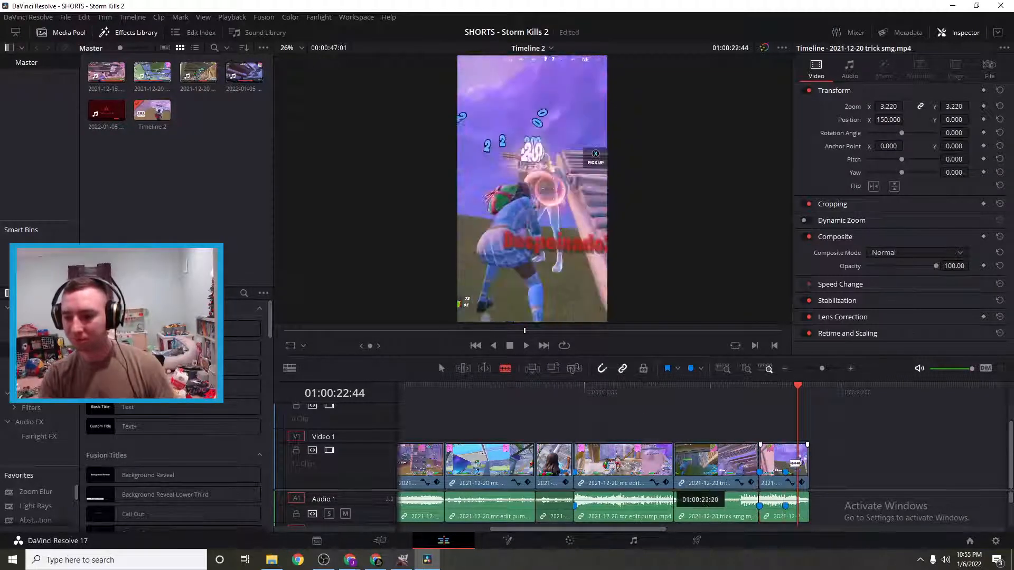
left_click(786, 459)
left_click_drag(799, 388, 786, 392)
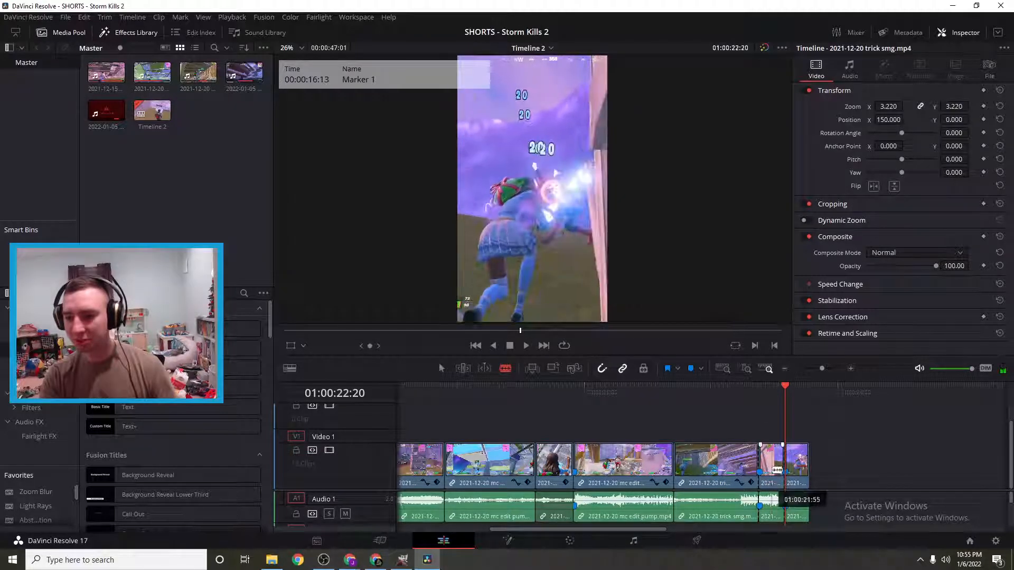
- Show the retime controls on the short segment between the two markers and browse its preset speed options
left_click(771, 467)
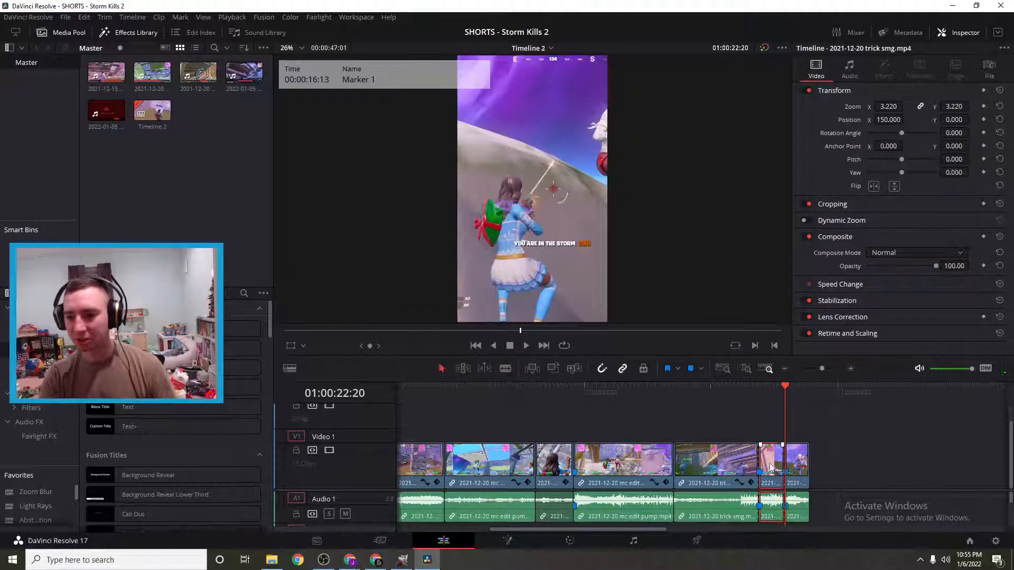
left_click(849, 368)
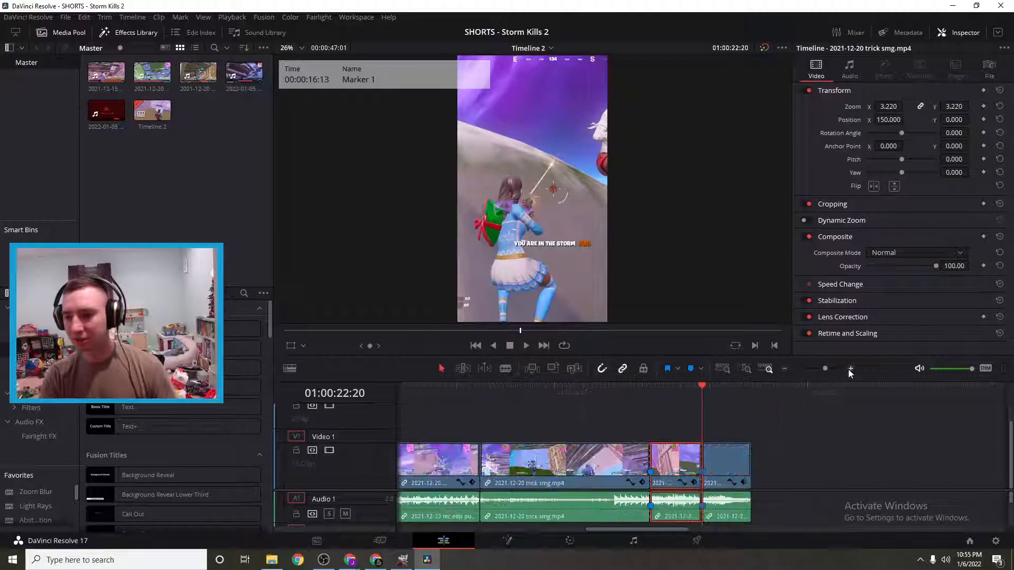
left_click(689, 386)
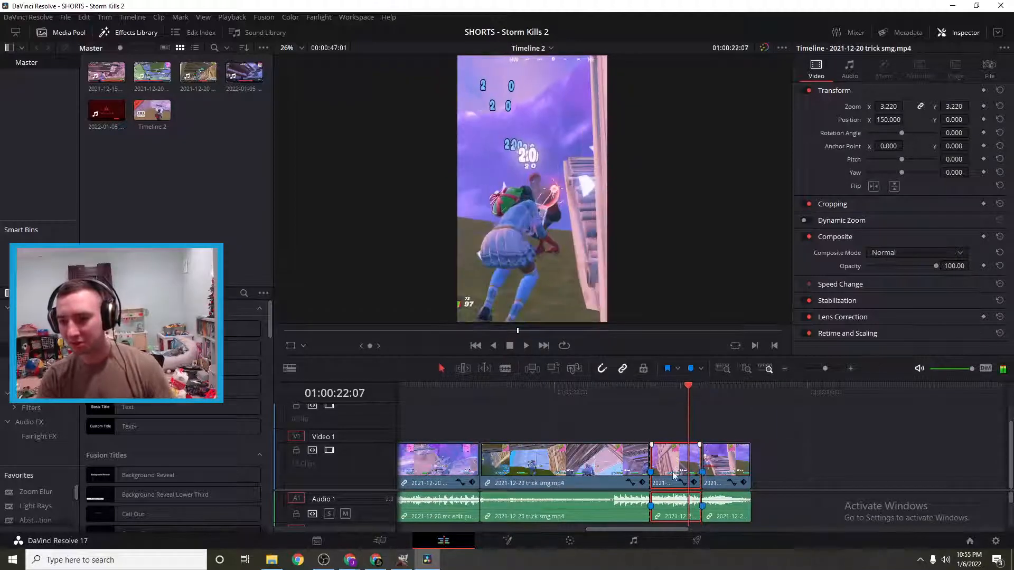
right_click(673, 475)
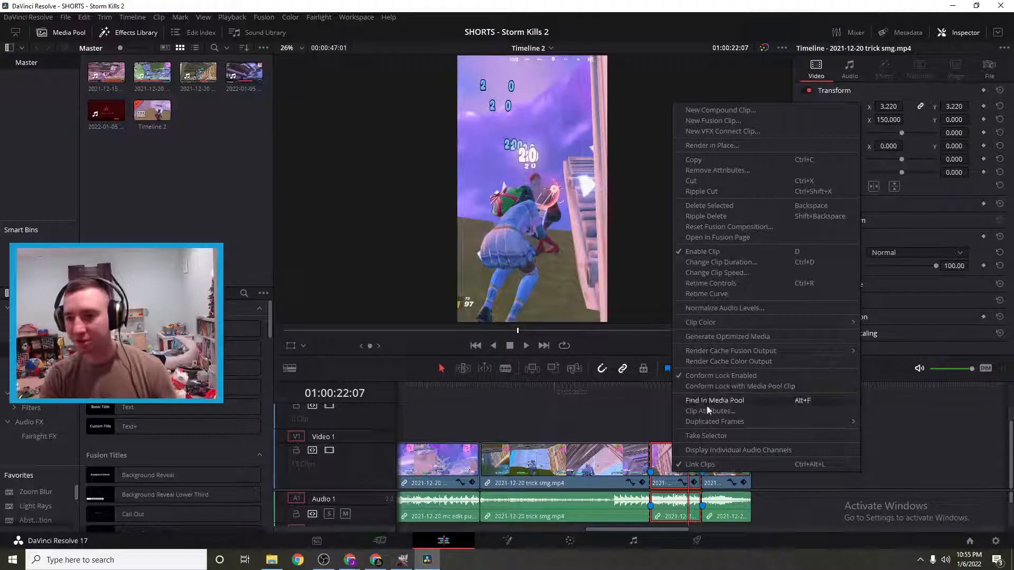
left_click(721, 285)
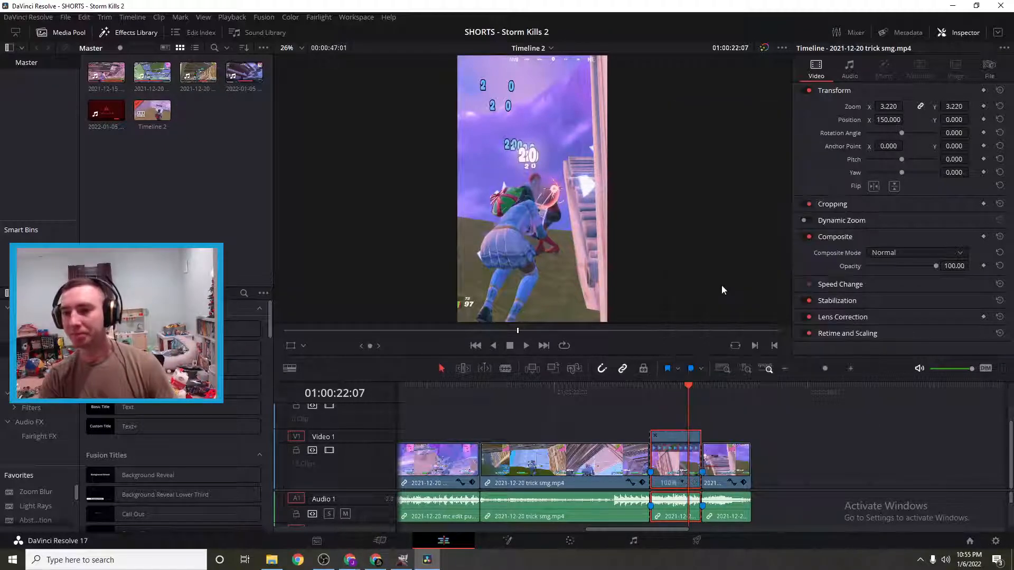
right_click(683, 487)
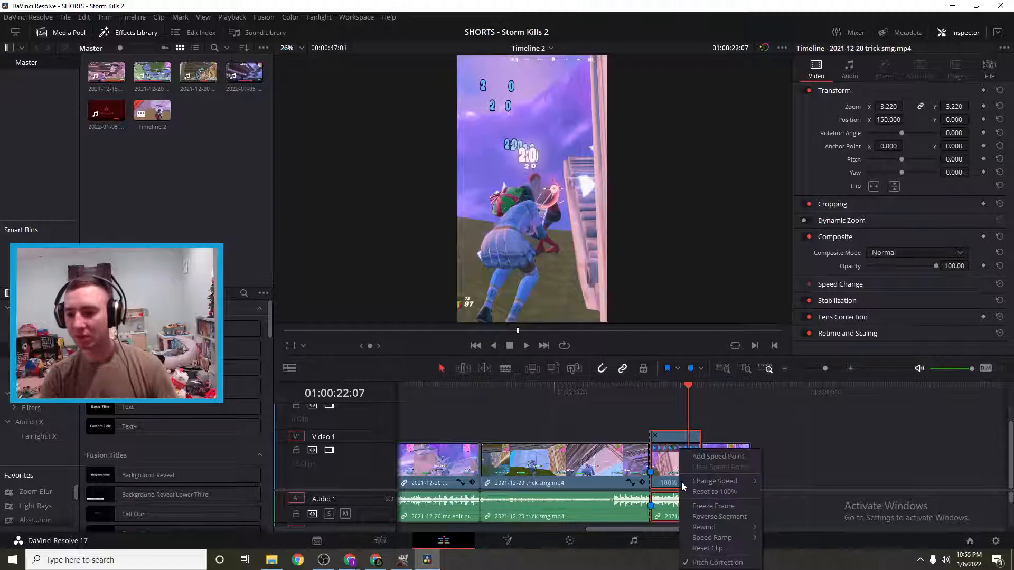
mouse_move(691, 483)
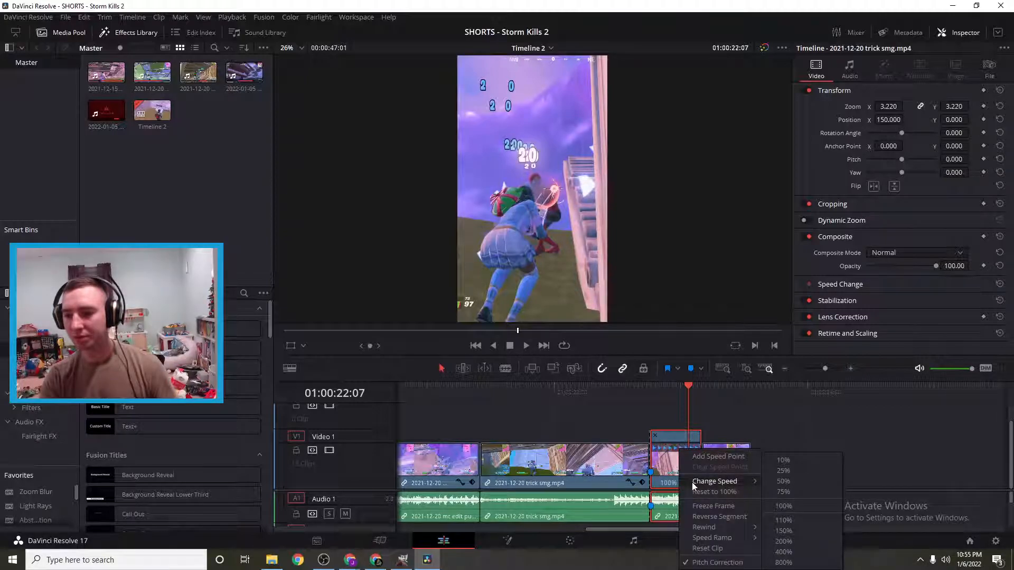
left_click(710, 457)
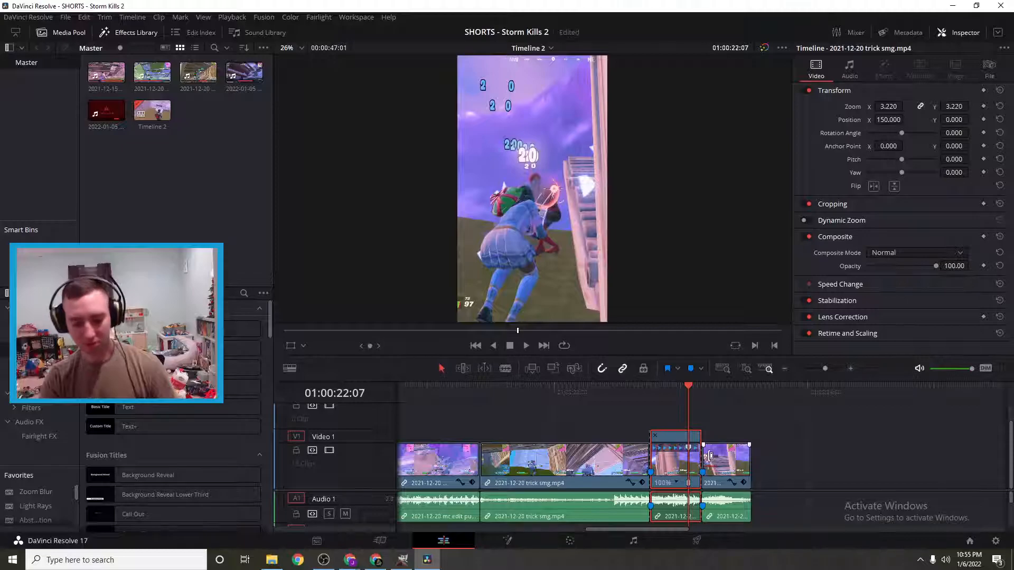
left_click(682, 481)
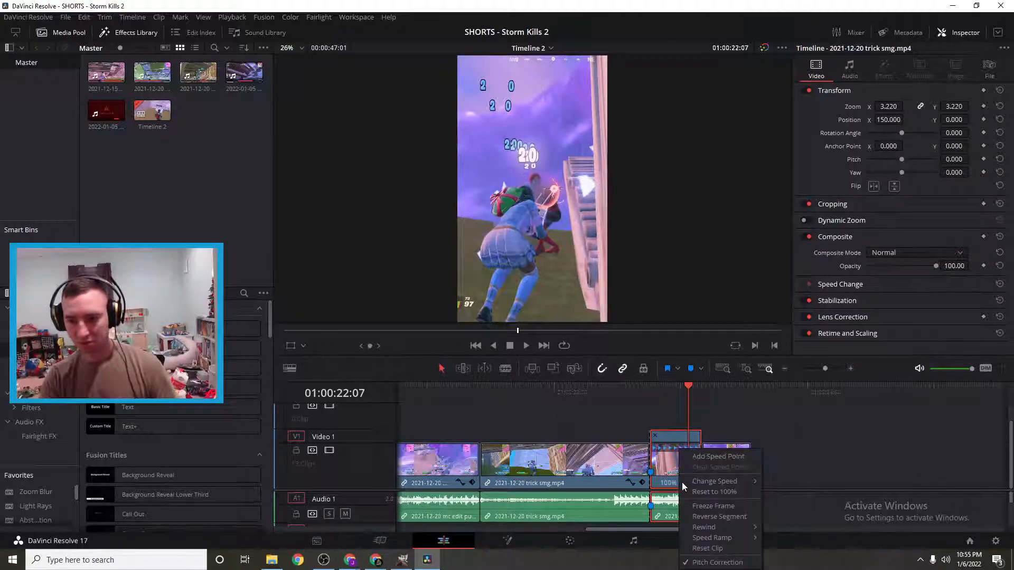
mouse_move(703, 483)
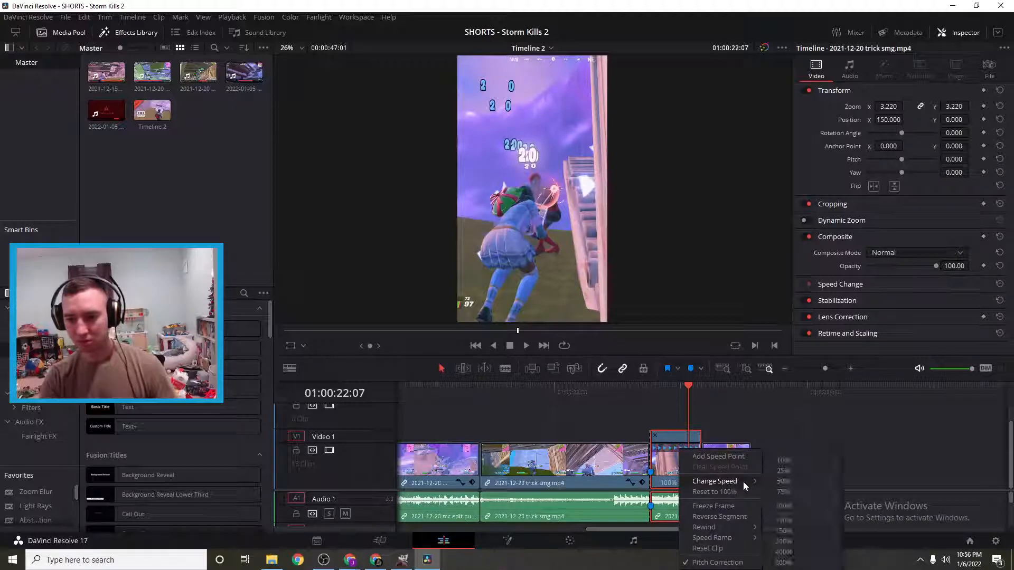
left_click(767, 422)
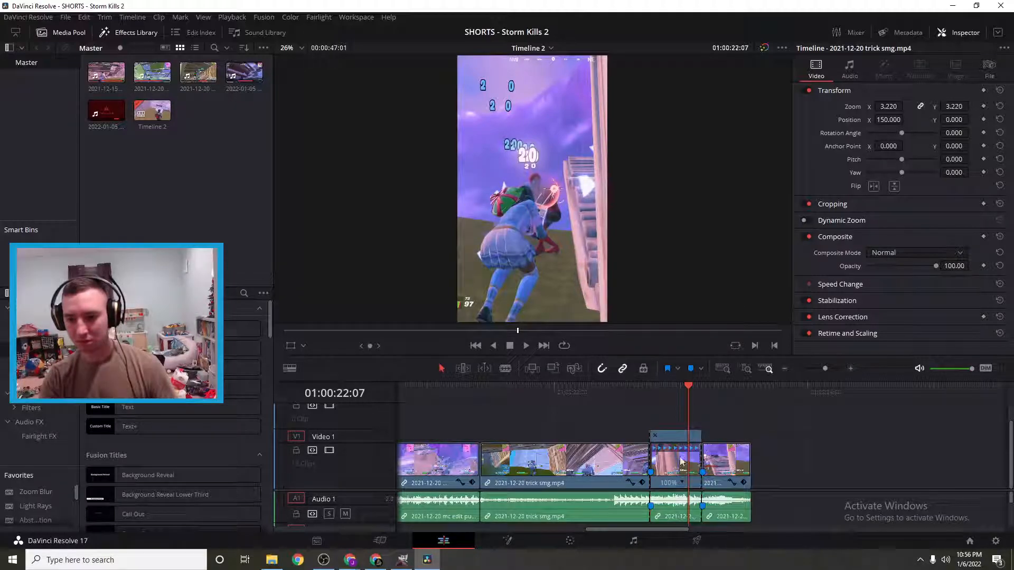
- Undo the retime controls and both splits on the trick smg clip
left_click_drag(681, 460, 689, 454)
key("ctrl+z")
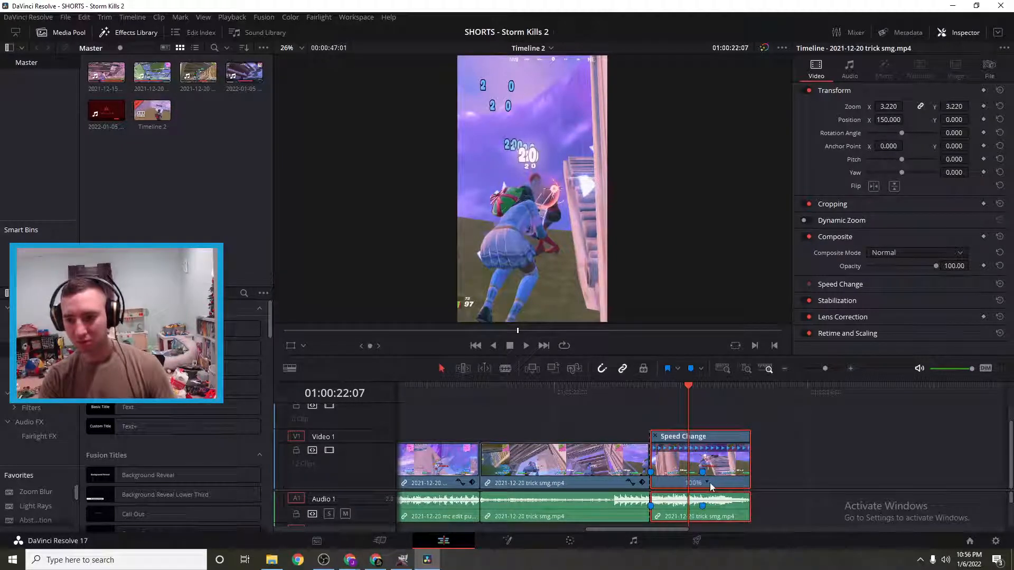
key("ctrl+z")
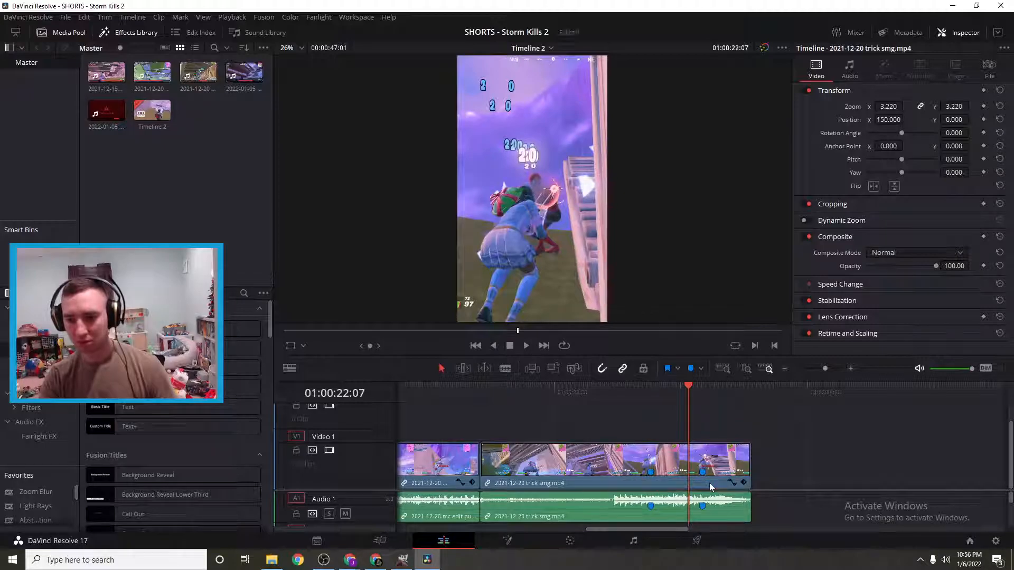
- Split the whole trick smg clip again at each of its two blue markers
key("b")
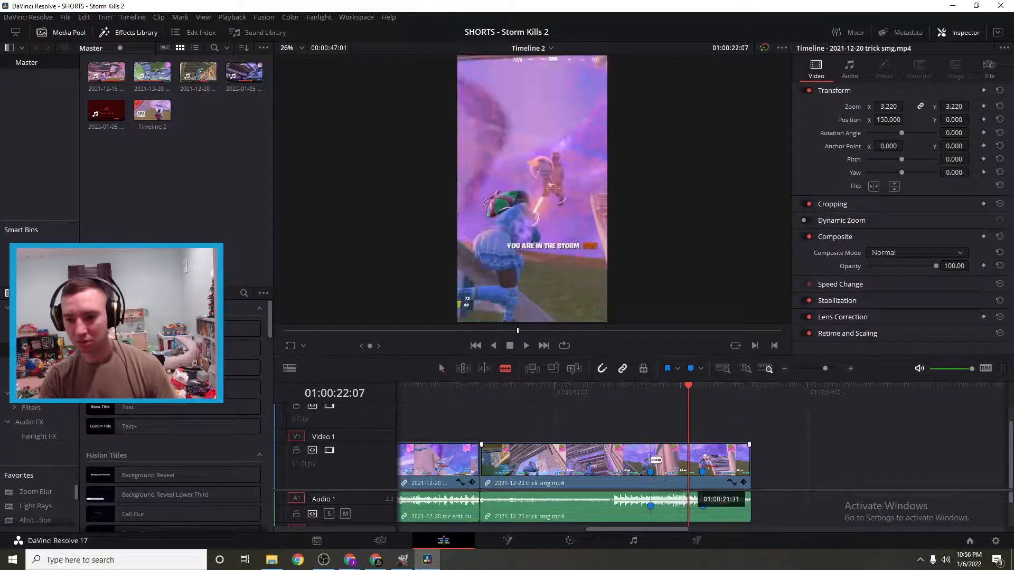
left_click(650, 461)
left_click(702, 460)
left_click(442, 369)
- Retime the segment between the markers to 110%, close the gap after it, and play back the result
left_click(667, 468)
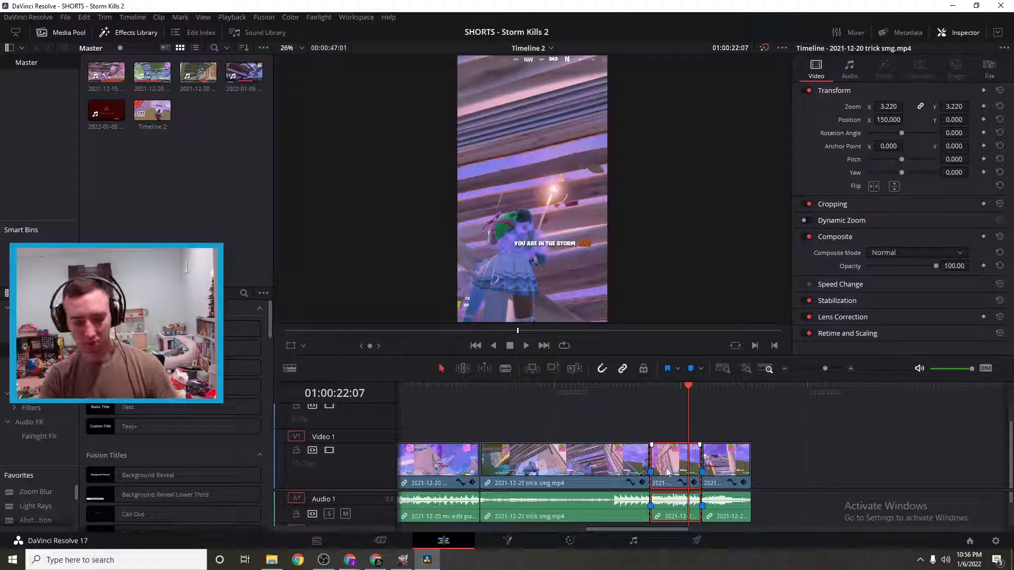
key("ctrl+r")
left_click(680, 483)
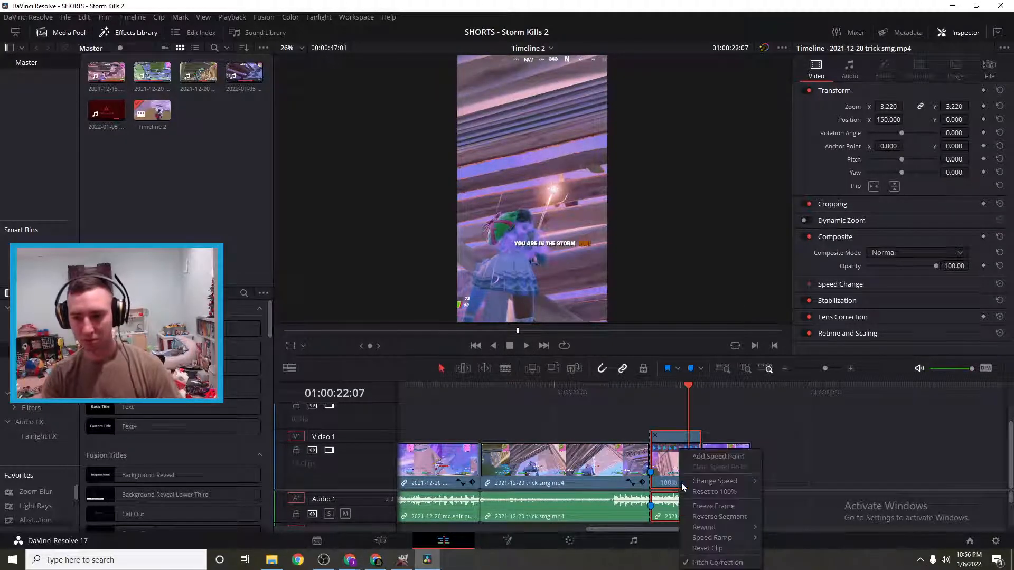
mouse_move(739, 482)
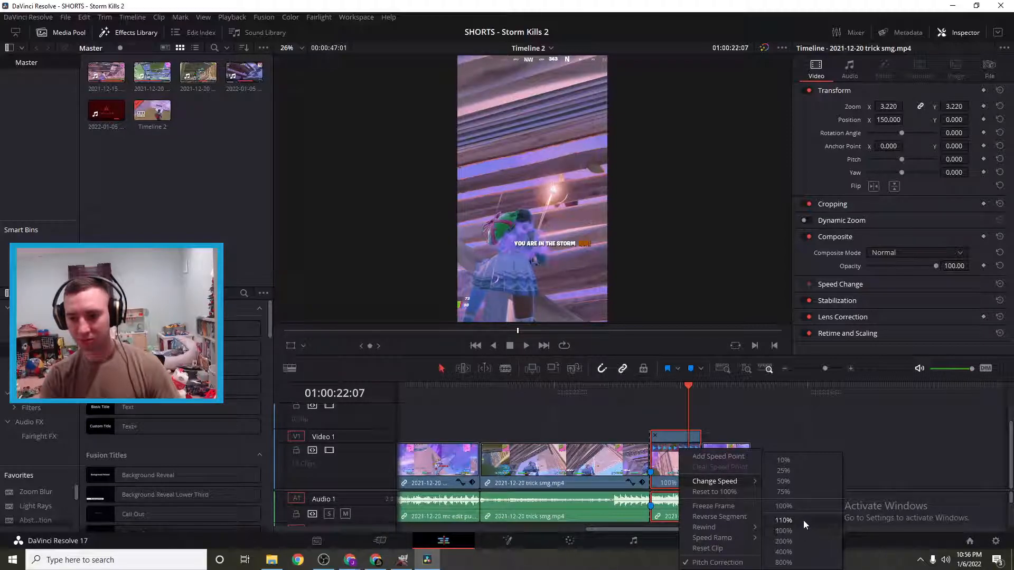
left_click(803, 520)
left_click_drag(727, 458, 722, 467)
left_click_drag(691, 388, 504, 388)
left_click(523, 346)
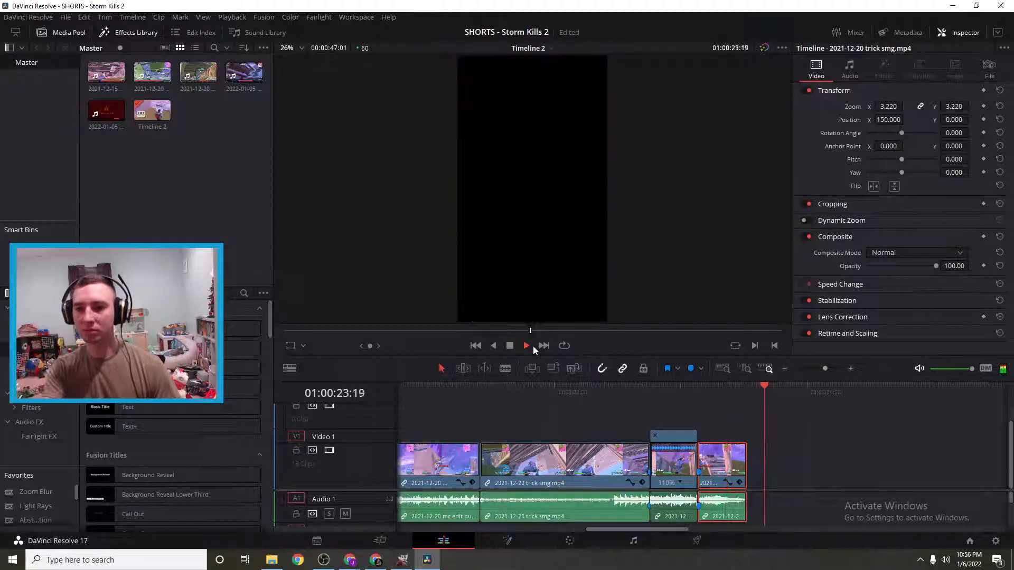
left_click(509, 346)
- Set the retimed segment's speed to 150%, move the following segment up against it, and play back the result
left_click_drag(827, 389, 668, 419)
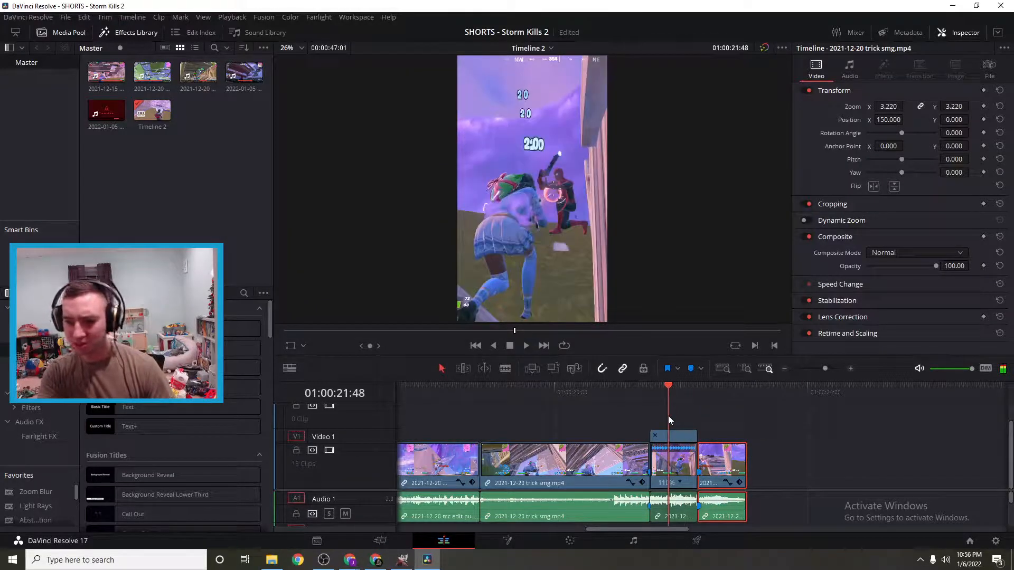
left_click(681, 485)
left_click(681, 486)
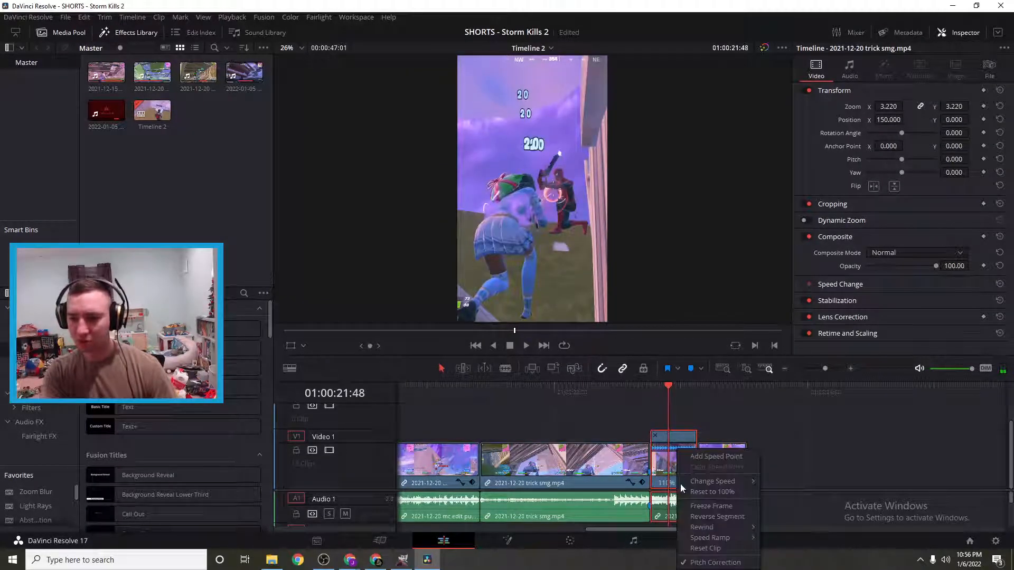
mouse_move(713, 482)
left_click(781, 531)
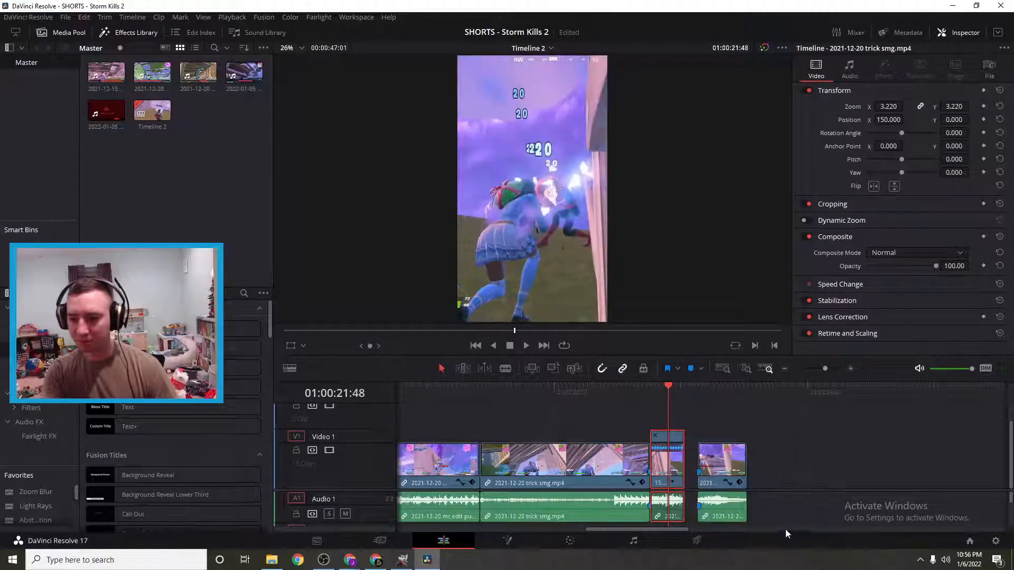
left_click(724, 470)
left_click_drag(668, 391, 494, 388)
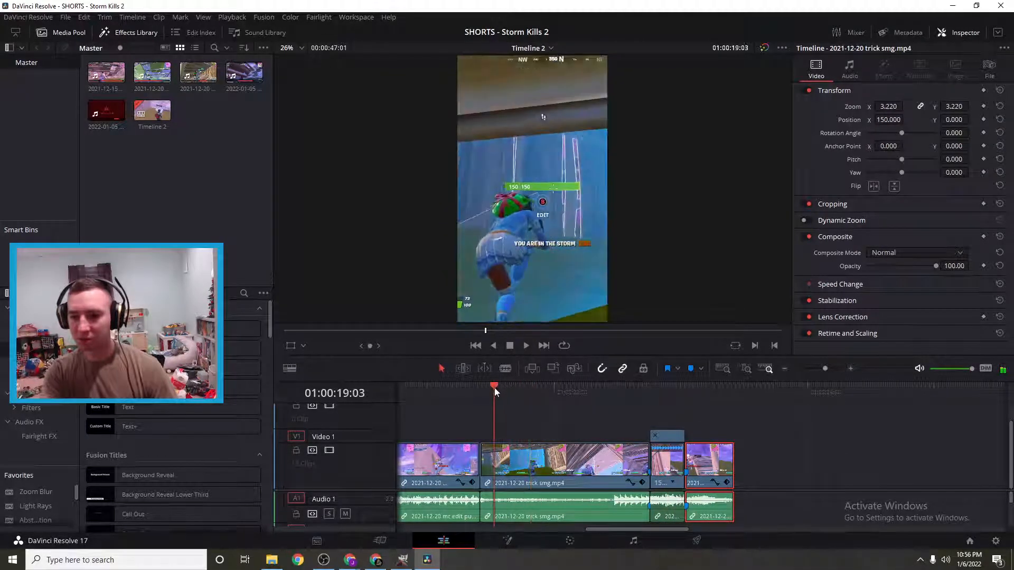
left_click(525, 345)
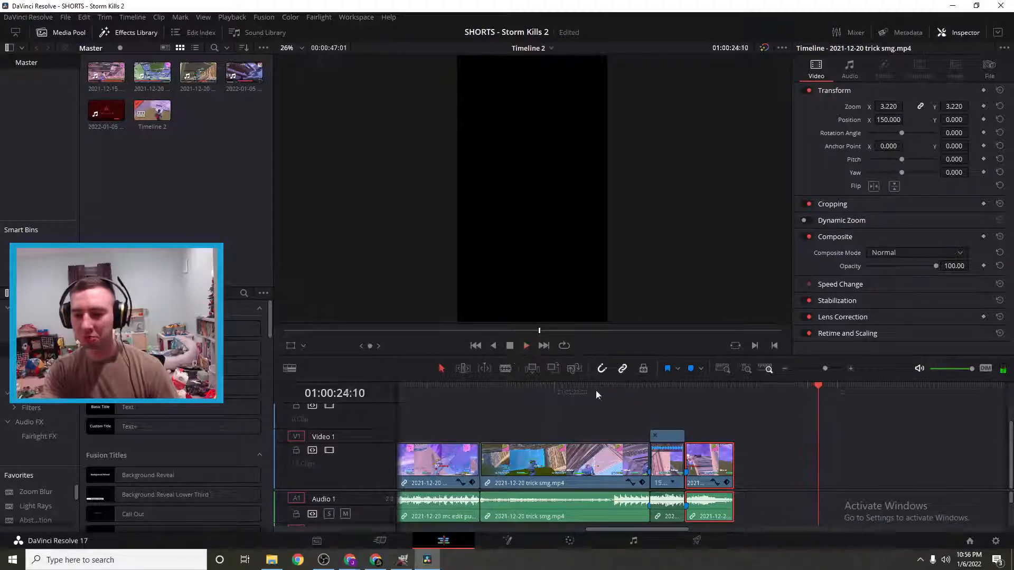
left_click_drag(821, 391, 593, 411)
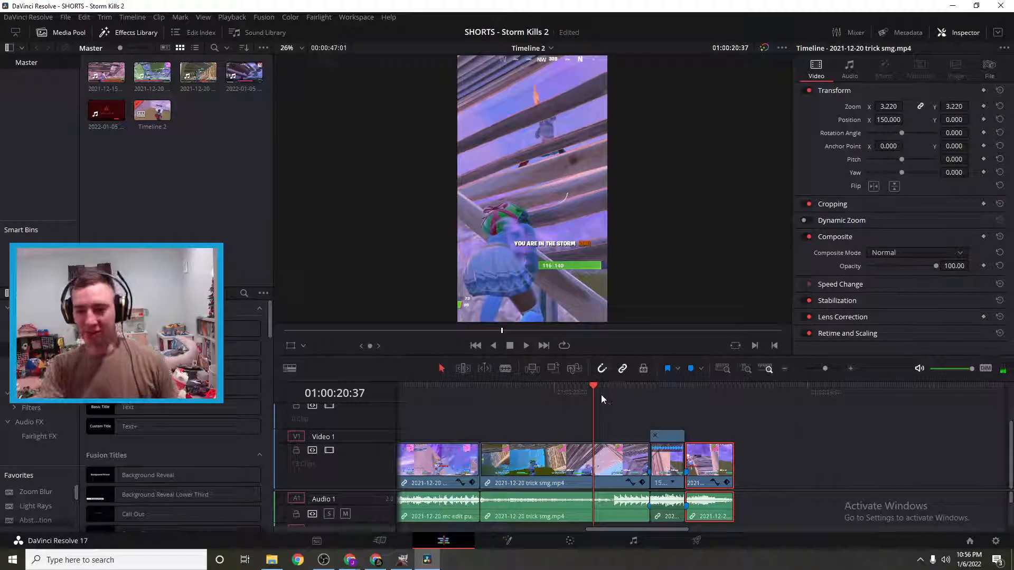
left_click_drag(596, 387, 728, 456)
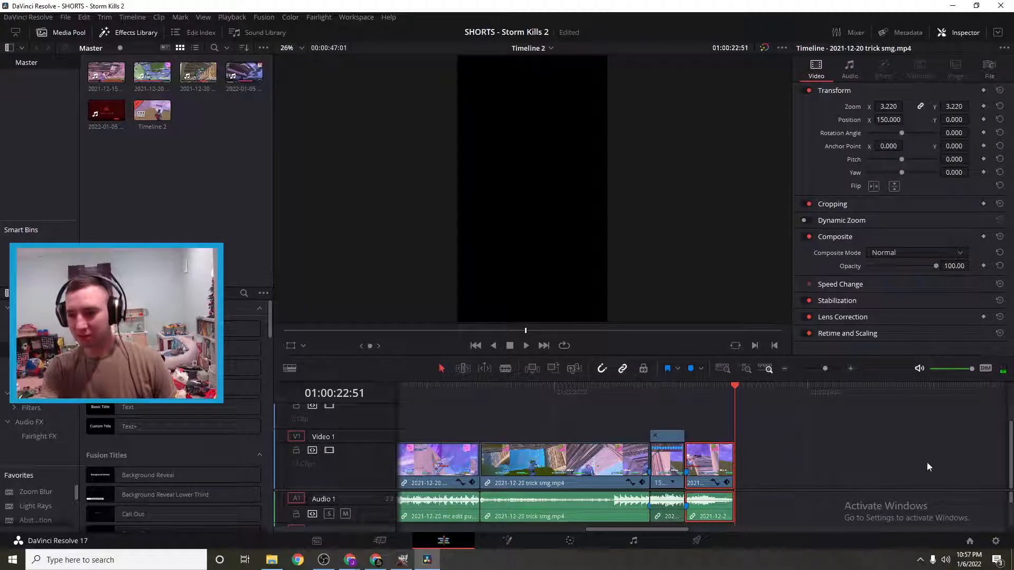
left_click(797, 502)
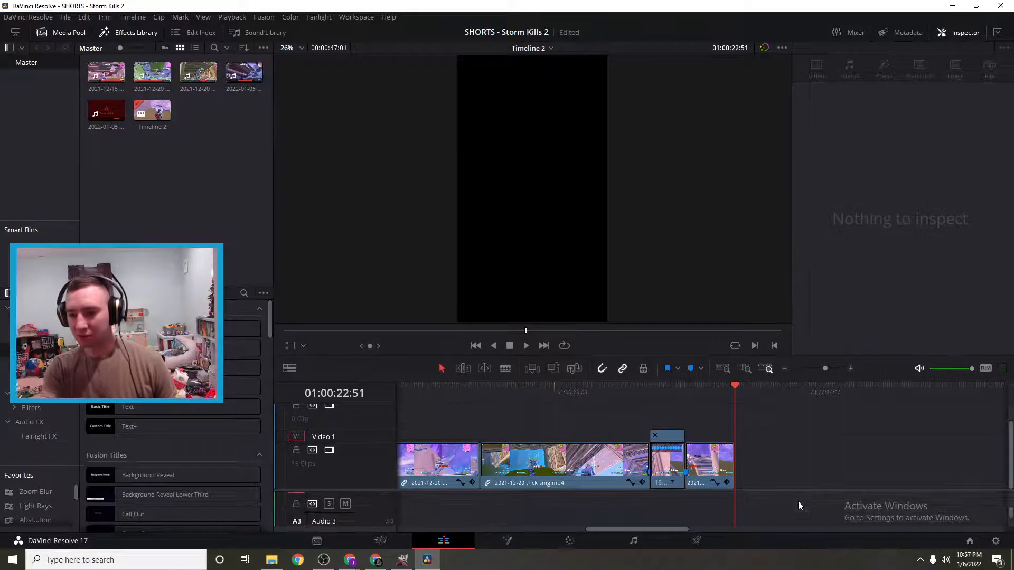
scroll(787, 470, "right", 2)
scroll(785, 464, "right", 10)
left_click_drag(922, 467, 471, 486)
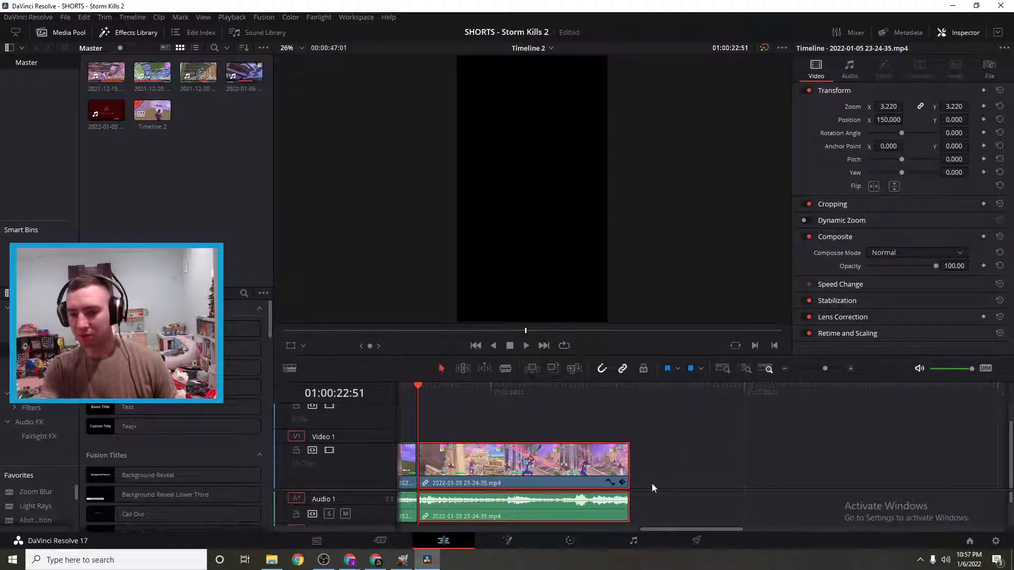
left_click(785, 370)
left_click(785, 369)
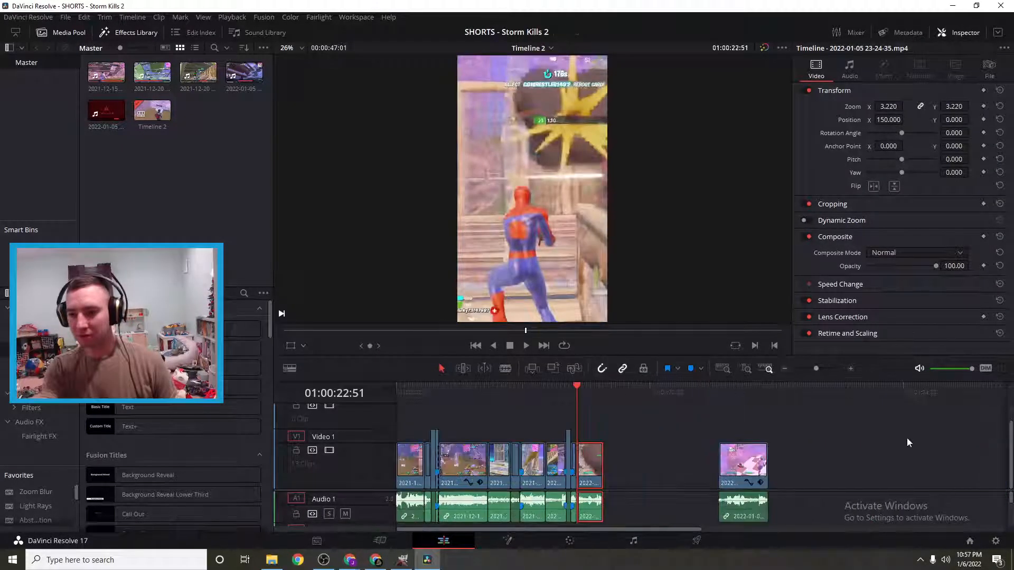
left_click(698, 467)
left_click_drag(698, 468, 670, 468)
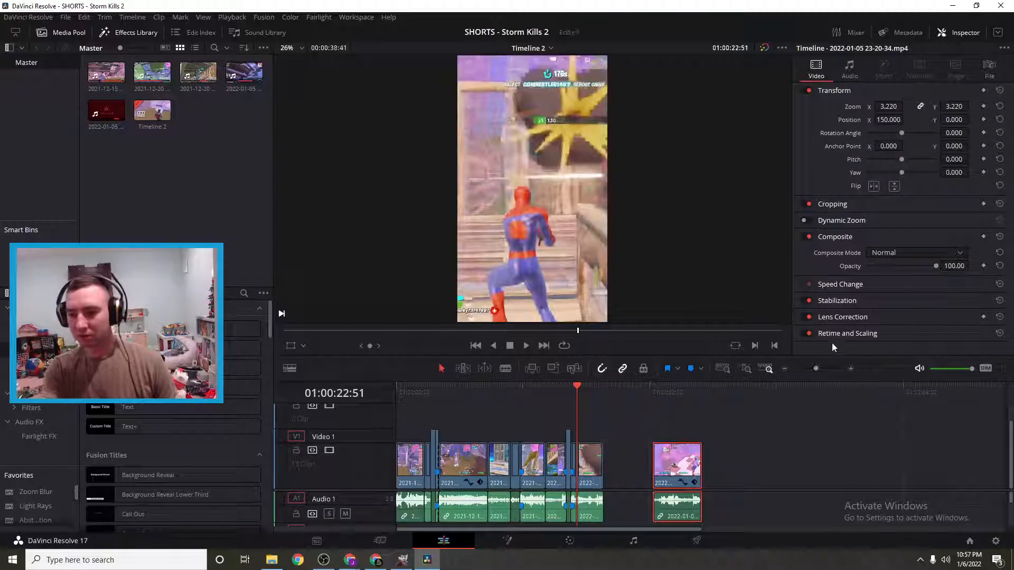
left_click(850, 369)
left_click(850, 369)
left_click(850, 369)
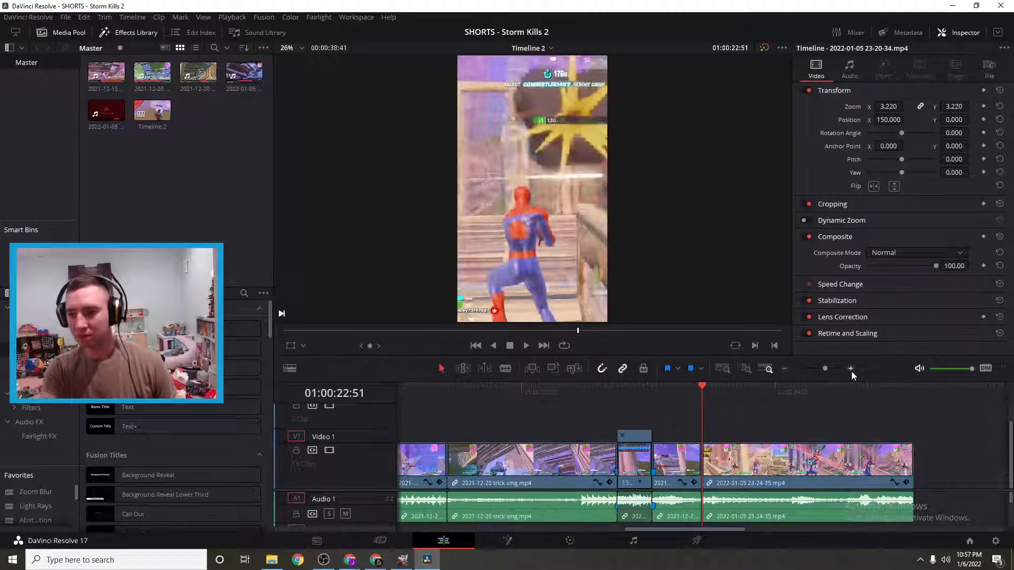
left_click(526, 348)
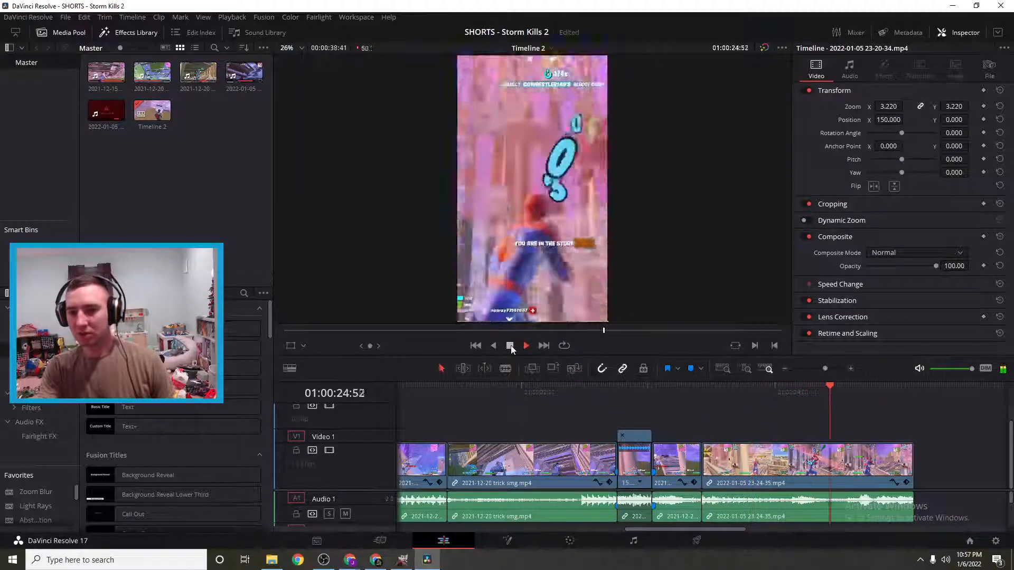
left_click(510, 348)
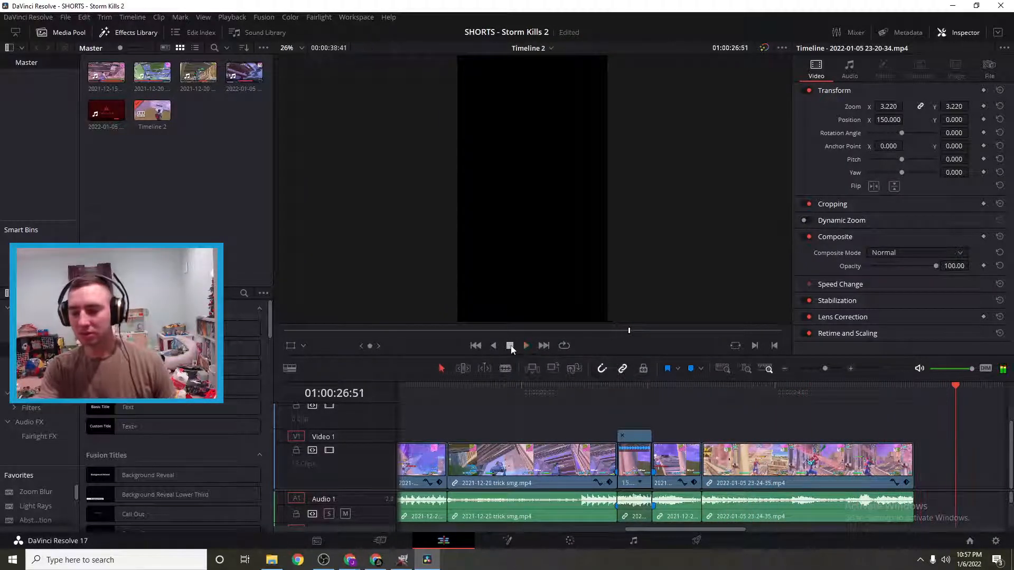
left_click_drag(958, 385, 838, 440)
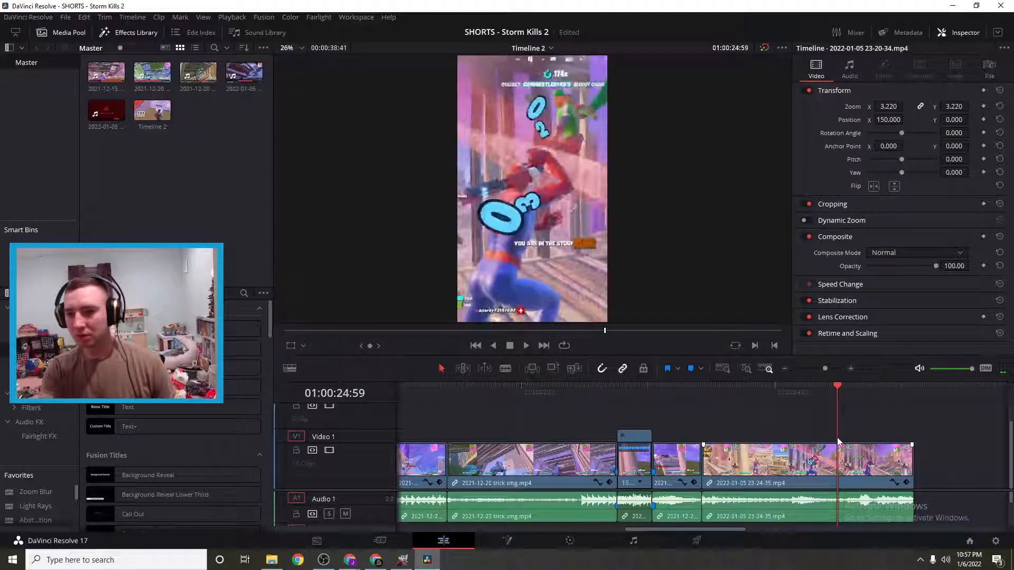
left_click(860, 479)
key("m")
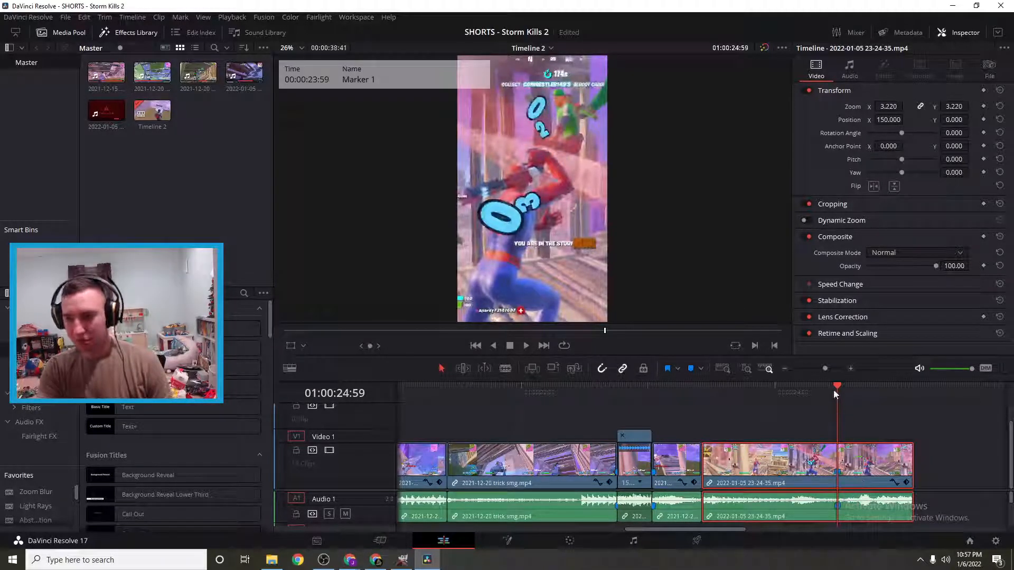
left_click_drag(838, 388, 869, 399)
key("m")
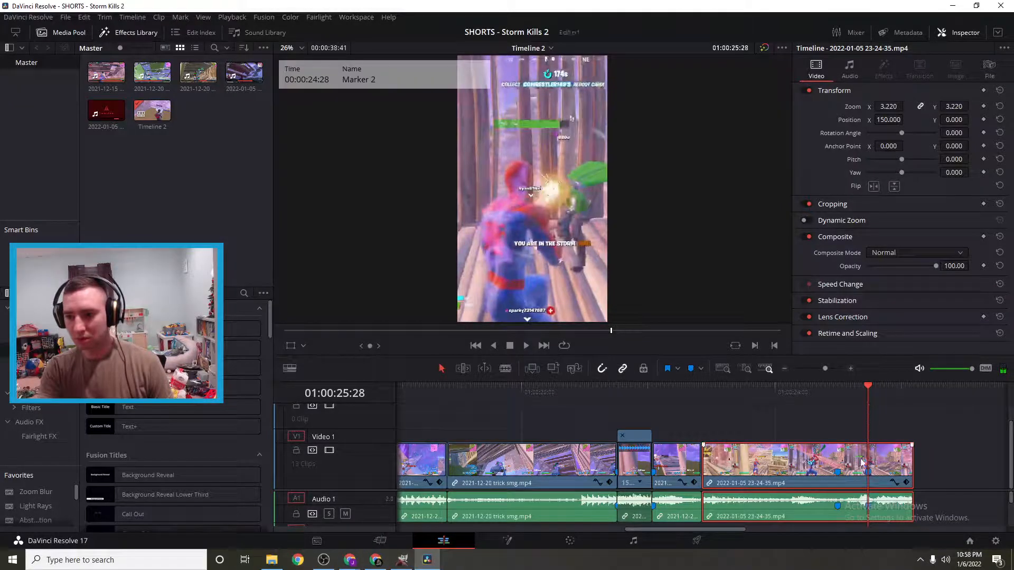
left_click(504, 368)
left_click(837, 467)
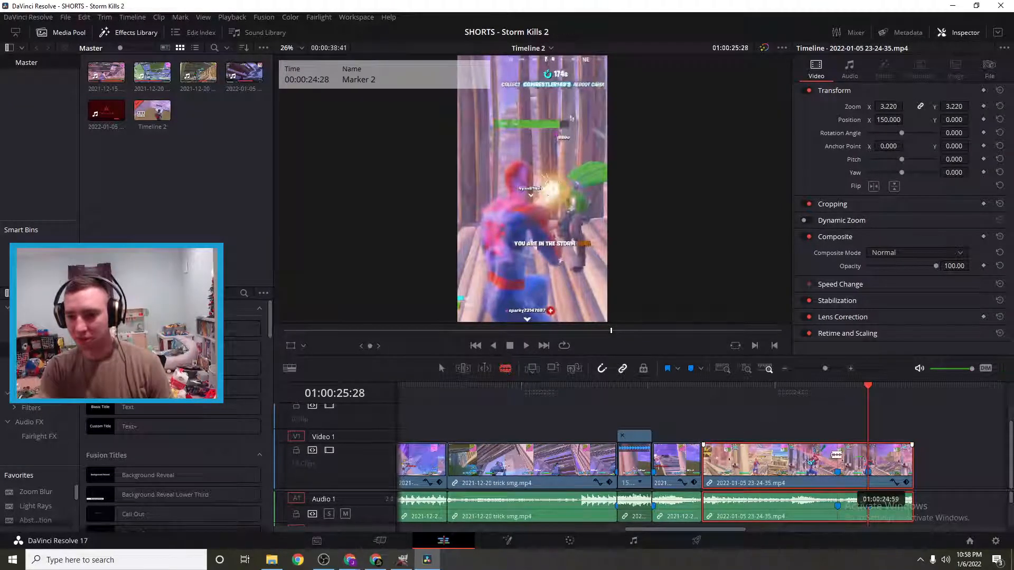
left_click(868, 458)
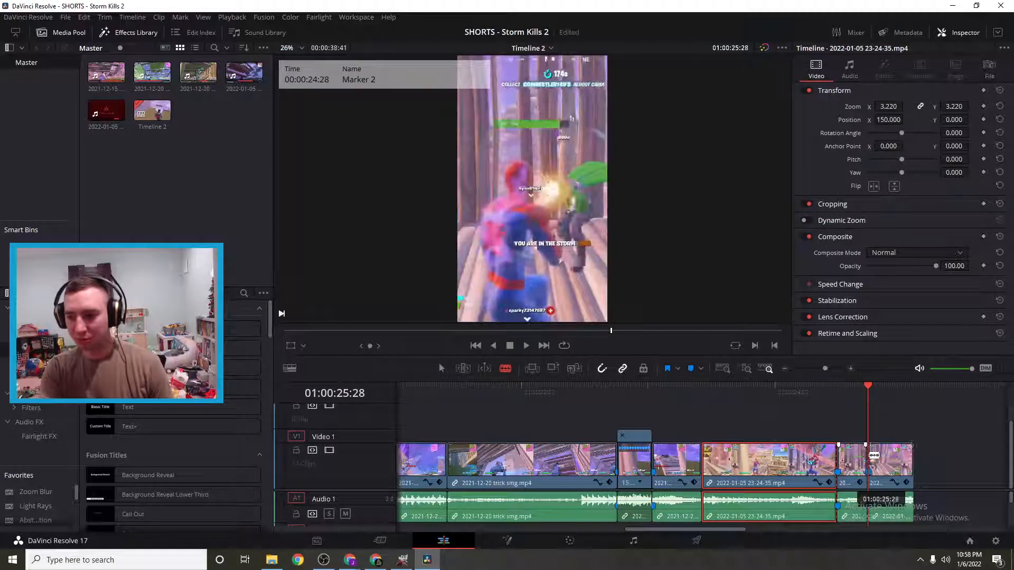
- Show the retime controls on the short segment between the two cuts and set its speed to 50%
left_click(442, 368)
left_click(851, 464)
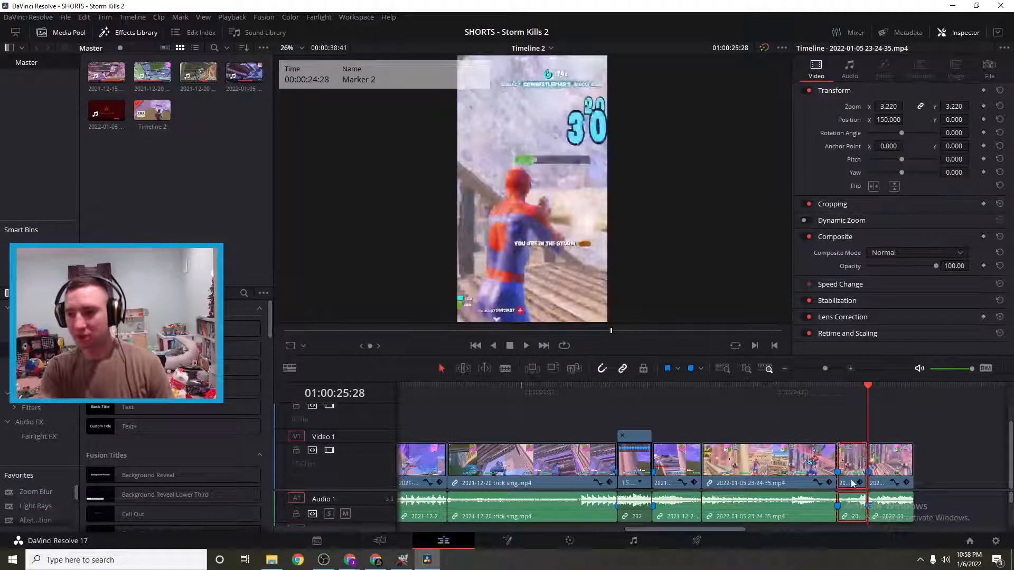
right_click(851, 482)
left_click(891, 487)
left_click(891, 488)
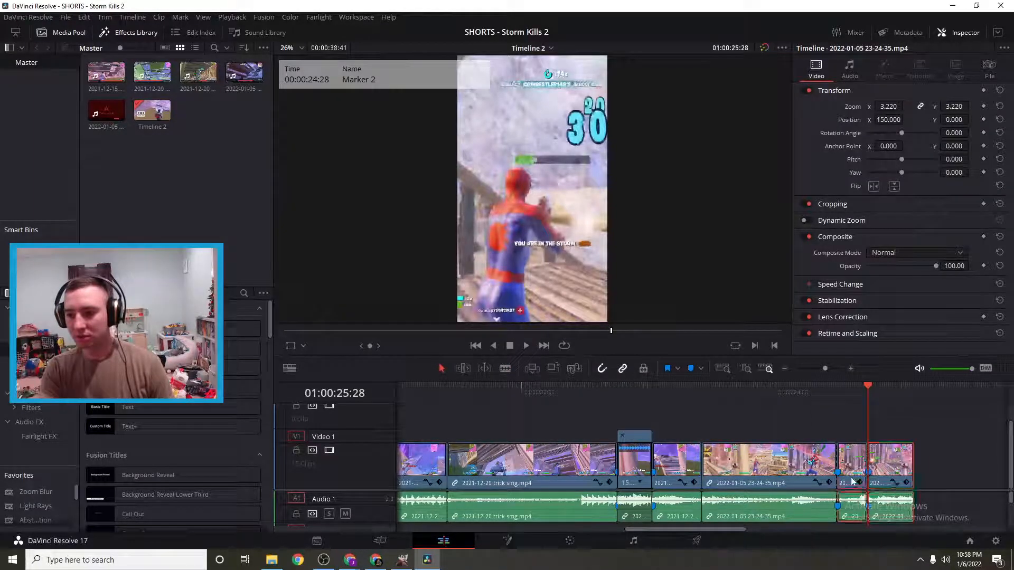
left_click(852, 480)
key("ctrl+r")
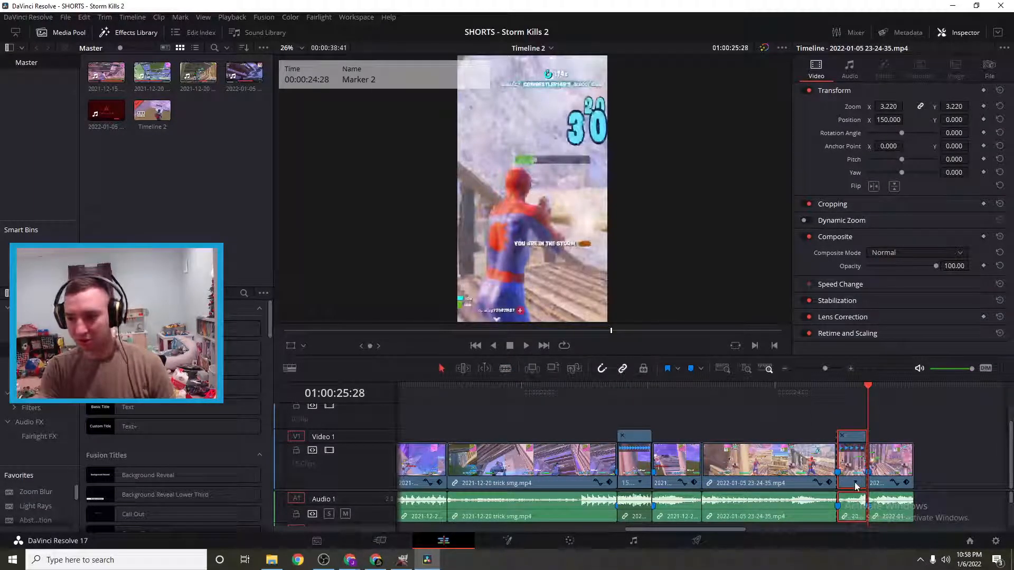
left_click(855, 483)
mouse_move(892, 481)
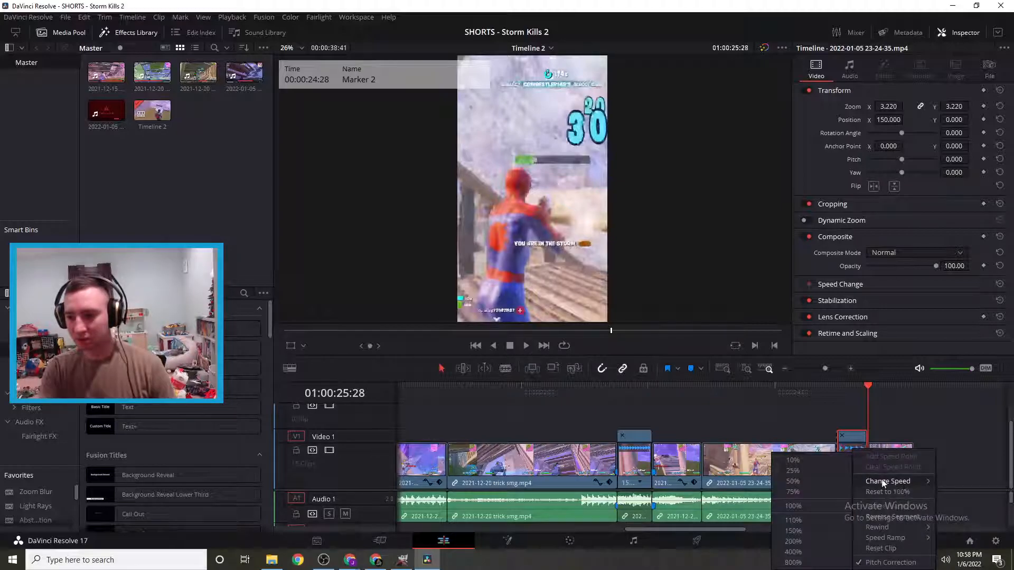
left_click(793, 481)
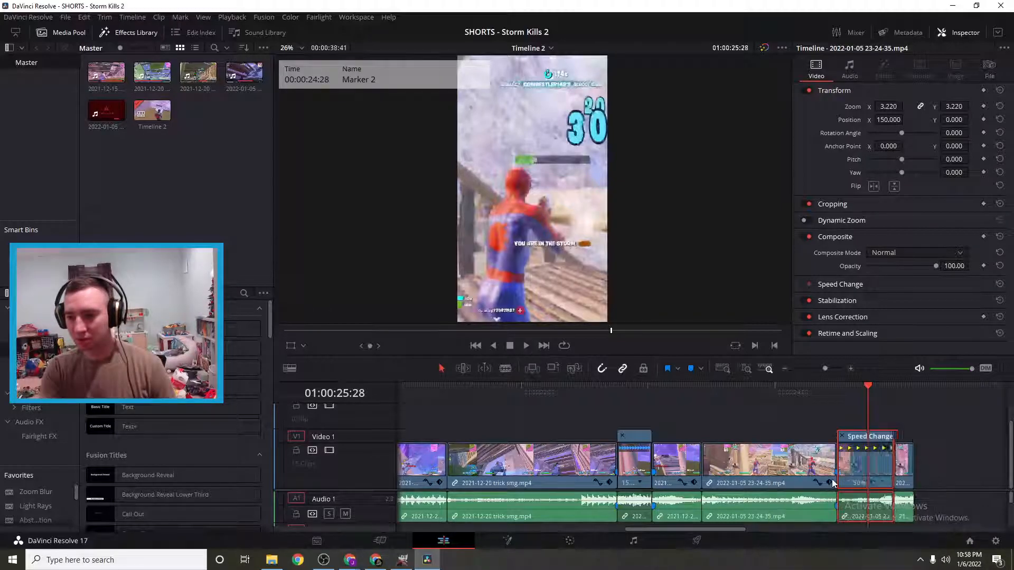
- Undo the 50% speed change and move the last 23-24-35 segment later to leave room before it
left_click(906, 464)
left_click_drag(870, 385, 807, 388)
key("ctrl+z")
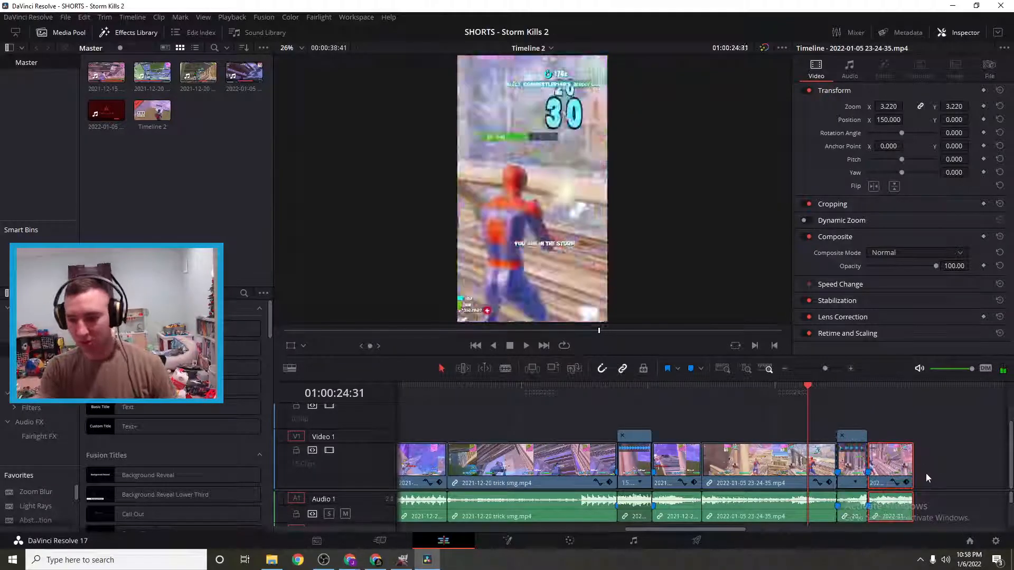
left_click_drag(890, 474, 930, 477)
- Set the middle segment's speed to 50% and move the last 23-24-35 segment up against its end
left_click(856, 482)
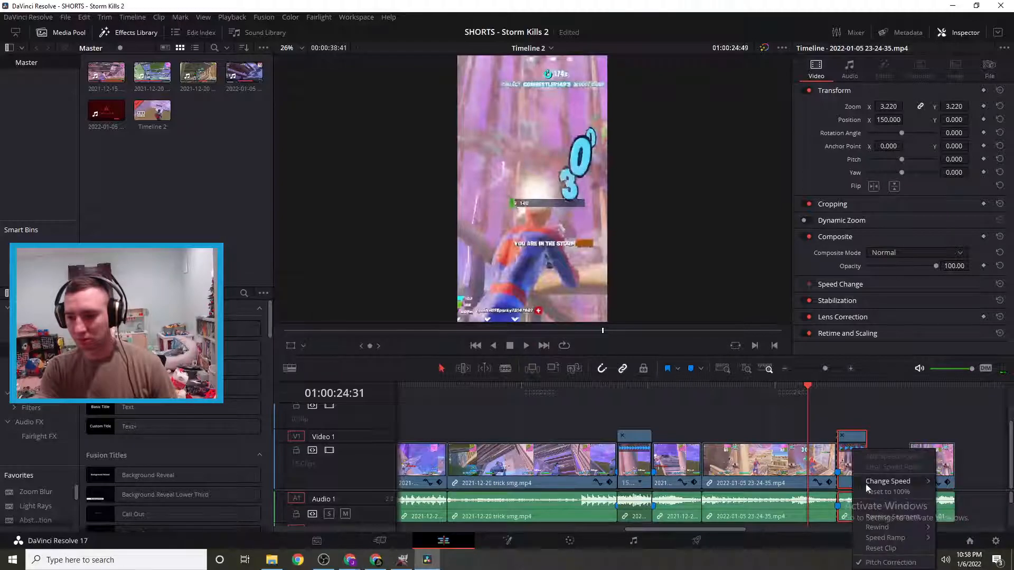
left_click(792, 482)
left_click_drag(935, 470, 924, 470)
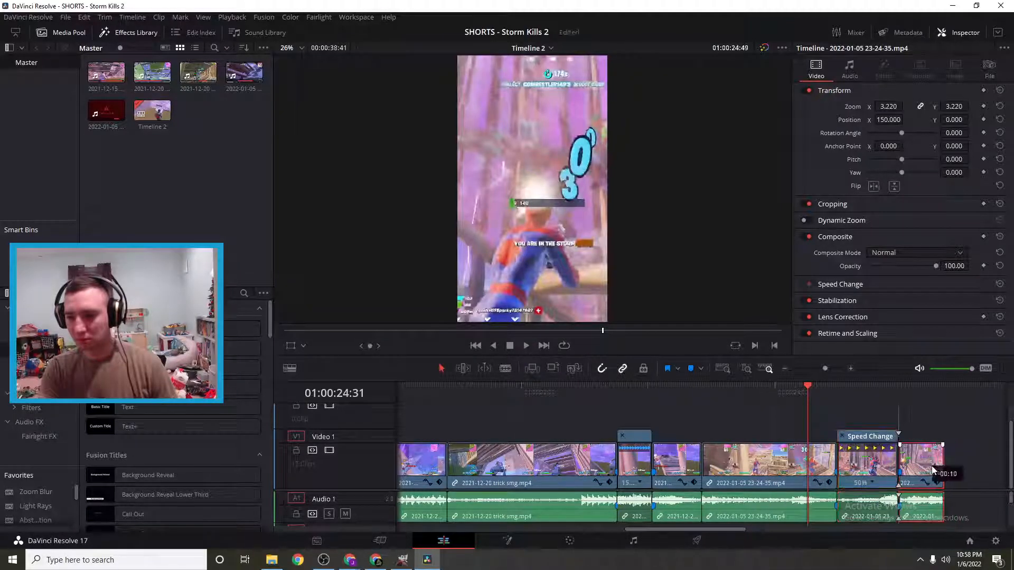
- Play back the 23-24-35 clip from its start, then replay from an earlier point to review the slowed segment
left_click_drag(806, 389, 702, 390)
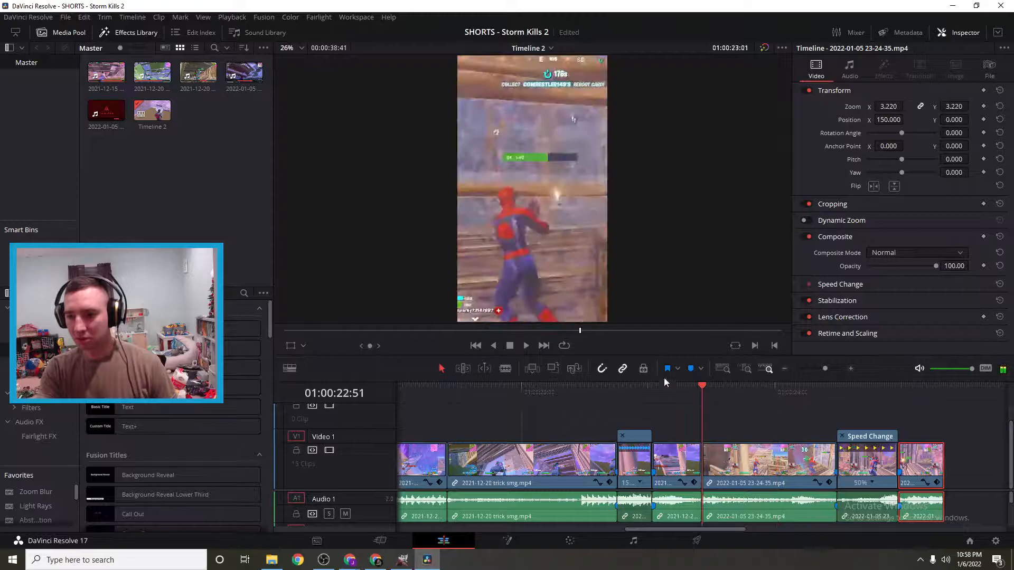
left_click(526, 346)
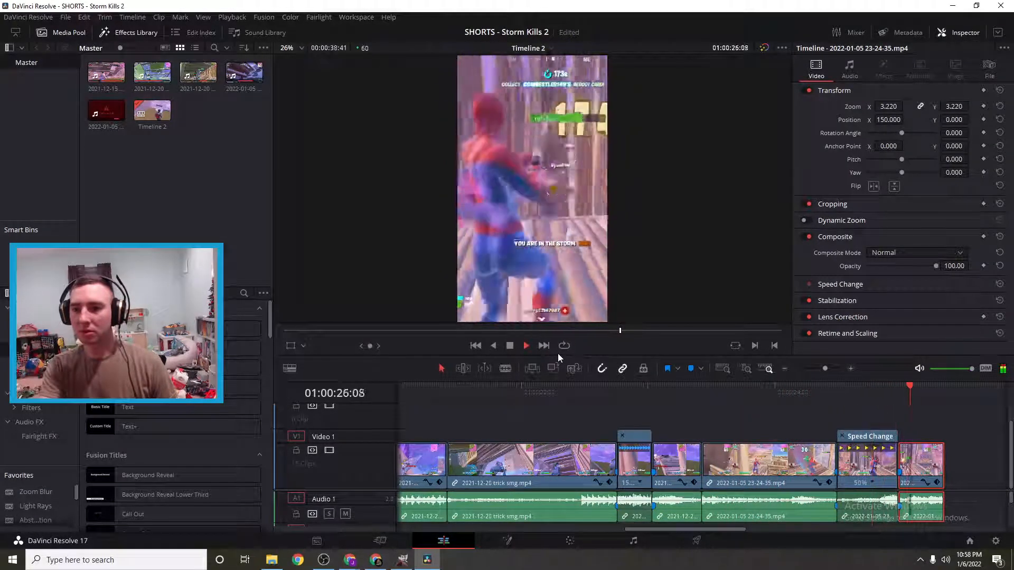
left_click(510, 346)
left_click_drag(755, 389, 477, 393)
left_click(526, 346)
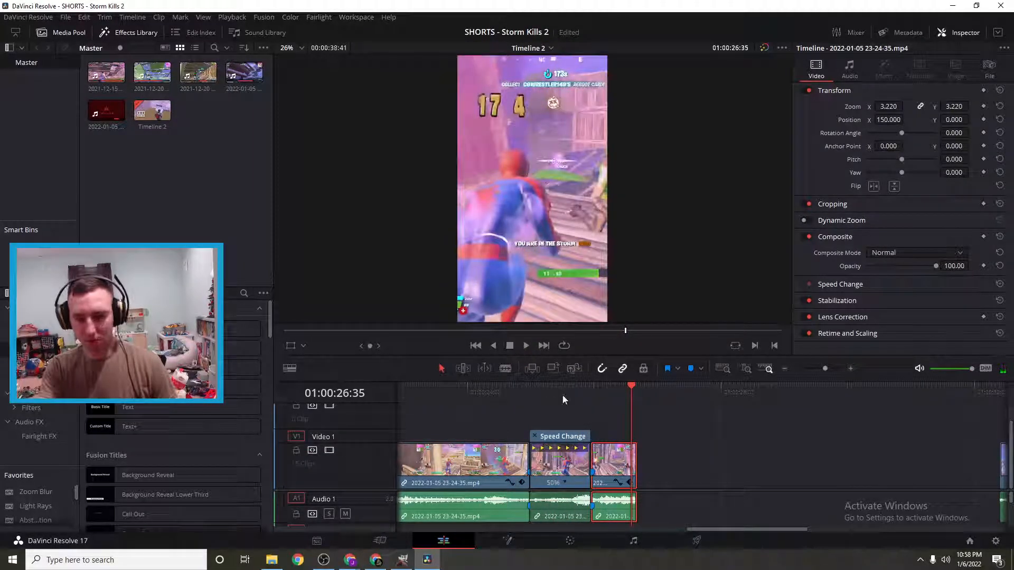
- Undo the segment moves, the 50% slowdown, the splits and the markers on the 23-24-35 clip
key("ctrl+z")
key("ctrl+z")
key("ctrl+z")
key("ctrl+z")
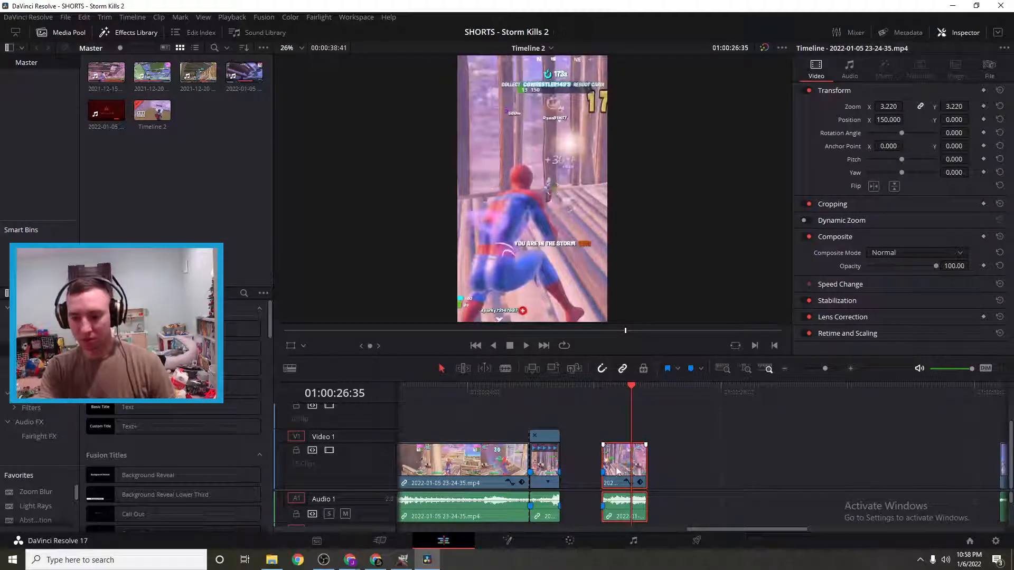
key("ctrl+z")
key("ctrl+z")
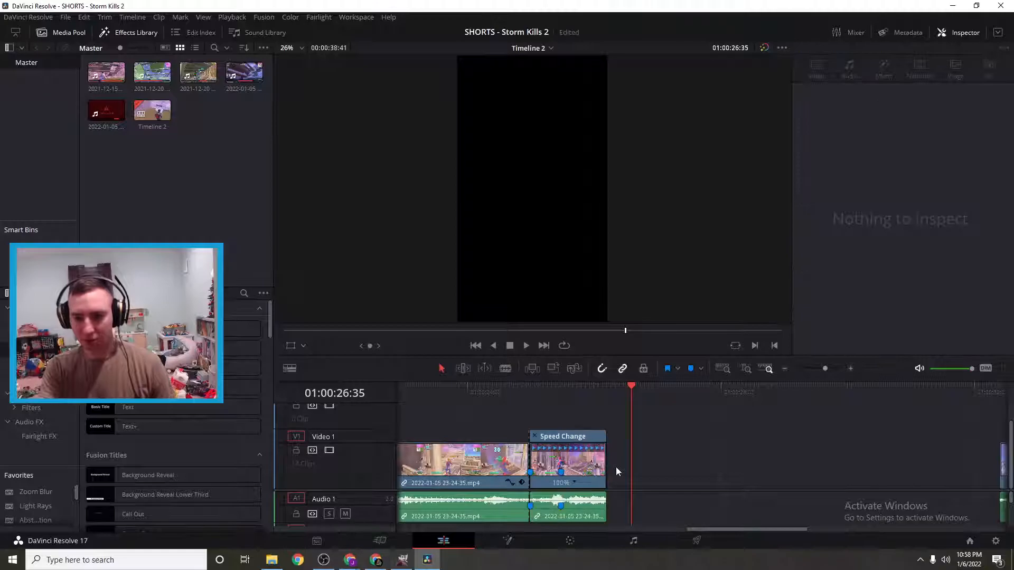
key("ctrl+z")
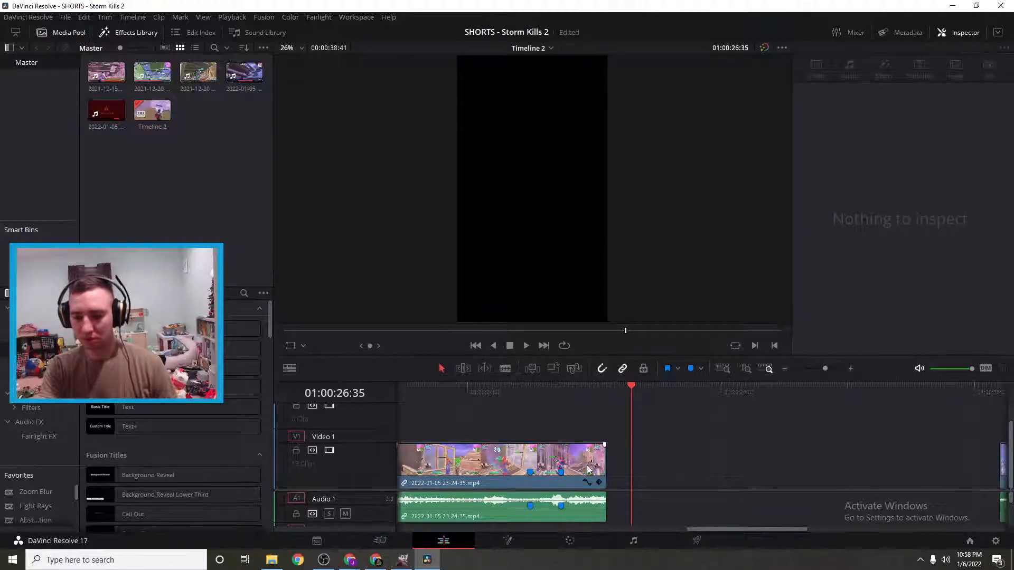
left_click_drag(632, 389, 560, 404)
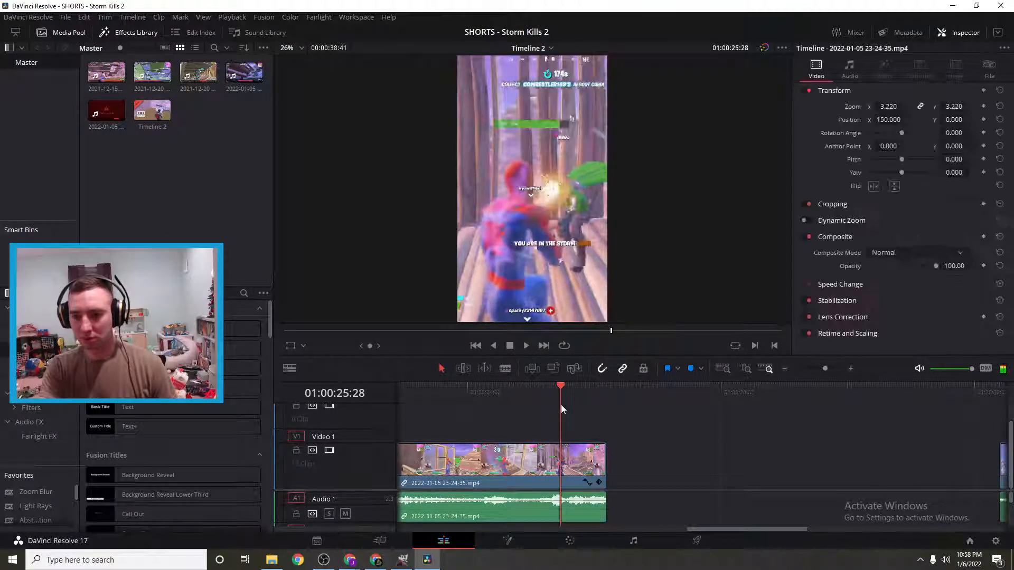
left_click(578, 472)
key("m")
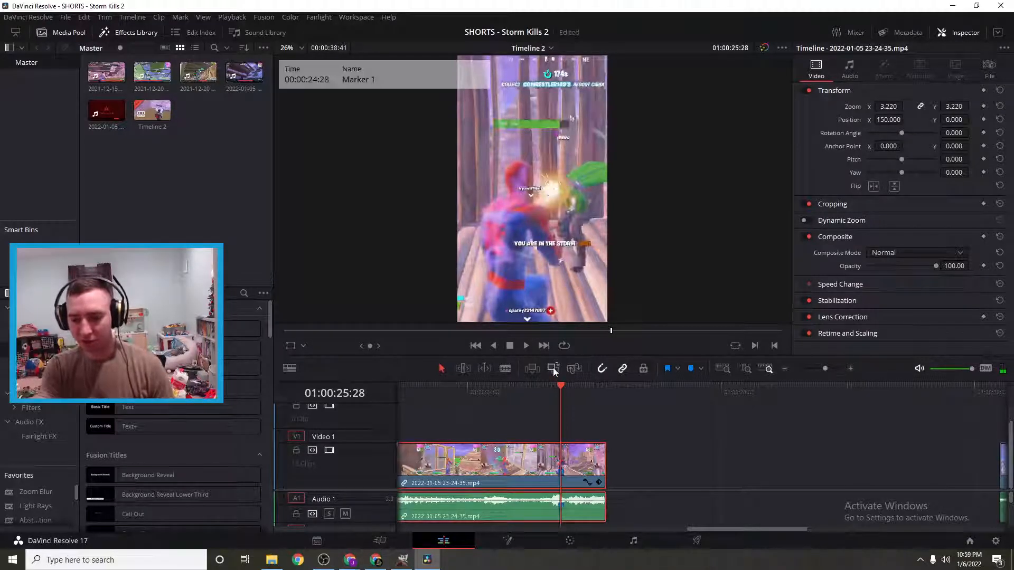
mouse_move(565, 387)
left_mouse_down()
mouse_move(595, 388)
mouse_move(568, 390)
left_mouse_up()
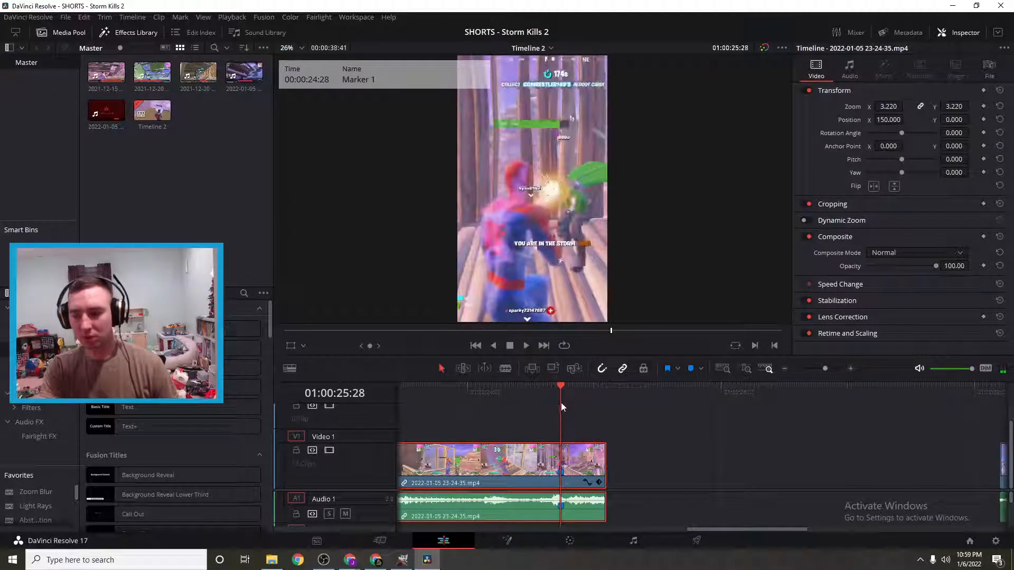
- Show the retime controls on the 23-24-35 clip and add a speed point at the 01:00:25:28 marker
left_click_drag(562, 388, 533, 389)
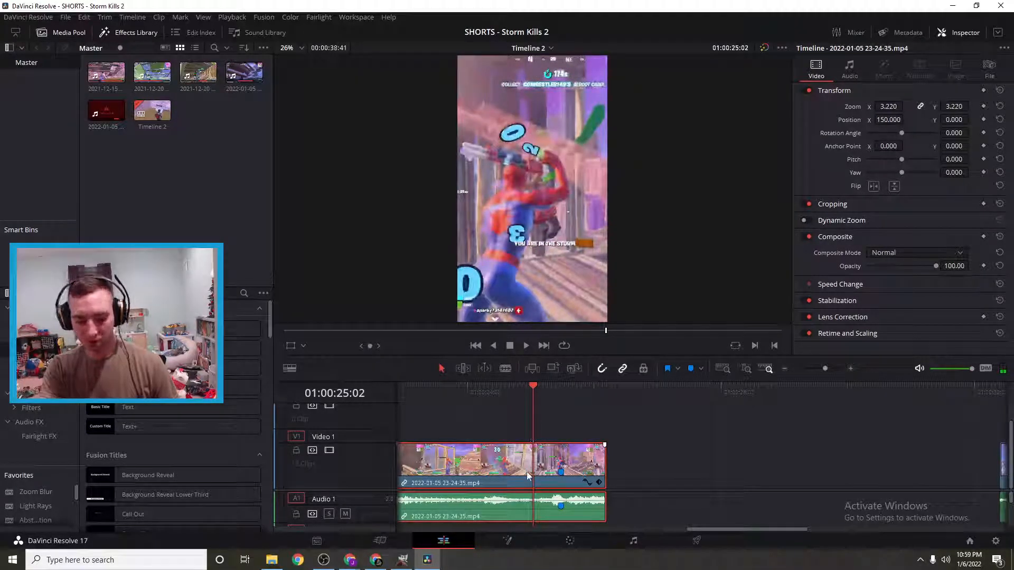
key("ctrl+r")
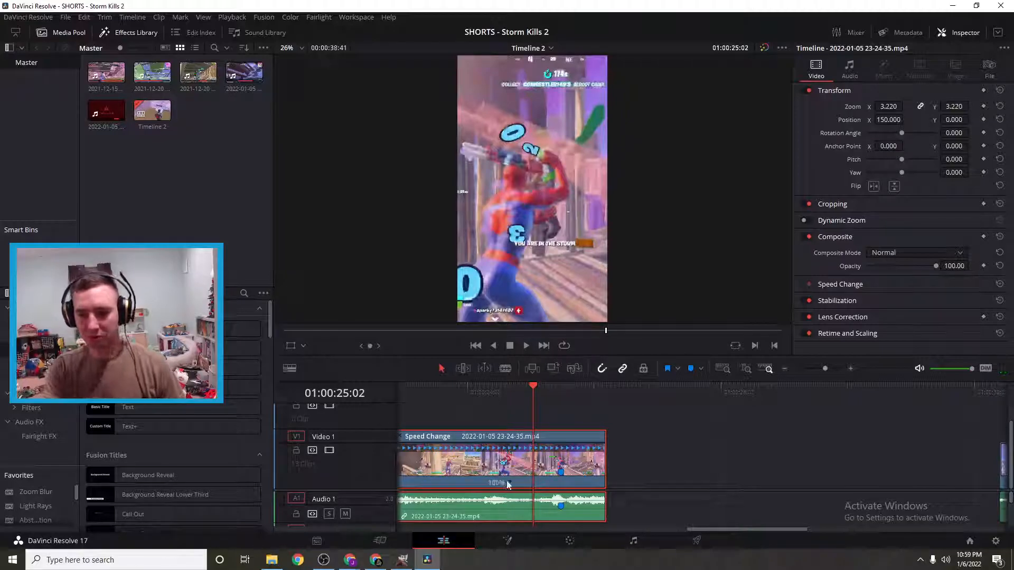
left_click_drag(534, 385, 568, 399)
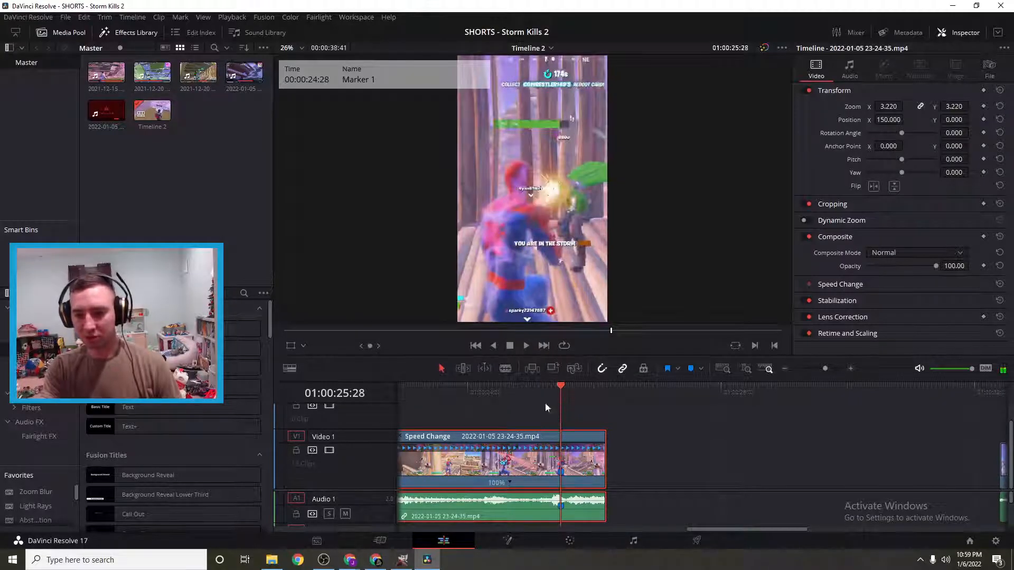
left_click(510, 483)
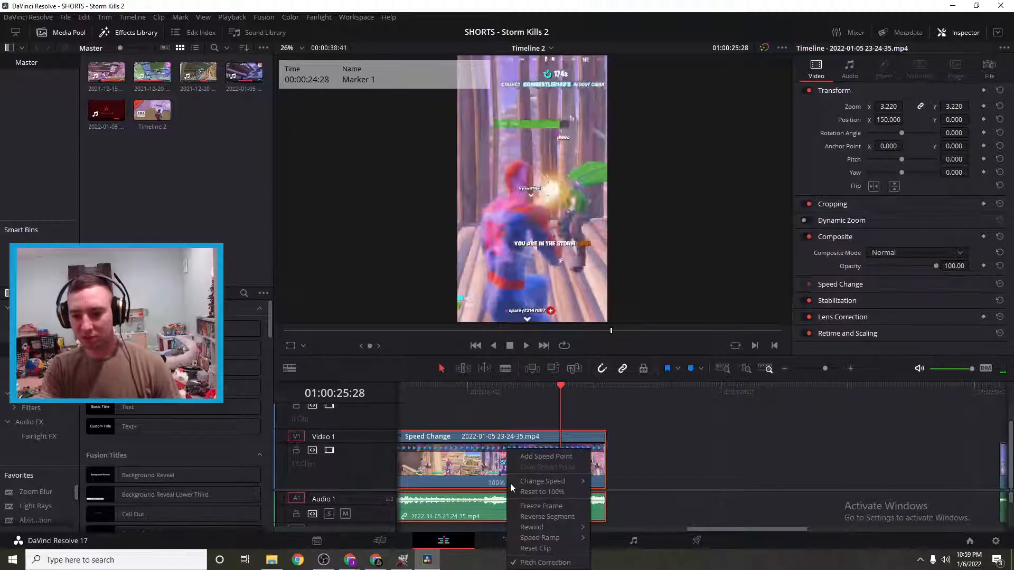
left_click(539, 458)
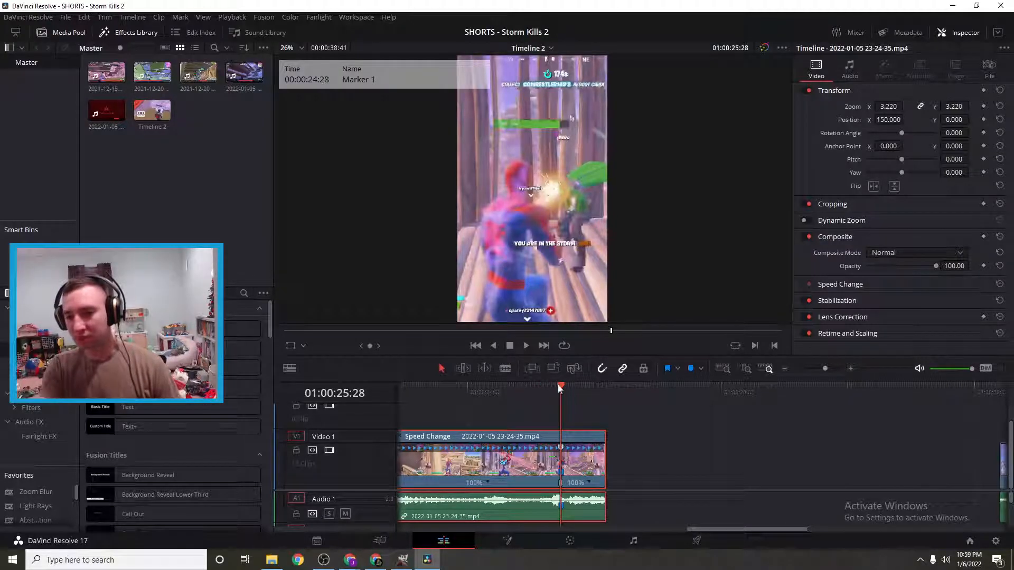
- Set the speed of the section after the speed point to 50%
left_click_drag(559, 387, 570, 388)
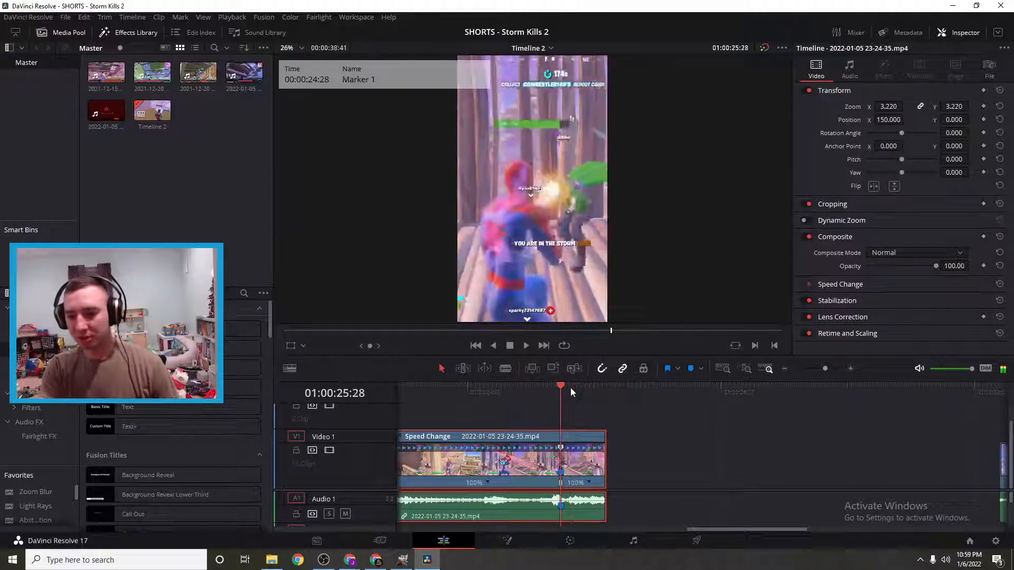
left_click(589, 483)
mouse_move(610, 480)
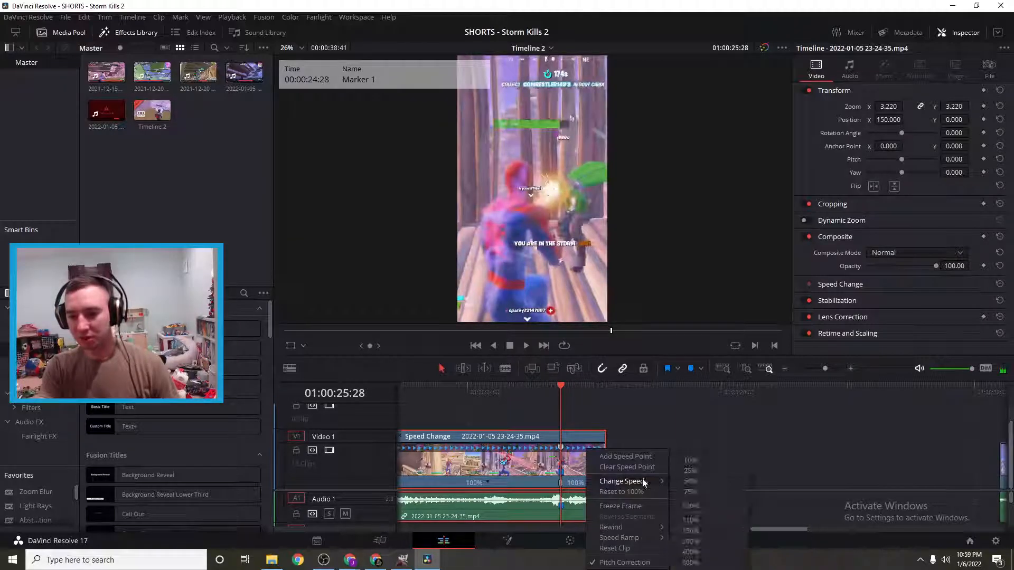
left_click(686, 482)
- Look for the clip's retime options at 01:00:26:26, hide its retime controls, and undo the 50% speed change
left_click_drag(564, 389, 622, 394)
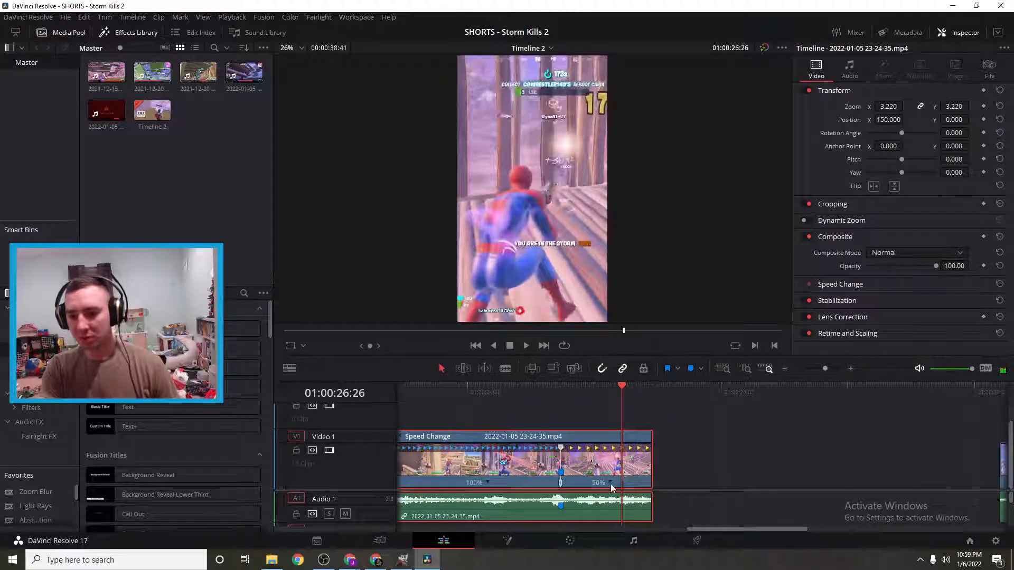
right_click(629, 482)
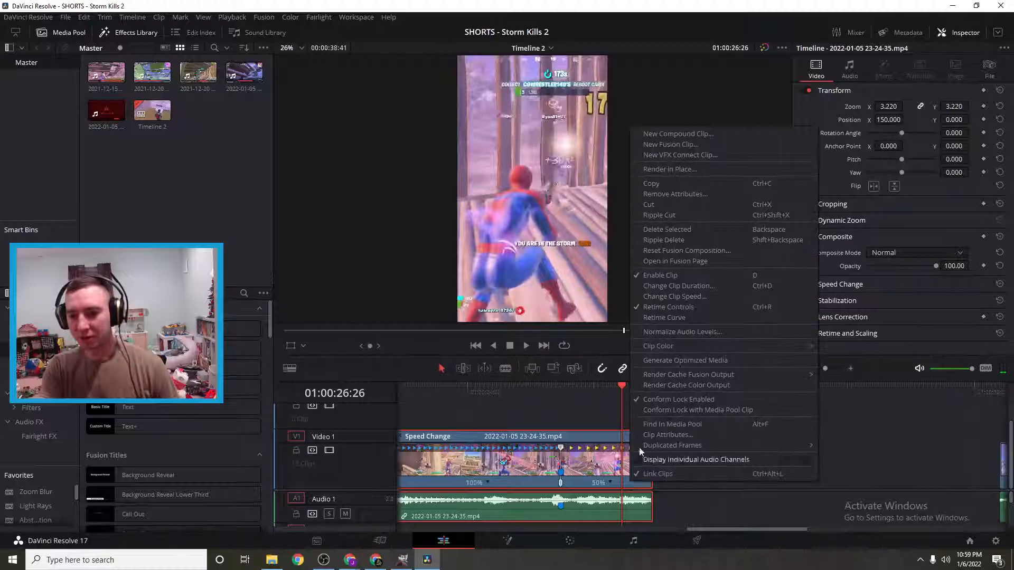
left_click(609, 460)
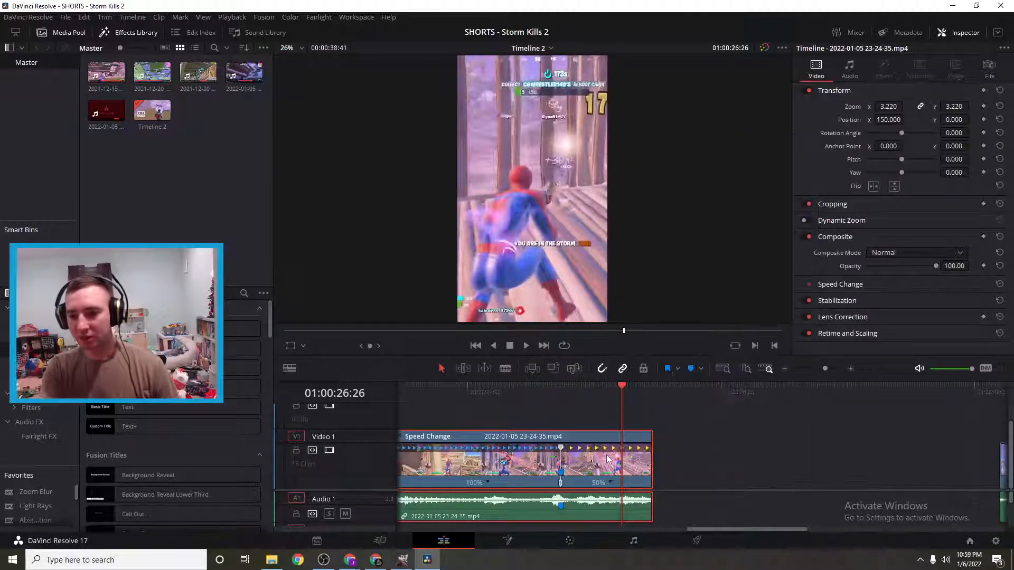
right_click(611, 484)
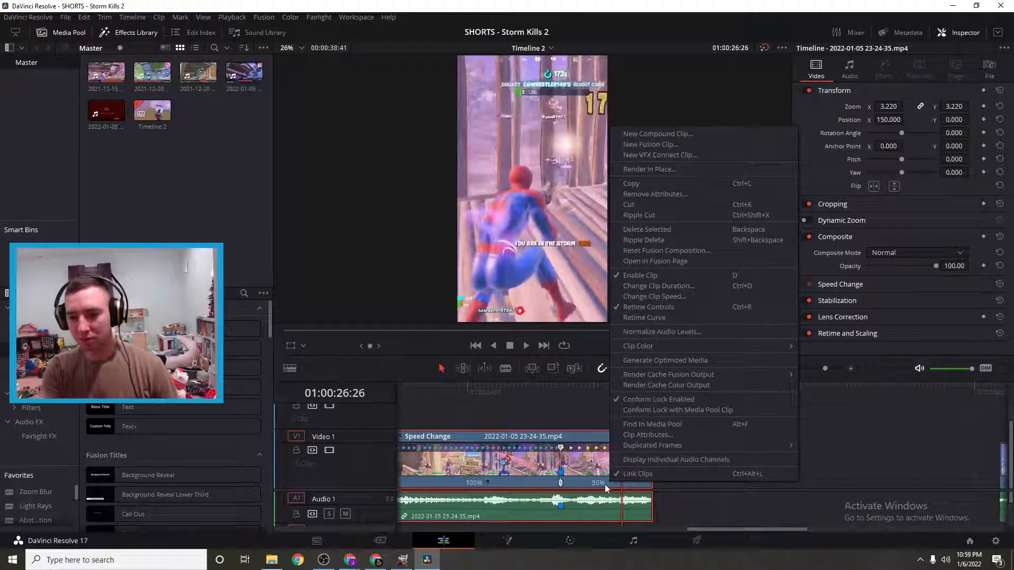
left_click(604, 484)
key("ctrl+r")
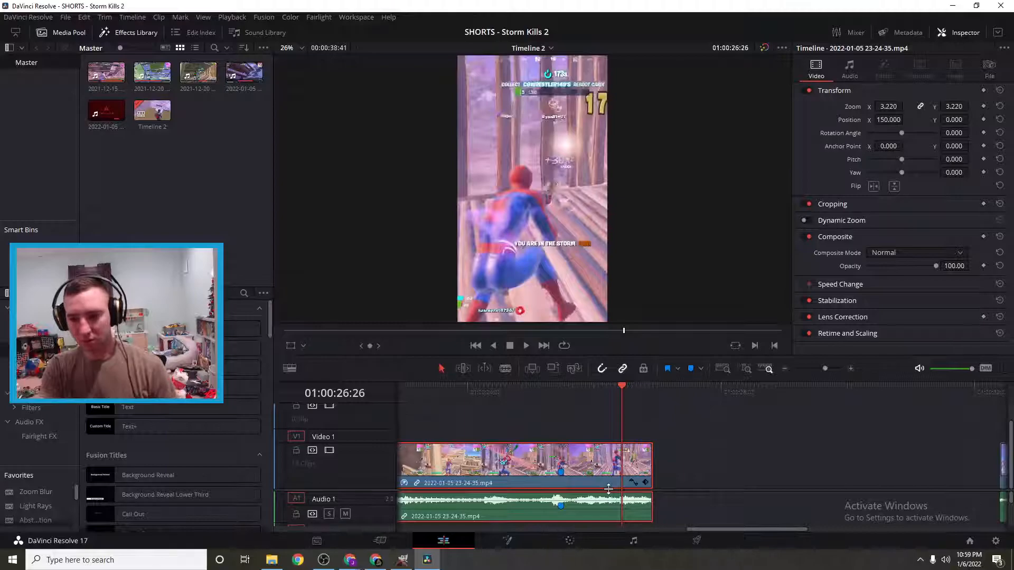
key("ctrl+z")
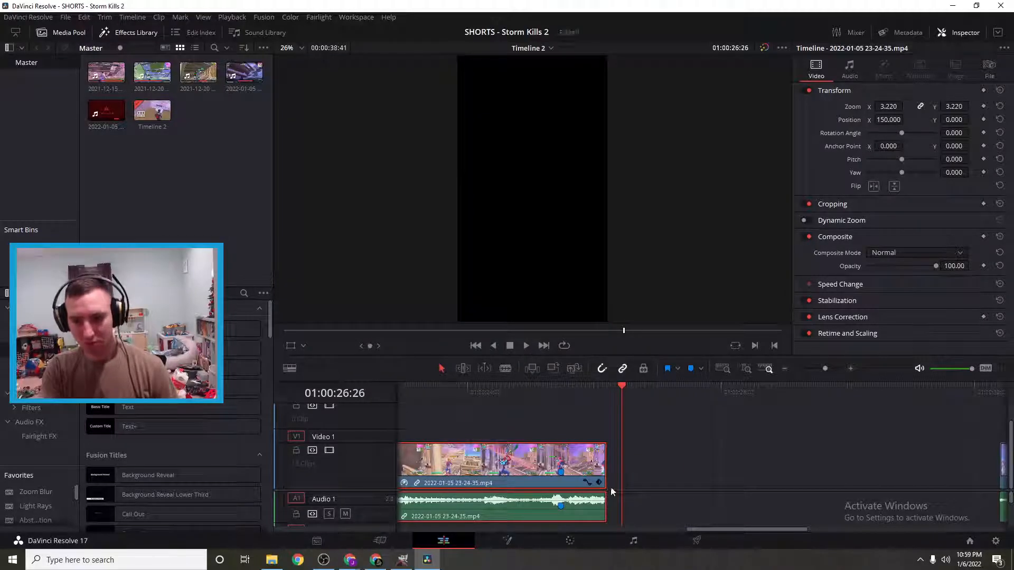
left_click_drag(620, 394, 569, 389)
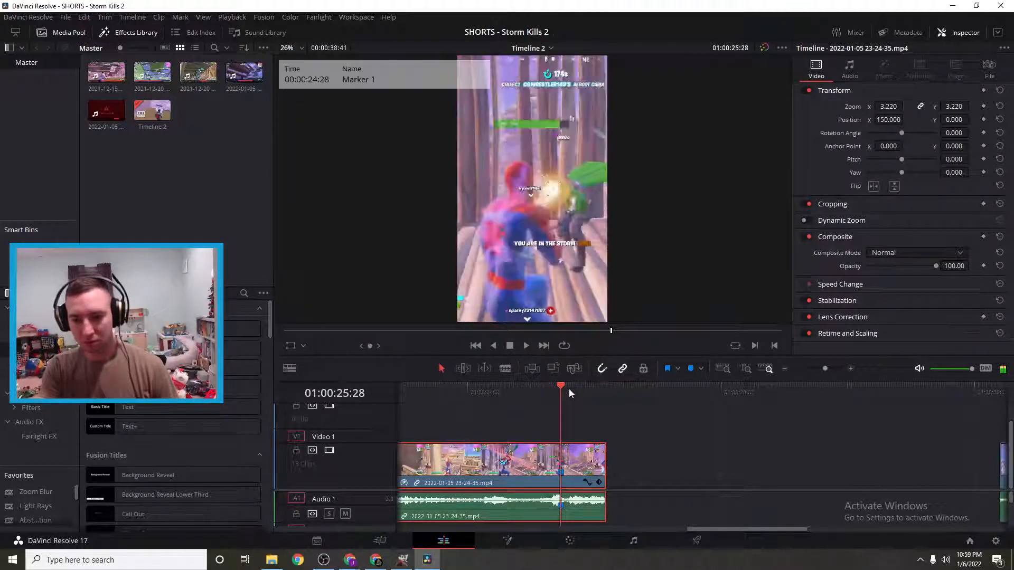
right_click(535, 455)
left_click(524, 460)
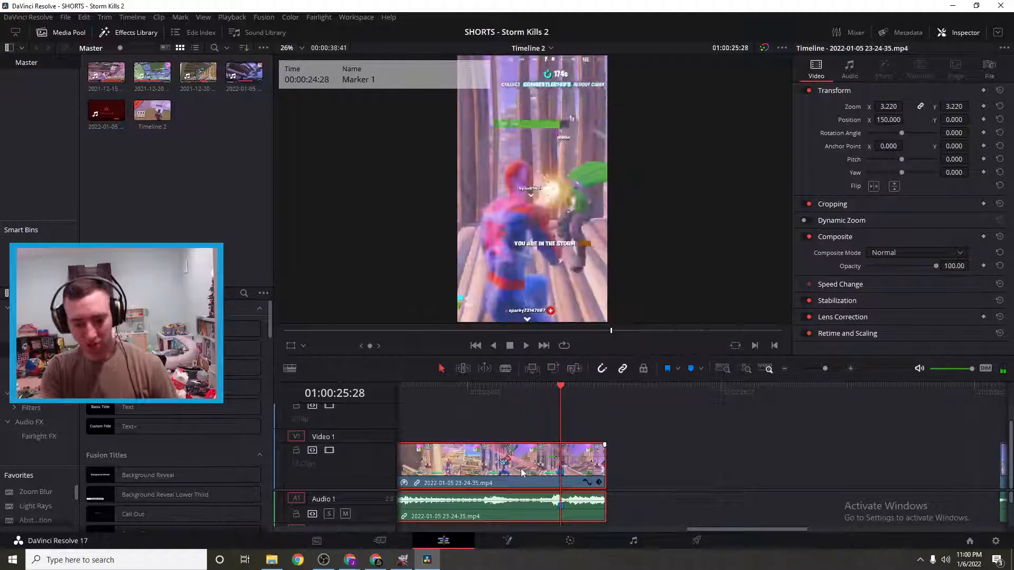
key("ctrl+r")
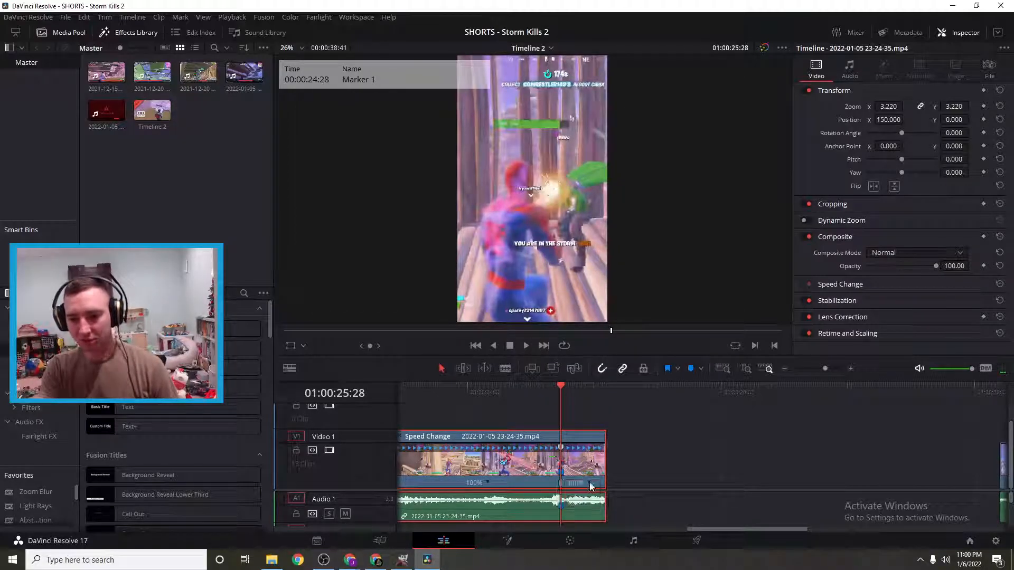
mouse_move(561, 385)
left_mouse_down()
mouse_move(591, 391)
mouse_move(572, 397)
mouse_move(595, 391)
left_mouse_up()
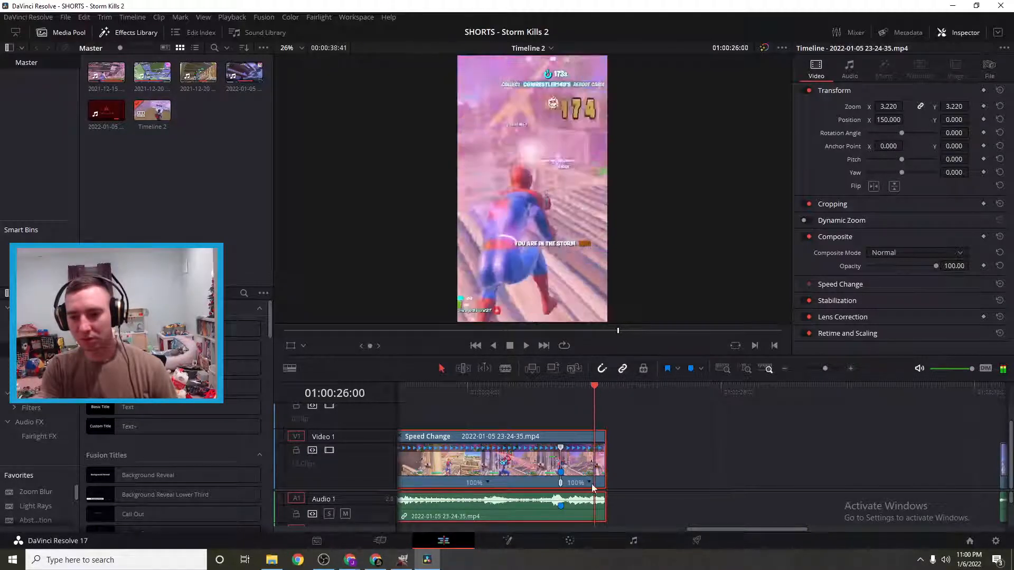
right_click(590, 480)
mouse_move(613, 486)
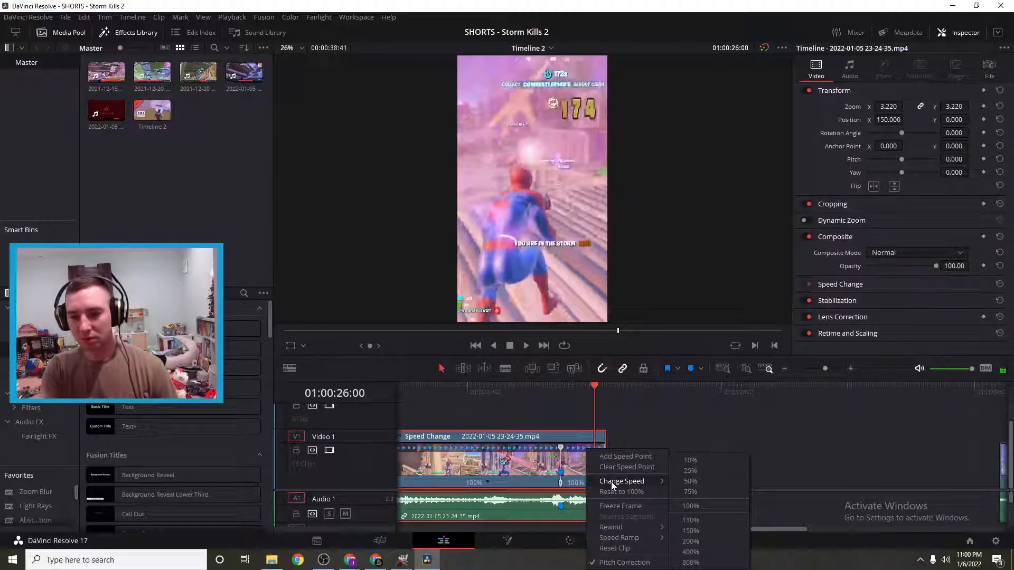
left_click(689, 481)
- Play back the retimed 23-24-35 clip from 01:00:23:51 through its end to review the slow motion
left_click_drag(594, 389, 457, 386)
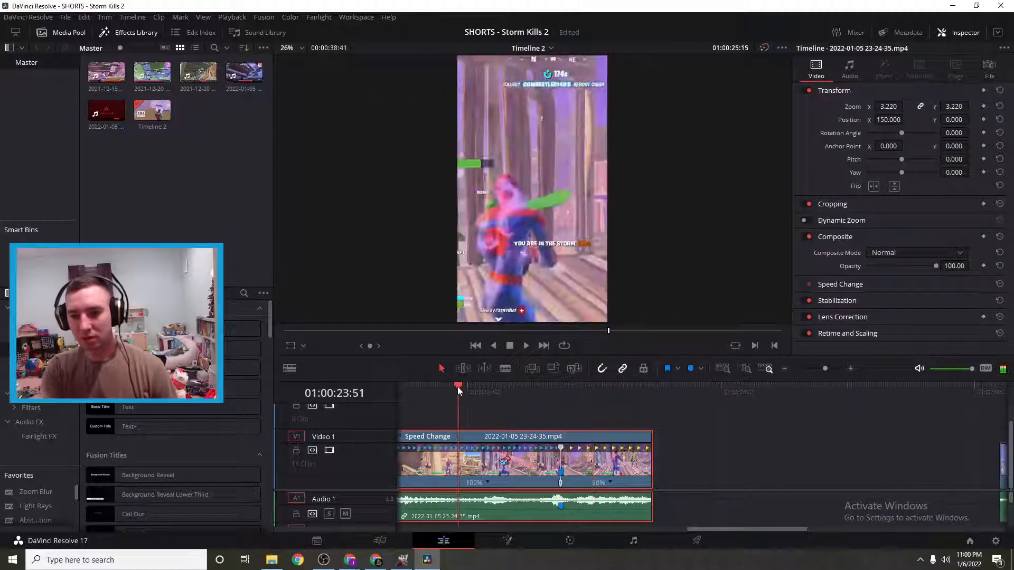
left_click(527, 345)
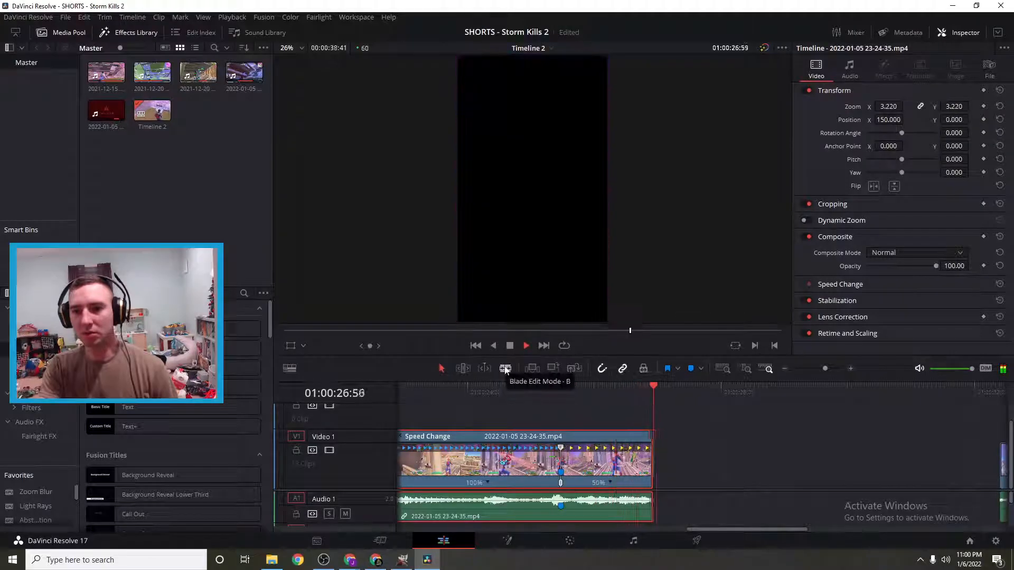
left_click(509, 345)
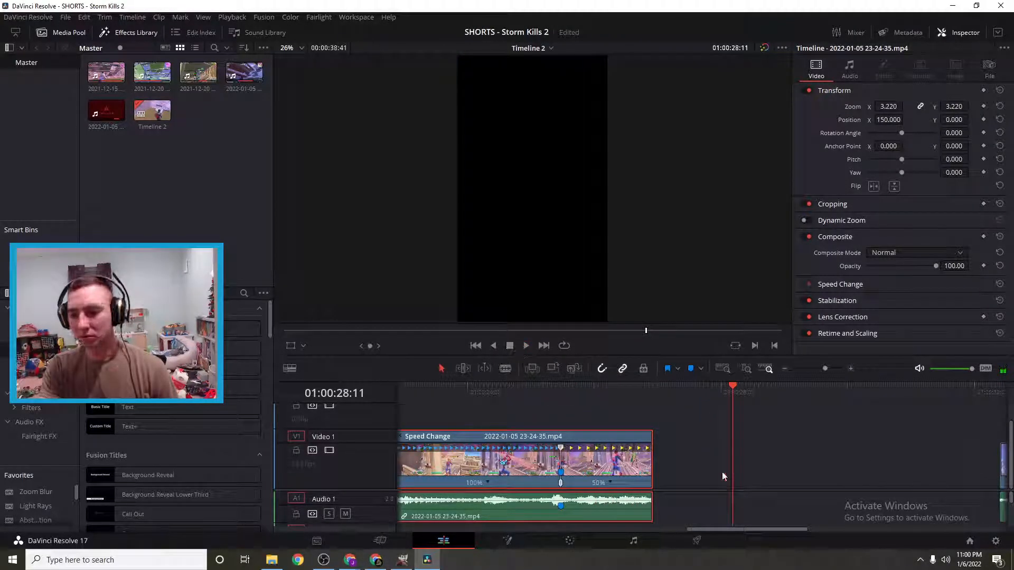
left_click_drag(746, 533, 786, 531)
left_click_drag(846, 459, 509, 462)
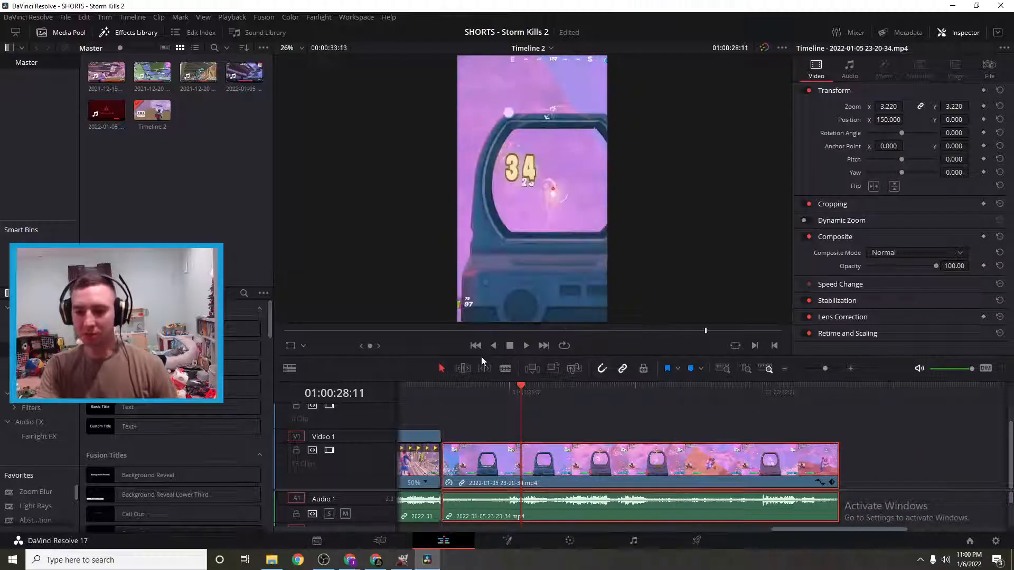
left_click_drag(523, 391, 518, 445)
left_click_drag(517, 386, 490, 393)
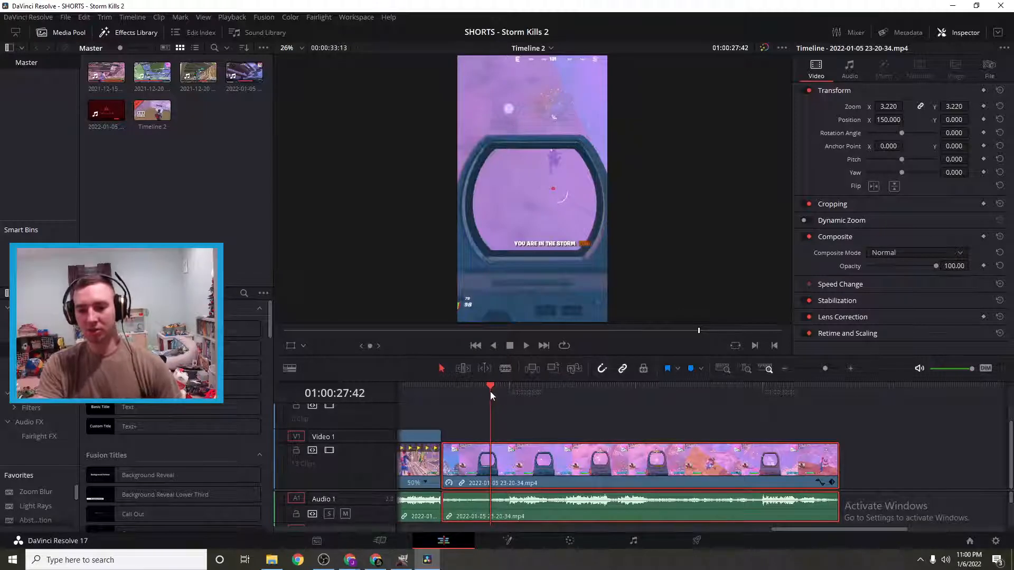
- Review the transition into the 23-20-34 clip from 01:00:26:42 and check the footage through to the end of the timeline
left_click_drag(490, 386, 426, 388)
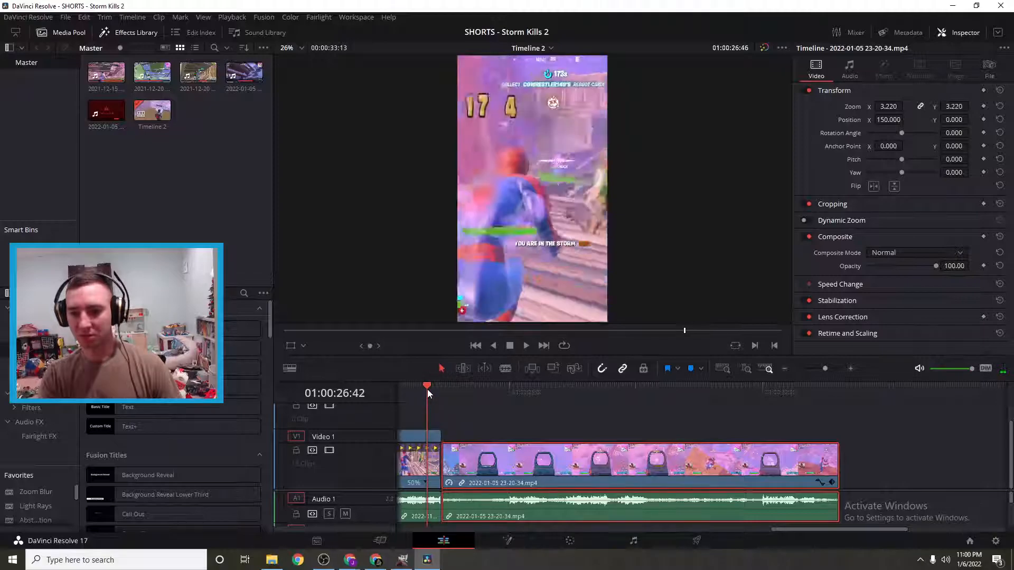
left_click(524, 346)
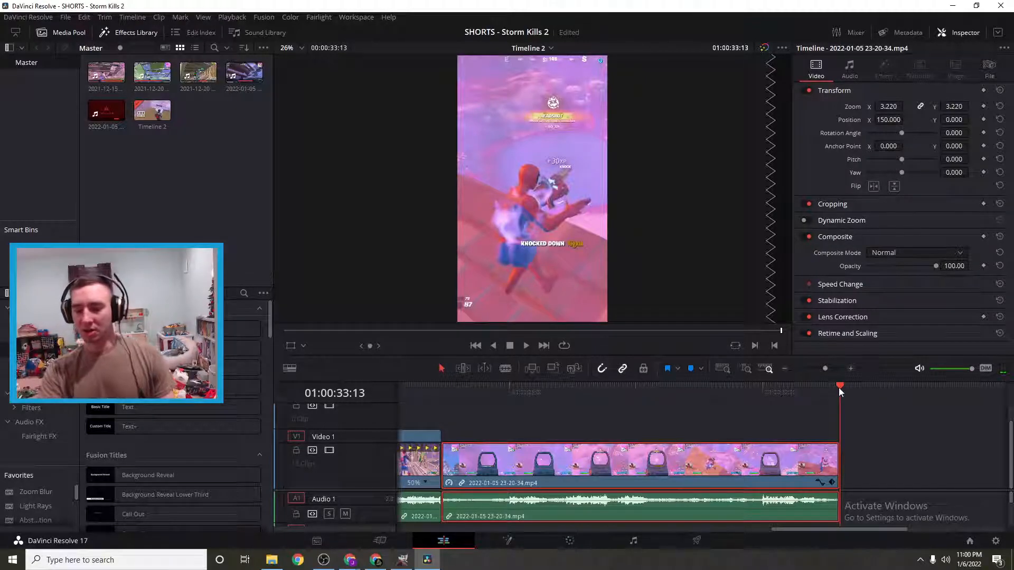
left_click_drag(839, 388, 499, 422)
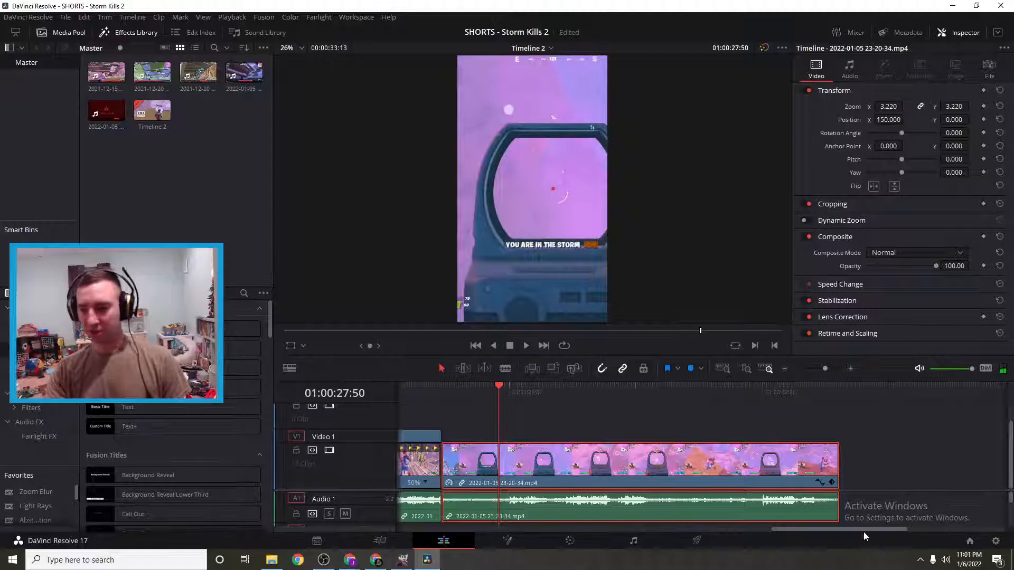
- Examine the earlier 2021-12-15 2pc2of2 smg pump hs and 2021-12-20 mc edit pump clips and the retimed pieces near the beginning
left_click_drag(863, 531, 615, 545)
left_click(534, 460)
left_click(631, 482)
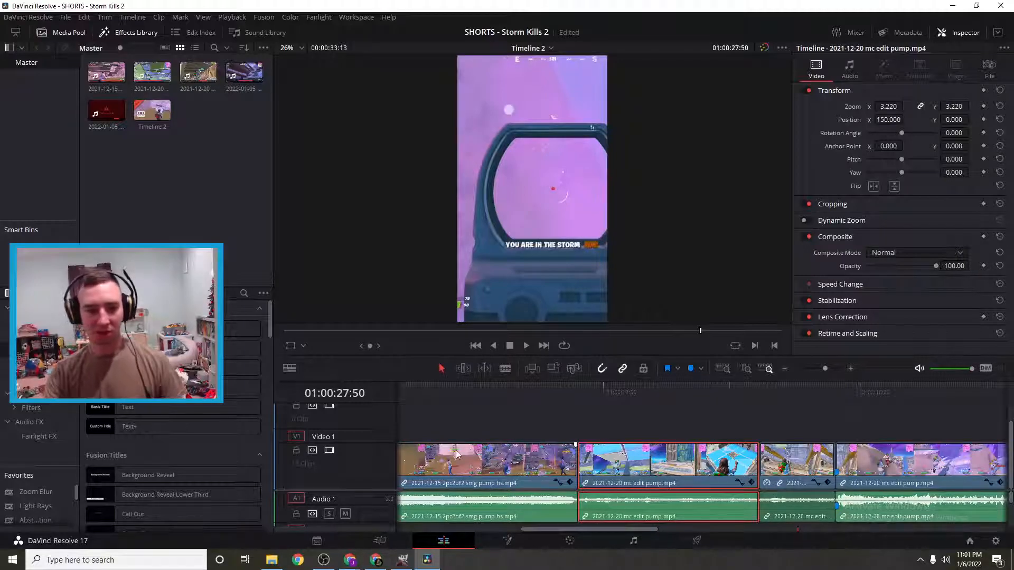
left_click(513, 460)
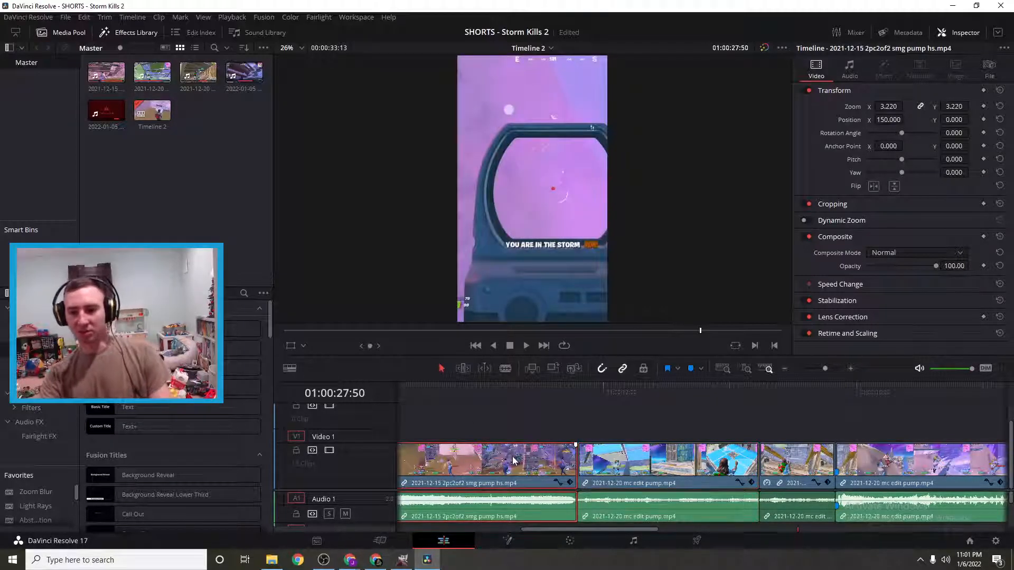
left_click(644, 480)
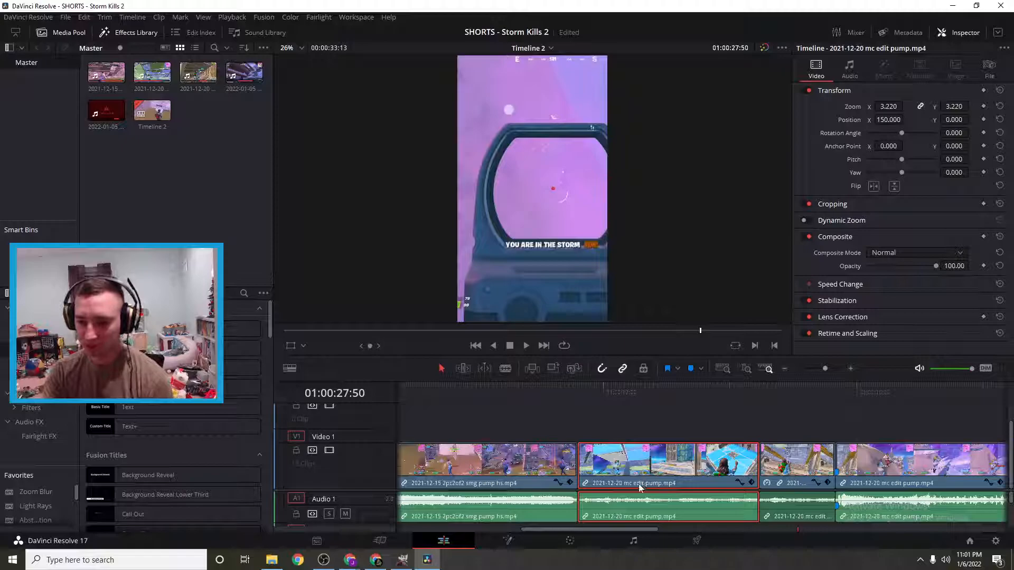
left_click(540, 471)
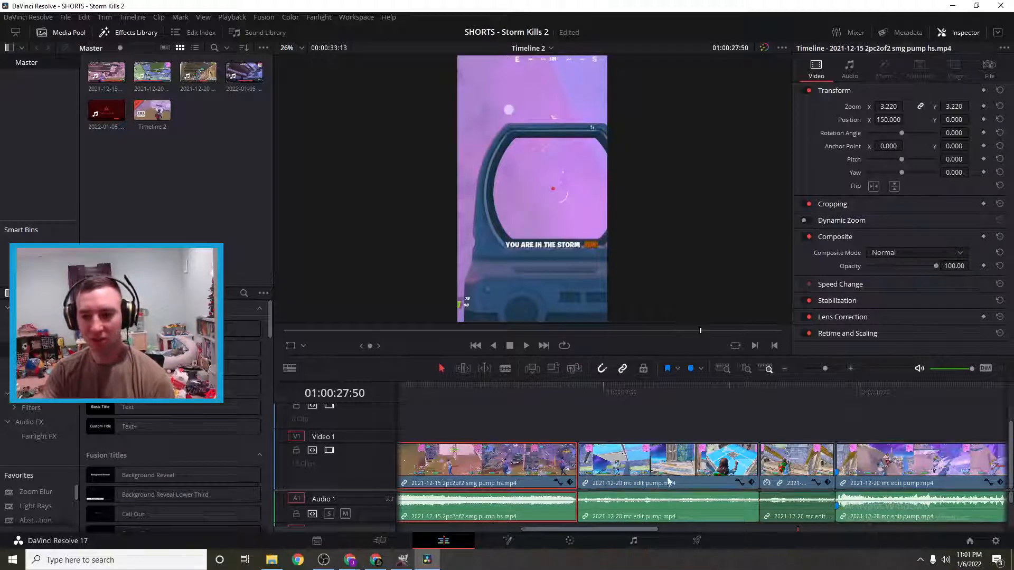
left_click_drag(649, 531, 560, 530)
left_click(542, 465)
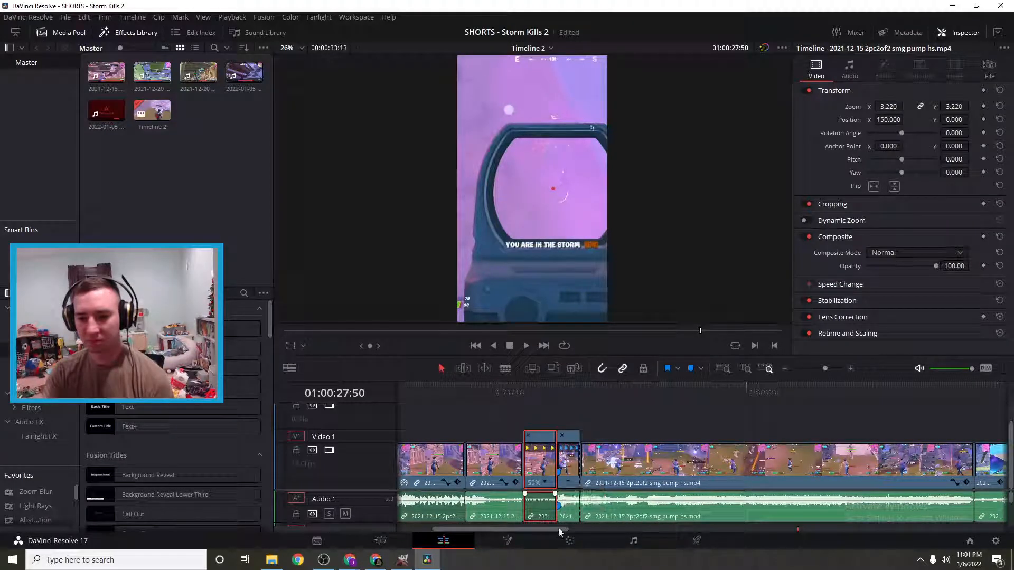
left_click_drag(561, 530, 555, 530)
- Play the timeline from its beginning through the first retimed kill to review the edit
left_click(784, 369)
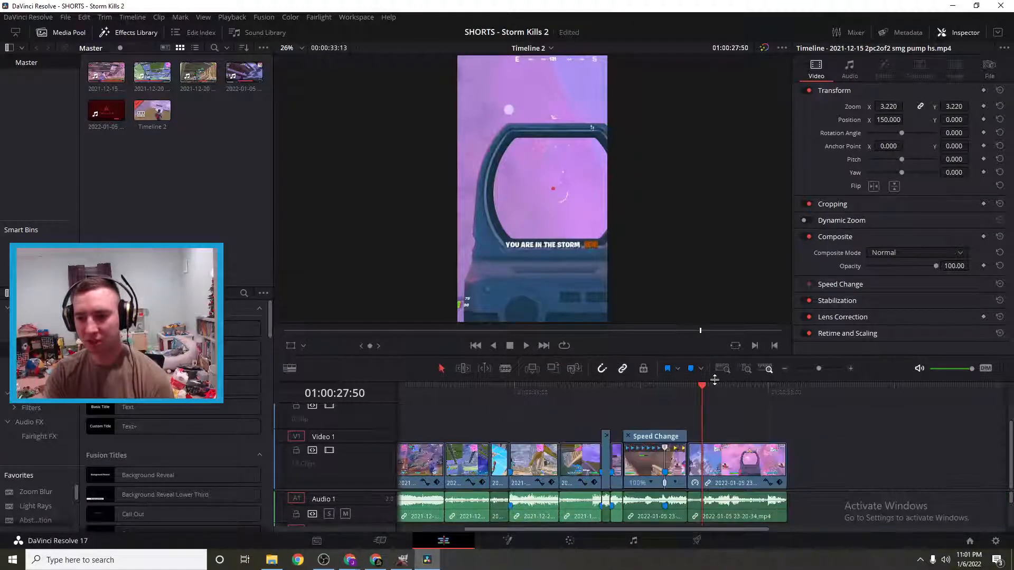
left_click_drag(700, 385, 389, 388)
left_click(526, 347)
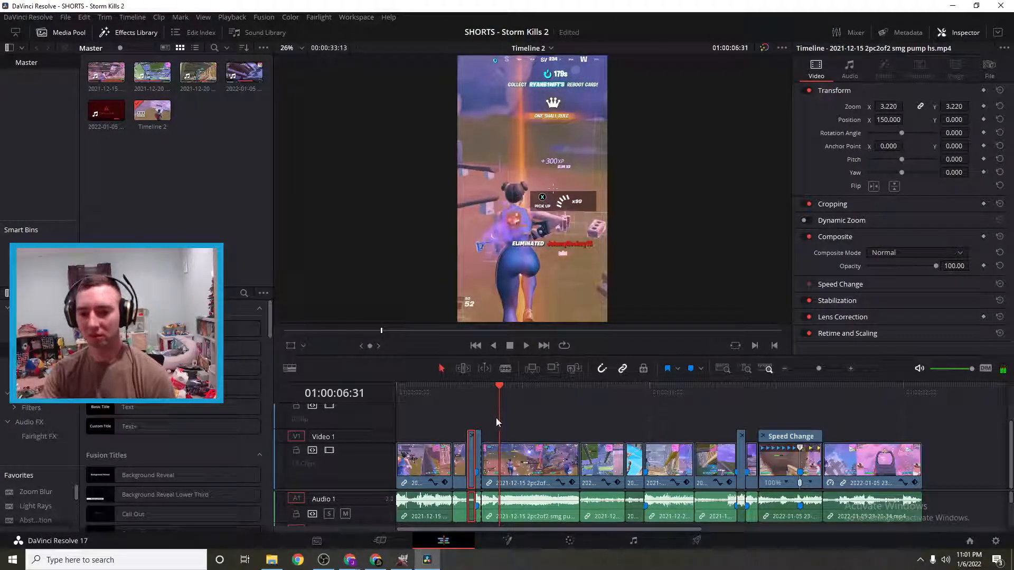
- Place the playhead at 01:00:05:23, on the cut between the 100% speed piece and the long 2021-12-15 clip
left_click_drag(499, 385, 492, 388)
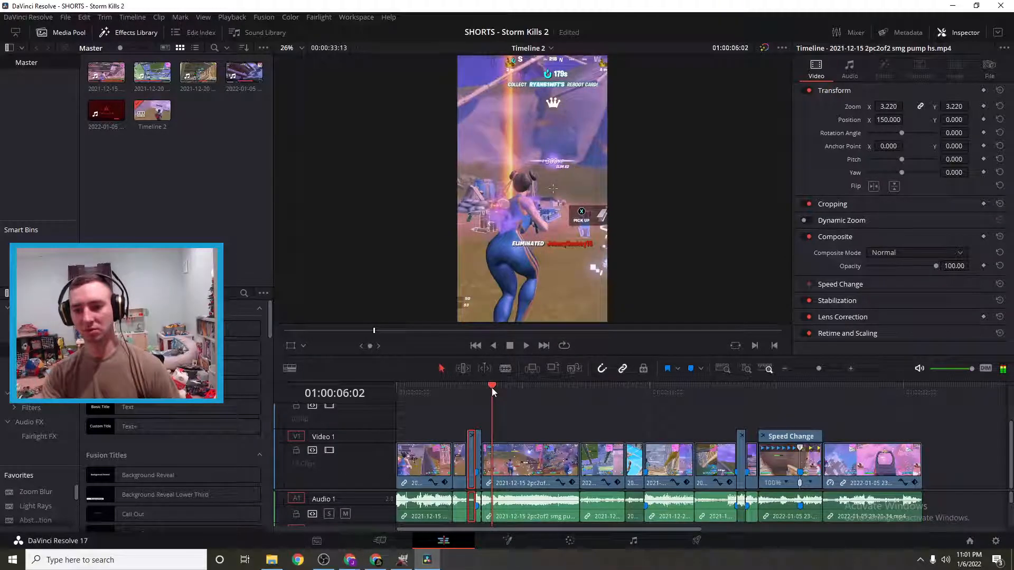
left_click(850, 370)
left_click(850, 370)
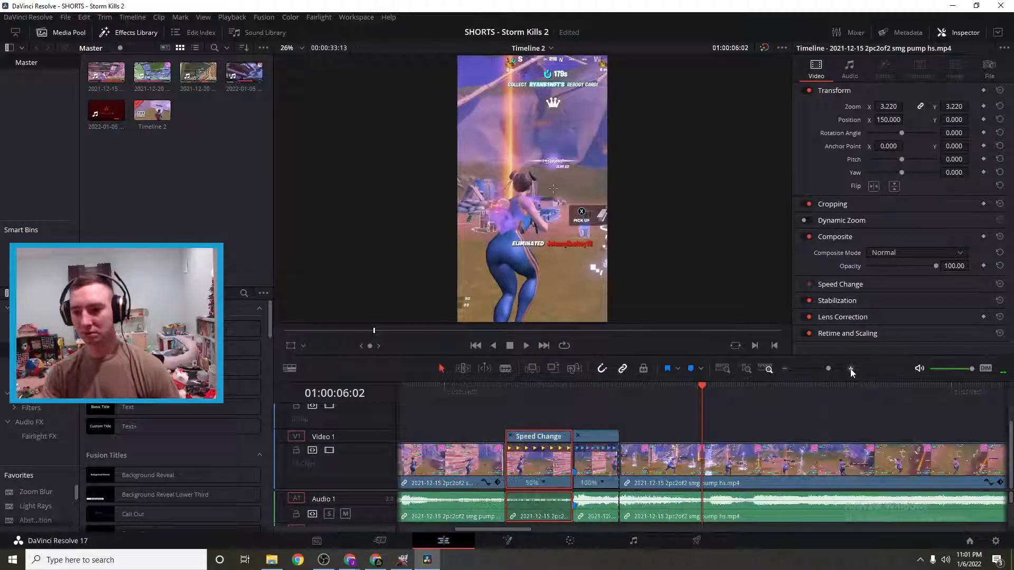
left_click(850, 370)
left_click_drag(703, 388, 546, 406)
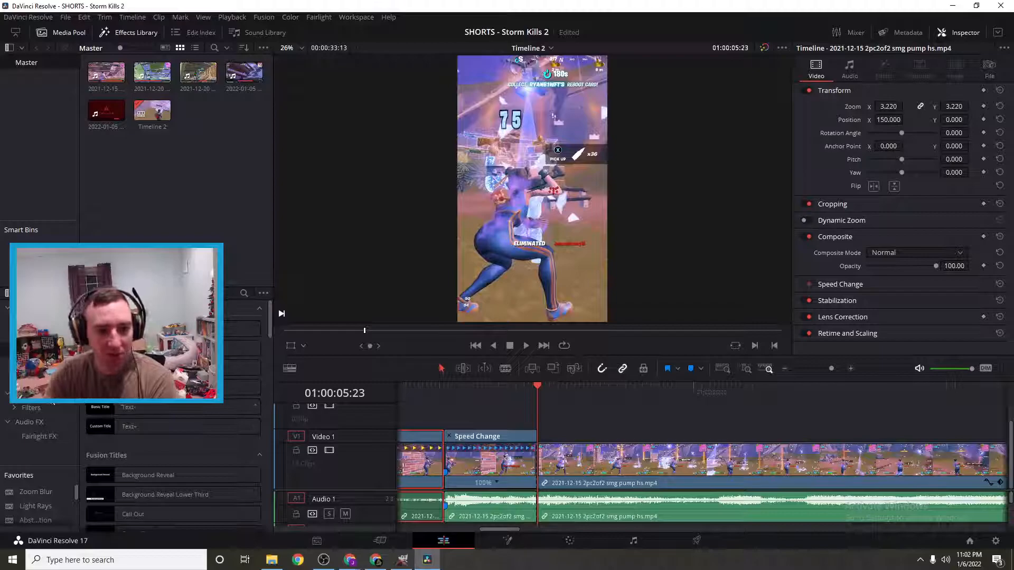
- Browse the Fusion effects such as CCTV, Digital Glitch and DVE, declining the Studio upgrade offer and dismissing the unknown tool warning
left_click(31, 379)
scroll(169, 407, "down", 3)
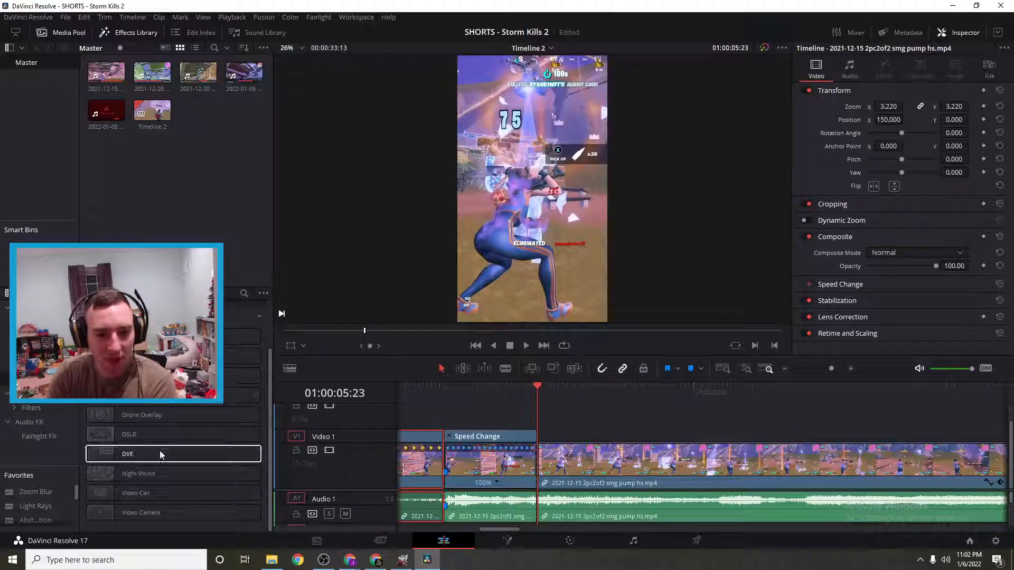
double_click(151, 421)
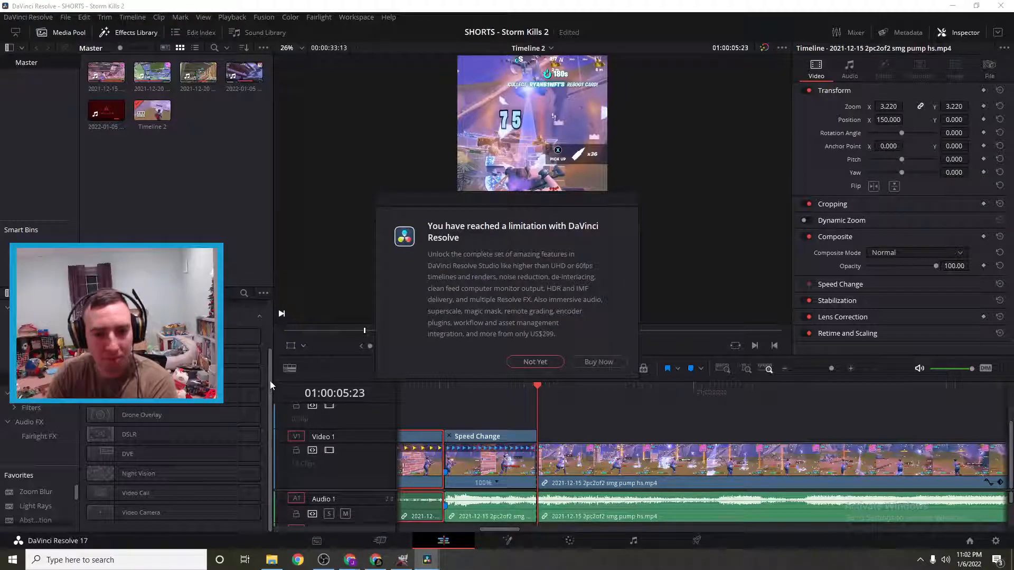
left_click(534, 362)
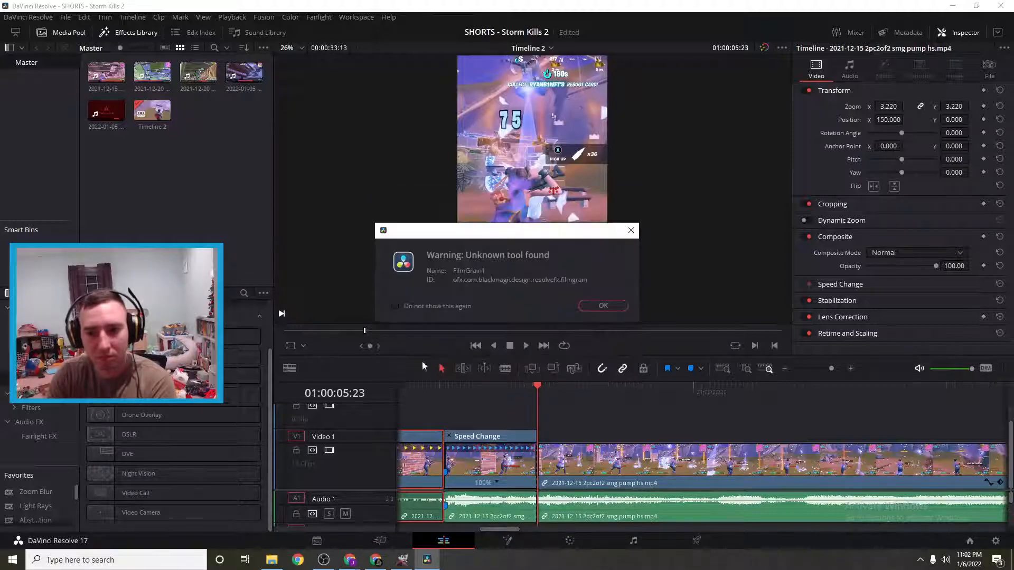
left_click(602, 305)
scroll(186, 406, "up", 2)
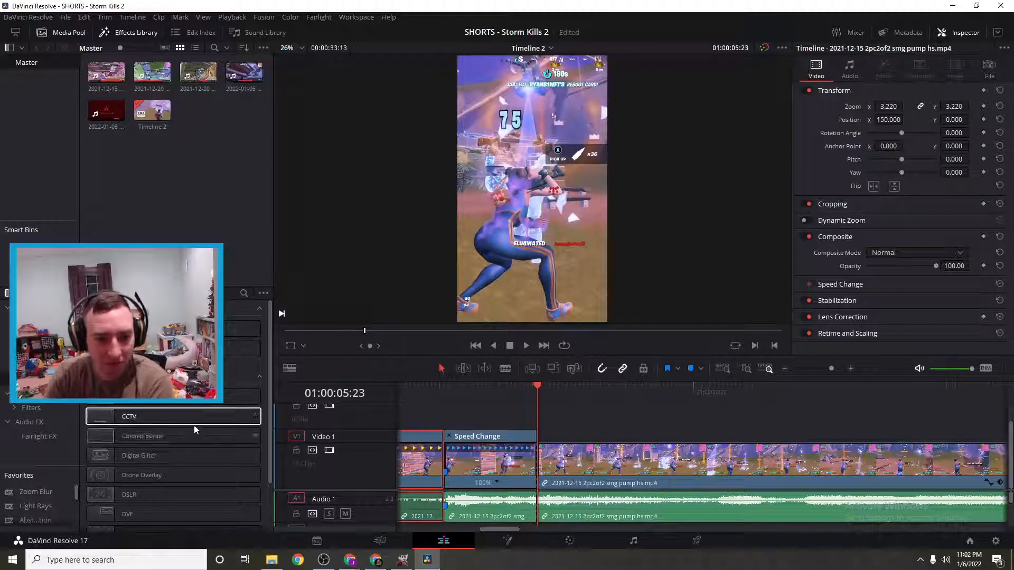
scroll(190, 447, "down", 2)
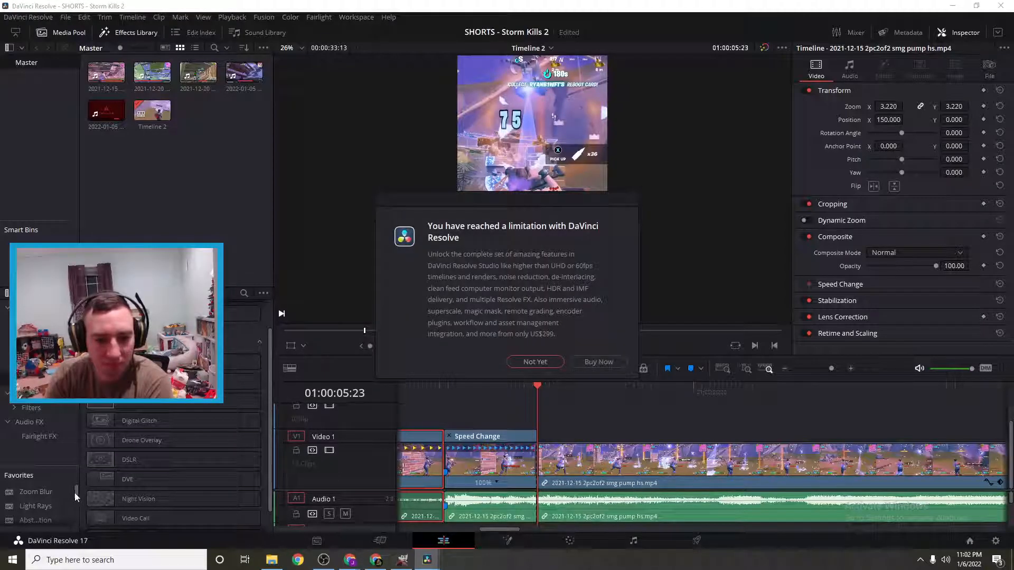
left_click(549, 363)
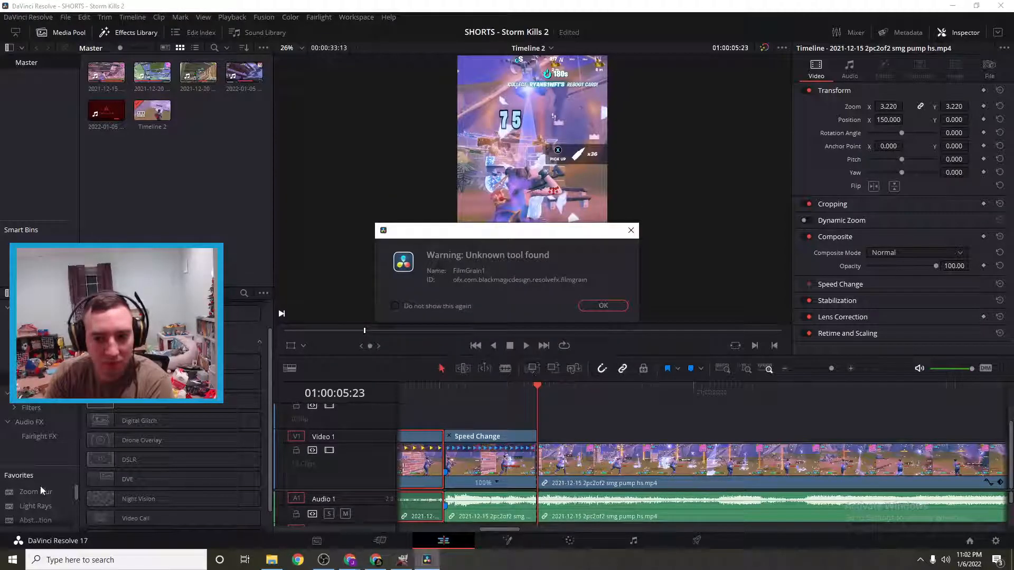
left_click(611, 306)
- Browse the Resolve FX filters from the Blur group down to the Transform and Warp groups for a kill effect
mouse_move(76, 492)
left_mouse_down()
mouse_move(77, 523)
mouse_move(72, 488)
left_mouse_up()
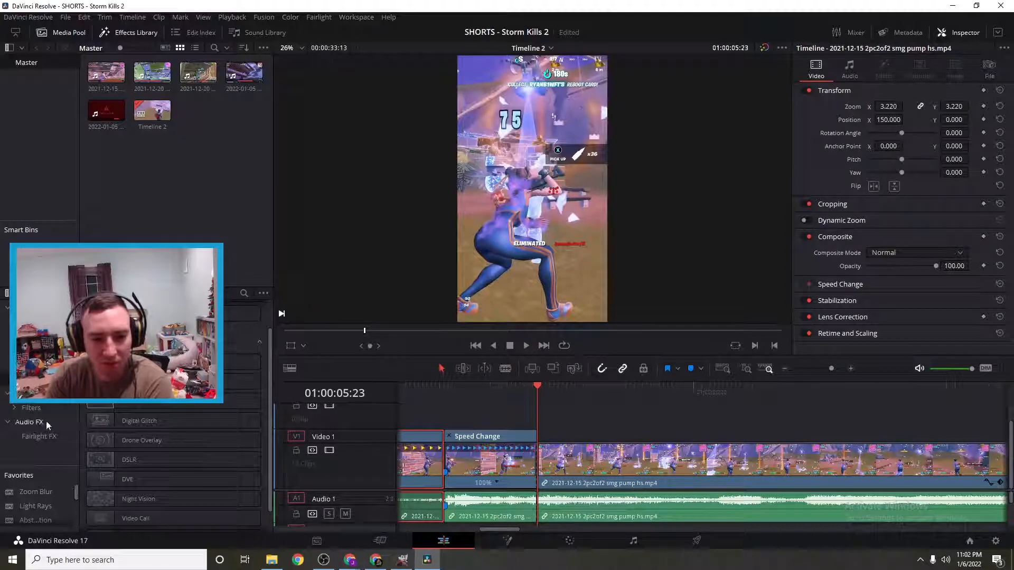
left_click(38, 405)
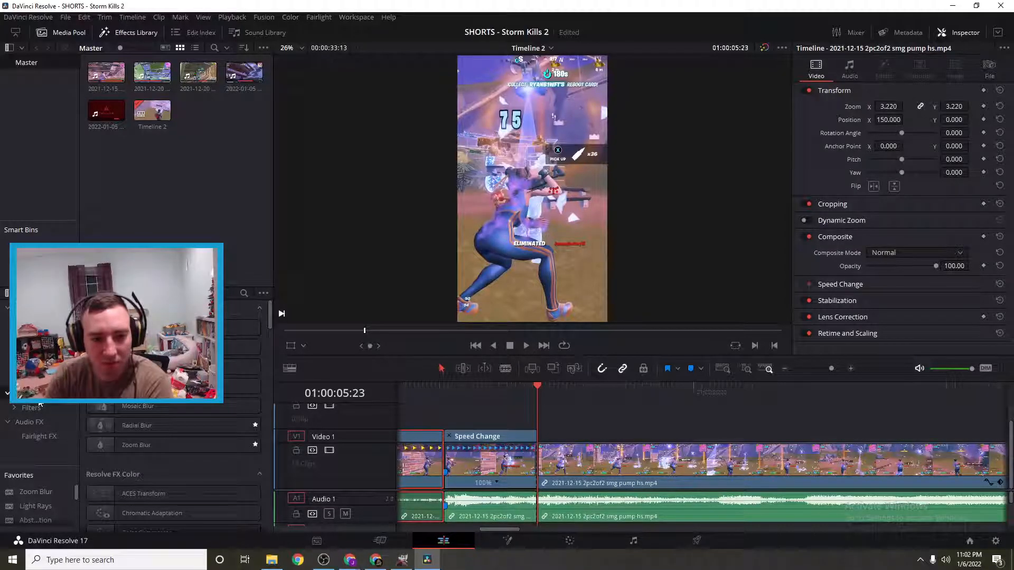
scroll(248, 470, "down", 5)
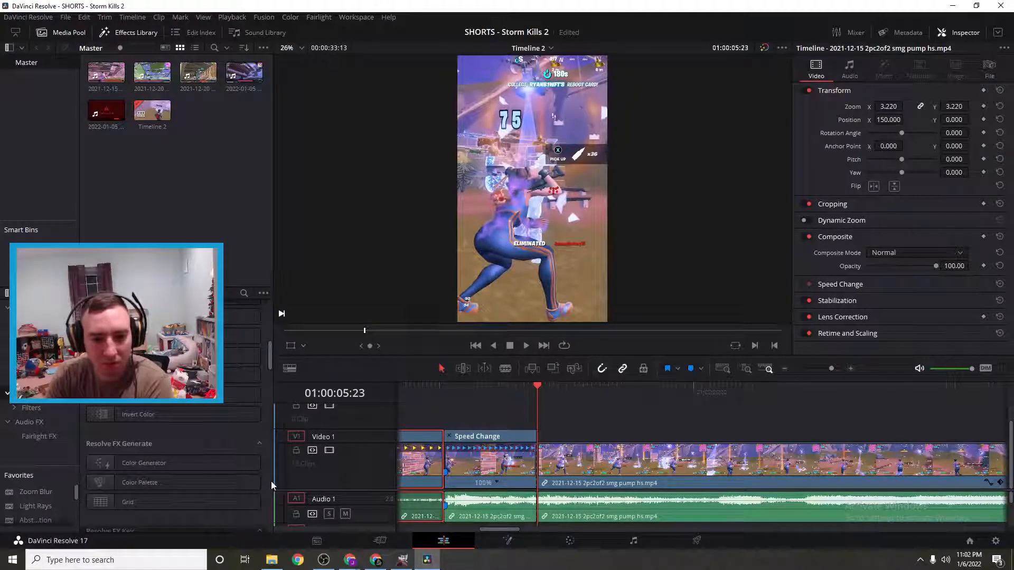
scroll(271, 481, "down", 3)
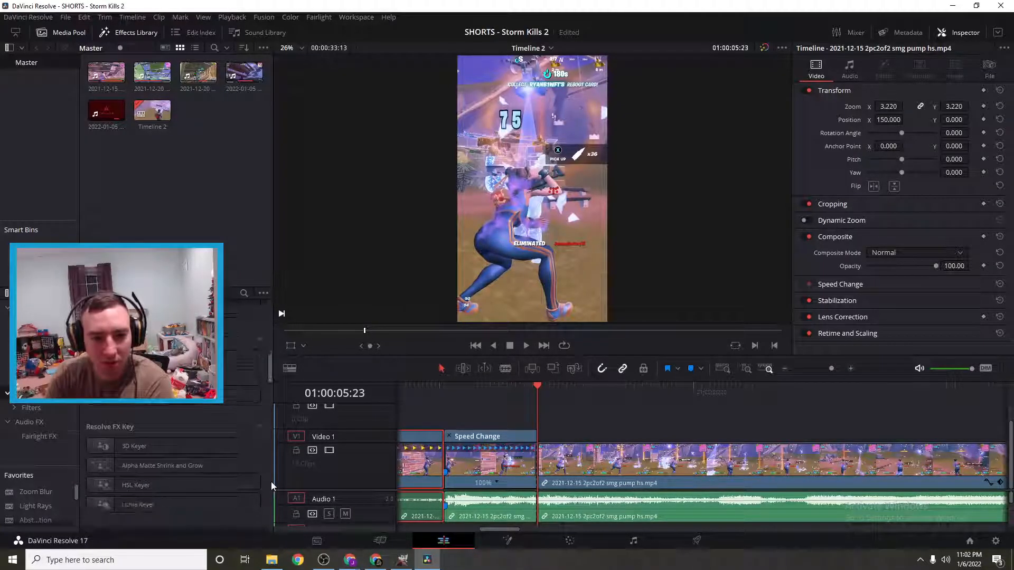
scroll(271, 482, "down", 4)
scroll(270, 482, "down", 4)
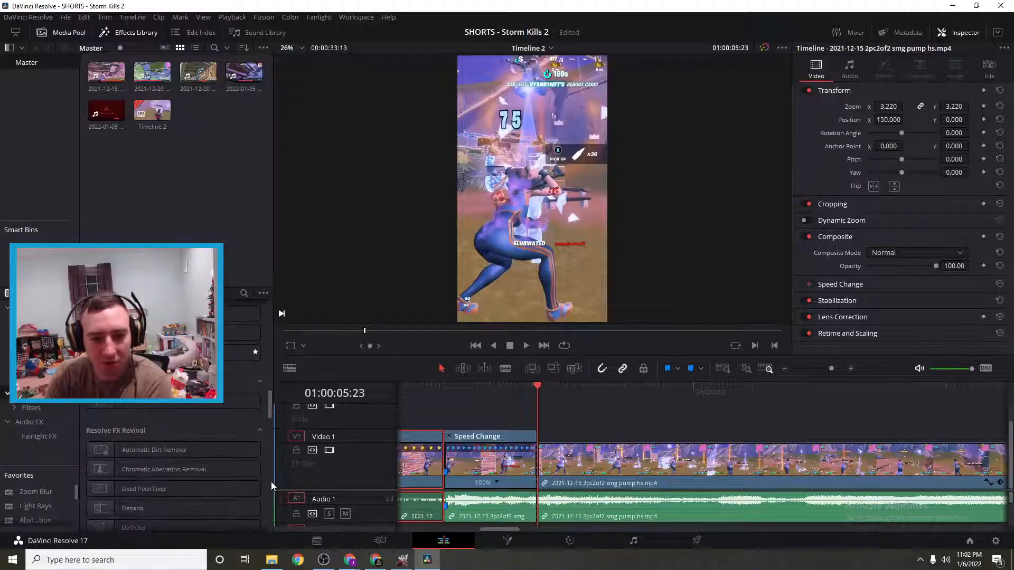
scroll(271, 481, "down", 4)
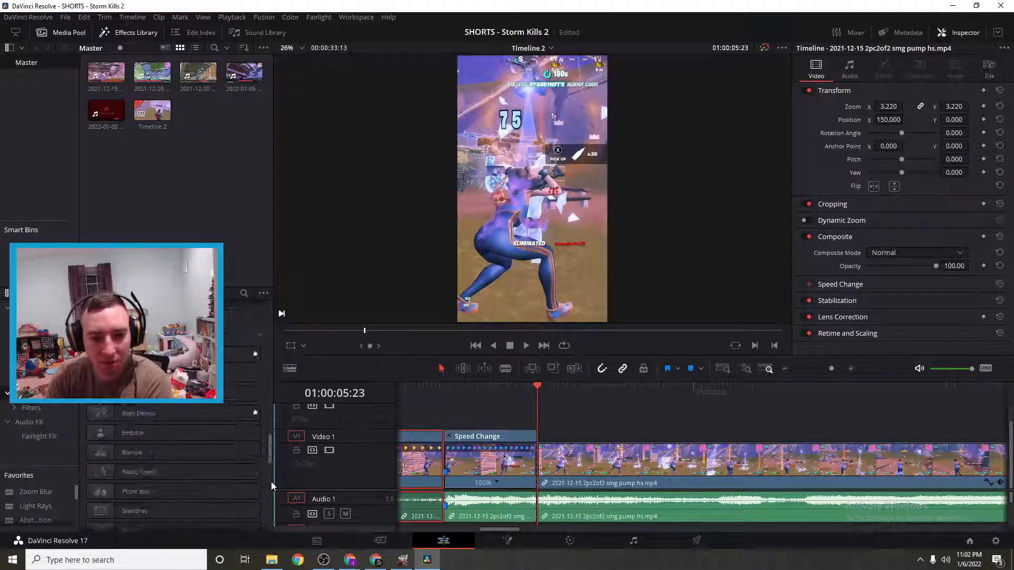
scroll(271, 482, "down", 4)
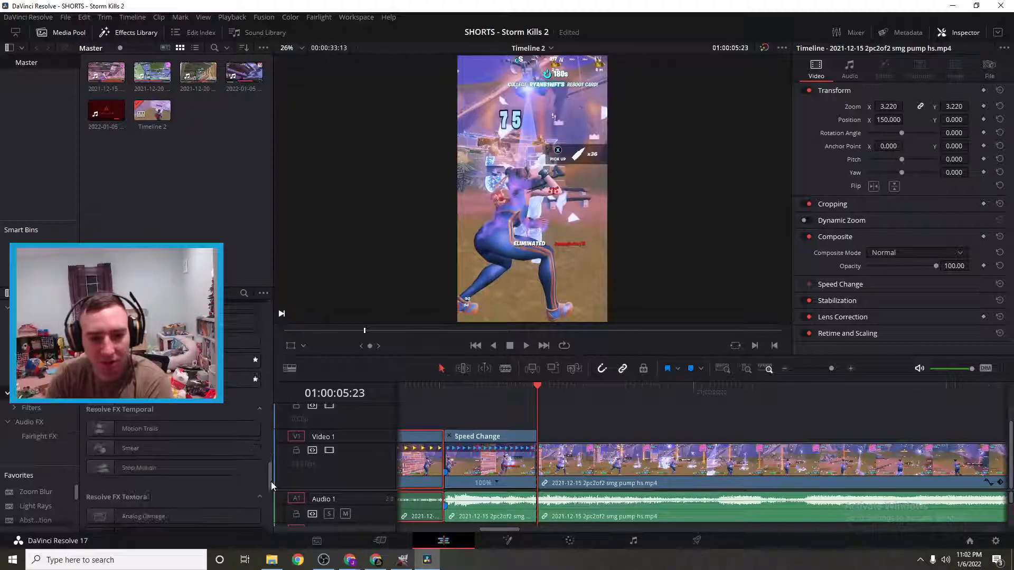
scroll(271, 482, "down", 1)
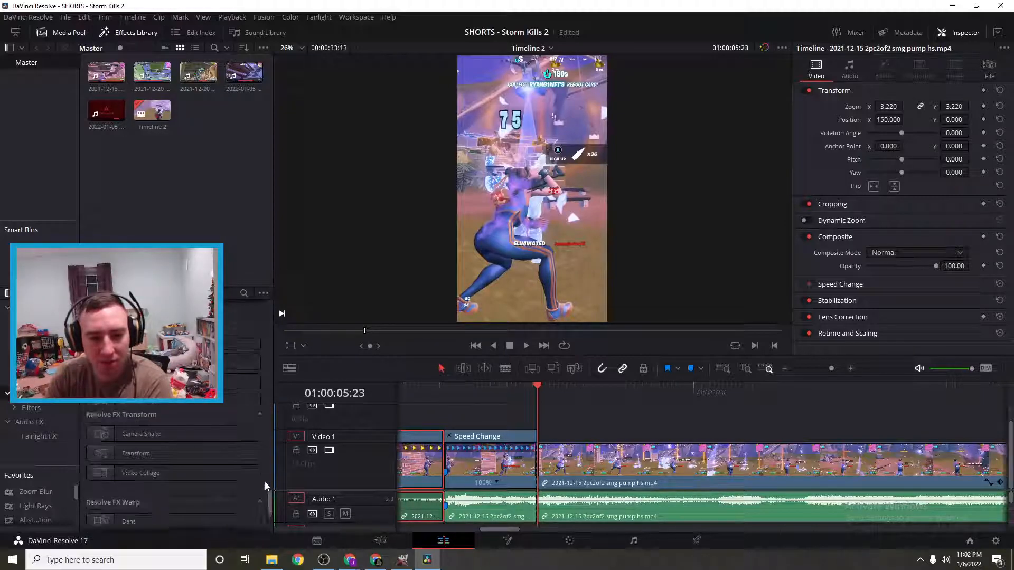
- Try the Camera Shake filter on the long 2021-12-15 clip, play it back from 01:00:05:01 and undo it
left_click_drag(226, 436, 551, 459)
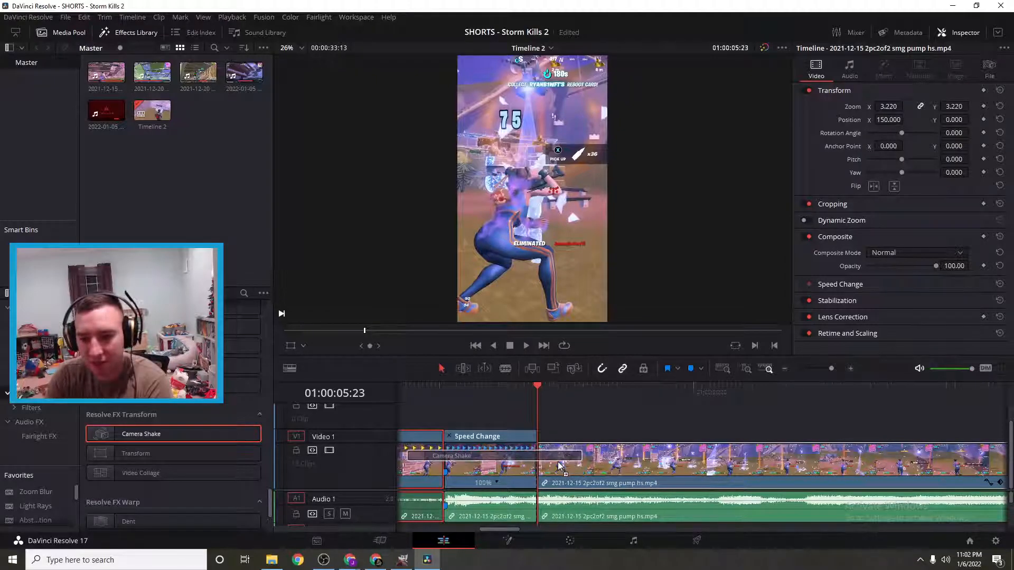
left_click_drag(538, 387, 444, 446)
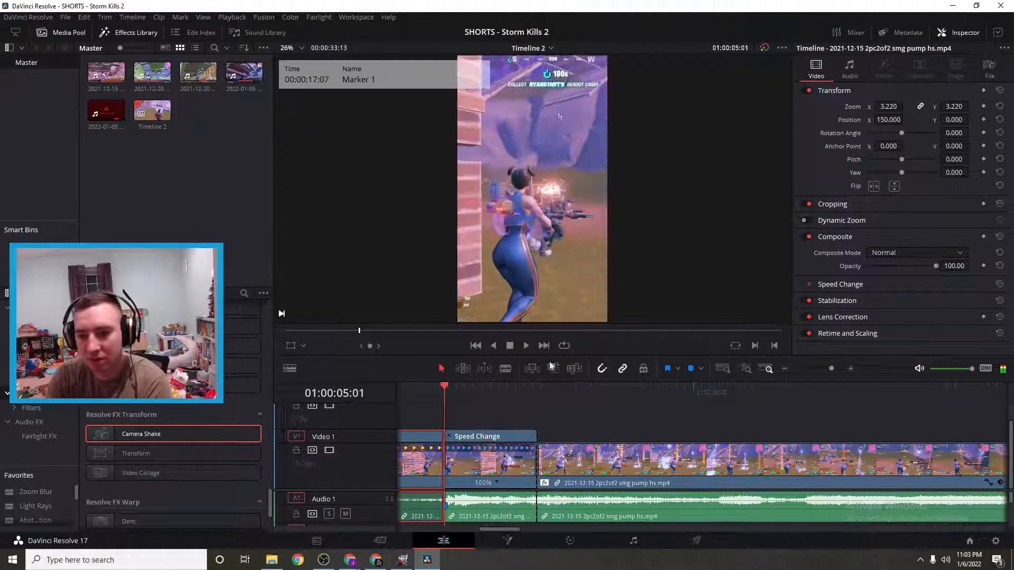
left_click(523, 344)
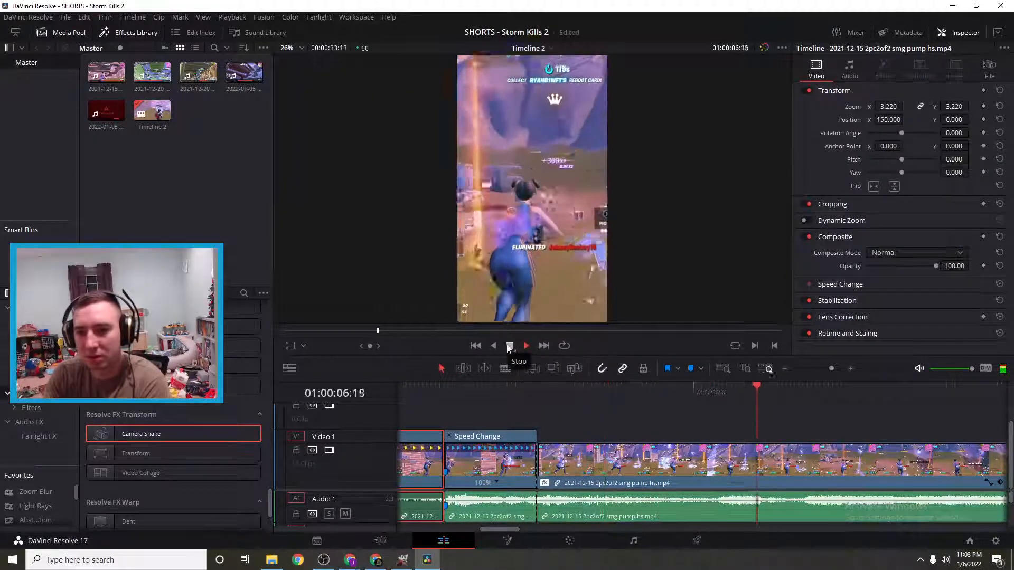
left_click(510, 349)
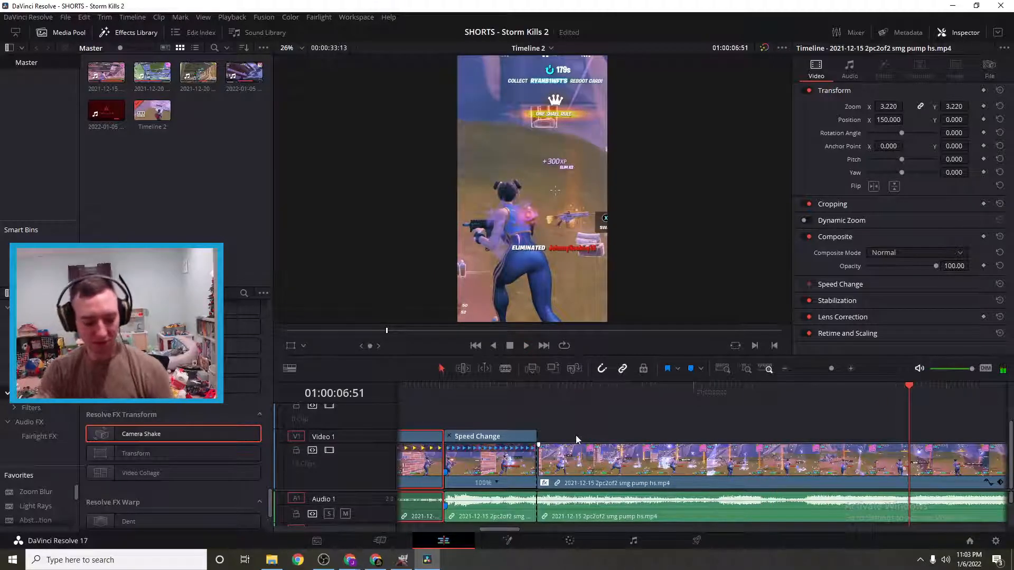
key("ctrl+z")
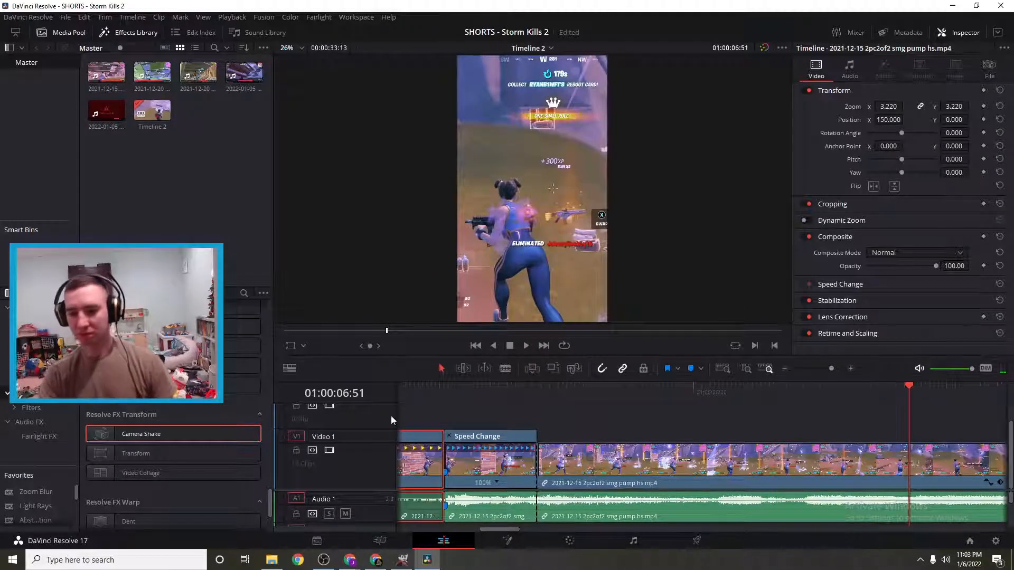
- Open the Chapter 2 Season 7 - Video 3 project and review the kill in the 22021-09-05 pc1 pump edit clip
scroll(472, 432, "up", 2)
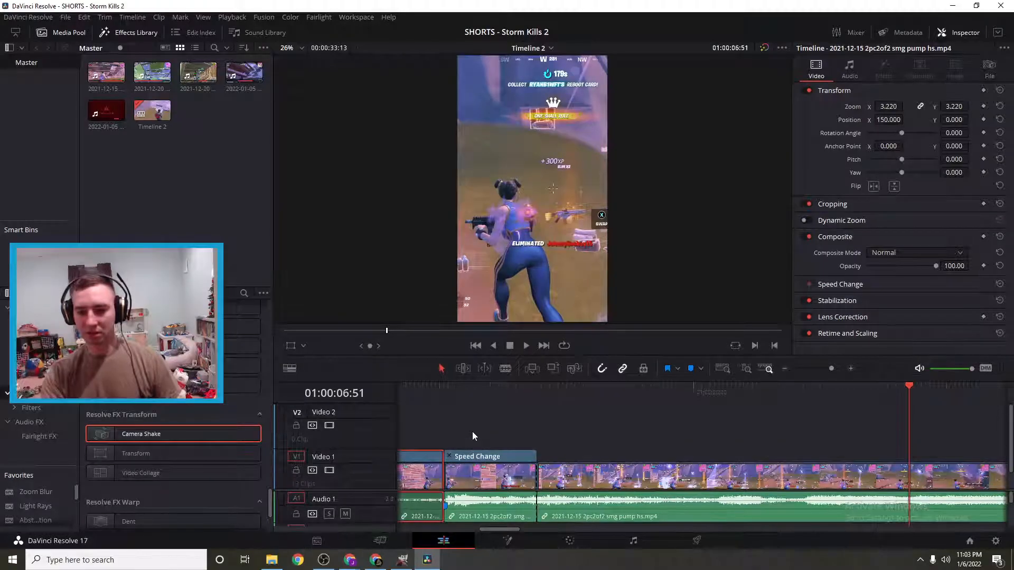
left_click(969, 541)
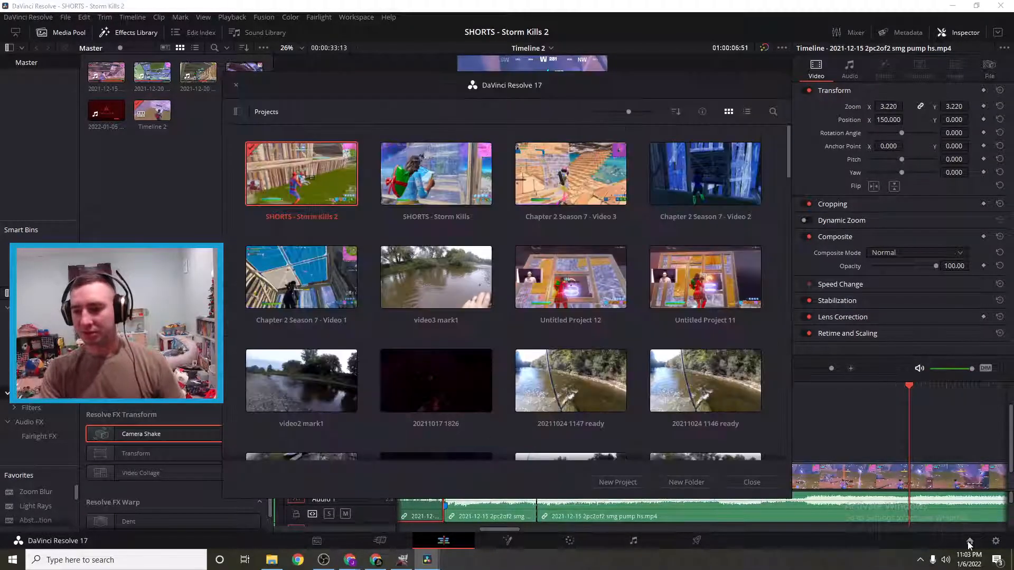
double_click(583, 188)
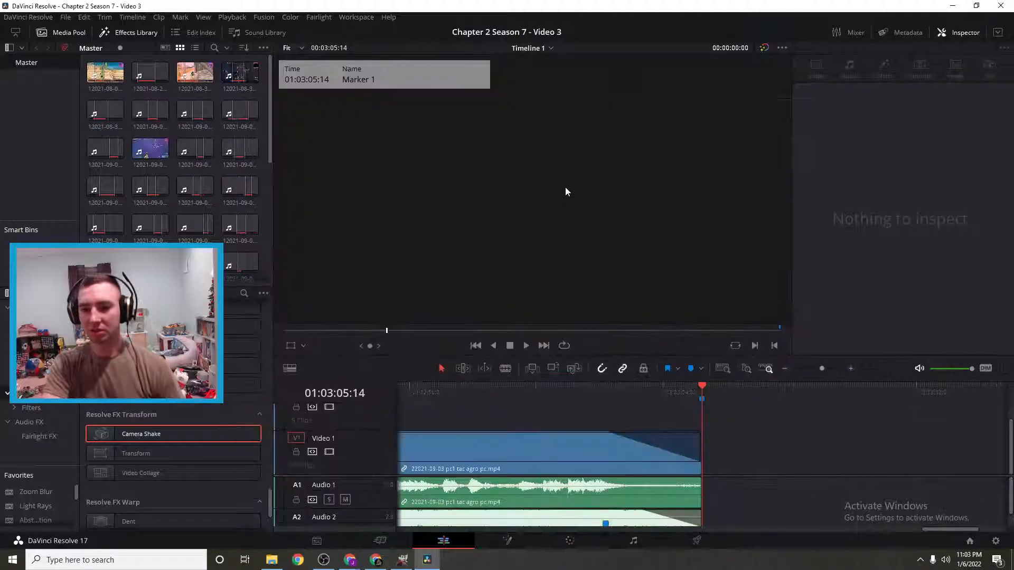
left_click(770, 370)
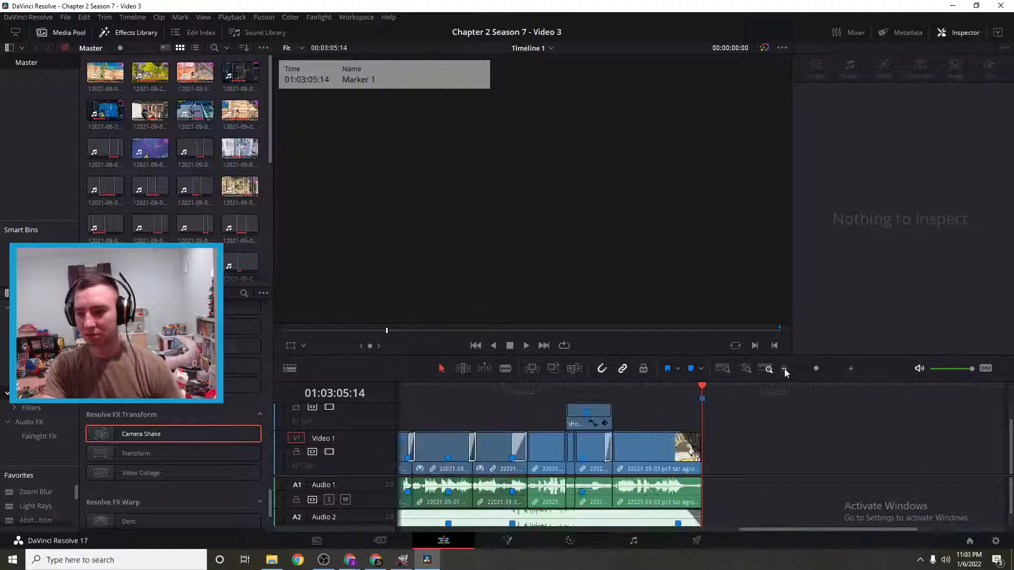
left_click_drag(702, 385, 483, 409)
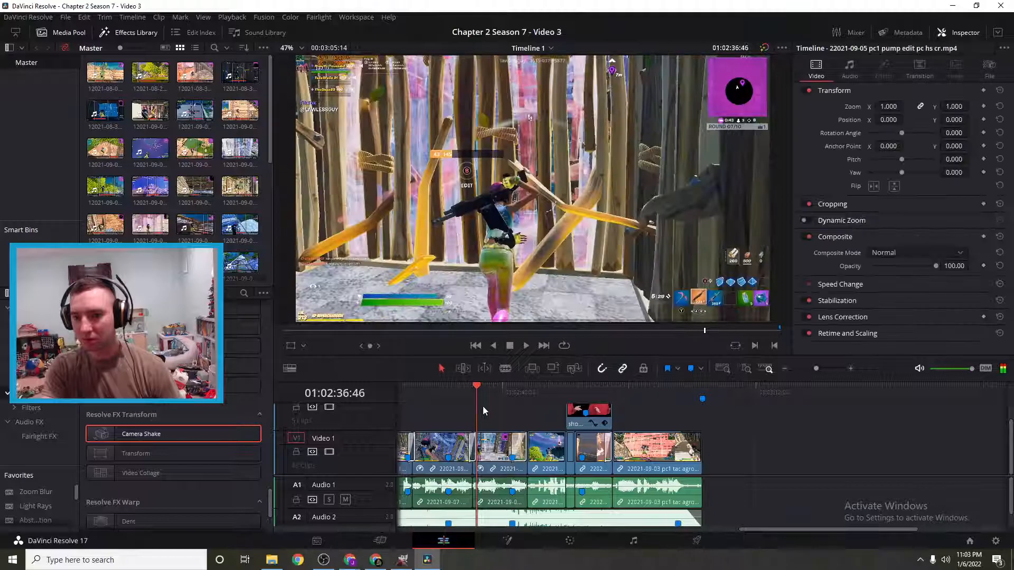
left_click(526, 348)
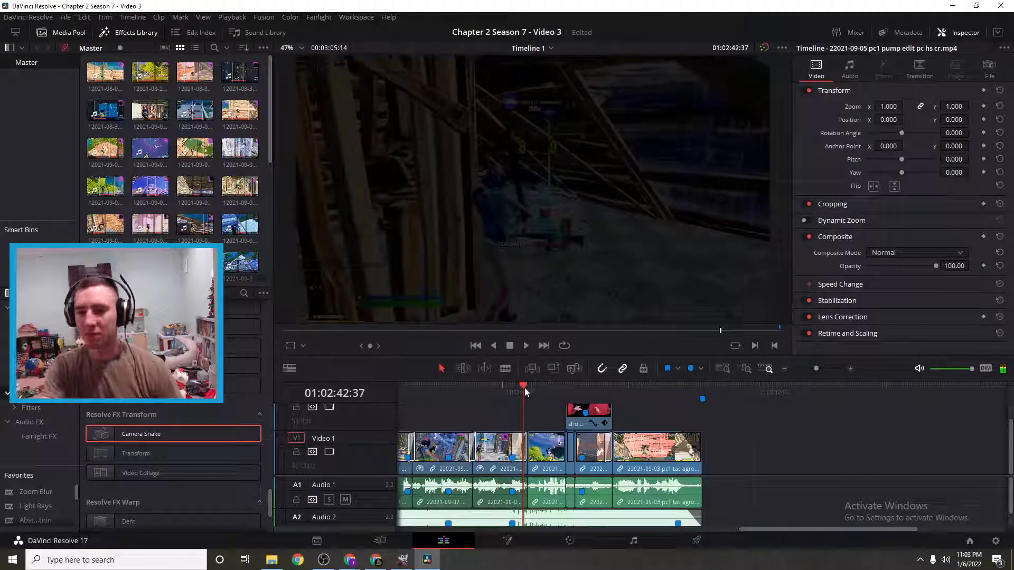
left_click(513, 387)
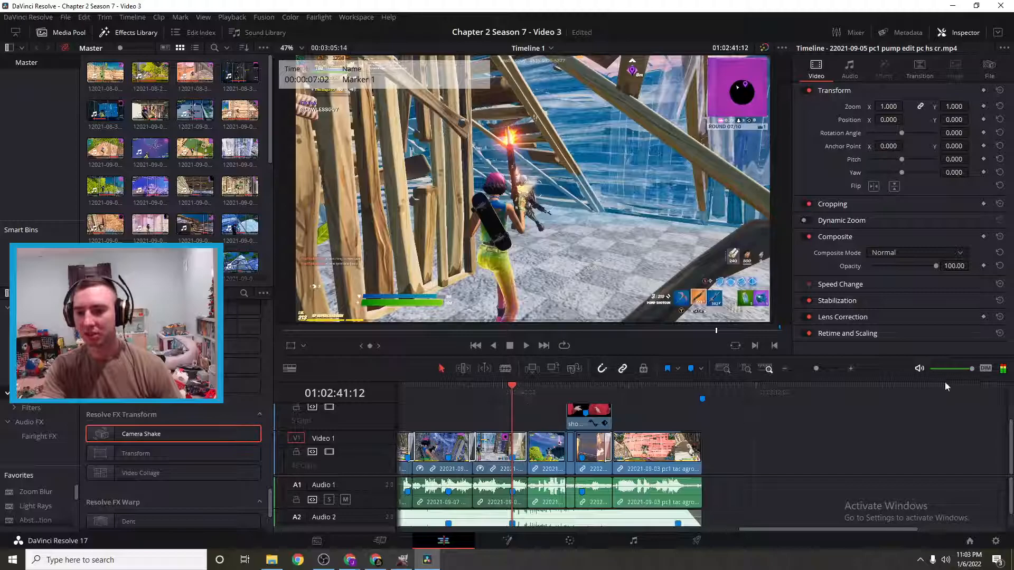
- Examine the Camera Shake transition's settings at the end of the 22021-09-05 clip and scrub through its effect to 01:02:41:33
left_click(851, 370)
left_click(851, 369)
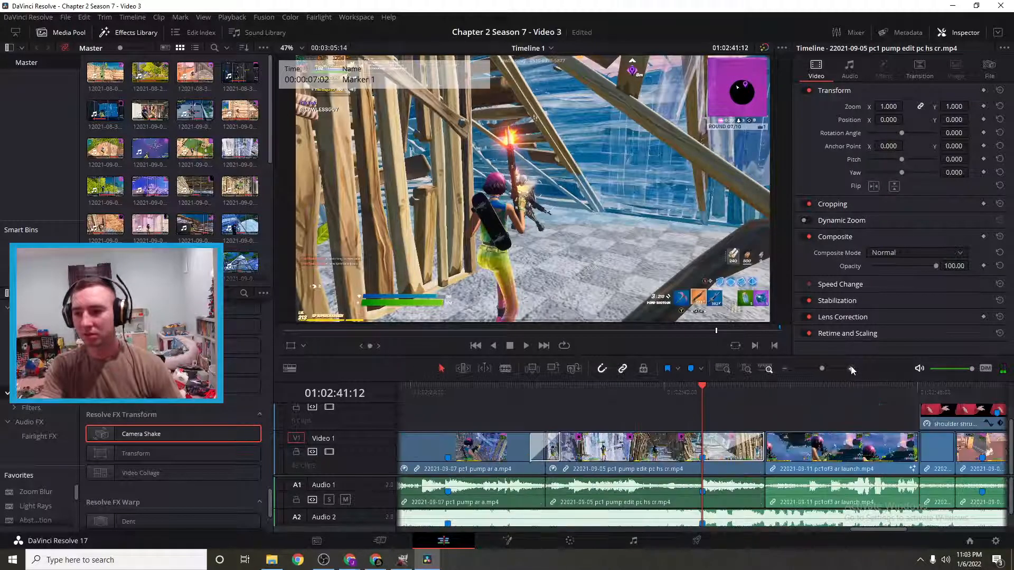
left_click(850, 370)
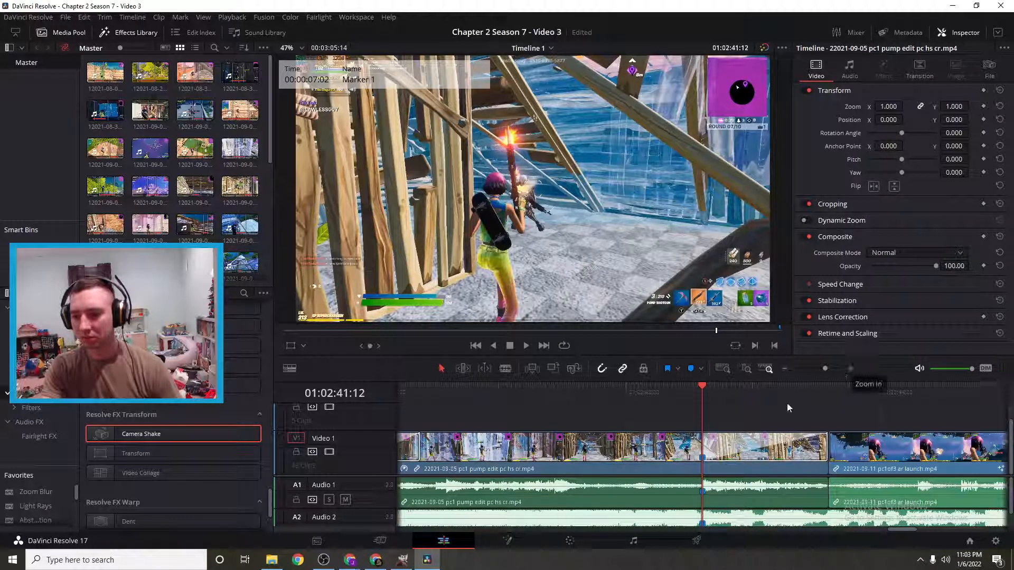
left_click(737, 448)
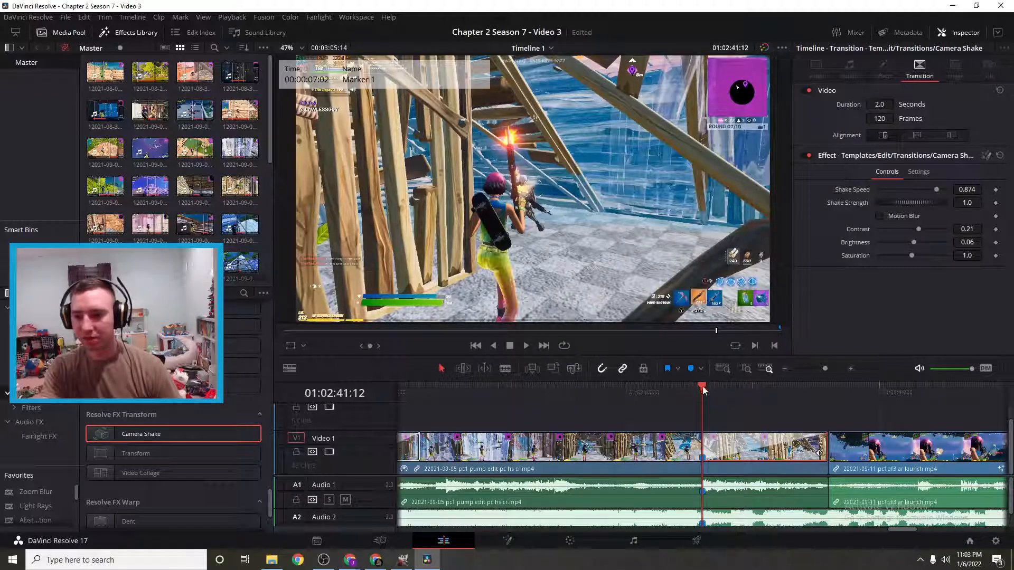
mouse_move(703, 389)
left_mouse_down()
mouse_move(815, 412)
mouse_move(731, 419)
mouse_move(706, 430)
mouse_move(728, 434)
mouse_move(682, 440)
mouse_move(727, 445)
left_mouse_up()
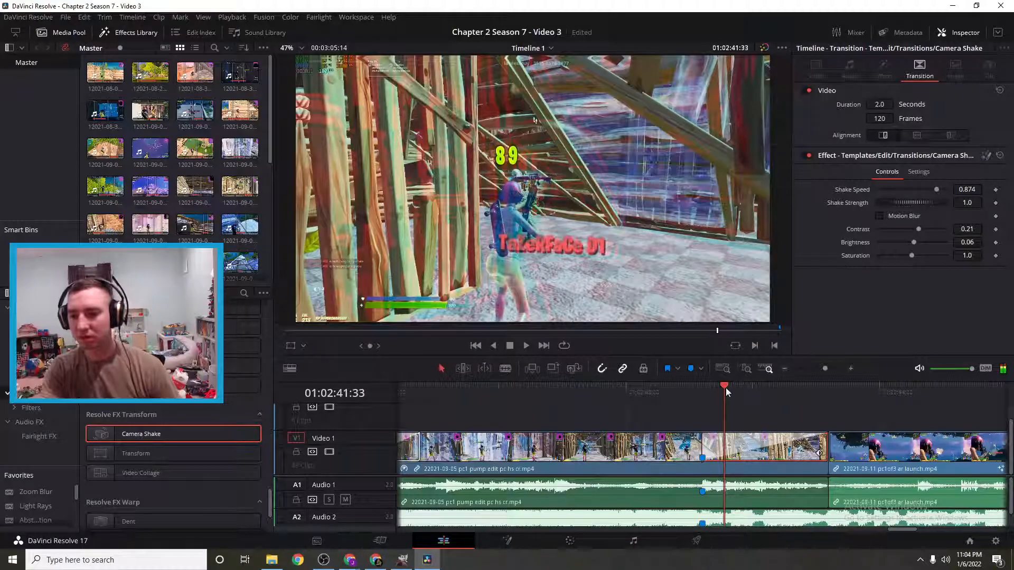
- Return to the SHORTS - Storm Kills 2 project and place the playhead at 01:00:05:37 in the long 2021-12-15 clip
left_click(969, 542)
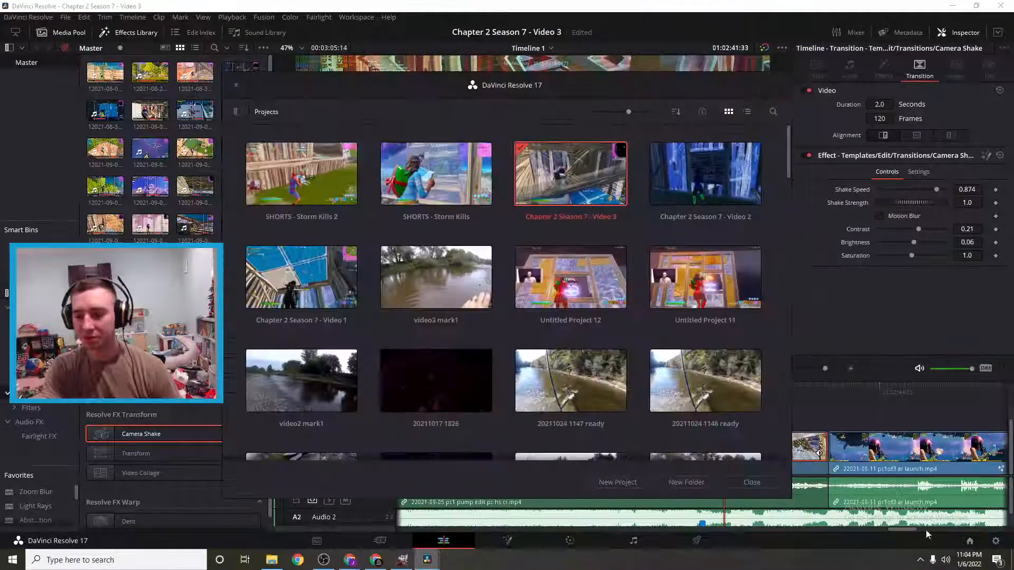
double_click(323, 190)
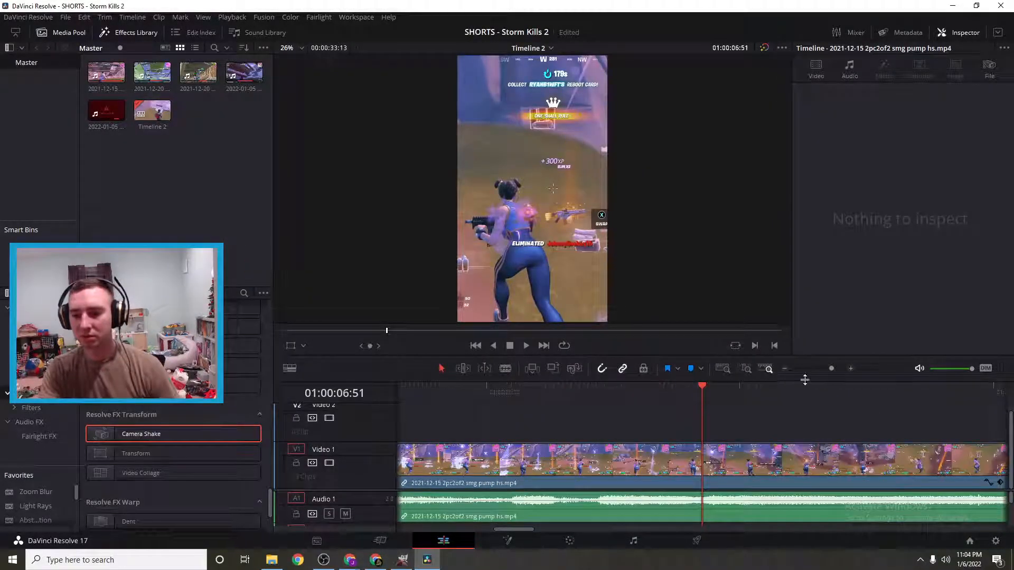
left_click(784, 369)
left_click_drag(704, 387, 546, 419)
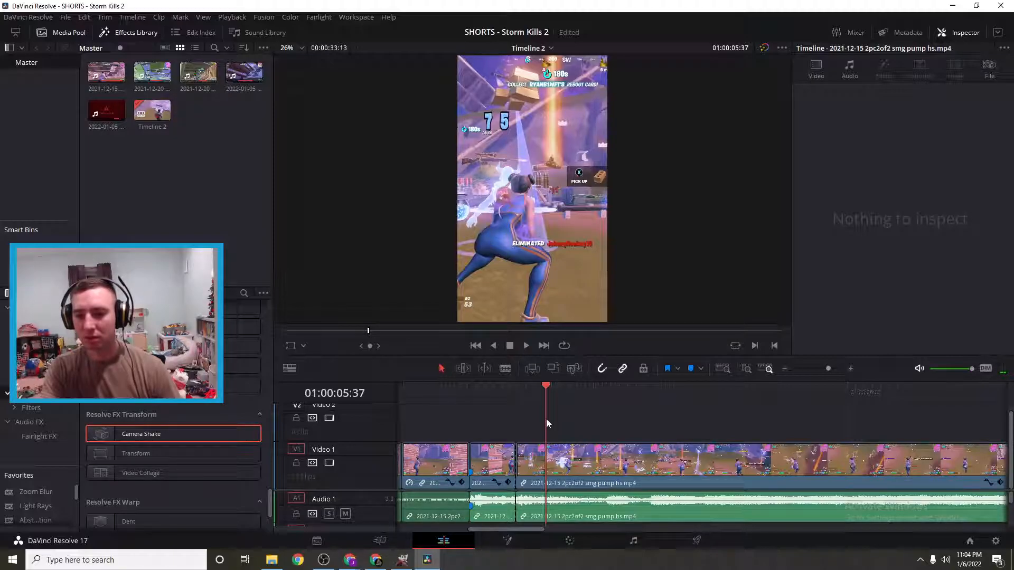
- Split the long 2021-12-15 clip at 01:00:05:37 and undo the stray extra cut inside the new short piece
left_click(601, 468)
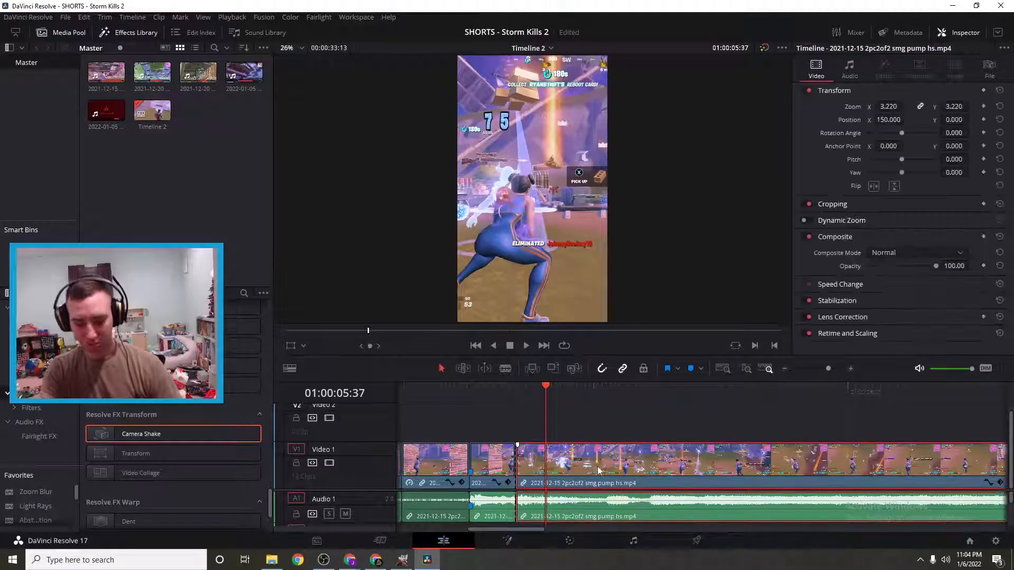
left_click(504, 370)
left_click(548, 452)
left_click_drag(548, 387, 535, 387)
left_click(525, 463)
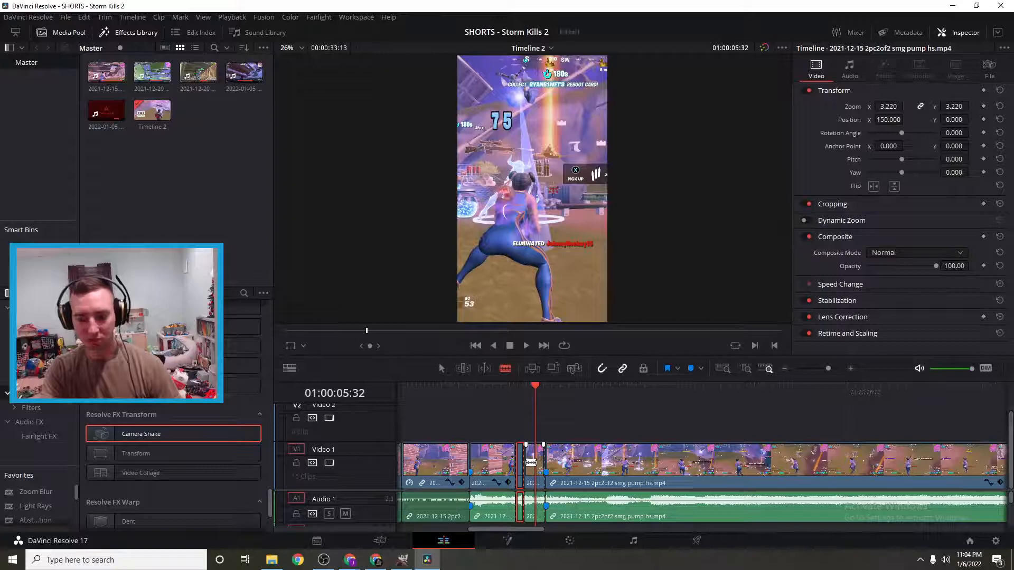
key("ctrl+z")
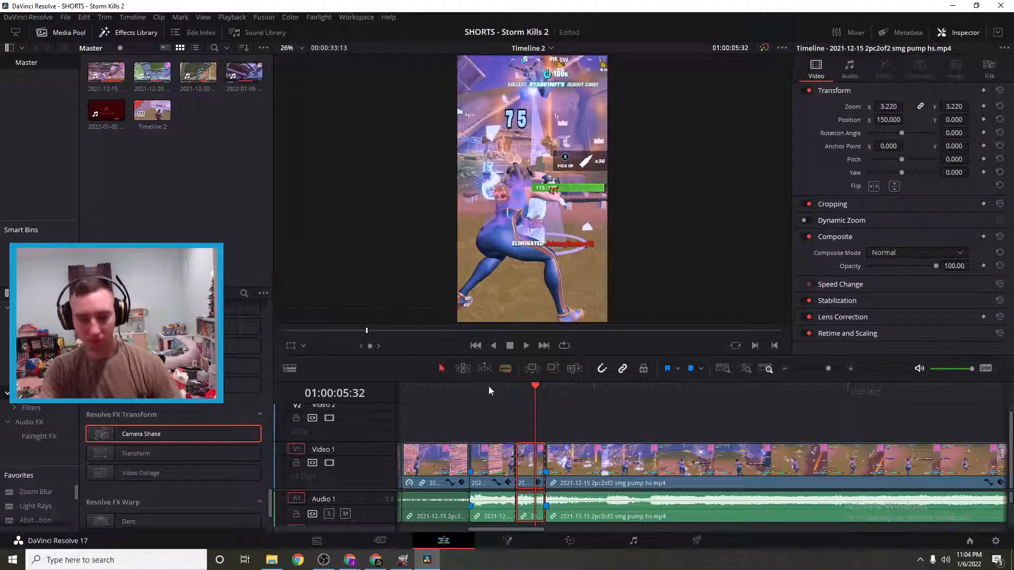
- Show the retime controls on the new short piece and change its speed to 50%
key("ctrl+r")
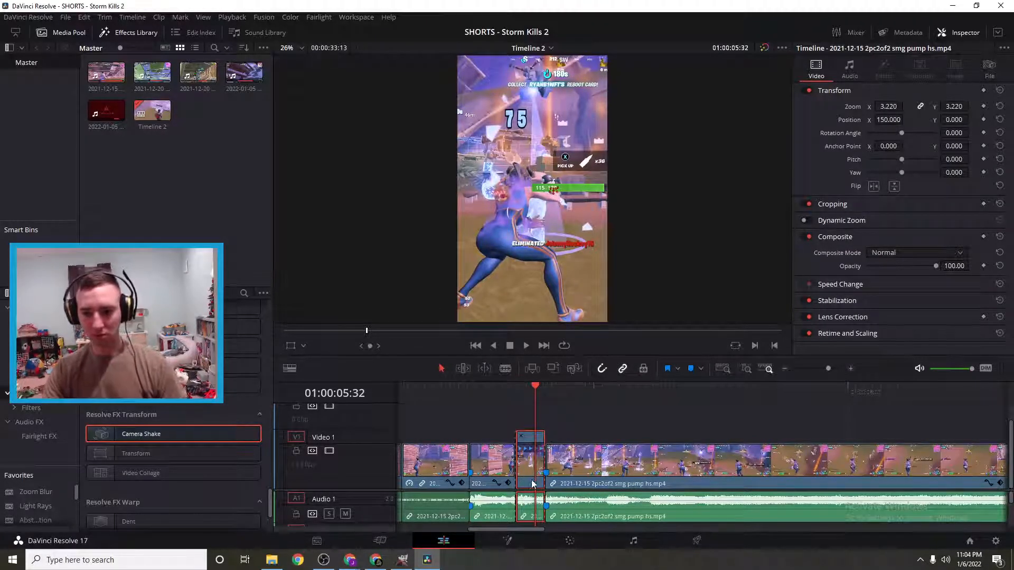
left_click(531, 483)
mouse_move(561, 482)
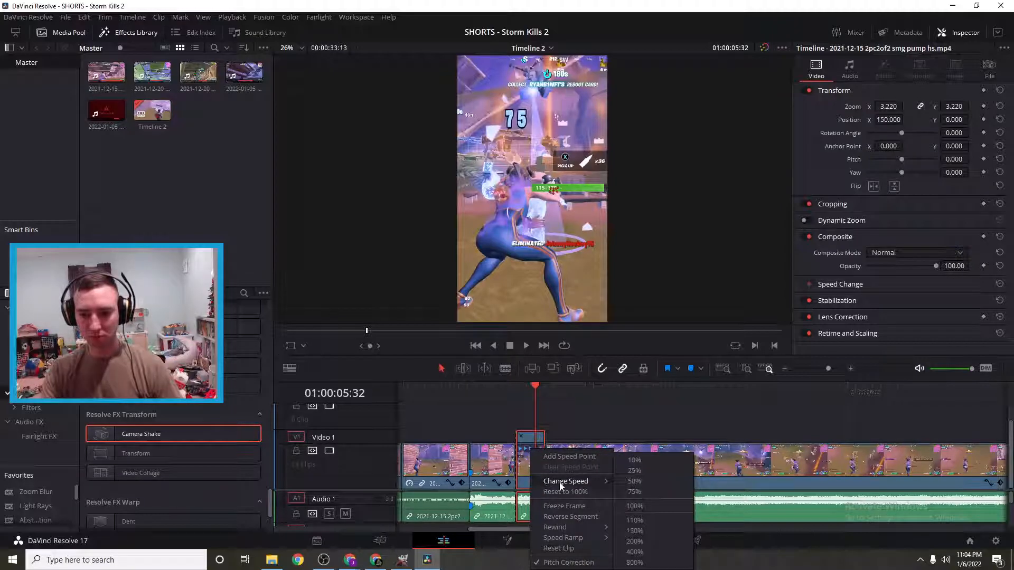
left_click(638, 485)
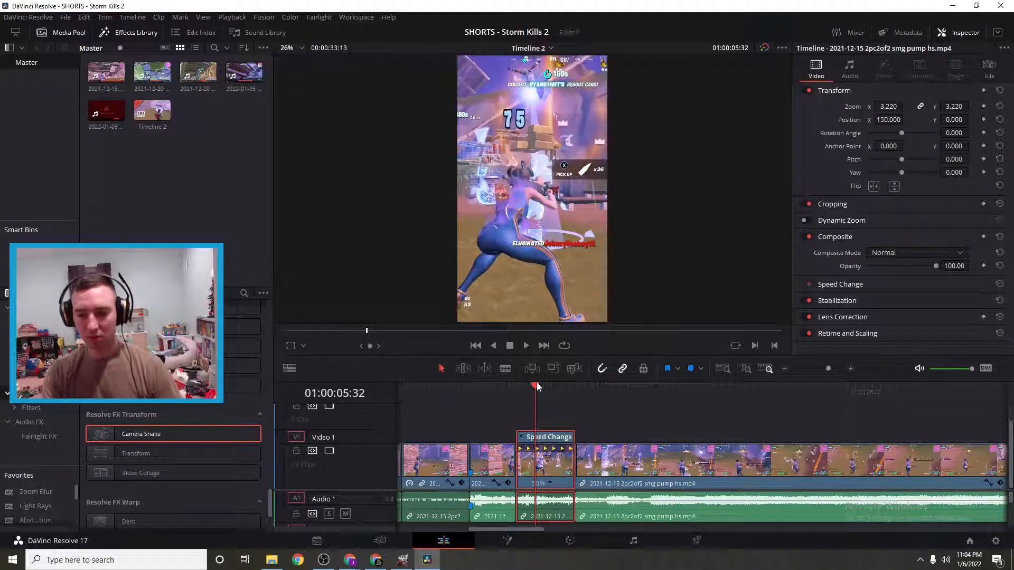
- Play the timeline through the slowed piece to review it and bring the playhead back to 01:00:05:46
left_click_drag(536, 383, 465, 388)
left_click(526, 345)
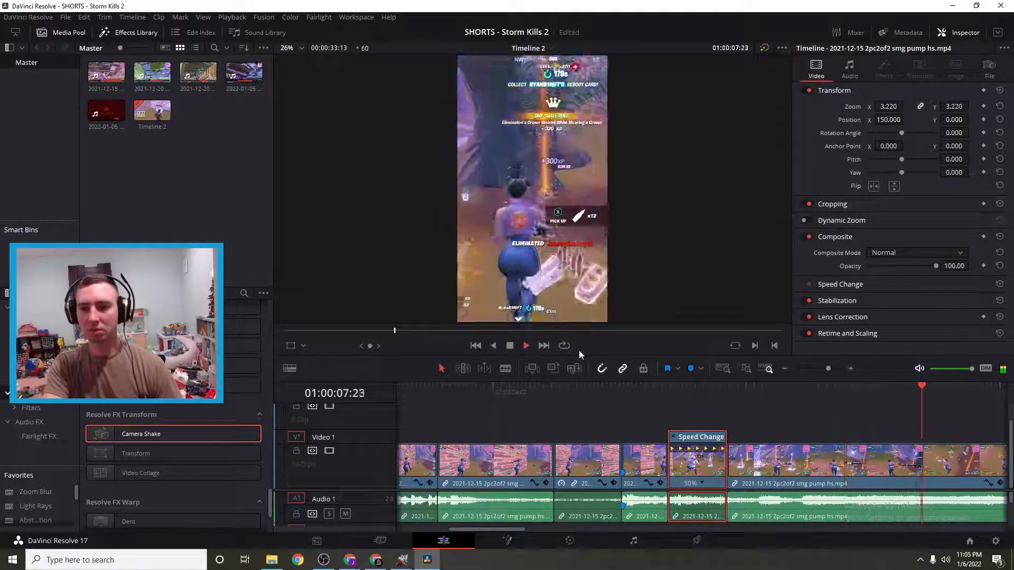
left_click(509, 345)
left_click(547, 394)
left_click_drag(548, 396, 409, 396)
left_click_drag(537, 530, 512, 532)
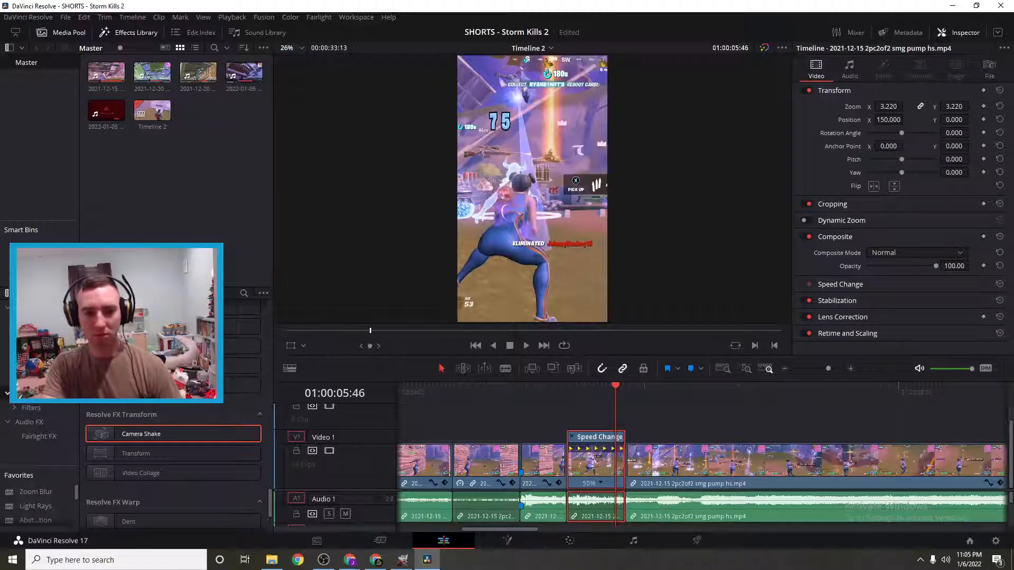
- Apply the camera-shake style video transition to the 50% slowed piece of the 2021-12-15 clip
left_click(39, 321)
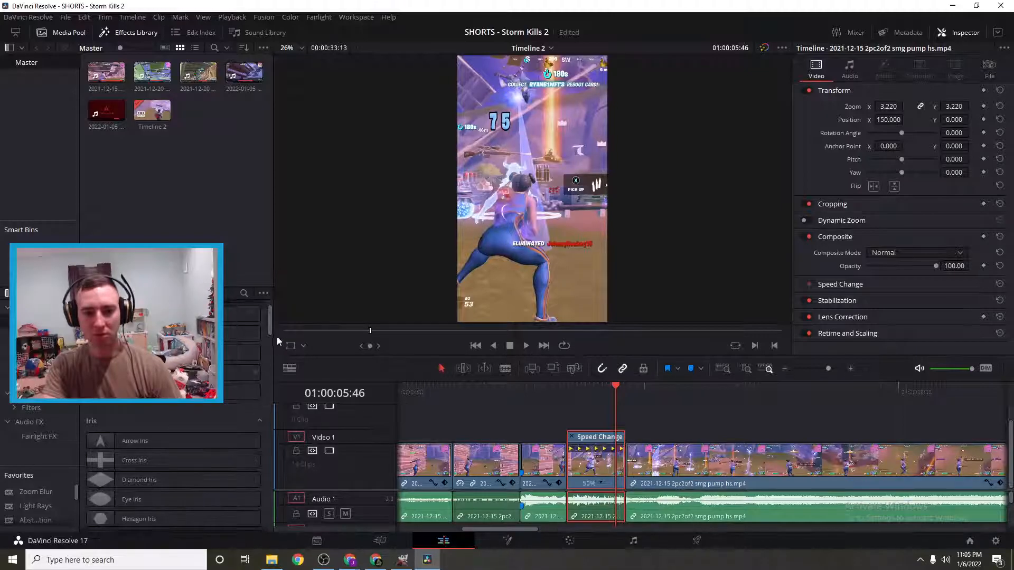
left_click_drag(270, 330, 274, 419)
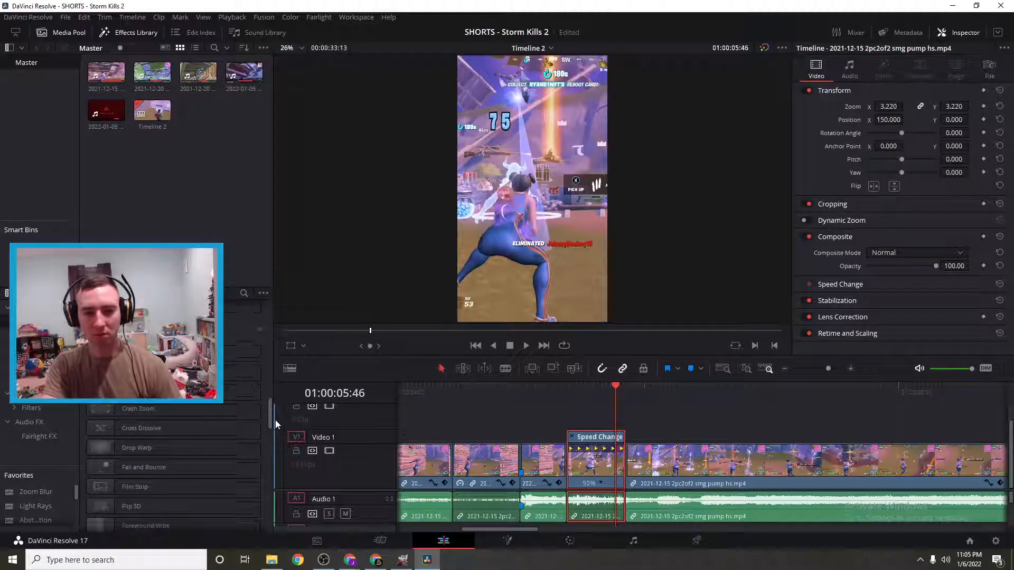
left_click_drag(217, 369, 618, 482)
- Play the timeline from before the slowed piece into the following 2021-12-20 clip to review the added transition
left_click_drag(616, 386, 477, 395)
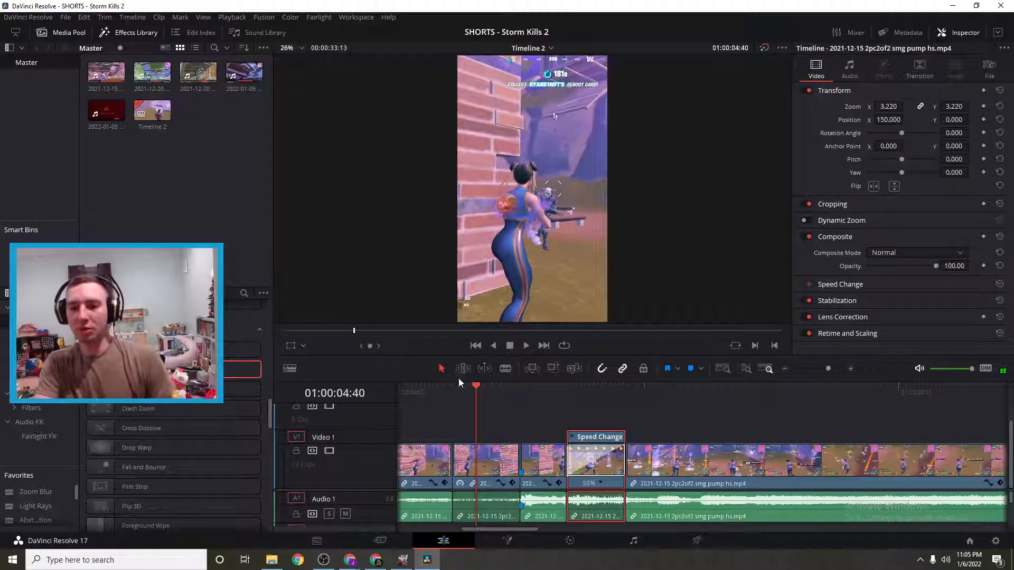
left_click(785, 368)
left_click(784, 368)
left_click_drag(541, 388, 476, 391)
left_click(526, 345)
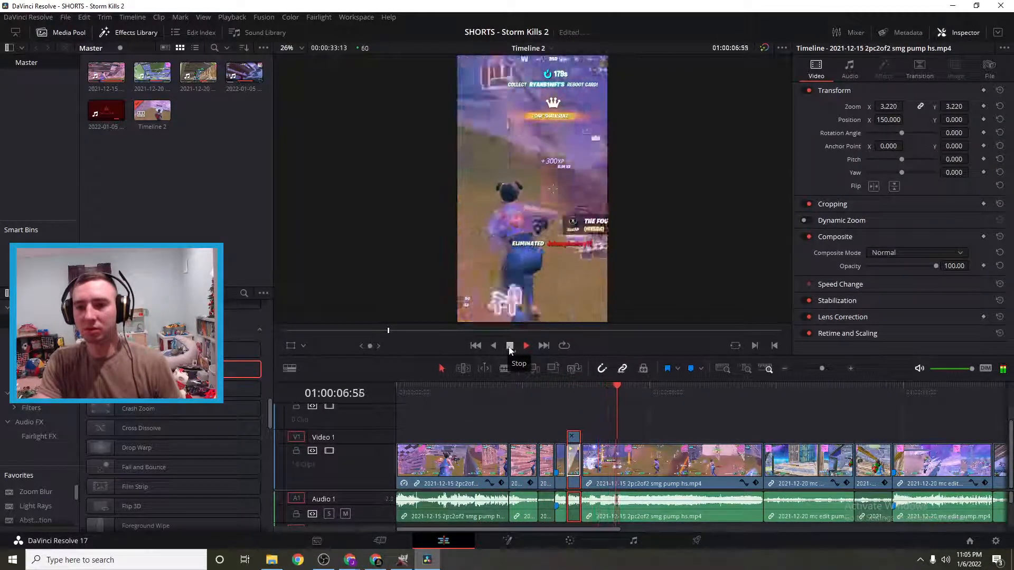
left_click(510, 348)
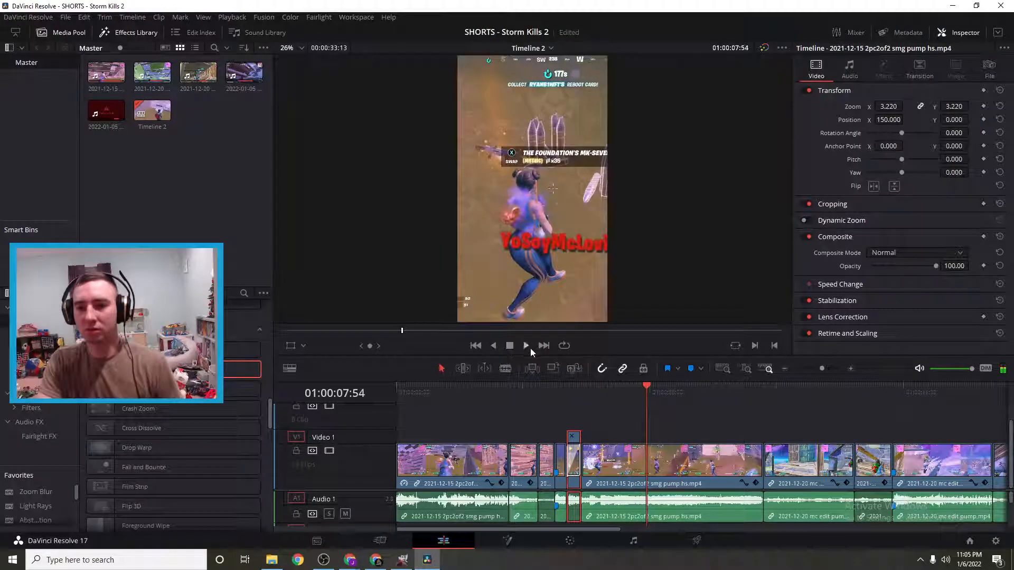
left_click(527, 347)
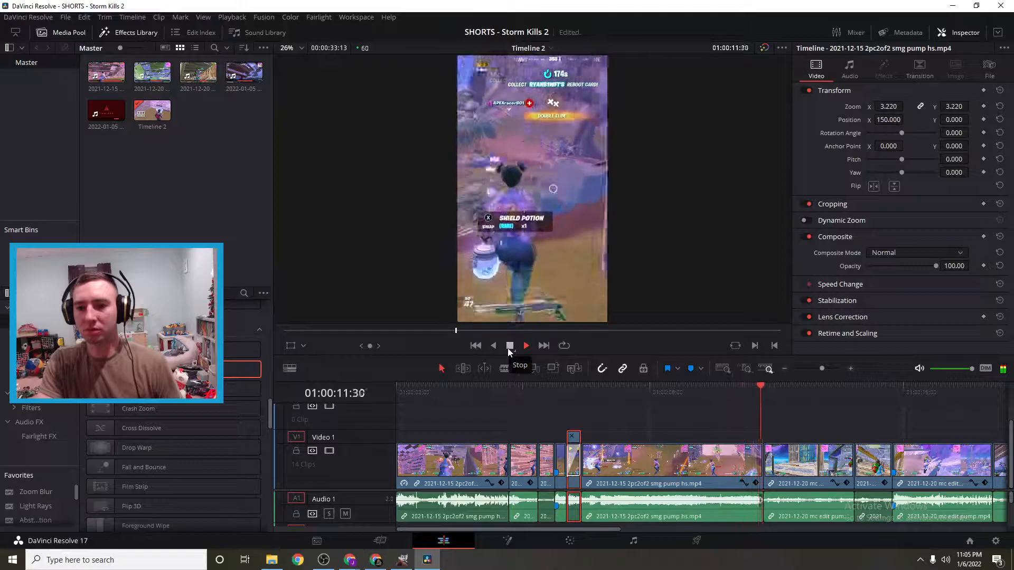
left_click(510, 348)
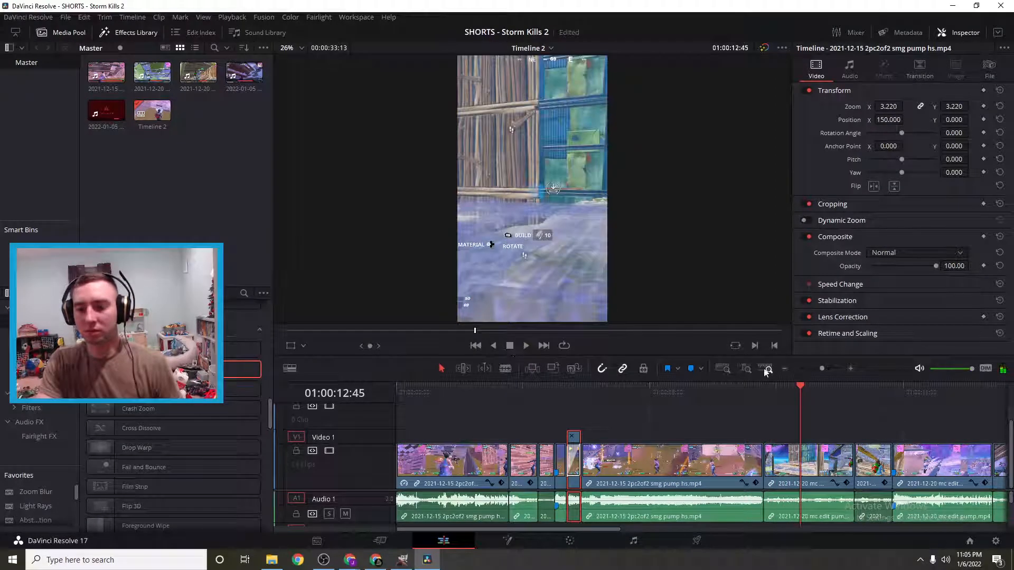
- Replay the section from 01:00:03:07 through the slowed piece to check the transition's timing again
left_click_drag(801, 392, 572, 392)
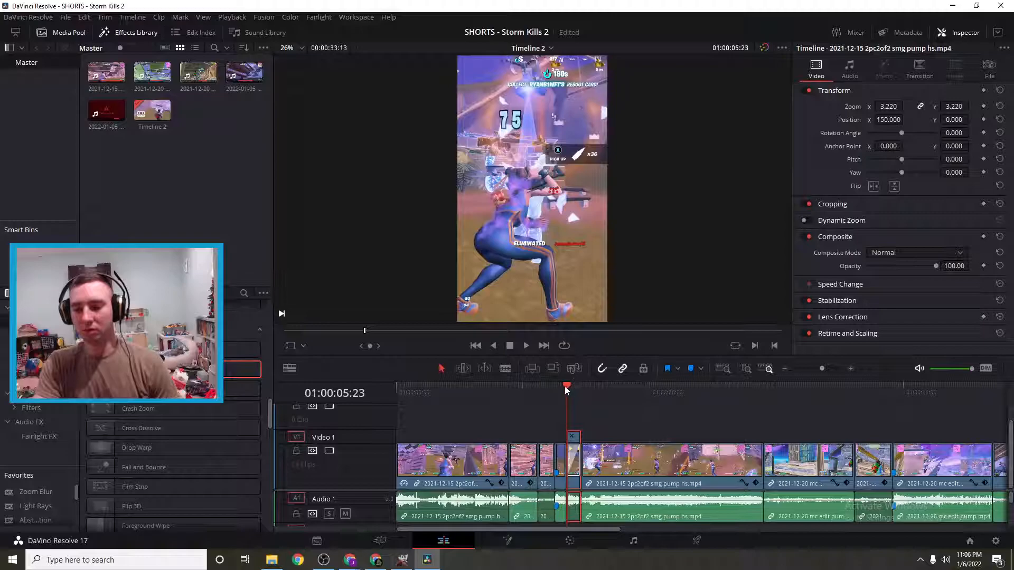
left_click_drag(565, 390, 509, 392)
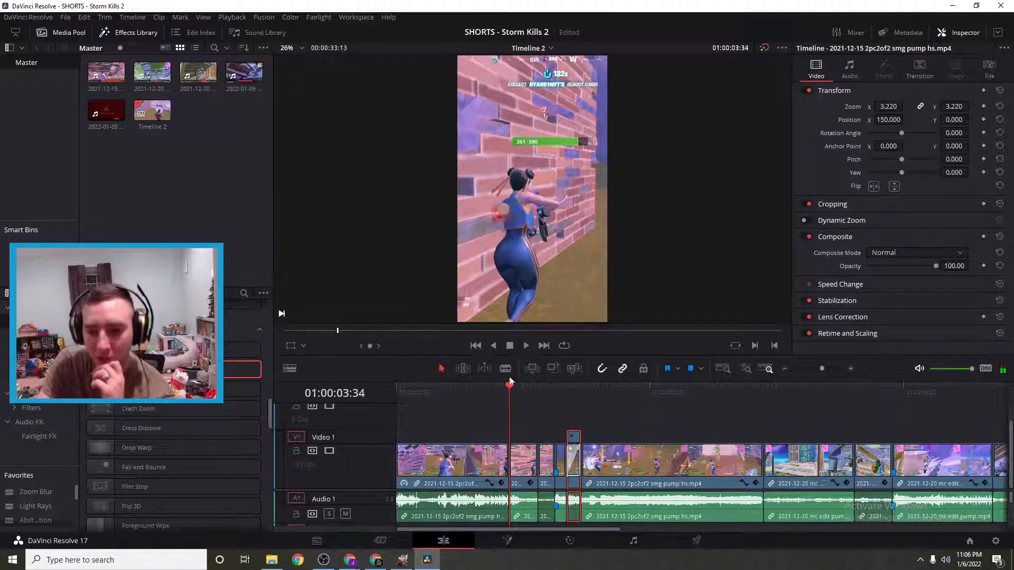
left_click(496, 390)
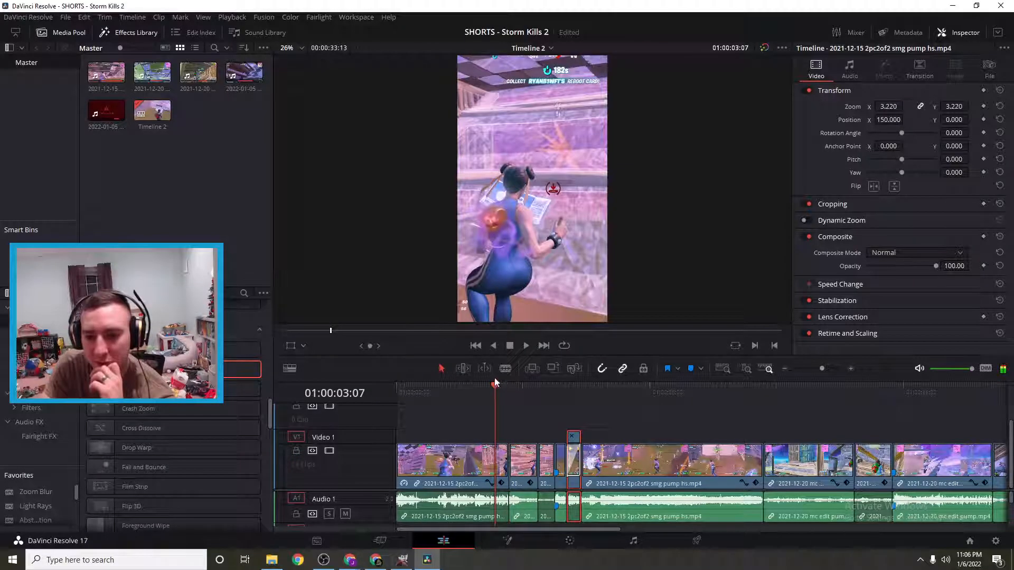
left_click(525, 346)
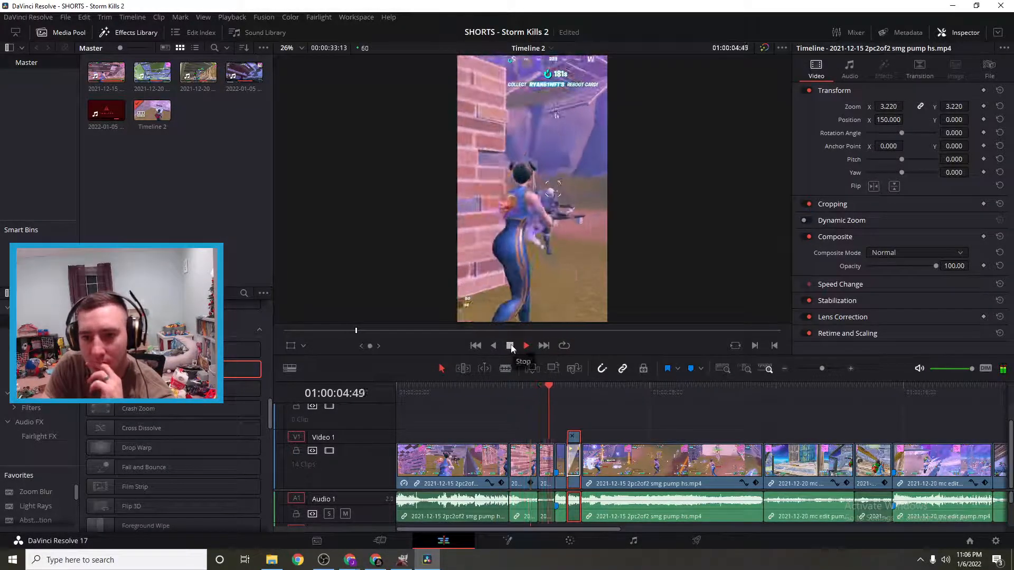
left_click(510, 346)
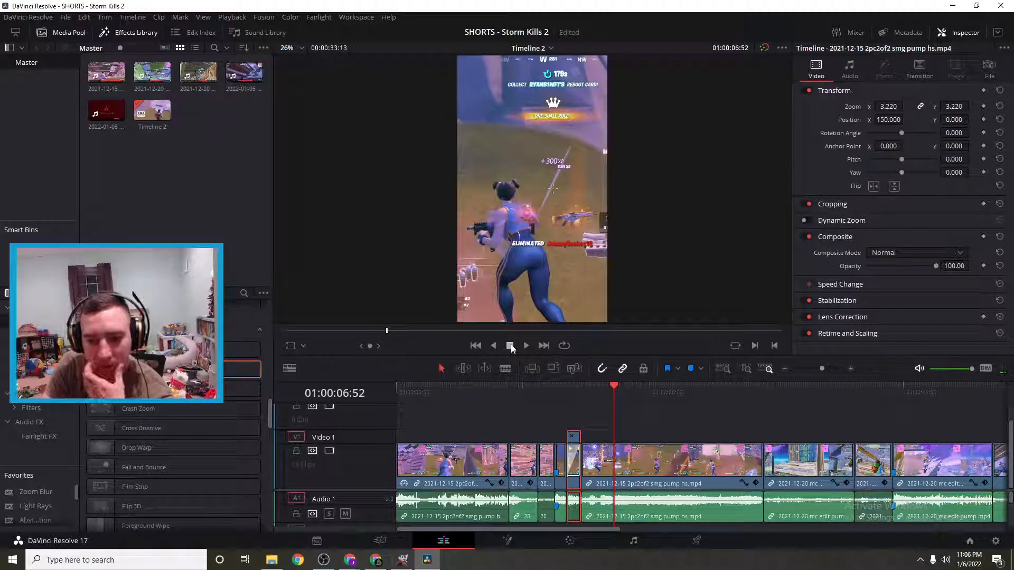
- Move the camera-shake style transition off the slowed piece and onto the short 2021-12-15 piece just before it
left_click_drag(615, 387, 573, 389)
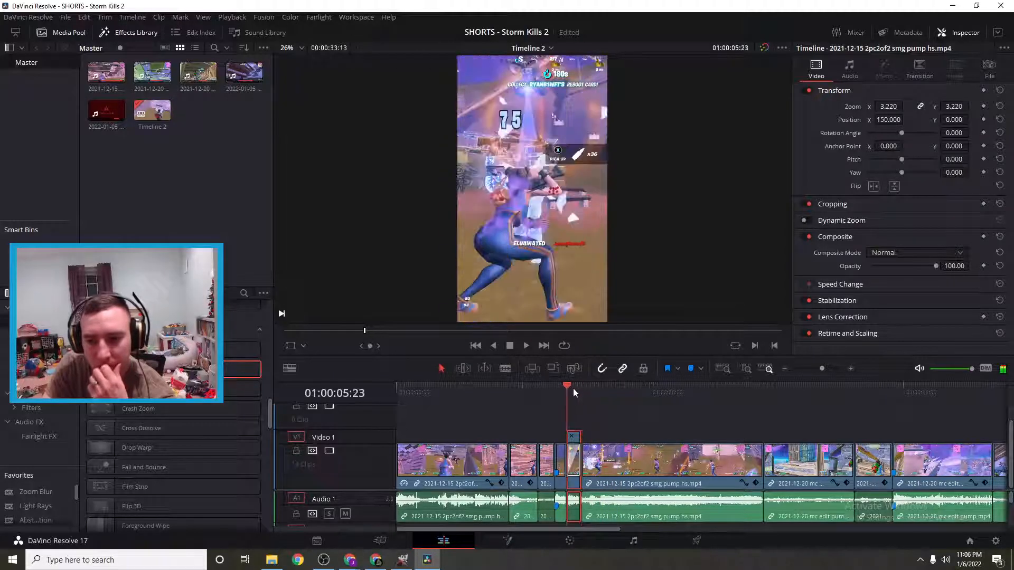
left_click(848, 368)
left_click(848, 369)
left_click(848, 369)
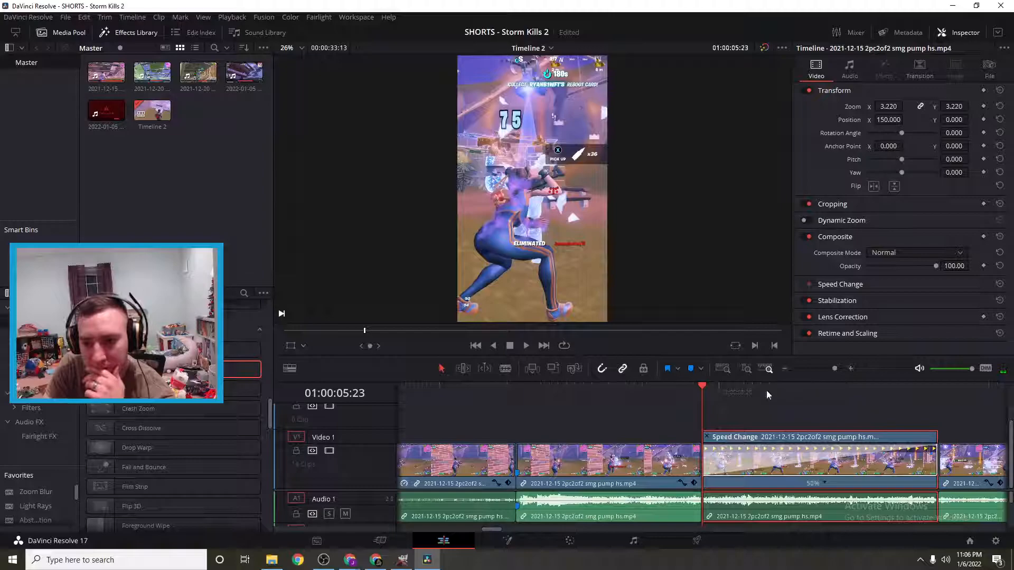
mouse_move(689, 387)
left_mouse_down()
mouse_move(466, 399)
mouse_move(786, 446)
mouse_move(549, 437)
mouse_move(573, 438)
left_mouse_up()
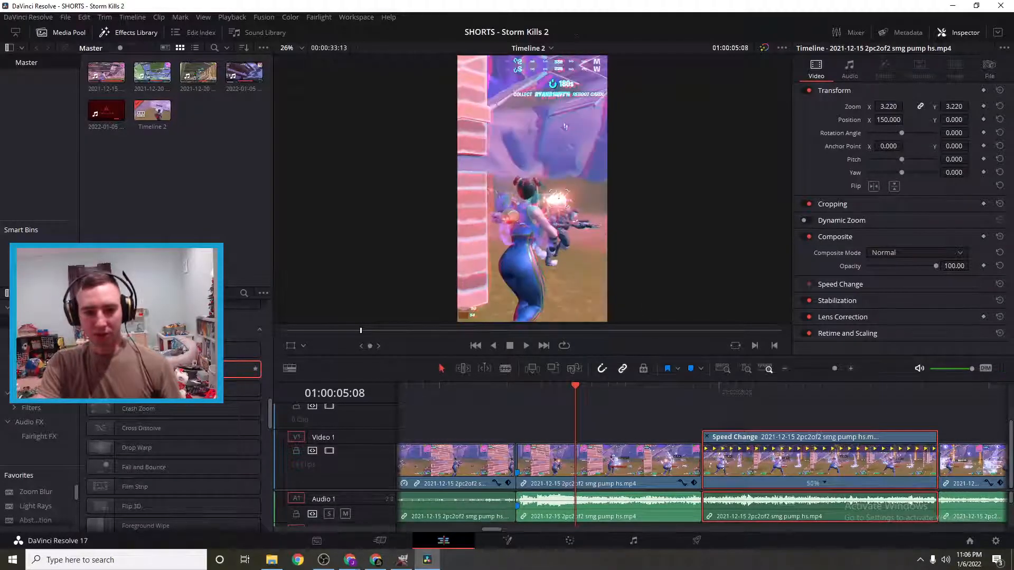
left_click_drag(248, 368, 529, 451)
- Play the timeline from 01:00:04:07 through the slowed piece to review the relocated transition
left_click_drag(572, 385, 447, 395)
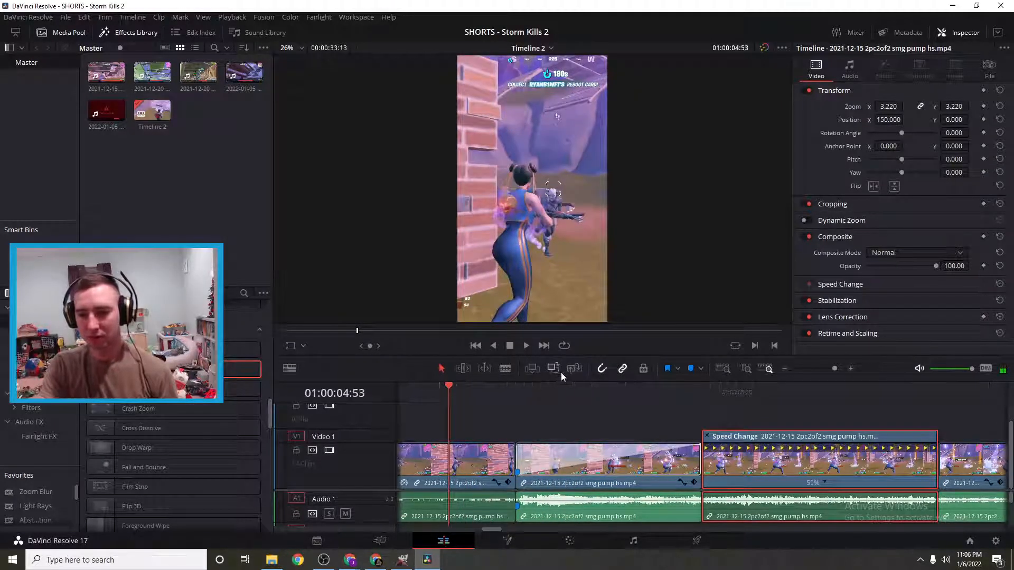
left_click(782, 369)
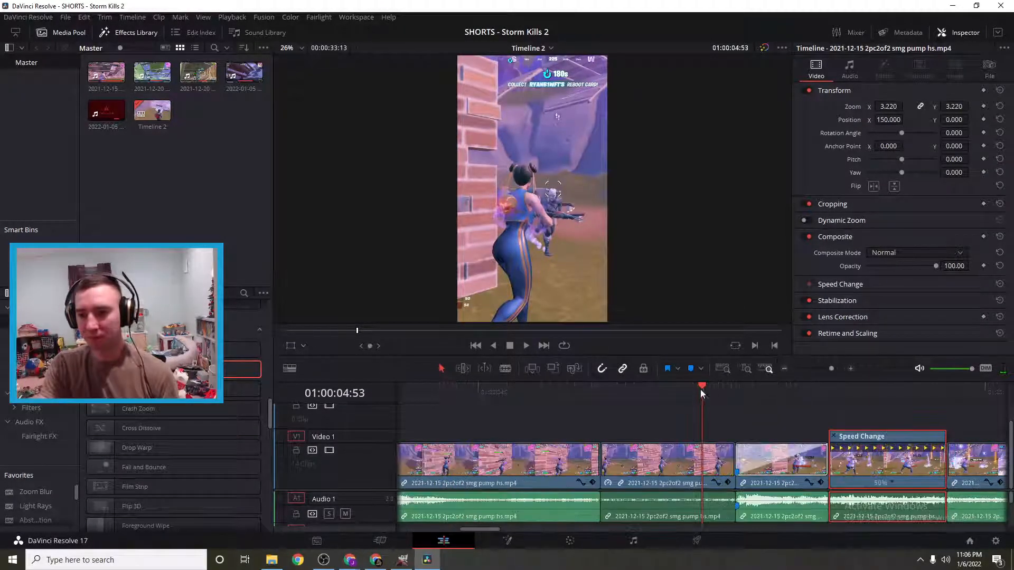
left_click_drag(703, 388, 507, 389)
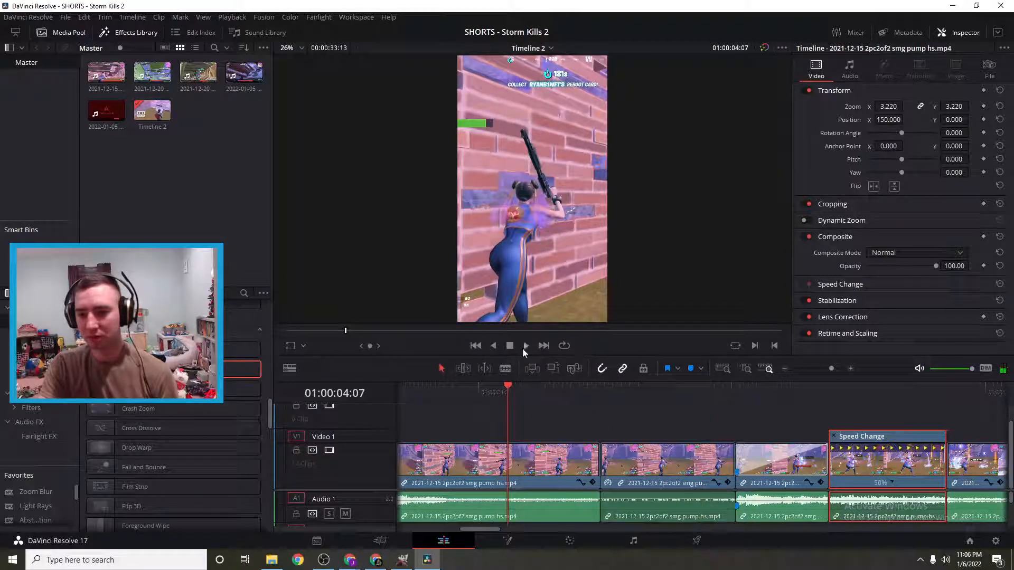
left_click(521, 348)
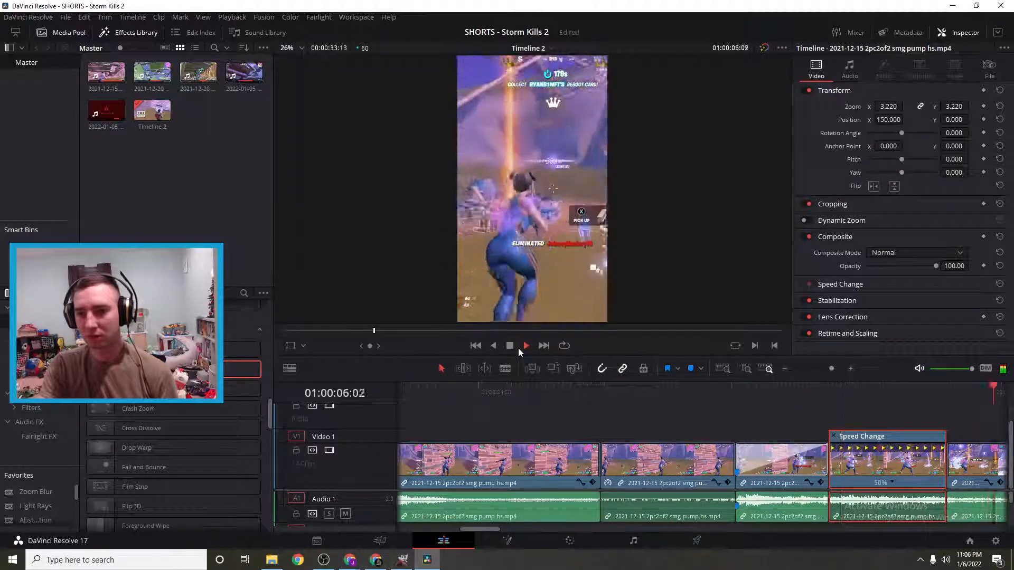
left_click(509, 346)
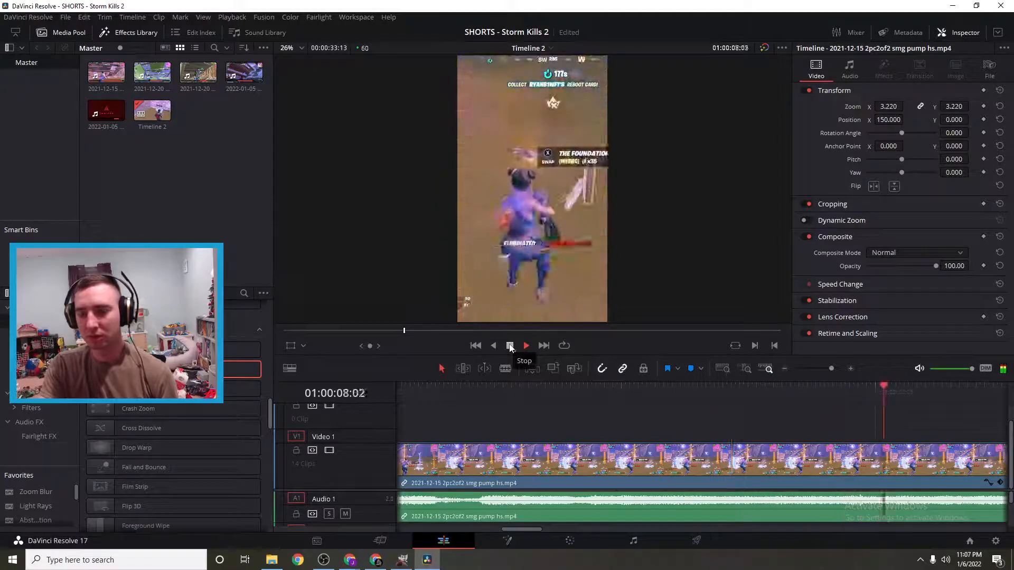
- Move the playhead to 01:00:12:20 and apply Zoom Blur to the 2021-12-20 clip following the long 2021-12-15 clip
left_click(783, 370)
left_click(783, 370)
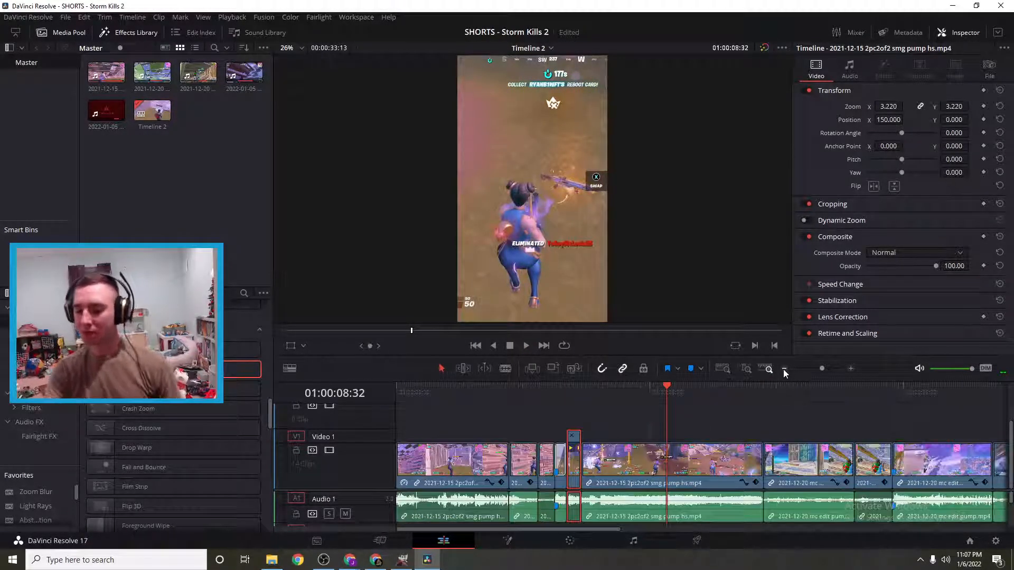
left_click(784, 370)
left_click_drag(530, 385, 592, 391)
left_click(550, 463)
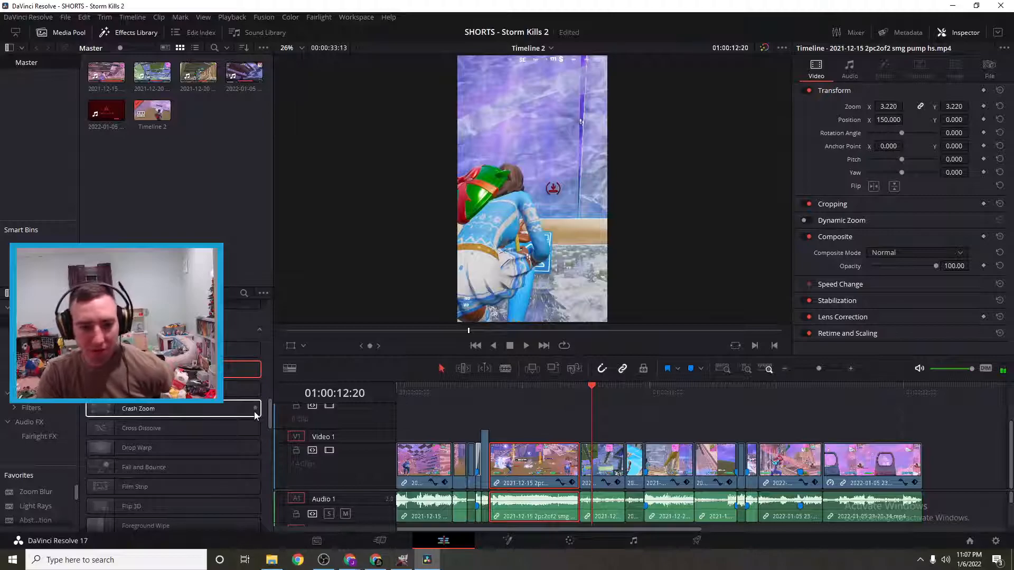
scroll(269, 418, "up", 1)
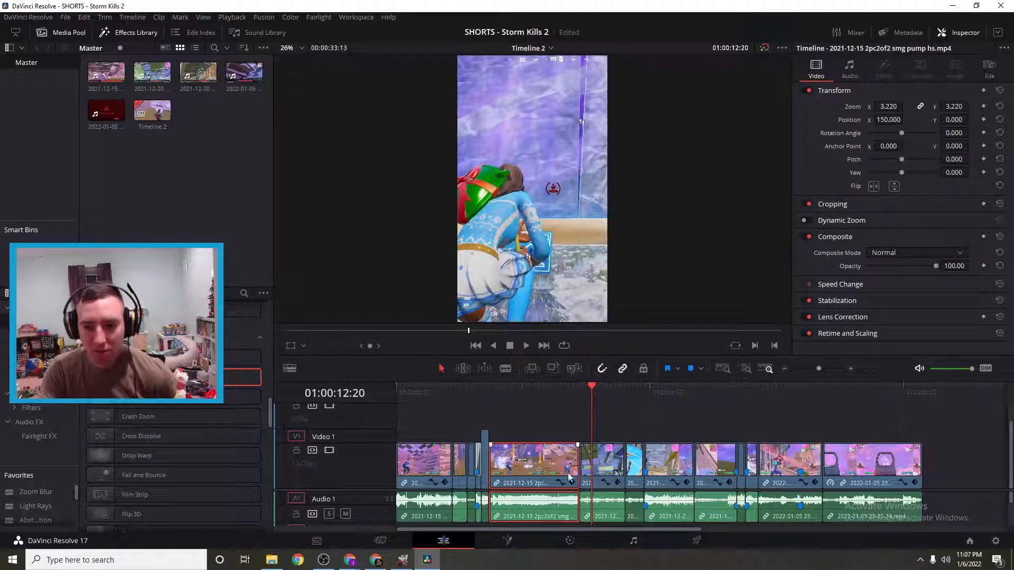
left_click_drag(43, 495, 584, 471)
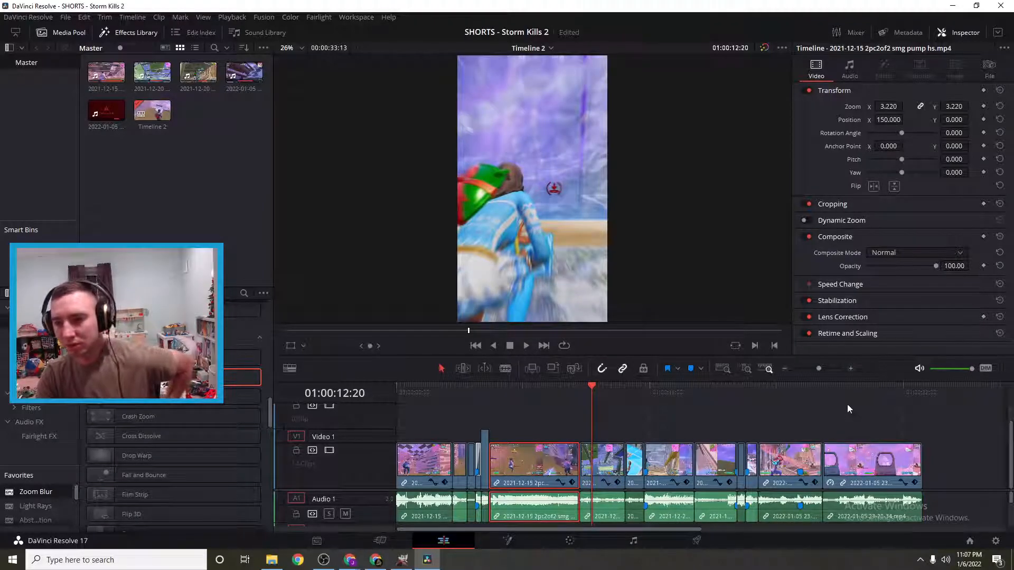
- Try Zoom Blur on both the long 2021-12-15 clip and the following 2021-12-20 clip, and undo it
left_click(851, 369)
left_click(850, 368)
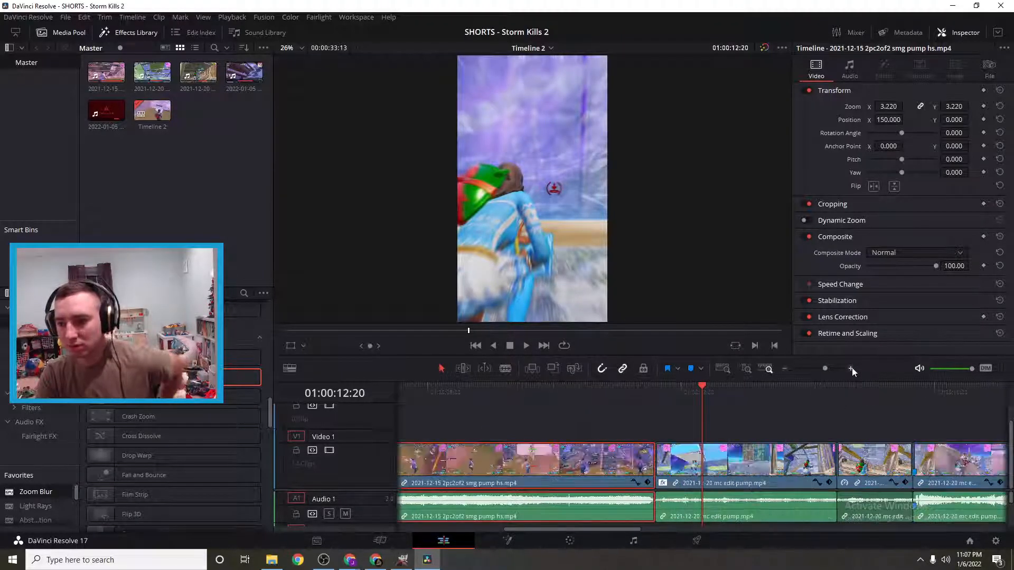
left_click(850, 368)
left_click_drag(701, 389, 636, 409)
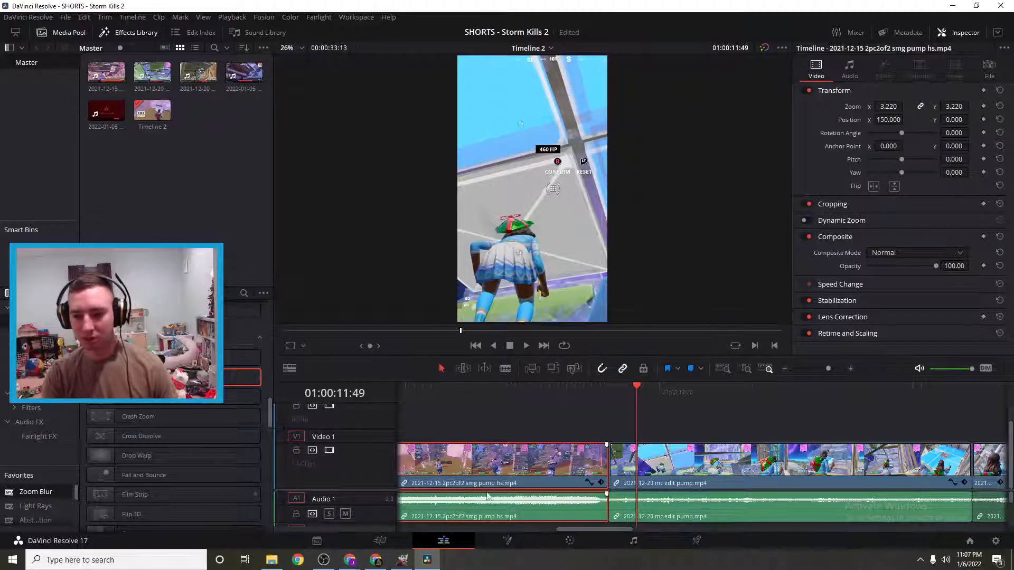
left_click(672, 469, "ctrl")
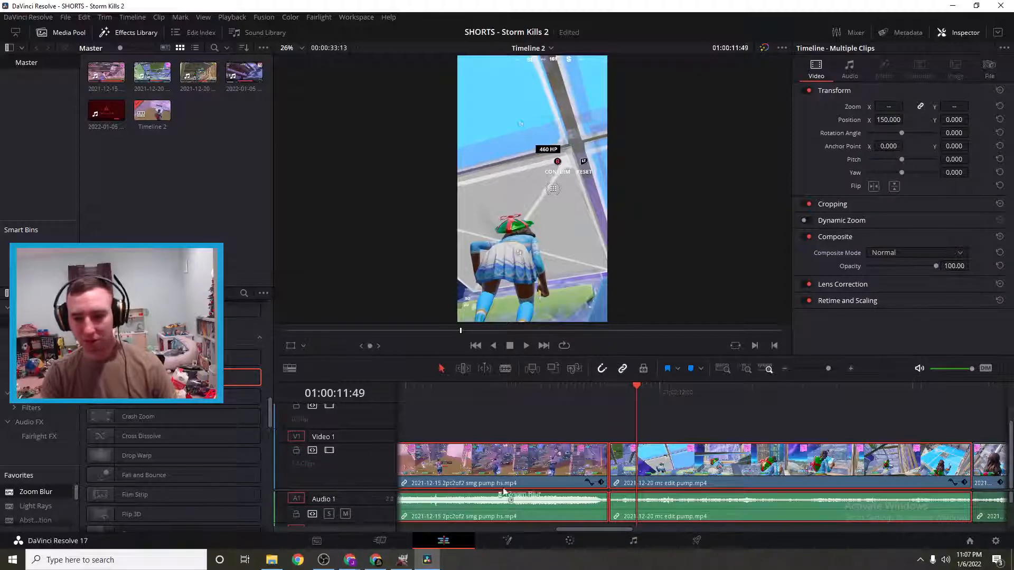
left_click_drag(497, 494, 611, 469)
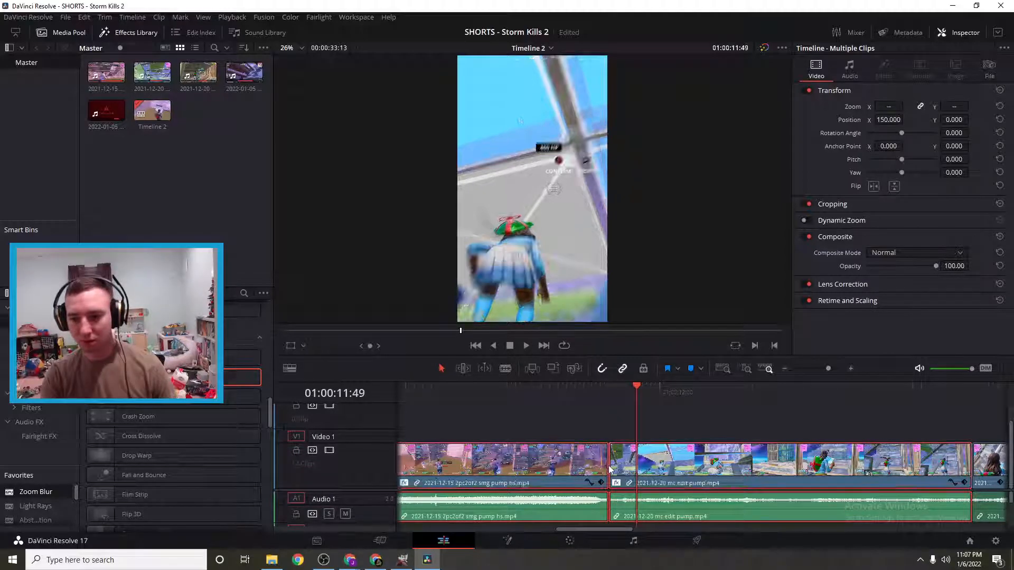
left_click_drag(637, 388, 472, 414)
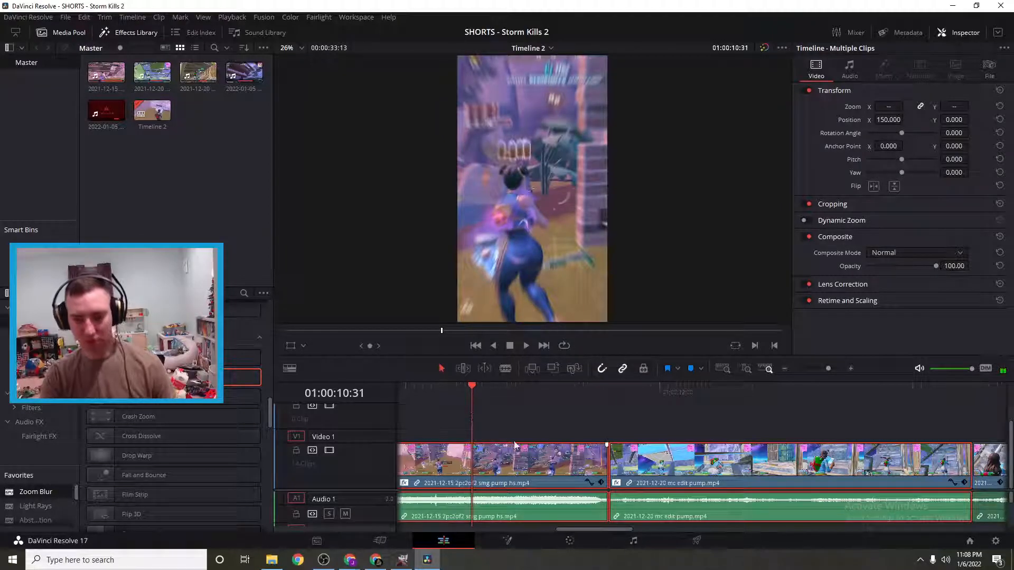
key("ctrl+z")
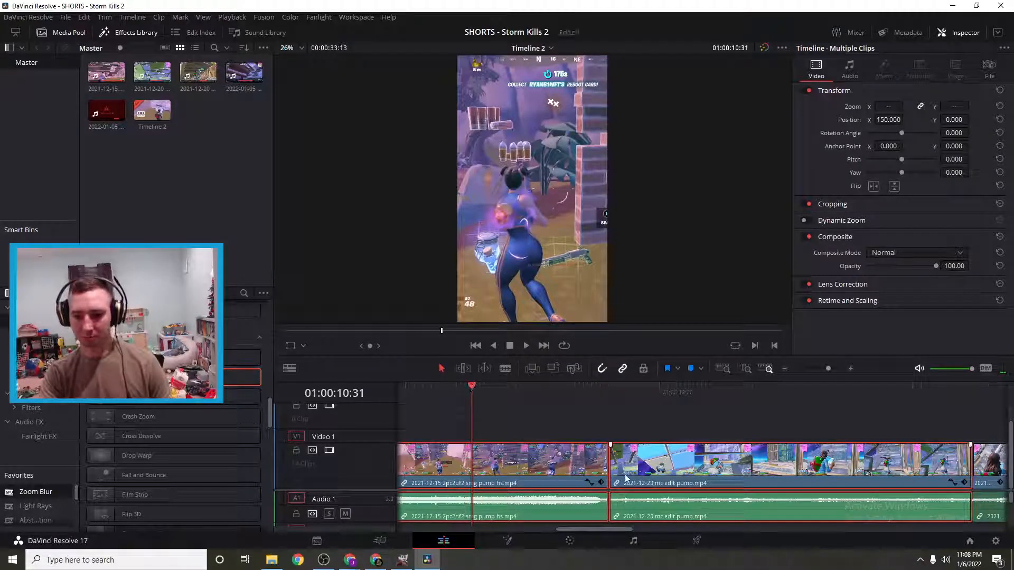
- Select only the 2021-12-20 mc edit pump clip and try to place Zoom Blur at its starting cut
left_click(468, 387)
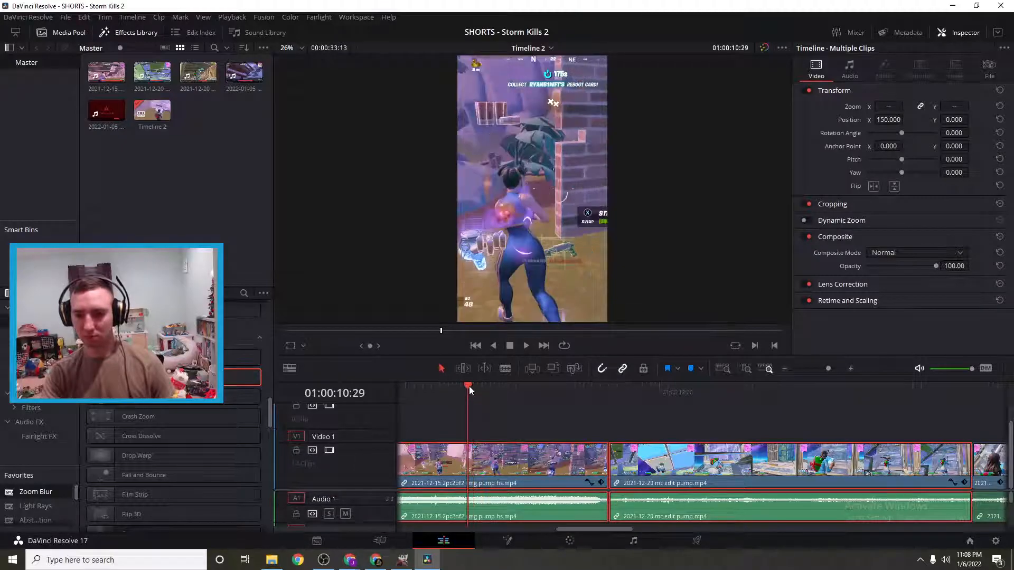
left_click(633, 464)
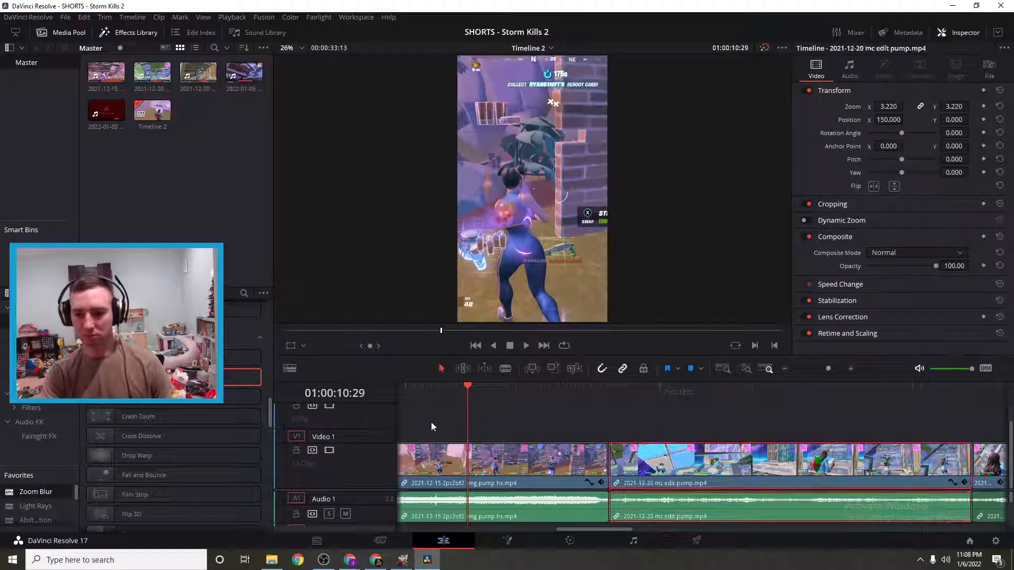
left_click_drag(22, 496, 663, 470)
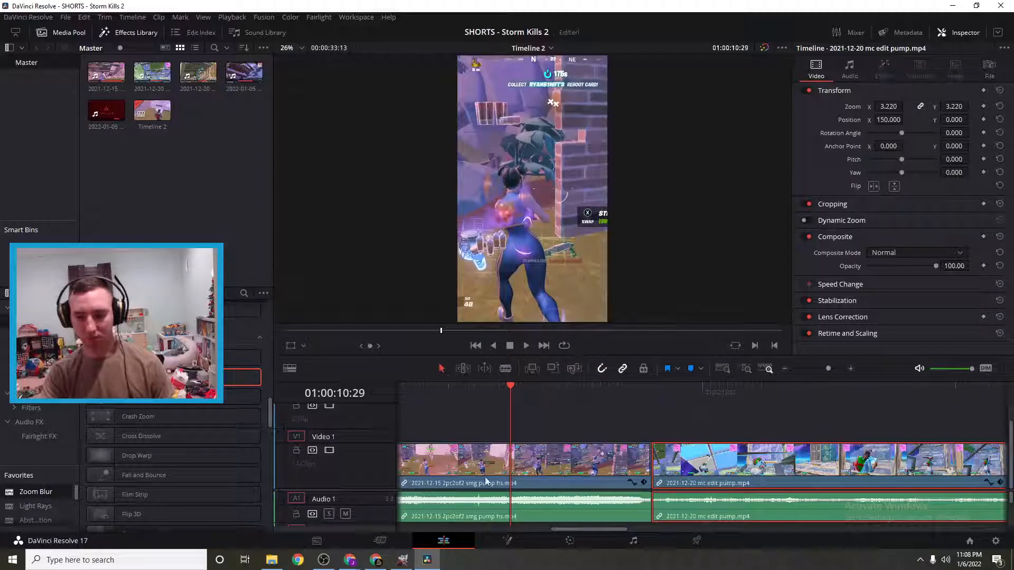
- Place the playhead at 01:00:11:18 and add a Cross Dissolve at the cut between the 2021-12-15 and 2021-12-20 clips
left_click_drag(512, 386, 613, 406)
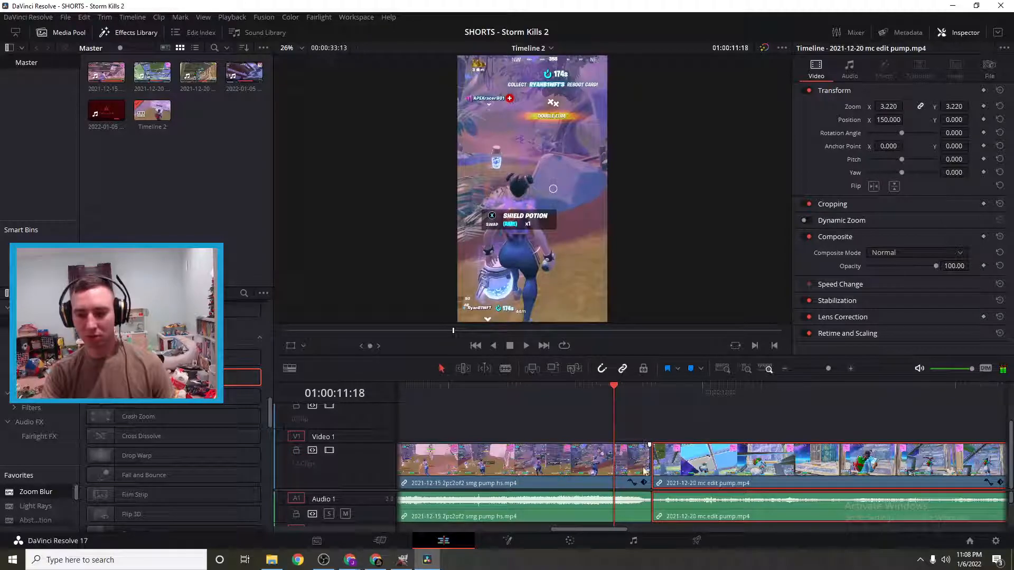
scroll(228, 463, "down", 2)
scroll(227, 463, "down", 2)
left_click_drag(242, 366, 679, 471)
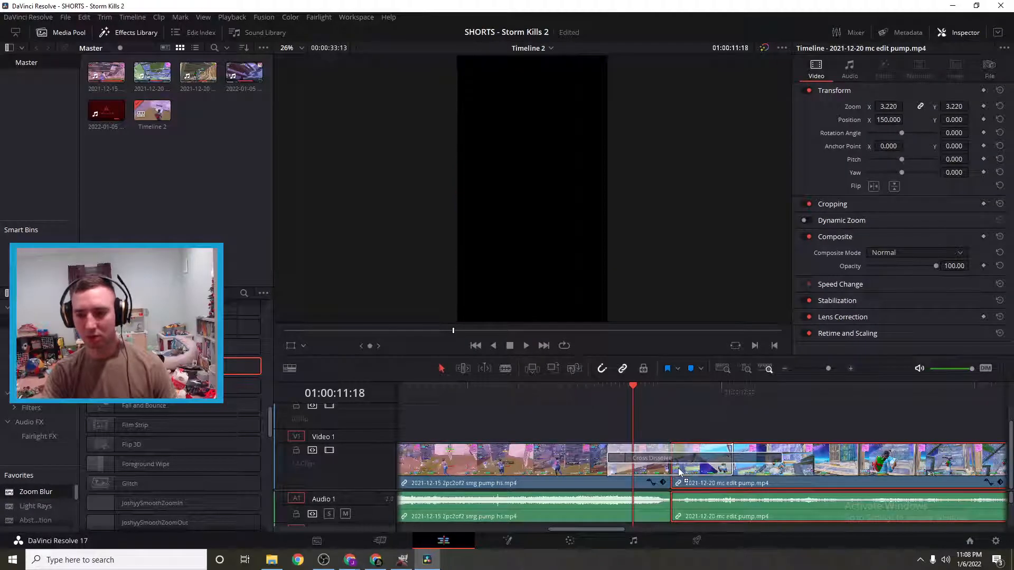
- Play the timeline from 01:00:10:23 through the new Cross Dissolve and on into the 2021-12-20 mc edit pump clips
left_click_drag(632, 390, 518, 404)
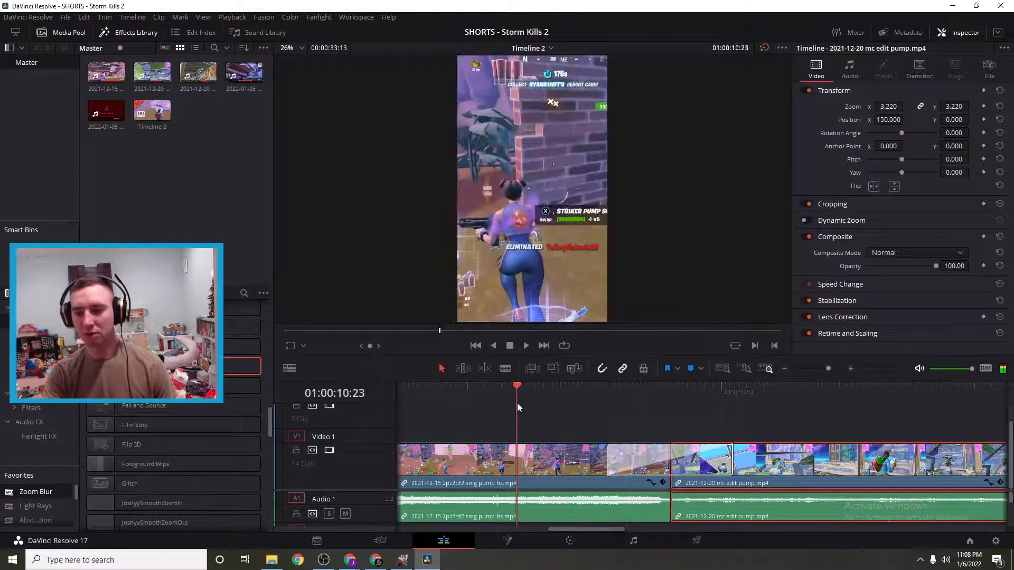
left_click(526, 346)
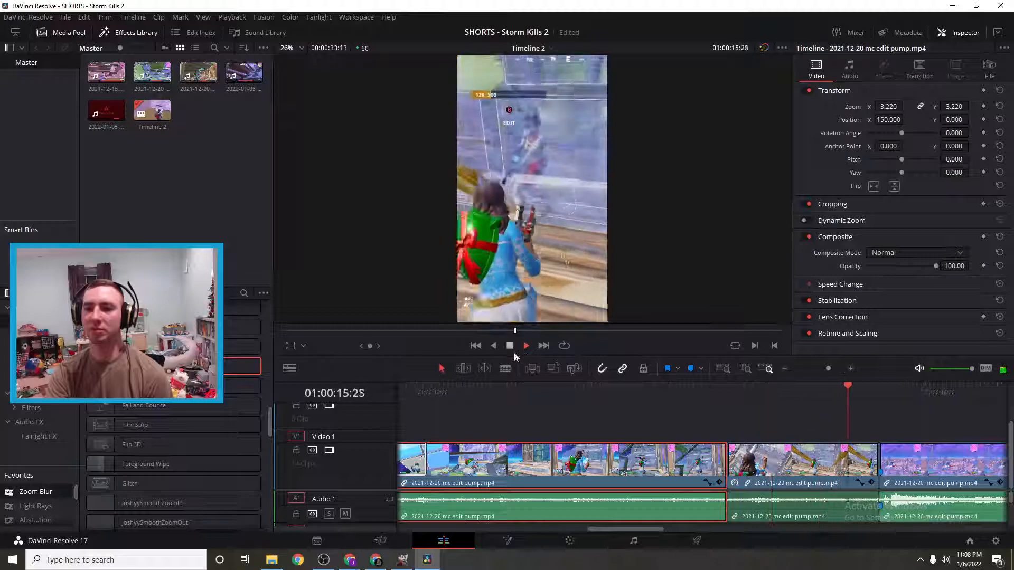
left_click(526, 346)
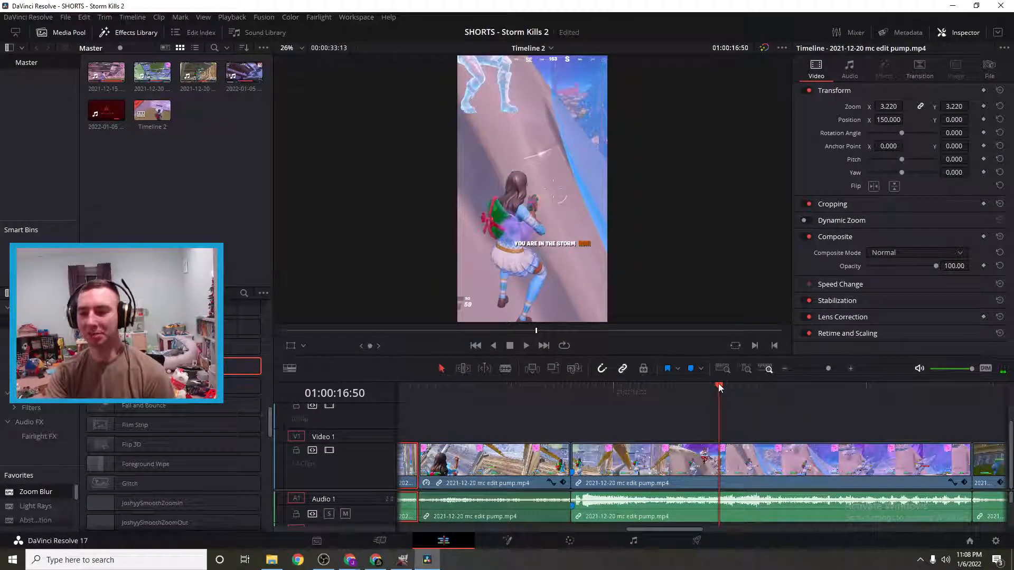
- Replay the mc edit pump kill moment from 01:00:15:32 and scrub back to 01:00:16:50
left_click_drag(721, 391, 556, 406)
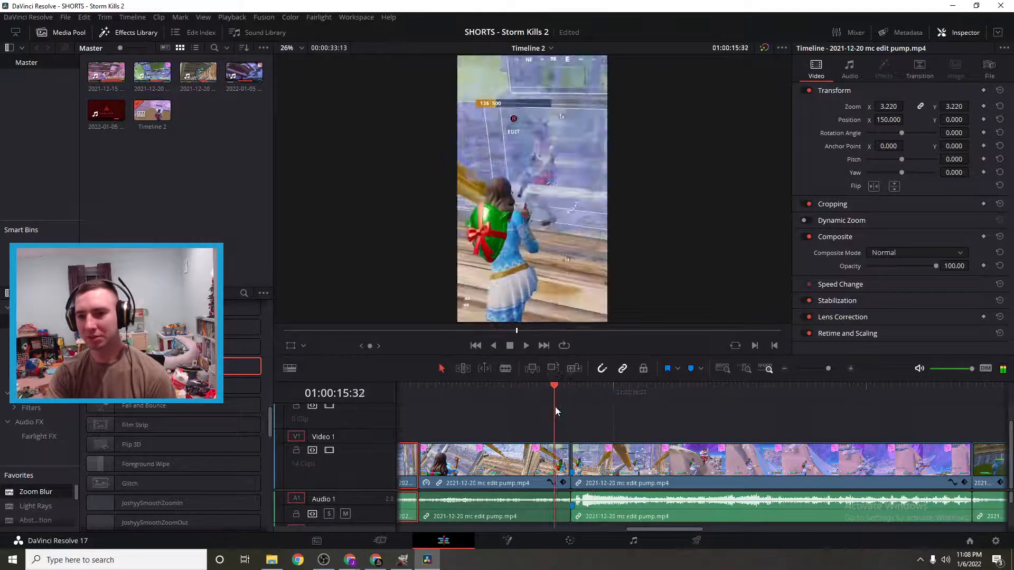
left_click(527, 346)
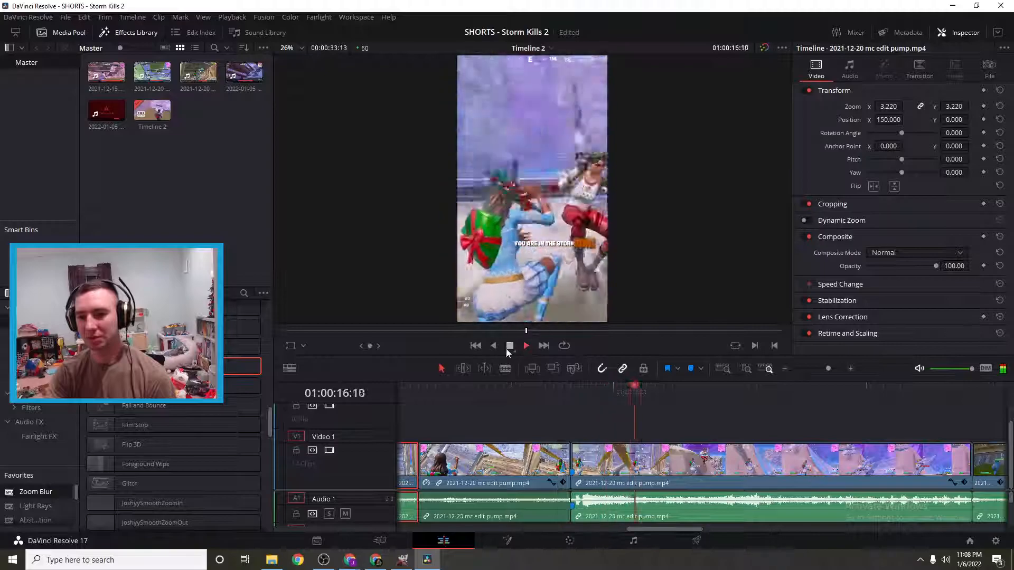
key("space")
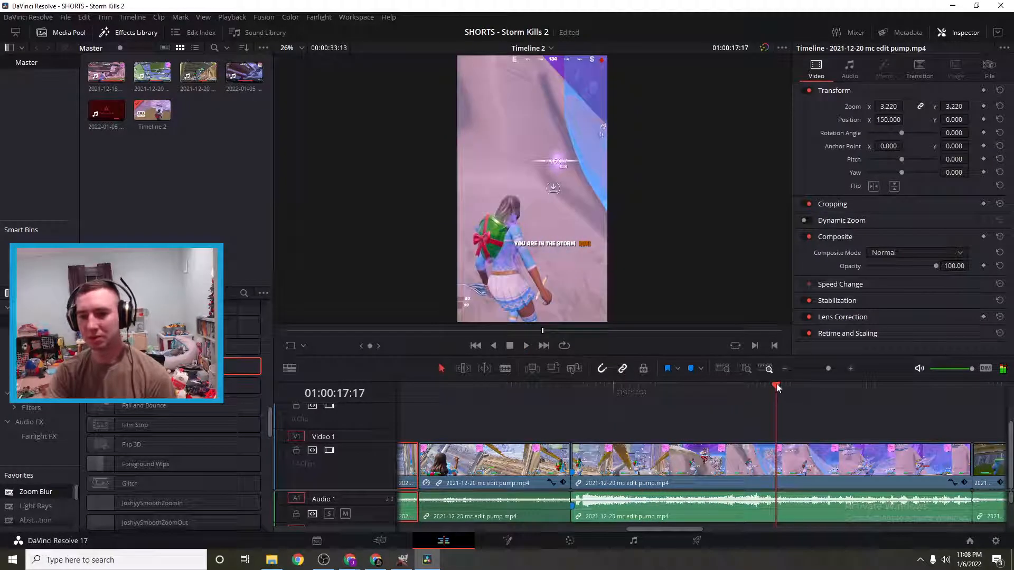
left_click_drag(776, 387, 722, 403)
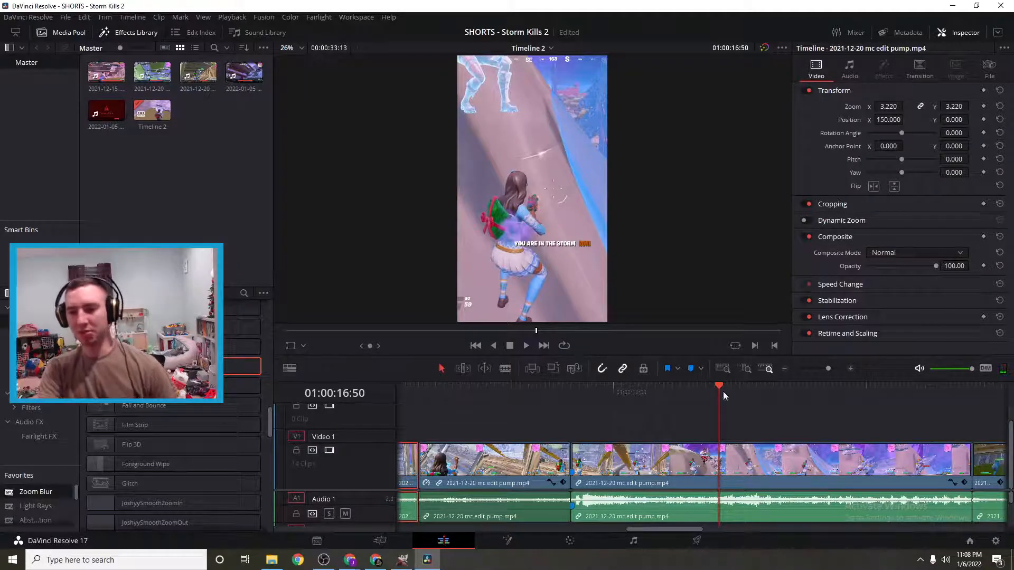
- Place the playhead at the 01:00:18:50 cut before the 2021-12-20 trick smg clip and browse the transition library, previewing candidates
left_click_drag(659, 532, 690, 532)
left_click_drag(470, 385, 716, 427)
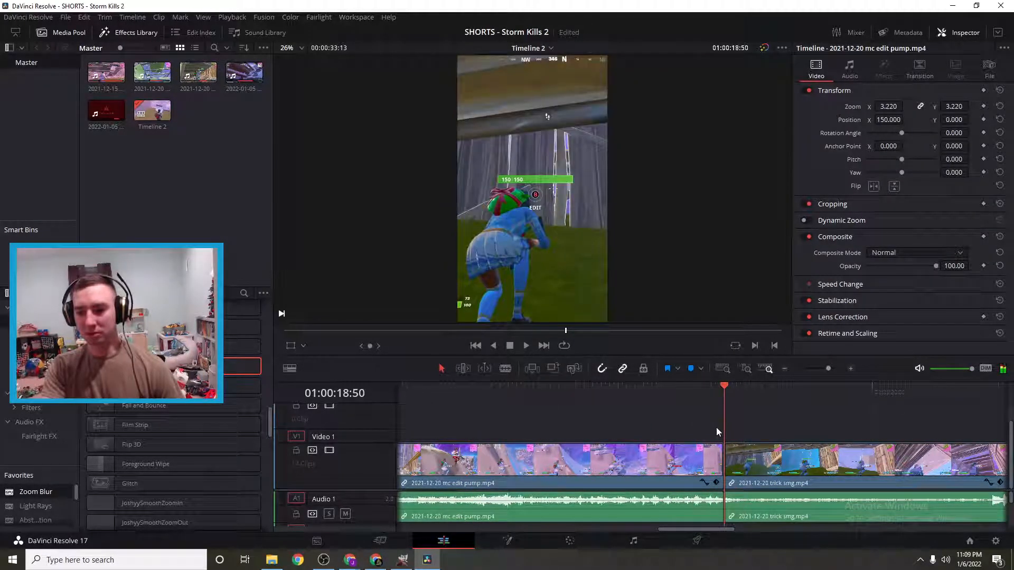
left_click_drag(37, 510, 77, 487)
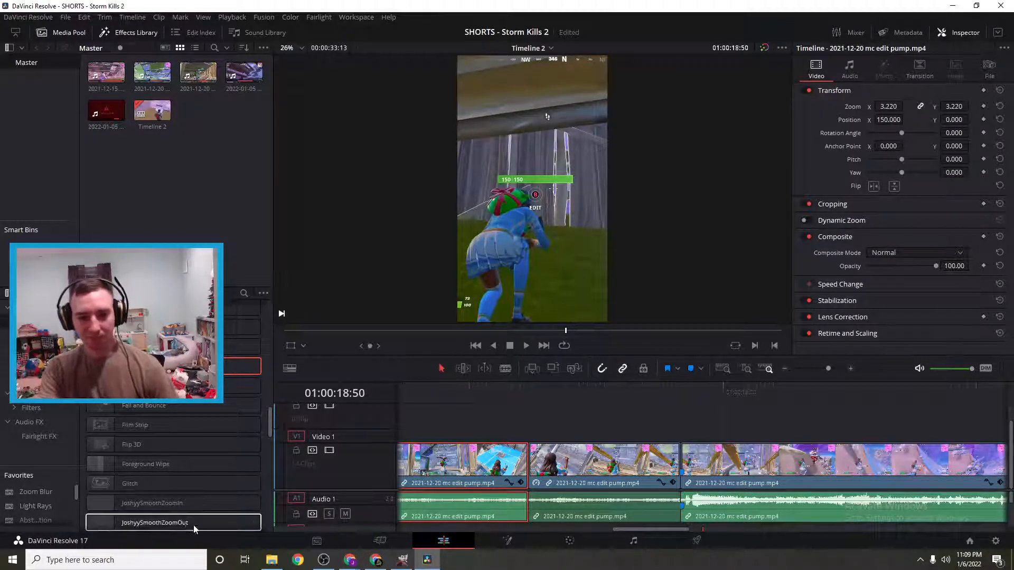
scroll(251, 484, "down", 5)
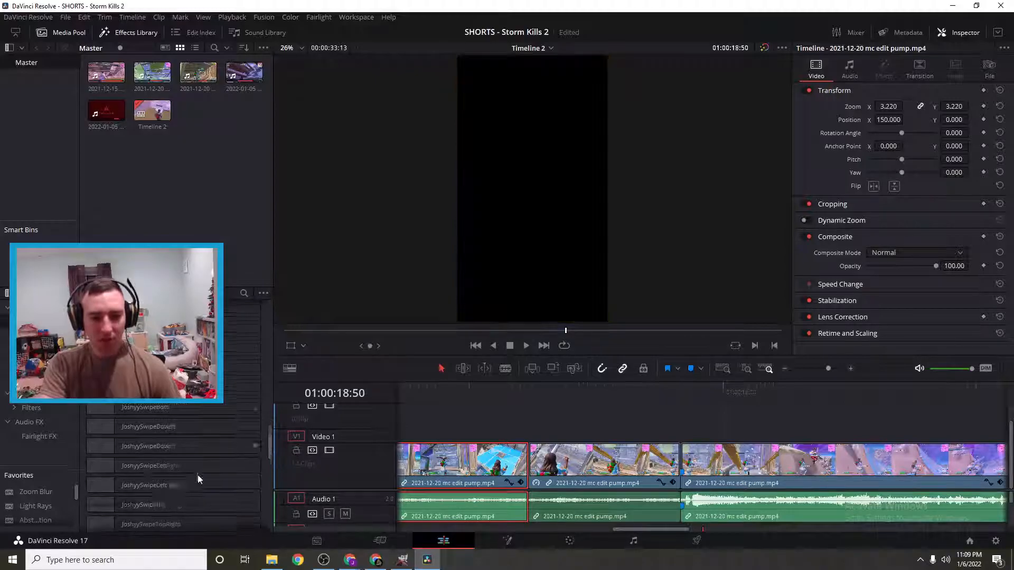
scroll(194, 479, "down", 5)
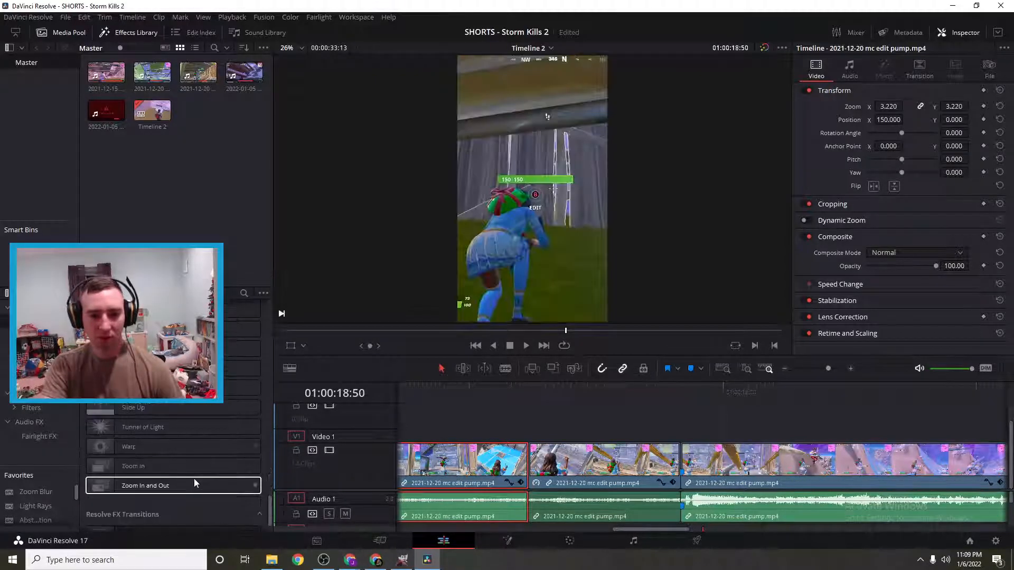
scroll(194, 474, "up", 10)
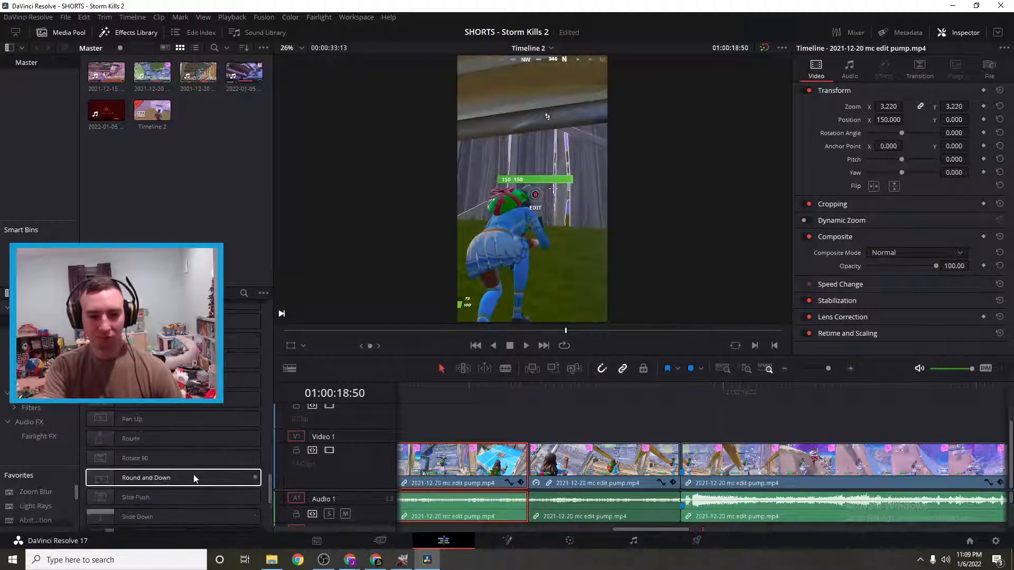
scroll(193, 479, "up", 10)
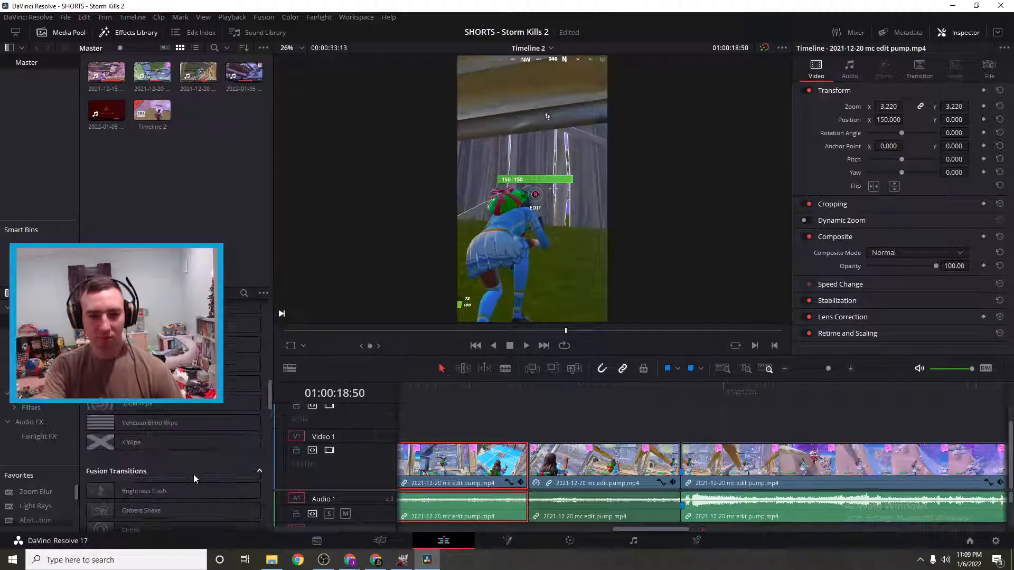
scroll(194, 474, "up", 8)
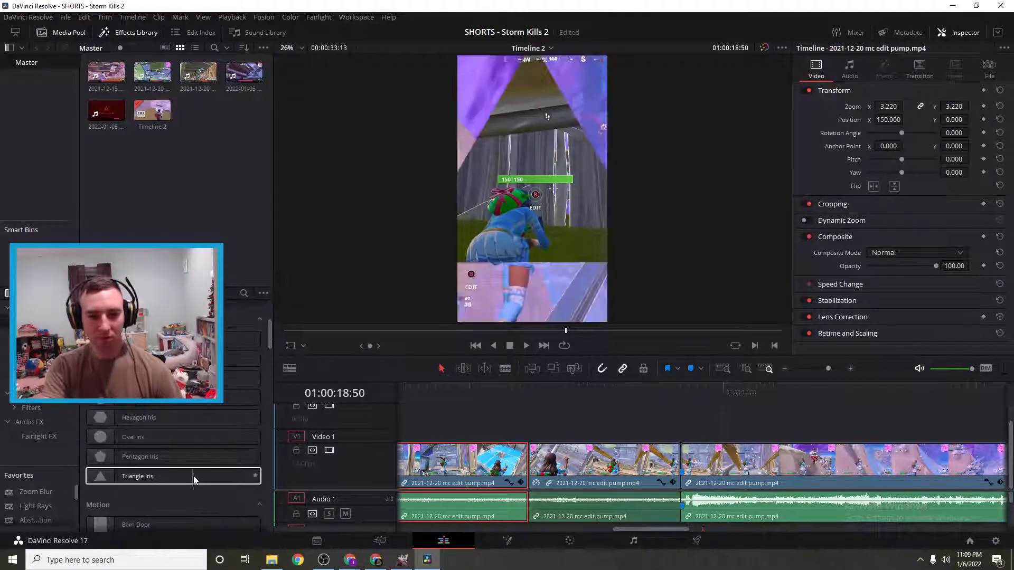
scroll(241, 473, "down", 3)
scroll(240, 473, "down", 4)
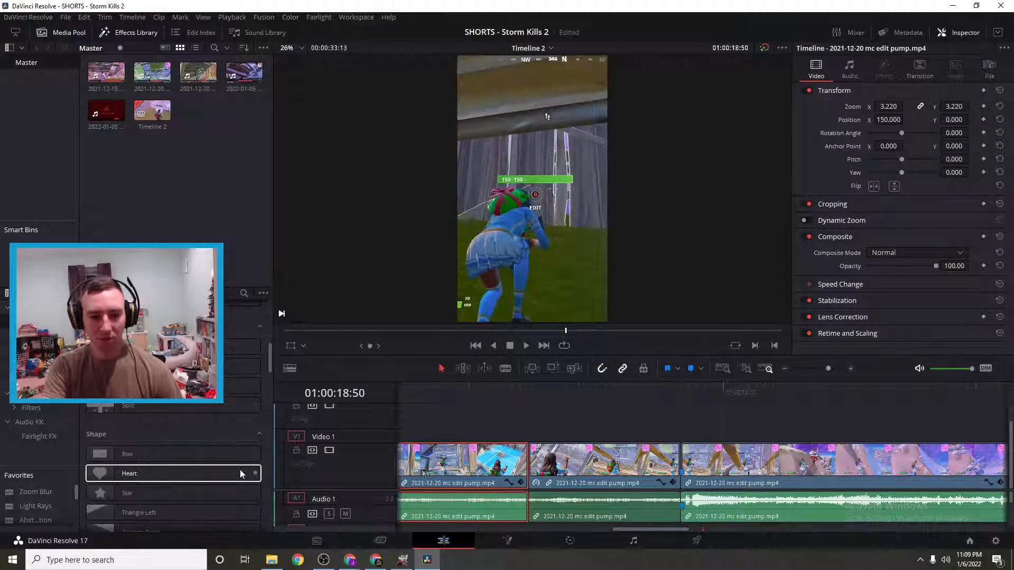
scroll(230, 472, "down", 2)
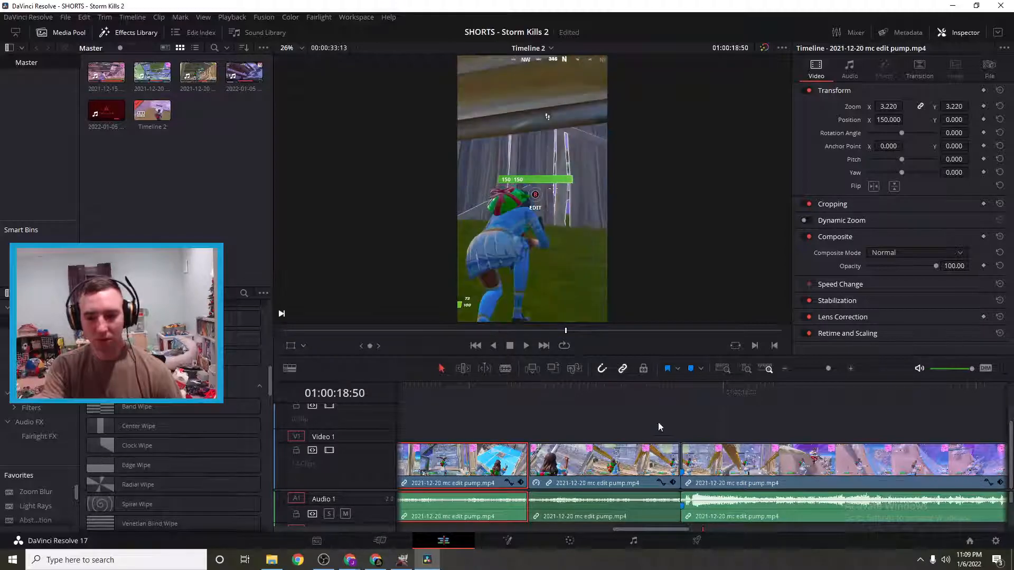
- Add a Foreground Wipe at the cut between the 2021-12-20 mc edit pump and trick smg clips, and play it back
left_click(787, 369)
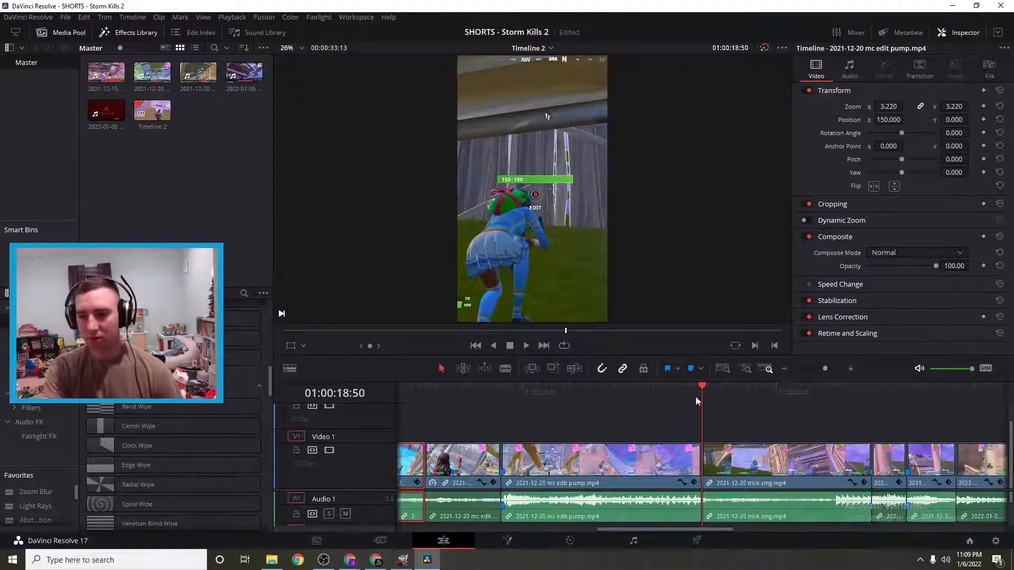
mouse_move(707, 388)
left_mouse_down()
mouse_move(668, 395)
mouse_move(726, 400)
mouse_move(701, 403)
left_mouse_up()
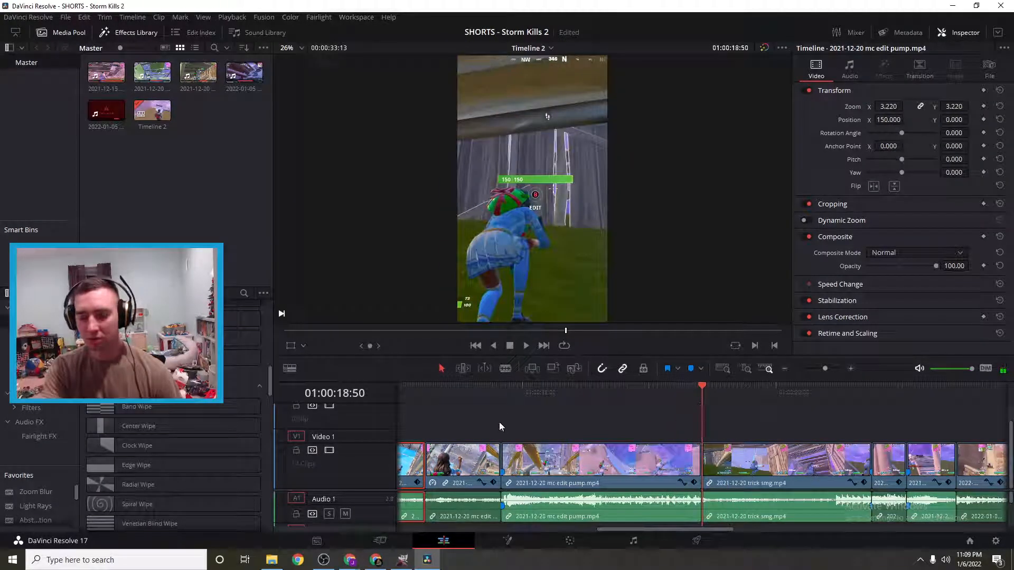
scroll(192, 452, "down", 5)
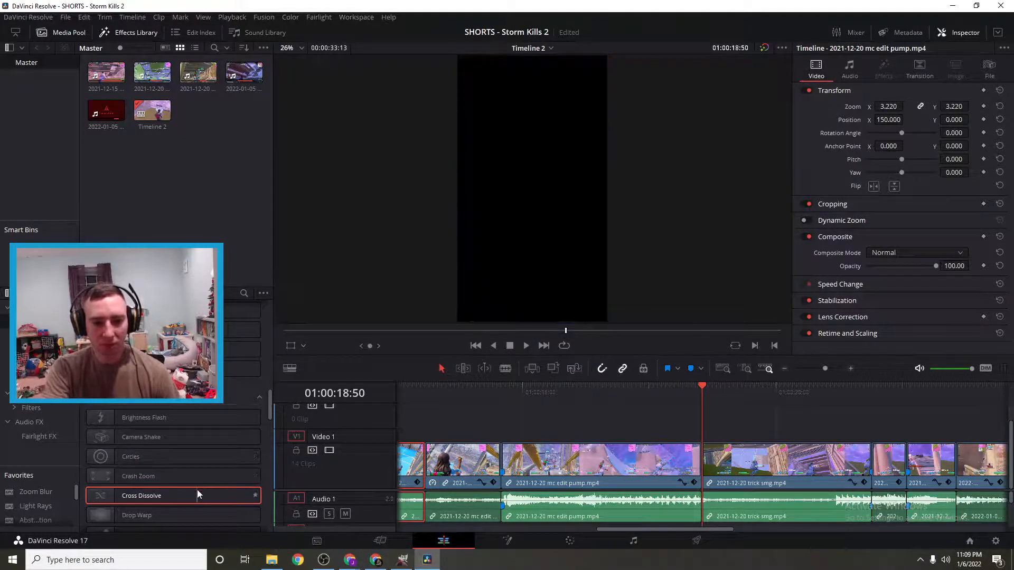
scroll(198, 489, "down", 5)
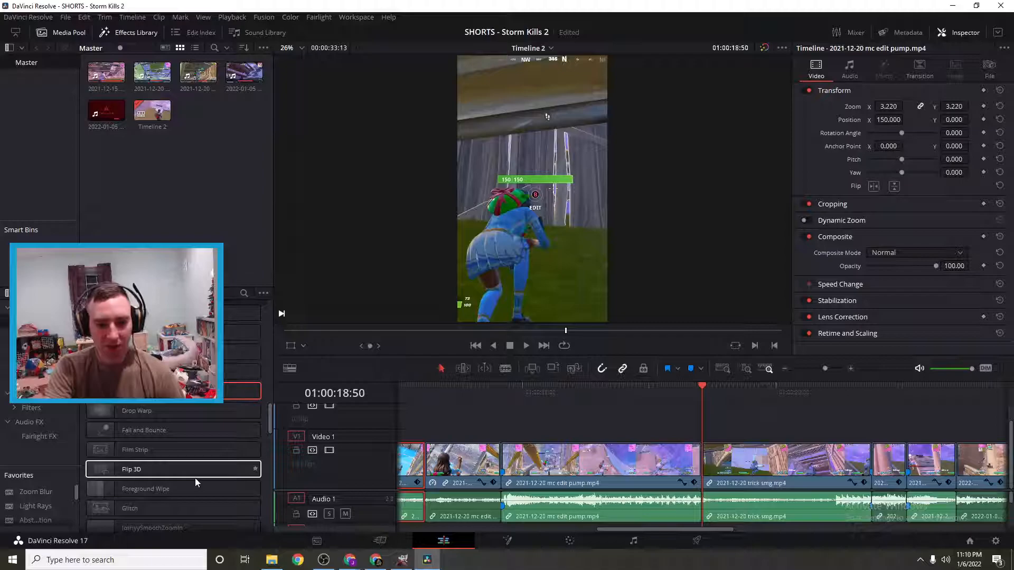
scroll(195, 477, "down", 1)
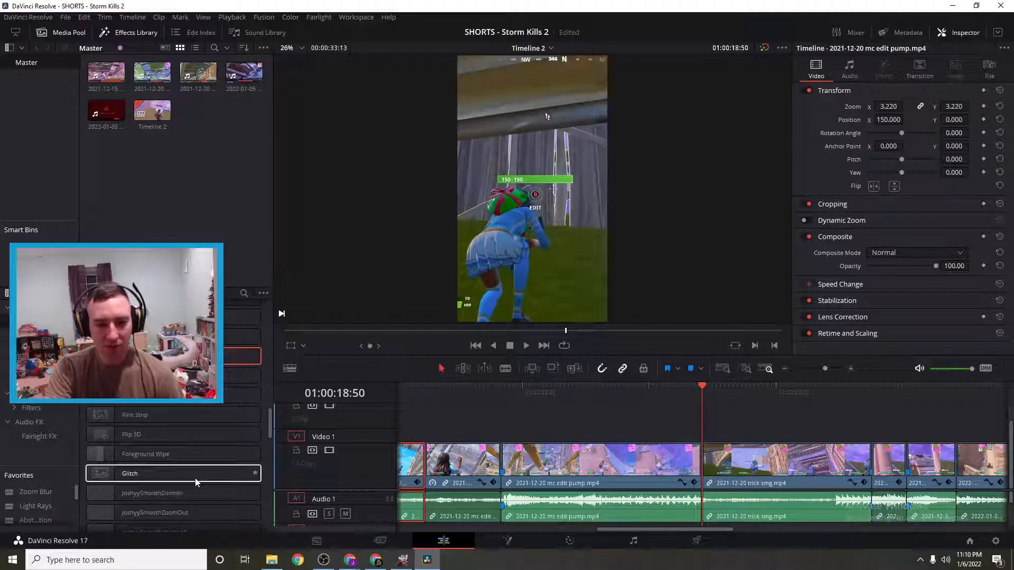
left_click_drag(192, 454, 701, 474)
left_click_drag(703, 385, 610, 412)
left_click(525, 346)
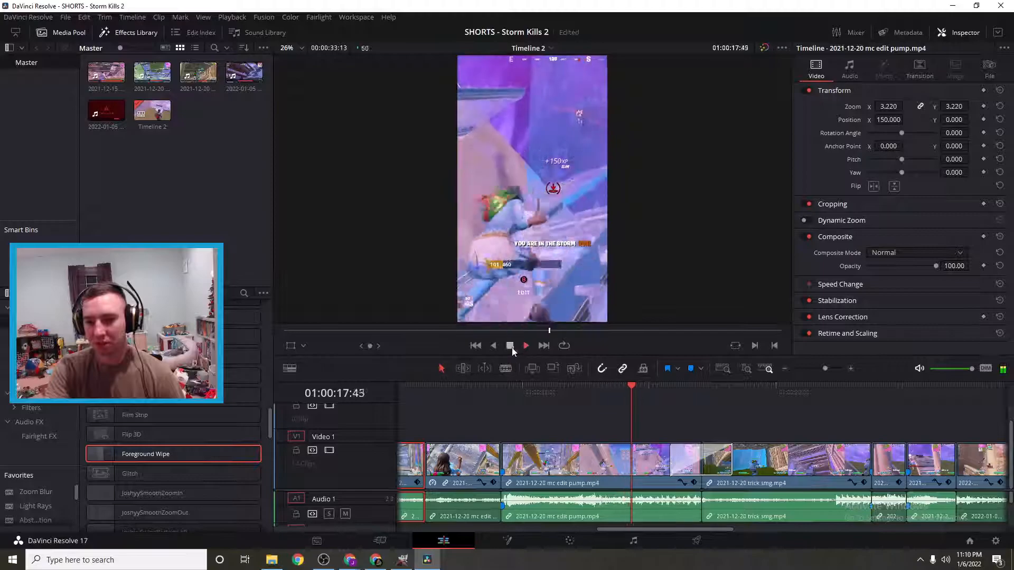
left_click(510, 345)
- Add a Drop Warp at the 01:00:22:51 cut into the first 2022-01-05 clip and play it back from 01:00:20:46
left_click_drag(754, 389, 832, 417)
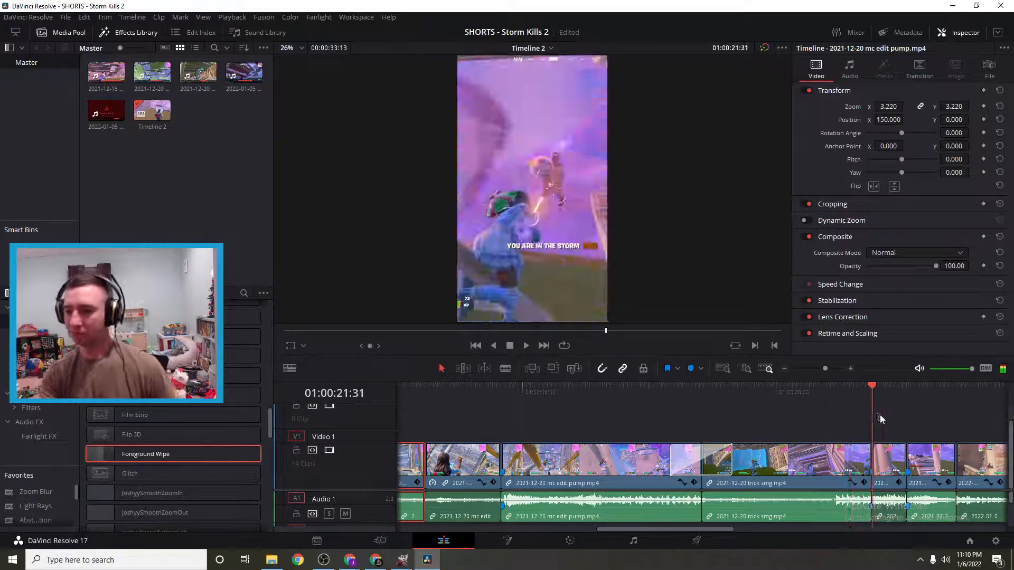
left_click_drag(894, 416, 955, 412)
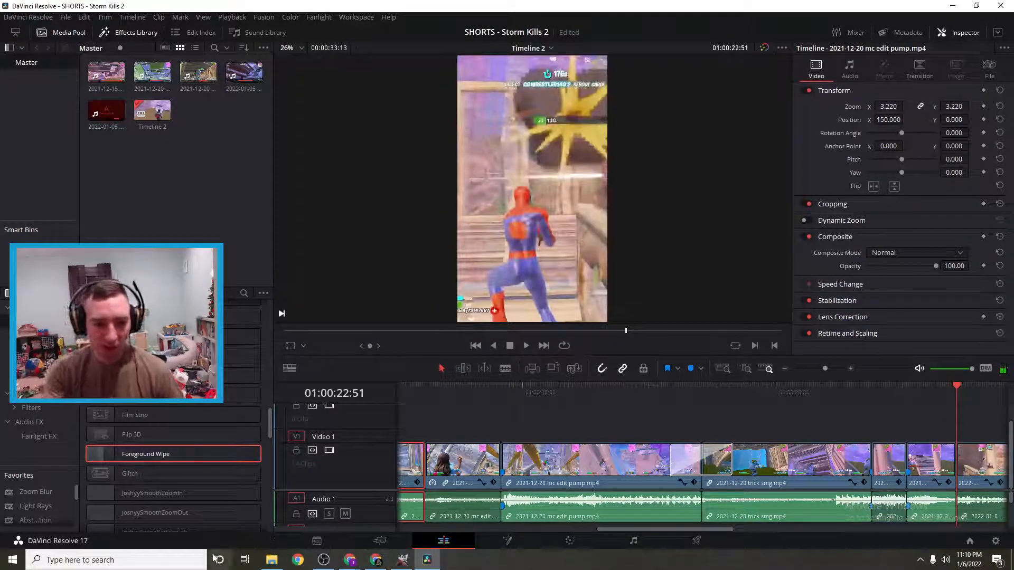
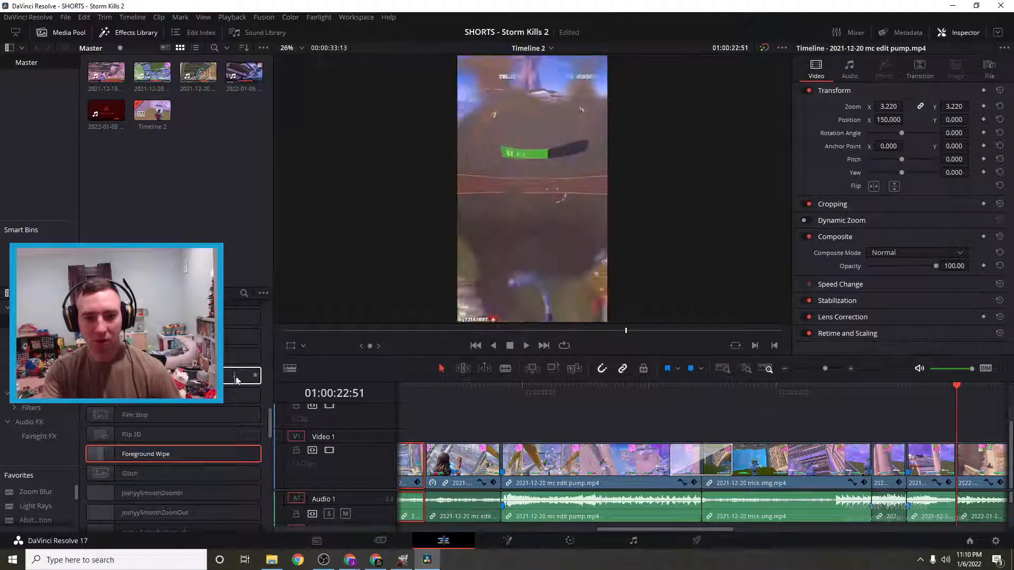
left_click_drag(242, 376, 970, 475)
left_click_drag(964, 385, 832, 396)
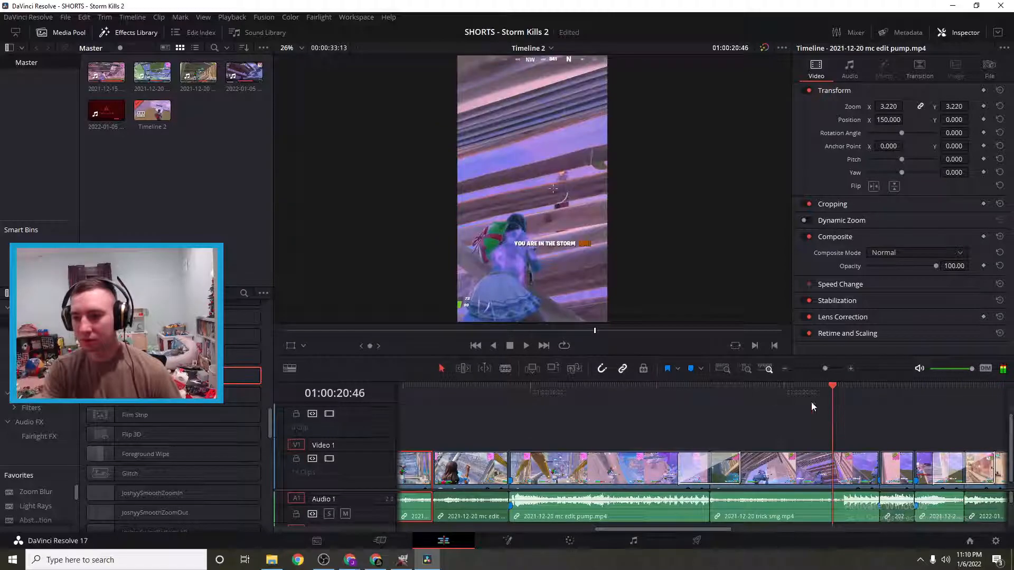
left_click(525, 346)
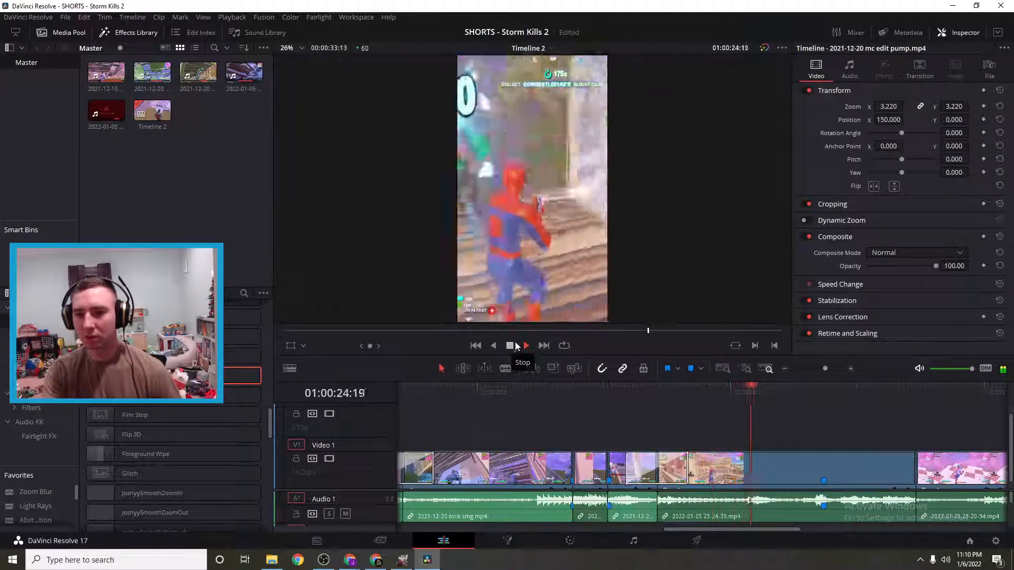
key("space")
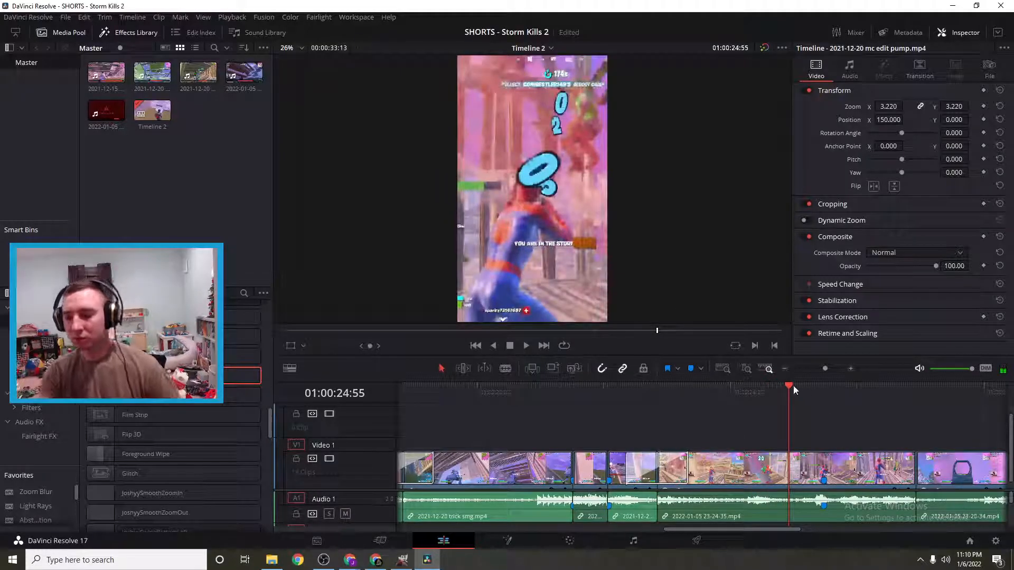
- Add a Crash Zoom at the 01:00:26:56 cut between the two 2022-01-05 clips and scrub past it to 01:00:27:45
left_click_drag(790, 385, 911, 420)
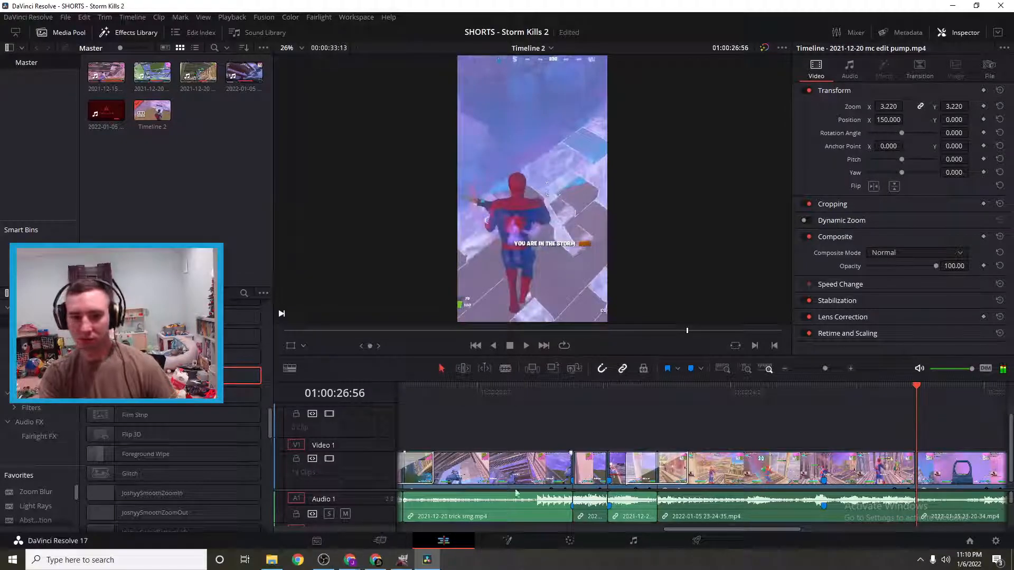
scroll(210, 467, "down", 4)
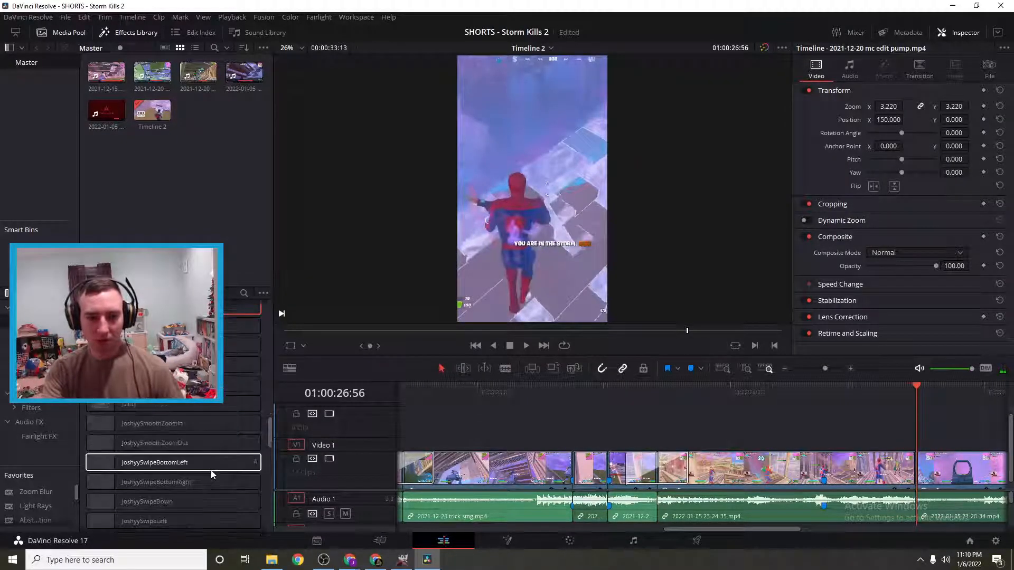
scroll(207, 474, "up", 2)
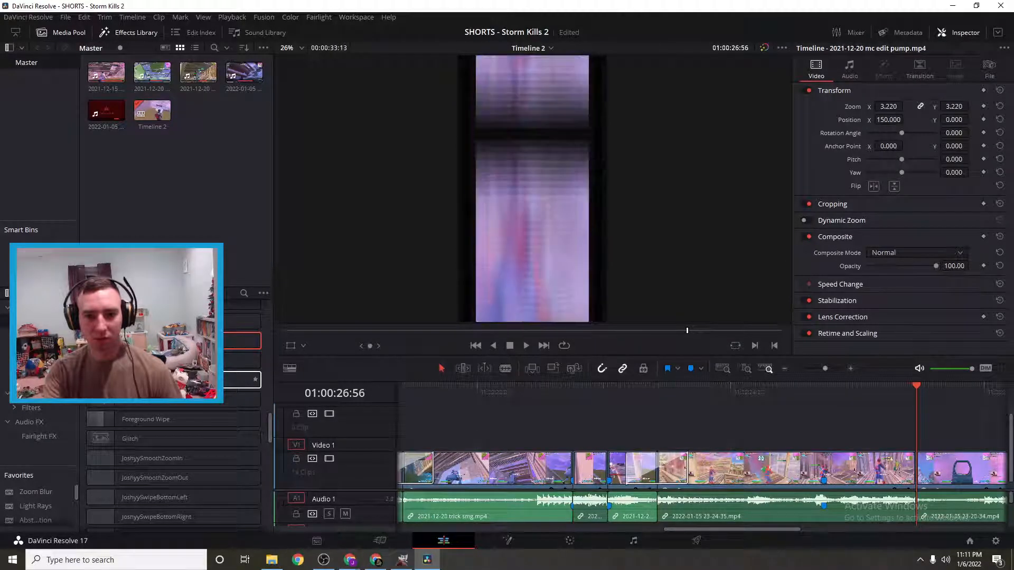
scroll(243, 379, "up", 1)
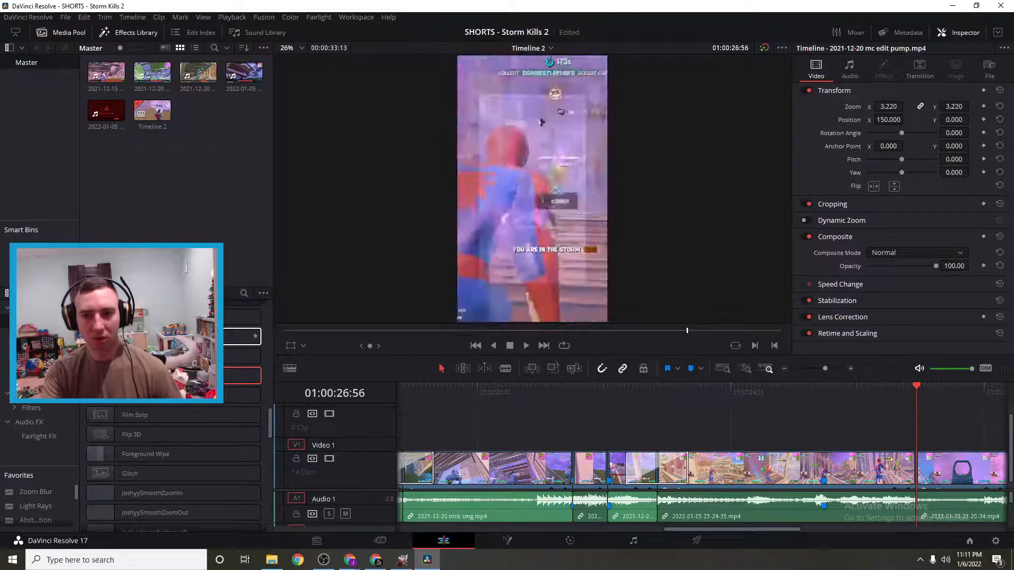
left_click_drag(185, 336, 921, 481)
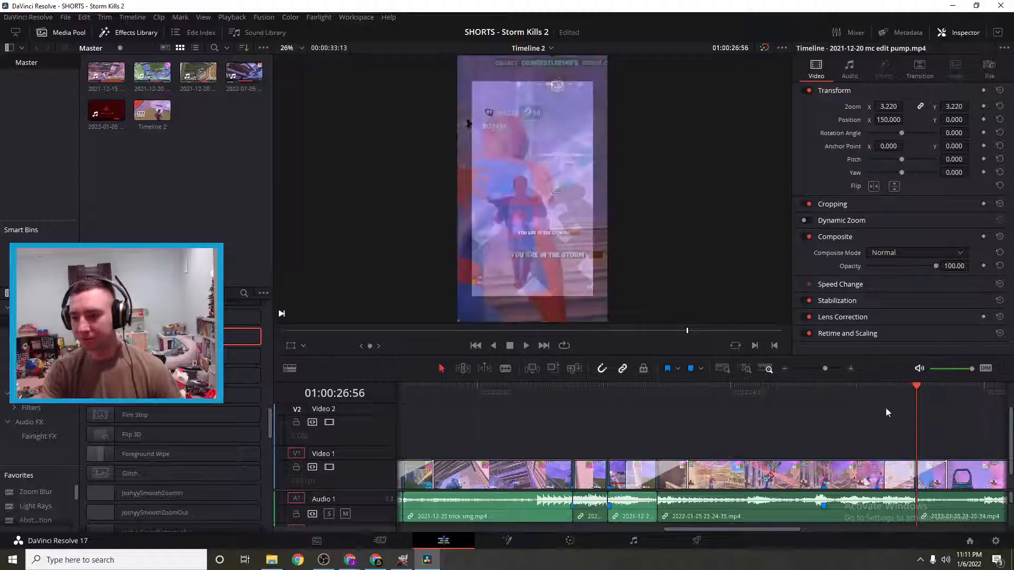
left_click_drag(918, 384, 962, 395)
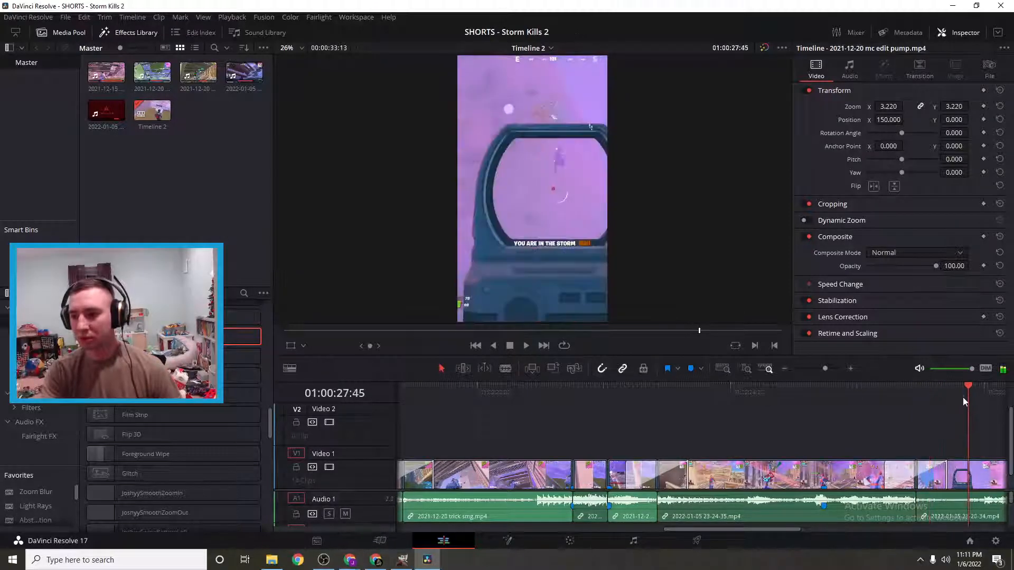
left_click(785, 368)
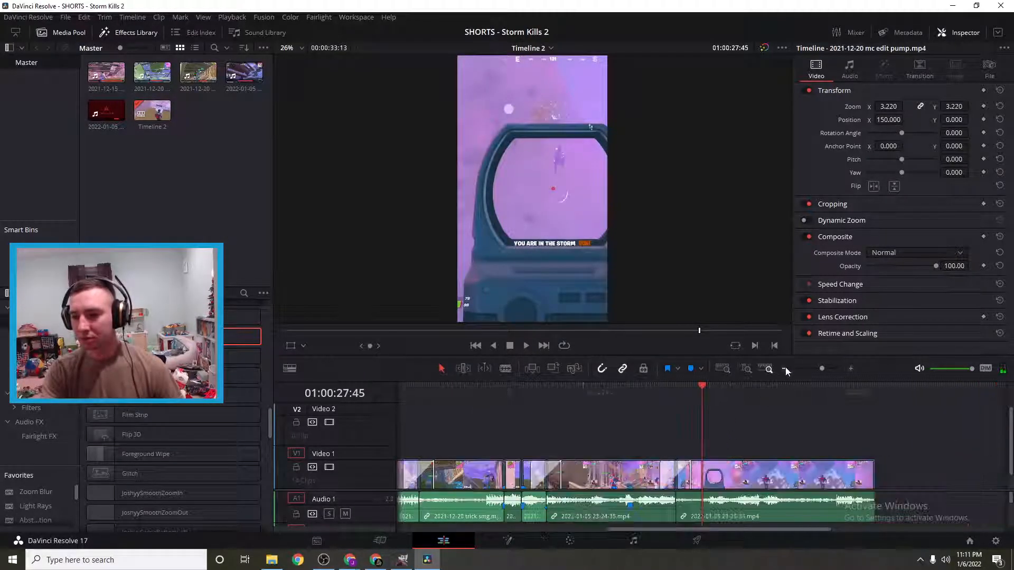
- Try the Light Rays effect on the short 2021-12-20 trick smg clip starting at 01:00:21:31 and play it back
left_click(785, 368)
left_click(745, 475)
mouse_move(694, 388)
left_mouse_down()
mouse_move(524, 431)
mouse_move(596, 431)
left_mouse_up()
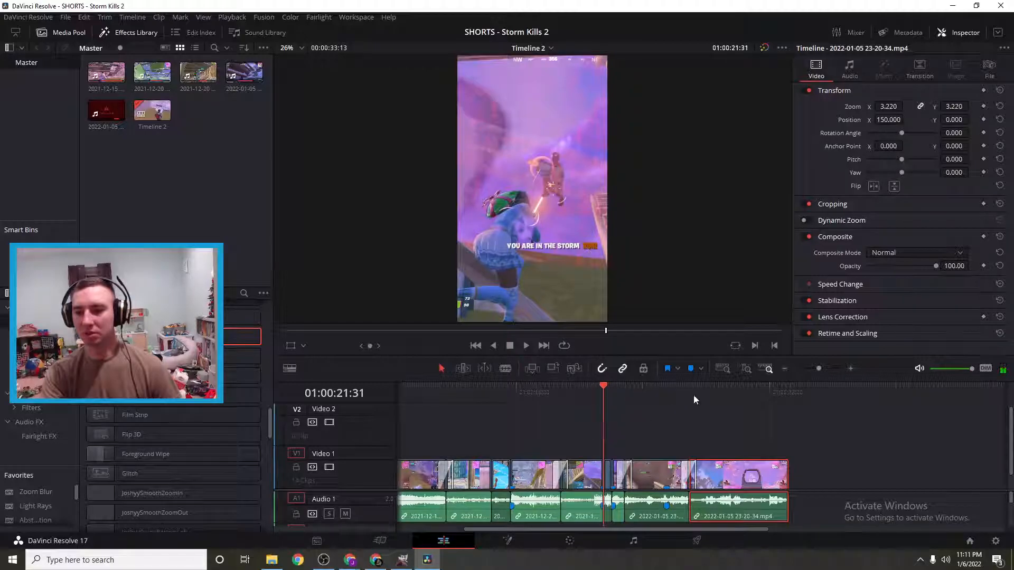
left_click(850, 368)
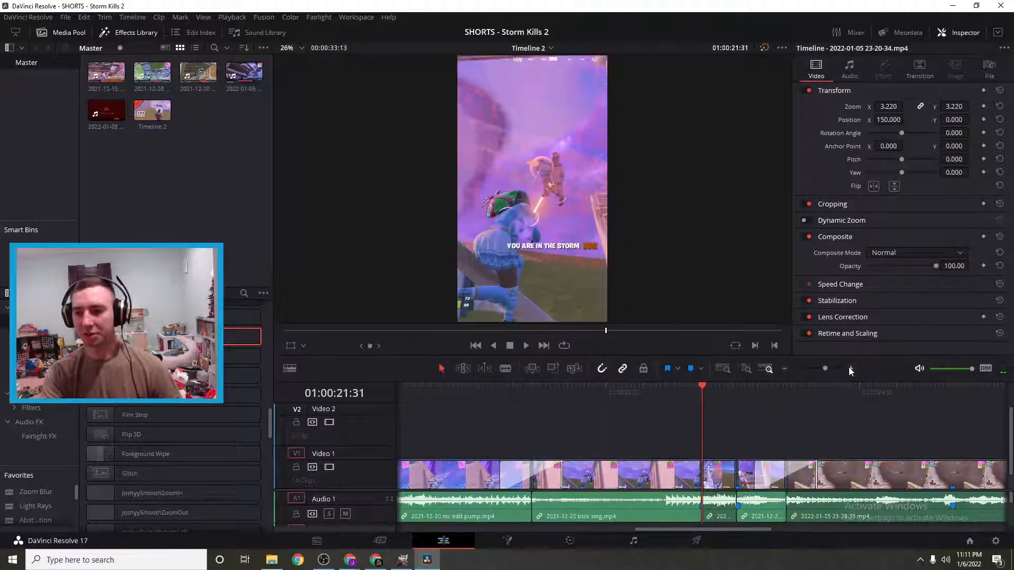
left_click(719, 487)
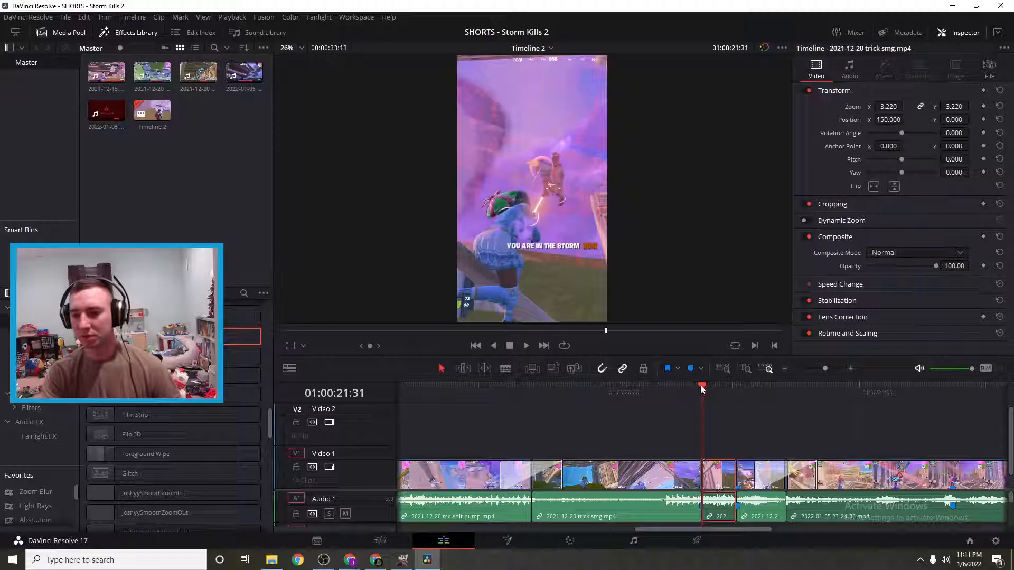
left_click_drag(707, 387, 714, 386)
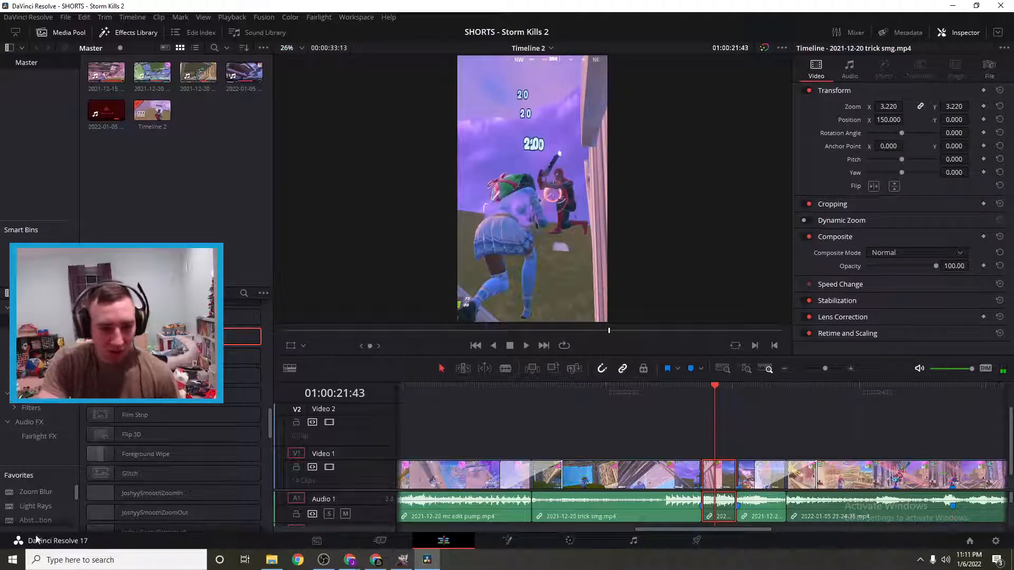
left_click_drag(46, 508, 726, 481)
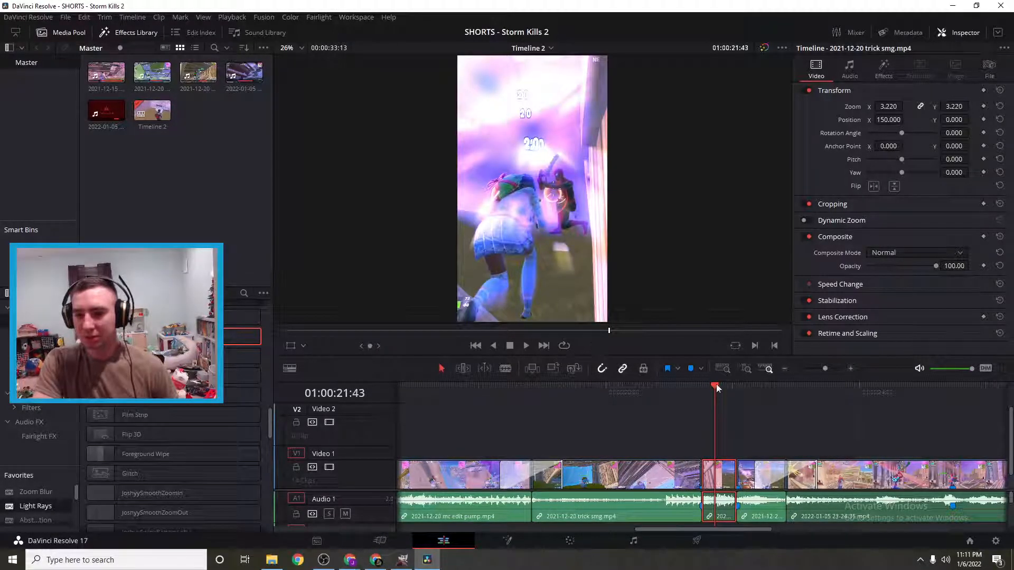
left_click(648, 401)
left_click_drag(648, 404, 554, 401)
left_click(527, 347)
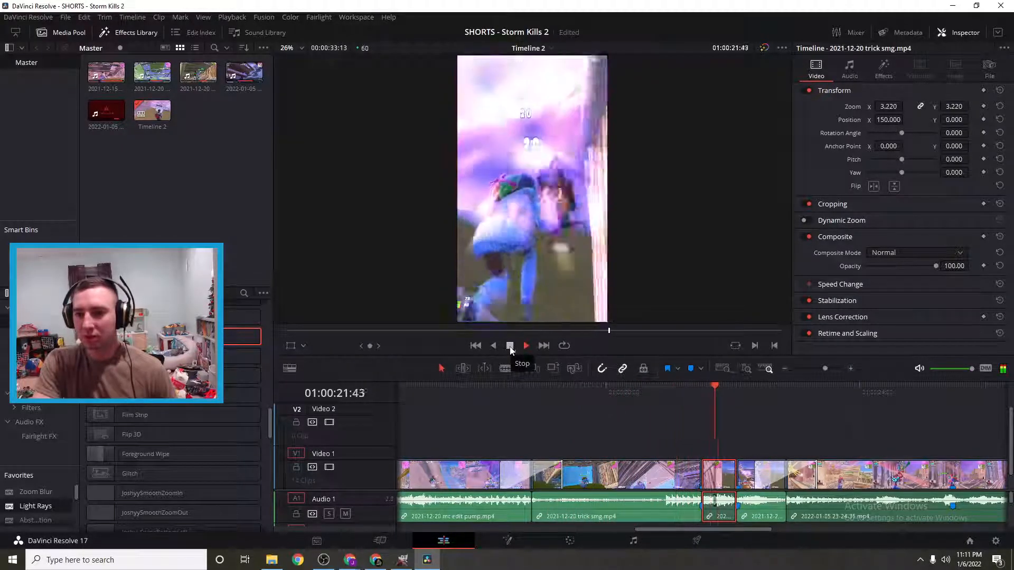
left_click(510, 347)
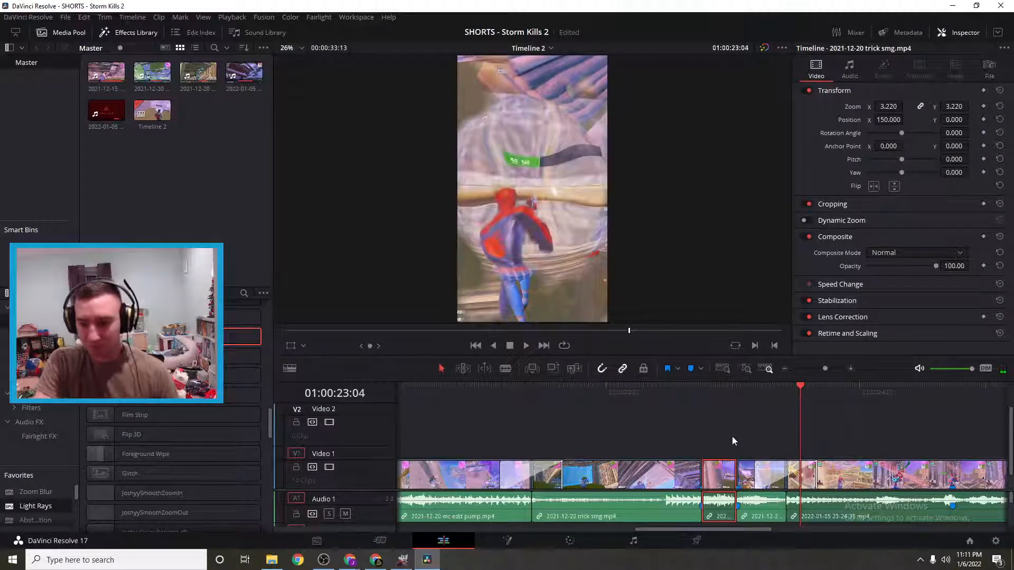
- Try Abstraction and Edge Detect on the short trick smg clip at 01:00:21:31, scrub over it, and undo the Edge Detect effect
left_click_drag(54, 521, 711, 467)
left_click_drag(801, 389, 673, 420)
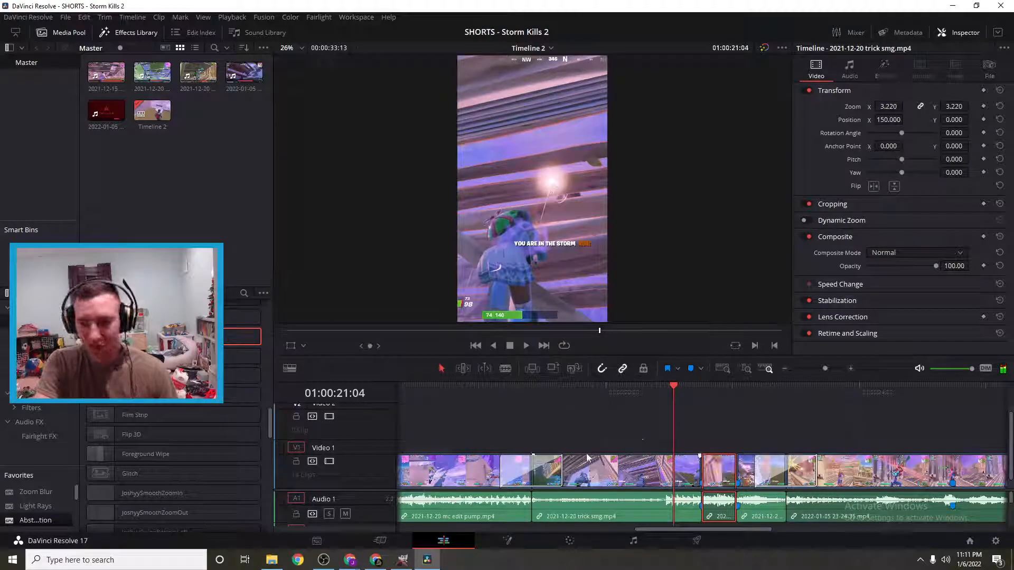
left_click_drag(77, 496, 739, 474)
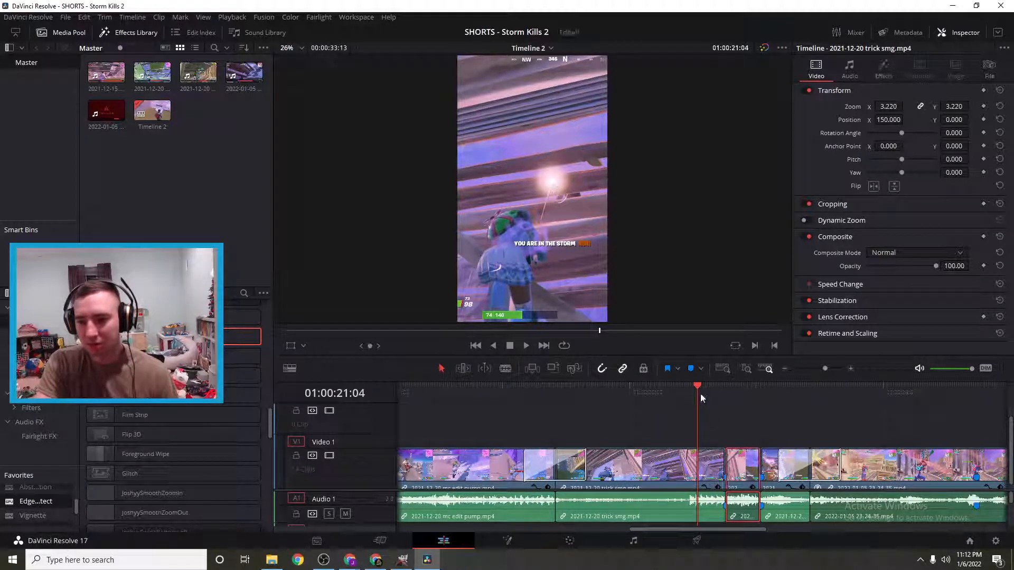
left_click_drag(693, 383, 733, 391)
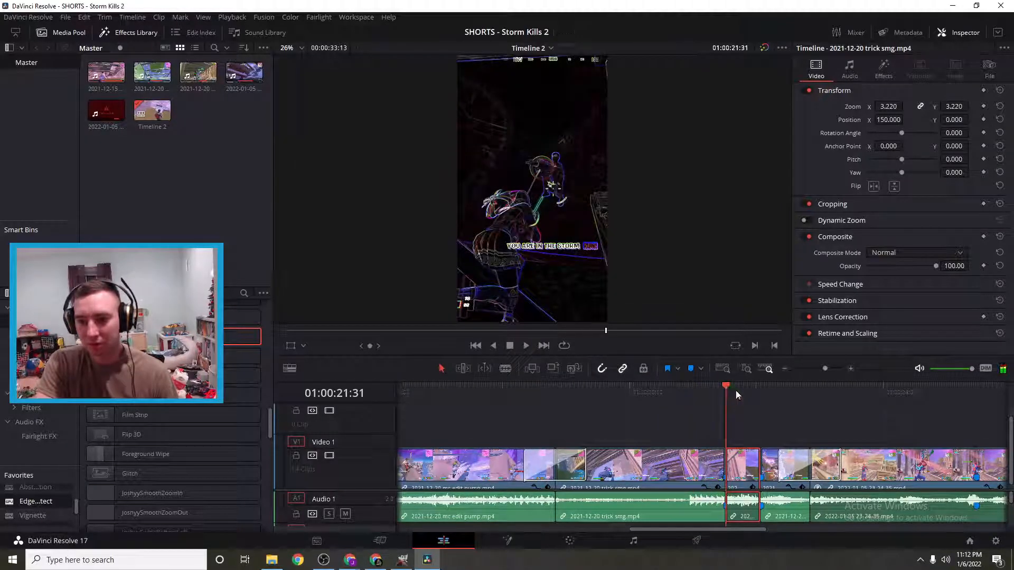
key("ctrl+z")
- Try a Vignette effect on the short trick smg clip at 01:00:21:31 and play it back
left_click_drag(33, 515, 754, 479)
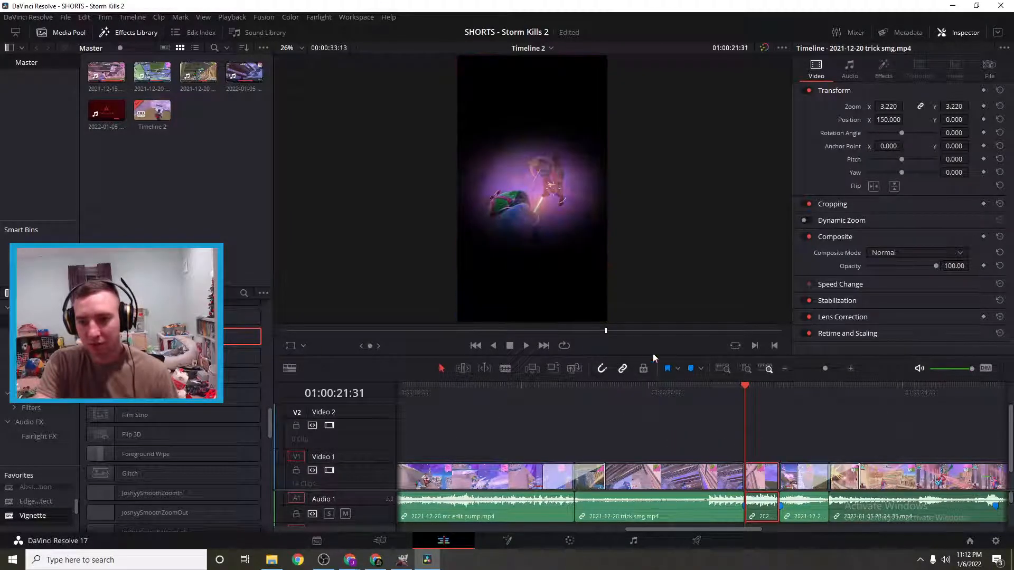
left_click_drag(744, 384, 688, 391)
left_click(525, 346)
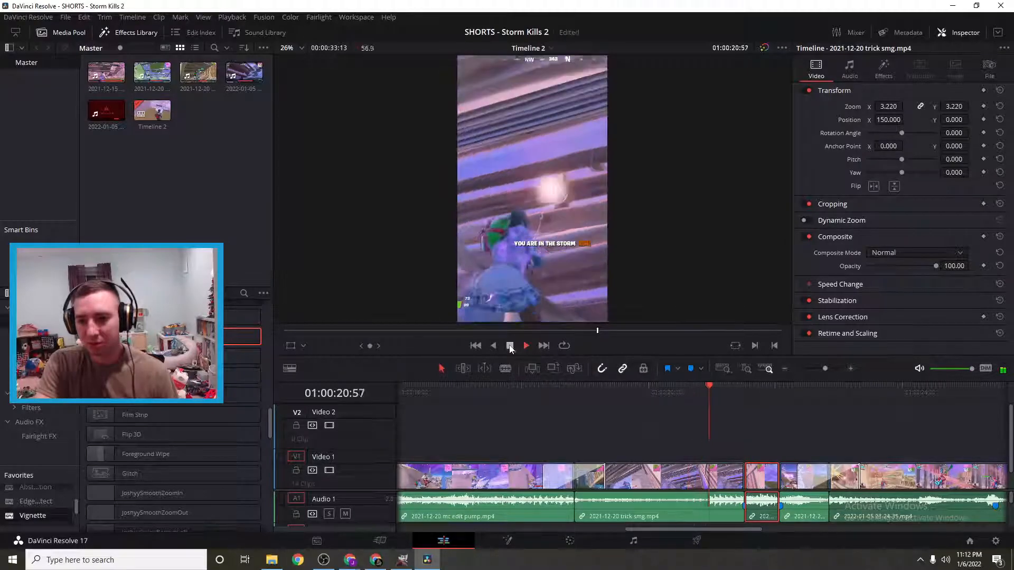
left_click(510, 346)
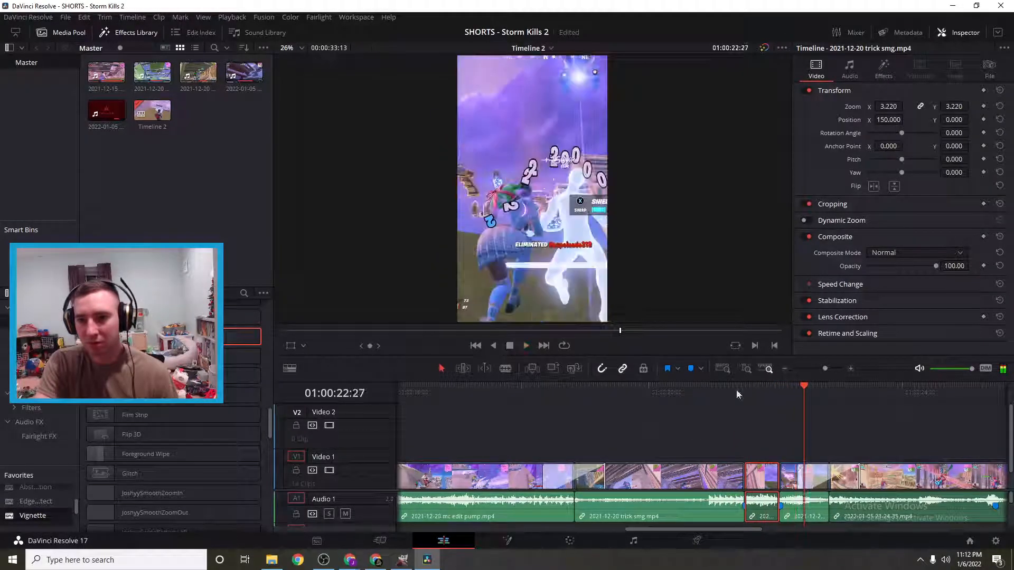
- Try a Radial Blur effect on the short trick smg clip and play back across it
scroll(55, 519, "down", 2)
left_click_drag(56, 519, 796, 468)
left_click_drag(842, 387, 755, 405)
left_click(526, 345)
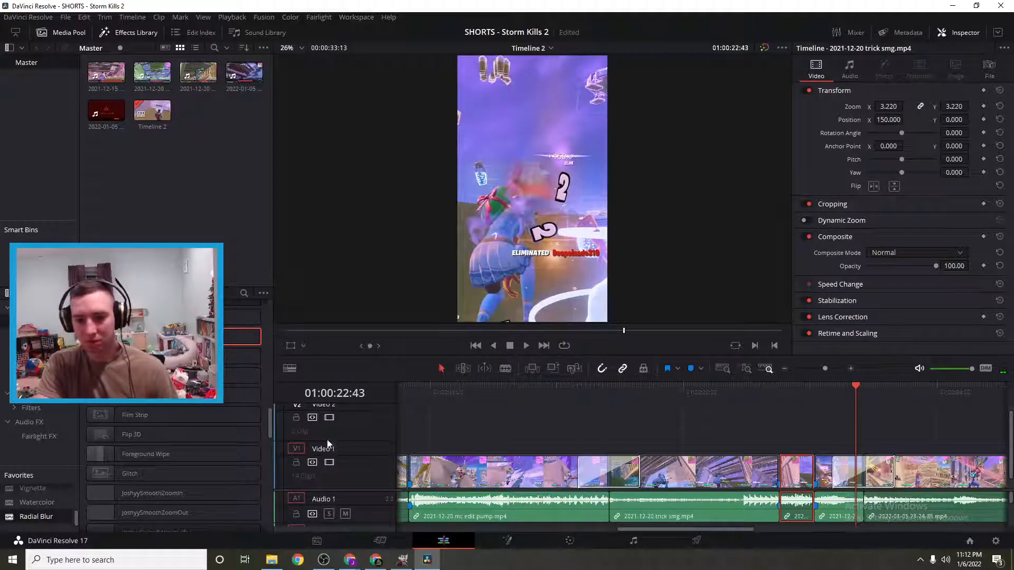
- Apply the Zoom Blur effect to the short trick smg clip at 01:00:21:31 and play it back
scroll(29, 505, "up", 3)
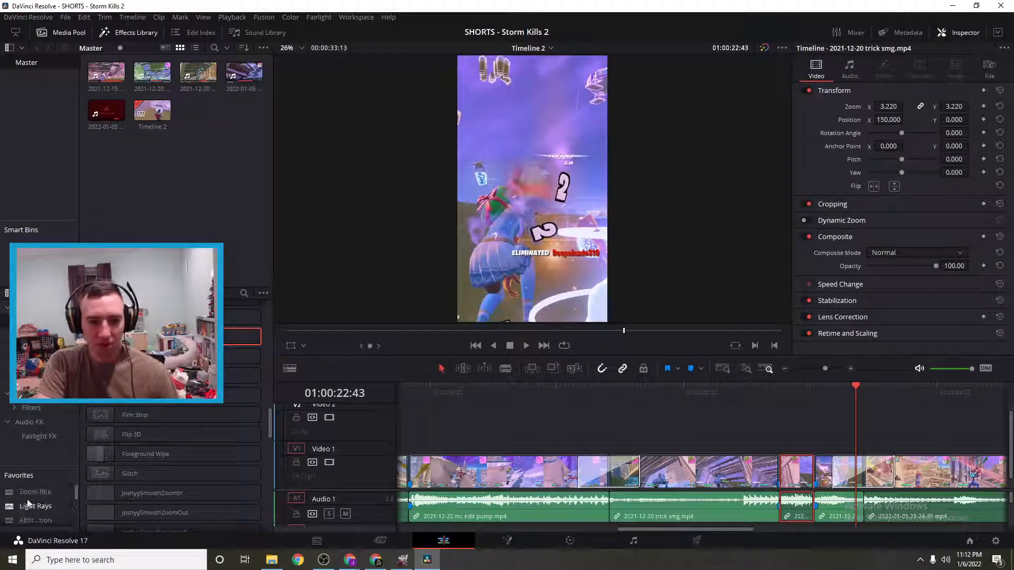
left_click_drag(497, 507, 800, 470)
left_click_drag(852, 387, 740, 404)
left_click(526, 345)
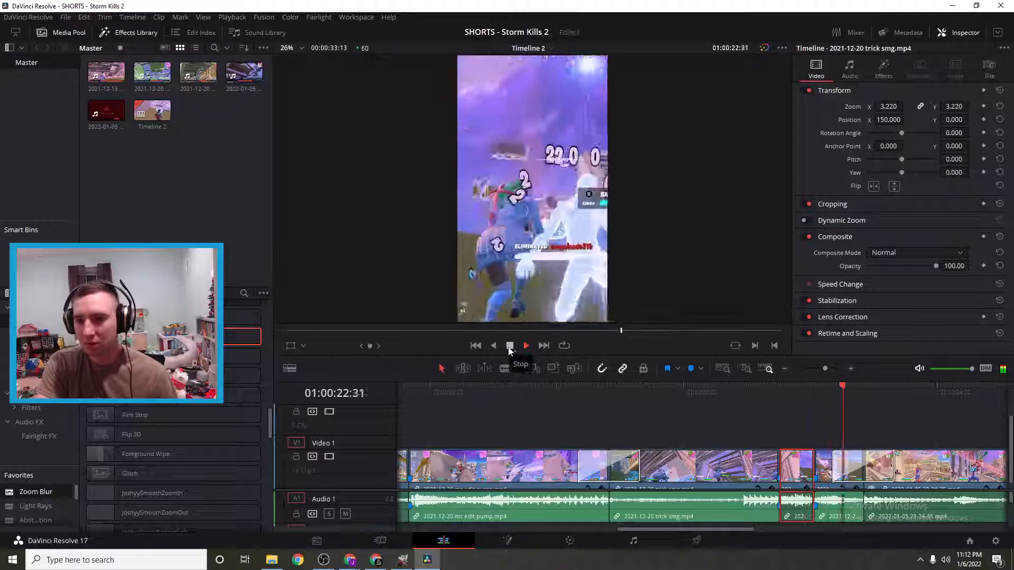
left_click(510, 347)
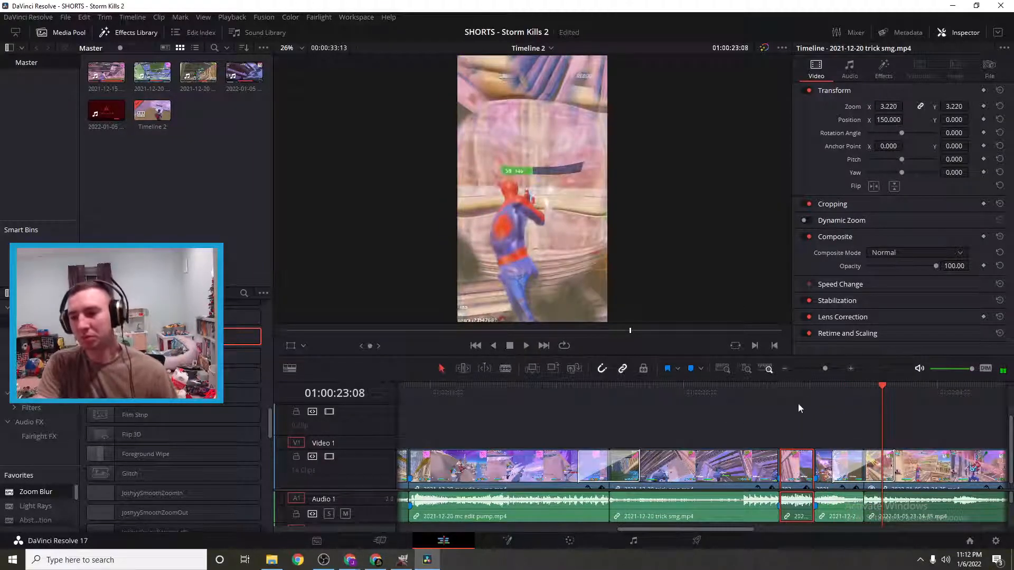
- Scrub back through the start of the edit, place the playhead at 01:00:07:10 and select the 2021-12-15 2pc2of2 smg pump hs clip
left_click_drag(883, 390, 725, 441)
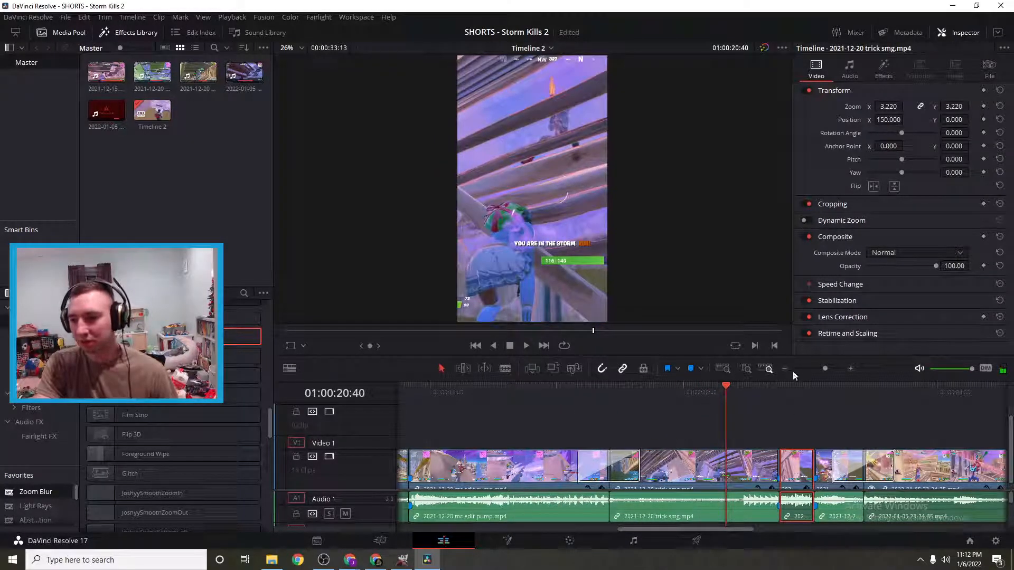
left_click(785, 369)
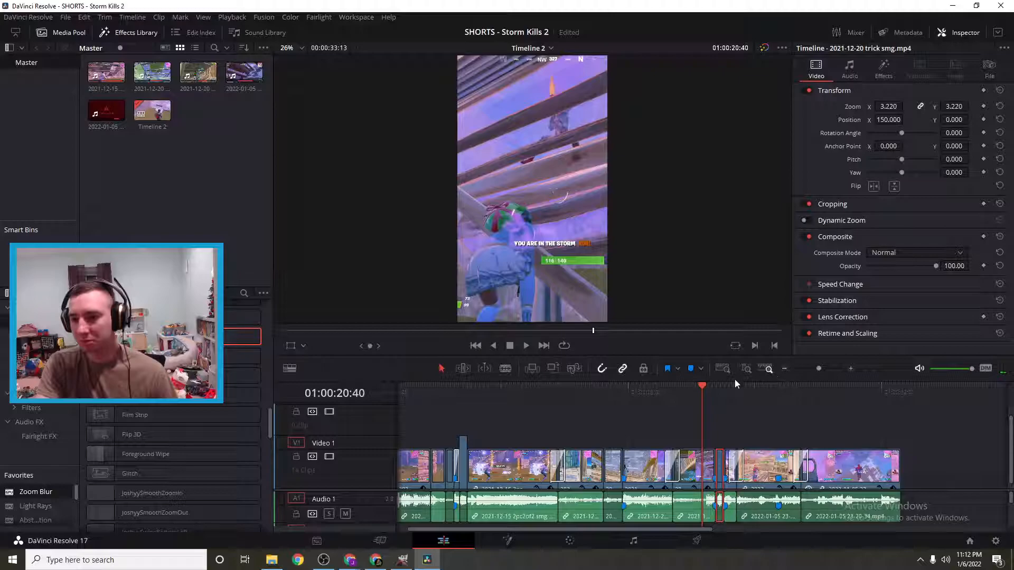
left_click_drag(699, 384, 437, 499)
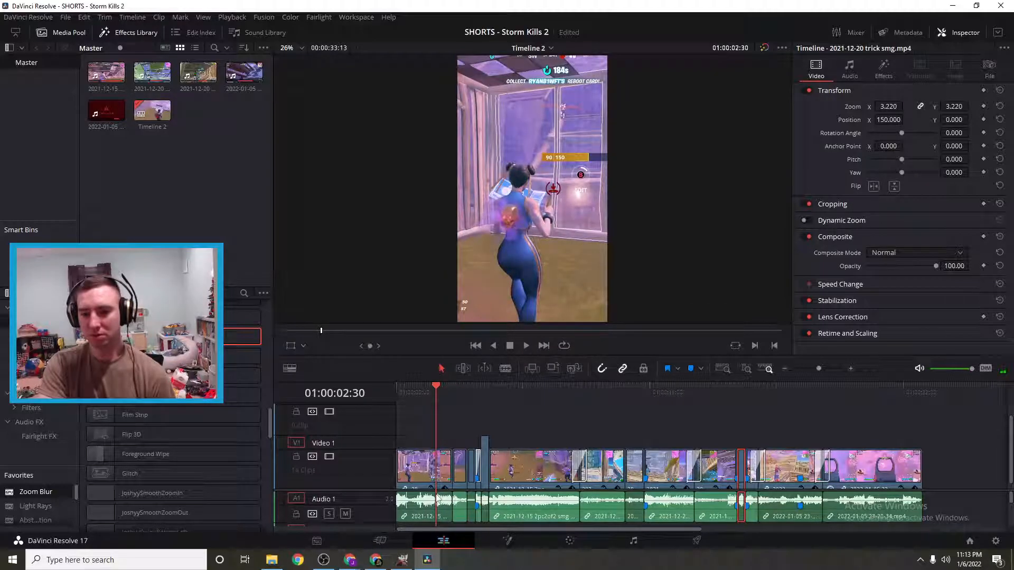
left_click_drag(437, 498, 434, 499)
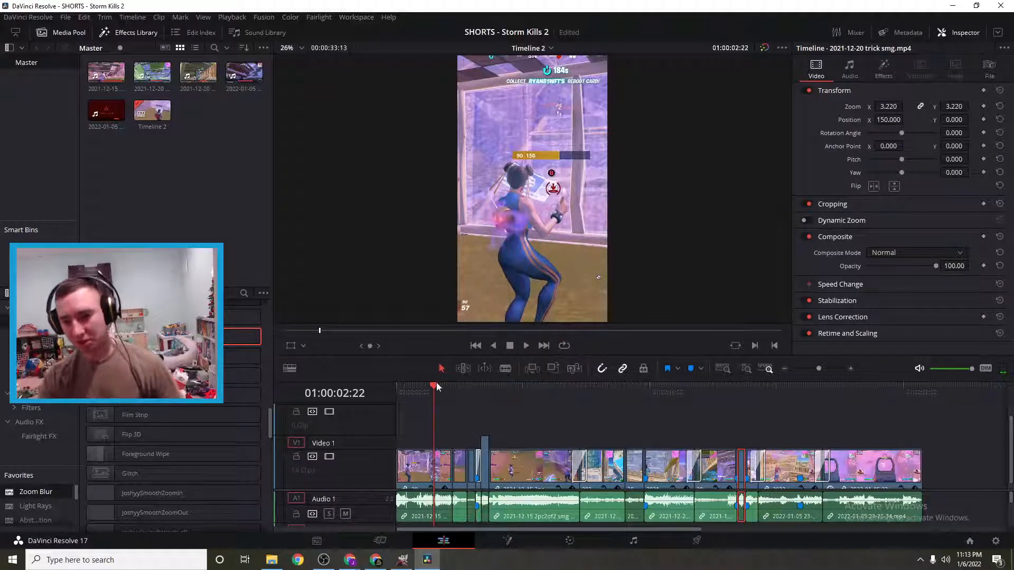
left_click_drag(433, 387, 510, 417)
left_click(526, 464)
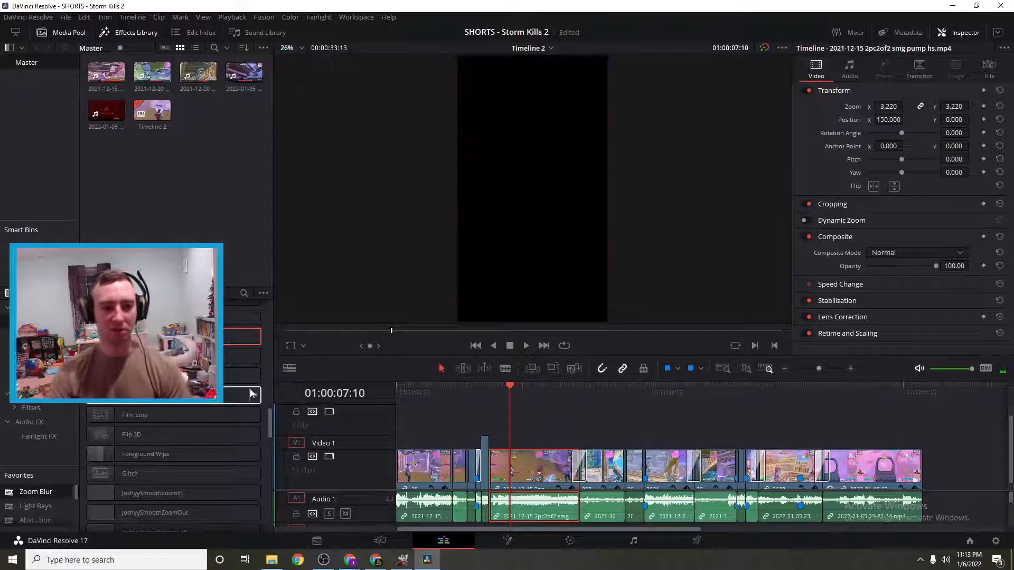
- Browse the title library and add a basic Text title on Video 2, starting with the 2021-12-15 2pc2of2 clip
scroll(242, 336, "down", 10)
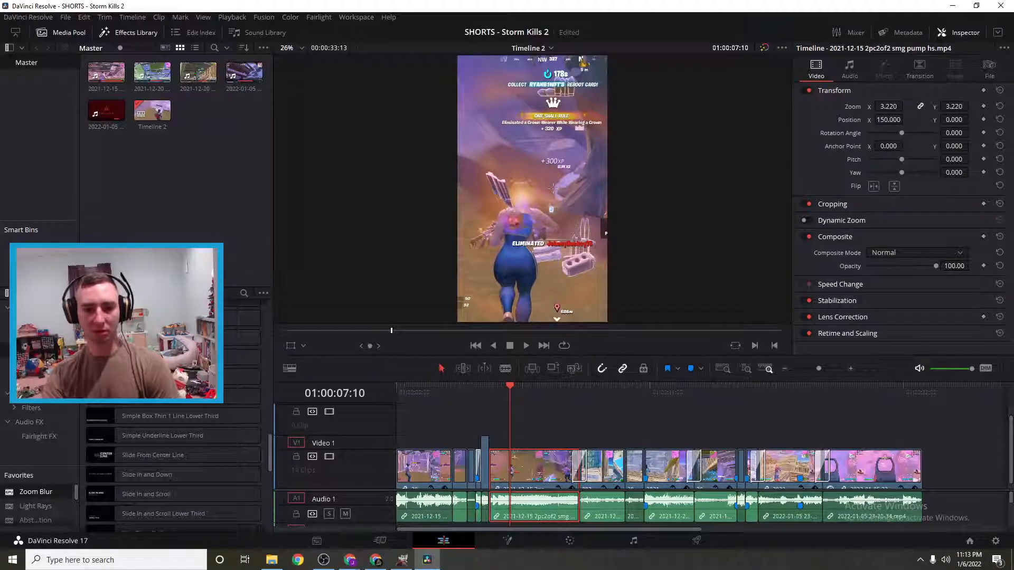
scroll(106, 414, "up", 10)
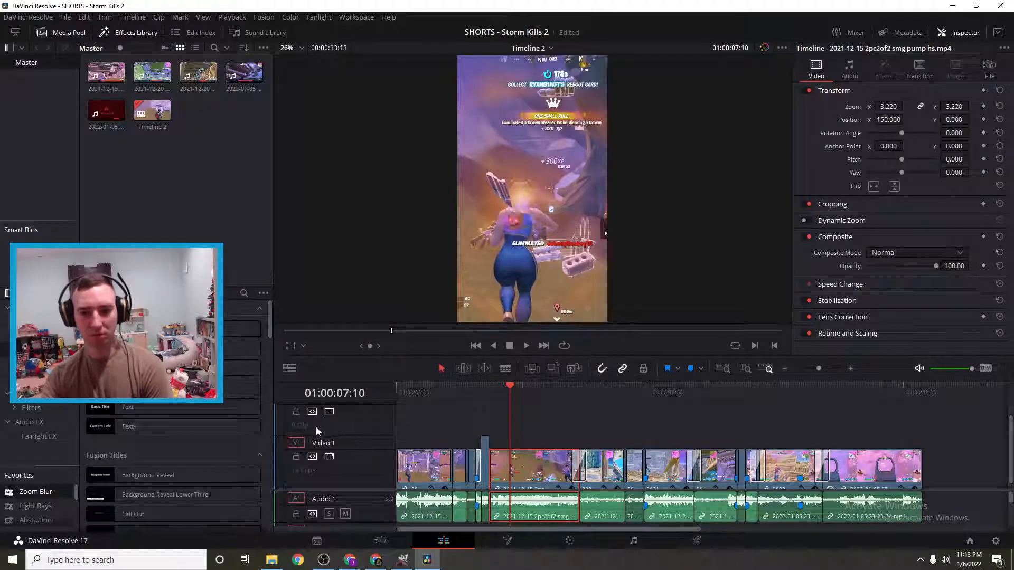
left_click(541, 432)
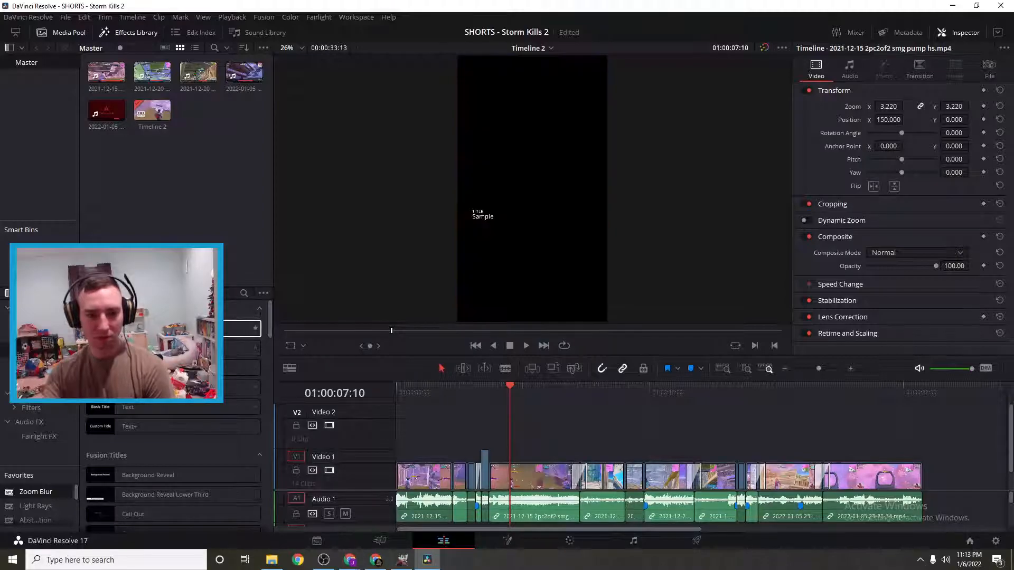
scroll(161, 409, "down", 1)
scroll(161, 409, "up", 1)
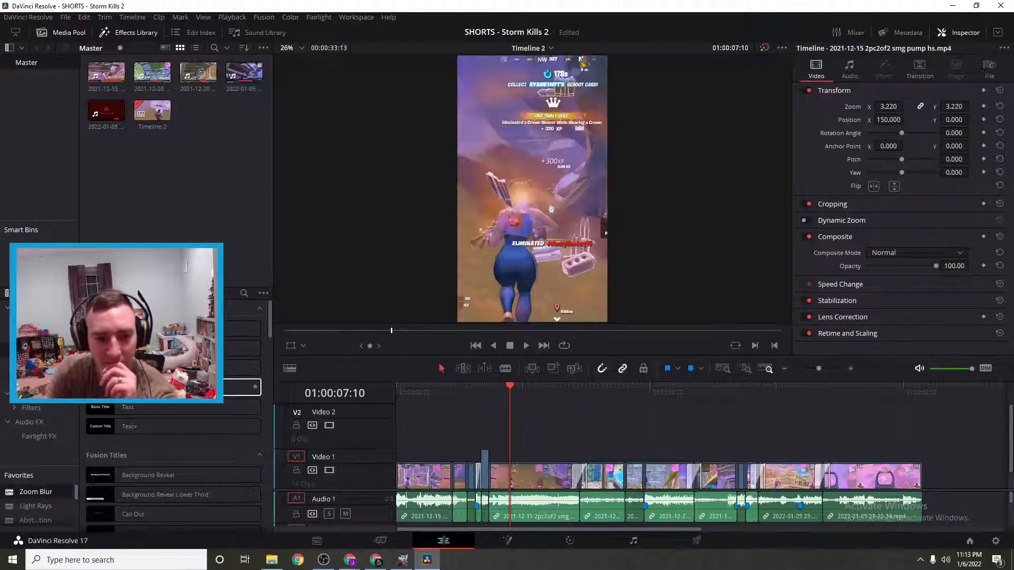
left_click_drag(170, 407, 490, 423)
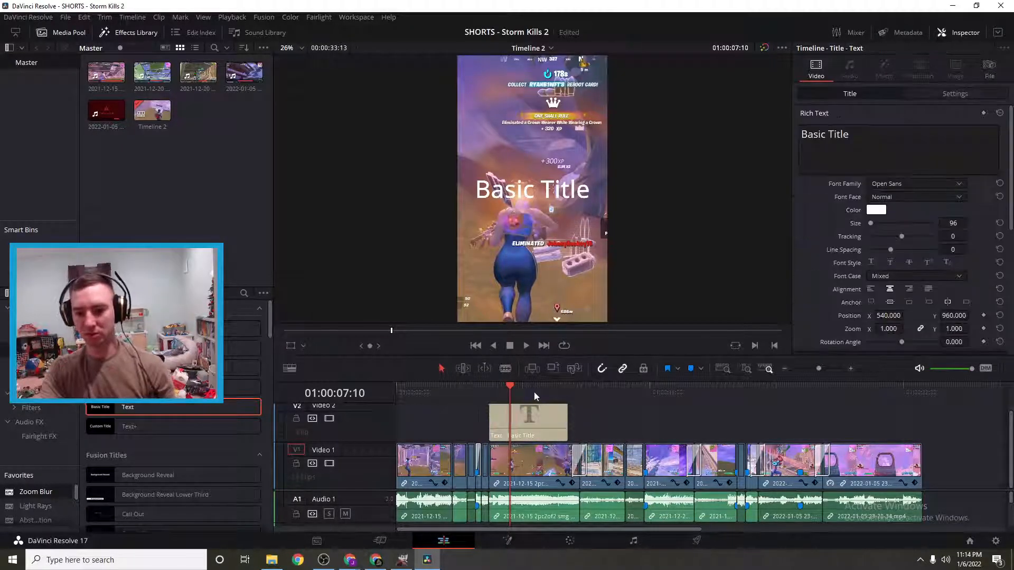
- Replace the title's placeholder text with "Stop storm camping", breaking the line before "camping"
left_click(848, 369)
left_click(849, 369)
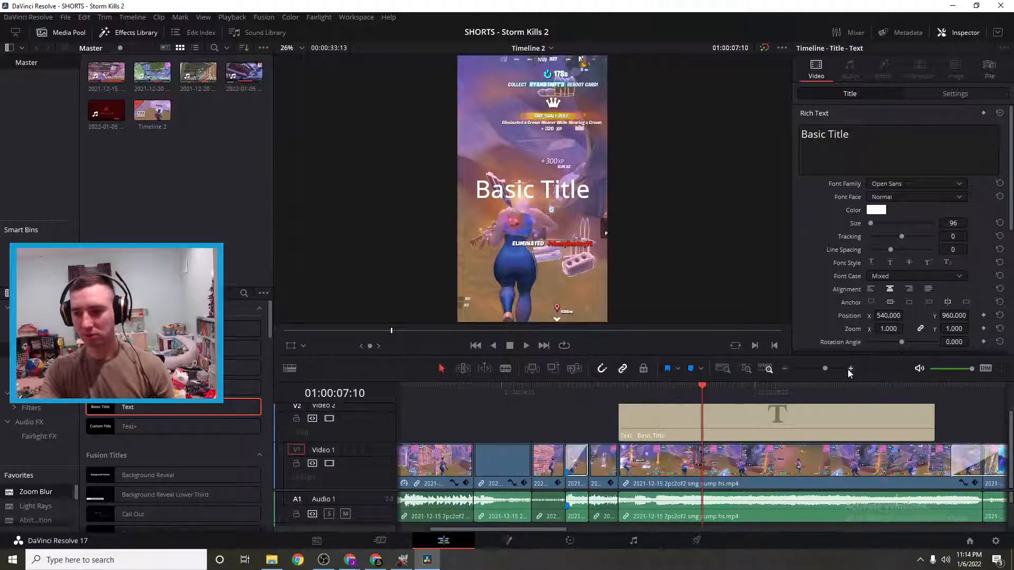
left_click(768, 424)
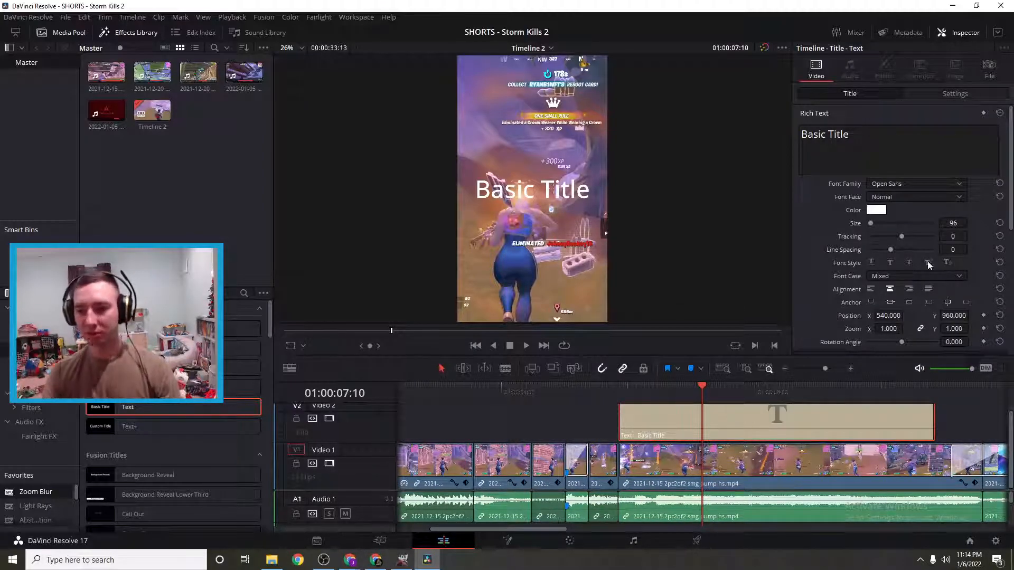
left_click_drag(856, 136, 801, 135)
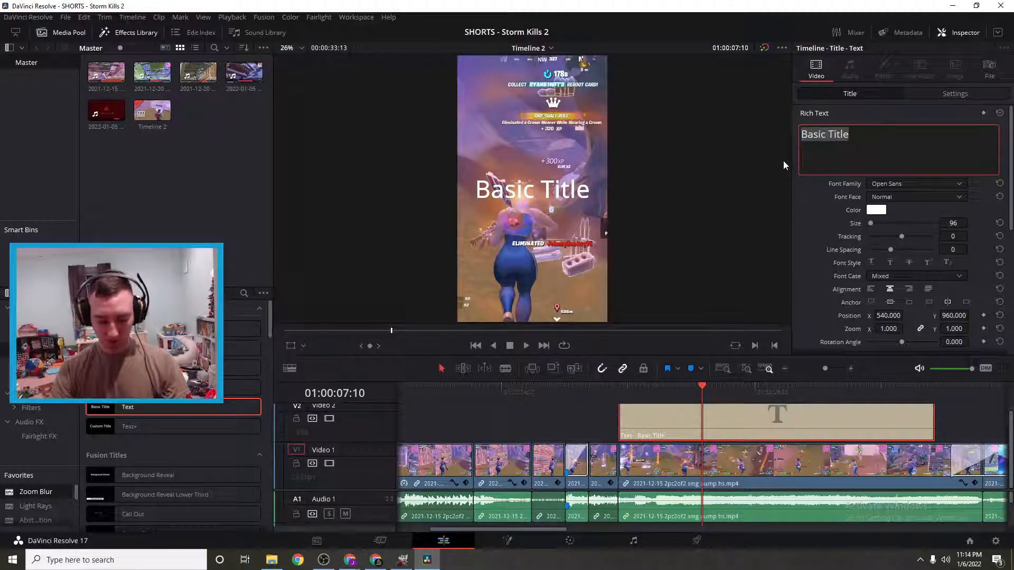
type("Stop")
type(" 5")
key("BackSpace")
type("storm")
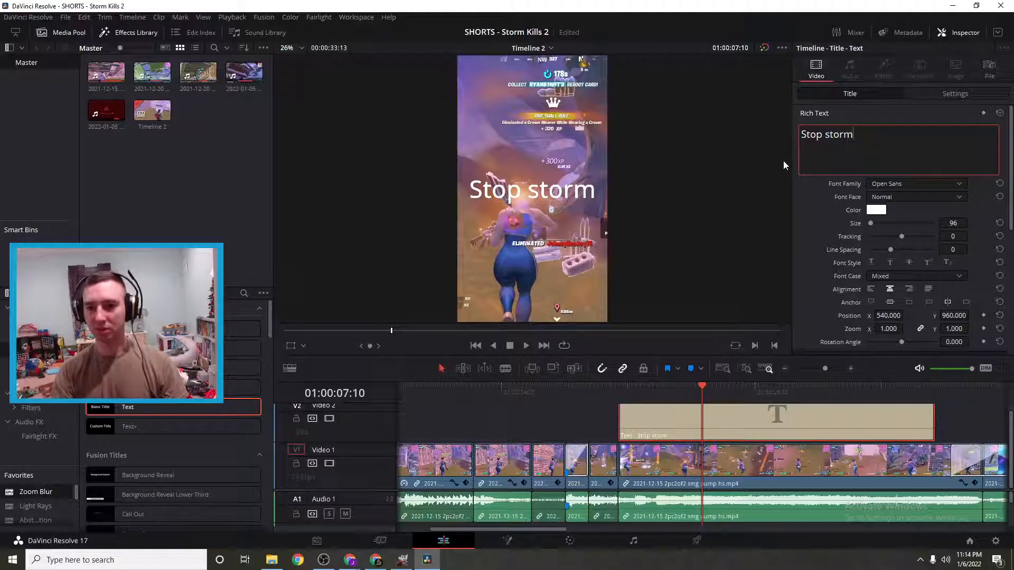
key("Return")
type("camping")
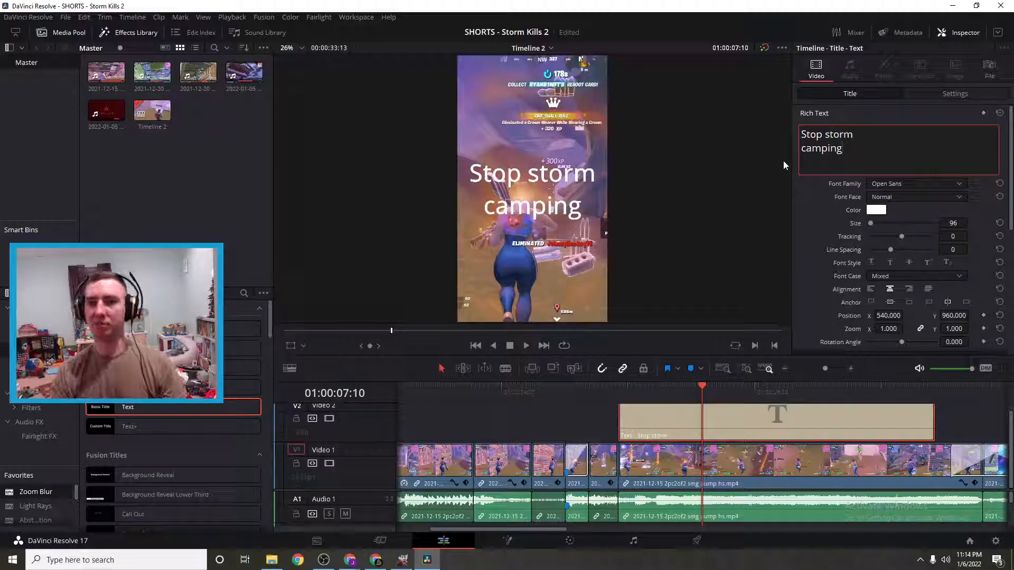
- Try underlining the whole title text and remove the underline again
key("ctrl+a")
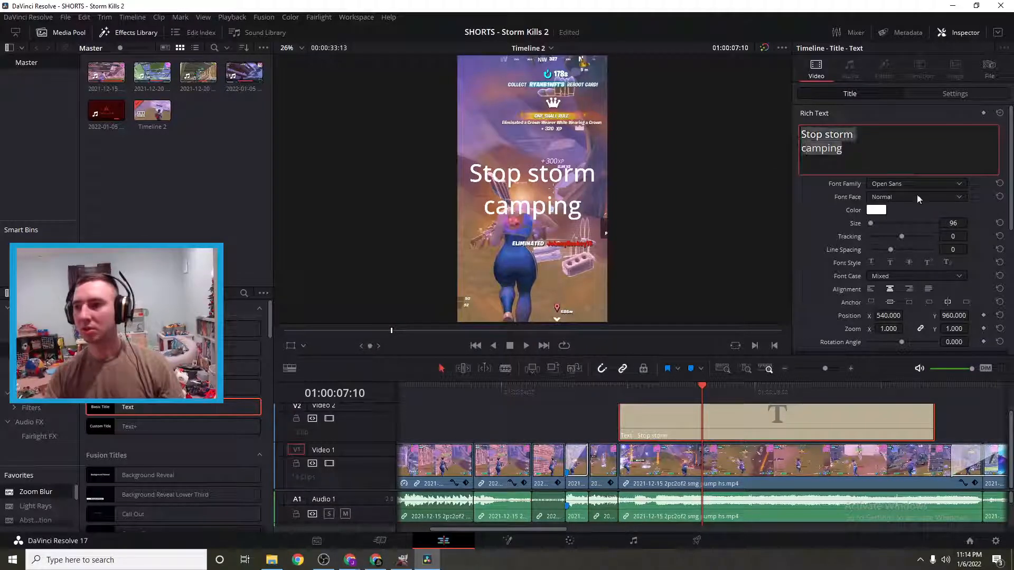
left_click(871, 264)
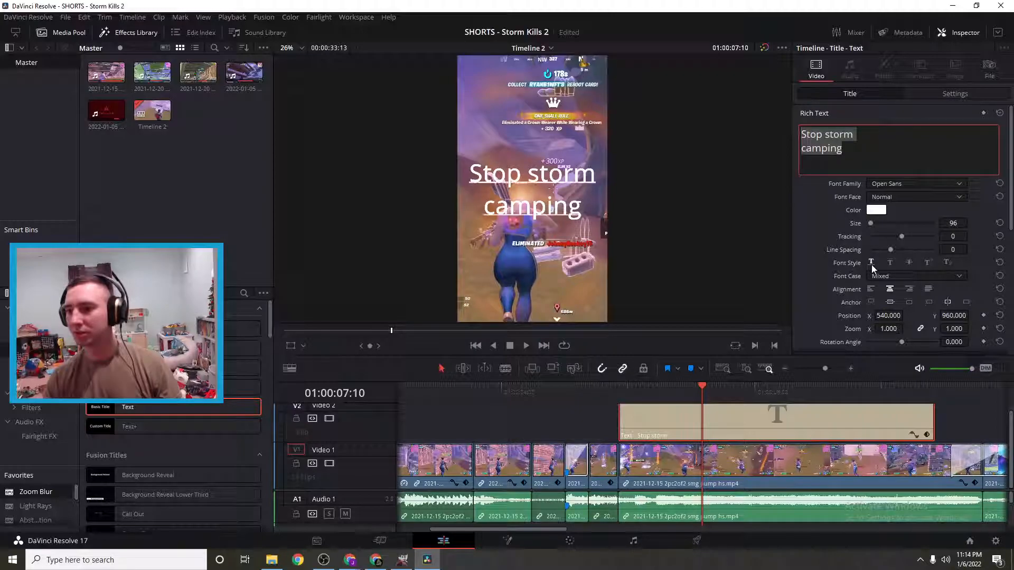
left_click(871, 264)
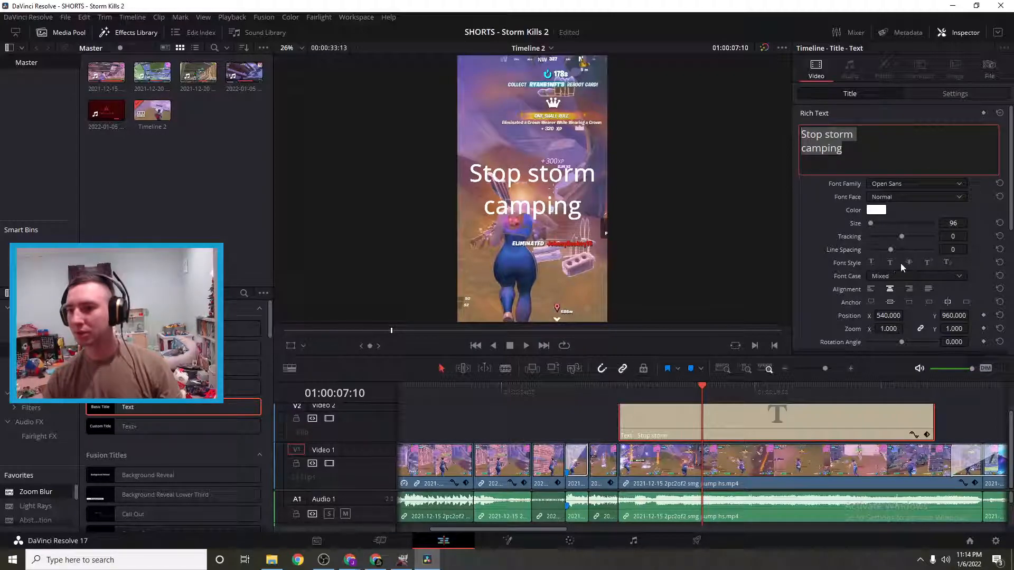
- Change the title's font family to Impact with the Bold font face
left_click(888, 195)
left_click(896, 223)
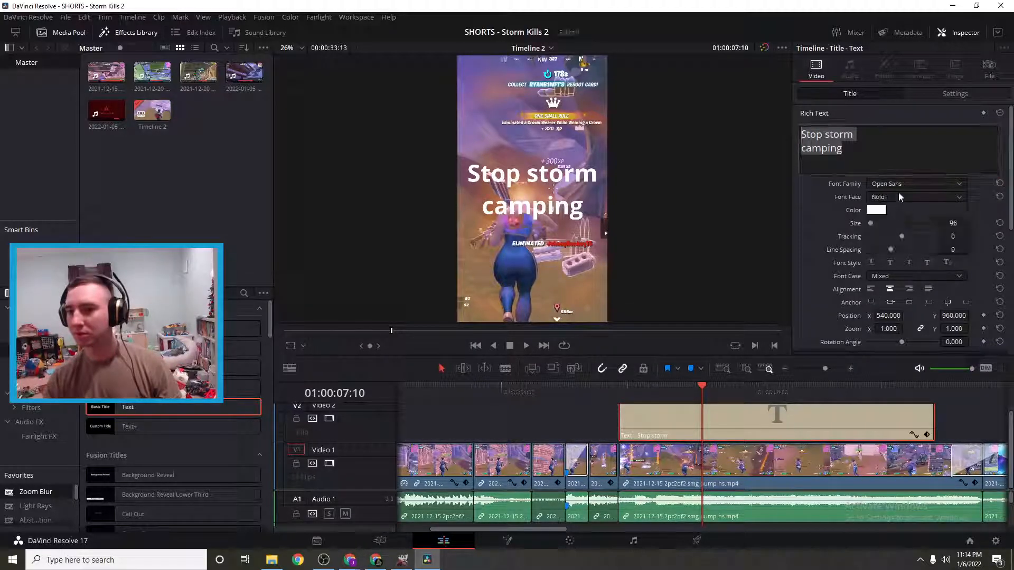
left_click(898, 186)
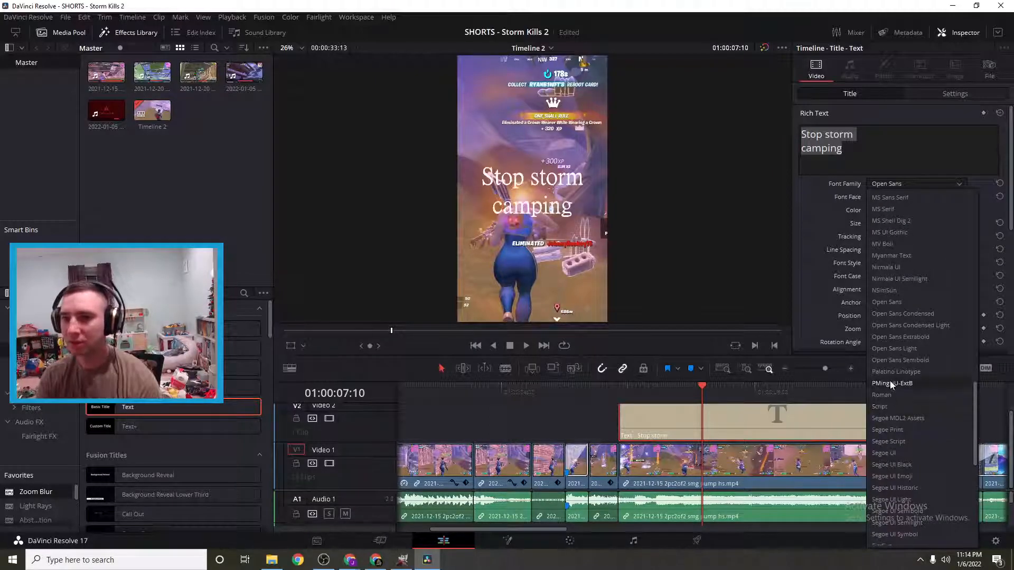
scroll(908, 335, "up", 9)
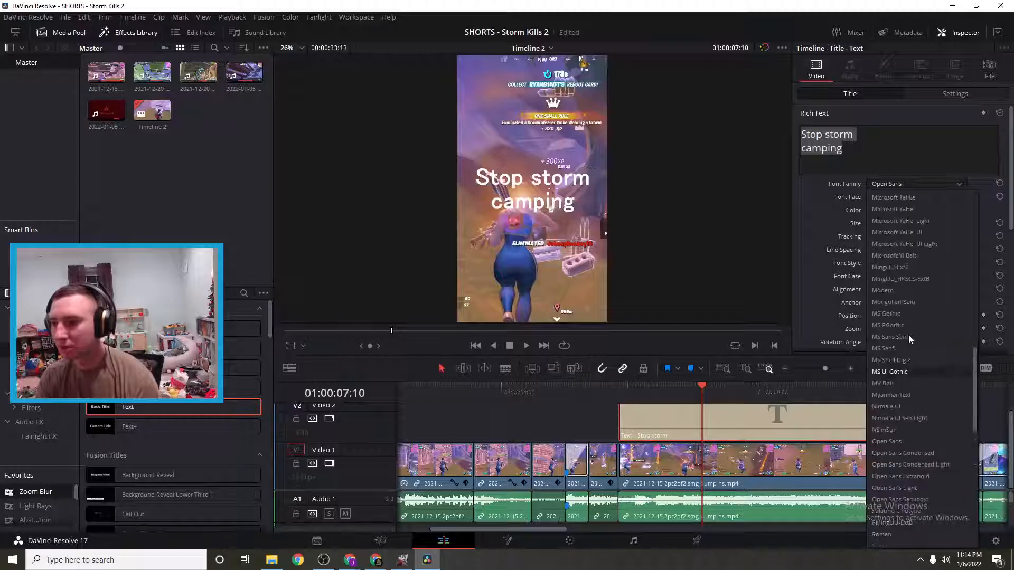
scroll(903, 295, "up", 3)
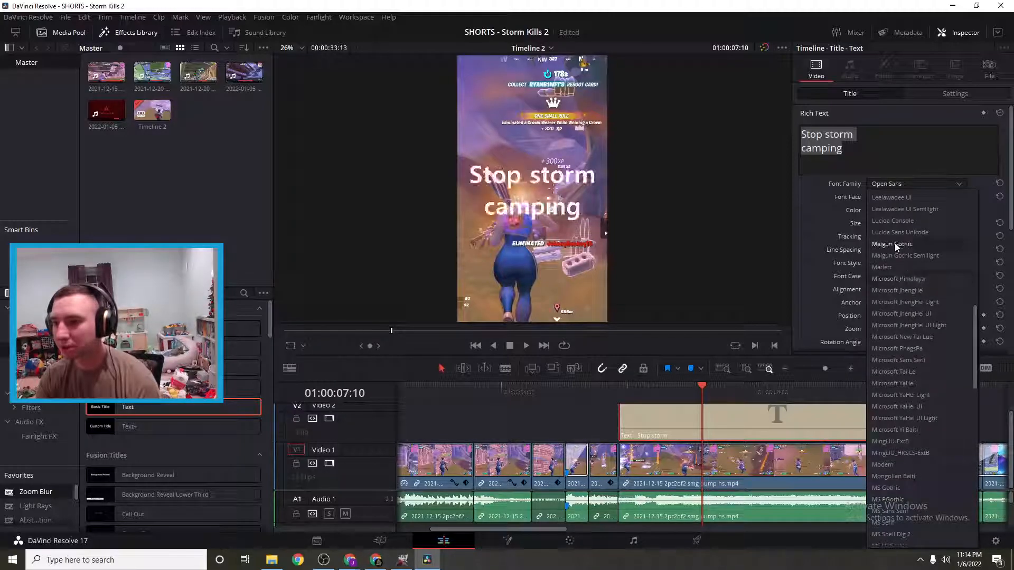
scroll(897, 253, "up", 3)
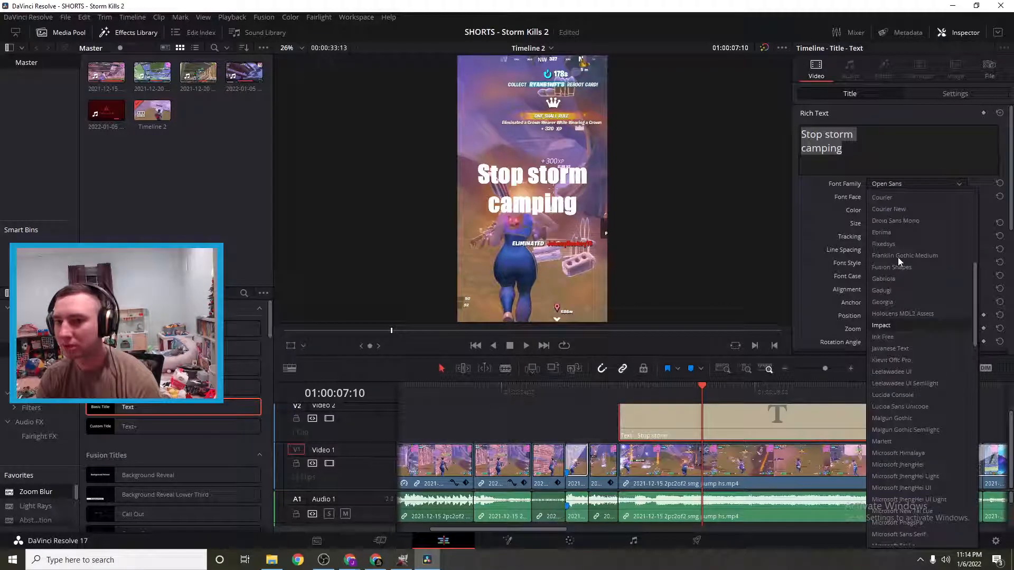
left_click(898, 326)
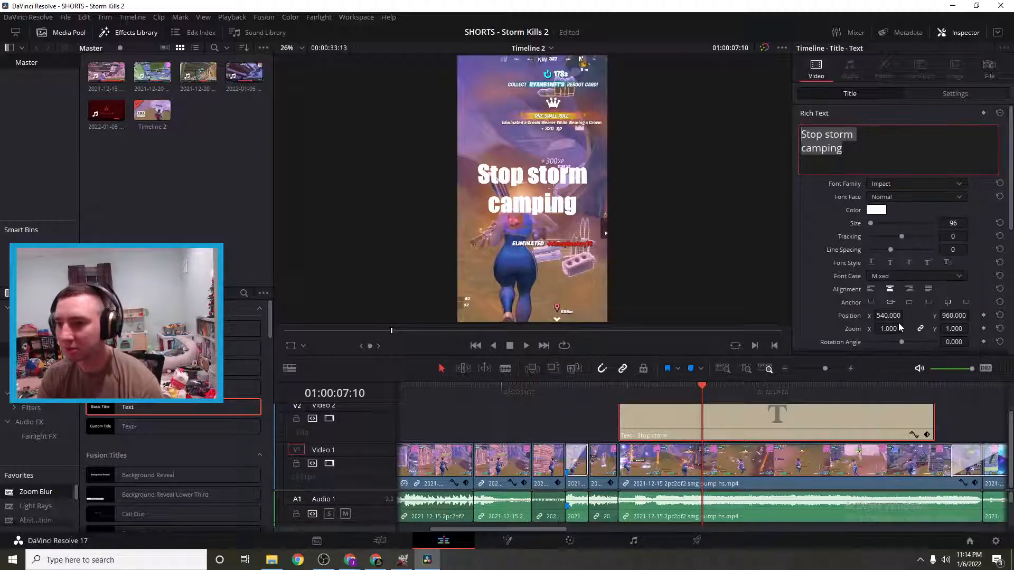
left_click(895, 197)
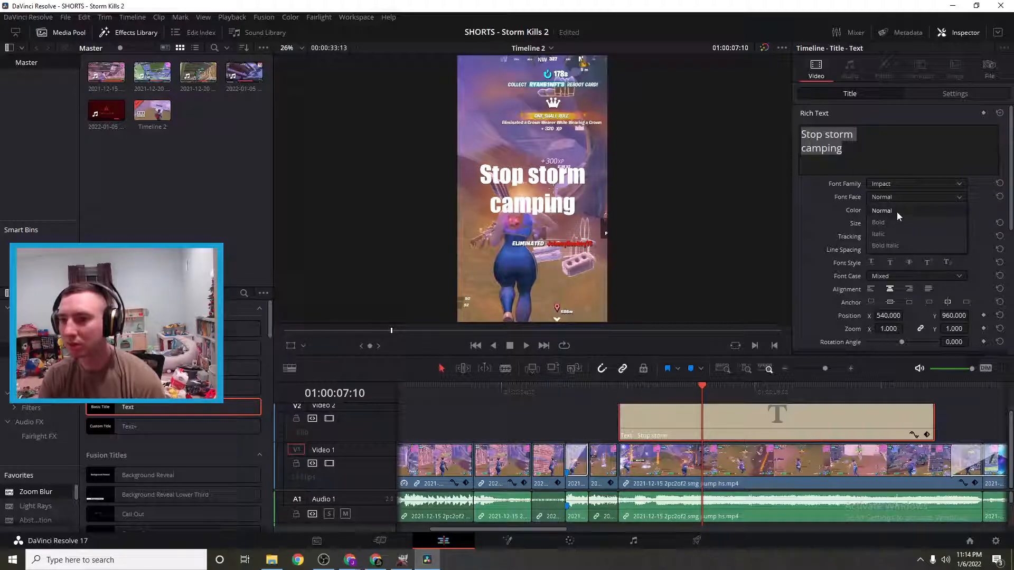
left_click(896, 220)
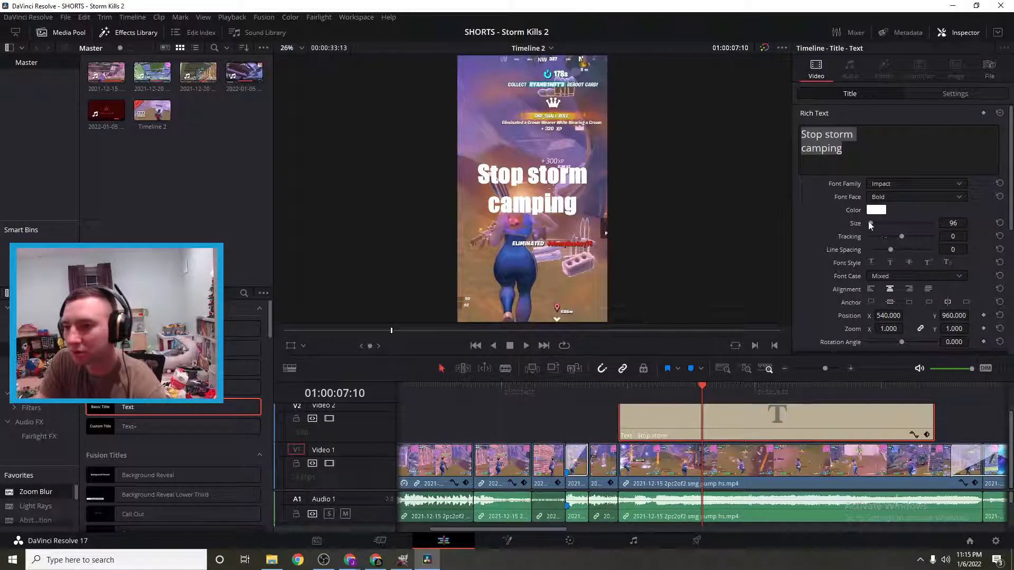
- Set the title's font size to 72 and its line spacing to -35
mouse_move(953, 224)
left_mouse_down()
mouse_move(931, 224)
mouse_move(975, 223)
mouse_move(955, 223)
left_mouse_up()
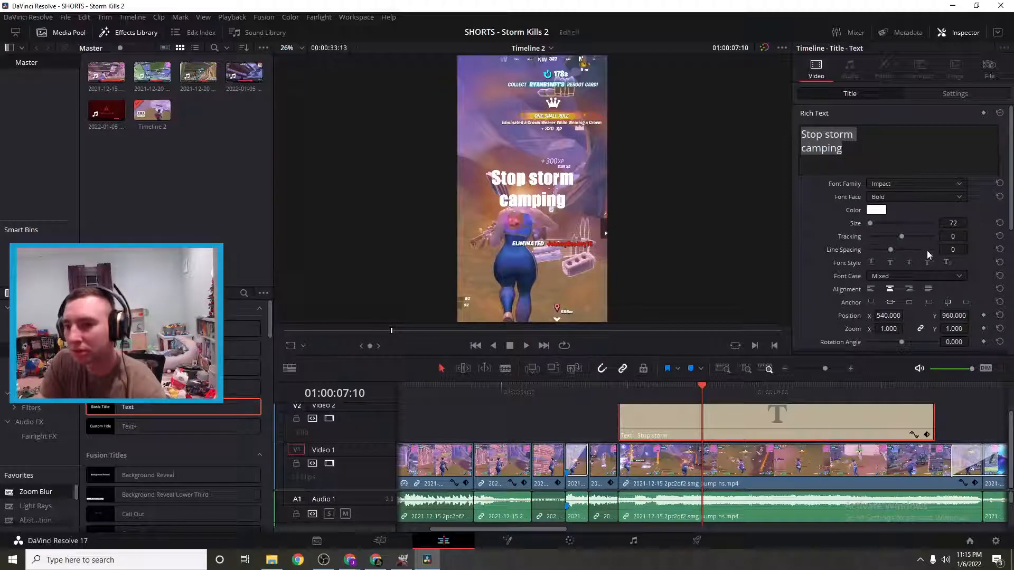
mouse_move(890, 251)
left_mouse_down()
mouse_move(898, 250)
mouse_move(889, 252)
left_mouse_up()
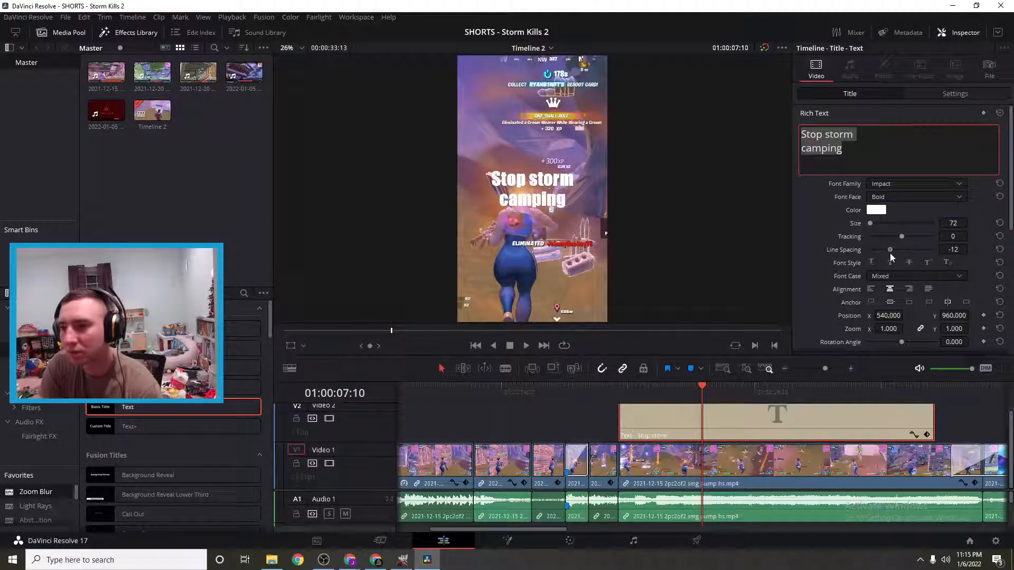
double_click(953, 250)
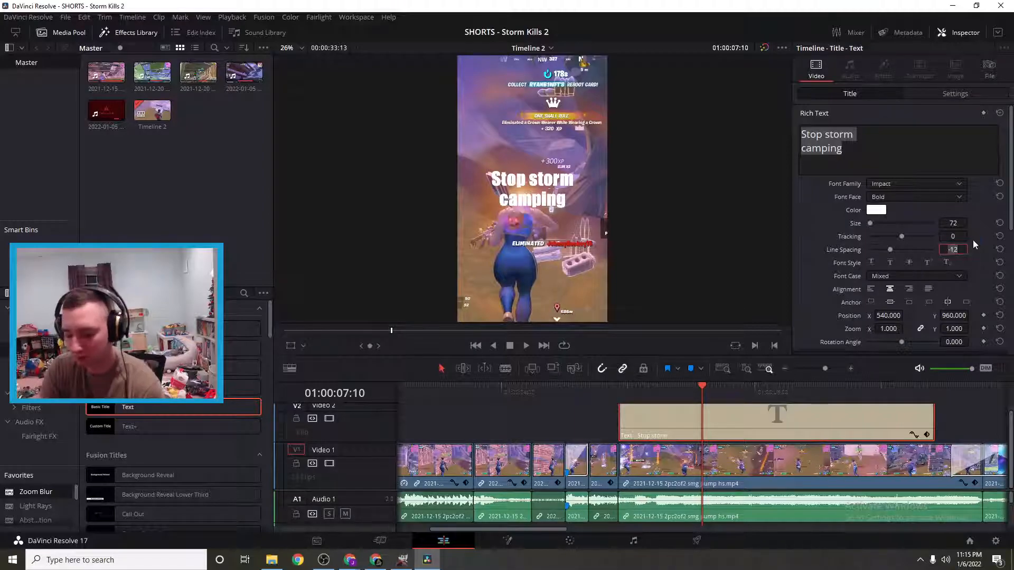
type("0")
key("Return")
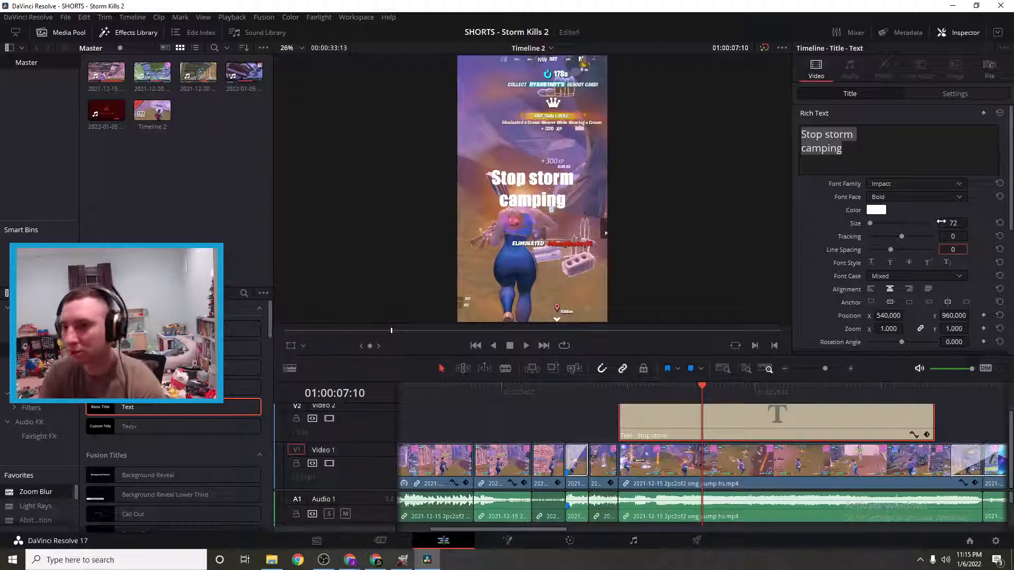
left_click(892, 250)
left_click_drag(891, 250, 889, 252)
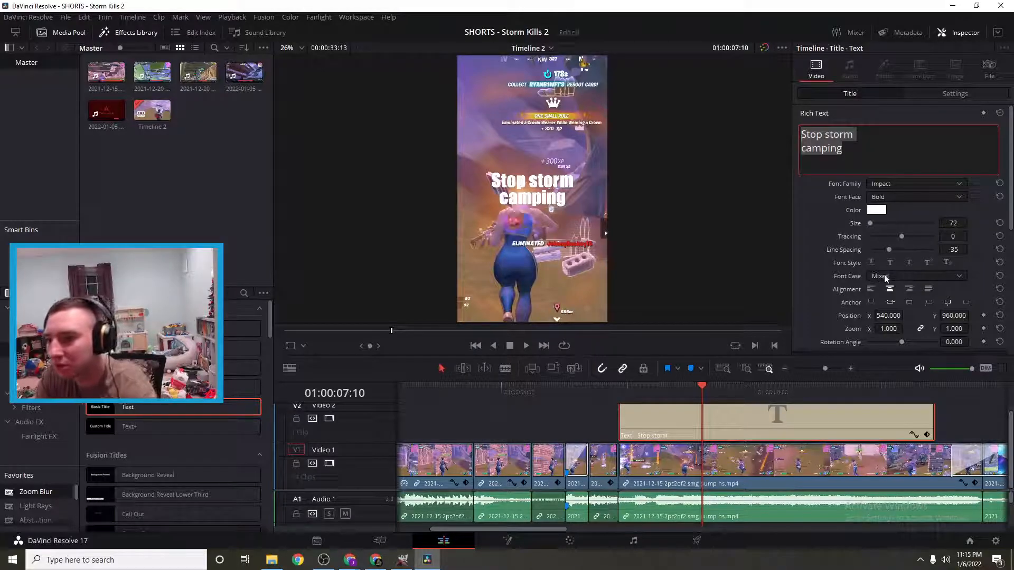
left_click(887, 275)
left_click(887, 276)
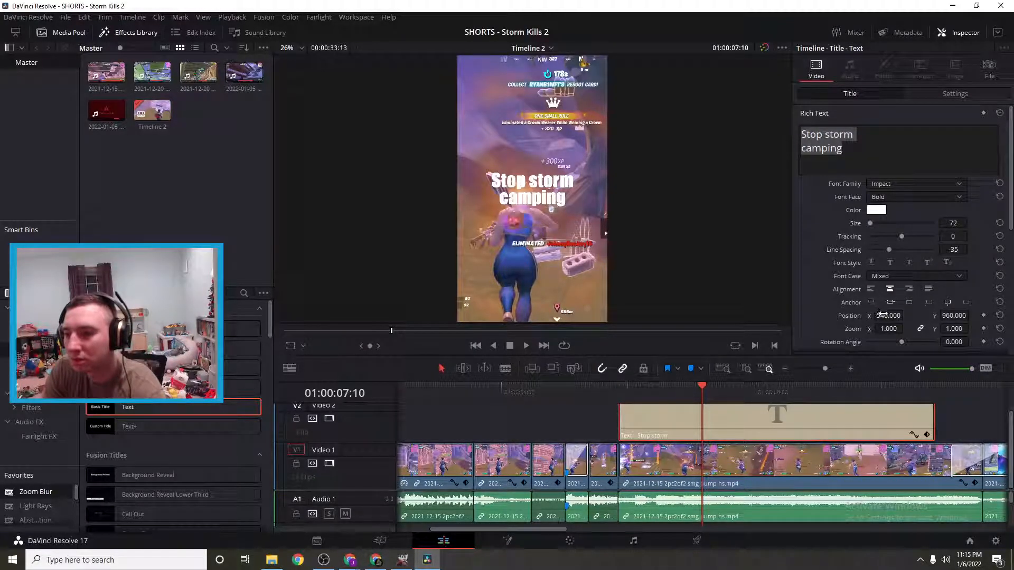
- Keep the title horizontally centred at X 540 and raise it to a Y position of 1271
left_click_drag(882, 313, 885, 317)
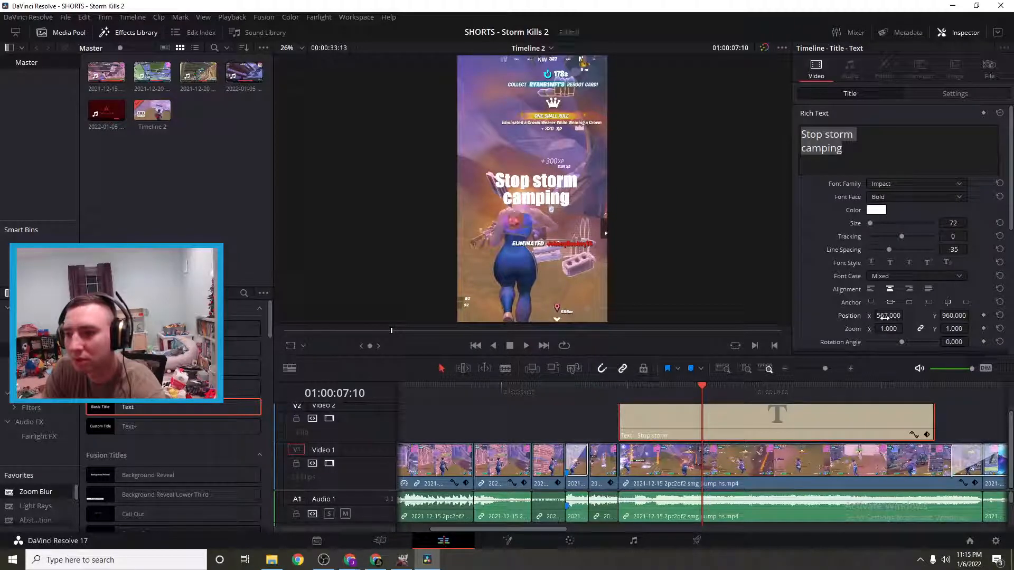
left_click(999, 316)
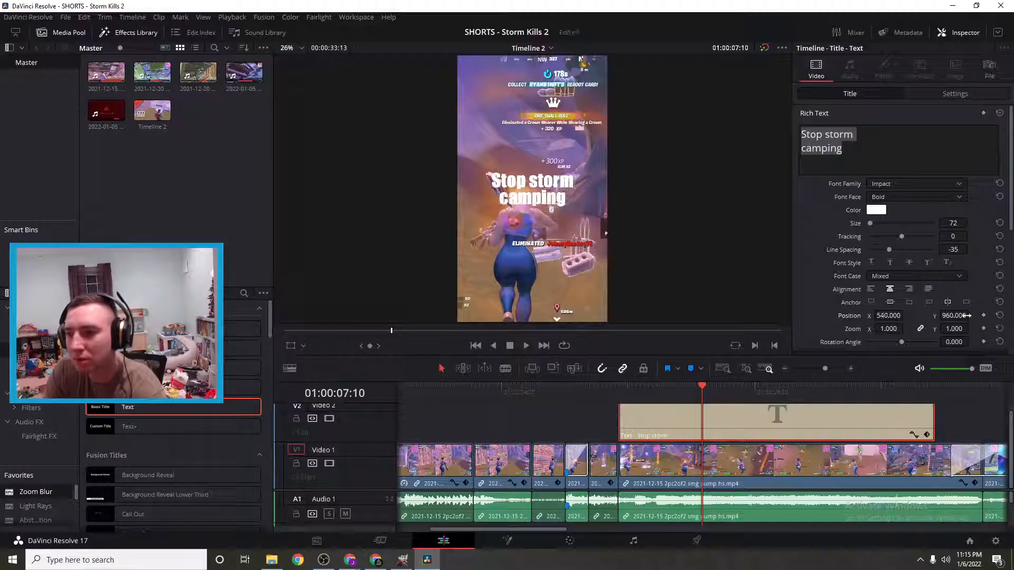
mouse_move(955, 315)
left_mouse_down()
mouse_move(976, 315)
mouse_move(951, 316)
left_mouse_up()
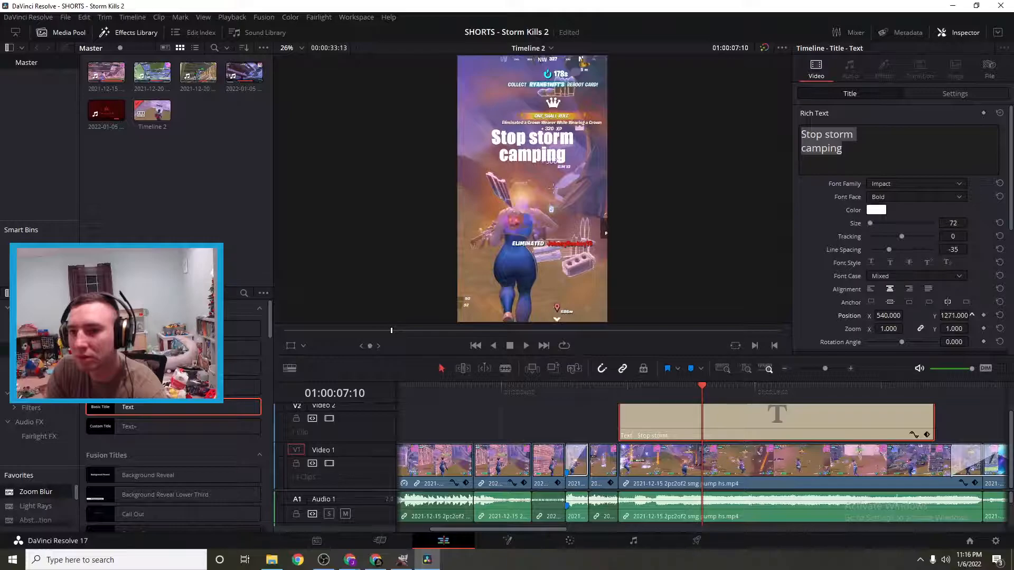
- Move the playhead to 01:00:09:11 and extend the title text with "in" after "camping" and "Fortnite!" on a third line
left_click_drag(699, 385, 830, 409)
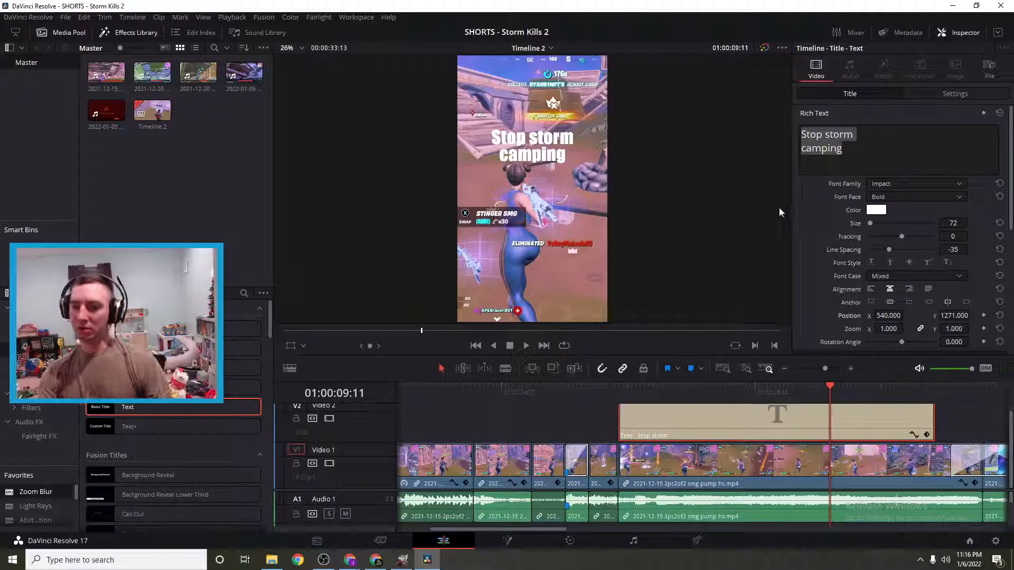
left_click(856, 147)
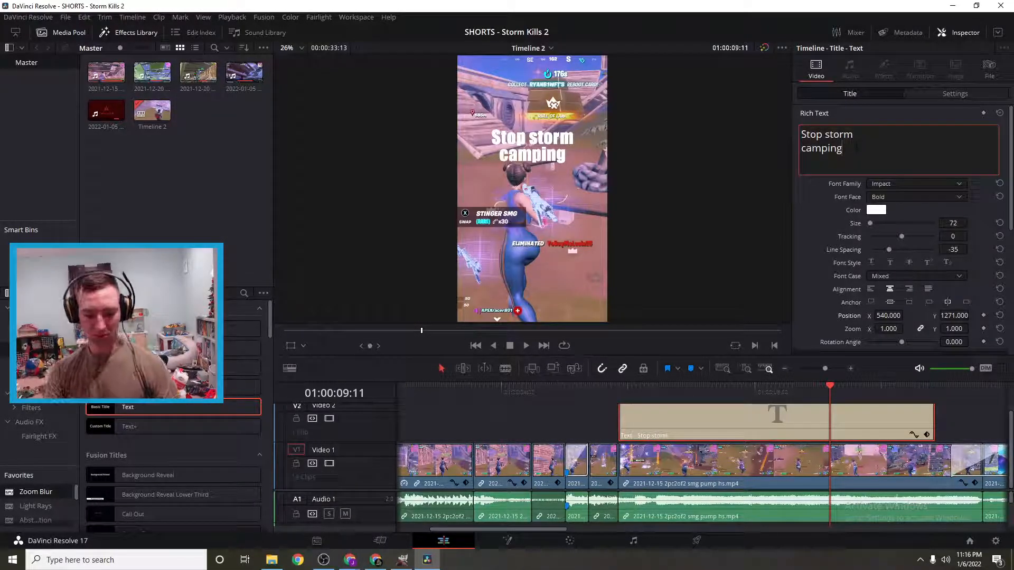
type("in")
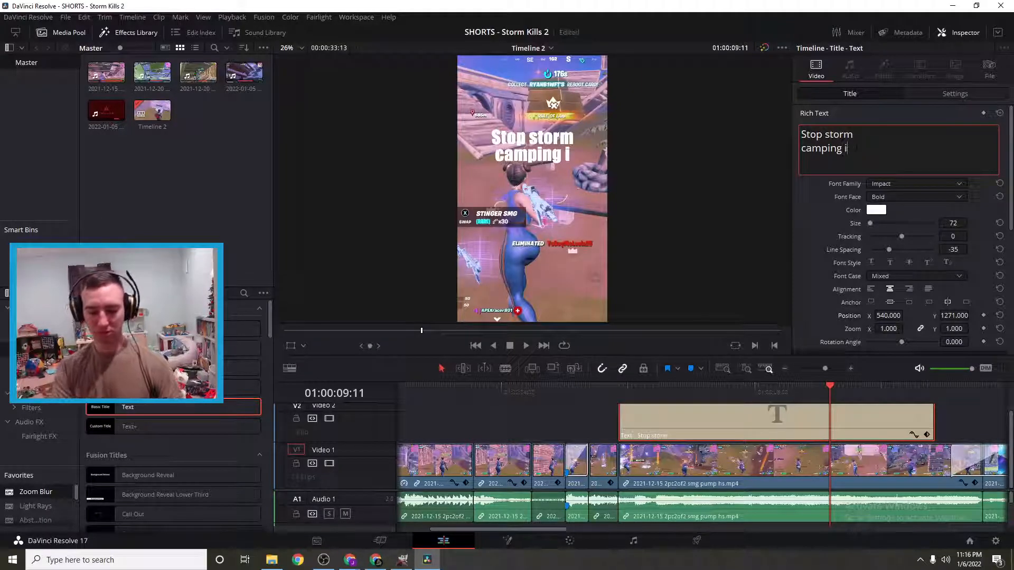
key("Return")
type("Fortnite!")
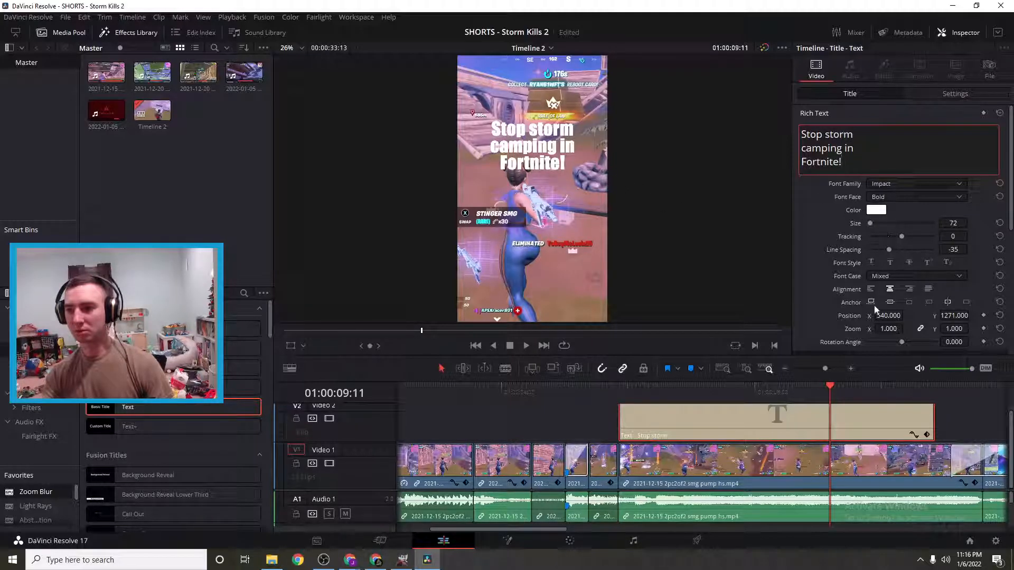
- Try a title zoom of 1.320, reset the zoom, and raise the title to a Y position of 1343
left_click_drag(890, 329, 906, 328)
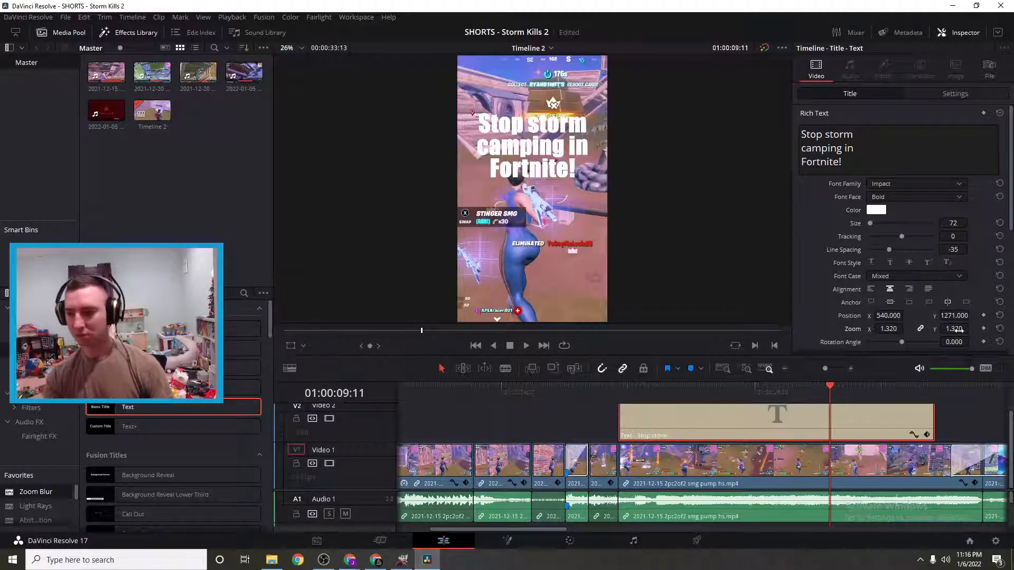
left_click(1000, 329)
left_click_drag(956, 315, 958, 316)
- Change the title's text colour to black (#000000) and its font face to Normal
left_click(876, 210)
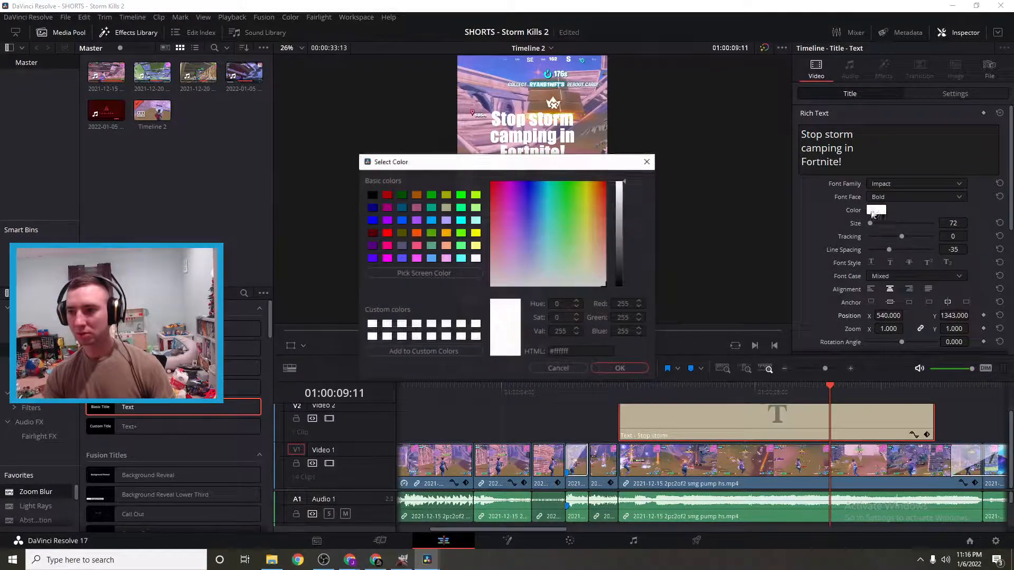
left_click(372, 195)
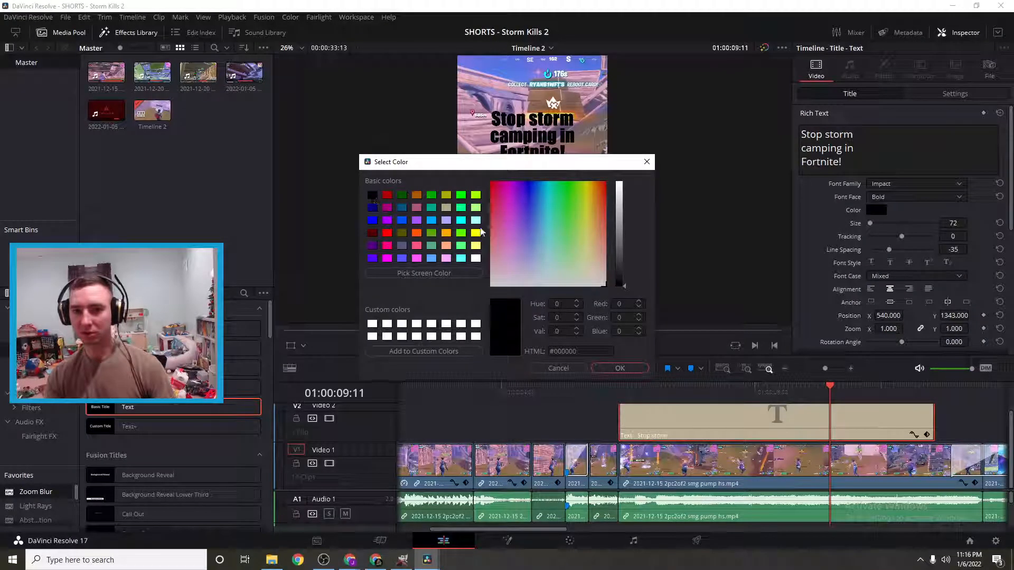
left_click(620, 369)
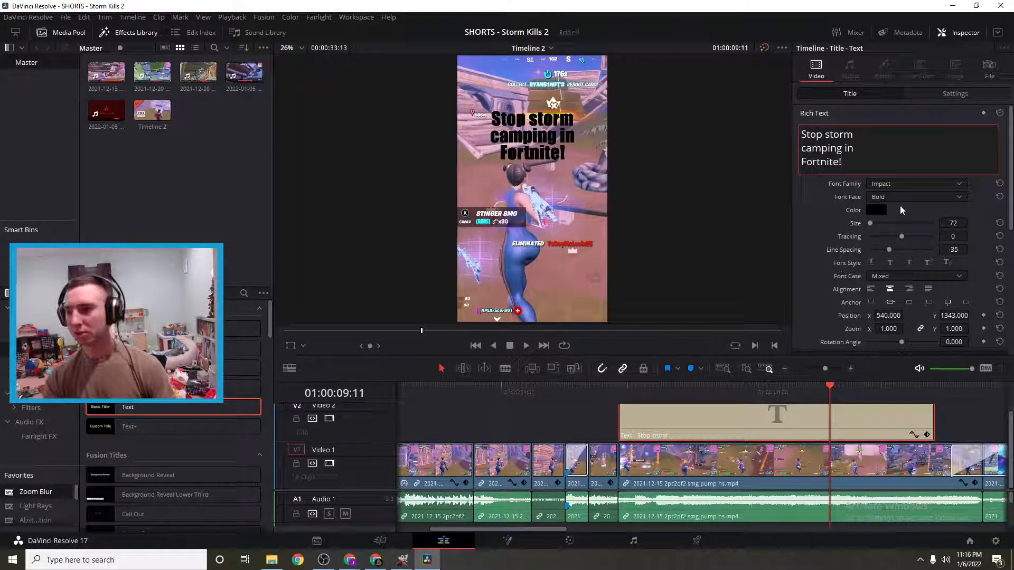
left_click(884, 197)
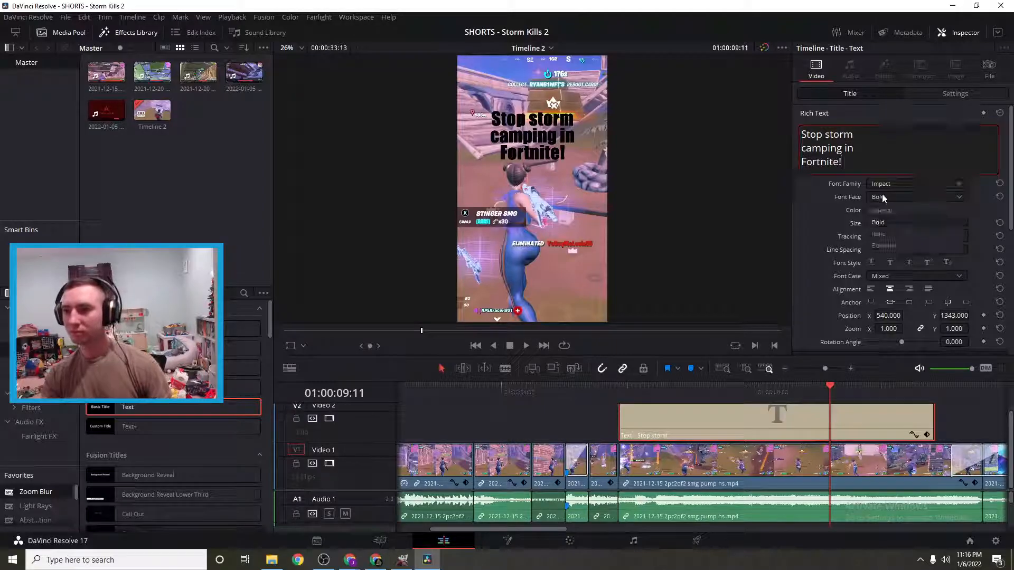
left_click(882, 211)
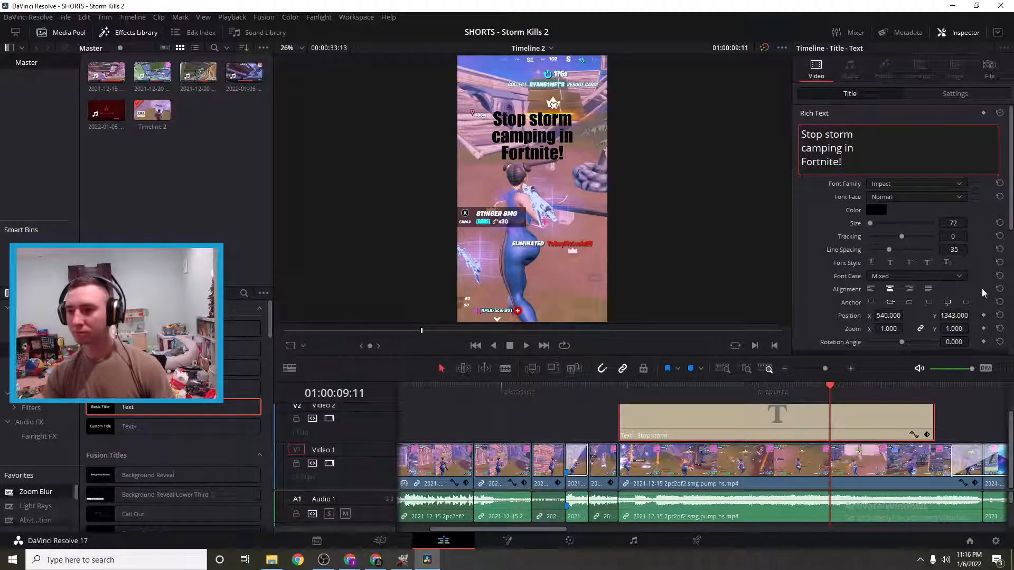
- Reset the title's position and raise it to a Y position of 1317
left_click_drag(889, 315, 906, 315)
left_click(1000, 316)
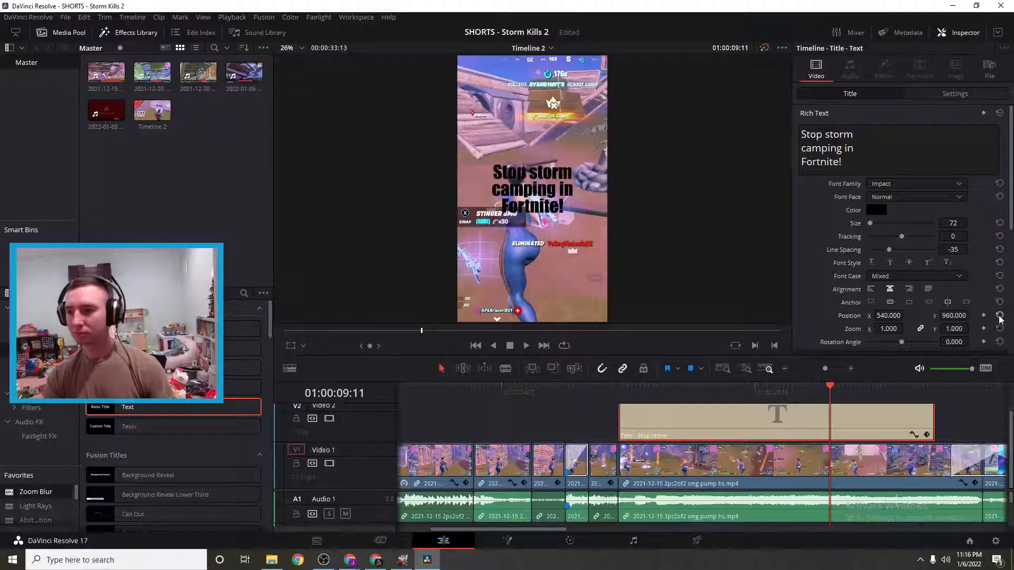
left_click_drag(954, 315, 972, 315)
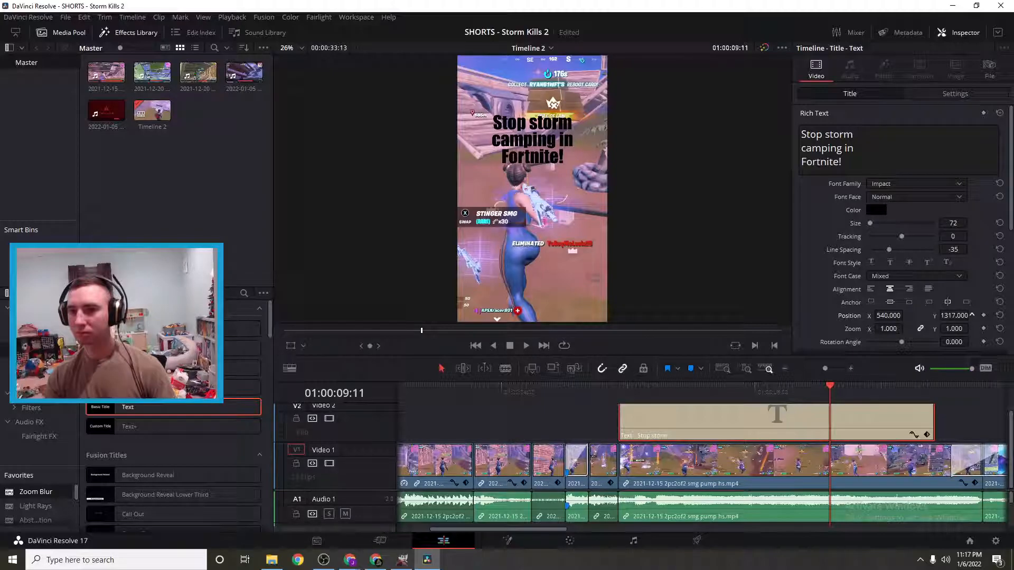
- Set the title's drop shadow X offset to 1 and turn off its stroke
scroll(981, 306, "down", 4)
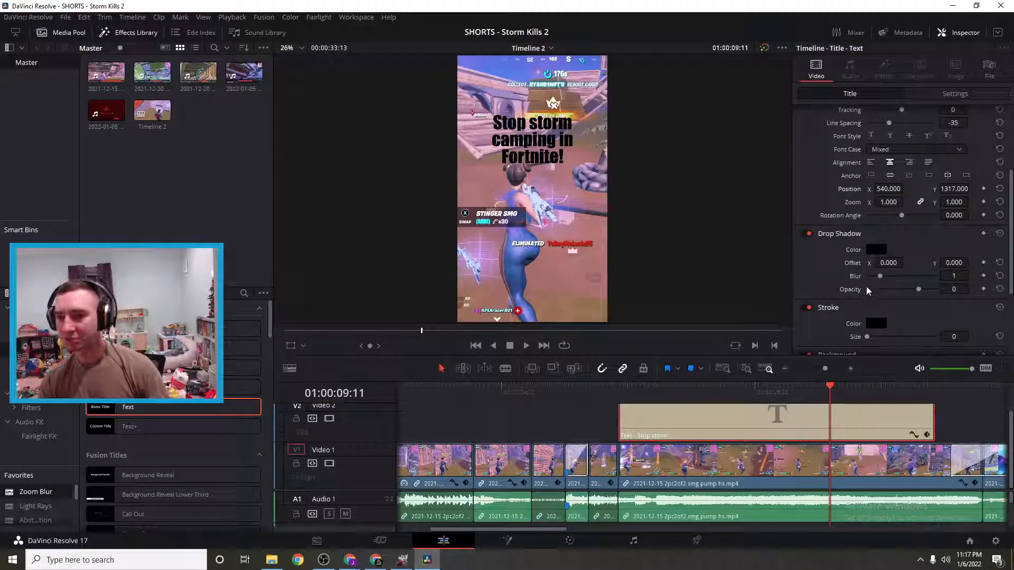
mouse_move(888, 262)
left_mouse_down()
mouse_move(901, 263)
mouse_move(885, 262)
left_mouse_up()
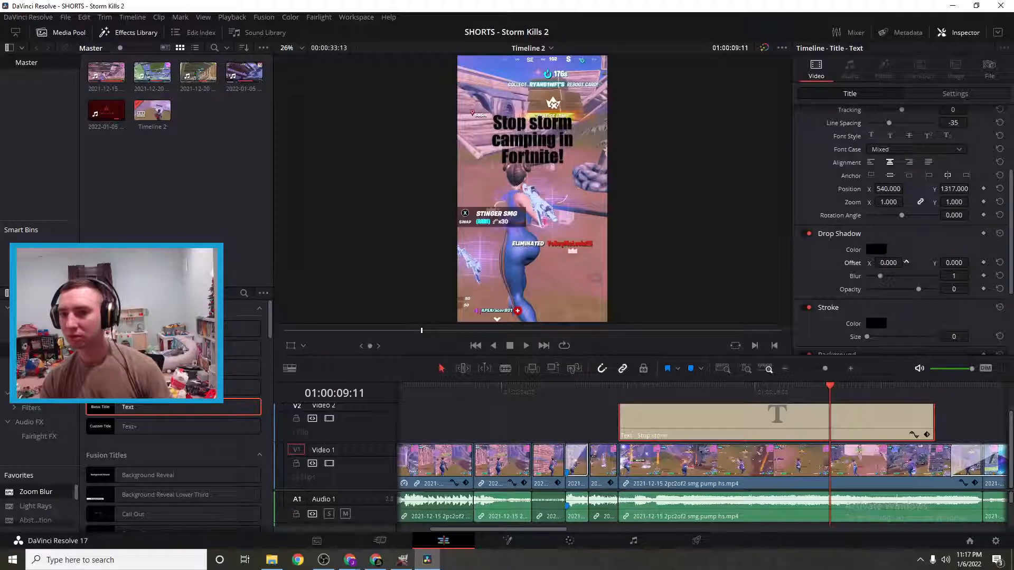
left_click(809, 307)
- Set the title's background colour to light grey (#e8e8e8) and turn the background off
scroll(871, 315, "down", 2)
scroll(871, 315, "down", 4)
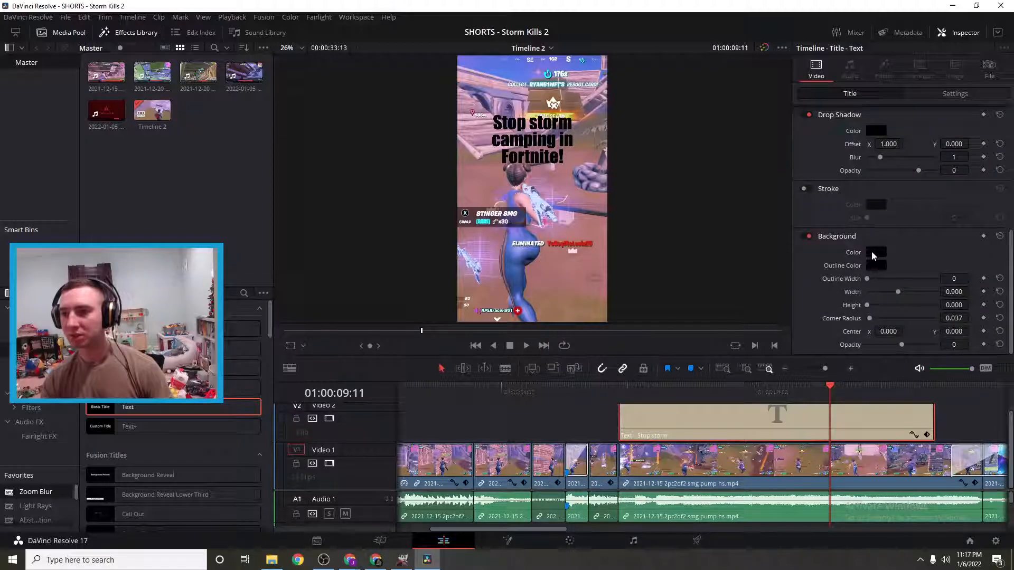
left_click(874, 253)
left_click_drag(618, 221, 622, 195)
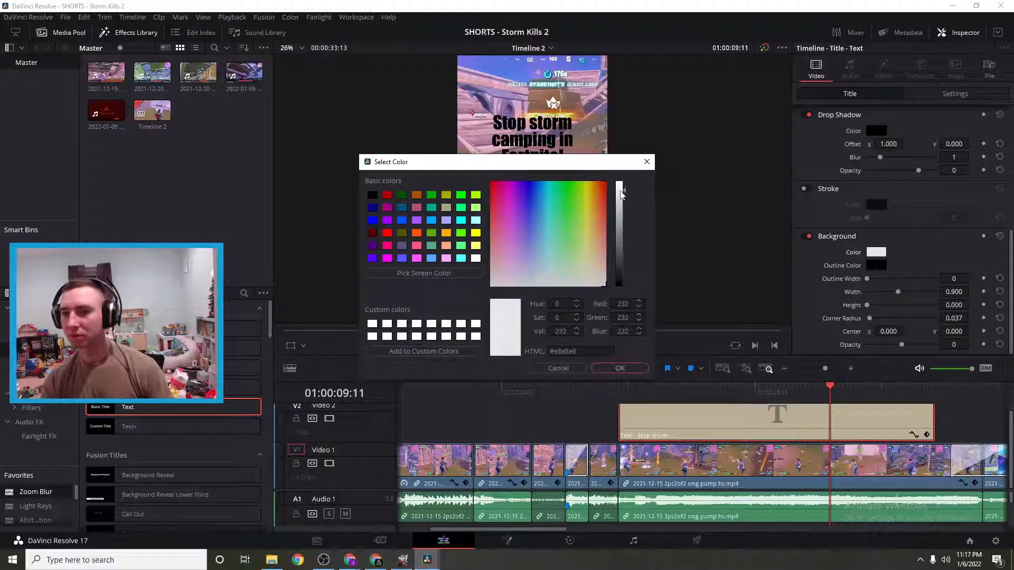
left_click(640, 368)
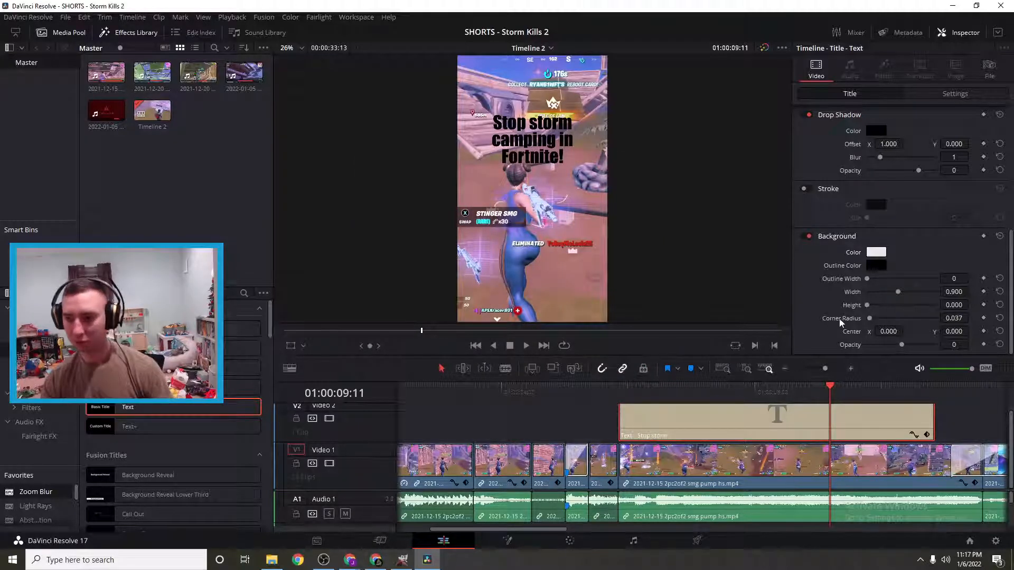
left_click(803, 236)
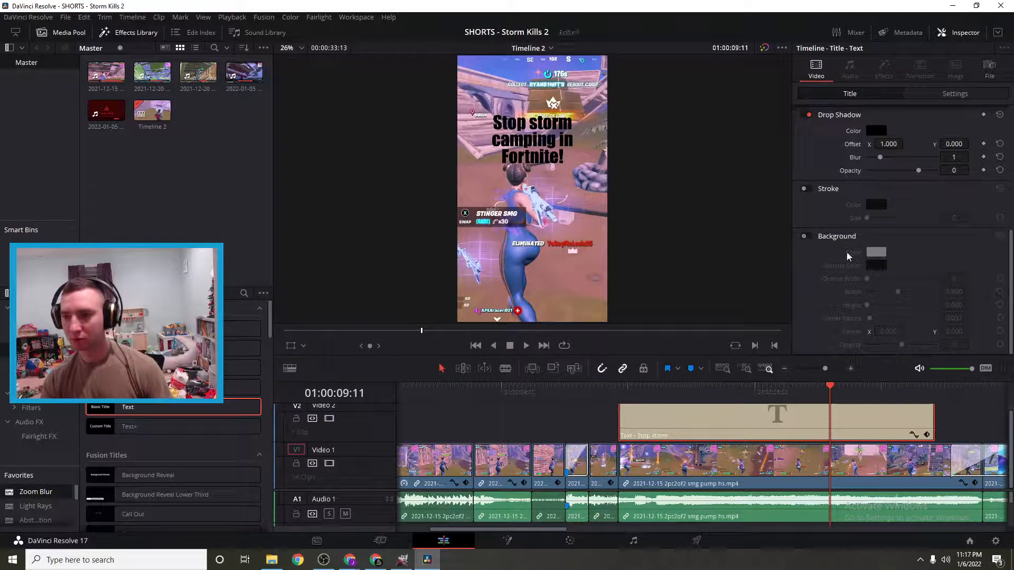
left_click_drag(1011, 280, 1009, 146)
left_click(960, 94)
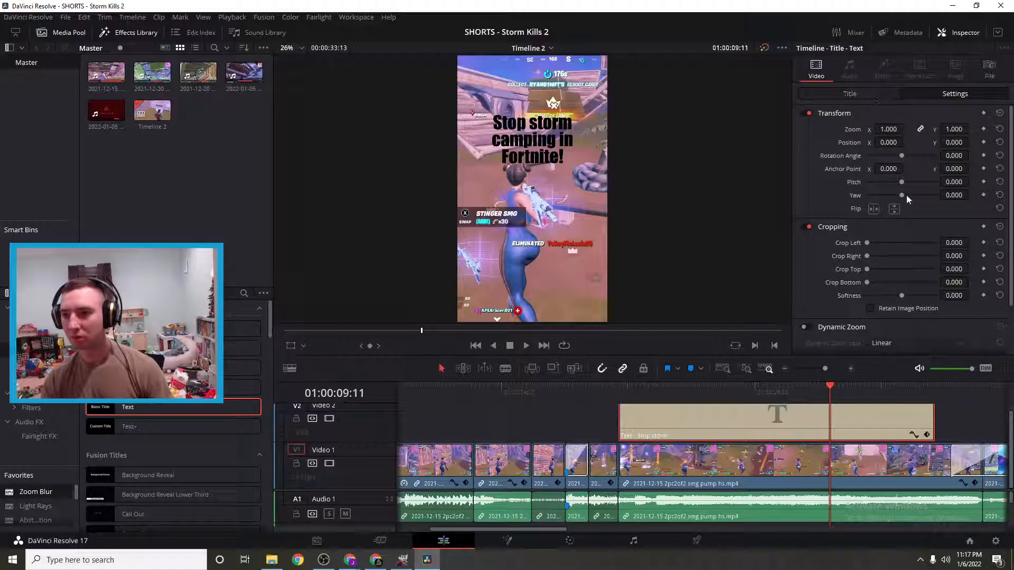
scroll(906, 195, "down", 2)
scroll(907, 217, "up", 2)
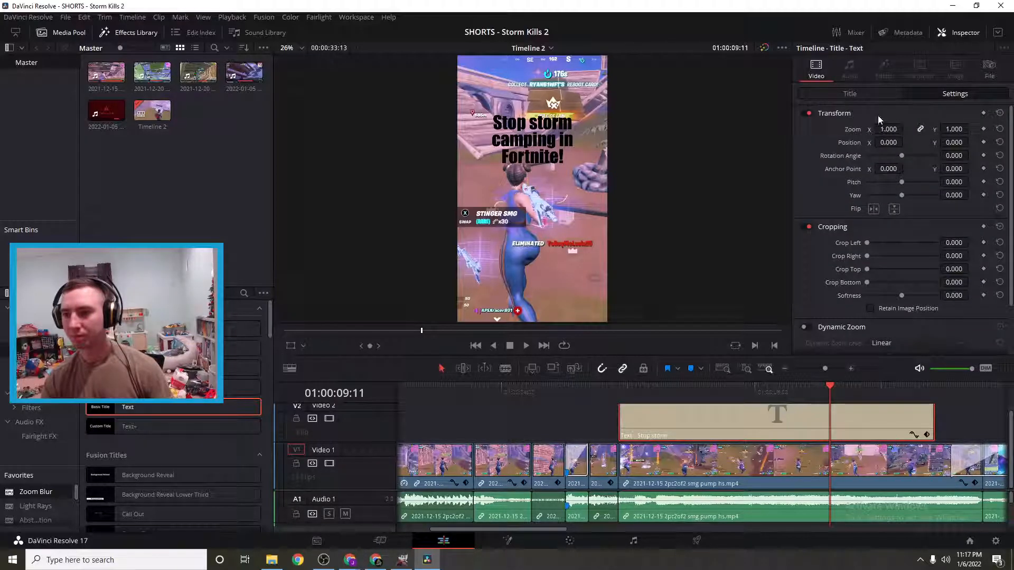
left_click(865, 91)
- Try a drop shadow with X offset 18 and opacity 34 on the title, resetting the offset and turning the shadow off
scroll(934, 249, "down", 3)
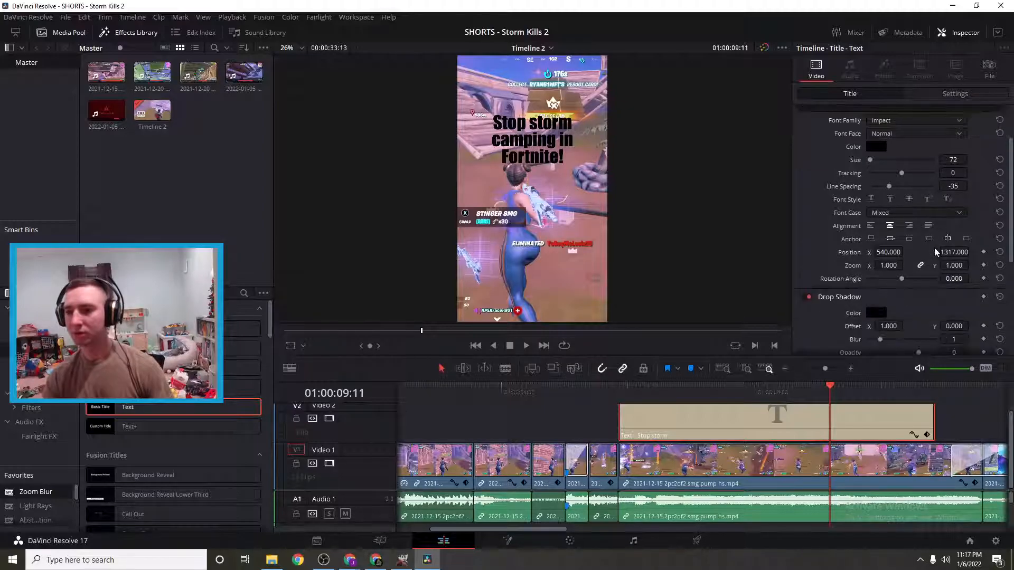
scroll(897, 254, "up", 1)
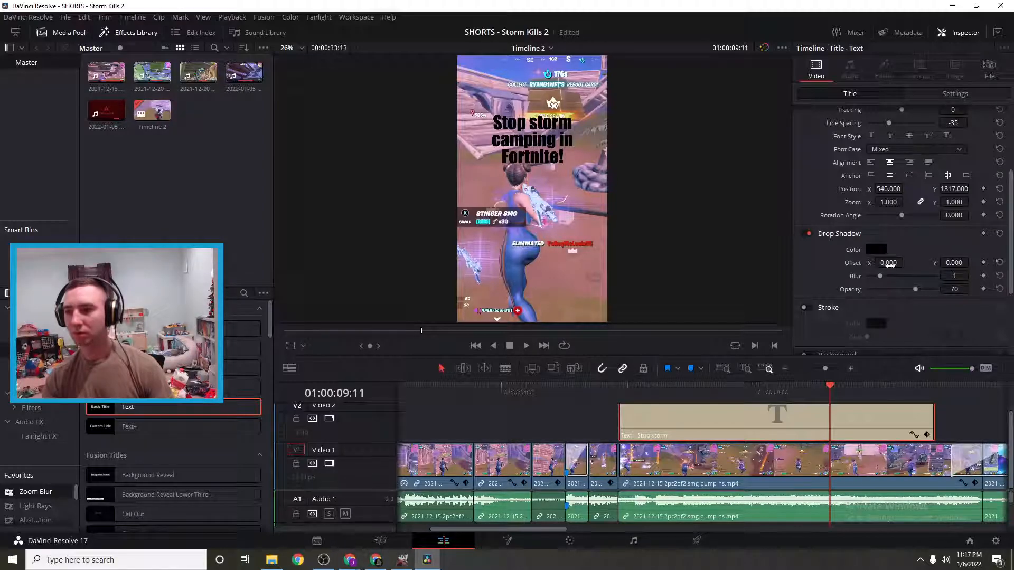
left_click_drag(890, 265, 906, 263)
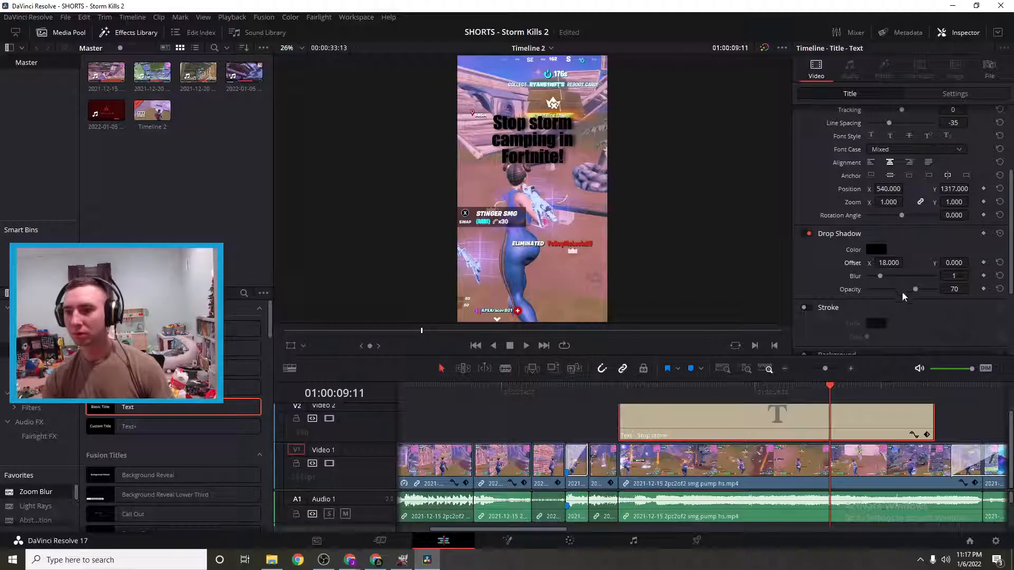
left_click_drag(922, 293, 896, 294)
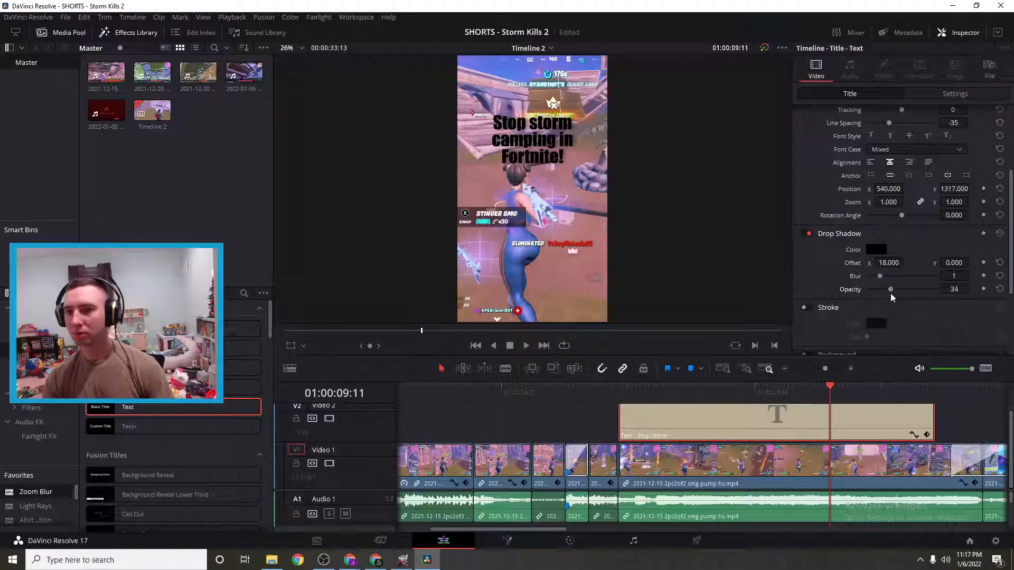
left_click(999, 263)
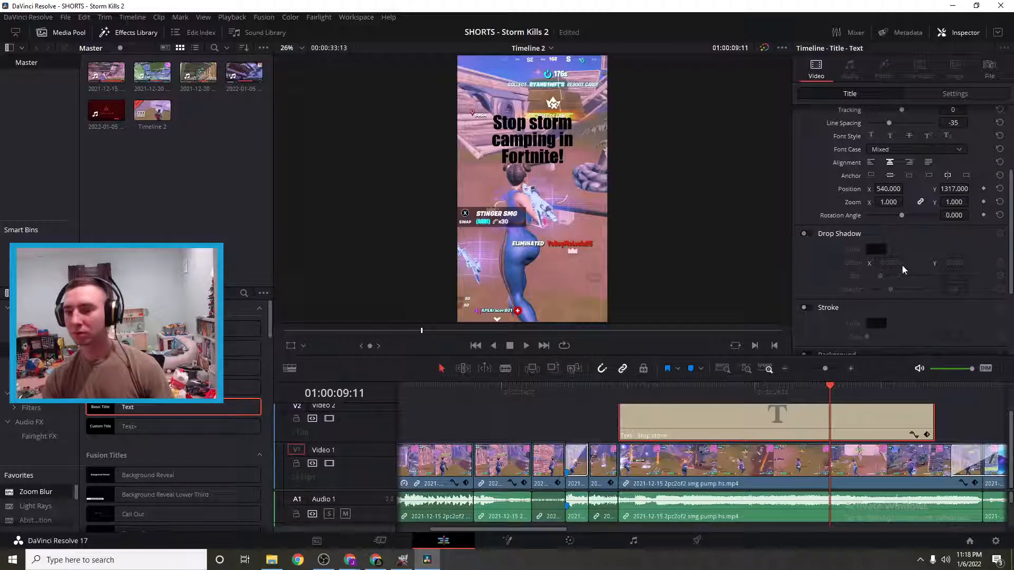
scroll(940, 264, "up", 4)
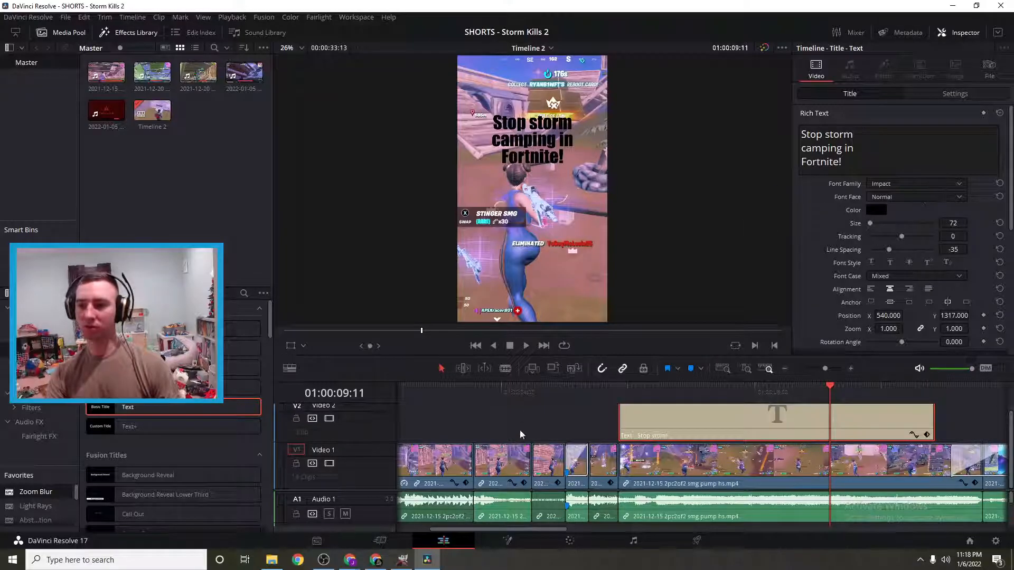
- Extend the end of the "Stop storm" title to the next transition and play the video from 01:00:05:23
mouse_move(936, 426)
left_mouse_down()
mouse_move(996, 426)
mouse_move(929, 427)
mouse_move(947, 427)
left_mouse_up()
left_click_drag(833, 391, 588, 389)
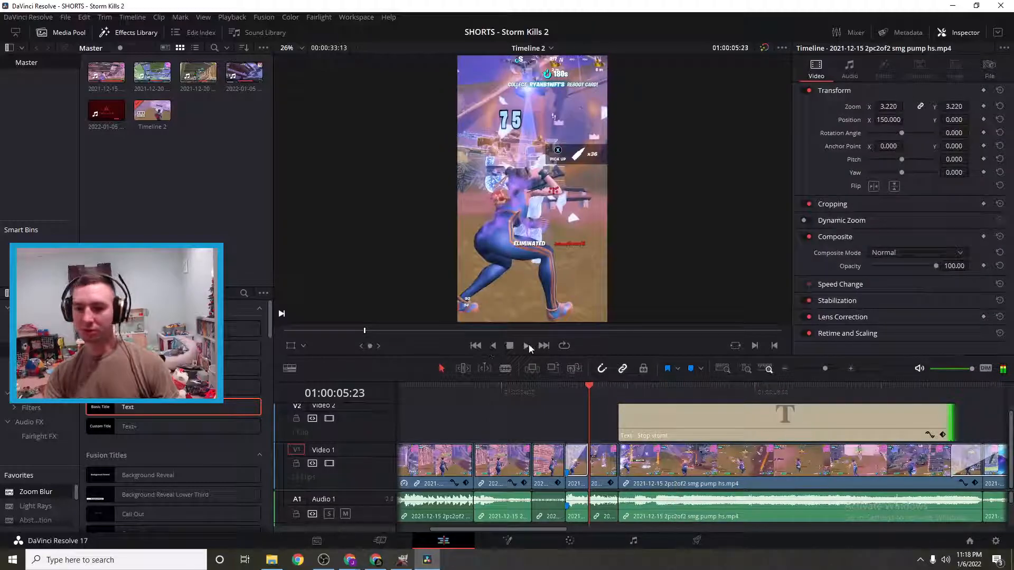
left_click(527, 345)
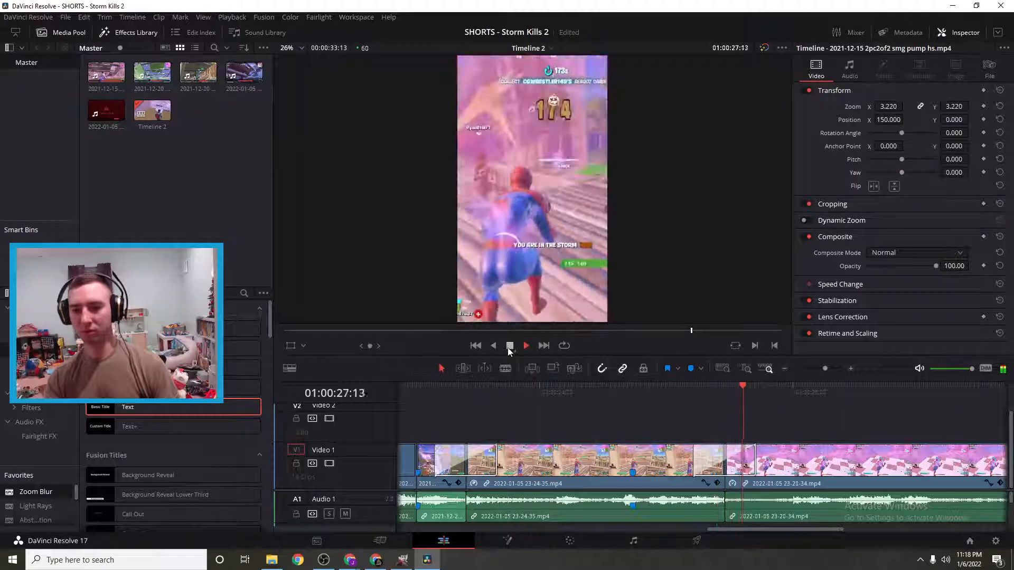
left_click(508, 347)
- Add a Text title on Video 2 over the last clip, reading "Don't turn your back on me!" on two lines
left_click_drag(840, 385, 769, 391)
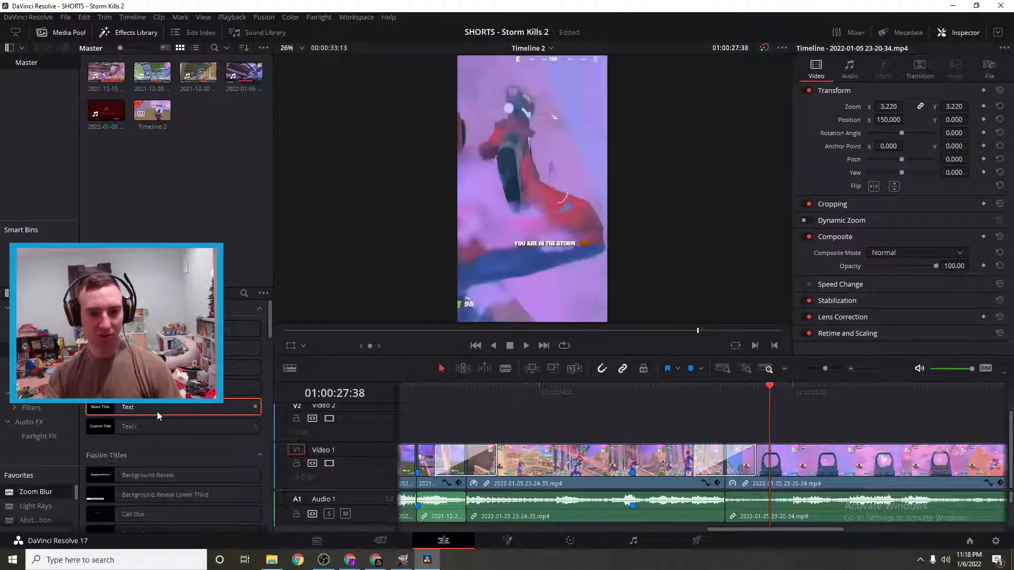
left_click_drag(157, 411, 750, 428)
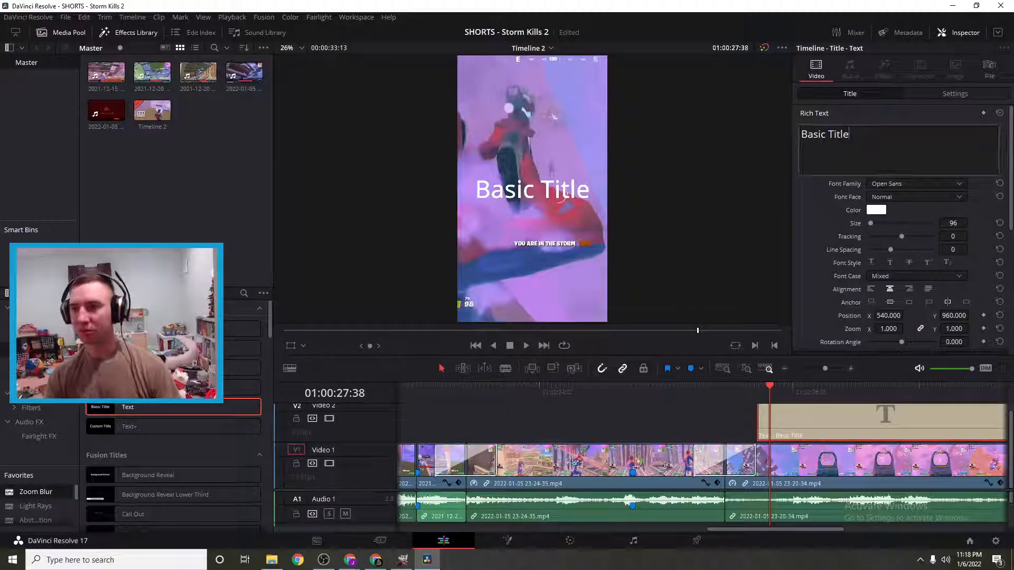
left_click_drag(849, 134, 790, 132)
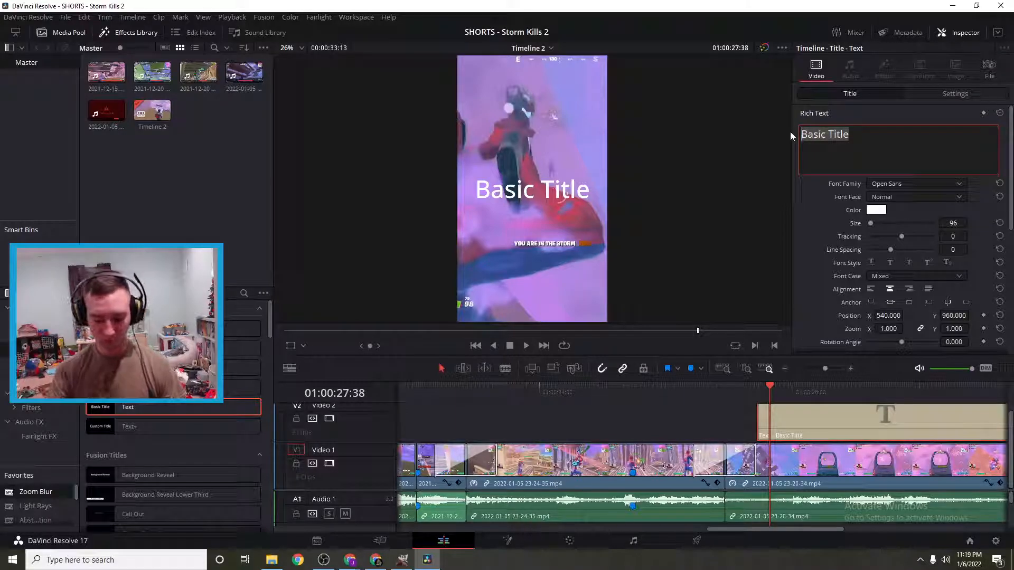
type("Don't turn your")
key("Return")
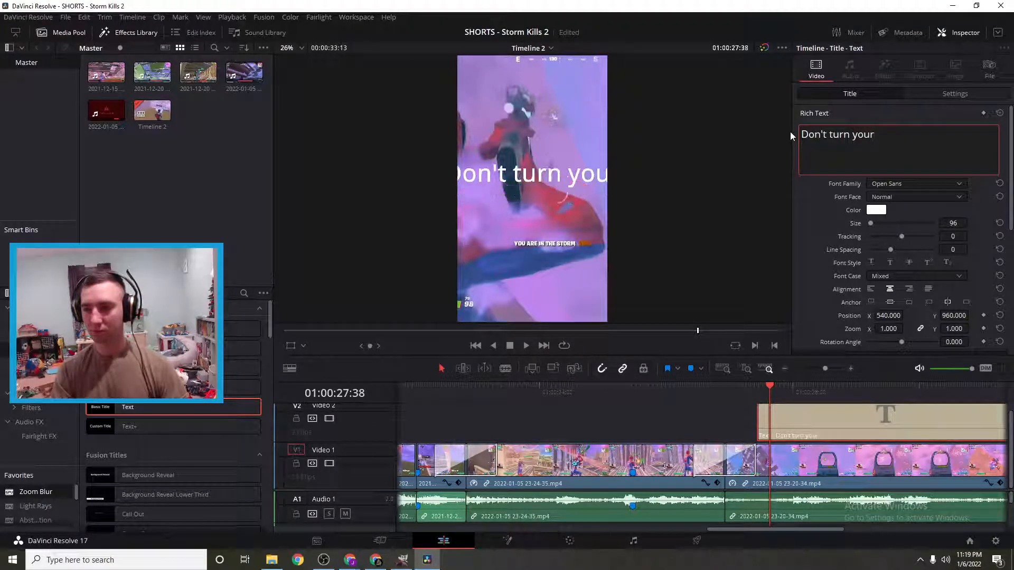
type("back o")
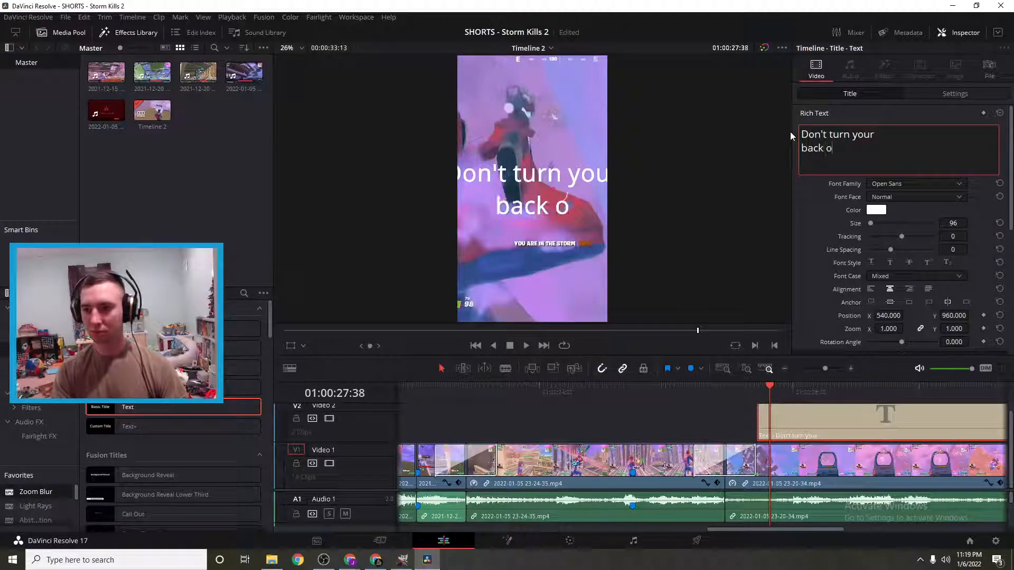
type("n me!")
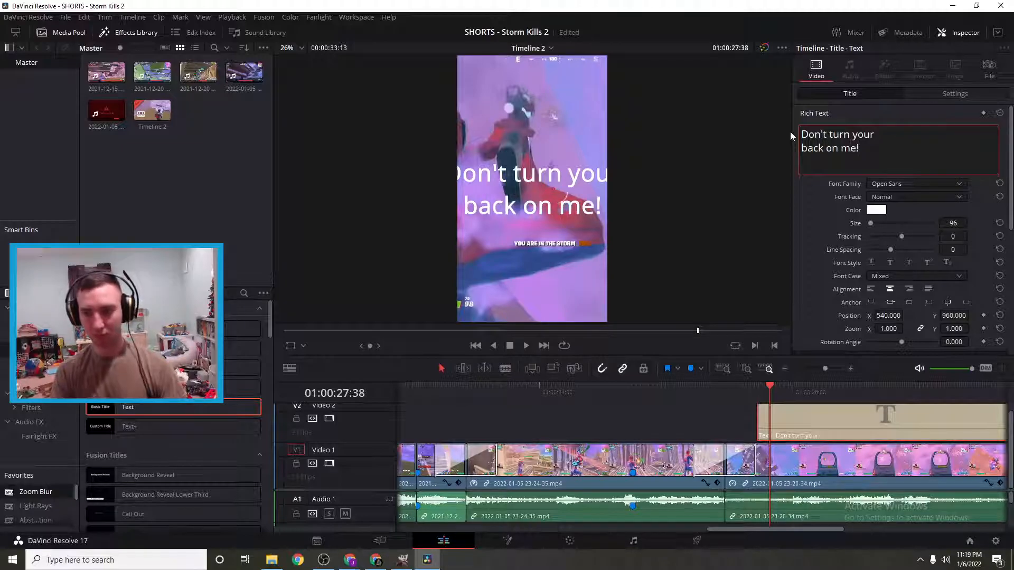
- Set the new title's text size to 72
left_click(886, 185)
left_click(889, 185)
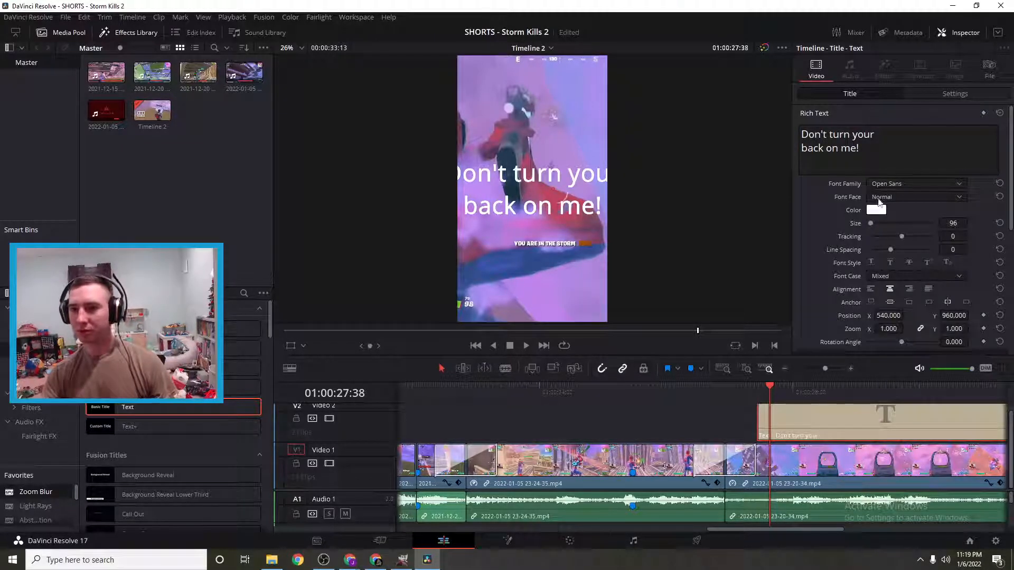
mouse_move(954, 224)
left_mouse_down()
mouse_move(941, 224)
mouse_move(957, 225)
left_mouse_up()
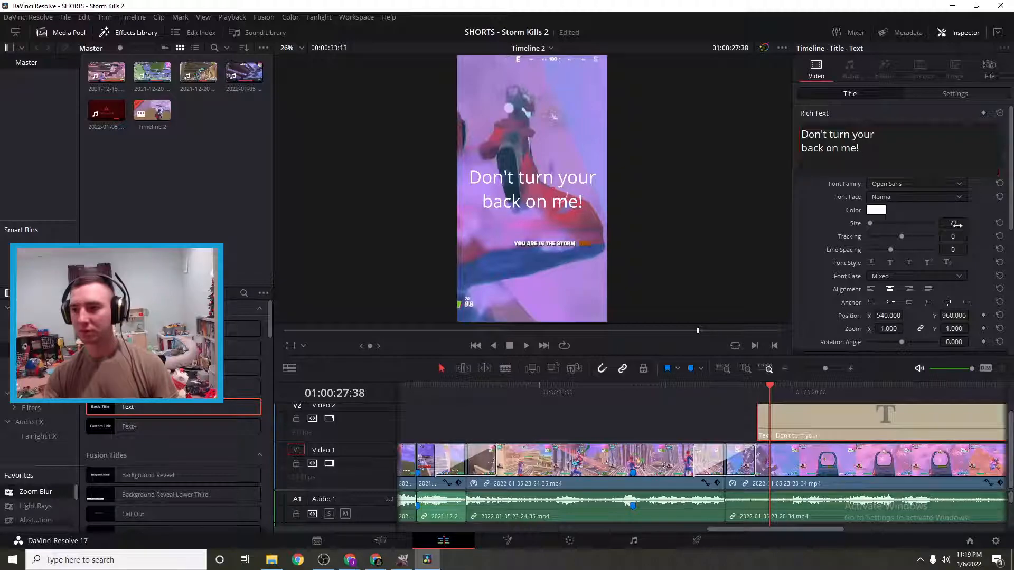
- Try the Bold font face on the new title and return it to Normal
left_click(882, 196)
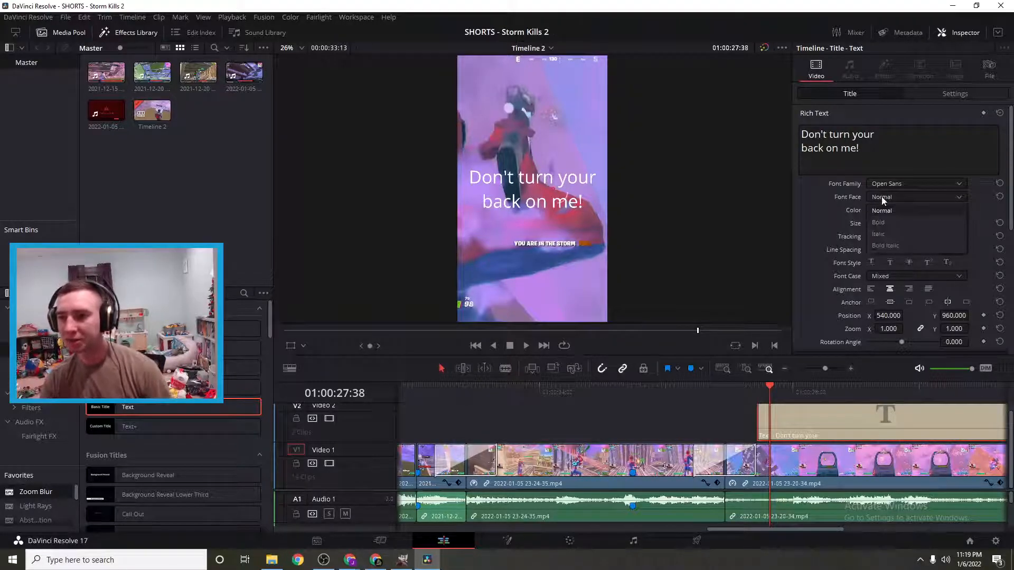
left_click(885, 209)
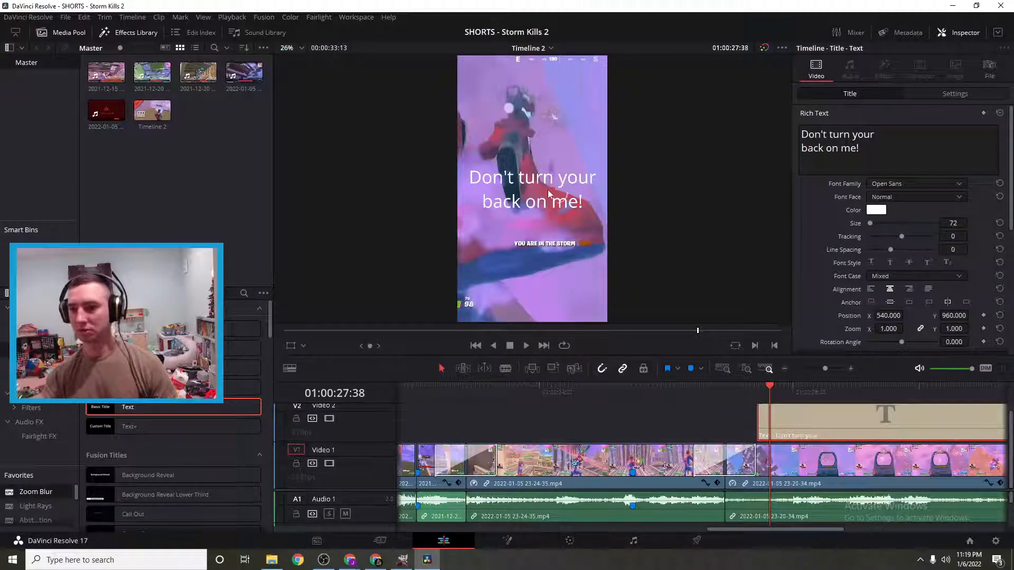
left_click(882, 197)
left_click(882, 224)
left_click(881, 197)
left_click(885, 211)
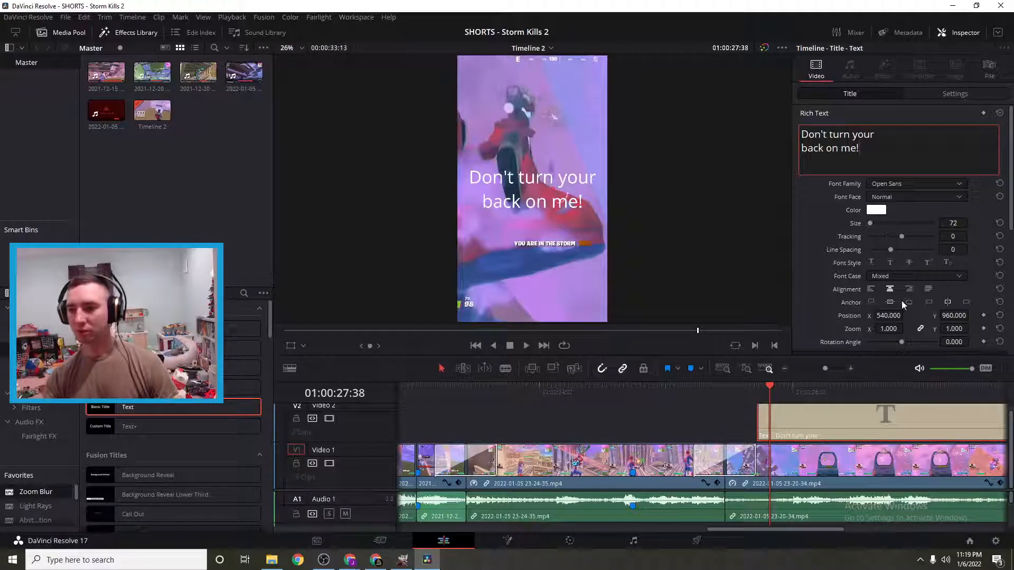
- Lower the new title to a Y position of 346 and play the video from 01:00:26:56
left_click_drag(949, 315, 953, 317)
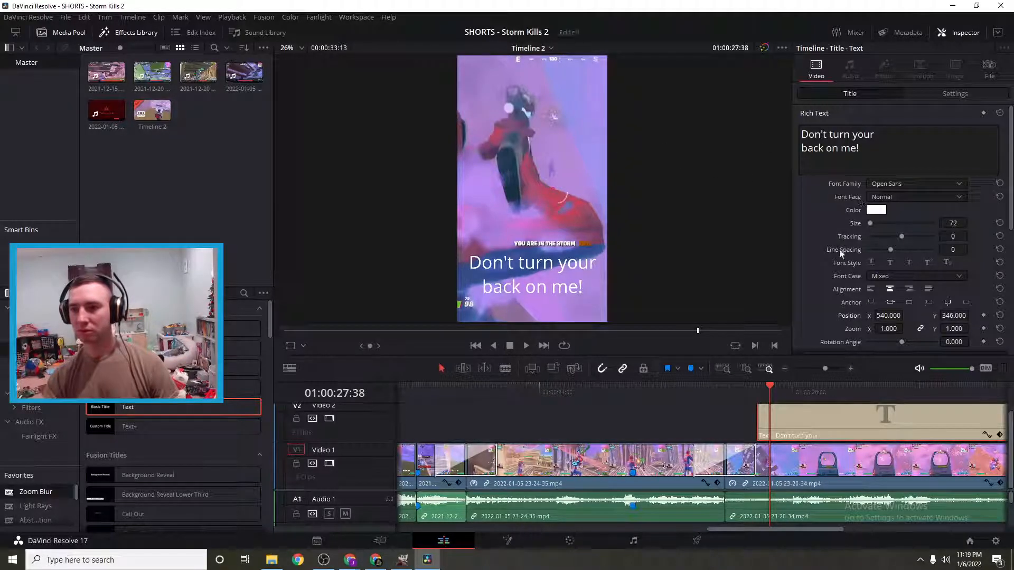
left_click(725, 389)
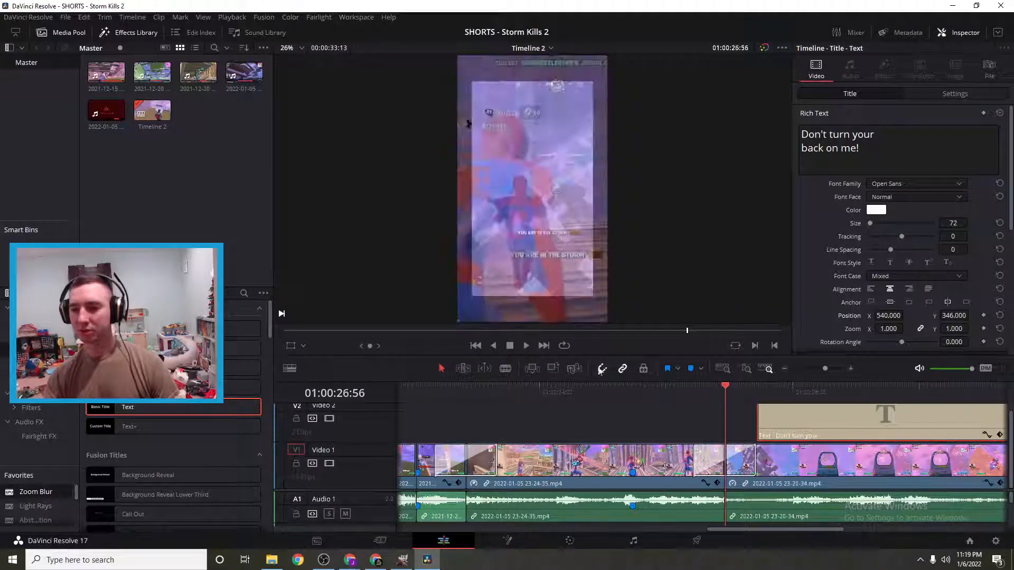
left_click(524, 347)
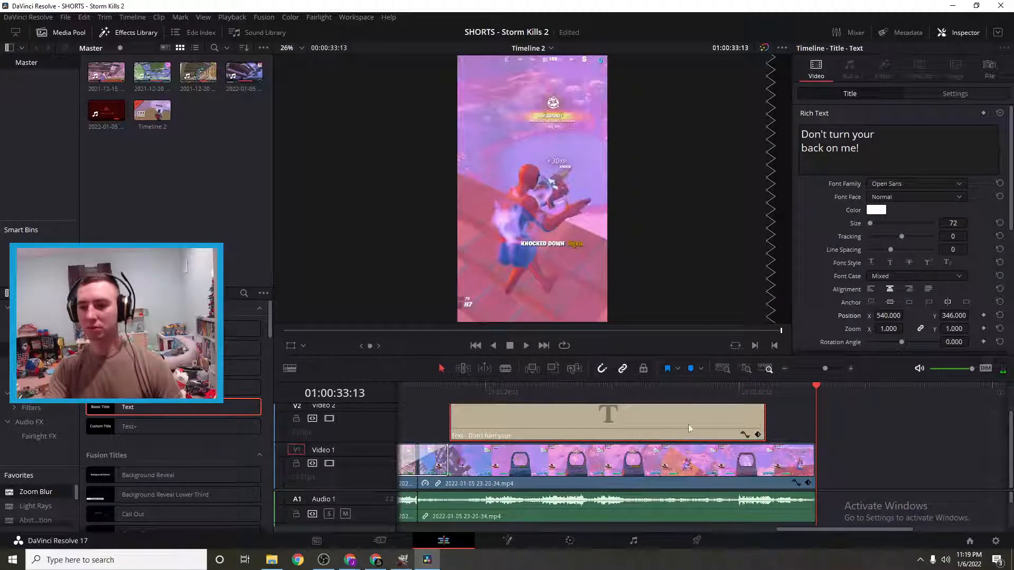
- Move the "Don't turn your back on me!" title so it starts at 01:00:27:54
left_click_drag(688, 423, 704, 426)
left_click_drag(830, 388, 600, 425)
left_click(523, 346)
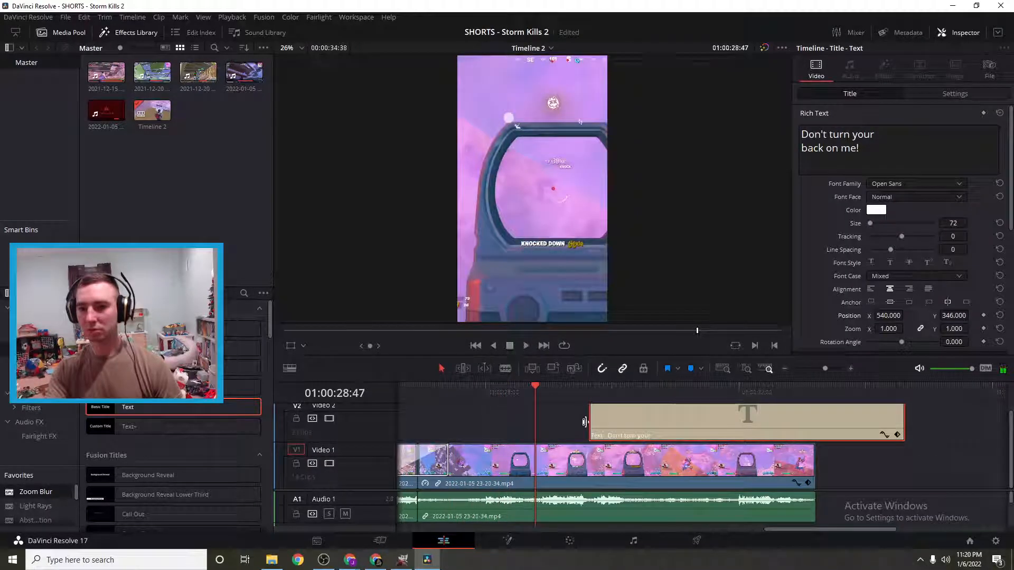
left_click_drag(534, 386, 480, 390)
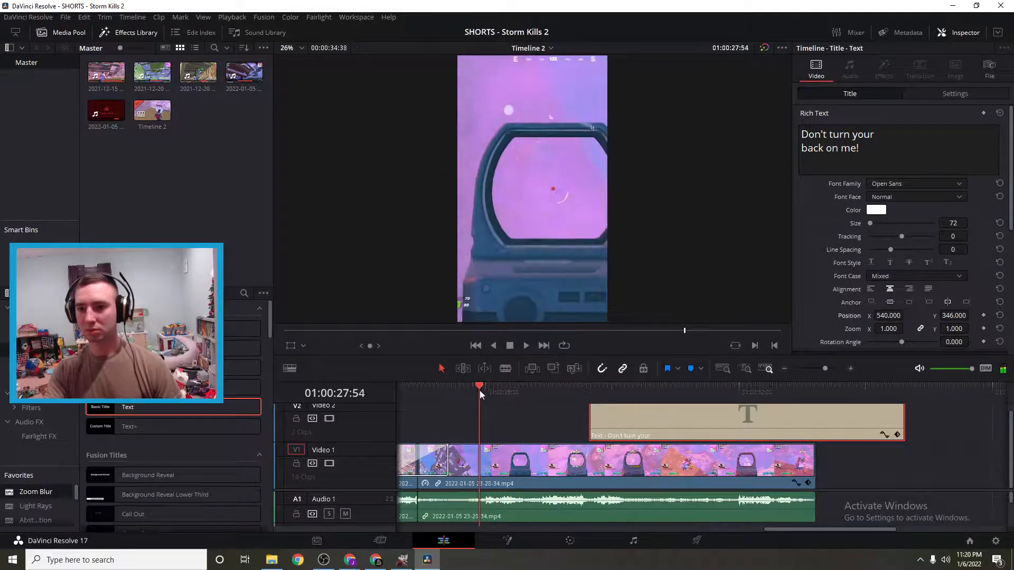
left_click_drag(661, 423, 536, 405)
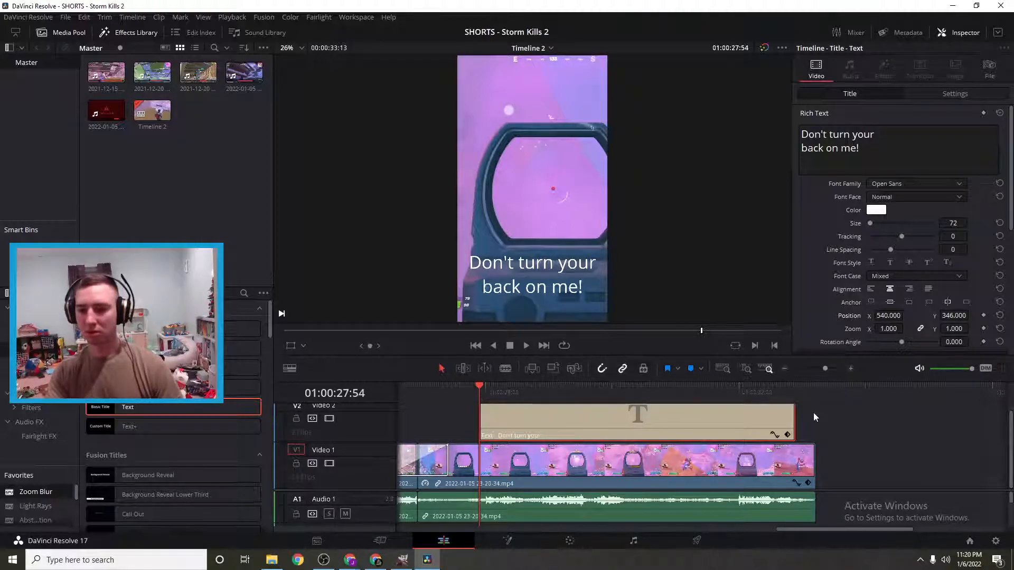
- Extend the end of the "Don't turn your" title to the last clip's end and play back the section
left_click_drag(796, 417, 815, 417)
left_click_drag(478, 390, 496, 399)
left_click(526, 345)
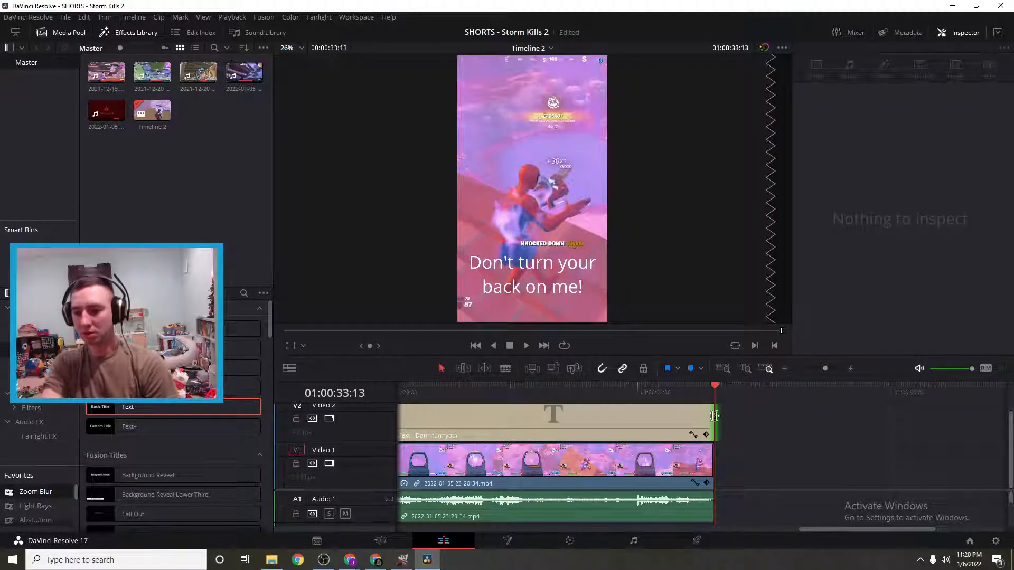
- Extend the last clip to 01:00:34:13, fade out its video and audio from the title's end, and play the ending
left_click(714, 460)
mouse_move(716, 460)
left_mouse_down()
mouse_move(780, 461)
mouse_move(719, 461)
mouse_move(715, 445)
left_mouse_up()
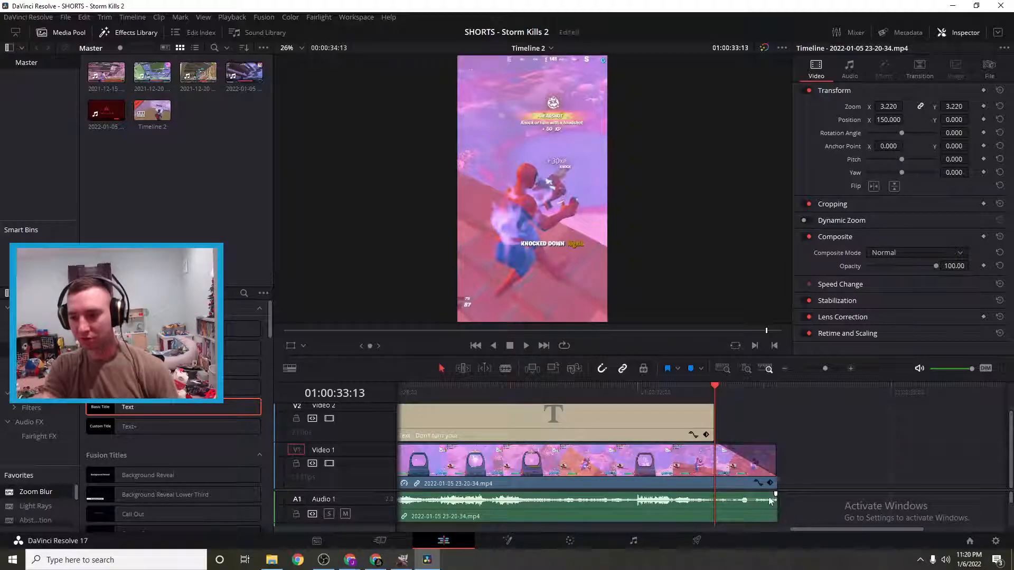
left_click_drag(774, 494, 715, 494)
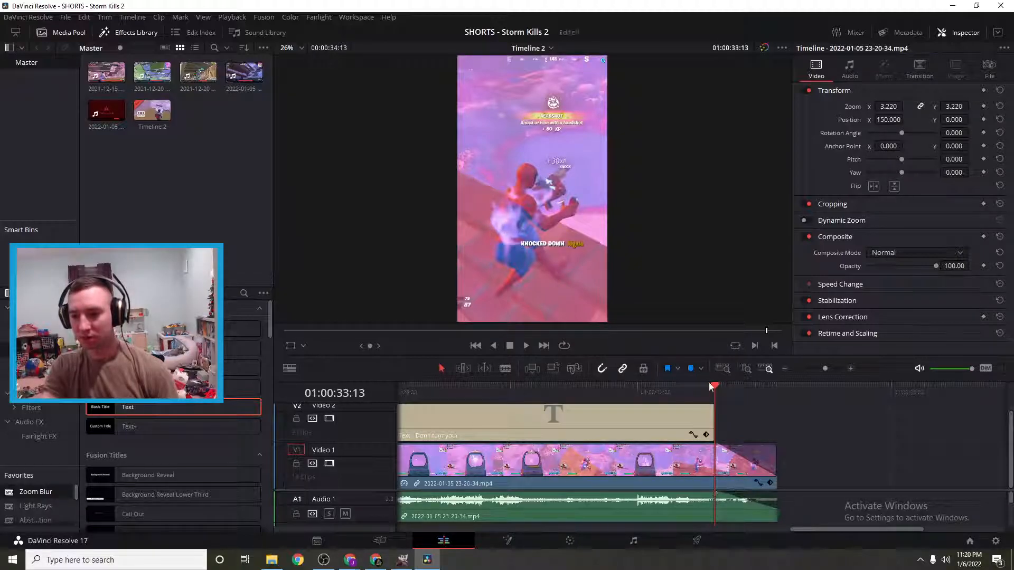
left_click_drag(717, 388, 594, 389)
left_click(526, 346)
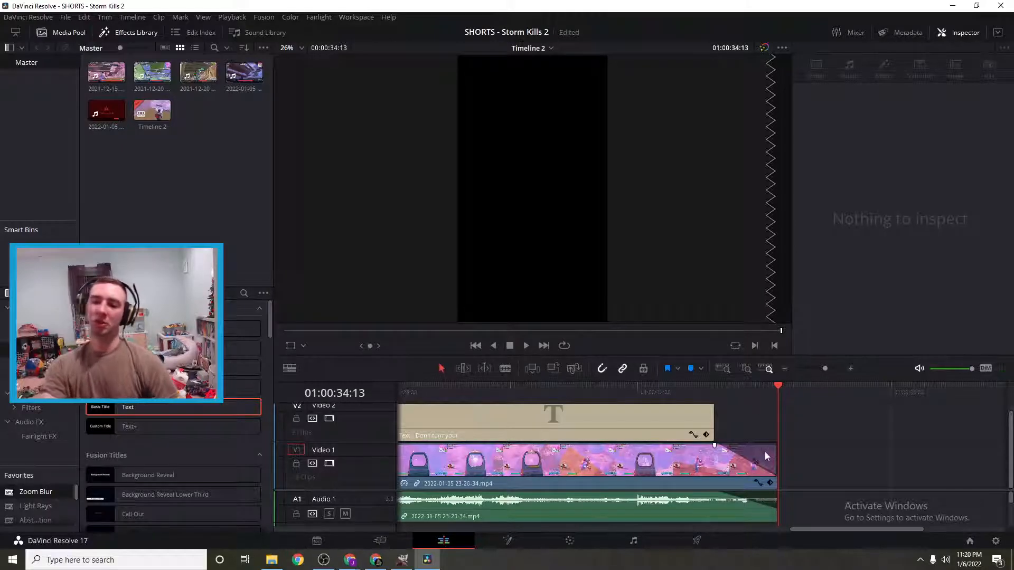
left_click_drag(777, 388, 657, 389)
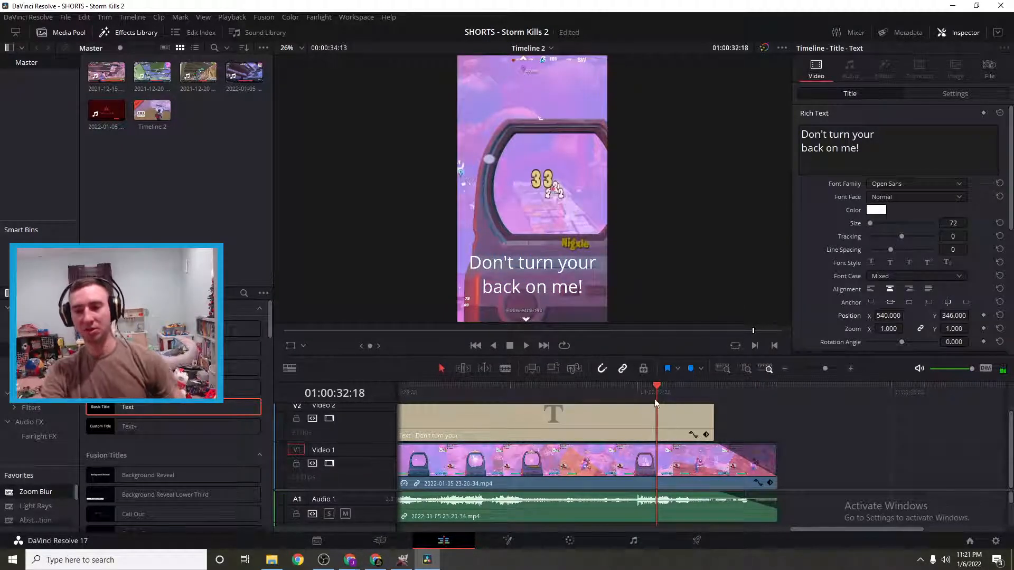
left_click(783, 369)
left_click(784, 369)
left_click(783, 369)
left_click(783, 369)
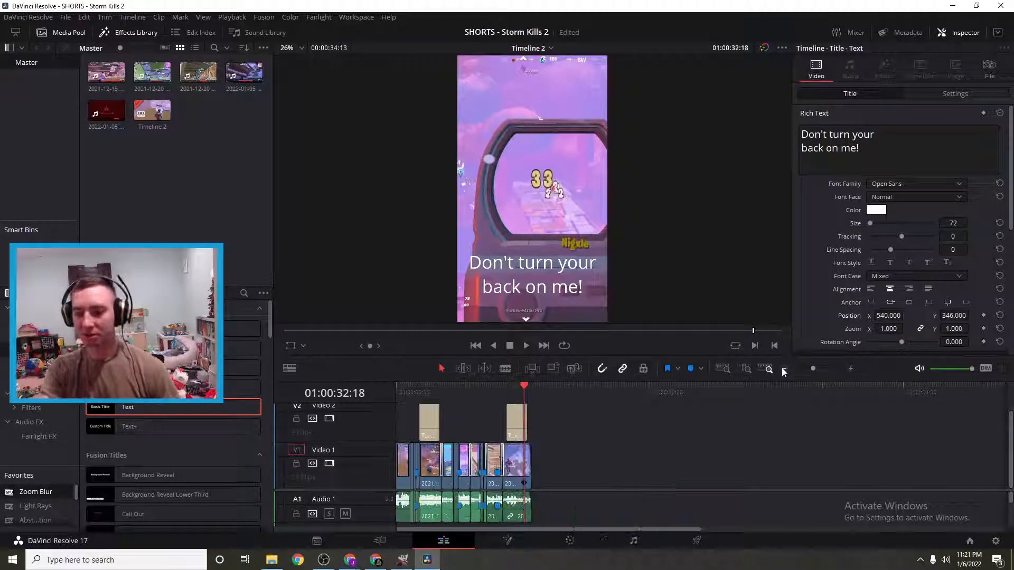
left_click(850, 369)
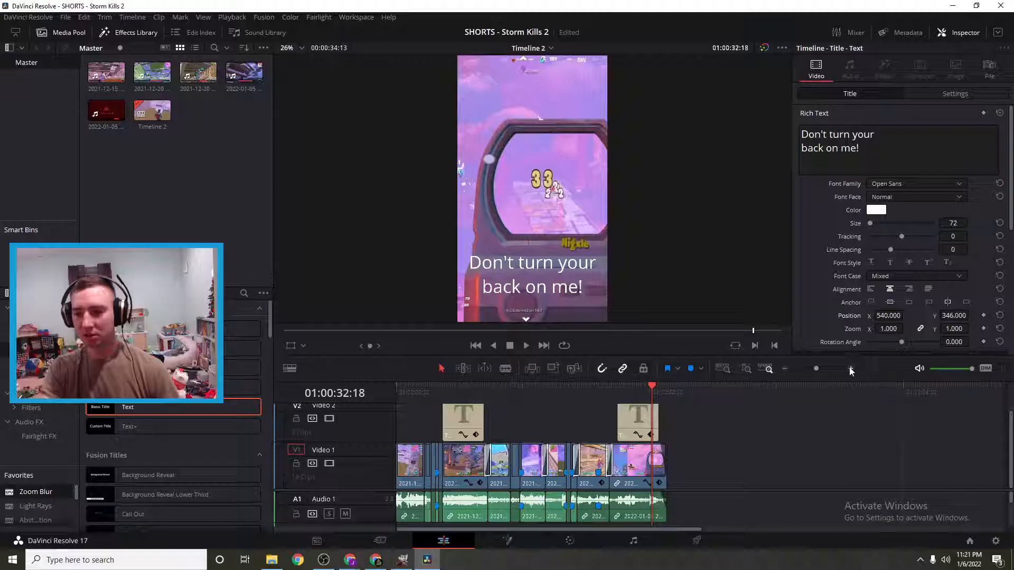
left_click(849, 366)
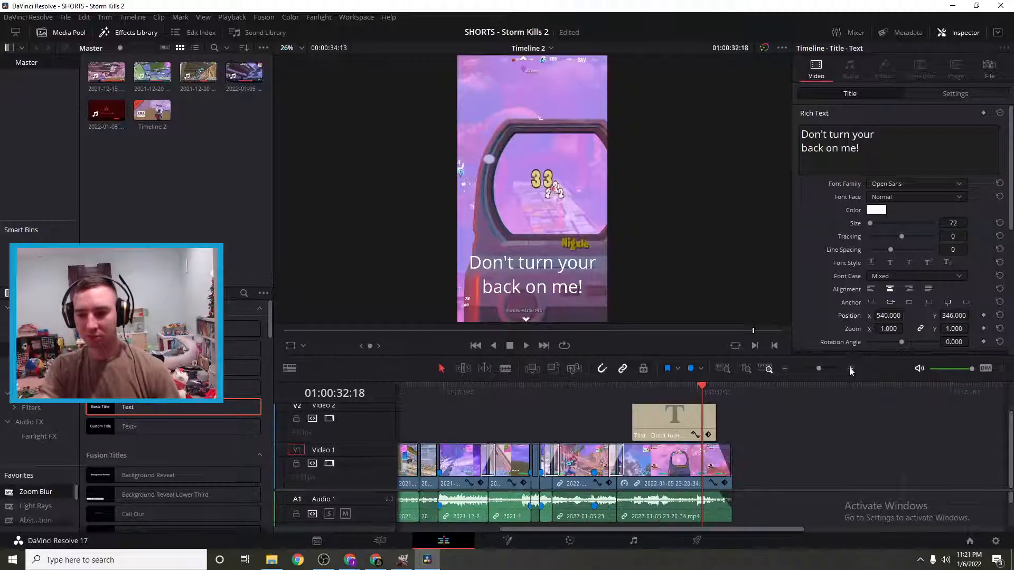
- Go to the render settings for the finished timeline and name the output file "SHORTS - Storm Kills v1"
left_click_drag(708, 529, 506, 538)
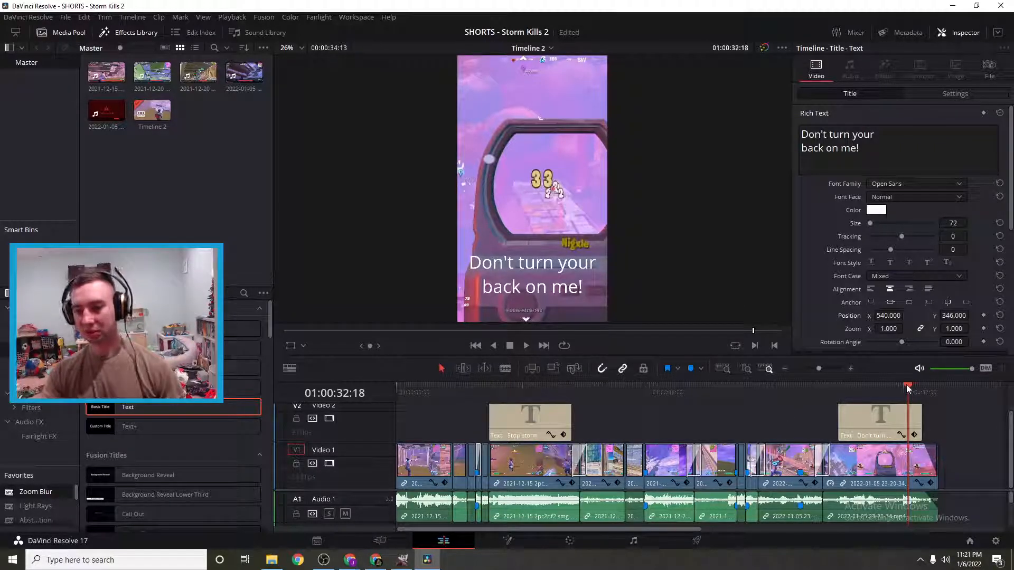
left_click_drag(906, 385, 815, 397)
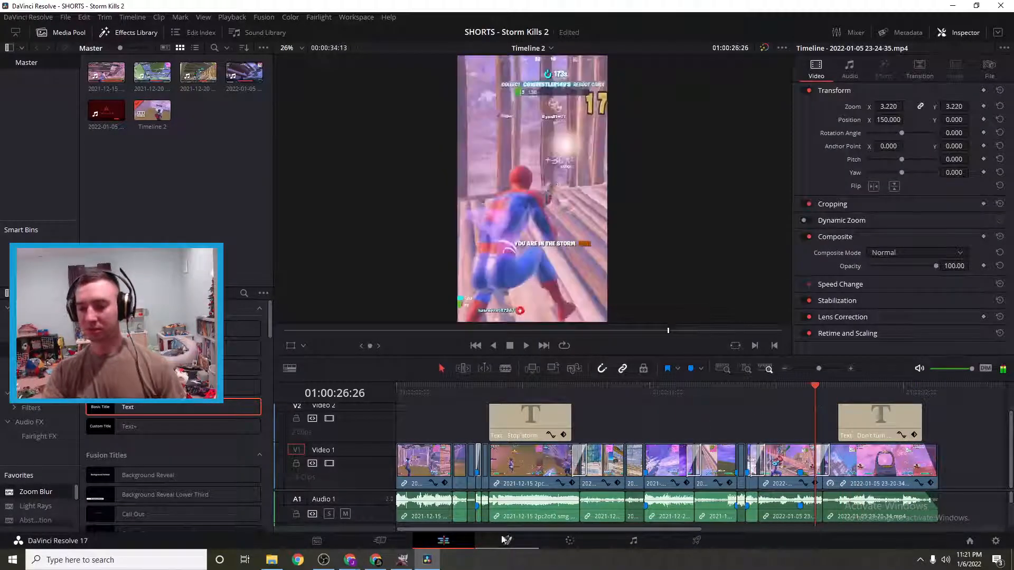
left_click(697, 541)
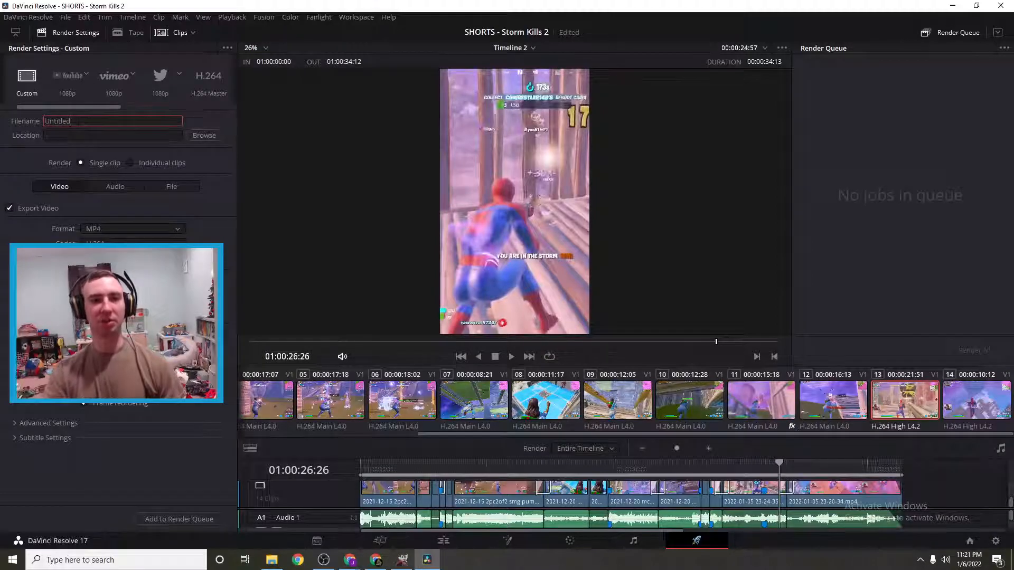
left_click_drag(73, 122, 40, 124)
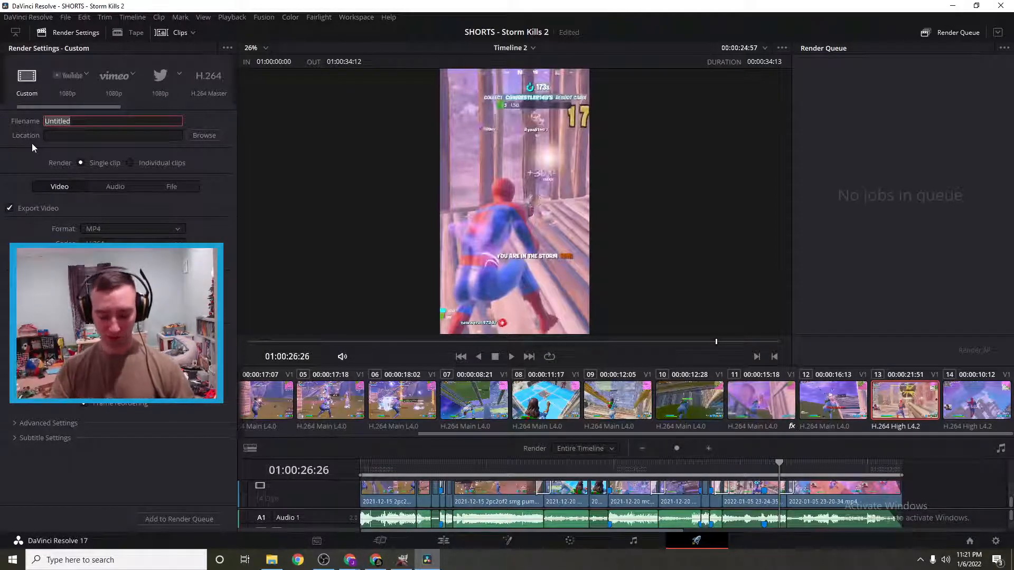
type("SHORTS")
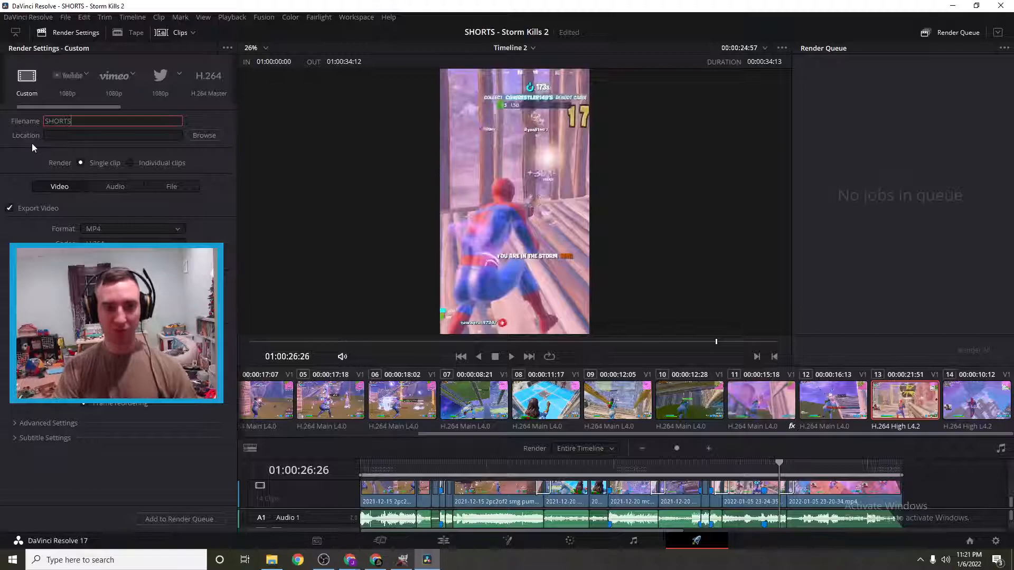
type(" - St")
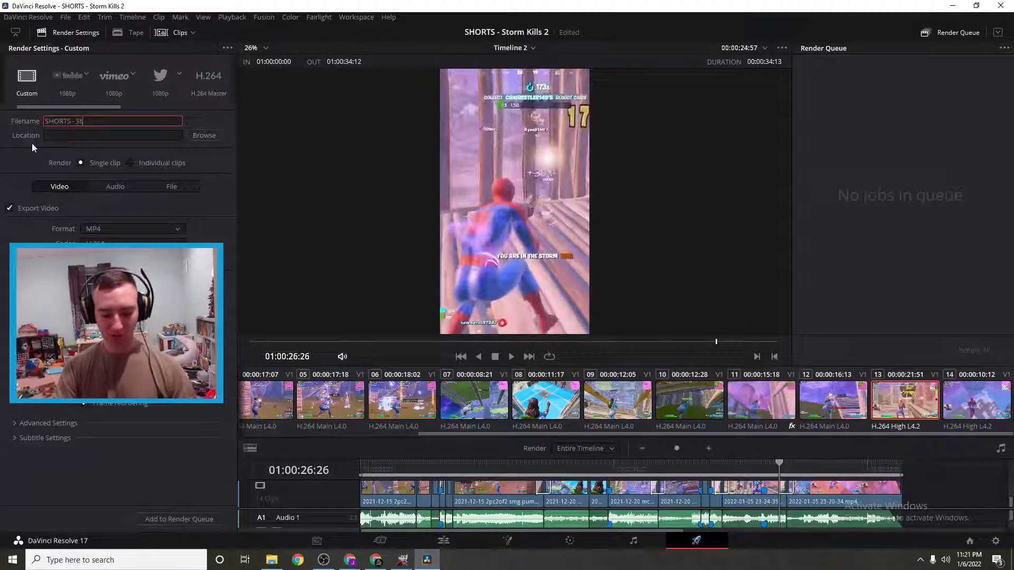
type("orm Kills")
type(" mk1")
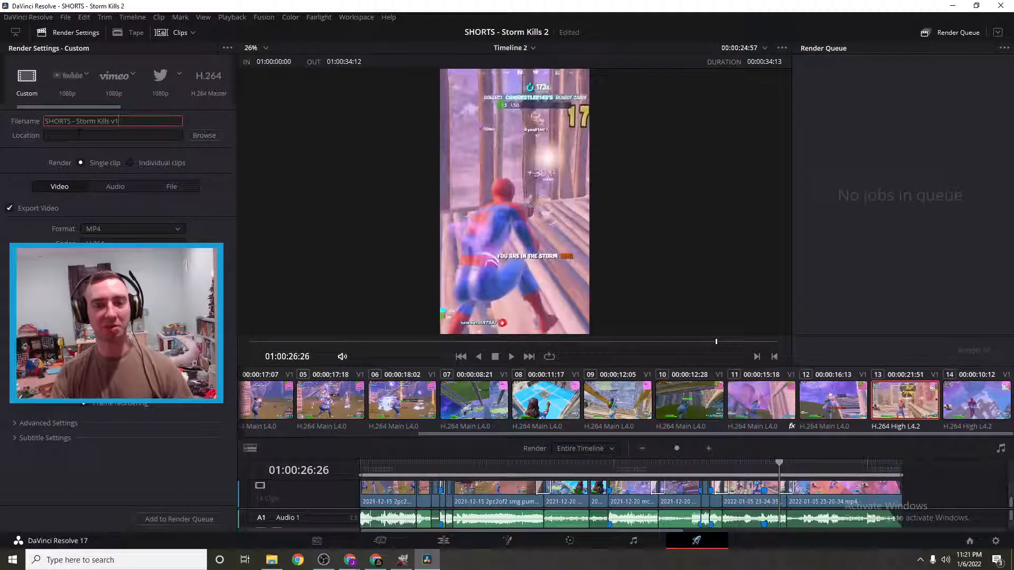
- Set the render location to the folder D:\Videos\Captures\Youtube\Fortnite\#shorts, keeping the file name "SHORTS - Storm Kills v1"
left_click(204, 136)
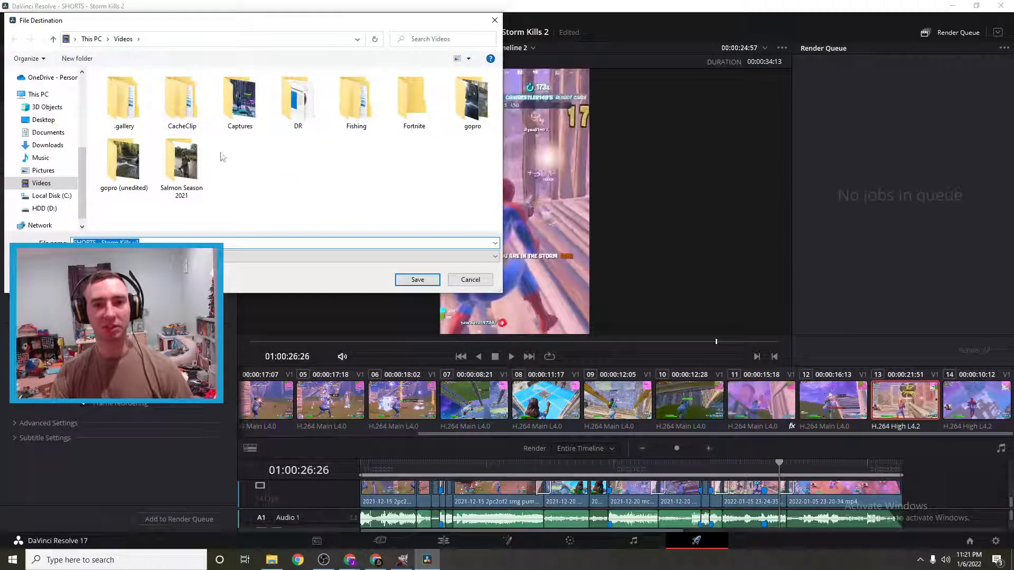
double_click(400, 107)
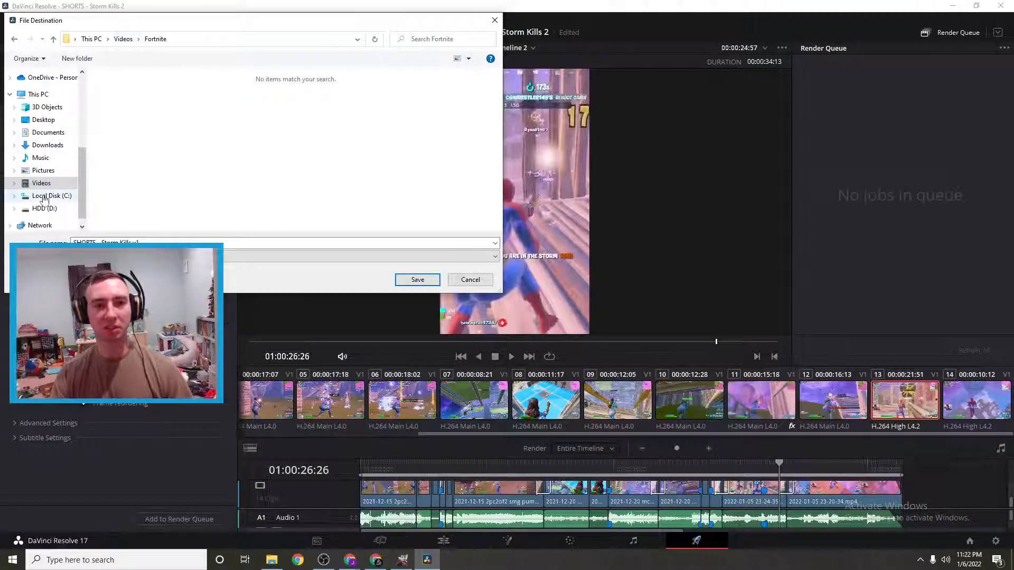
left_click(59, 209)
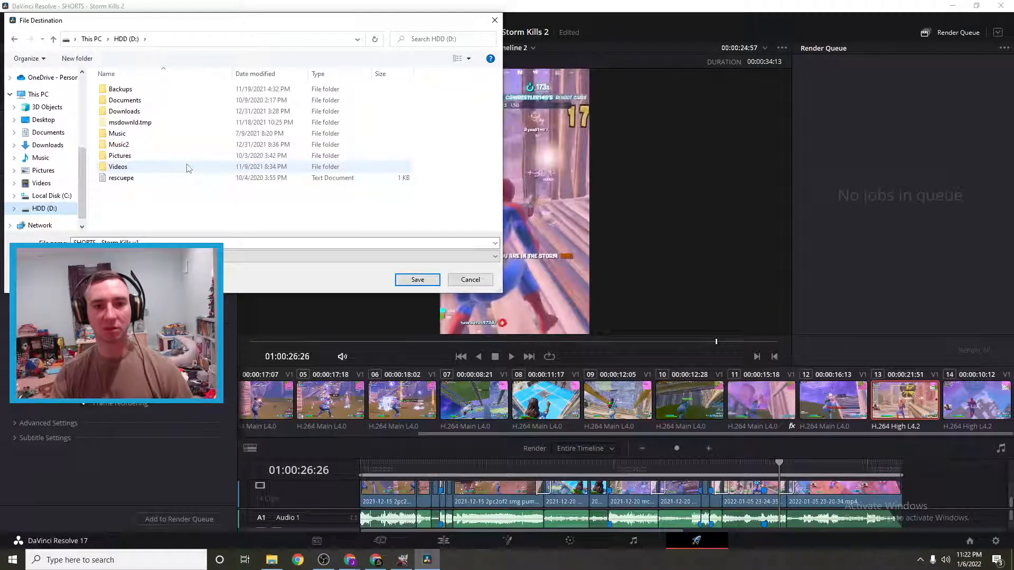
double_click(188, 167)
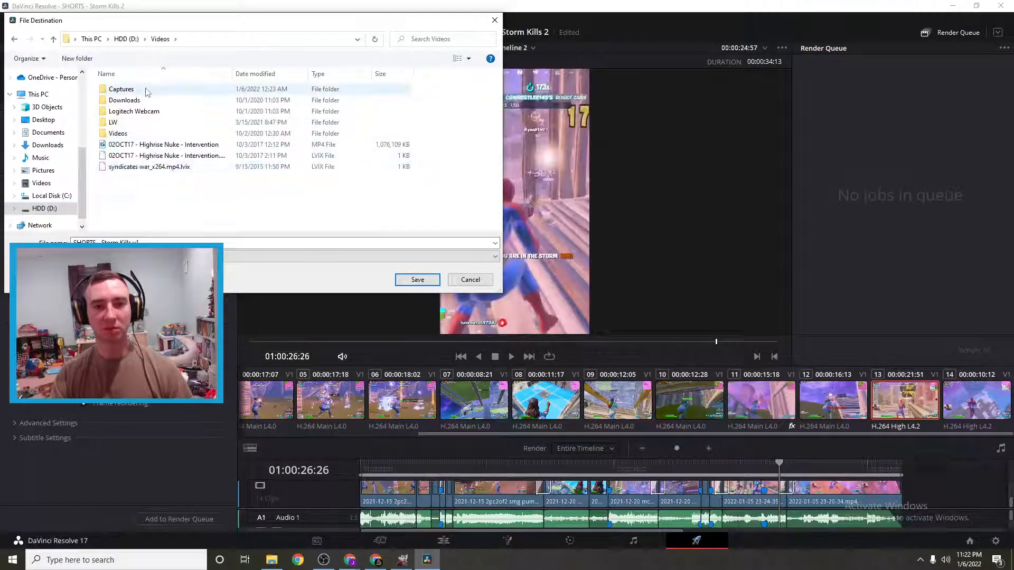
double_click(127, 89)
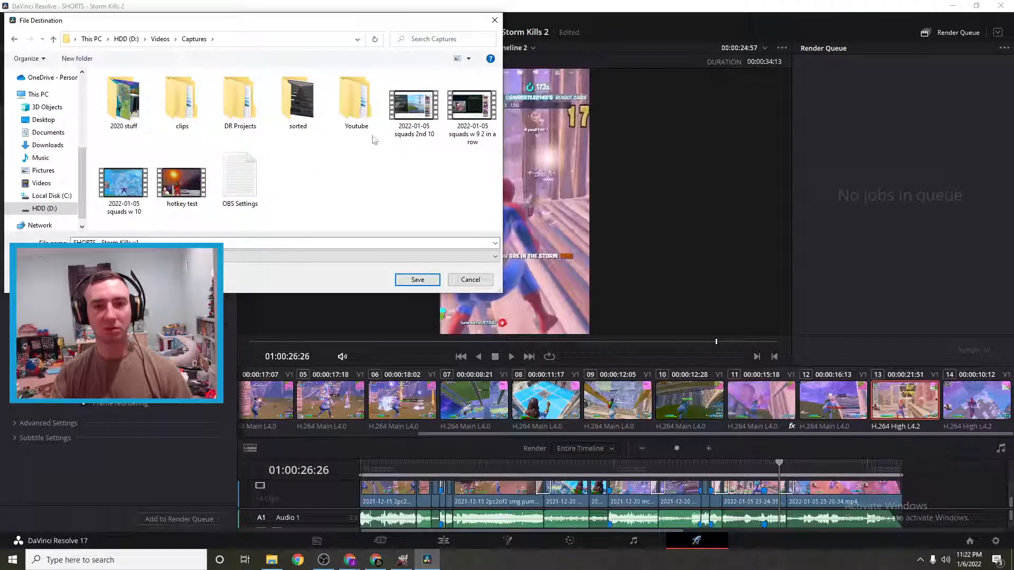
double_click(355, 102)
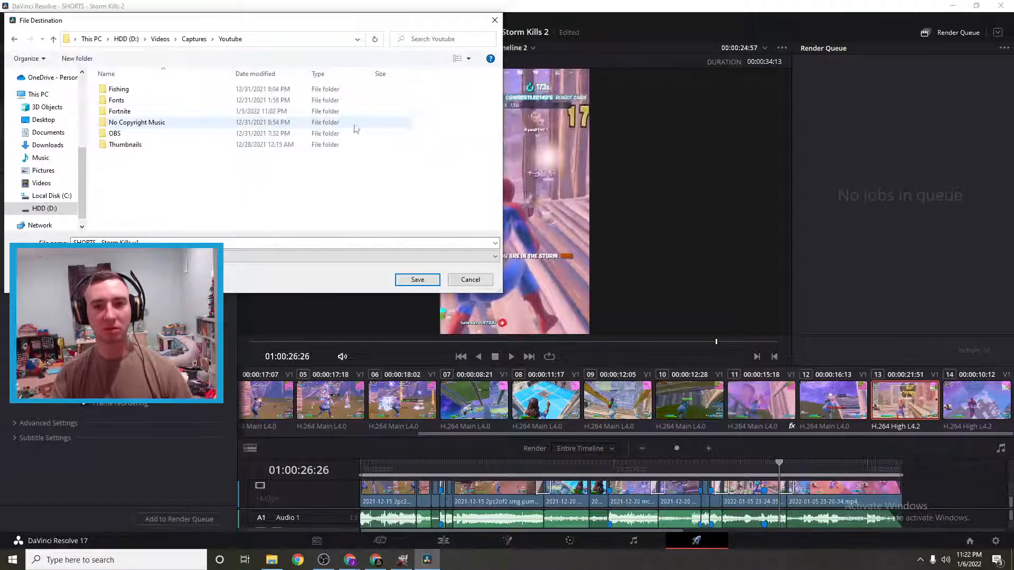
double_click(142, 111)
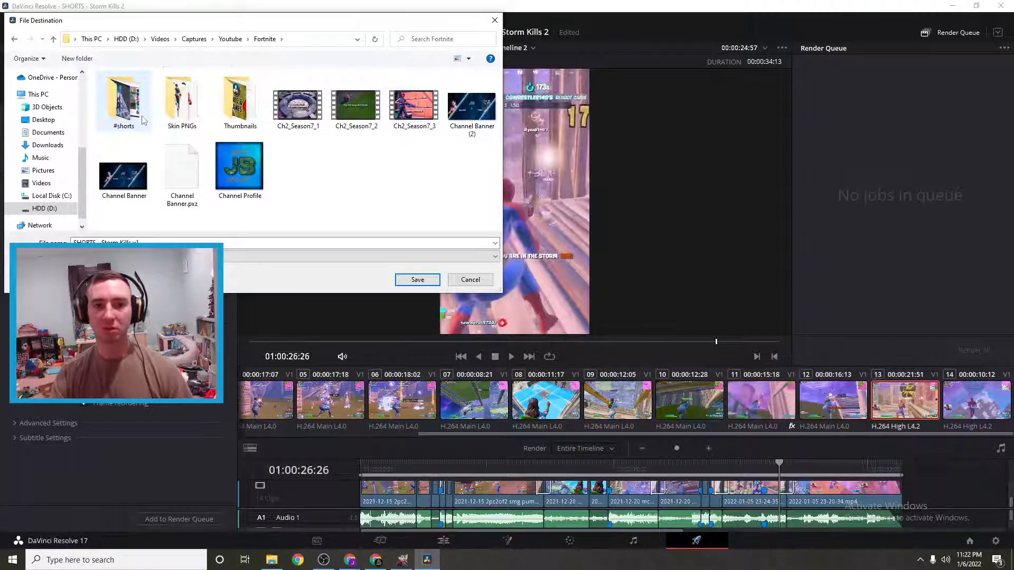
double_click(142, 118)
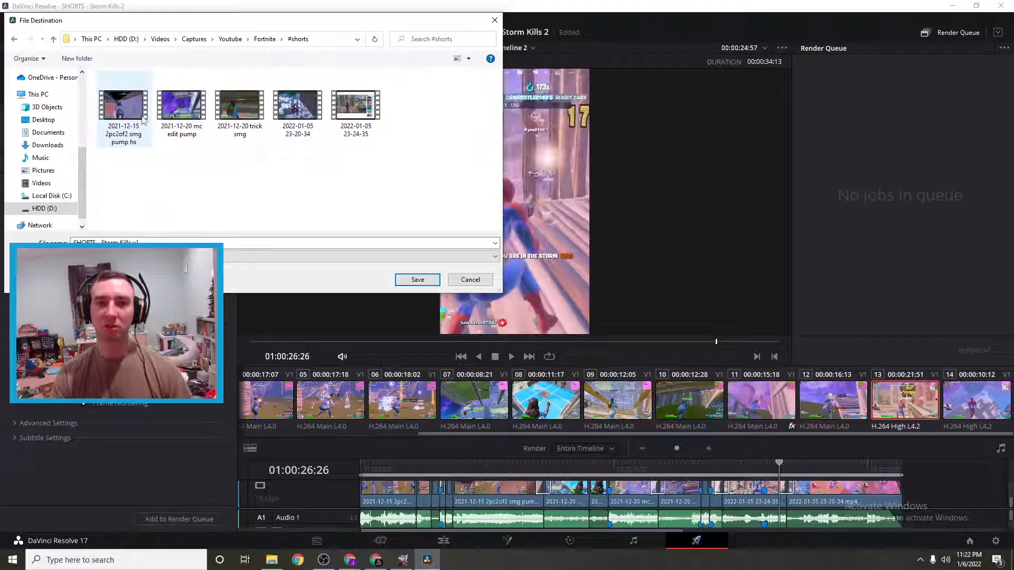
left_click(417, 280)
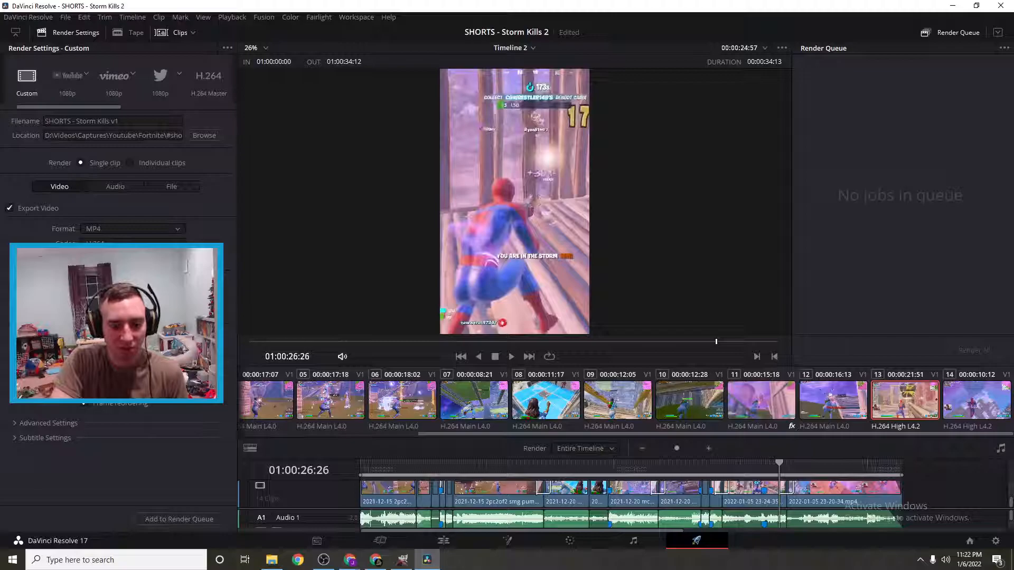
- Check the advanced export settings without changing them, and queue and render the entire timeline as an H.264 MP4
left_click(16, 425)
scroll(14, 430, "down", 7)
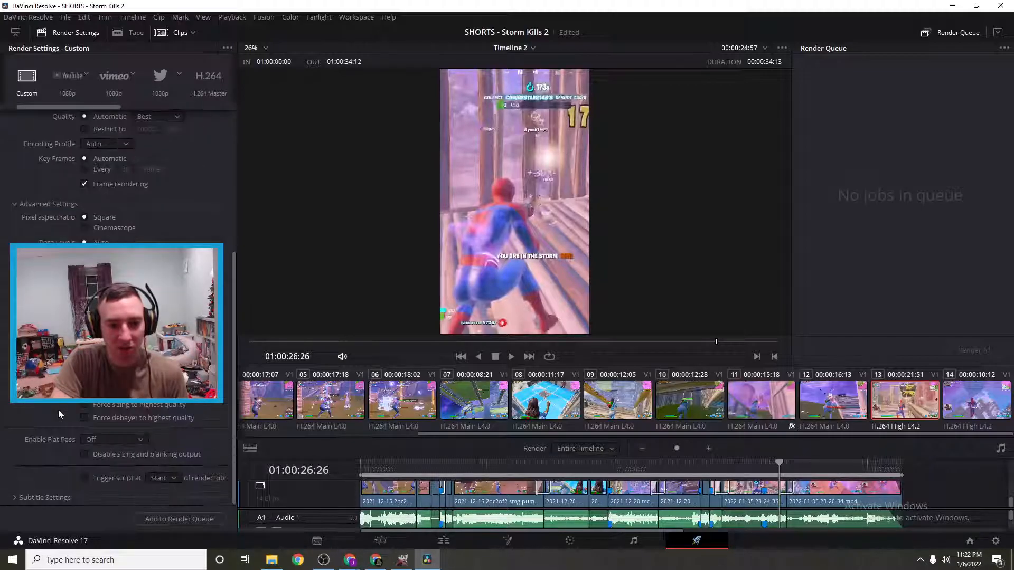
scroll(23, 237, "up", 6)
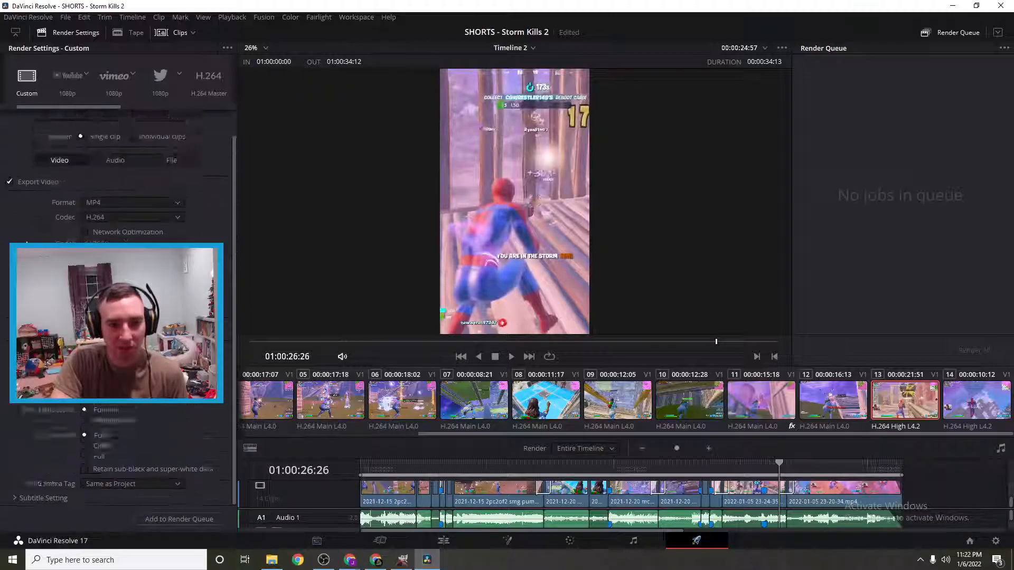
left_click(17, 439)
left_click(16, 439)
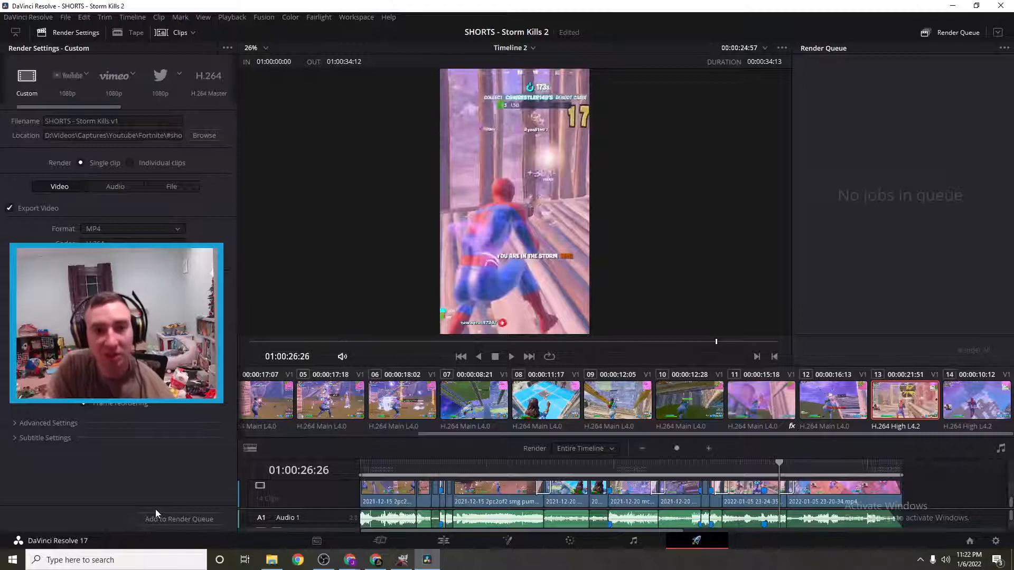
left_click(175, 521)
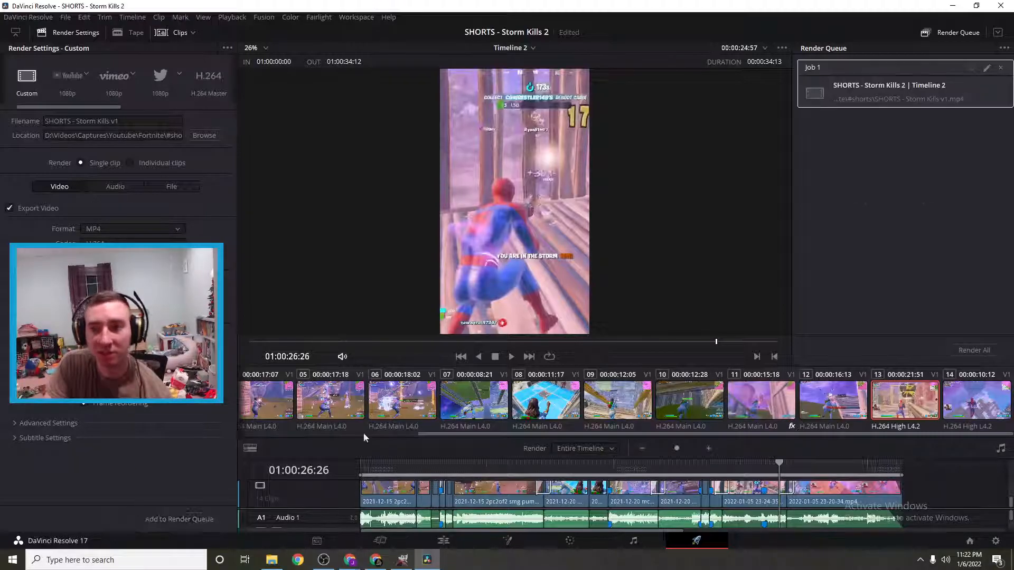
left_click(974, 351)
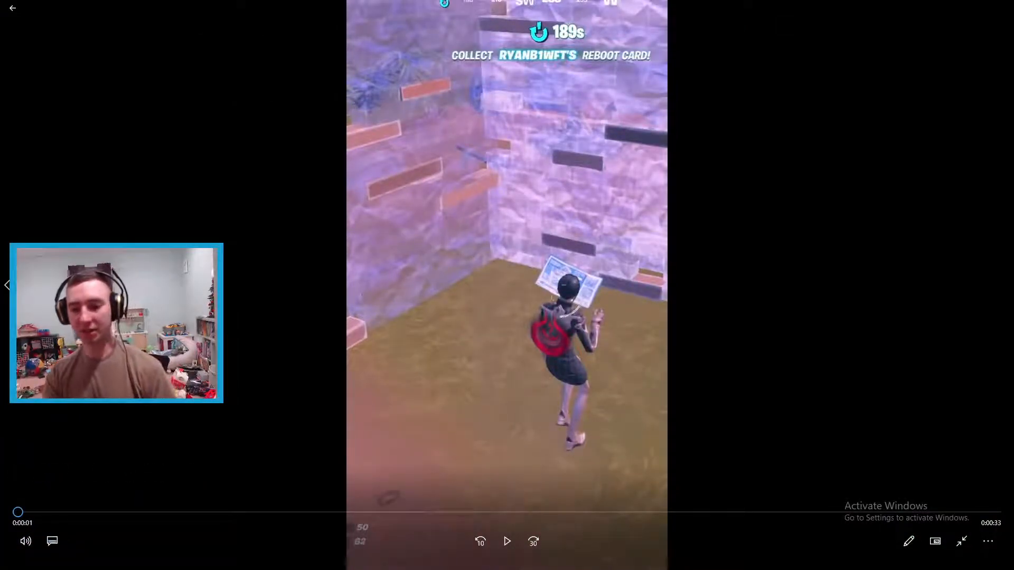
- Play the rendered "SHORTS - Storm Kills v1" video to its end in the video player and close the player
left_click(514, 543)
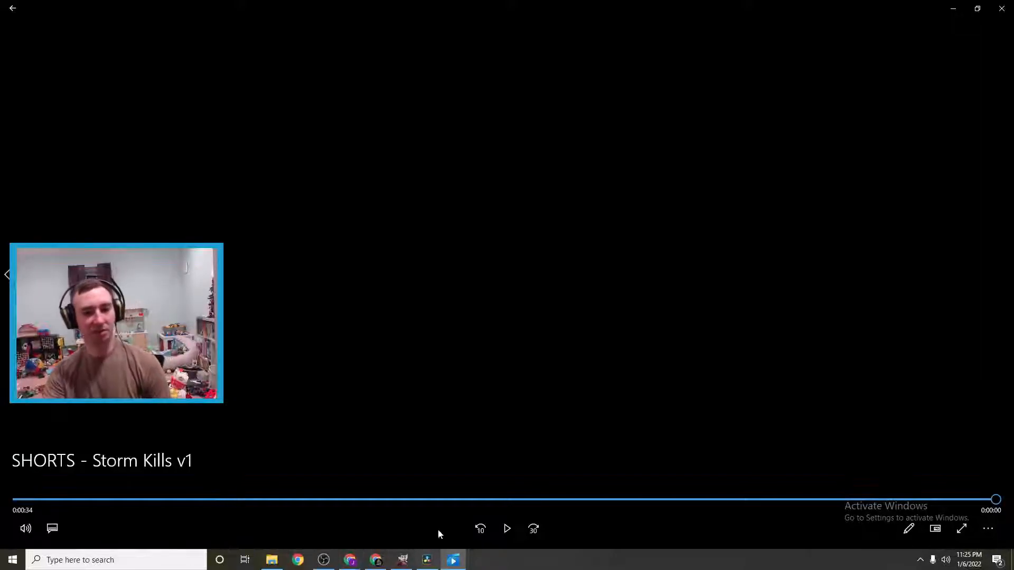
left_click(1004, 16)
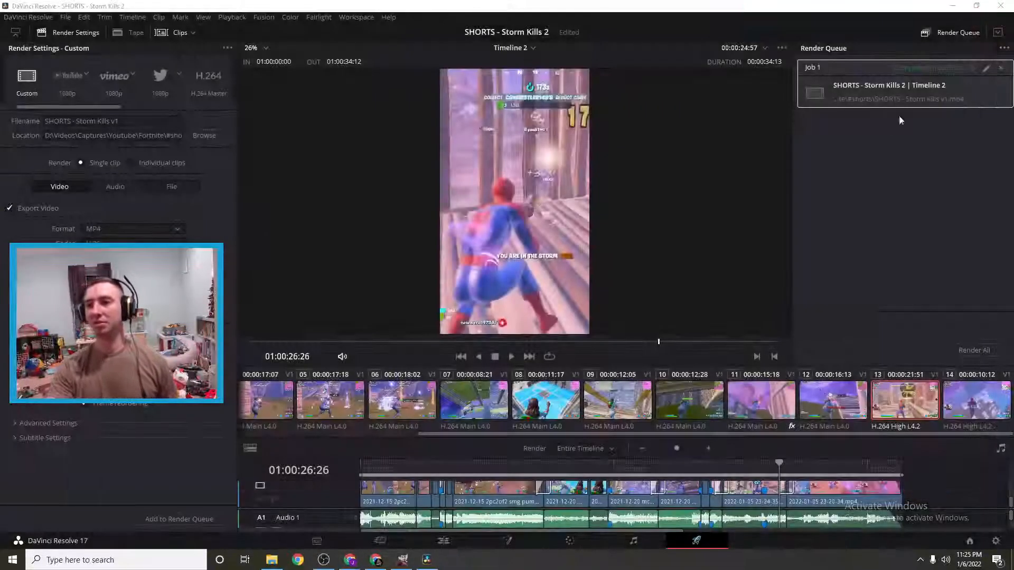